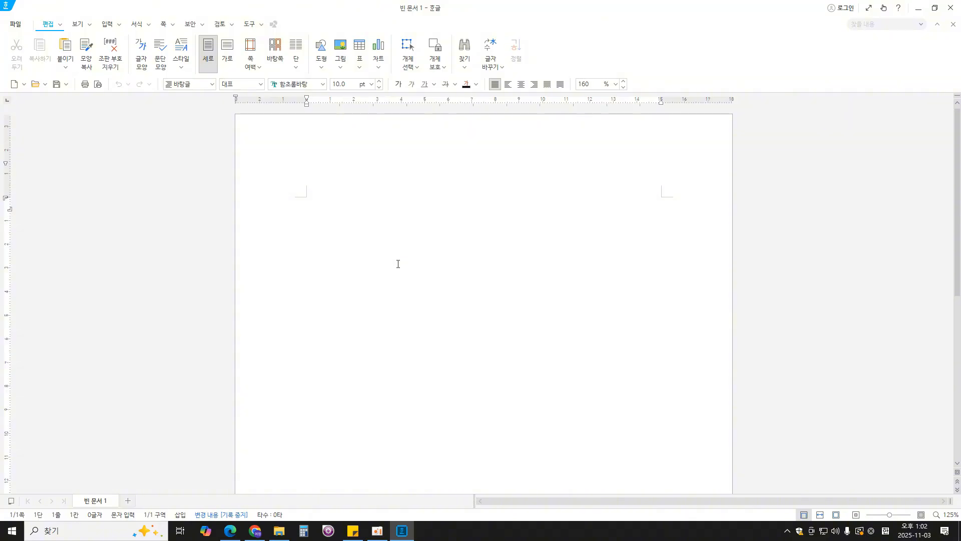
# - Set the document's left and right page margins to 11 mm each in the page setup
pyautogui.press('F7')
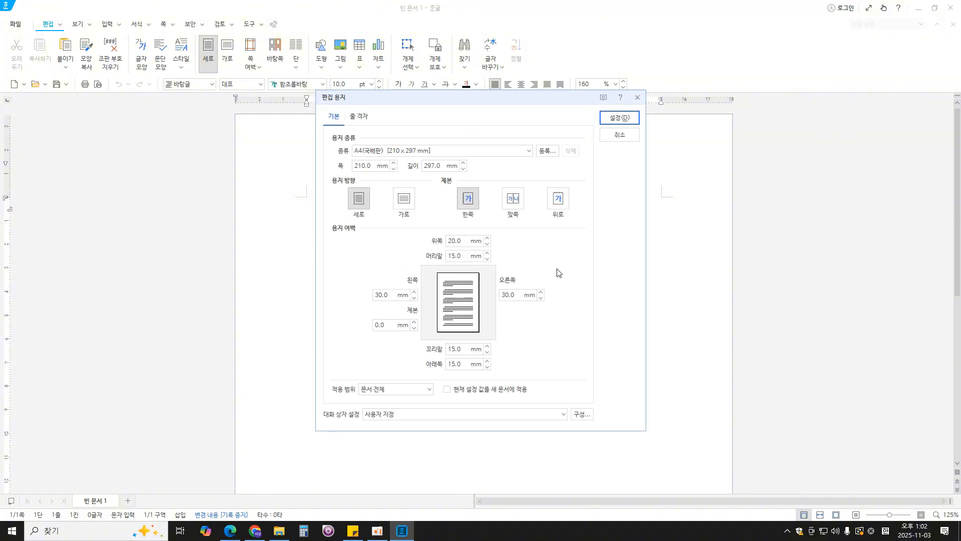
pyautogui.moveTo(392, 295); pyautogui.dragTo(329, 288)
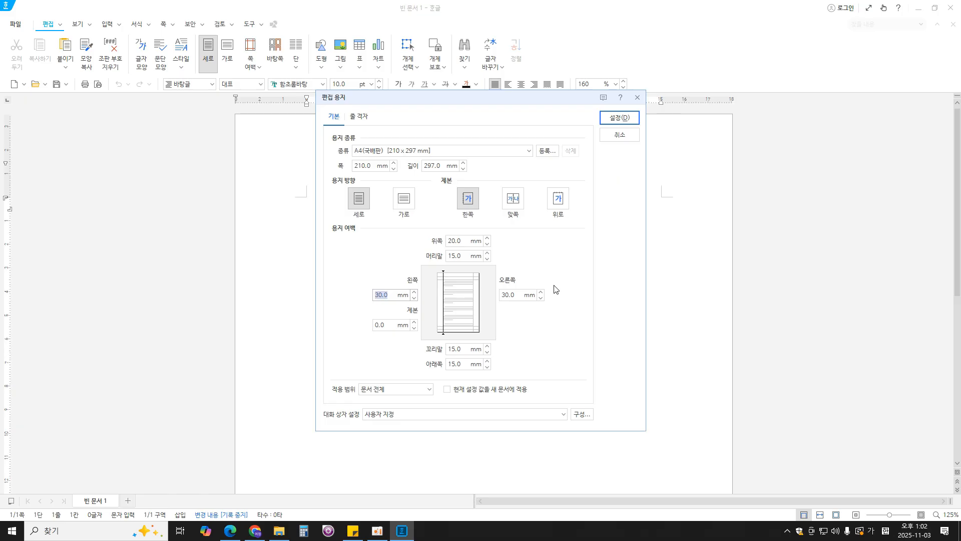
pyautogui.write('11')
pyautogui.press('Tab')
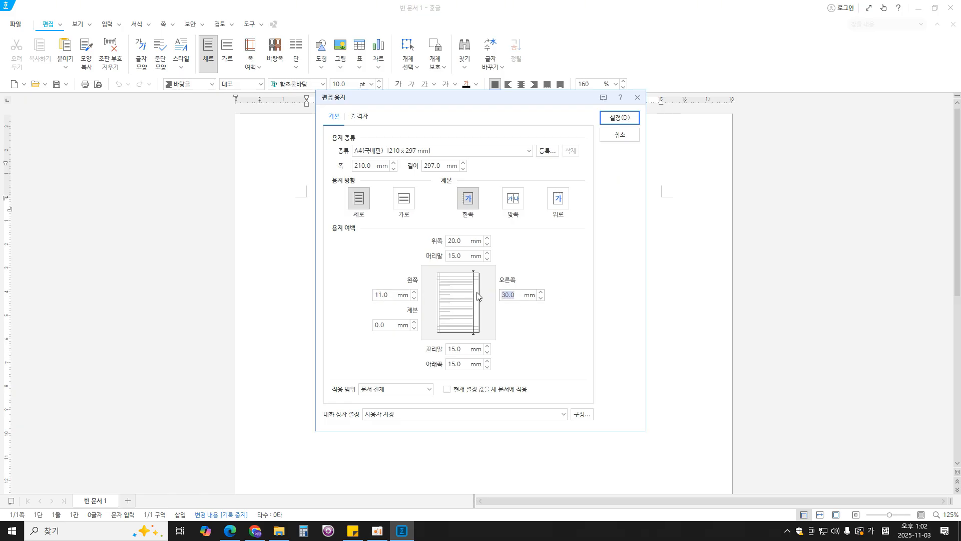
pyautogui.write('11')
pyautogui.press('Tab')
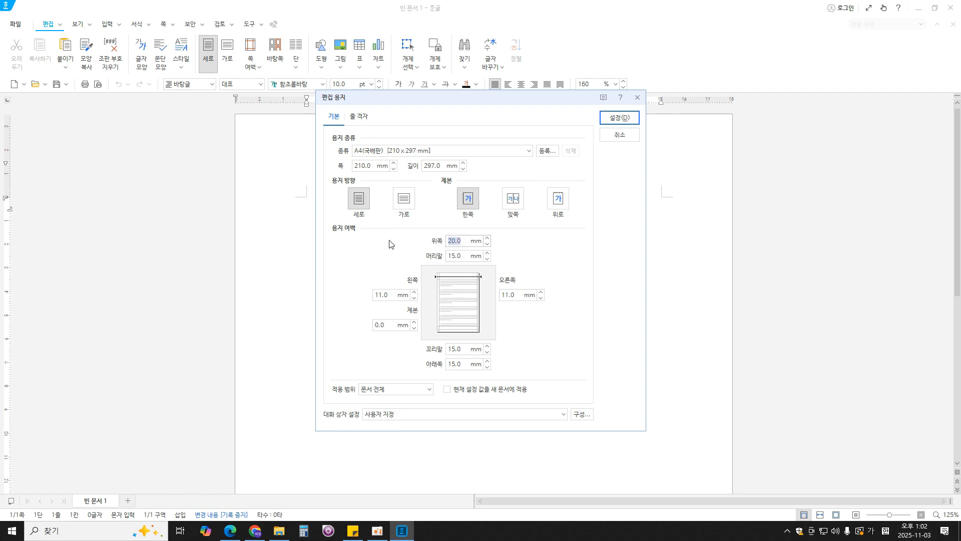
# - Set the top, bottom, header and footer margins to 10 mm each and apply the page setup
pyautogui.write('10')
pyautogui.click(458, 364)
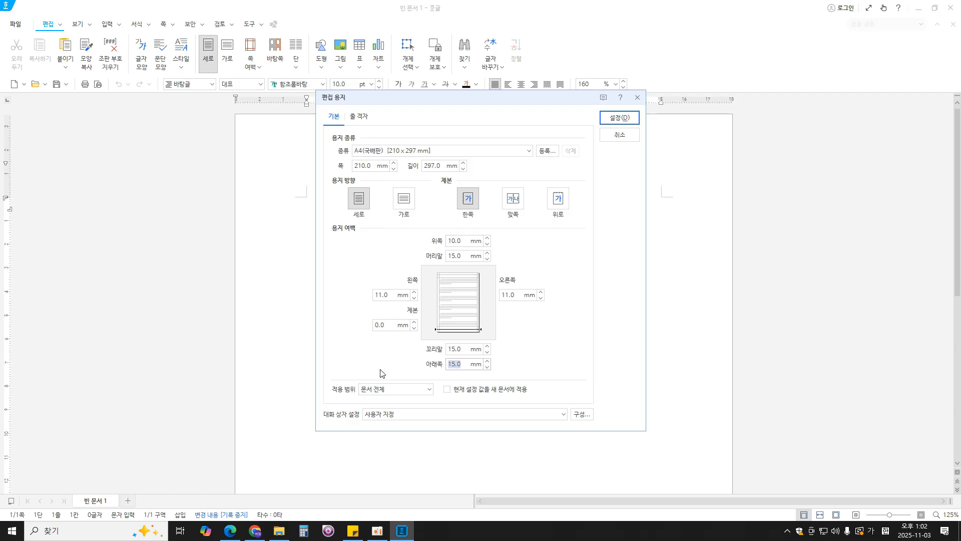
pyautogui.write('10')
pyautogui.click(423, 257)
pyautogui.write('10')
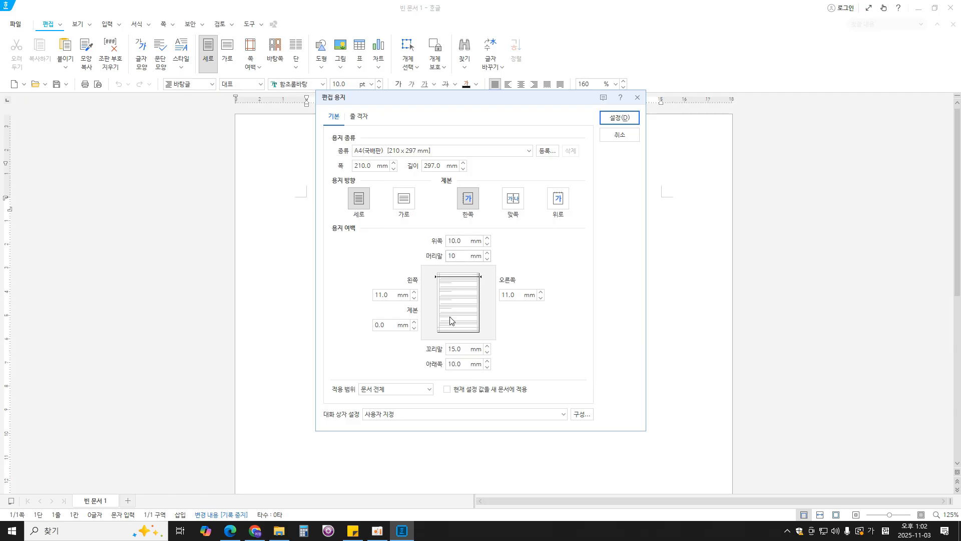
pyautogui.moveTo(464, 349); pyautogui.dragTo(396, 349)
pyautogui.write('10')
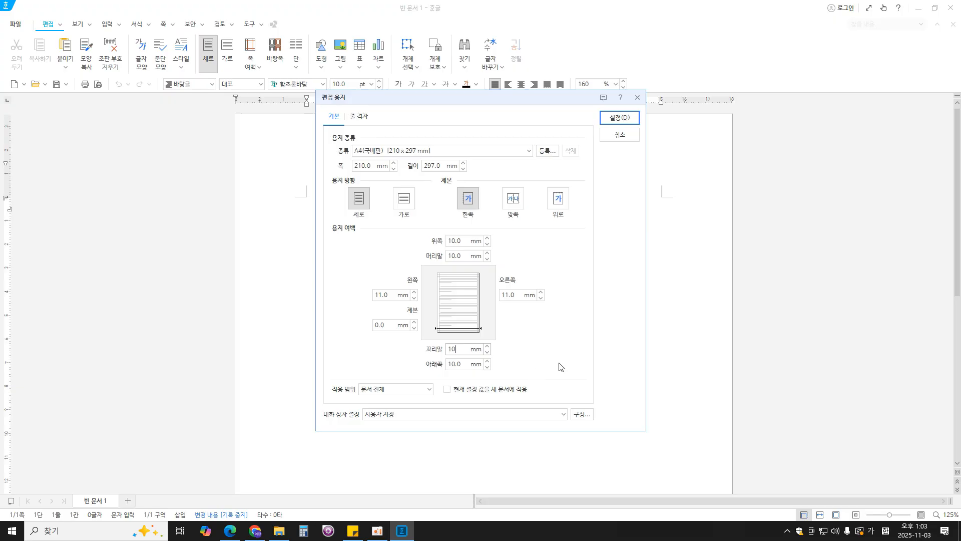
pyautogui.click(619, 118)
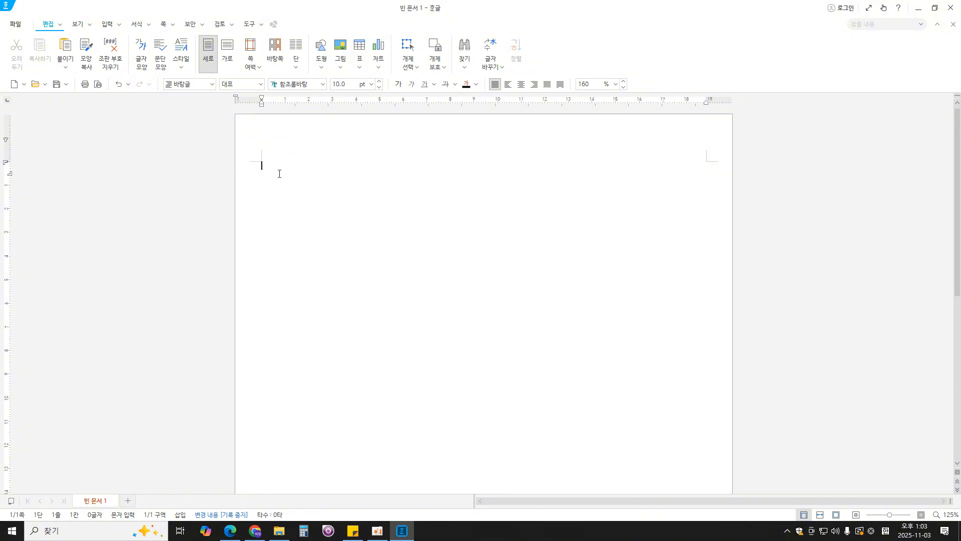
# - Turn on the display of paragraph marks (문단 부호) in the document
pyautogui.press('Hangul')
pyautogui.click(75, 24)
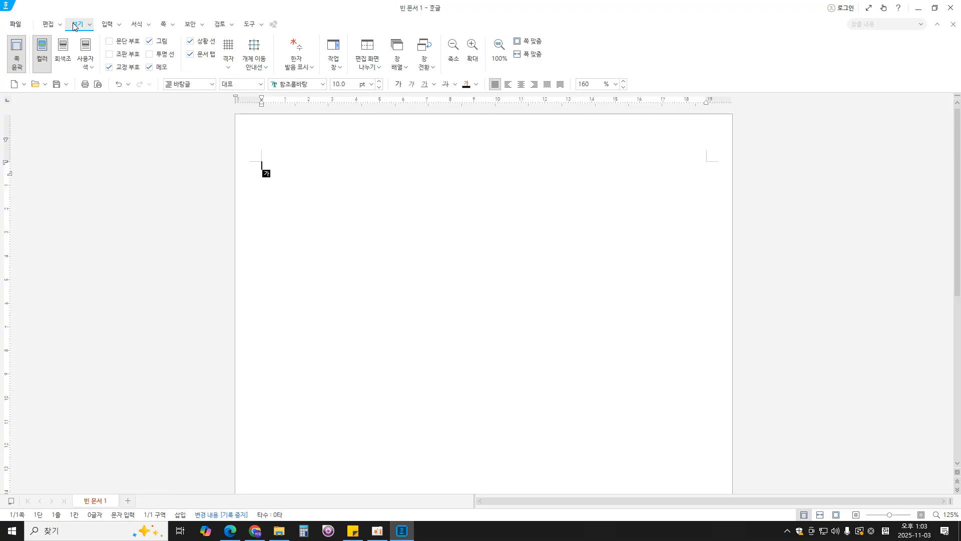
pyautogui.click(110, 41)
# - Enter the question numbers "1." and "2." on page one, each followed by three blank lines, and insert a page break
pyautogui.write('1.')
pyautogui.press('Return')
pyautogui.press('Return')
pyautogui.press('Return')
pyautogui.press('Return')
pyautogui.write('2.')
pyautogui.press('Return')
pyautogui.press('Return')
pyautogui.hotkey('ctrl', 'Return')
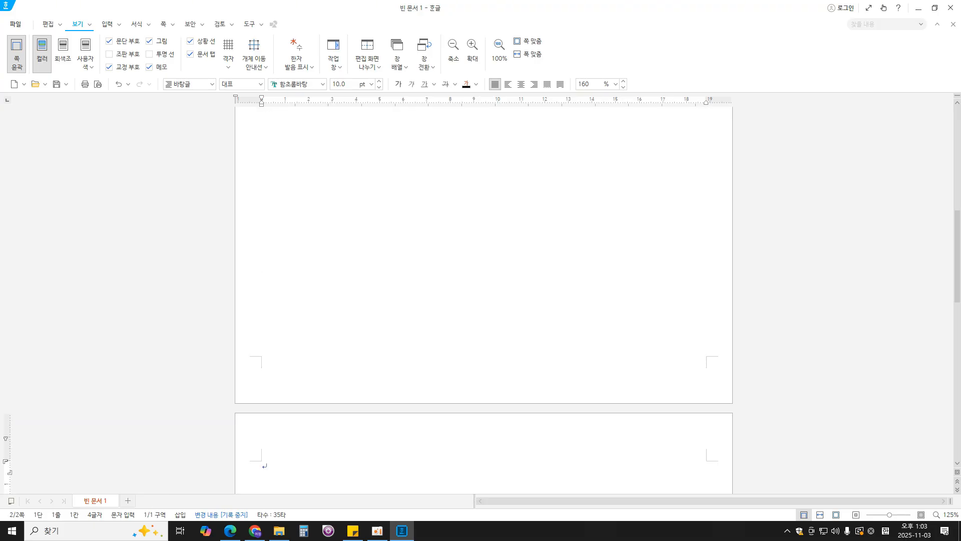
# - Enter the question numbers "3." and "4." on page two with blank lines after each, and insert a page break
pyautogui.write('3.')
pyautogui.press('Return')
pyautogui.press('Return')
pyautogui.press('Return')
pyautogui.press('Return')
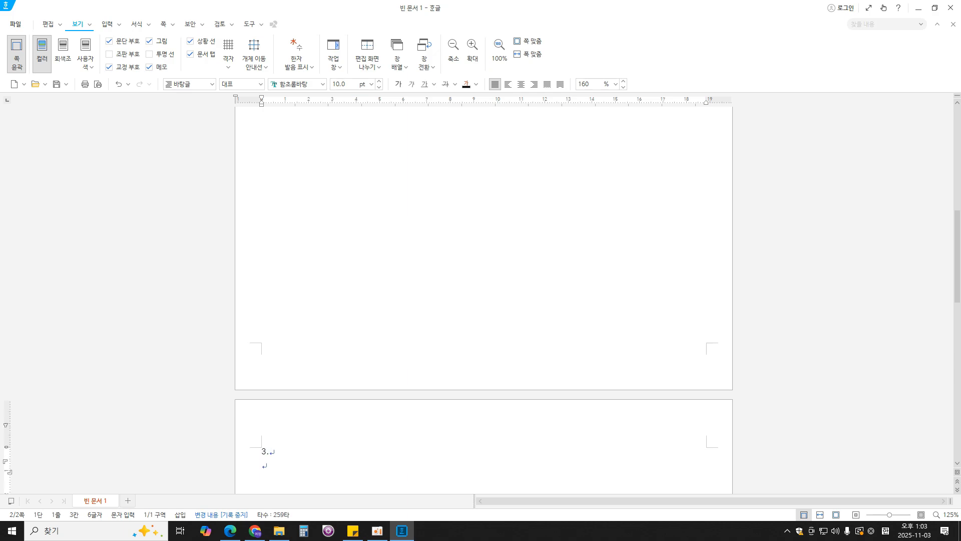
pyautogui.write('4.')
pyautogui.press('Return')
pyautogui.press('Return')
pyautogui.press('Return')
pyautogui.press('Return')
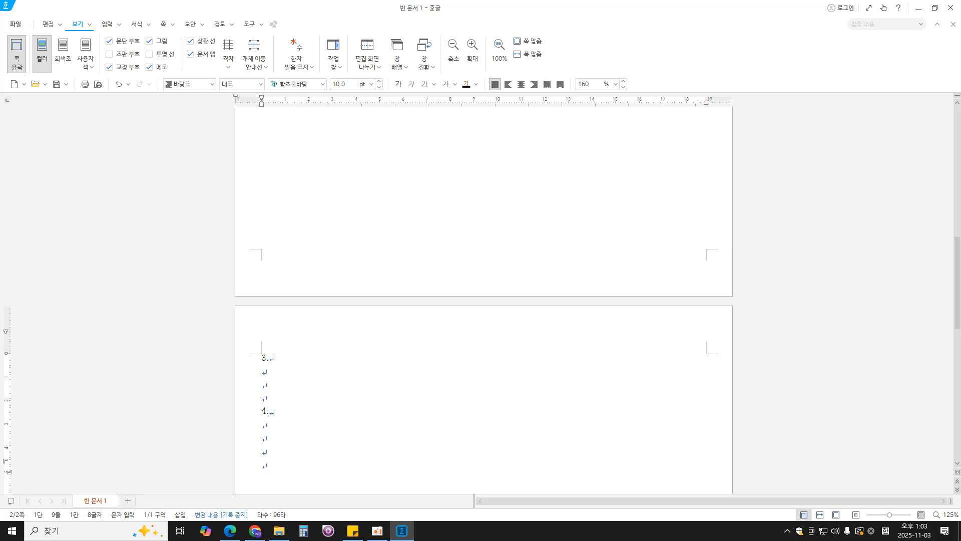
pyautogui.hotkey('ctrl', 'Return')
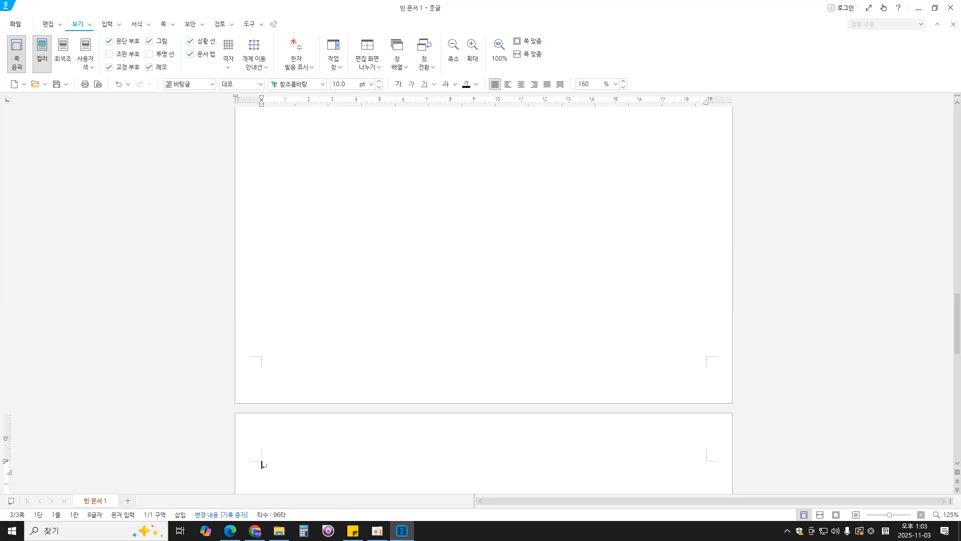
pyautogui.scroll(-3, 293, 174)
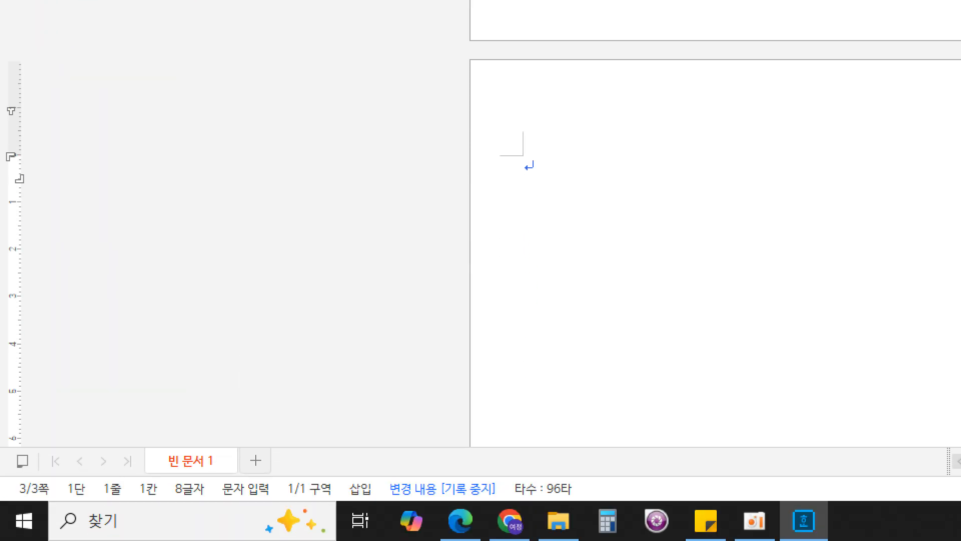
pyautogui.moveTo(47, 509)
pyautogui.mouseDown()
pyautogui.moveTo(30, 463)
pyautogui.moveTo(31, 515)
pyautogui.mouseUp()
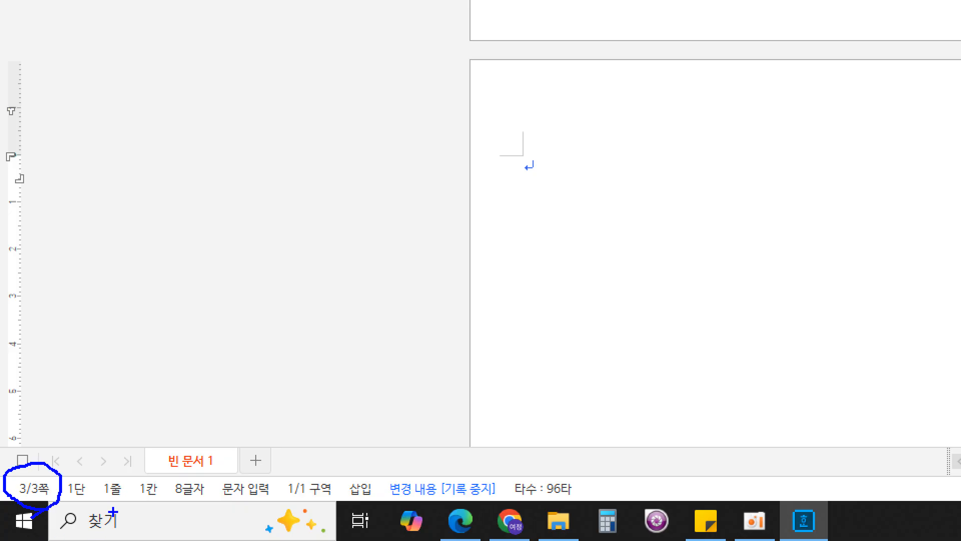
pyautogui.press('r')
pyautogui.press('Escape')
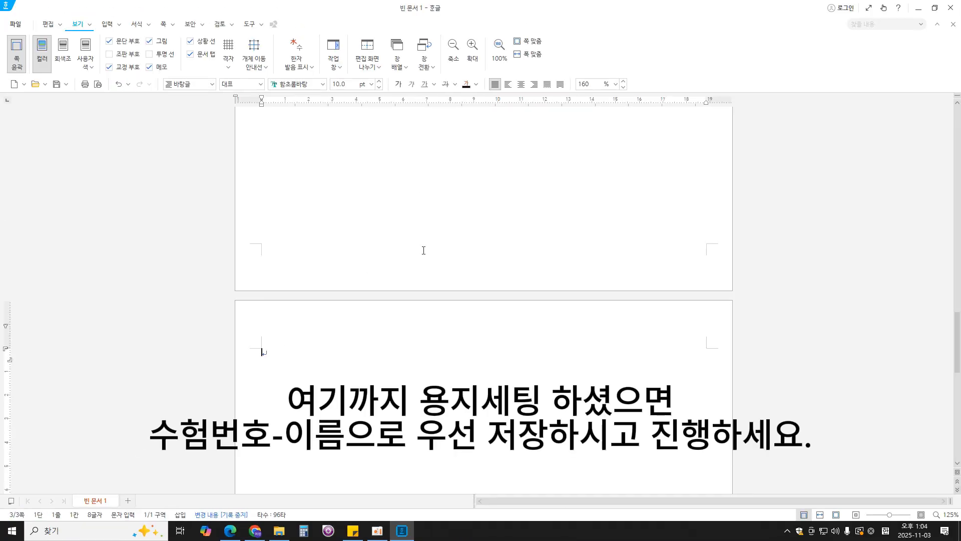
# - Place the text cursor on the blank line directly below "1." on page one
pyautogui.scroll(8, 425, 261)
pyautogui.scroll(5, 426, 273)
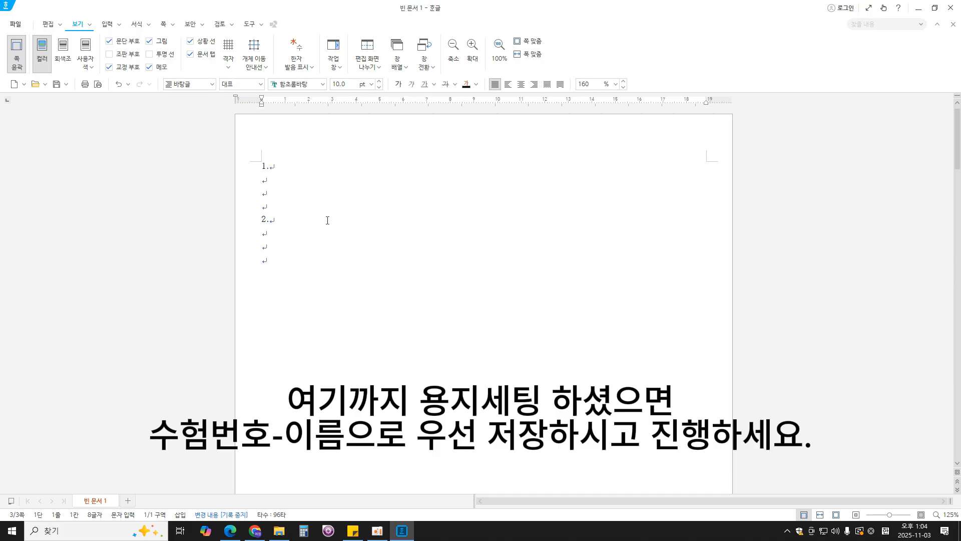
pyautogui.click(281, 165)
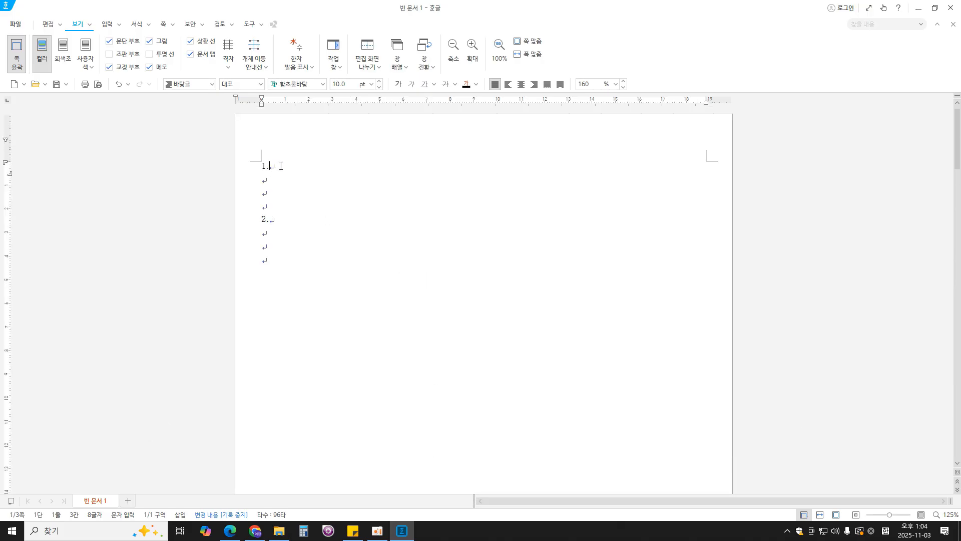
pyautogui.click(265, 180)
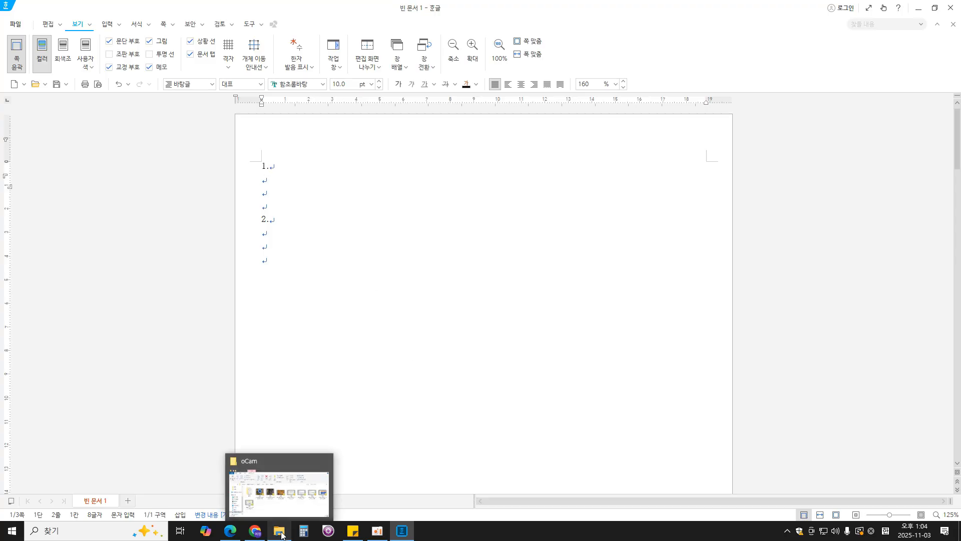
# - Switch to the exam PDF in Edge and examine question 1's style conditions and sample output text
pyautogui.click(231, 531)
pyautogui.scroll(-8, 450, 332)
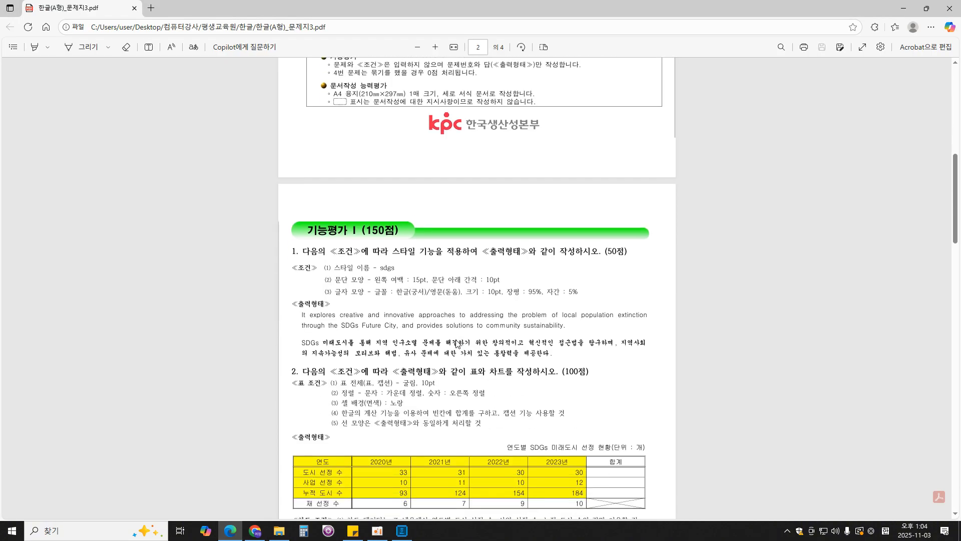
pyautogui.scroll(-1, 482, 273)
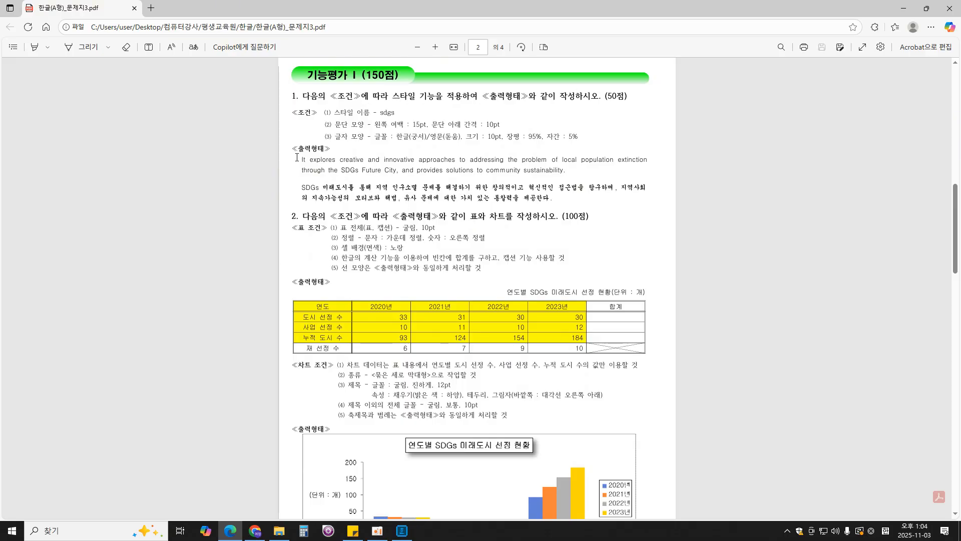
pyautogui.moveTo(293, 151); pyautogui.dragTo(553, 199)
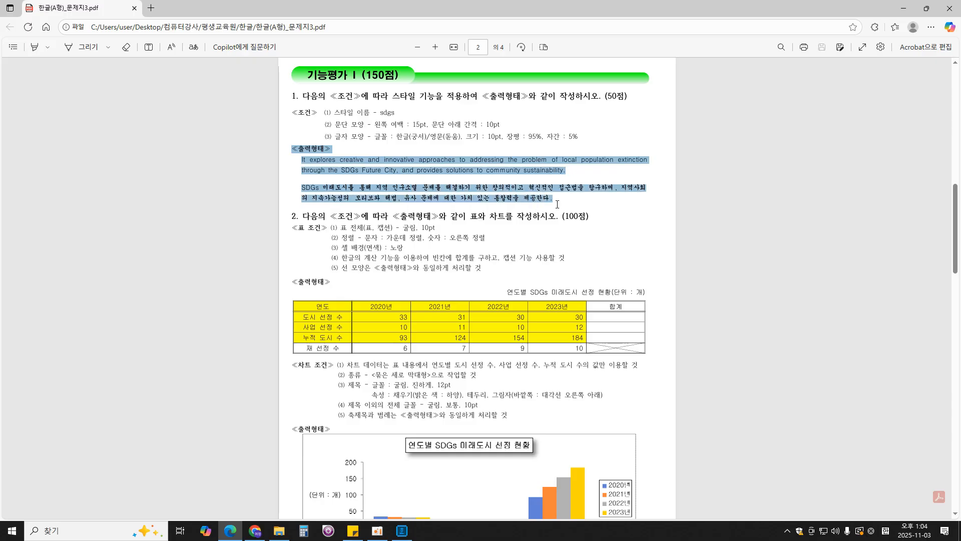
pyautogui.click(622, 206)
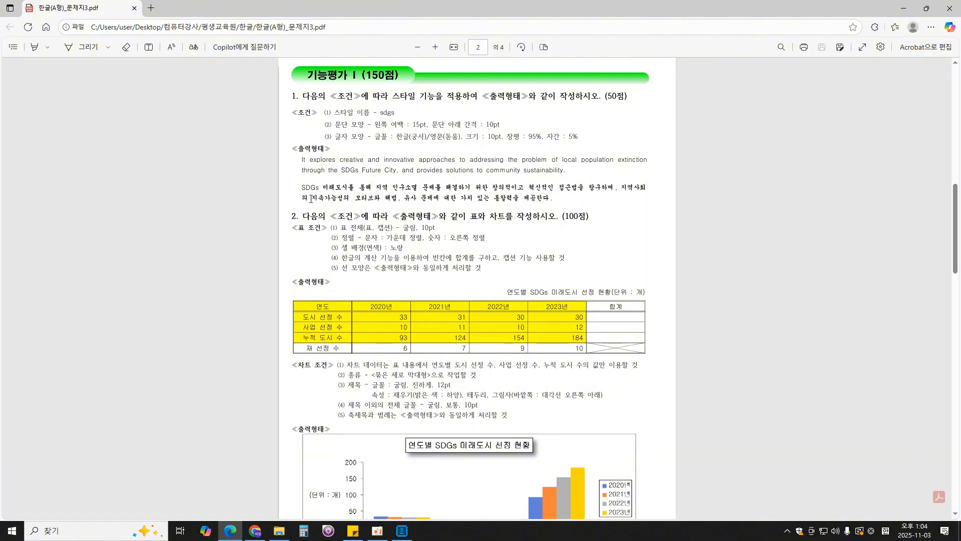
# - Switch back to the Hangul document and enter "It" on the line below "1.", followed by a line break
pyautogui.click(402, 531)
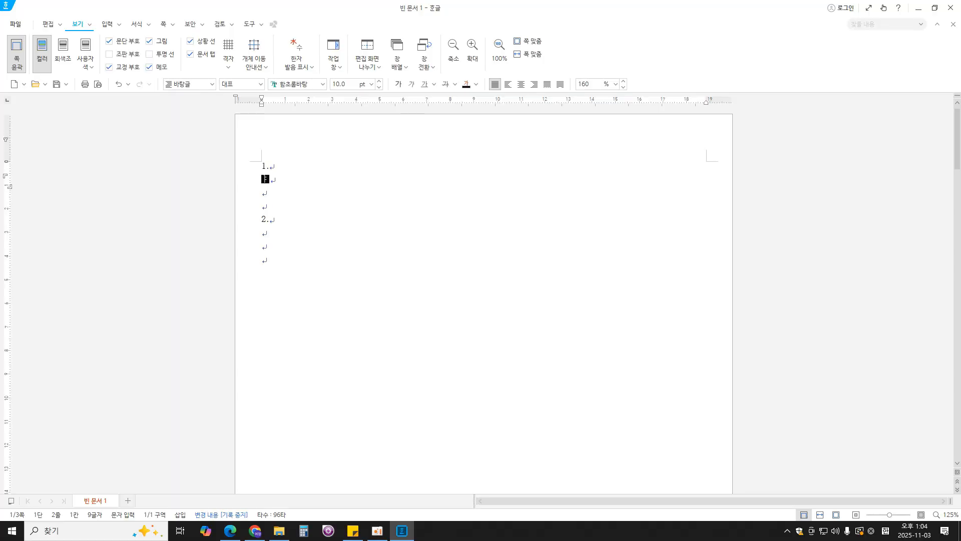
pyautogui.write('It')
pyautogui.press('Return')
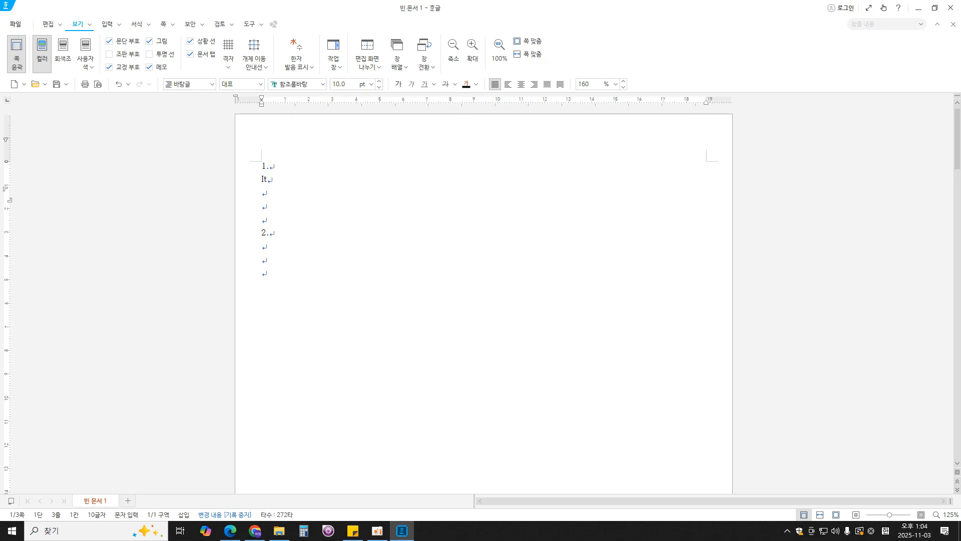
# - Enter "SDGs" on the line below "It"
pyautogui.press('Hangul')
pyautogui.write('ㄴ')
pyautogui.press('BackSpace')
pyautogui.press('Hangul')
pyautogui.write('S')
pyautogui.write('FGs')
pyautogui.press('BackSpace')
pyautogui.press('BackSpace')
pyautogui.press('BackSpace')
pyautogui.write('DGs')
# - Start a new paragraph style named "sdgs" for the "It" and "SDGs" lines
pyautogui.moveTo(288, 192); pyautogui.dragTo(262, 176)
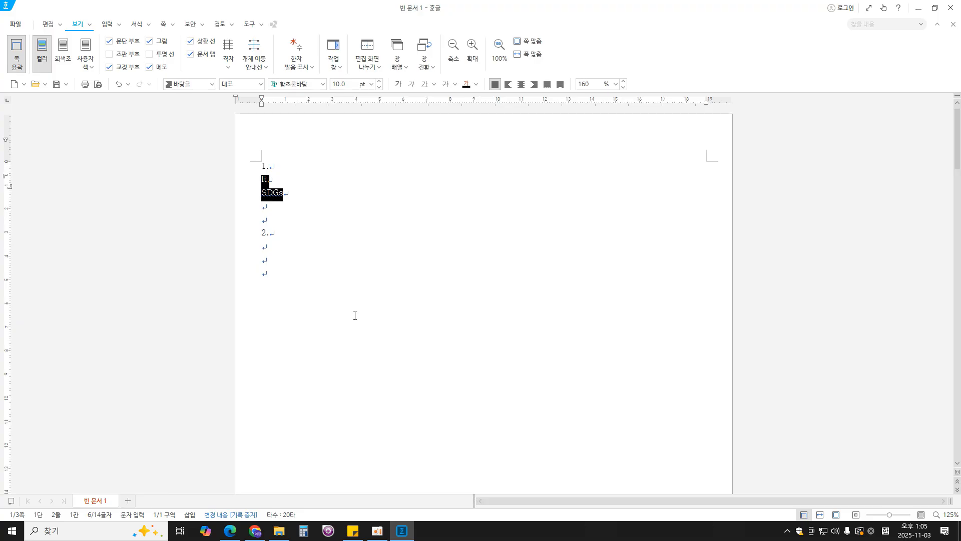
pyautogui.press('F6')
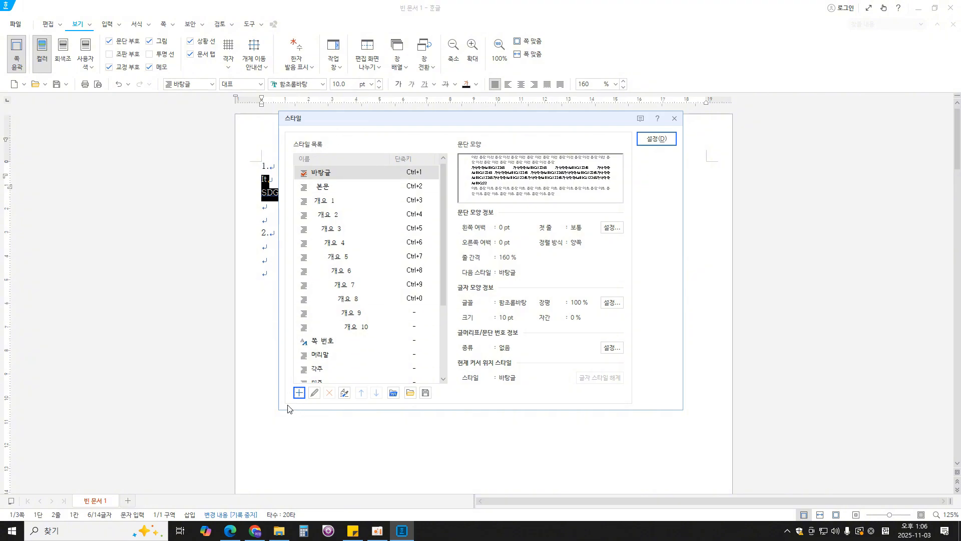
pyautogui.click(299, 392)
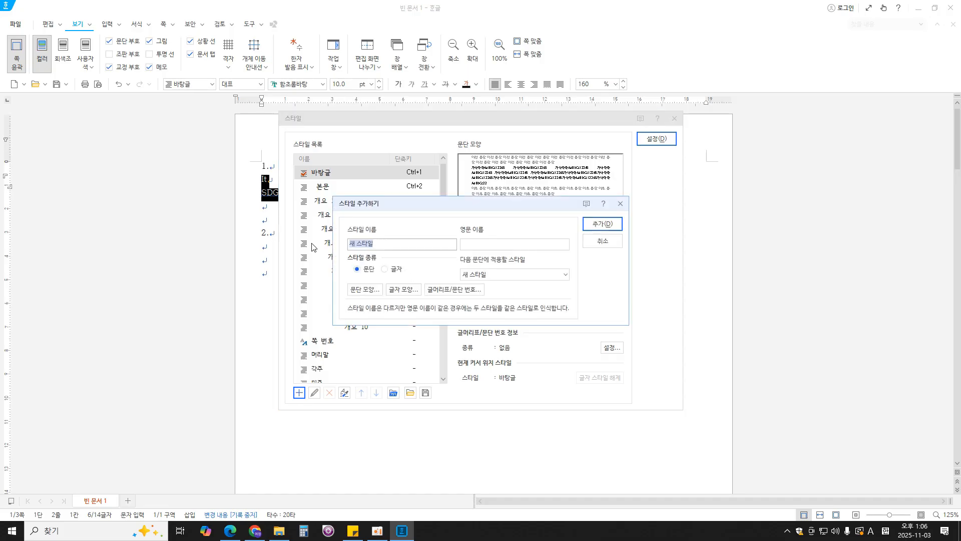
pyautogui.press('BackSpace')
pyautogui.press('Hangul')
pyautogui.press('Hangul')
pyautogui.write('sdgs')
# - Check the exam PDF's conditions in Edge, and set the style's paragraph shape in Hangul to 15 pt left margin and 10 pt spacing below
pyautogui.click(232, 534)
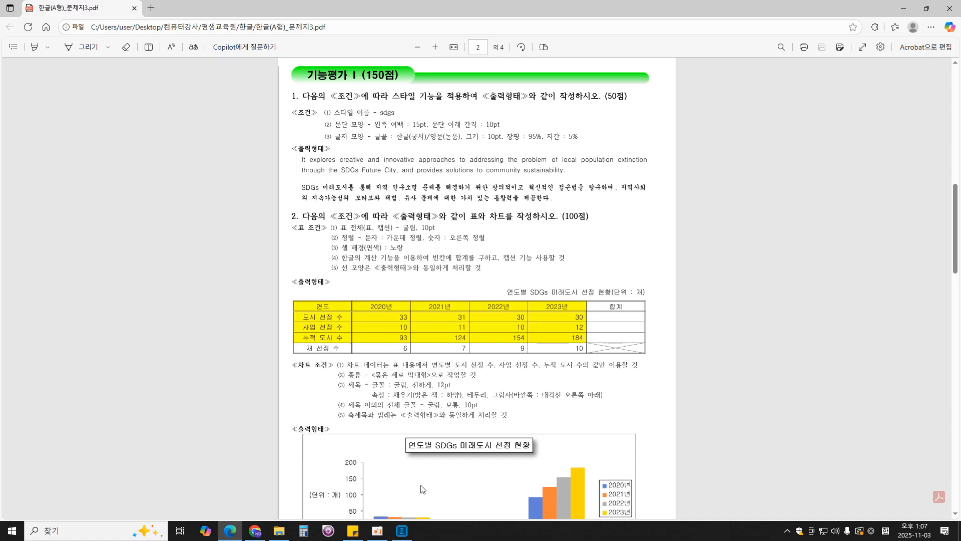
pyautogui.click(402, 531)
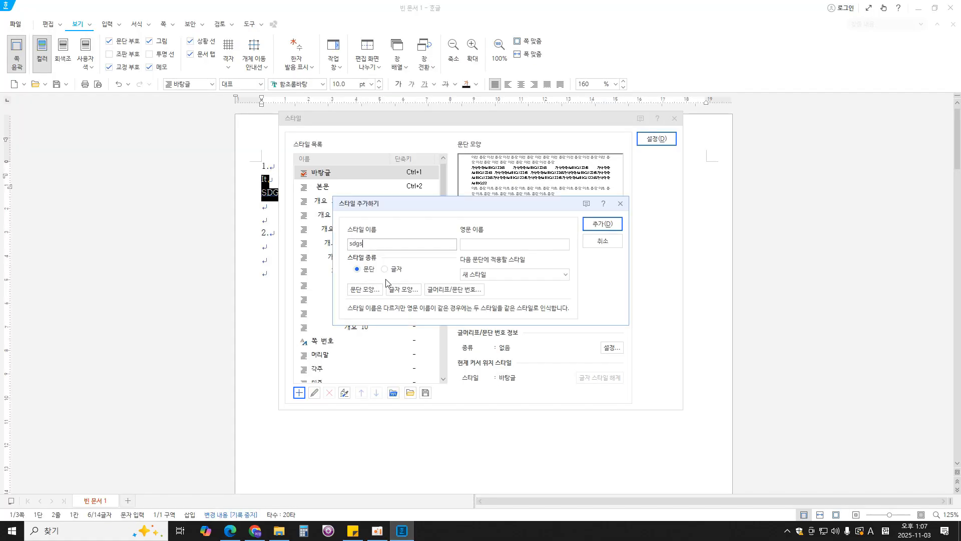
pyautogui.click(369, 291)
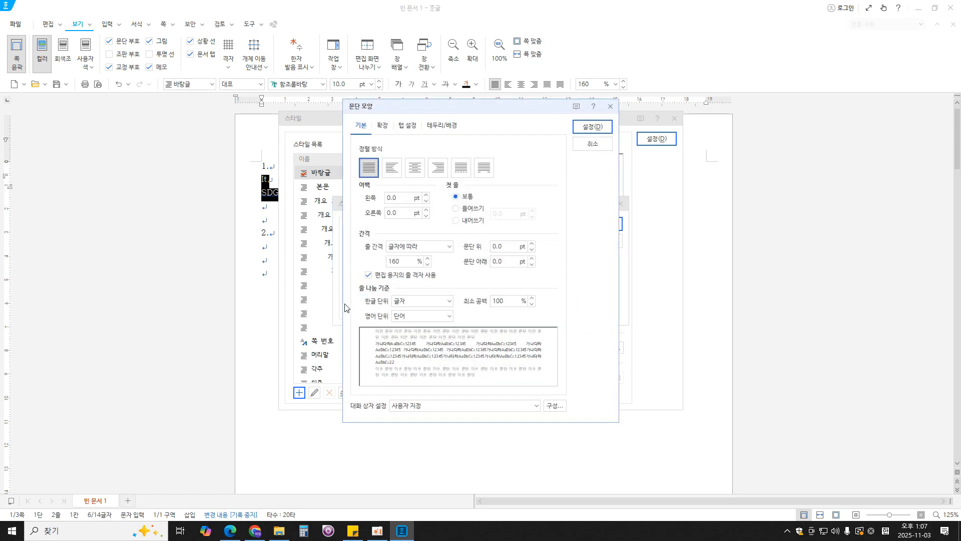
pyautogui.moveTo(404, 199); pyautogui.dragTo(337, 190)
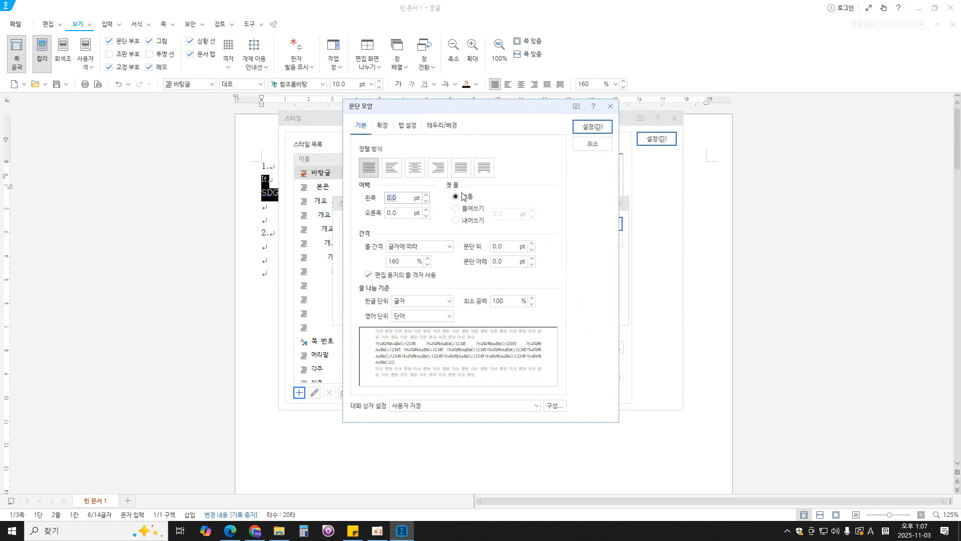
pyautogui.write('15')
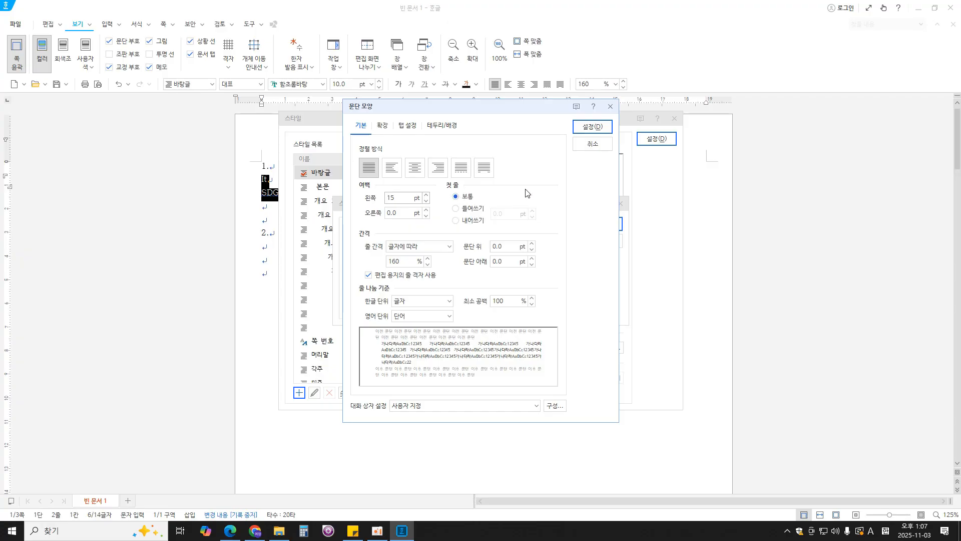
pyautogui.click(501, 261)
pyautogui.write('10')
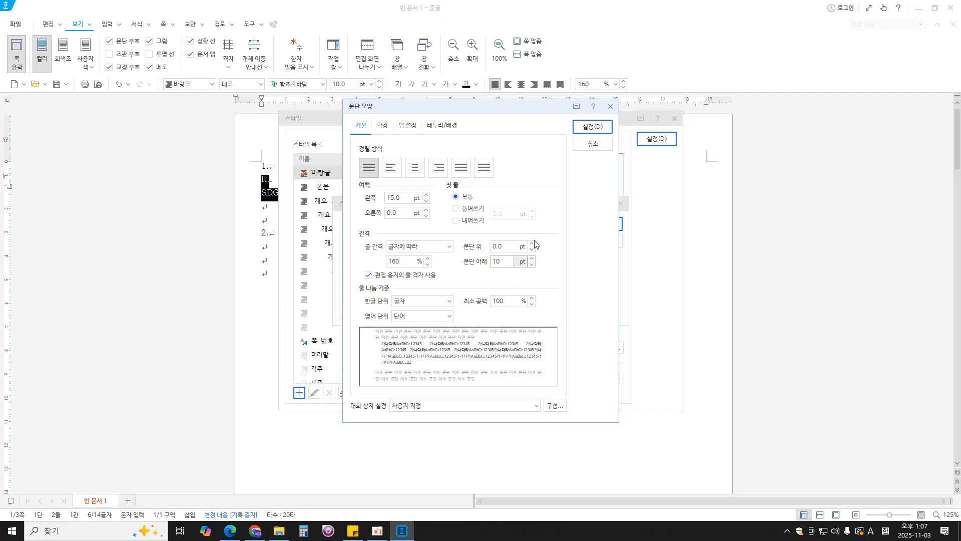
pyautogui.click(591, 127)
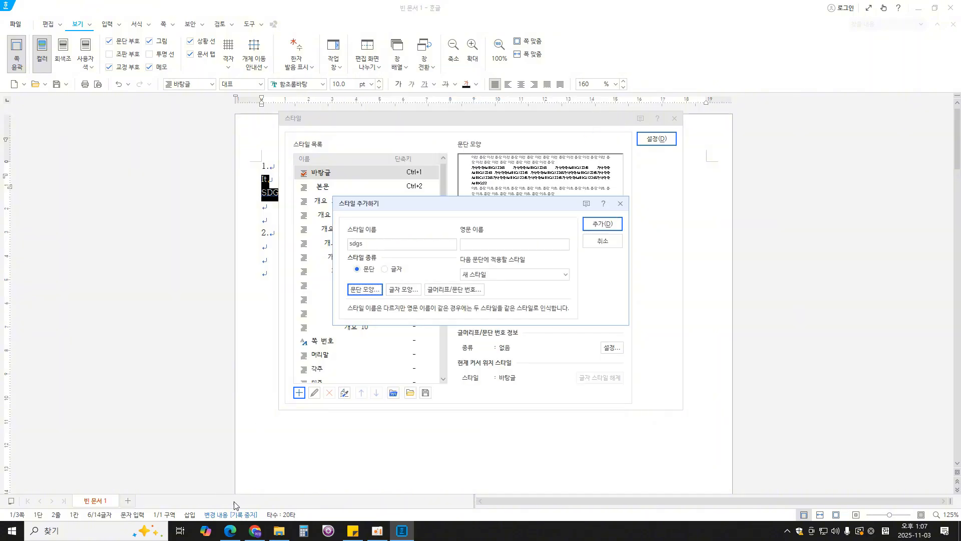
# - Check the exam PDF's character conditions in Edge, and set the sdgs style's Korean (한글) font to 궁서 in Hangul
pyautogui.click(230, 530)
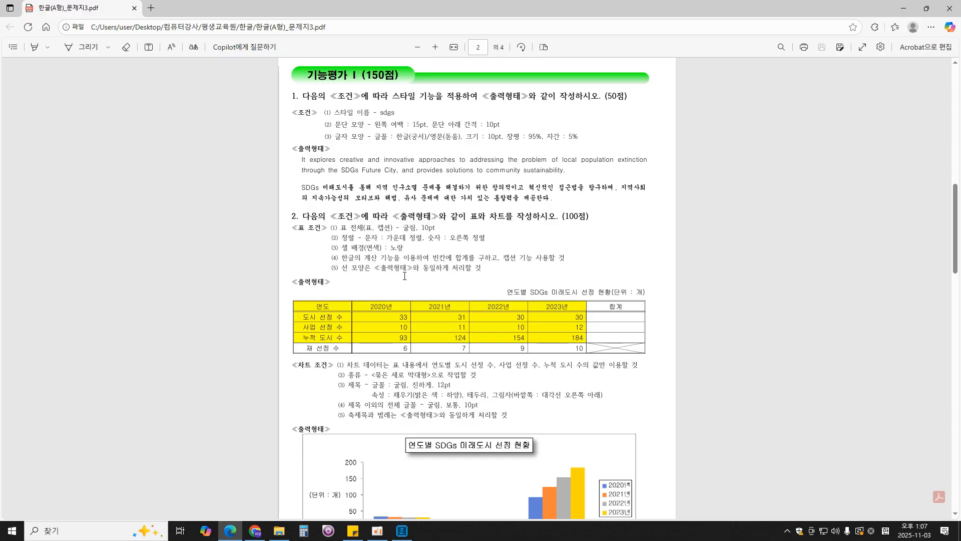
pyautogui.click(402, 530)
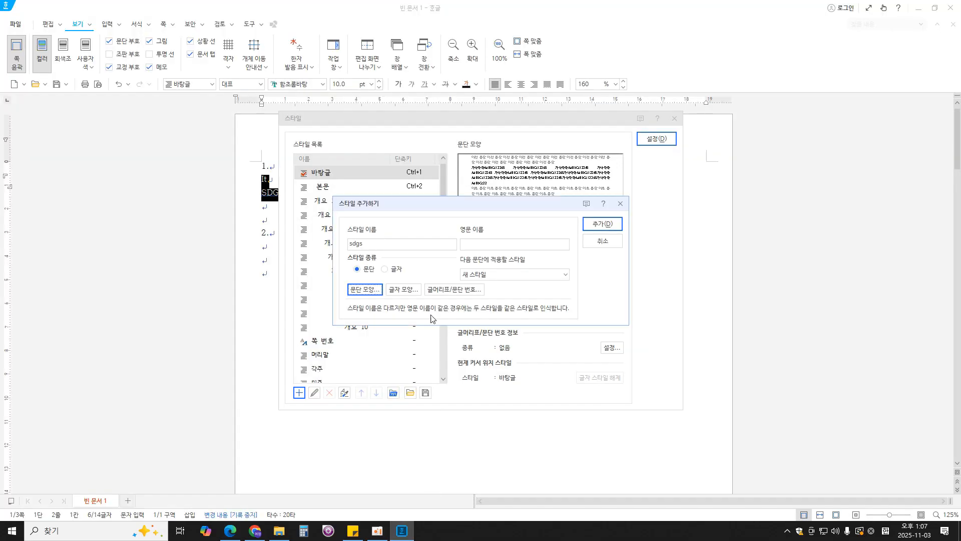
pyautogui.click(403, 289)
pyautogui.click(393, 197)
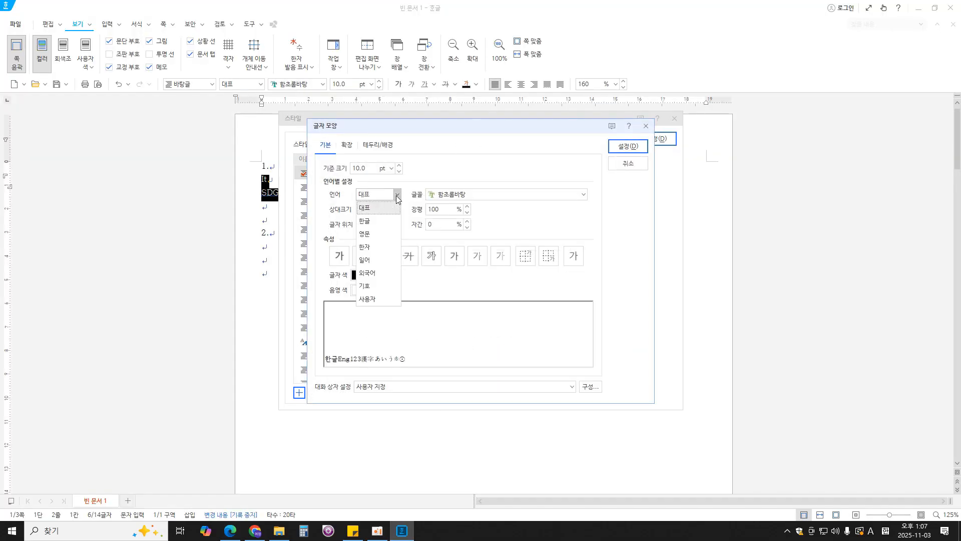
pyautogui.click(383, 227)
pyautogui.click(486, 196)
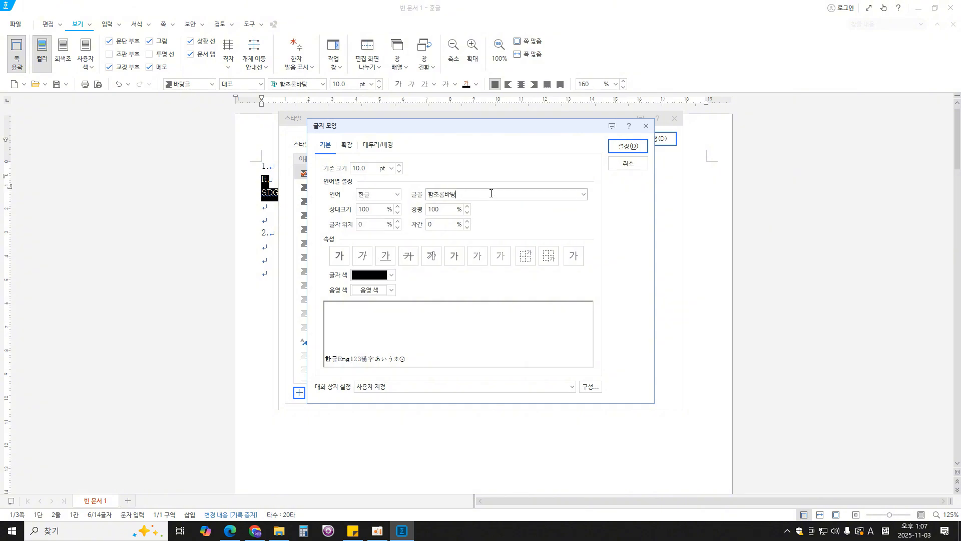
pyautogui.moveTo(491, 194); pyautogui.dragTo(383, 195)
pyautogui.press('Hangul')
pyautogui.write('궁서')
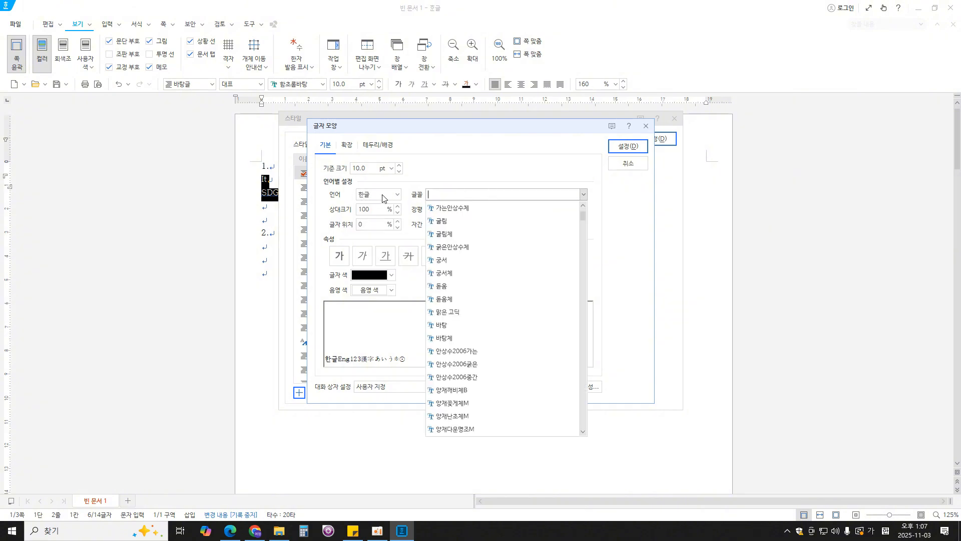
pyautogui.press('Return')
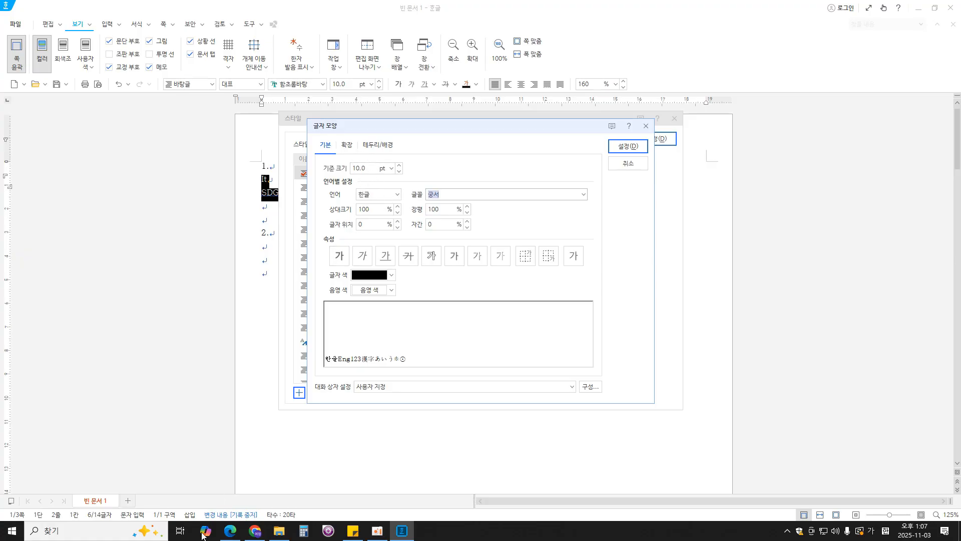
# - Recheck the exam PDF in Edge, and in Hangul set the style's Korean character width (장평) to 95% and letter spacing (자간) to 5%
pyautogui.click(225, 535)
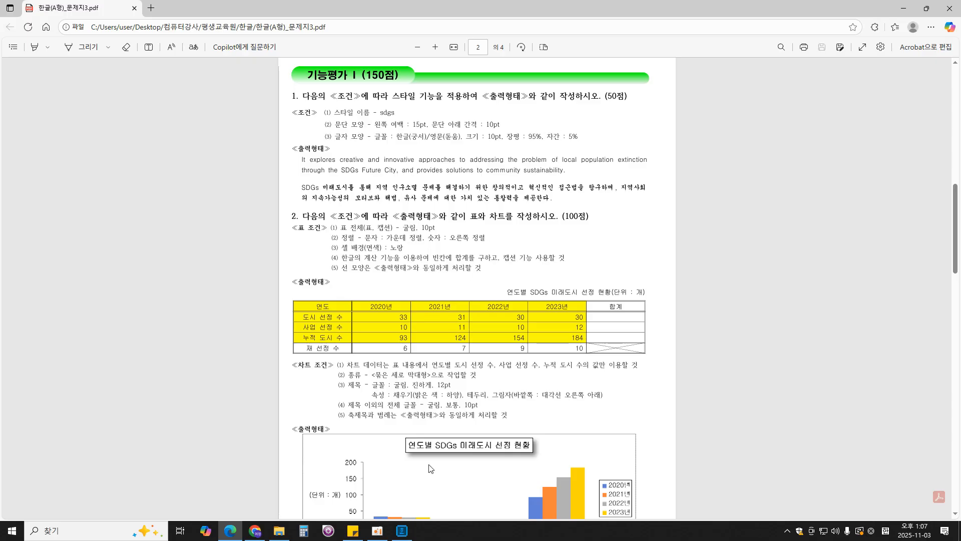
pyautogui.click(401, 530)
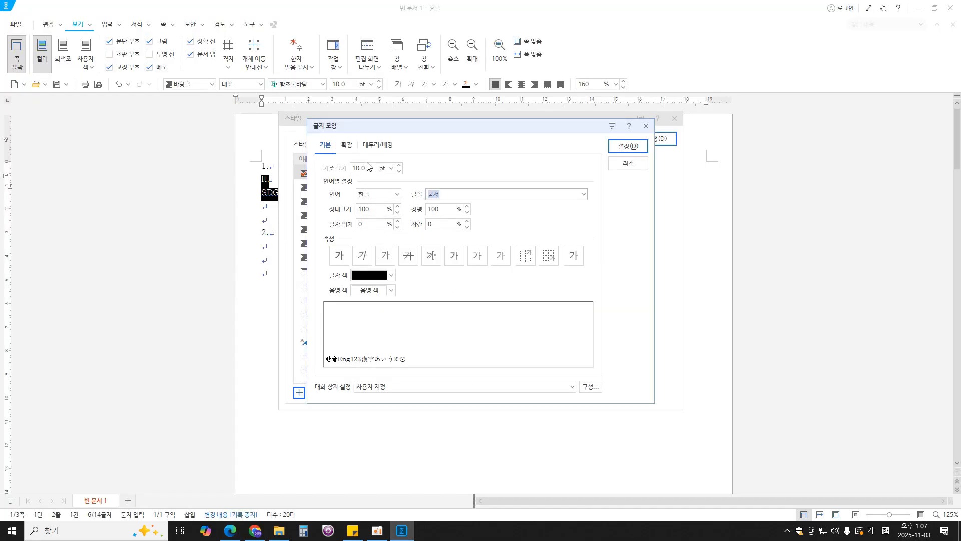
pyautogui.press('Tab')
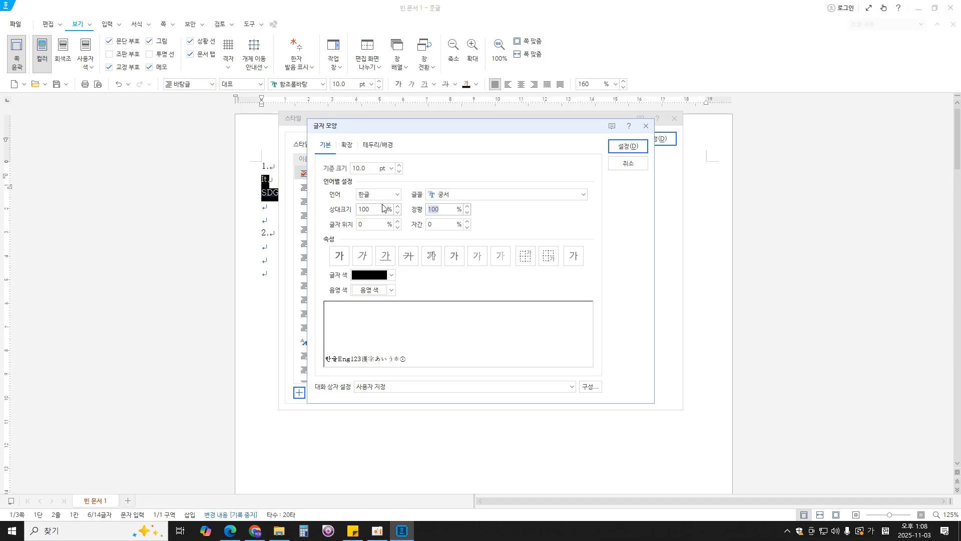
pyautogui.write('95')
pyautogui.press('Tab')
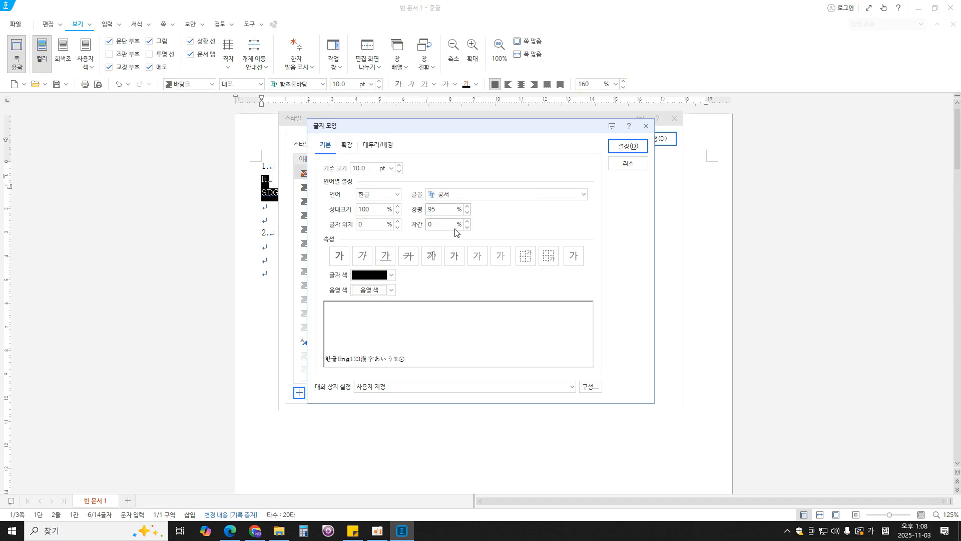
pyautogui.write('5')
pyautogui.click(621, 147)
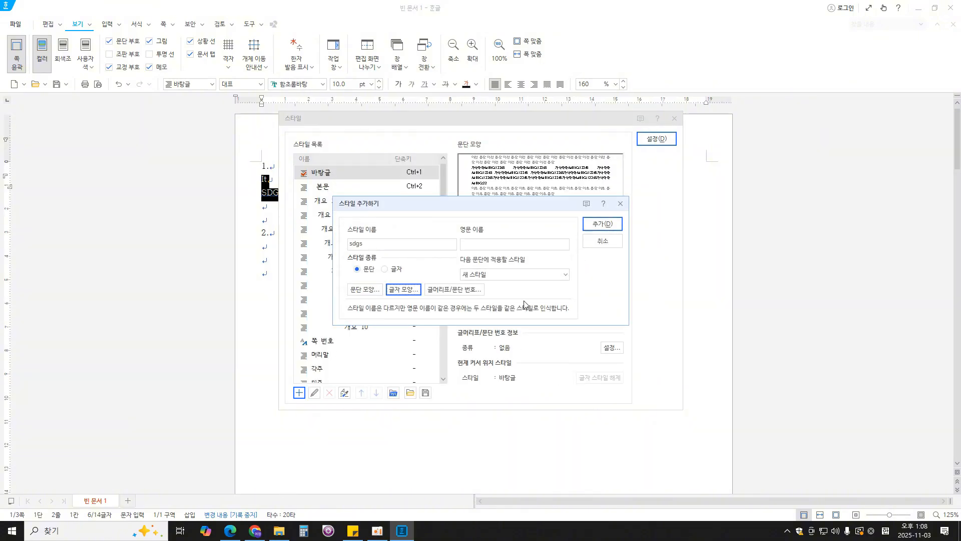
# - Set the sdgs style's English (영문) font to 돋움 with 95% character width and 5% letter spacing
pyautogui.click(406, 289)
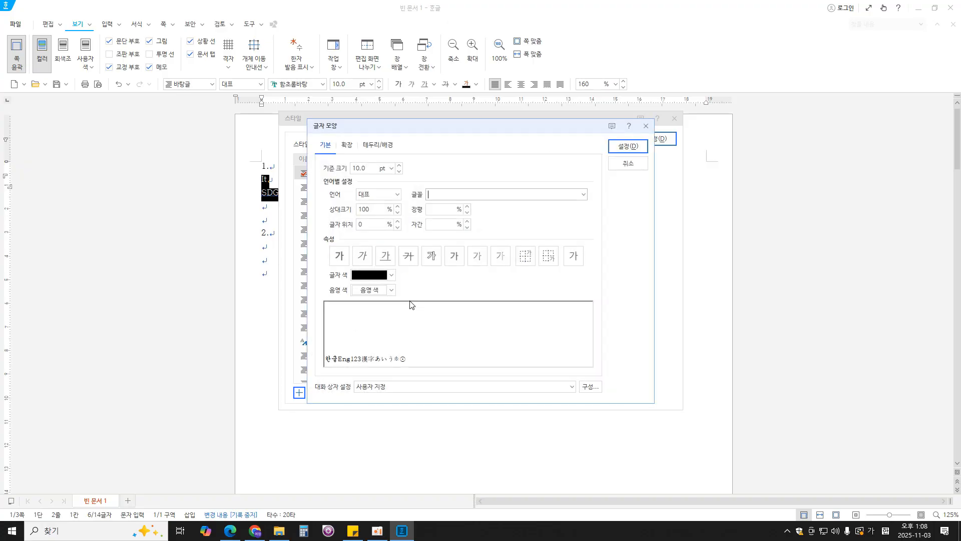
pyautogui.click(394, 196)
pyautogui.click(379, 234)
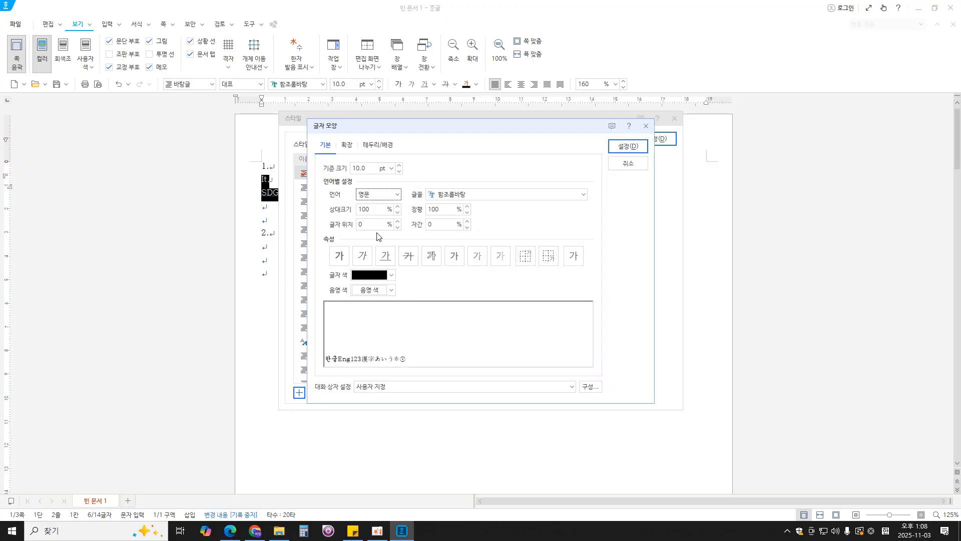
pyautogui.press('BackSpace')
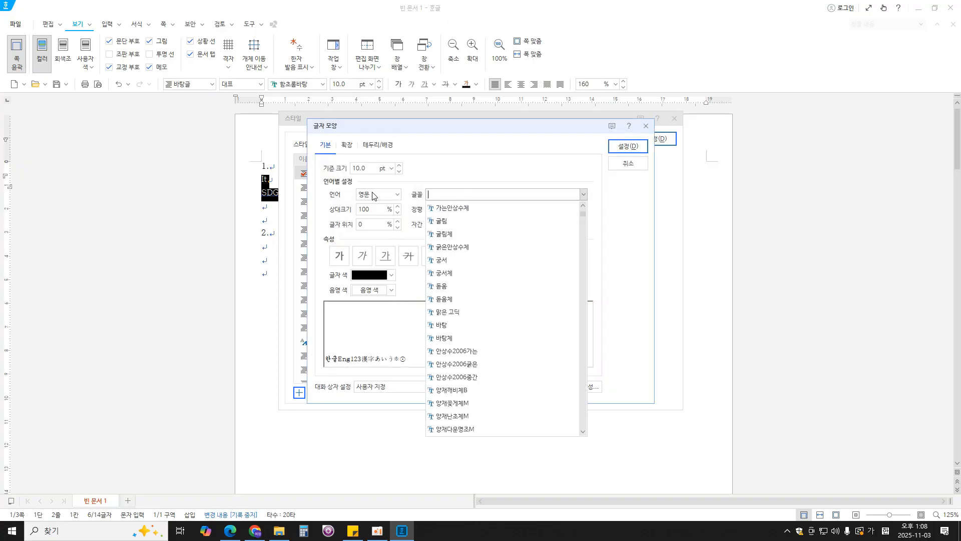
pyautogui.write('돋움')
pyautogui.press('Return')
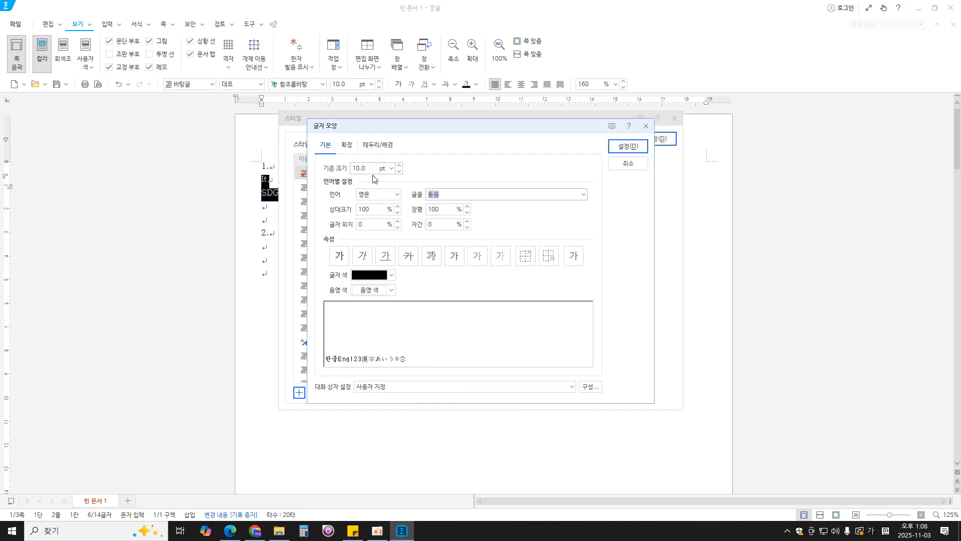
pyautogui.press('Tab')
pyautogui.write('95')
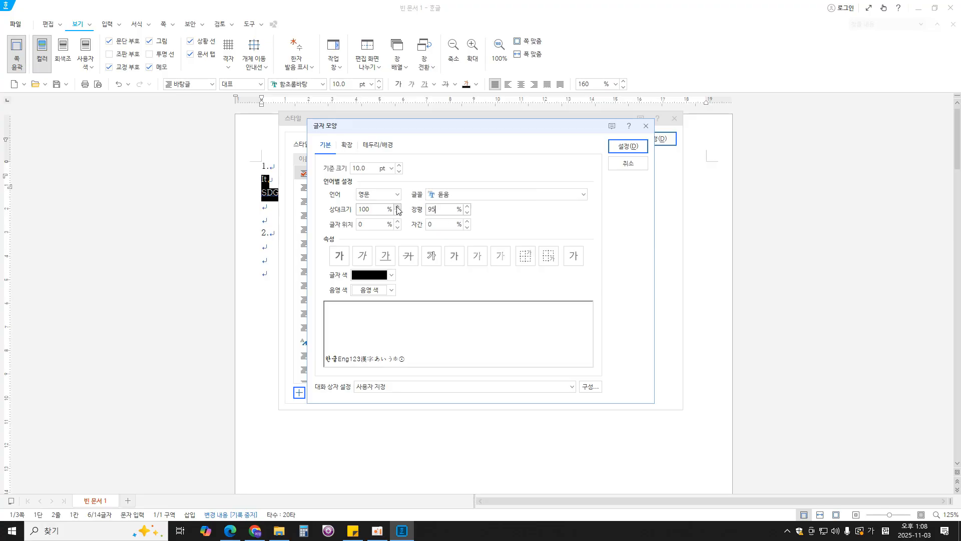
pyautogui.press('Tab')
pyautogui.write('5')
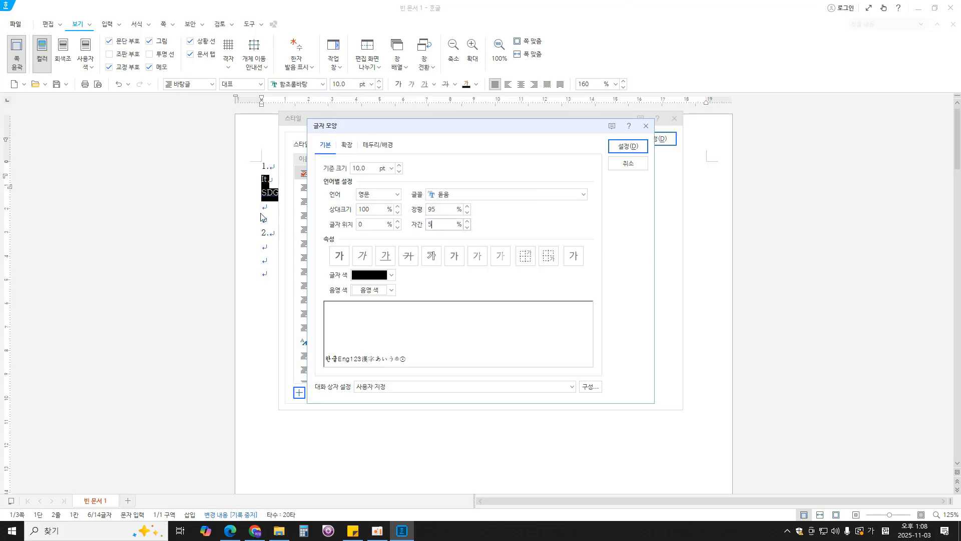
pyautogui.click(621, 163)
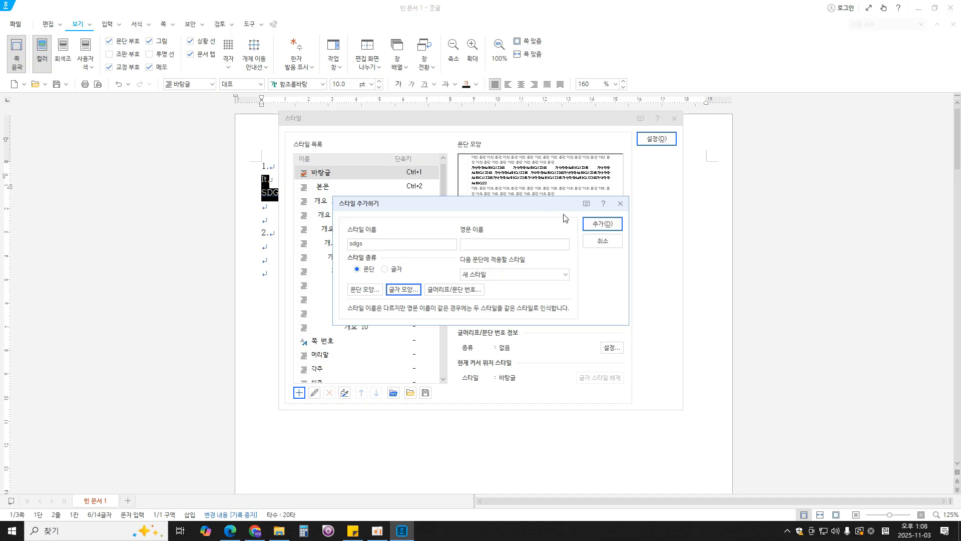
# - Add the sdgs style to the style list and apply it to the "It" and "SDGs" lines
pyautogui.click(602, 224)
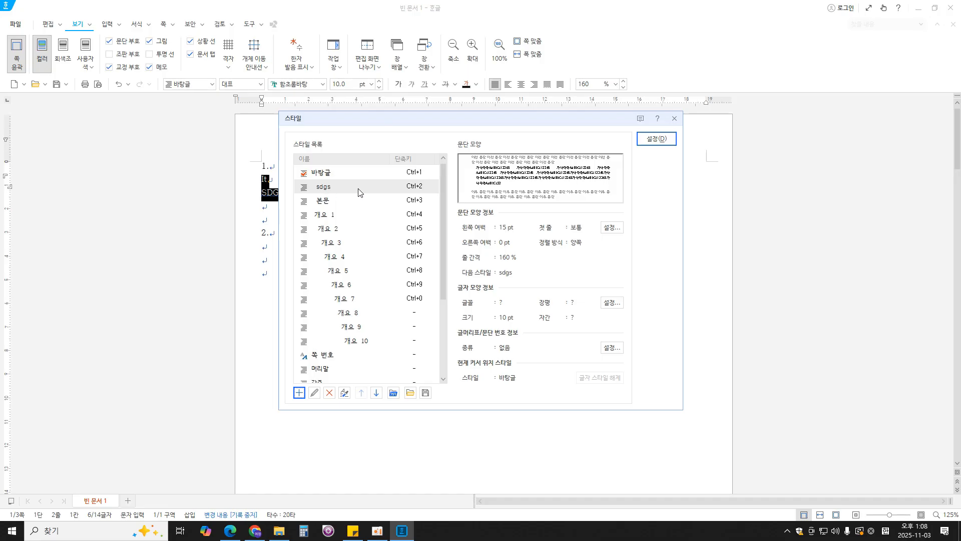
pyautogui.click(660, 139)
pyautogui.click(304, 203)
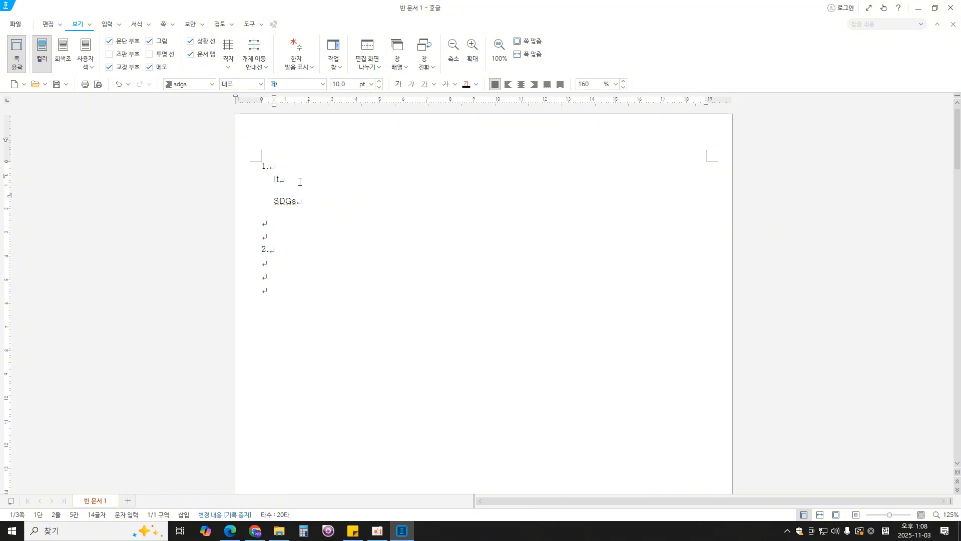
# - Check question 2's table in the exam PDF in Edge, and insert a 5-row, 6-column table below "2." in Hangul
pyautogui.click(317, 271)
pyautogui.scroll(-1, 321, 272)
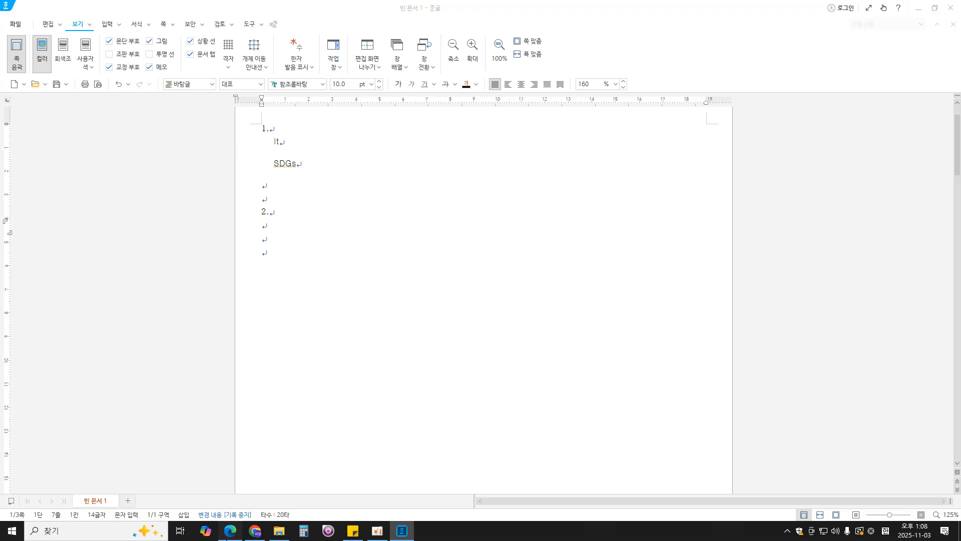
pyautogui.click(230, 530)
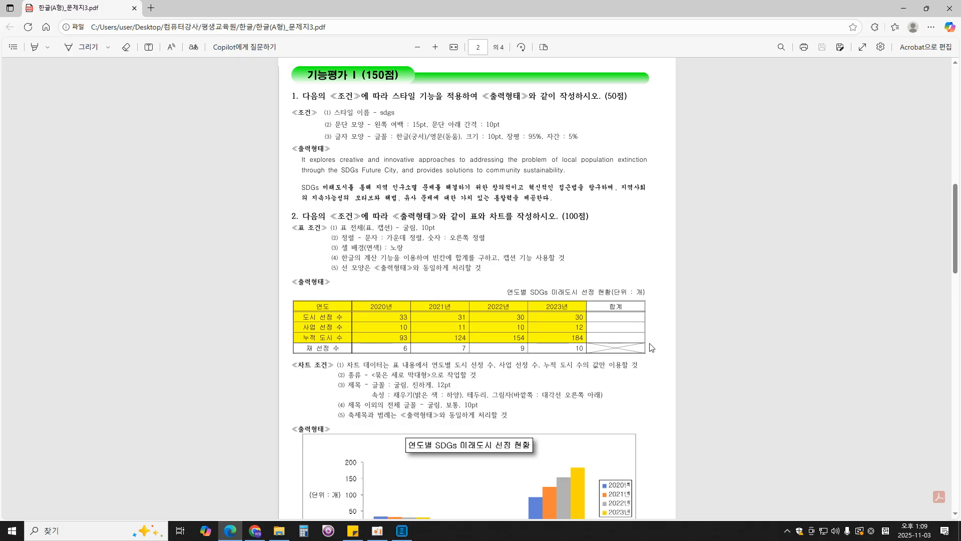
pyautogui.click(402, 530)
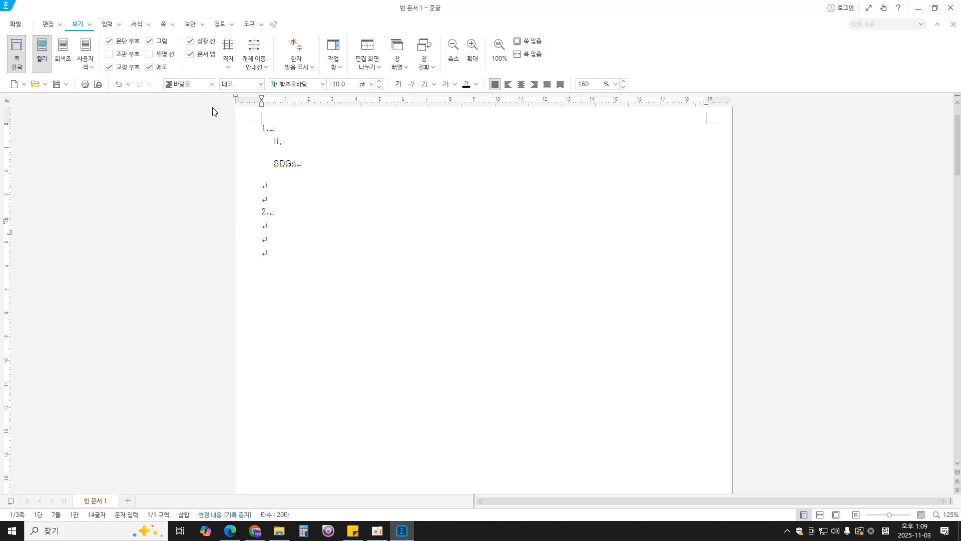
pyautogui.click(104, 26)
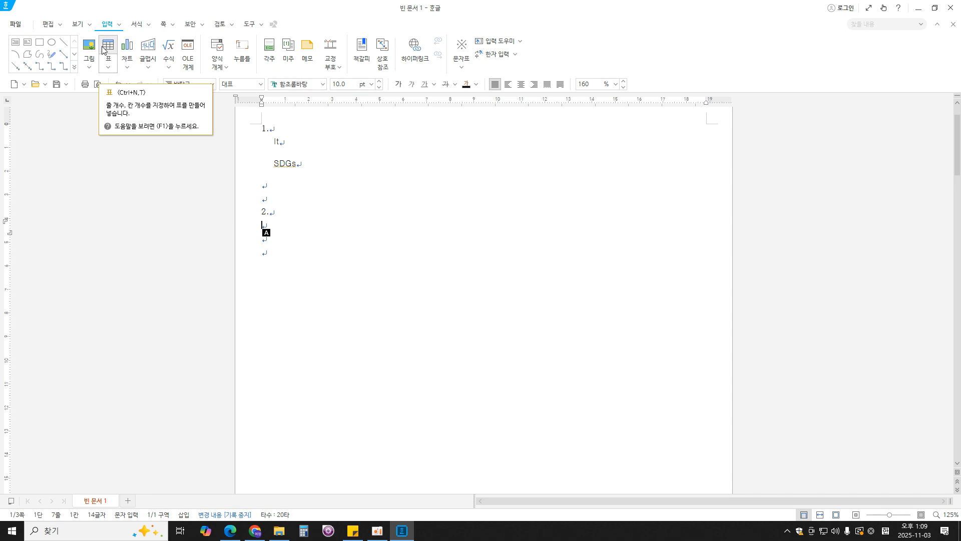
pyautogui.click(109, 76)
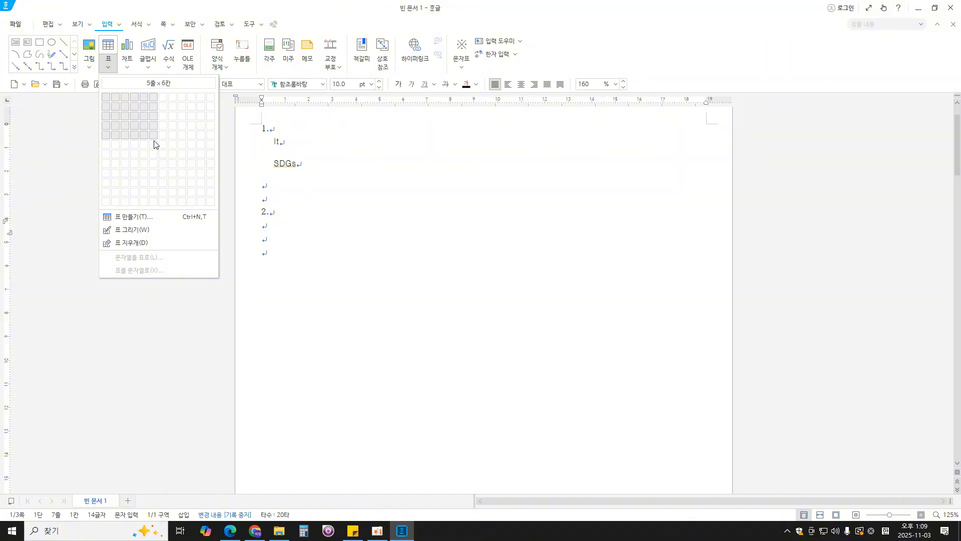
pyautogui.press('Escape')
# - Enter "연도" and "2020년" in the first two cells of the table's header row
pyautogui.click(325, 230)
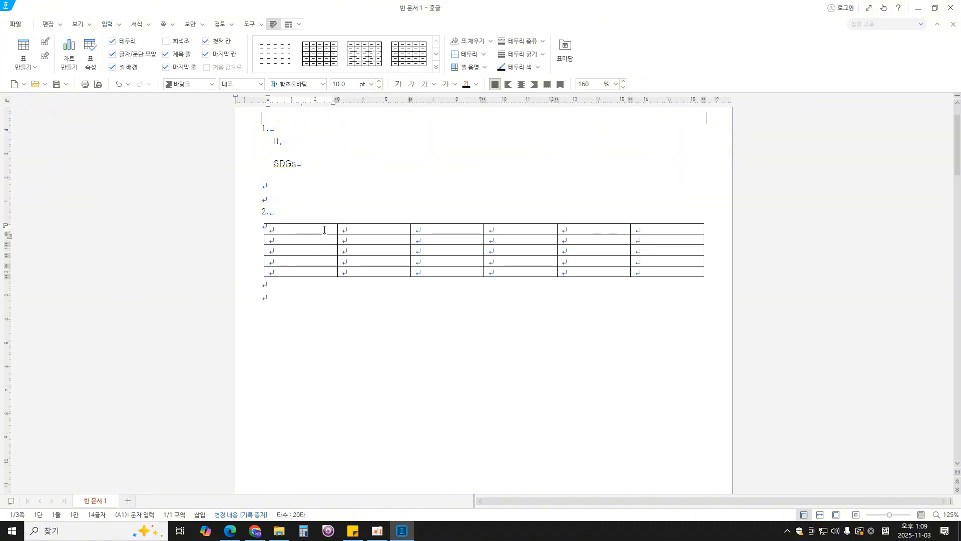
pyautogui.write('duseh')
pyautogui.press('BackSpace')
pyautogui.press('BackSpace')
pyautogui.press('BackSpace')
pyautogui.press('Hangul')
pyautogui.write('연도')
pyautogui.press('Tab')
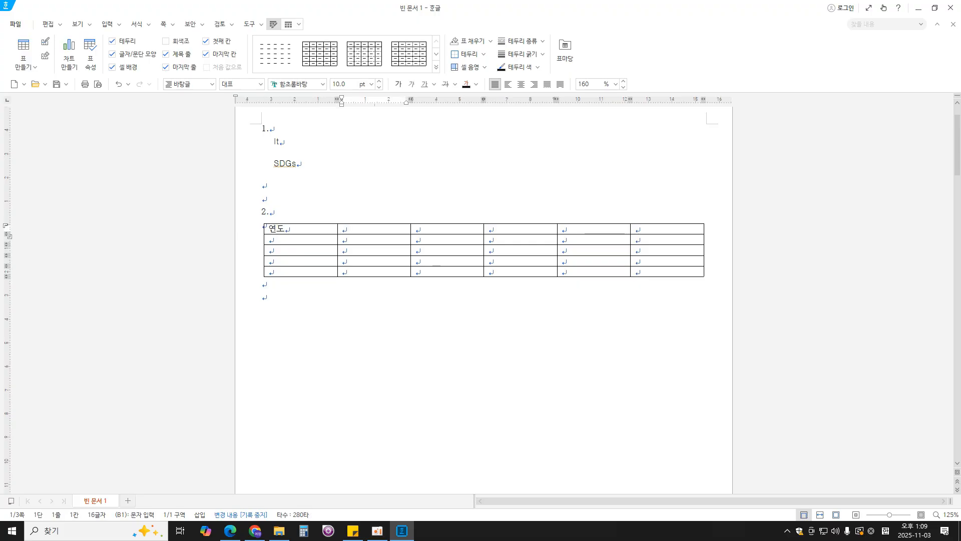
pyautogui.write('2020년')
pyautogui.press('Tab')
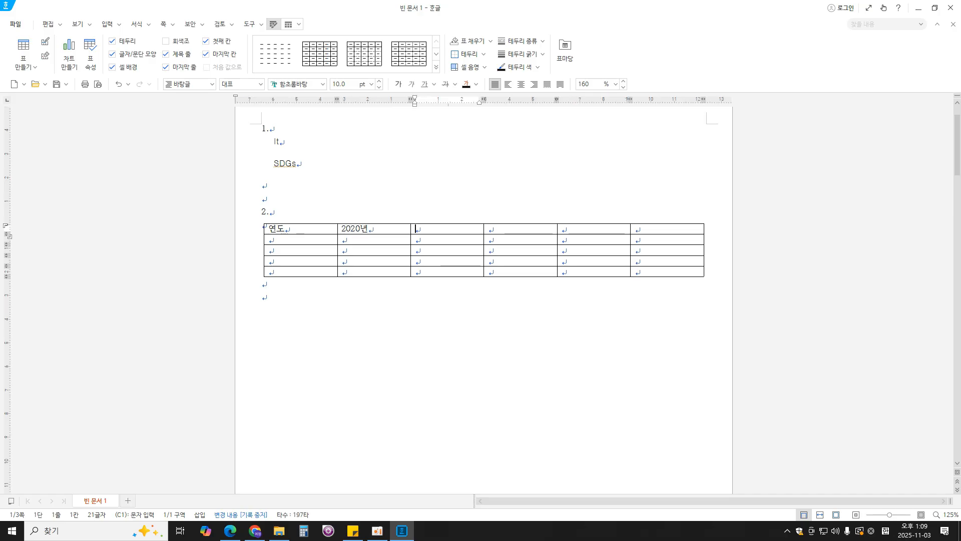
# - Enter "2021년" and "2022년" in the third and fourth header cells
pyautogui.write('2021년')
pyautogui.press('Tab')
pyautogui.write('2022')
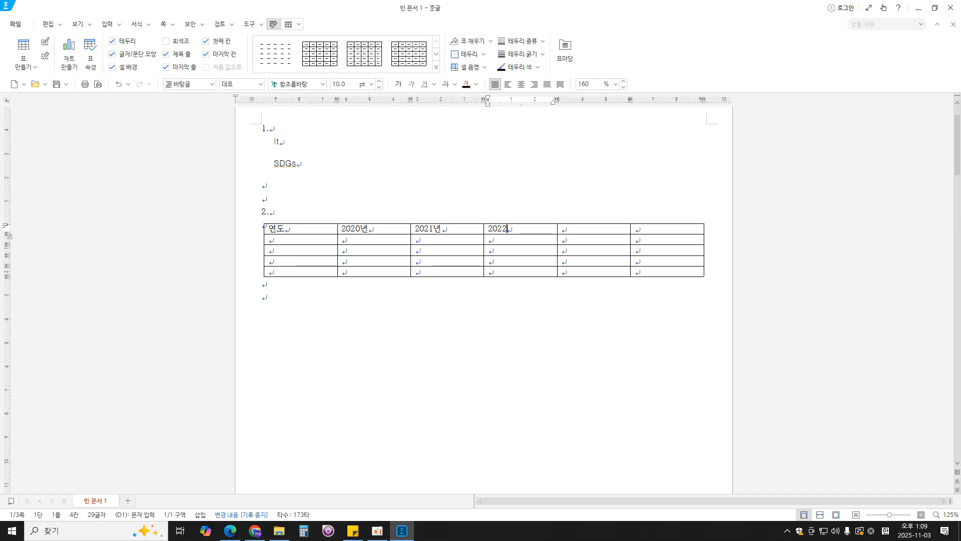
pyautogui.write('년')
pyautogui.press('Tab')
# - Complete the header row with "2023년" and "합계" in its last two cells
pyautogui.write('202')
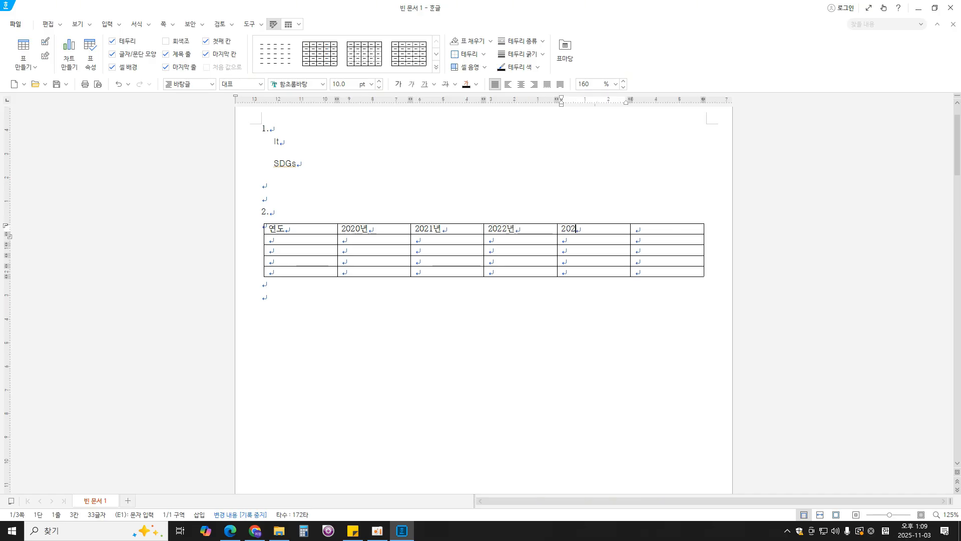
pyautogui.write('3논')
pyautogui.press('Tab')
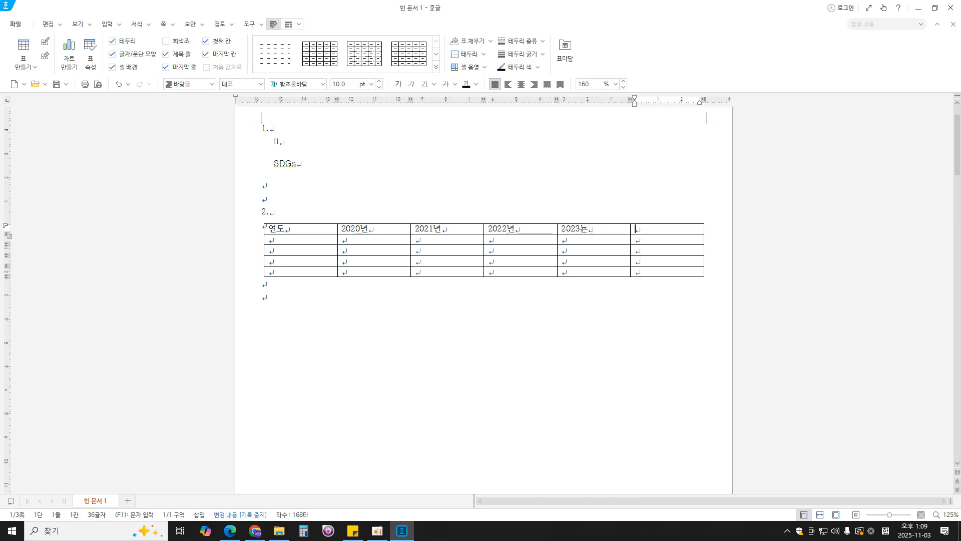
pyautogui.press('Left')
pyautogui.press('BackSpace')
pyautogui.write('년')
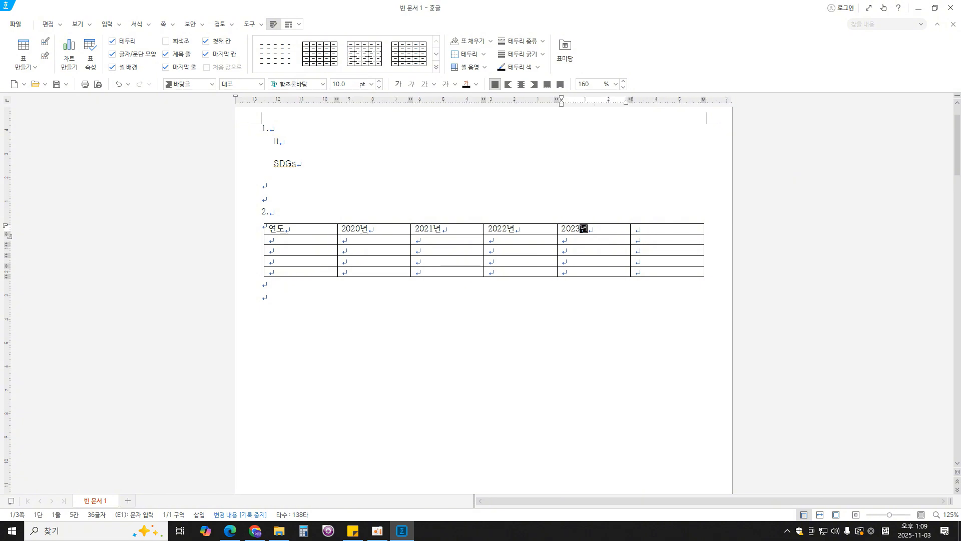
pyautogui.press('Tab')
pyautogui.write('ㅎ합계')
pyautogui.press('Tab')
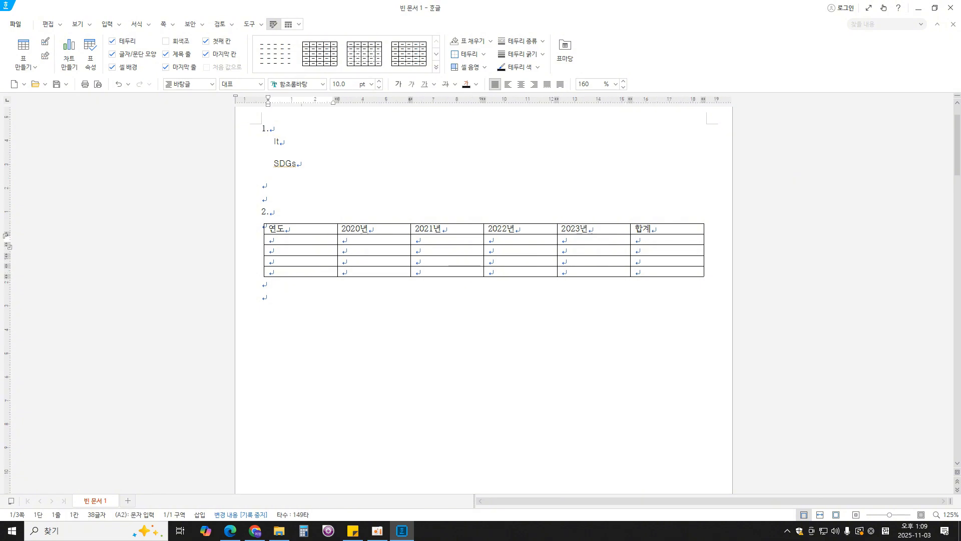
# - Fill the first column below "연도" with the row labels "도시 선정 수", "사업 선정 수", "누적 도시 수" and "재 선정 수"
pyautogui.write('도시 선정 수')
pyautogui.press('Down')
pyautogui.write('사업 선정 수')
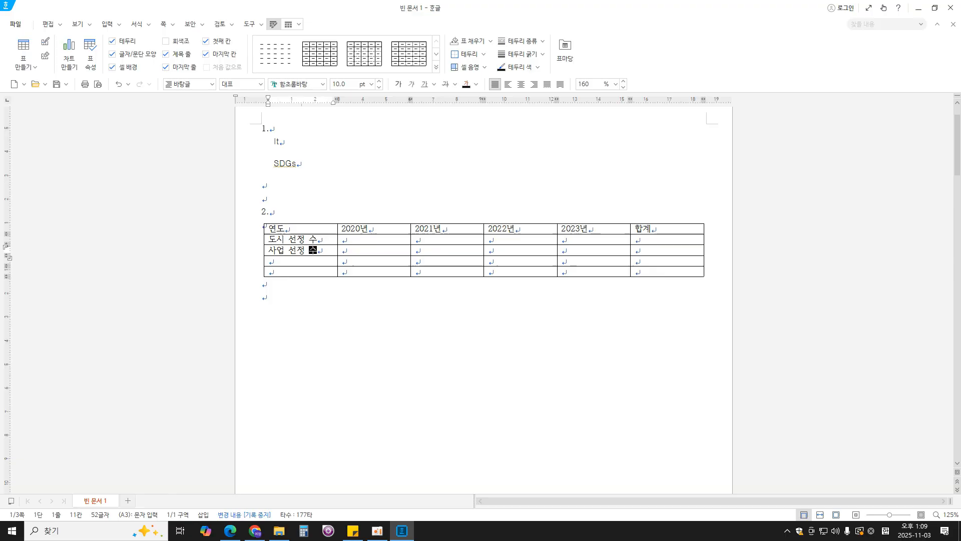
pyautogui.press('Down')
pyautogui.write('누적 도')
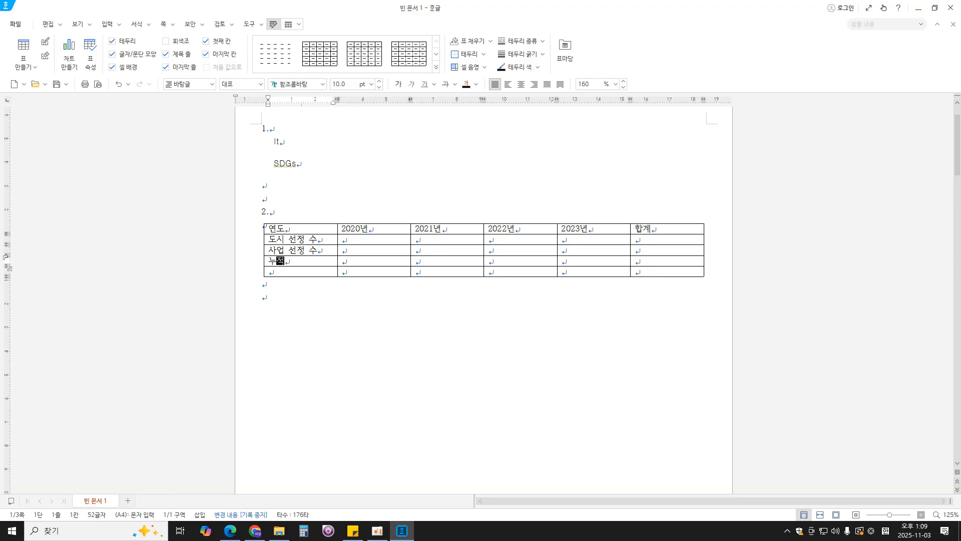
pyautogui.write('시 ㅅ')
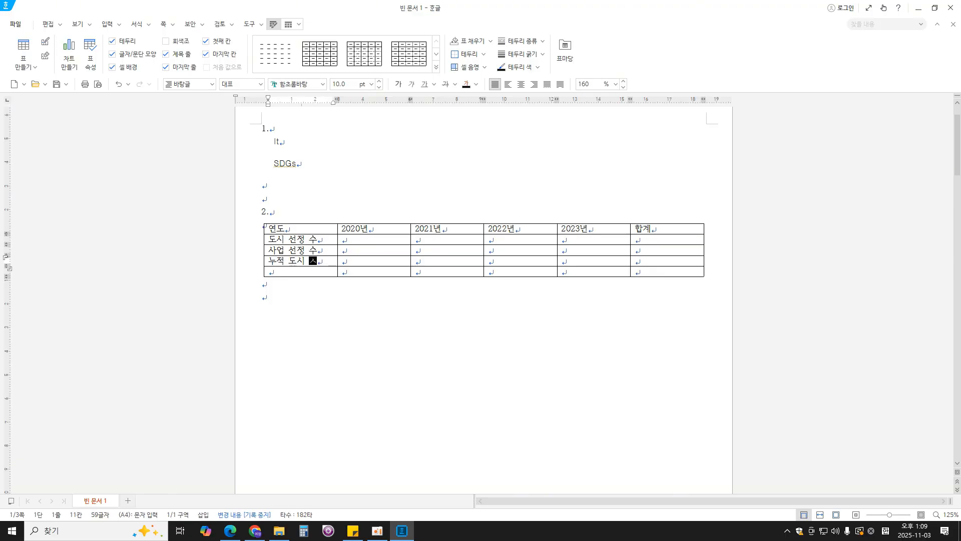
pyautogui.press('Down')
pyautogui.write('재 ')
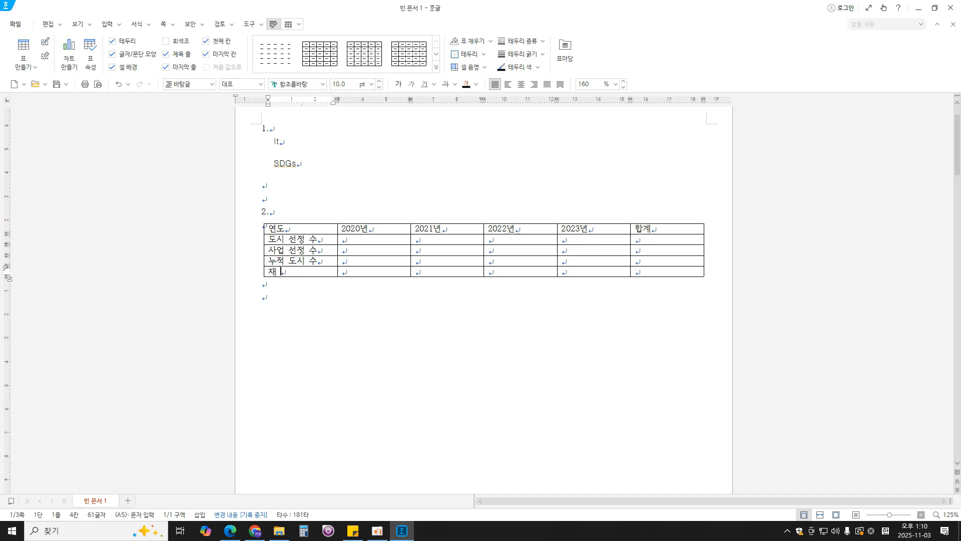
pyautogui.write('선정 수')
# - Fill the 2020년 column from top to bottom with 33, 10, 93 and 6
pyautogui.press('Right')
pyautogui.press('Up')
pyautogui.press('Up')
pyautogui.press('Up')
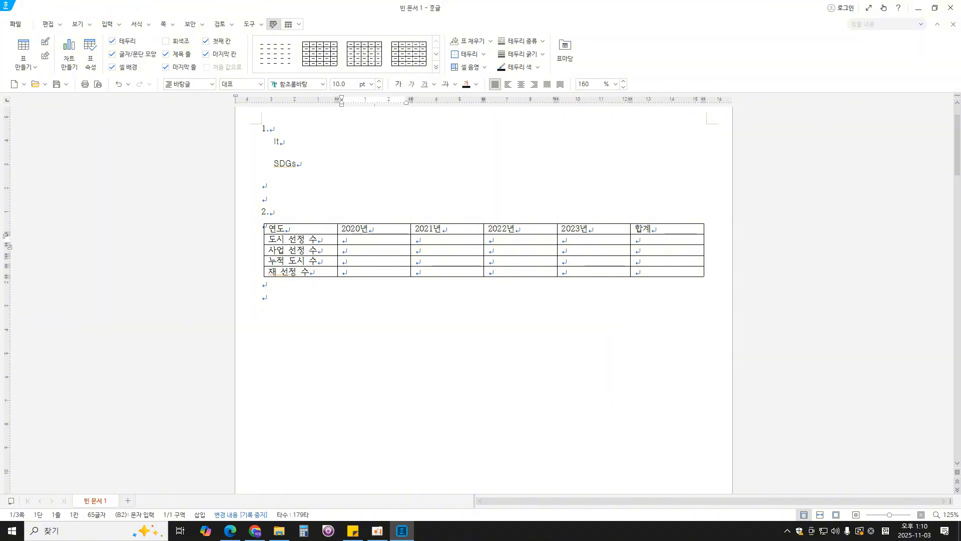
pyautogui.write('33')
pyautogui.press('Down')
pyautogui.write('10')
pyautogui.press('Down')
pyautogui.write('93')
pyautogui.press('Down')
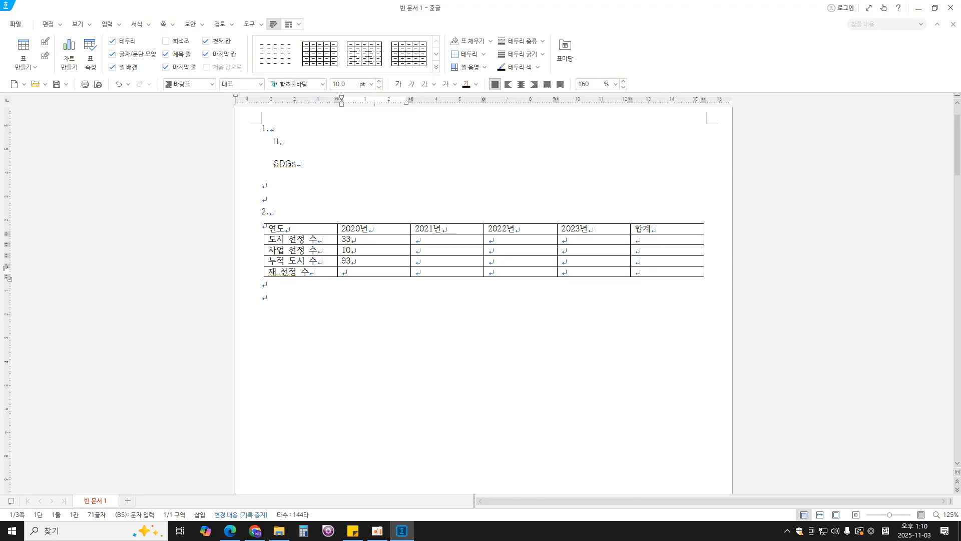
pyautogui.write('6')
# - Fill the 2021년 column from top to bottom with 31, 11, 124 and 7
pyautogui.press('Right')
pyautogui.press('Up')
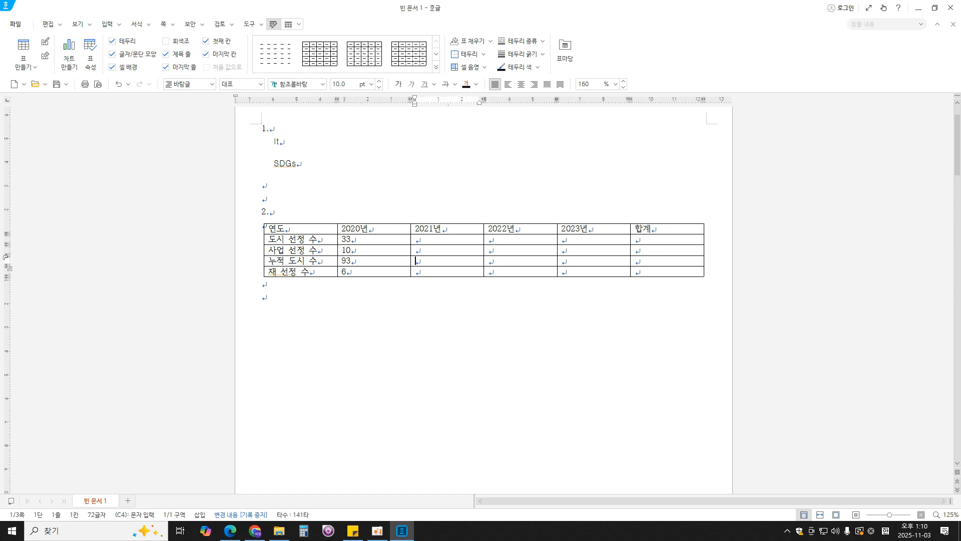
pyautogui.press('Up')
pyautogui.press('Up')
pyautogui.write('31')
pyautogui.press('Down')
pyautogui.write('1')
pyautogui.write('124')
pyautogui.press('Down')
pyautogui.write('7')
# - Fill the 2022년 column from top to bottom with 30, 10, 154 and 9
pyautogui.click(522, 241)
pyautogui.write('3')
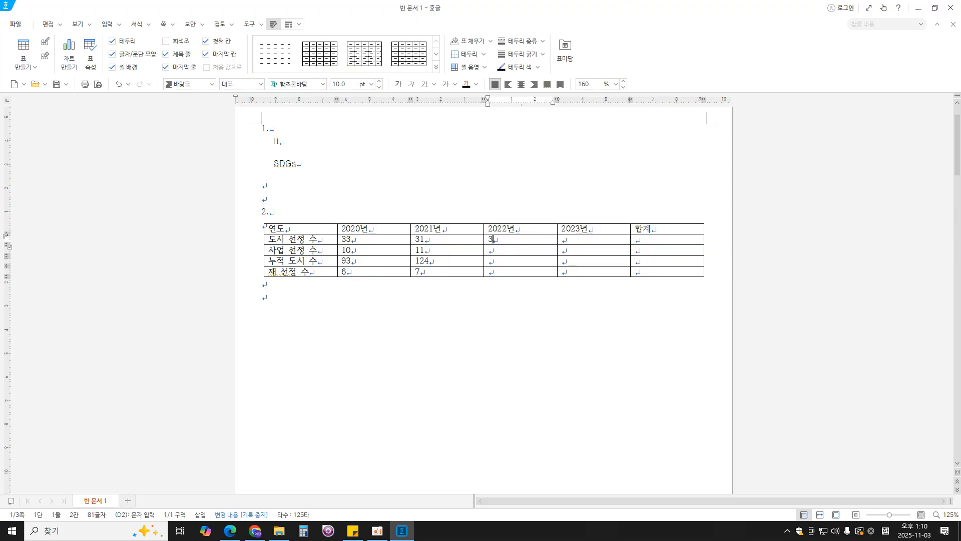
pyautogui.write('0')
pyautogui.press('Down')
pyautogui.write('10')
pyautogui.press('Down')
pyautogui.write('154')
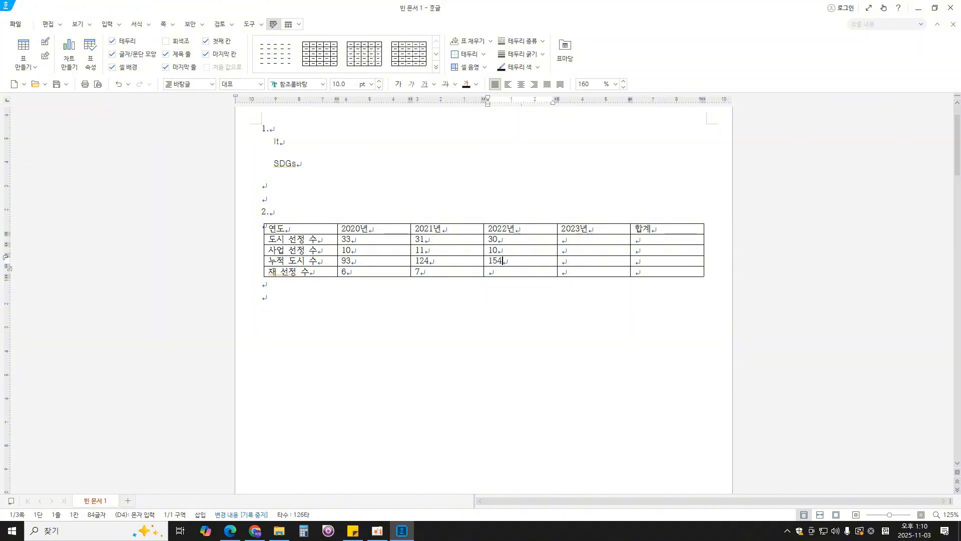
pyautogui.press('Down')
# - Fill the 2023년 column from top to bottom with 30, 12, 184 and 10
pyautogui.click(591, 242)
pyautogui.write('30')
pyautogui.press('Down')
pyautogui.write('12')
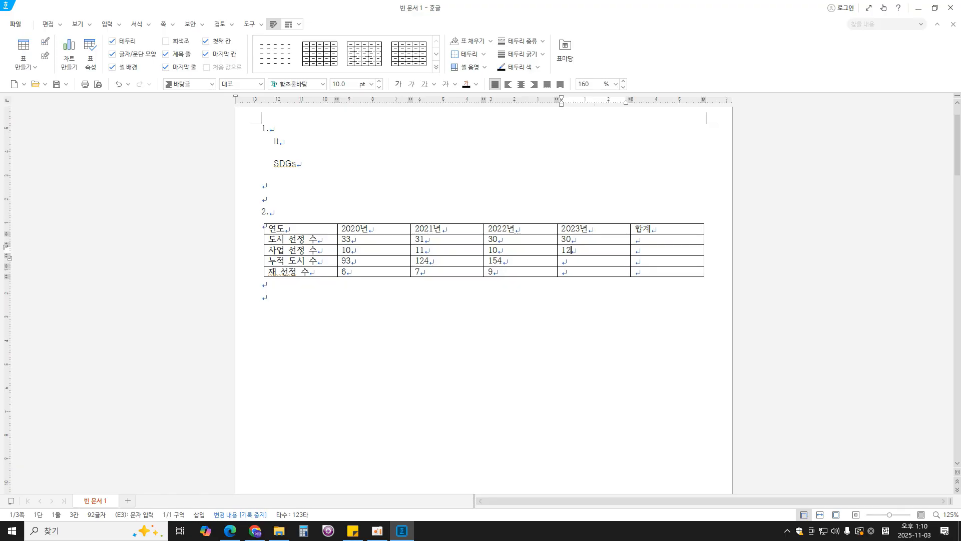
pyautogui.press('Down')
pyautogui.write('184')
pyautogui.press('Down')
pyautogui.write('10')
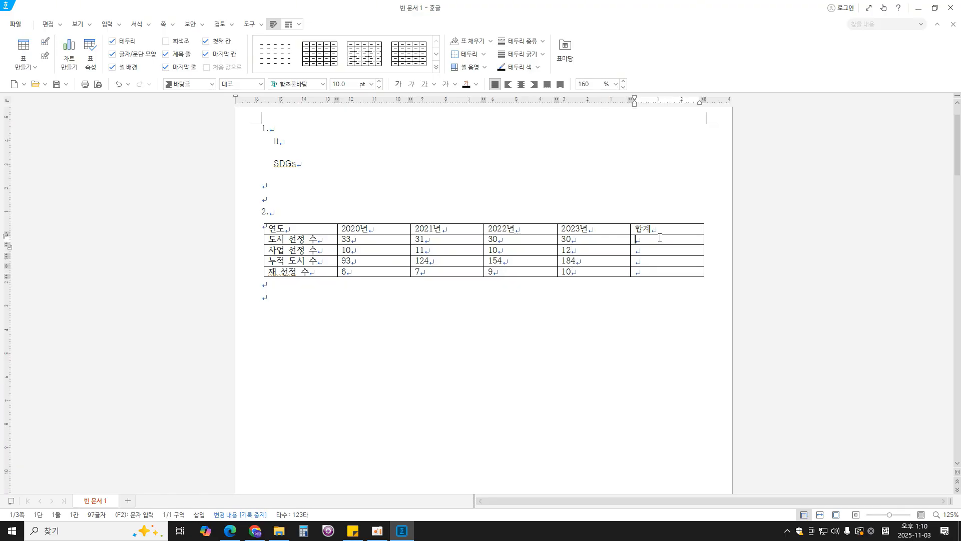
pyautogui.press('Down')
pyautogui.moveTo(663, 239); pyautogui.dragTo(668, 260)
pyautogui.click(665, 272)
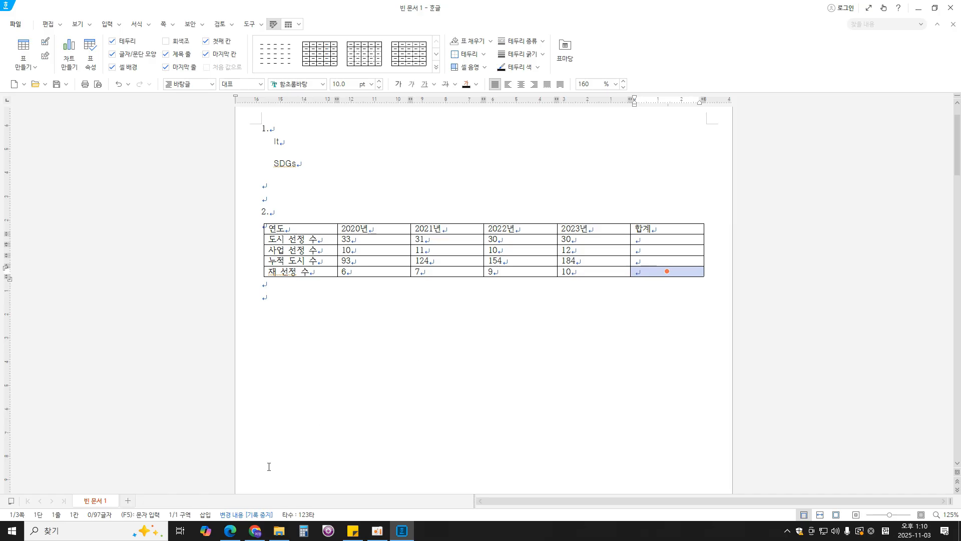
# - Check question 2's table conditions in the exam PDF in Edge, and set the whole table's font to 굴림 in Hangul
pyautogui.click(229, 530)
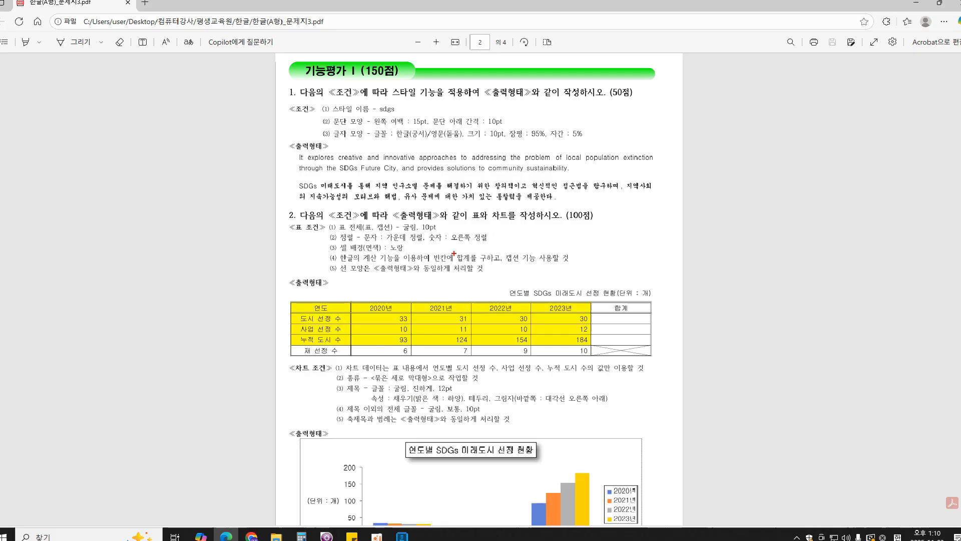
pyautogui.click(402, 530)
pyautogui.moveTo(275, 229); pyautogui.dragTo(639, 273)
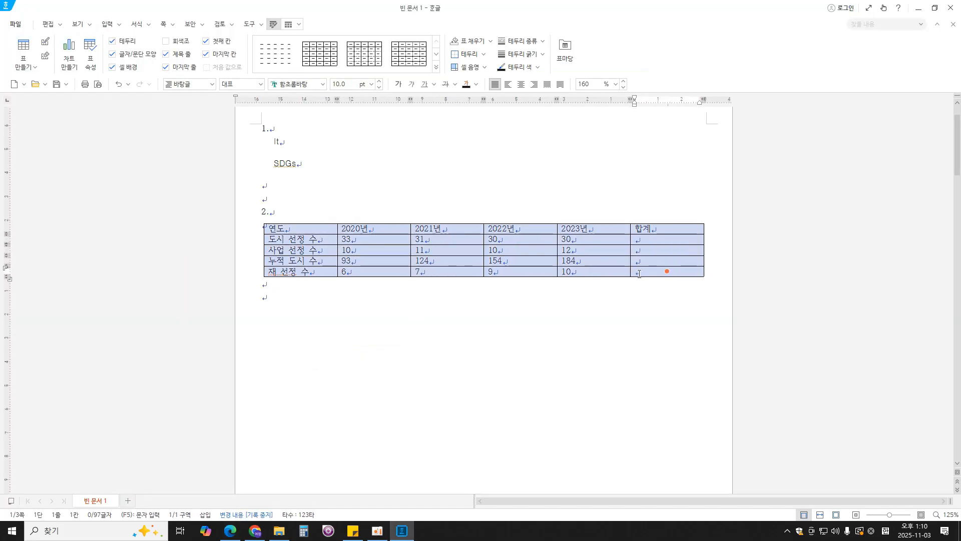
pyautogui.click(306, 85)
pyautogui.press('BackSpace')
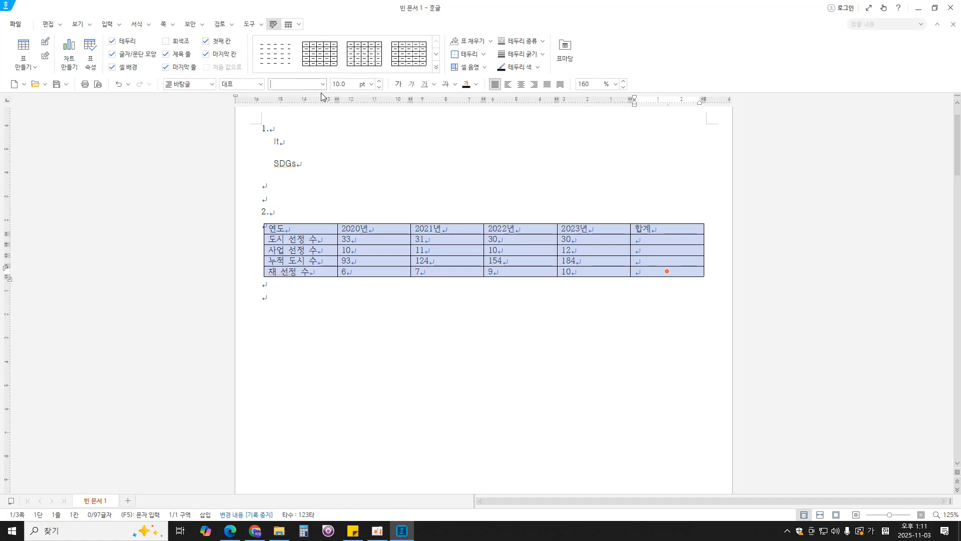
pyautogui.write('굴림')
pyautogui.press('Return')
pyautogui.click(323, 84)
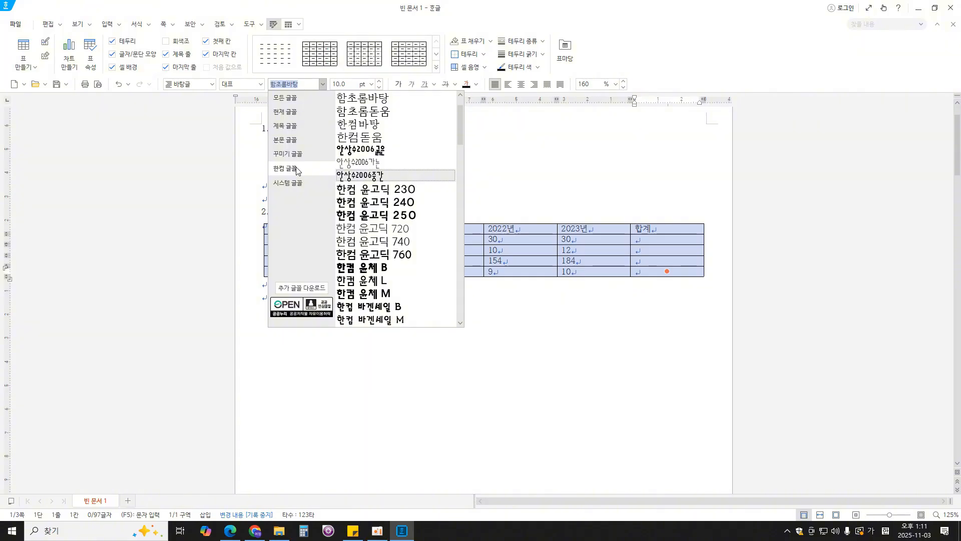
pyautogui.click(294, 100)
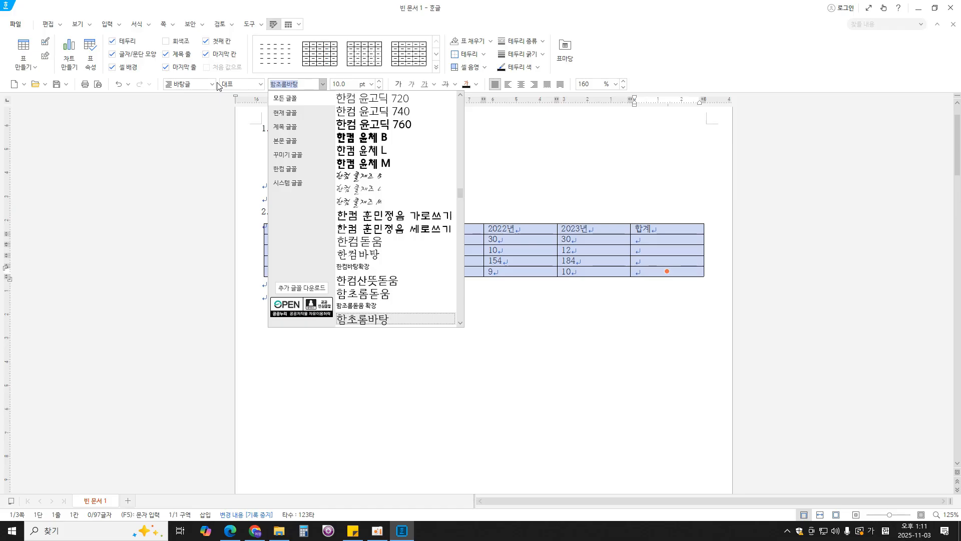
pyautogui.write('굴림')
pyautogui.press('Return')
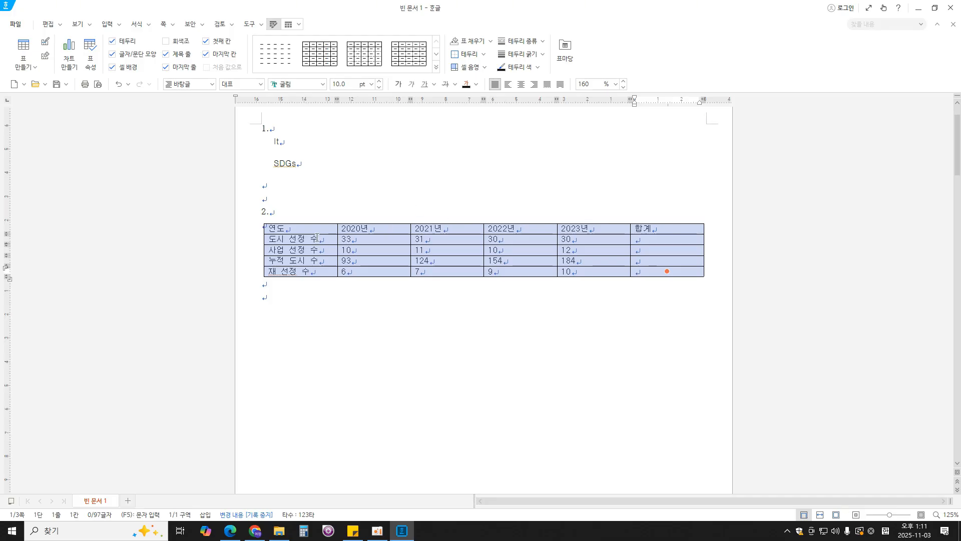
pyautogui.hotkey('ctrl', '1')
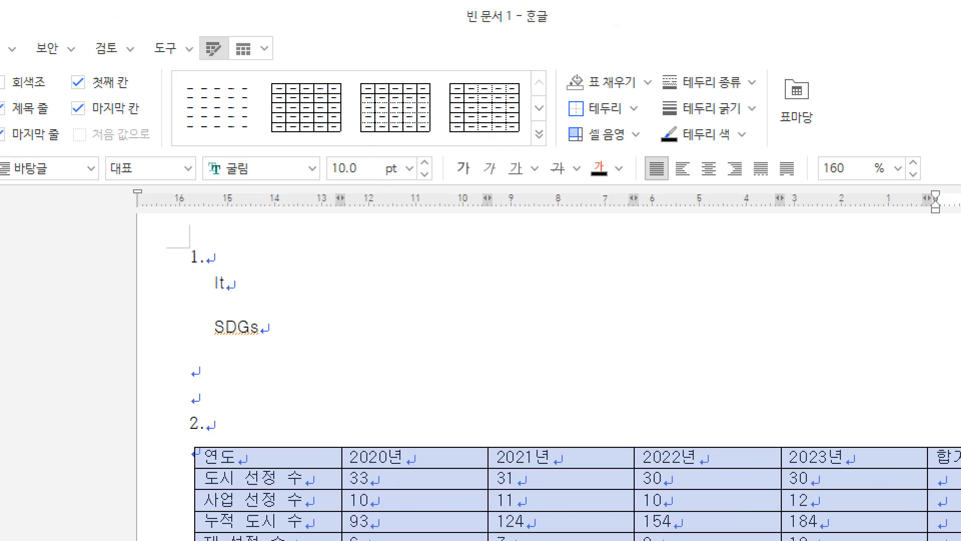
pyautogui.click(325, 0)
pyautogui.click(269, 77)
pyautogui.moveTo(287, 72)
pyautogui.mouseDown()
pyautogui.moveTo(229, 72)
pyautogui.moveTo(287, 27)
pyautogui.moveTo(269, 78)
pyautogui.mouseUp()
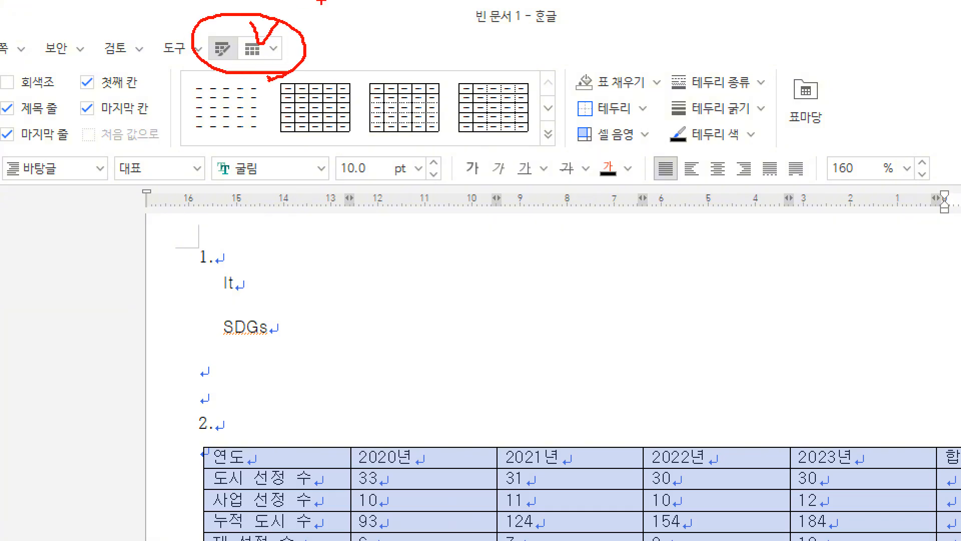
pyautogui.press('Escape')
# - Add a caption above the table and delete its default label text
pyautogui.click(289, 25)
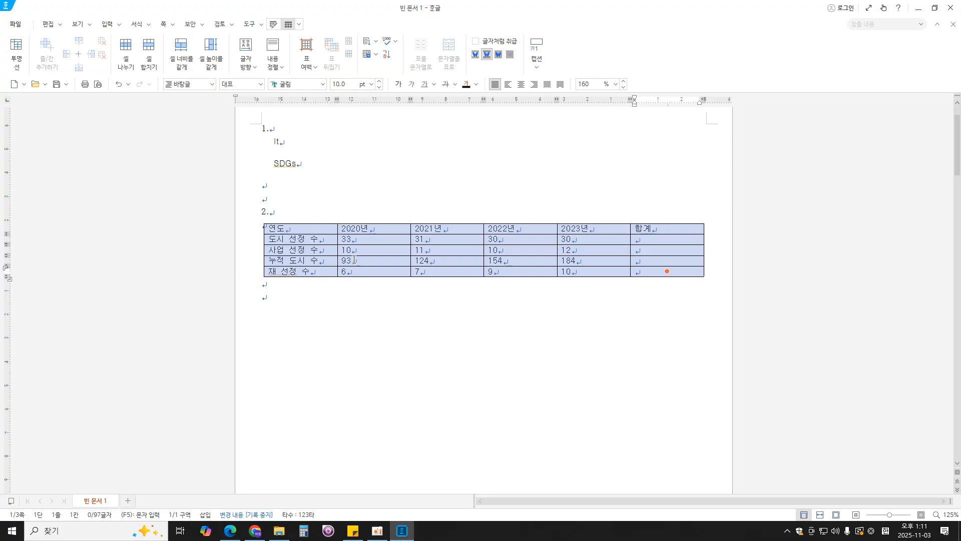
pyautogui.click(537, 69)
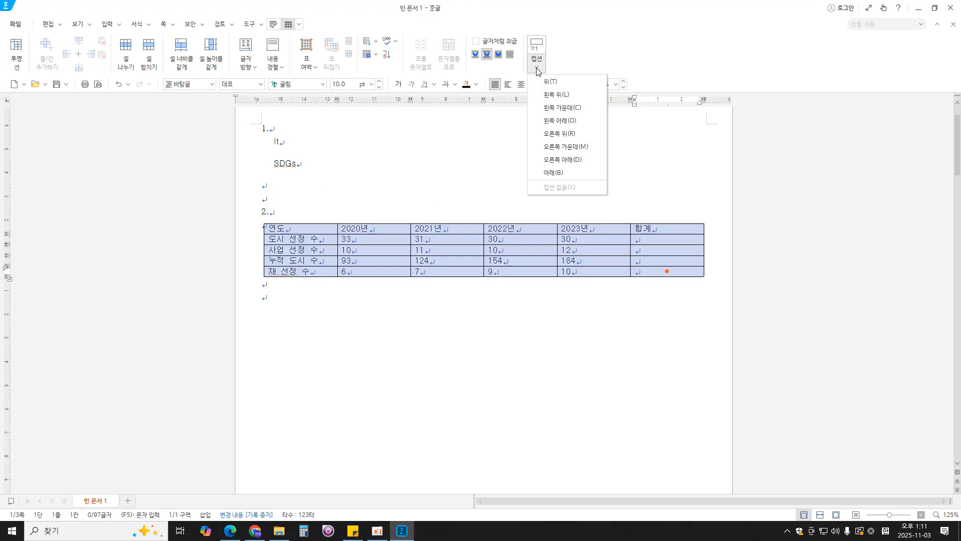
pyautogui.click(551, 81)
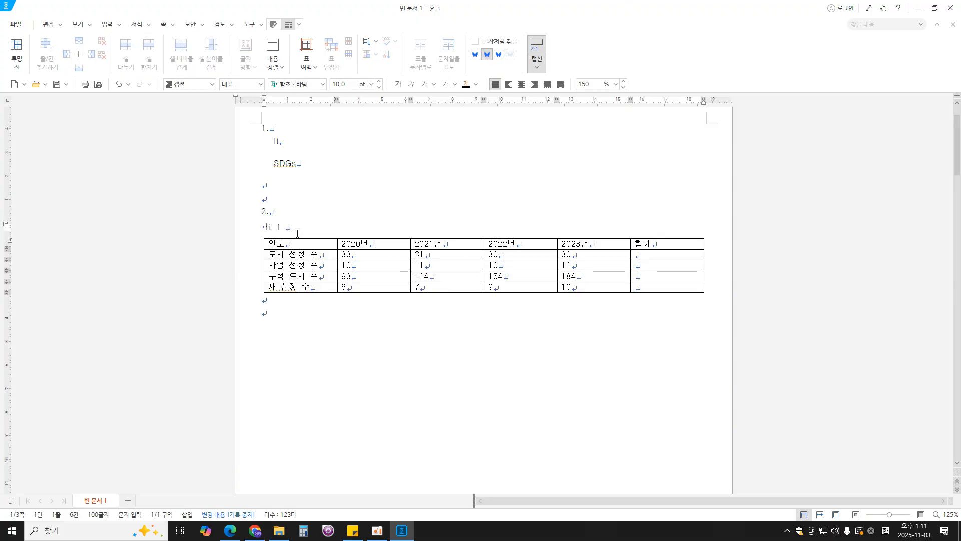
pyautogui.press('BackSpace')
pyautogui.press('BackSpace')
pyautogui.press('BackSpace')
pyautogui.press('Return')
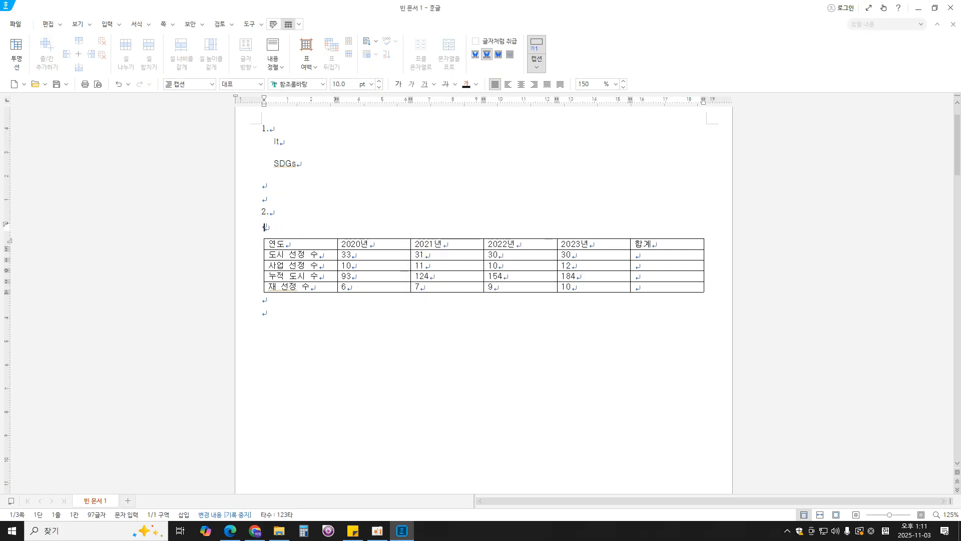
# - Enter the caption text "연도별 SDGs 미래도시 선정 현황(단위 : 개)" above the table
pyautogui.write('연도별 ')
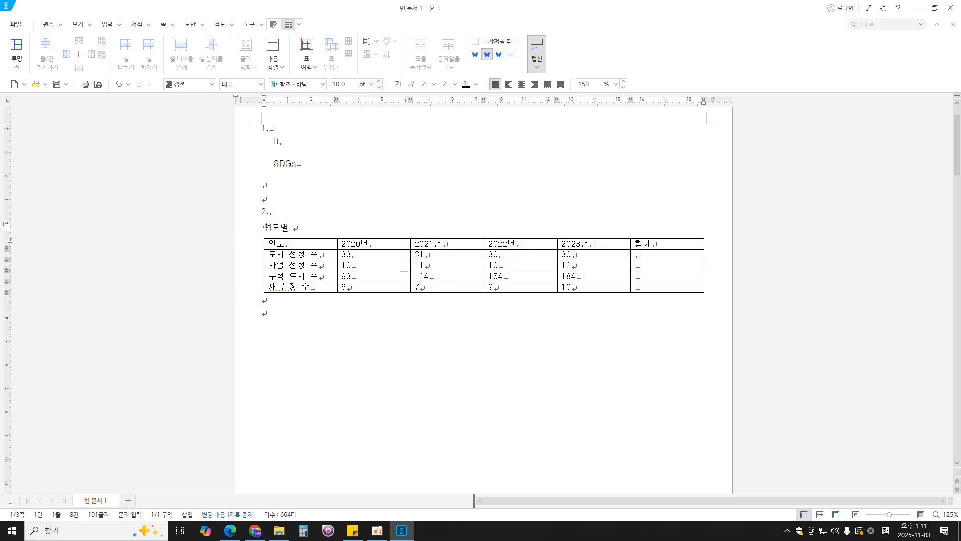
pyautogui.write('SDGs')
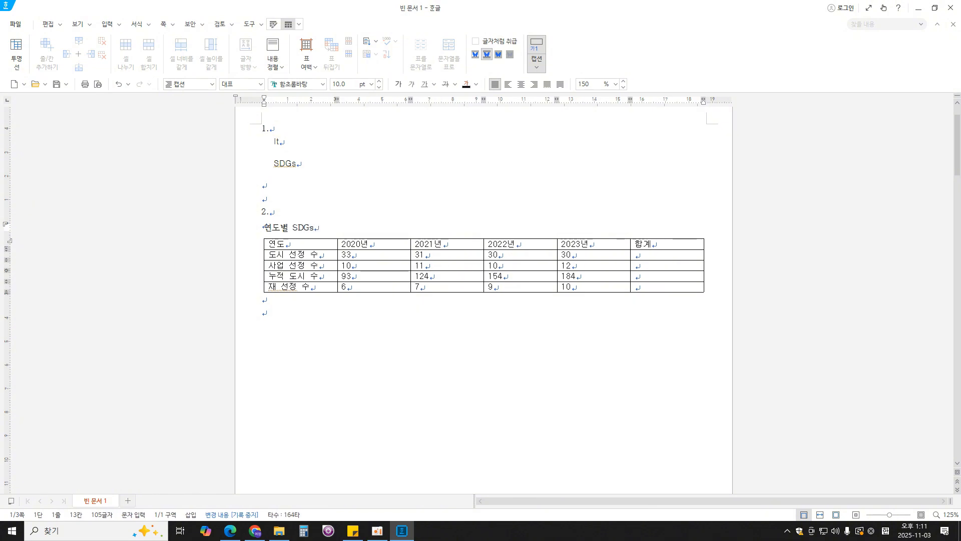
pyautogui.write(' 미래도시 저')
pyautogui.write('정 현황')
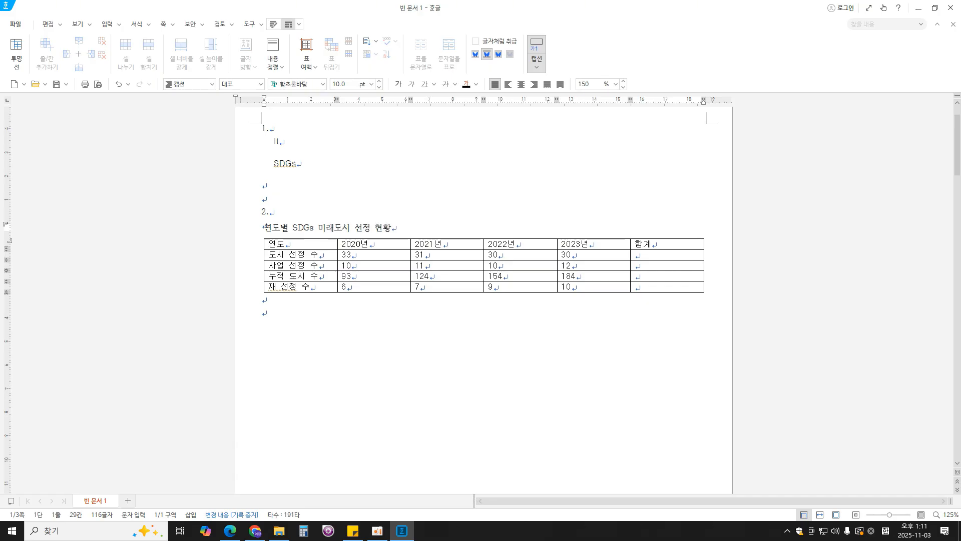
pyautogui.write('(단위 : 개)')
# - Set the table caption's font to 굴림 and align it to the right
pyautogui.moveTo(441, 228); pyautogui.dragTo(263, 230)
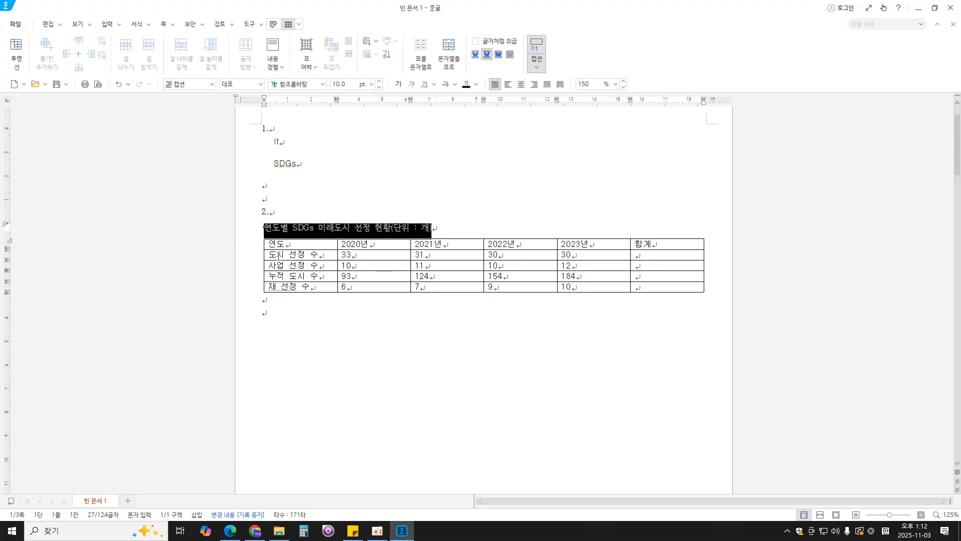
pyautogui.click(314, 84)
pyautogui.write('굴림')
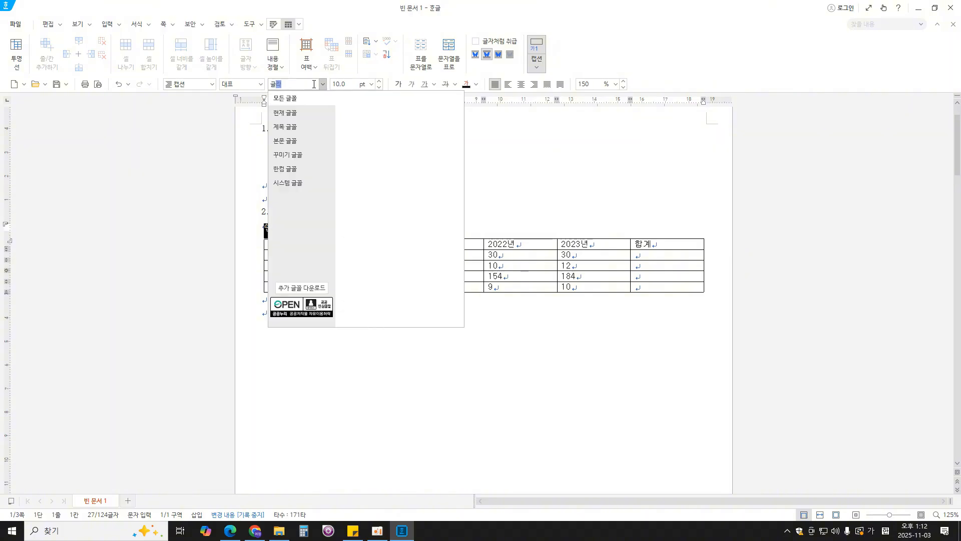
pyautogui.press('Return')
pyautogui.click(314, 85)
pyautogui.write('굴림')
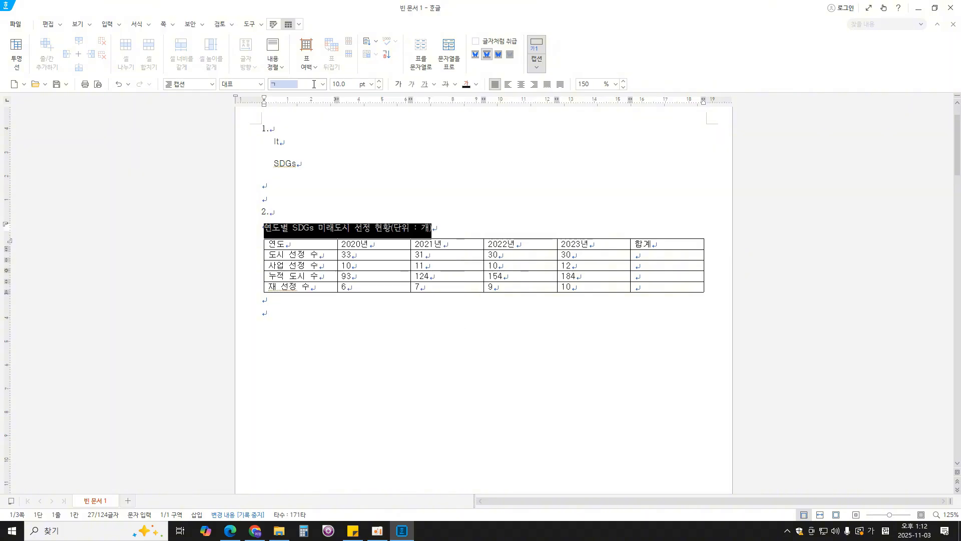
pyautogui.press('Return')
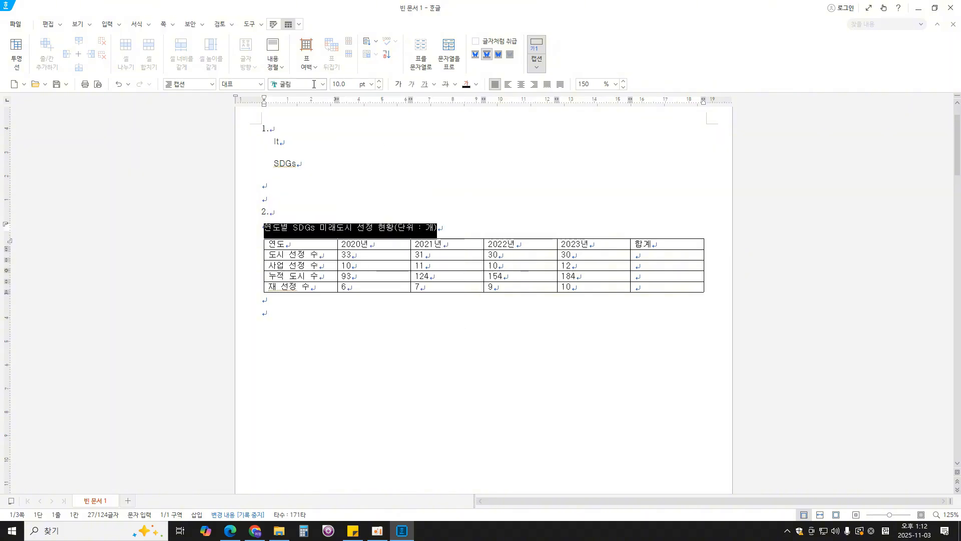
pyautogui.click(533, 85)
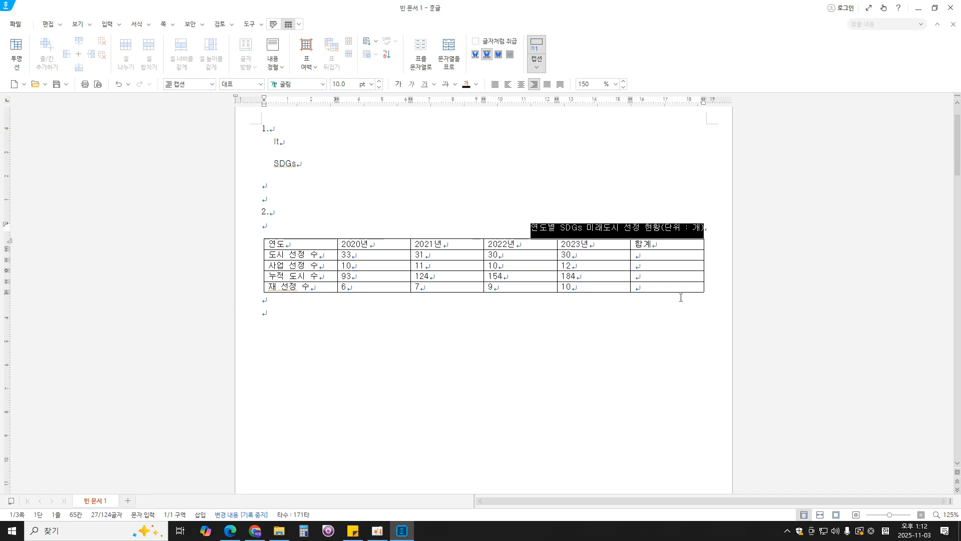
# - Check the alignment condition in the exam PDF in Edge, and centre the text in all table cells in Hangul
pyautogui.click(230, 532)
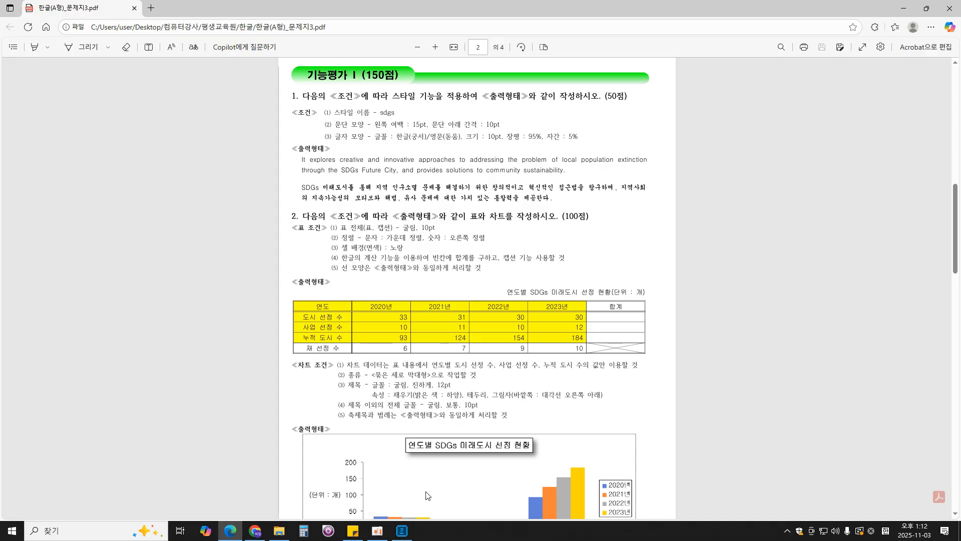
pyautogui.click(402, 530)
pyautogui.moveTo(303, 244); pyautogui.dragTo(658, 286)
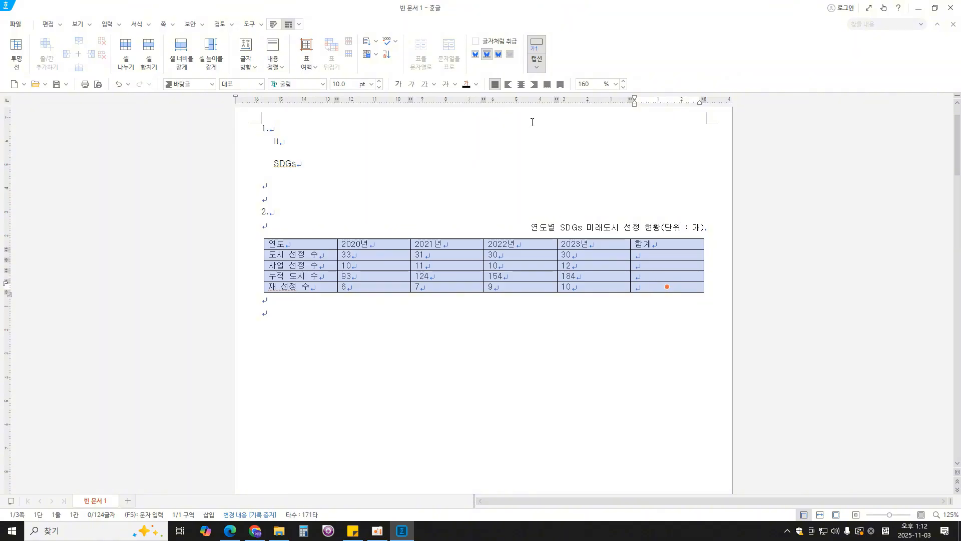
pyautogui.hotkey('ctrl', 'shift', 'c')
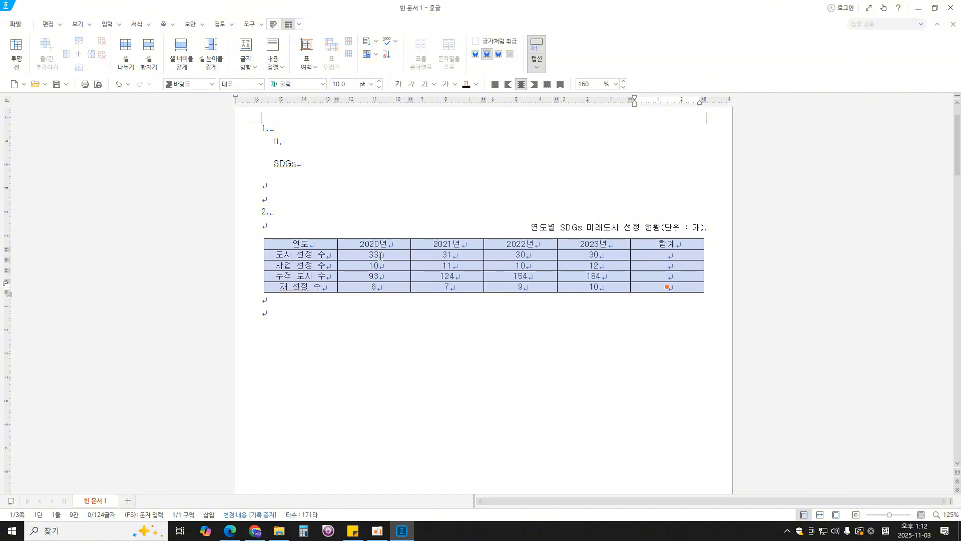
# - Right-align the number cells and the blank 합계 cells below the table's header row
pyautogui.moveTo(380, 256); pyautogui.dragTo(666, 283)
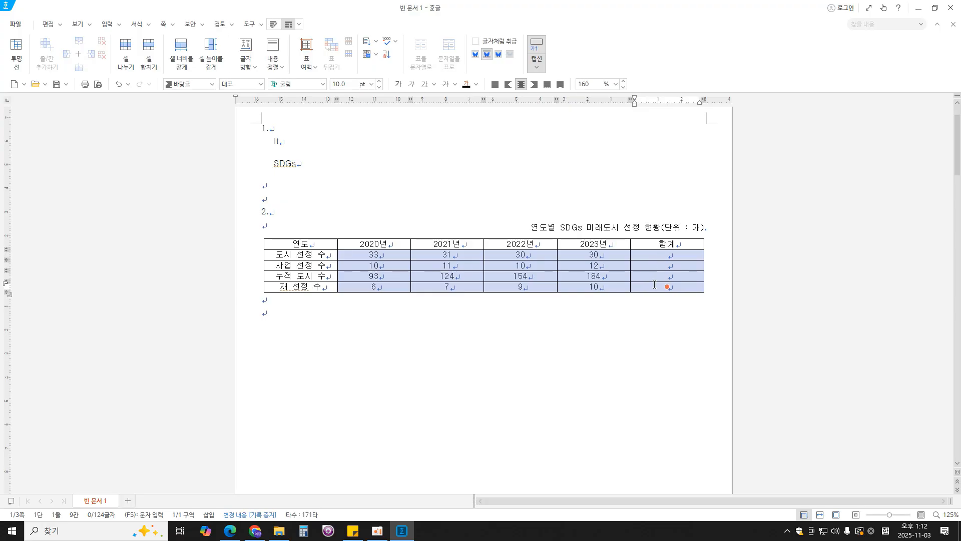
pyautogui.click(534, 85)
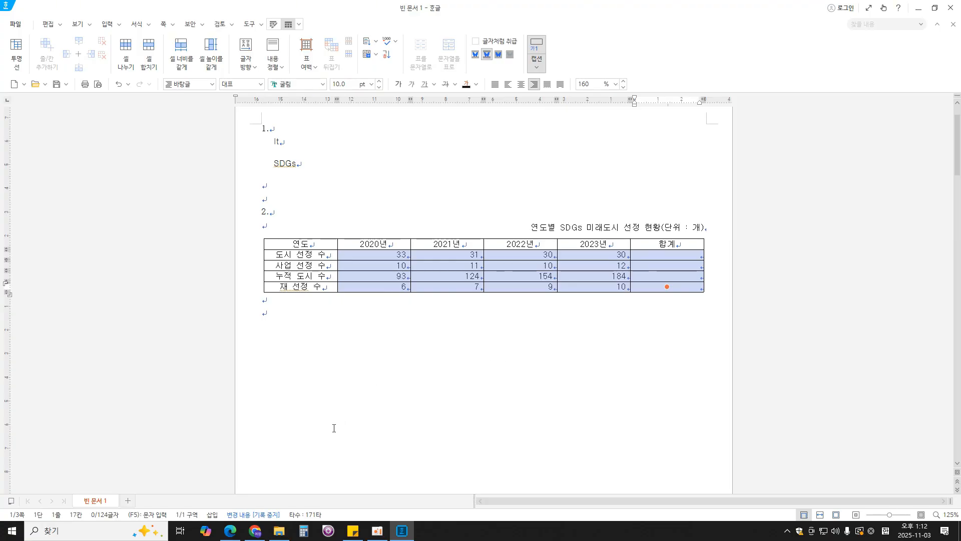
# - Check the cell fill in the exam PDF in Edge, and in Hangul fill the 연도 to 2023년 columns yellow down through the 누적 도시 수 row
pyautogui.click(230, 531)
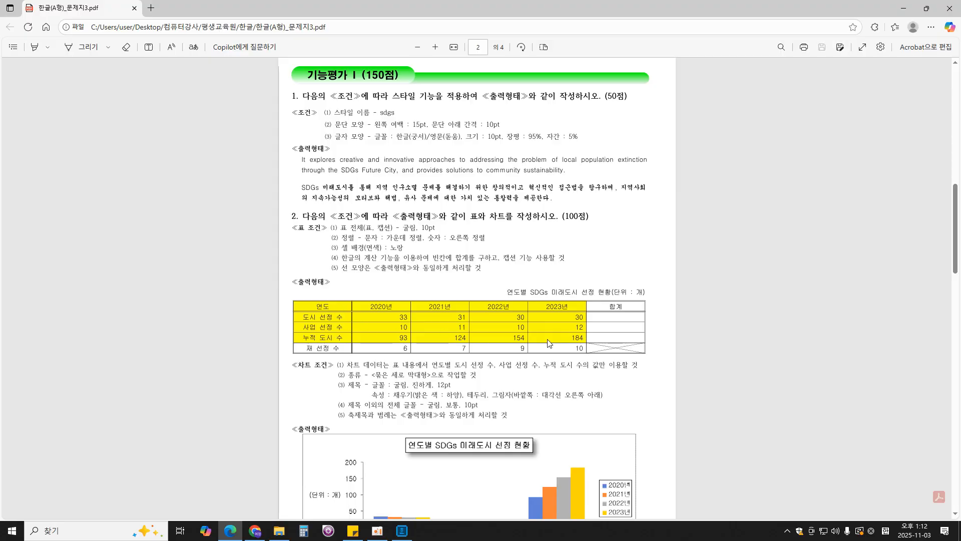
pyautogui.click(402, 530)
pyautogui.moveTo(315, 245); pyautogui.dragTo(579, 274)
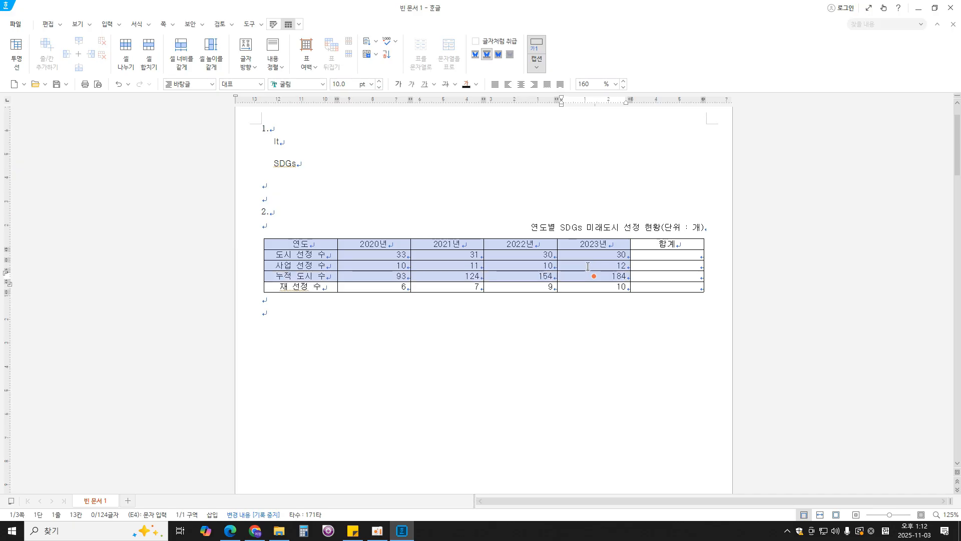
pyautogui.press('l')
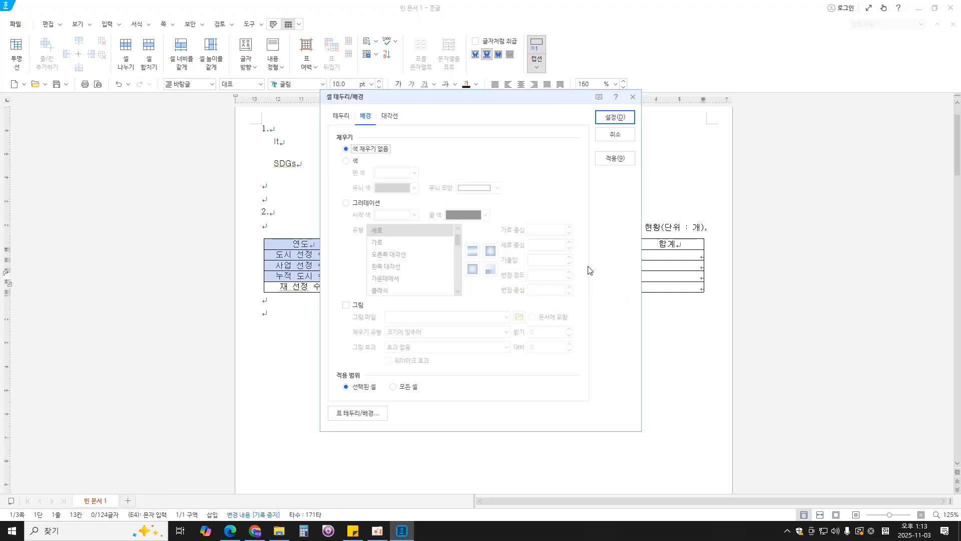
pyautogui.click(355, 161)
pyautogui.moveTo(478, 98); pyautogui.dragTo(663, 86)
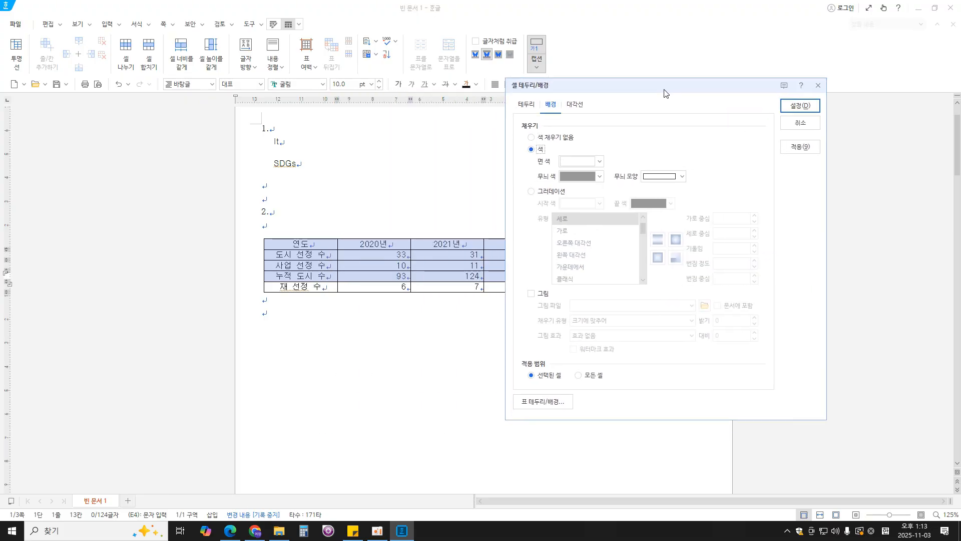
pyautogui.click(599, 161)
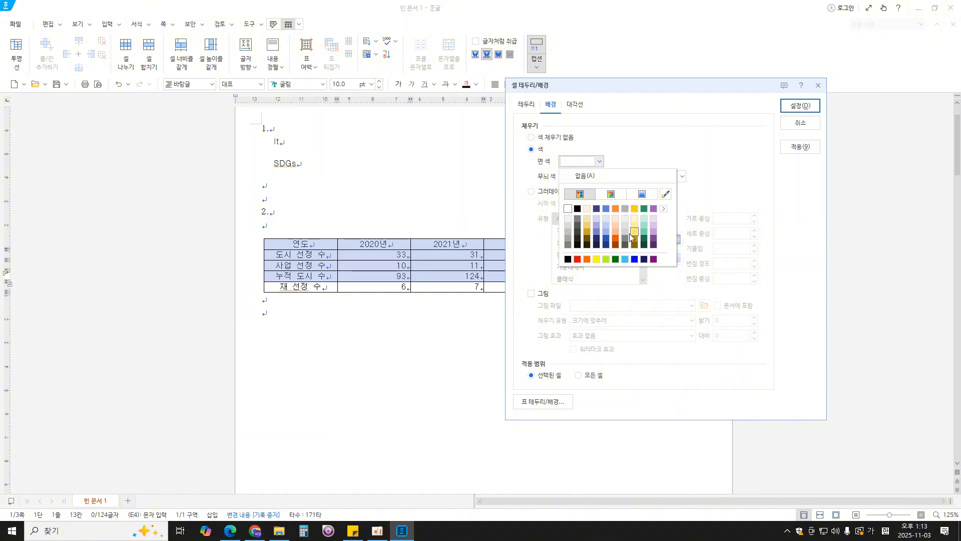
pyautogui.click(596, 258)
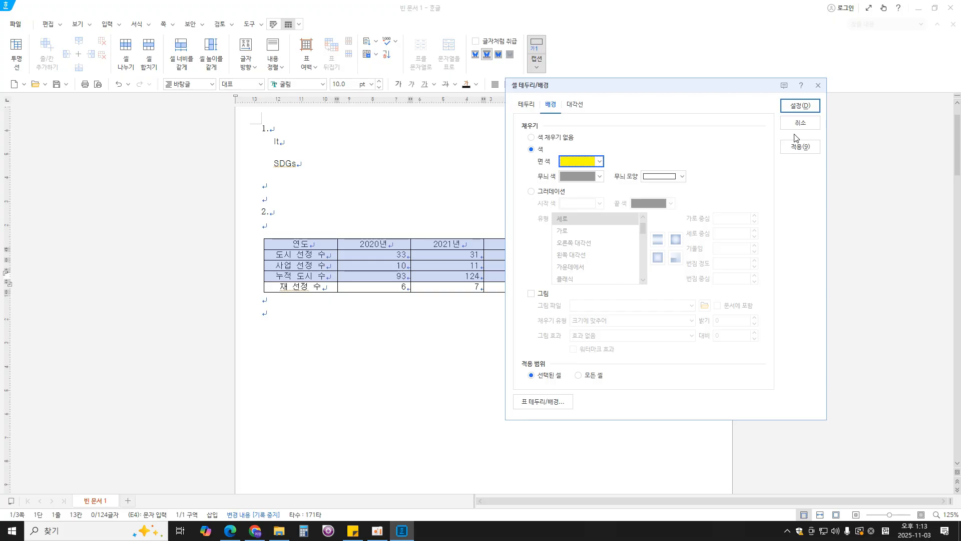
pyautogui.click(798, 106)
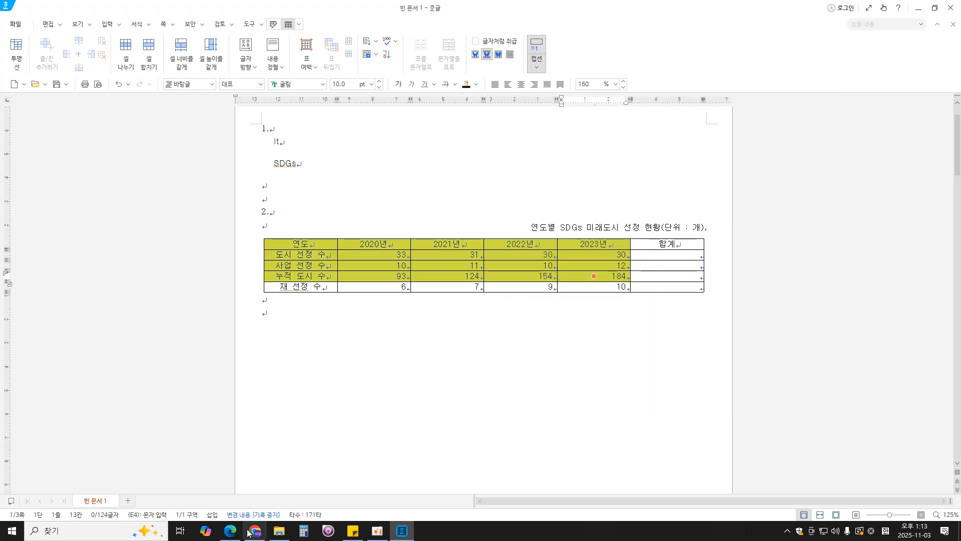
# - Check the calculation condition in the exam PDF in Edge, and mark the number and 합계 cells from 도시 선정 수 to 누적 도시 수
pyautogui.click(230, 530)
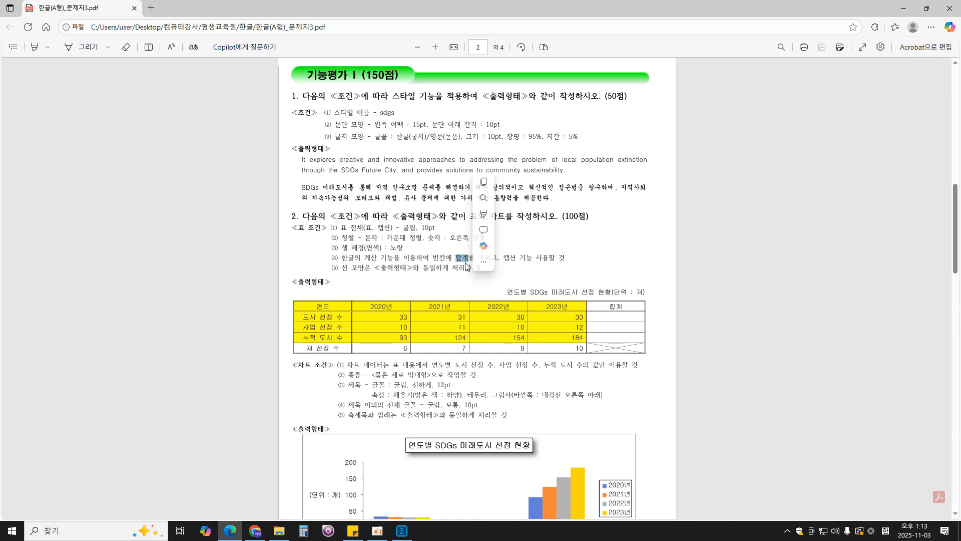
pyautogui.click(402, 531)
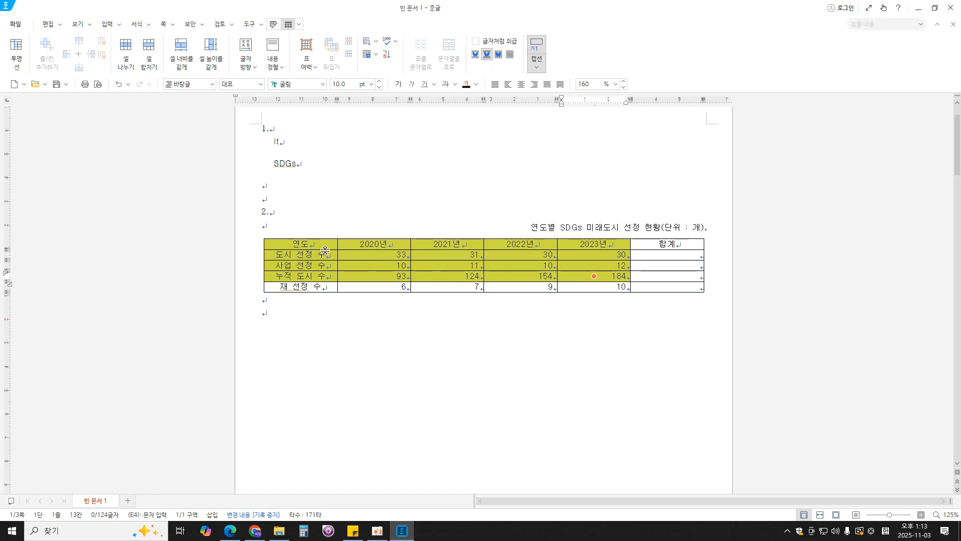
pyautogui.moveTo(300, 244); pyautogui.dragTo(676, 277)
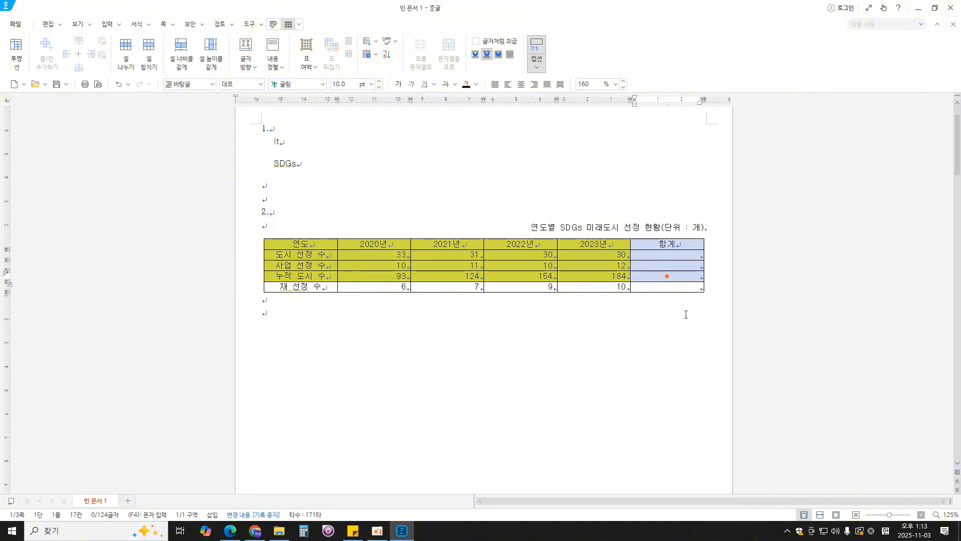
pyautogui.click(661, 311)
pyautogui.moveTo(388, 256); pyautogui.dragTo(654, 278)
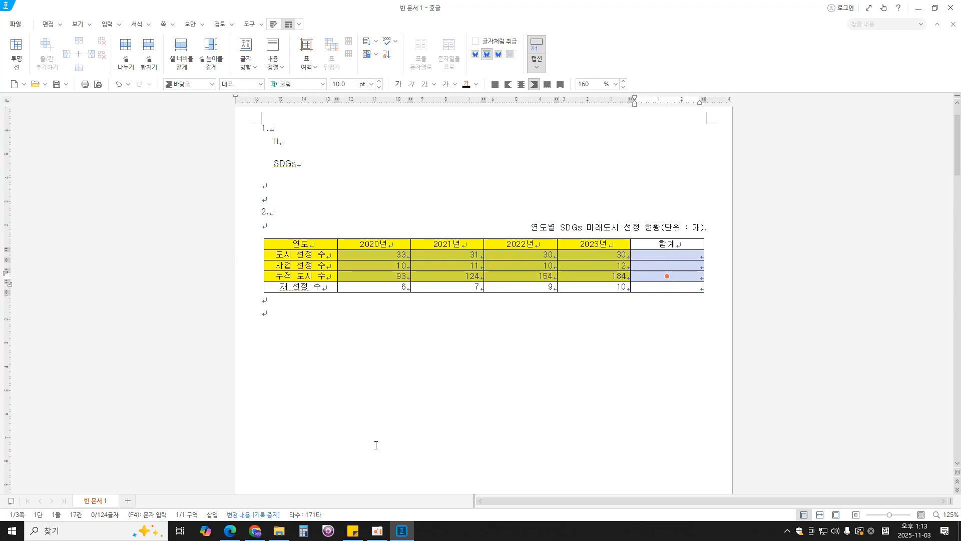
pyautogui.click(230, 530)
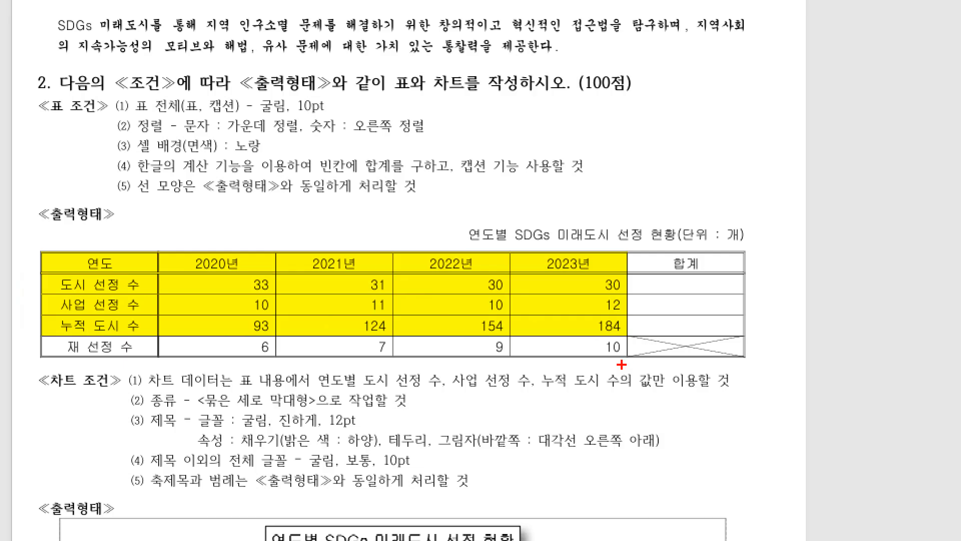
pyautogui.moveTo(750, 337)
pyautogui.mouseDown()
pyautogui.moveTo(759, 317)
pyautogui.moveTo(746, 274)
pyautogui.mouseUp()
pyautogui.moveTo(212, 280)
pyautogui.mouseDown()
pyautogui.moveTo(188, 315)
pyautogui.moveTo(288, 328)
pyautogui.moveTo(706, 321)
pyautogui.moveTo(633, 284)
pyautogui.moveTo(353, 290)
pyautogui.moveTo(195, 281)
pyautogui.mouseUp()
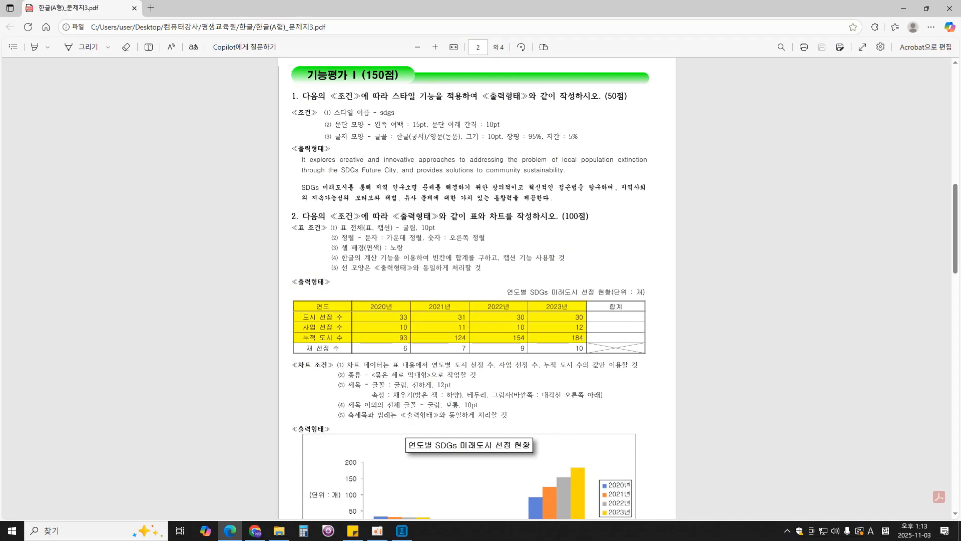
# - In Hangul, calculate the 합계 cells for the 도시 선정 수, 사업 선정 수 and 누적 도시 수 rows with a block sum
pyautogui.click(402, 530)
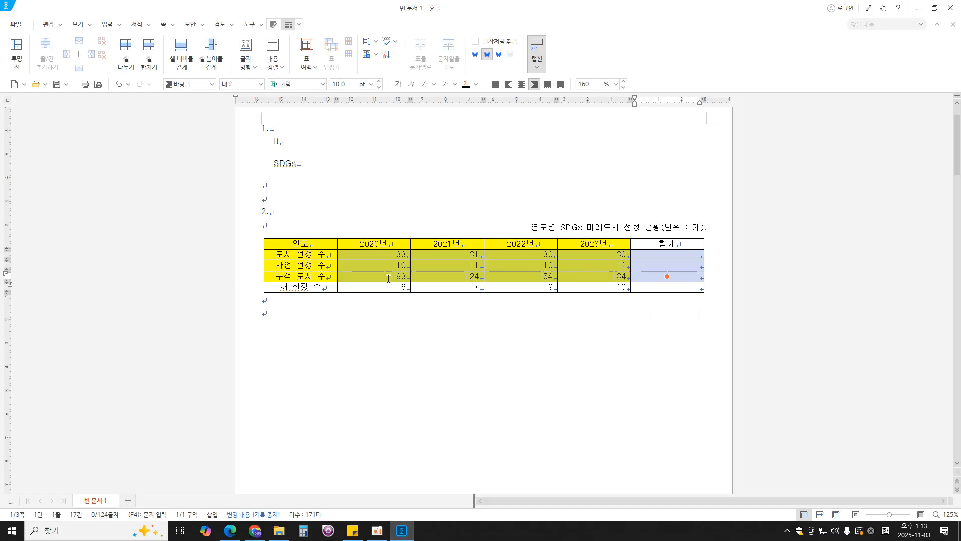
pyautogui.click(373, 265)
pyautogui.moveTo(389, 256); pyautogui.dragTo(639, 275)
pyautogui.rightClick(649, 279)
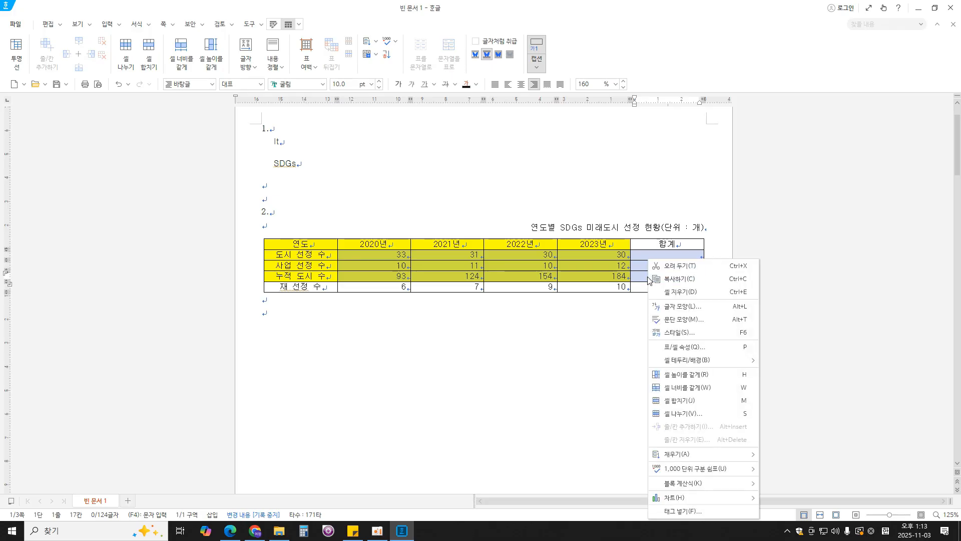
pyautogui.moveTo(707, 483)
pyautogui.click(787, 483)
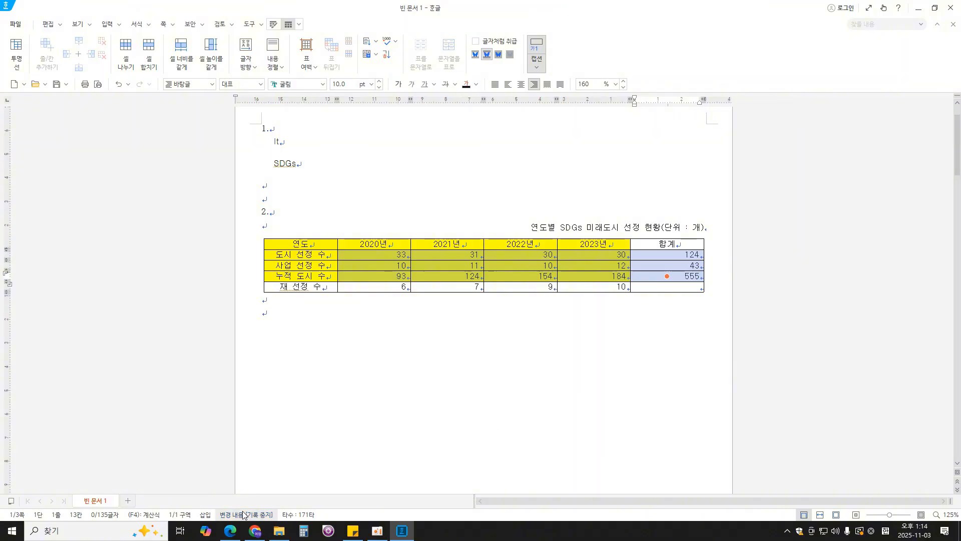
# - Check the line styles in the exam PDF in Edge, and give the whole table a double-line outer border in Hangul
pyautogui.click(230, 530)
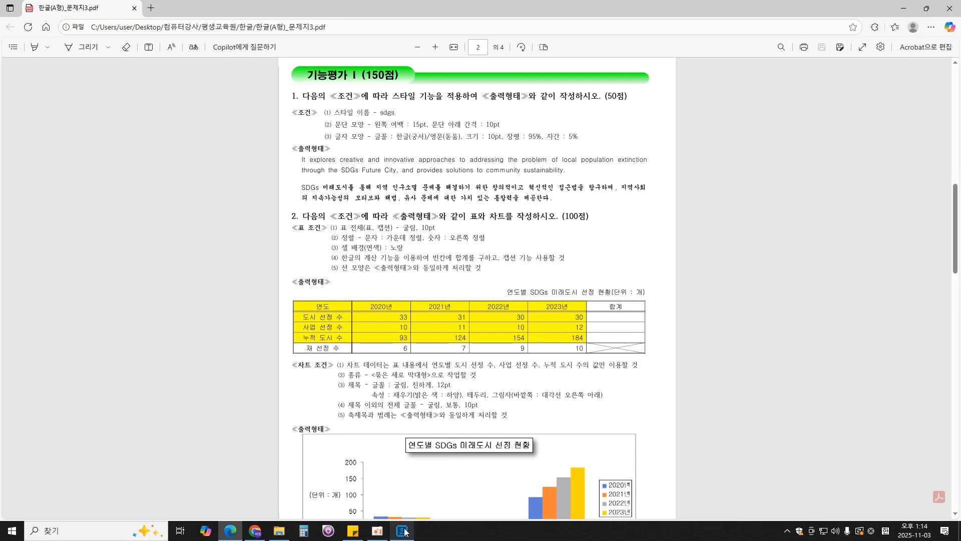
pyautogui.click(405, 532)
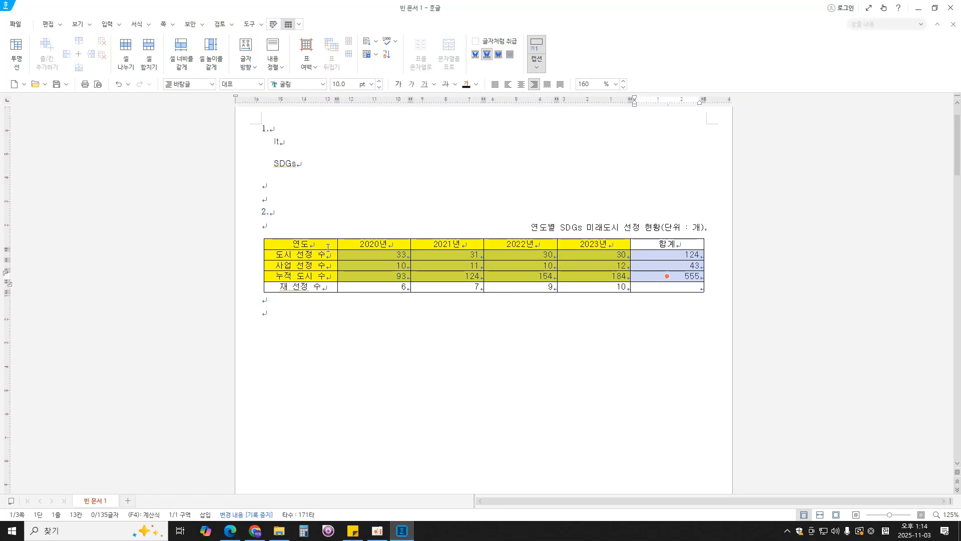
pyautogui.moveTo(301, 245); pyautogui.dragTo(642, 287)
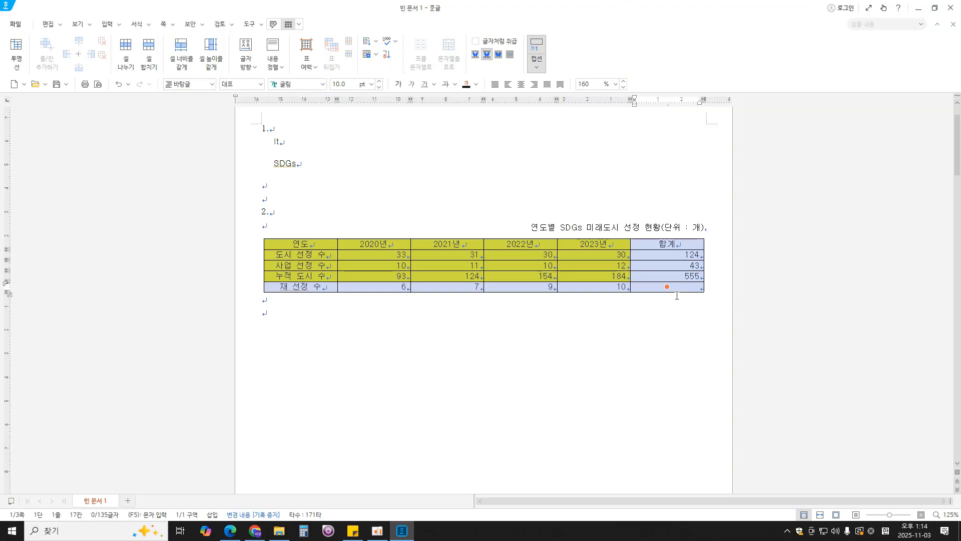
pyautogui.press('l')
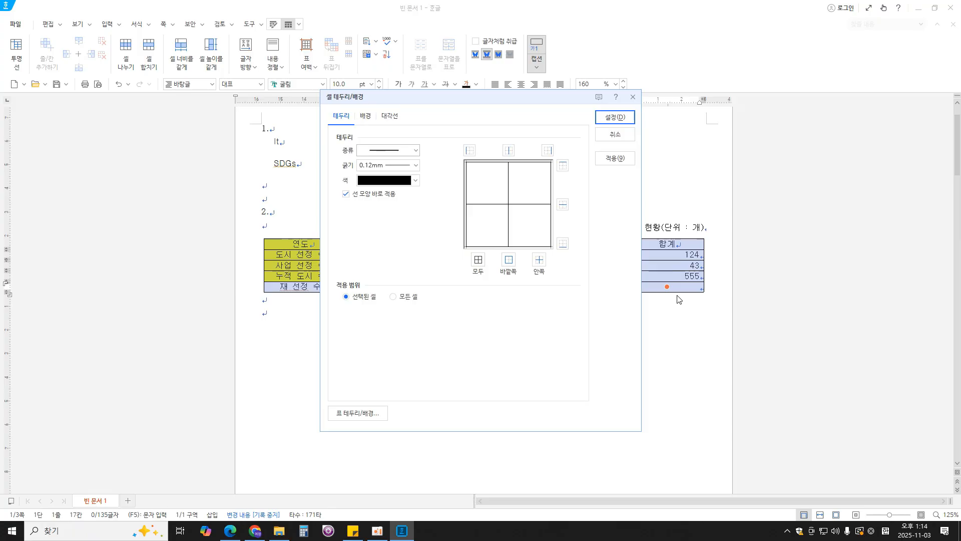
pyautogui.click(407, 148)
pyautogui.click(397, 275)
pyautogui.moveTo(489, 100); pyautogui.dragTo(558, 102)
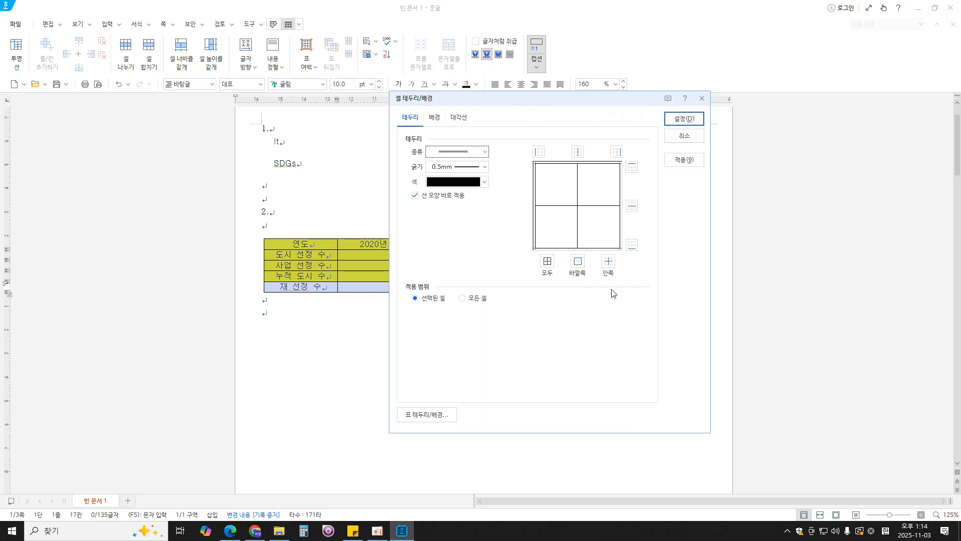
pyautogui.click(578, 261)
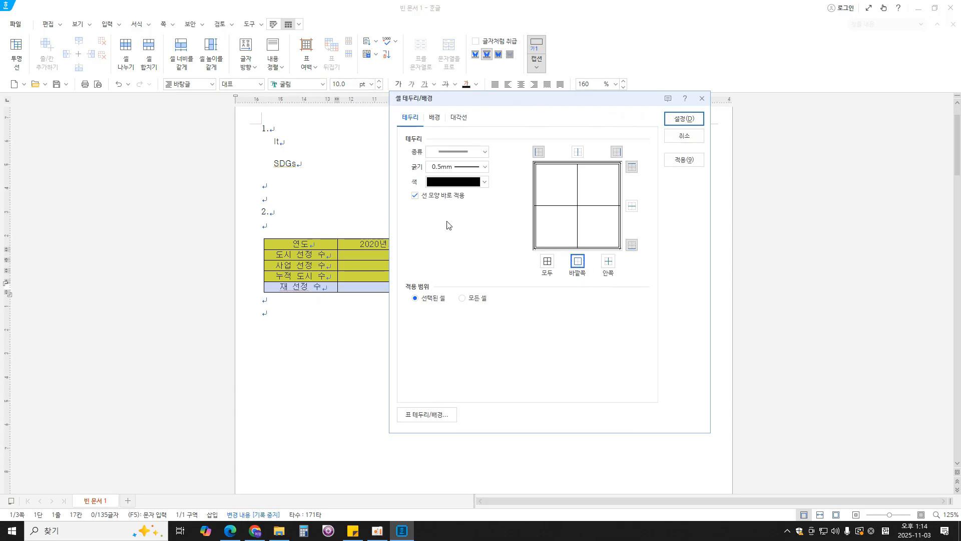
pyautogui.moveTo(618, 101); pyautogui.dragTo(821, 97)
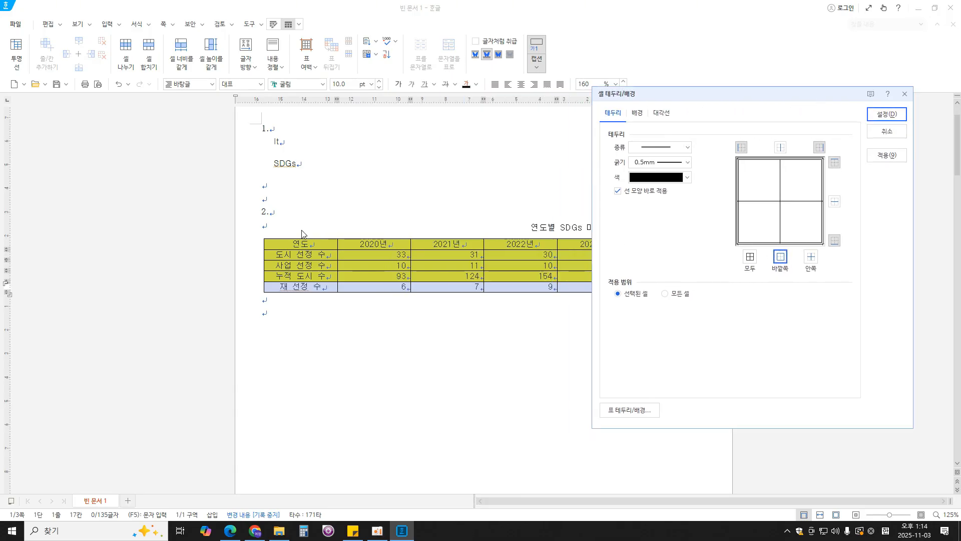
pyautogui.click(895, 116)
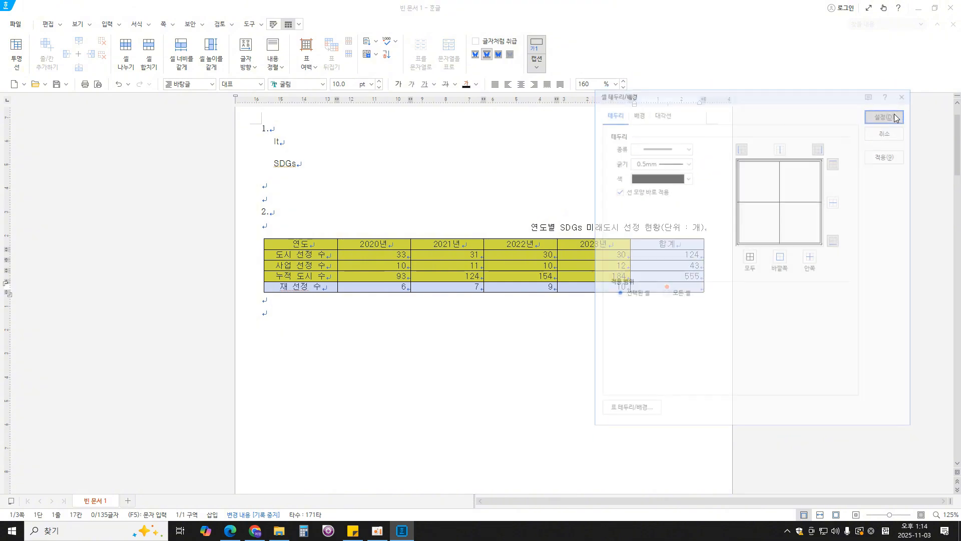
# - Give the table's header row, from 연도 to 합계, a double-line bottom border
pyautogui.click(622, 243)
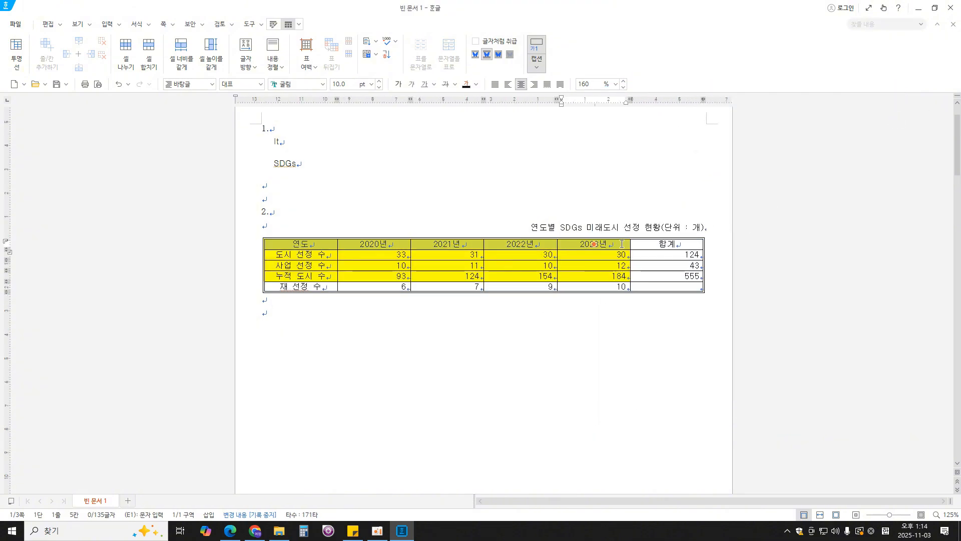
pyautogui.moveTo(622, 244); pyautogui.dragTo(643, 244)
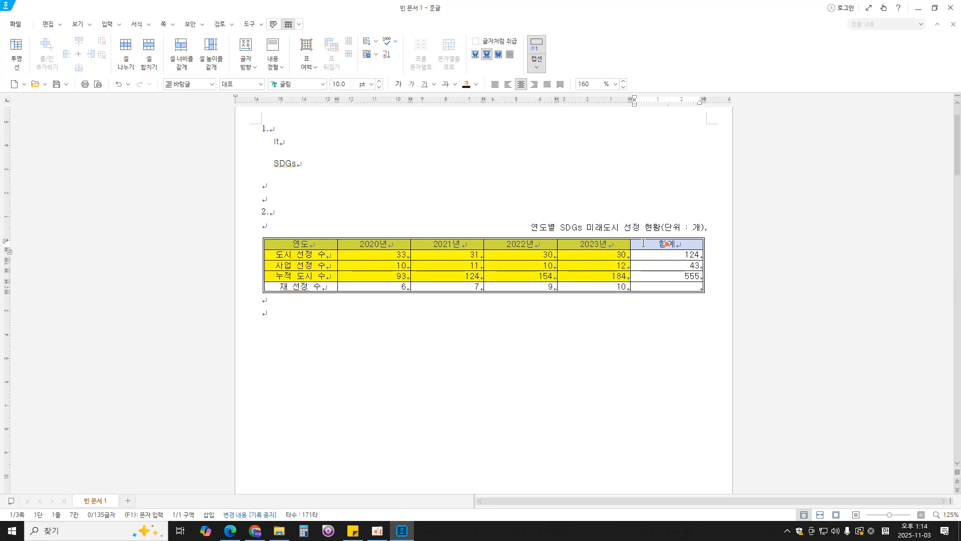
pyautogui.press('l')
pyautogui.click(415, 150)
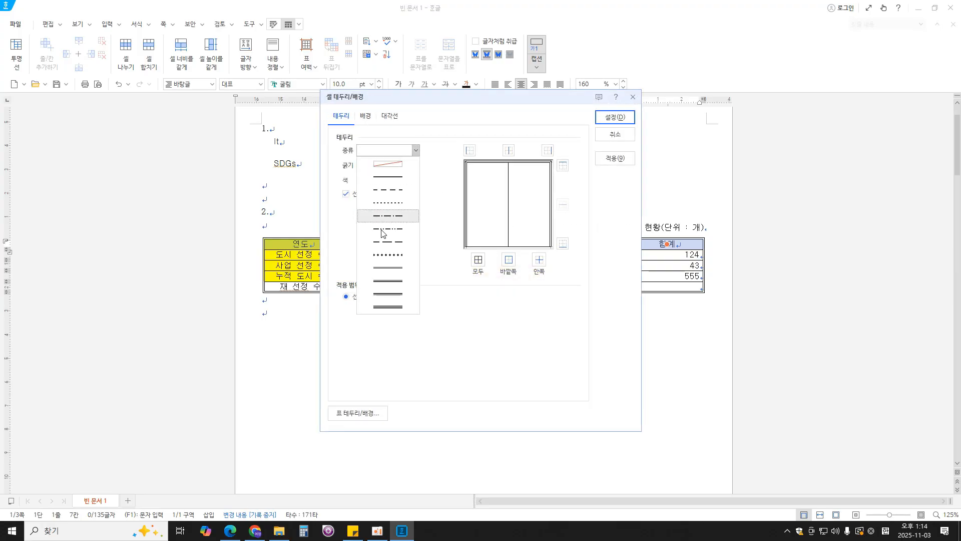
pyautogui.click(390, 268)
pyautogui.moveTo(477, 103); pyautogui.dragTo(460, 292)
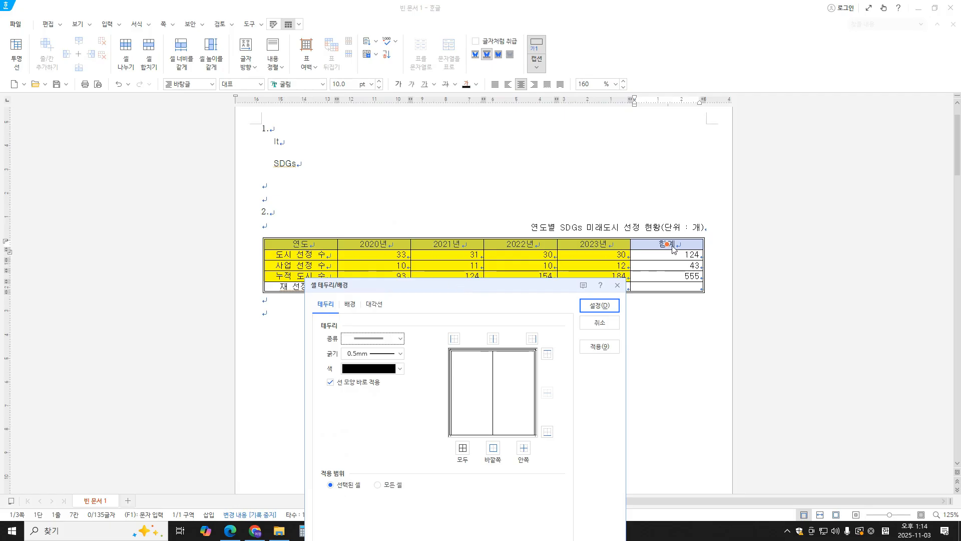
pyautogui.click(548, 431)
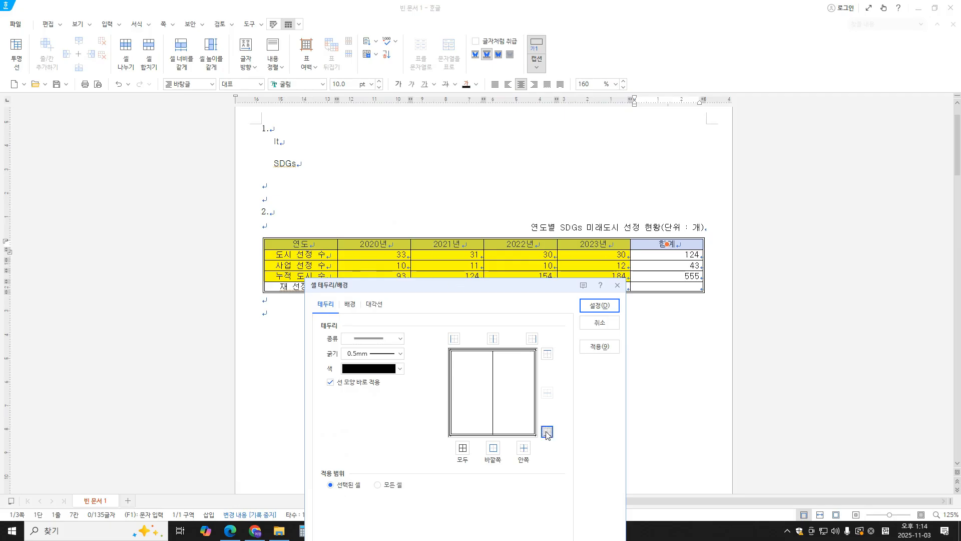
pyautogui.click(604, 310)
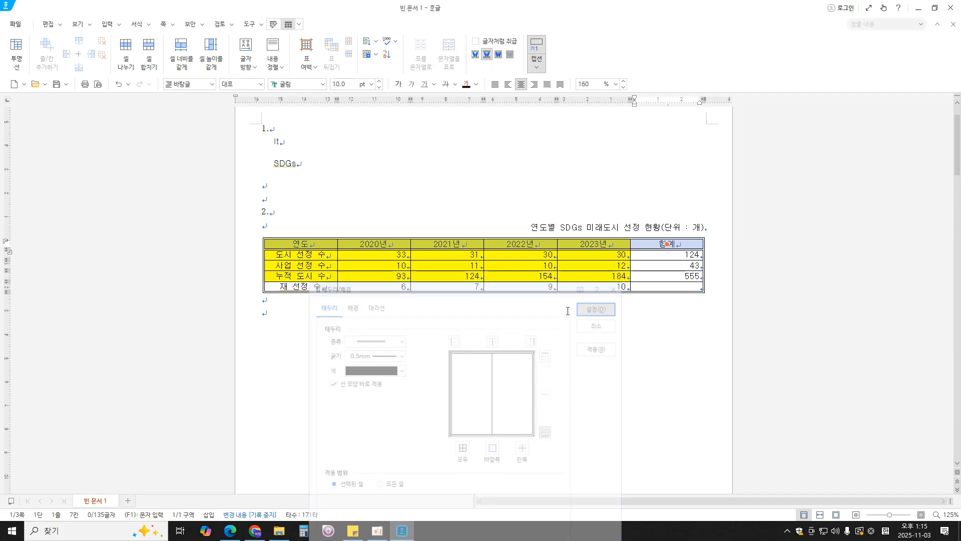
# - Give the table's first column, from 연도 to 재 선정 수, a 0.5 mm double-line right border
pyautogui.moveTo(320, 245); pyautogui.dragTo(301, 286)
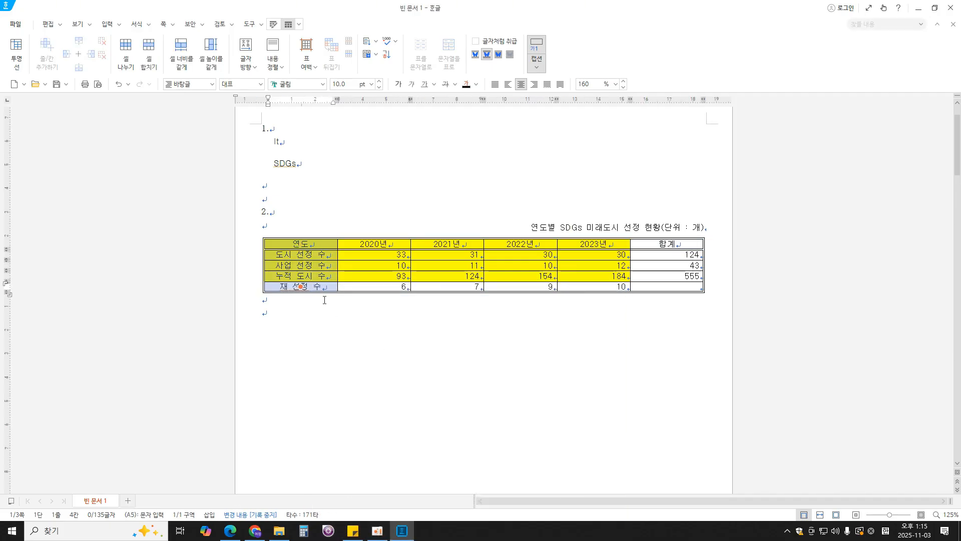
pyautogui.press('l')
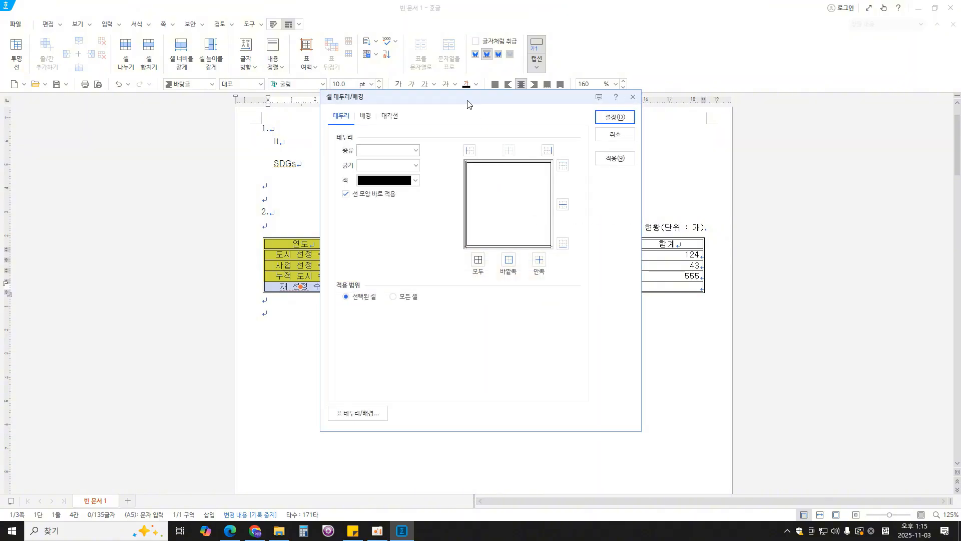
pyautogui.click(531, 140)
pyautogui.click(510, 257)
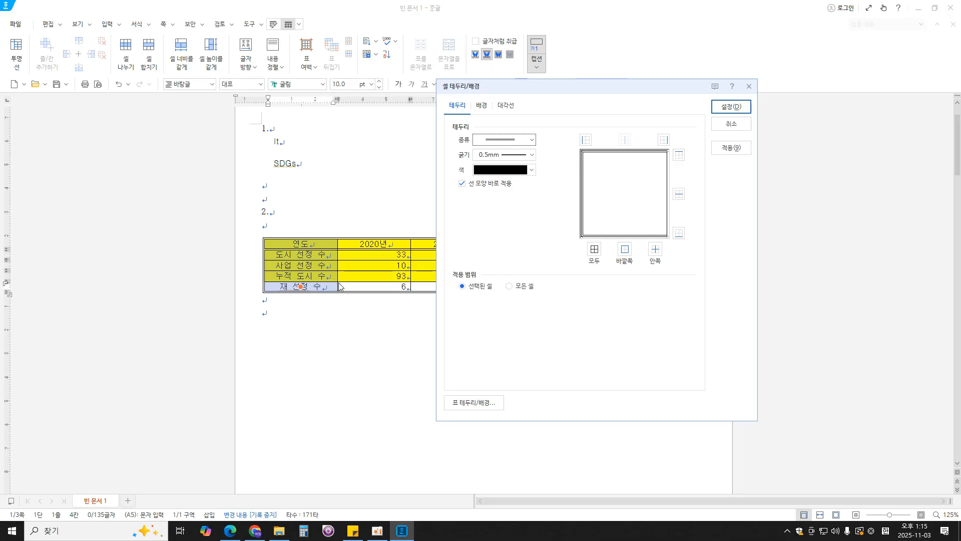
pyautogui.click(664, 140)
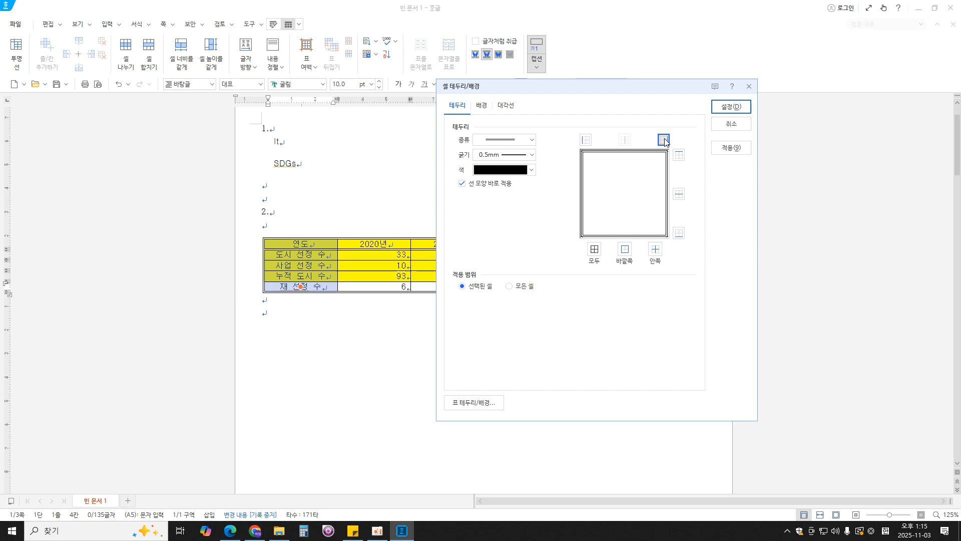
pyautogui.click(731, 107)
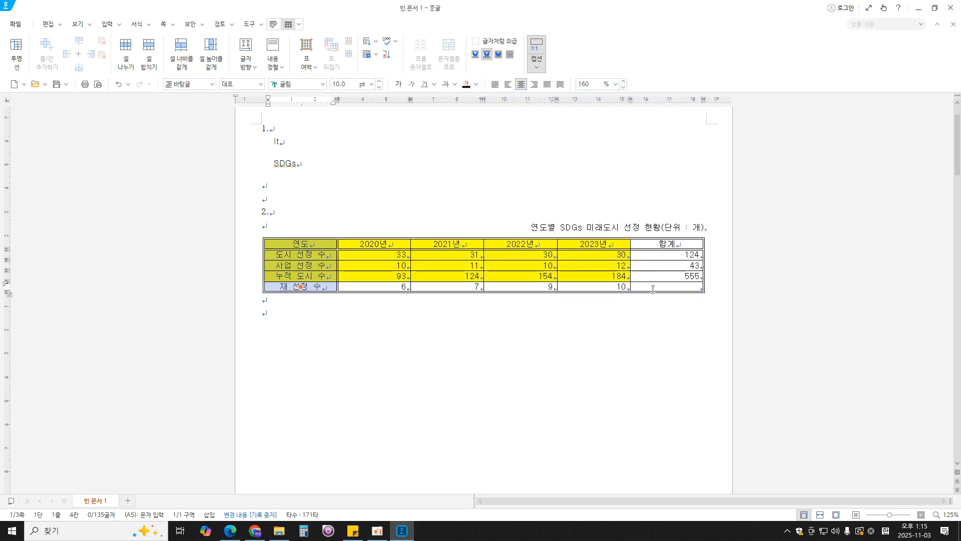
# - Cross out the empty 합계 cell in the 재 선정 수 row with both \ and / diagonal lines
pyautogui.moveTo(663, 289); pyautogui.dragTo(667, 277)
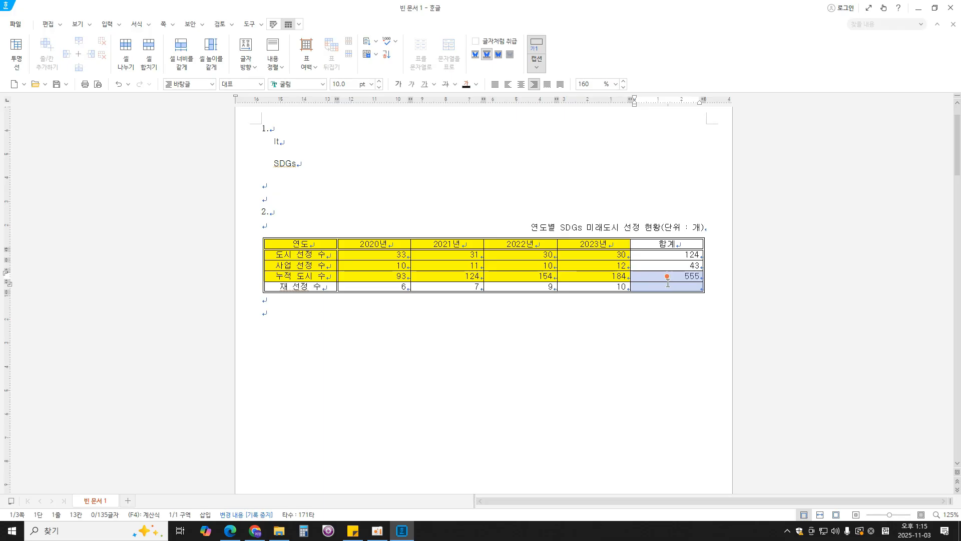
pyautogui.click(667, 286)
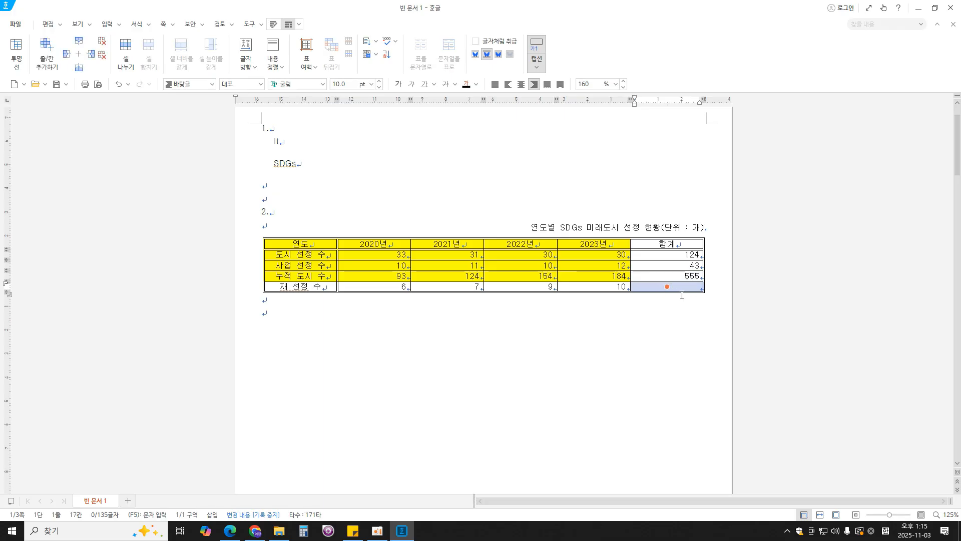
pyautogui.click(681, 298)
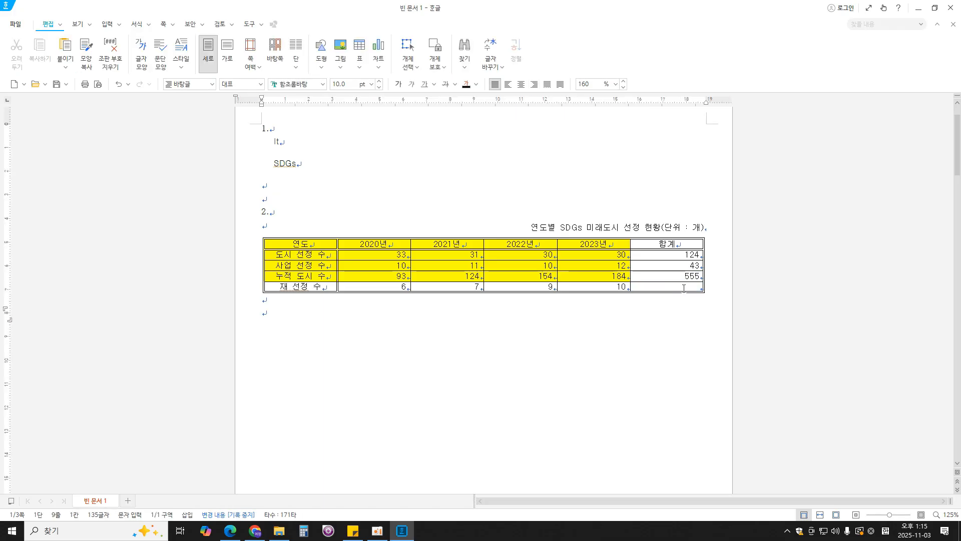
pyautogui.click(684, 289)
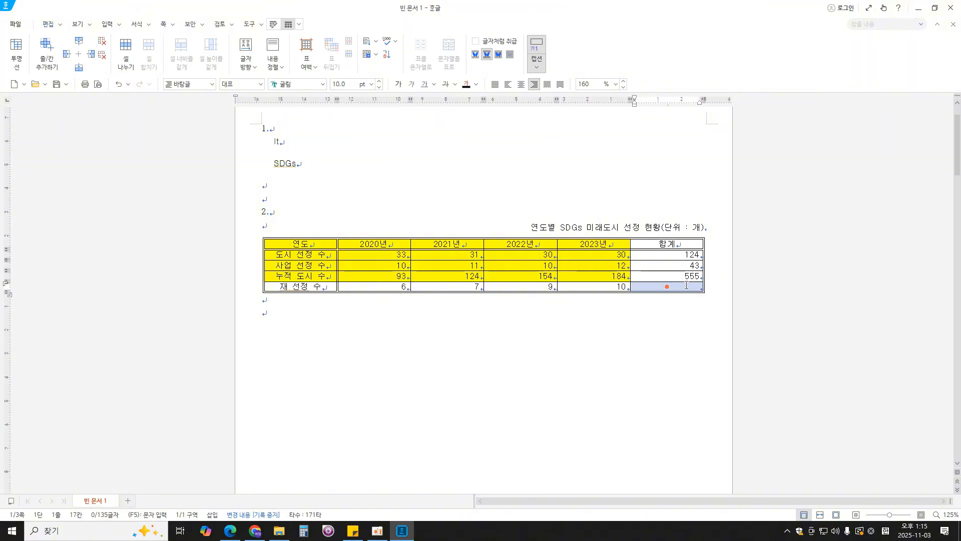
pyautogui.moveTo(687, 285); pyautogui.dragTo(687, 277)
pyautogui.click(684, 289)
pyautogui.press('l')
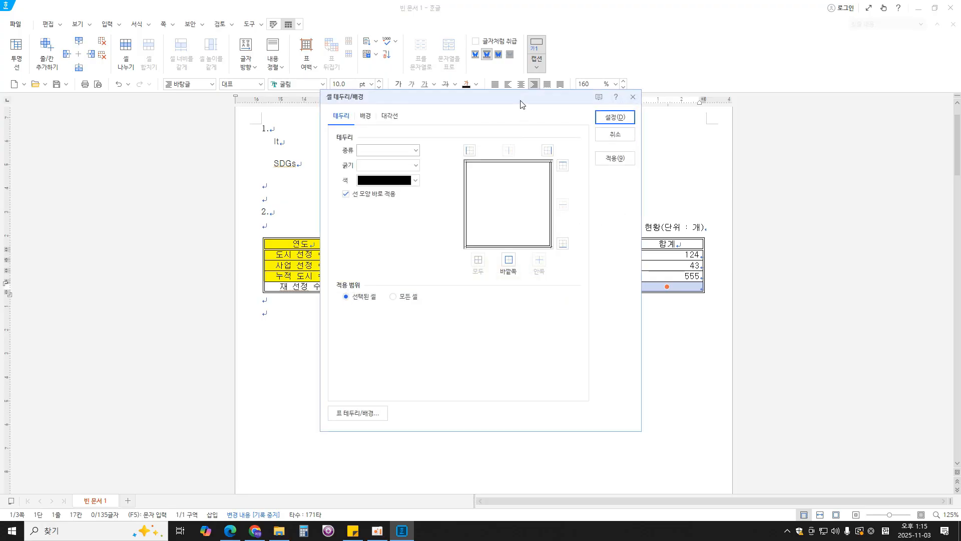
pyautogui.moveTo(521, 101); pyautogui.dragTo(445, 102)
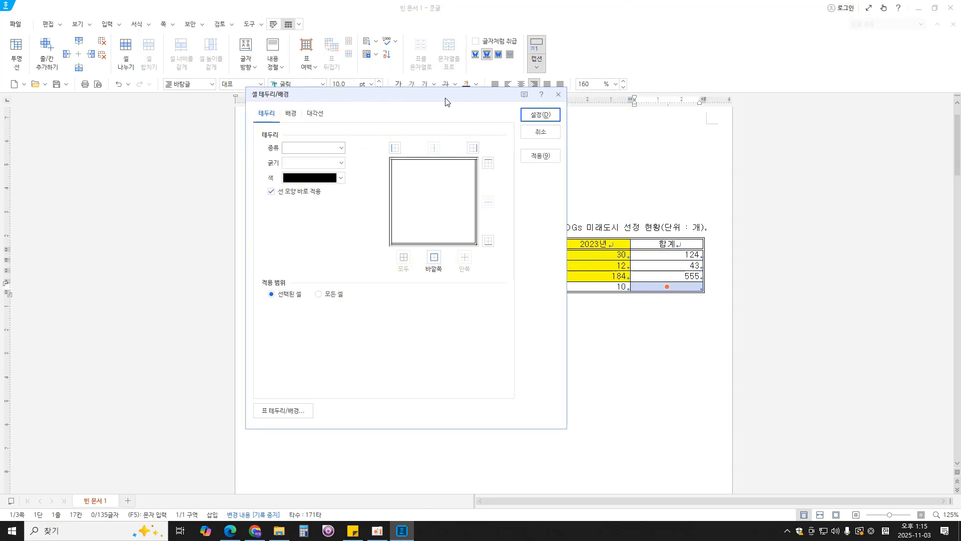
pyautogui.click(316, 114)
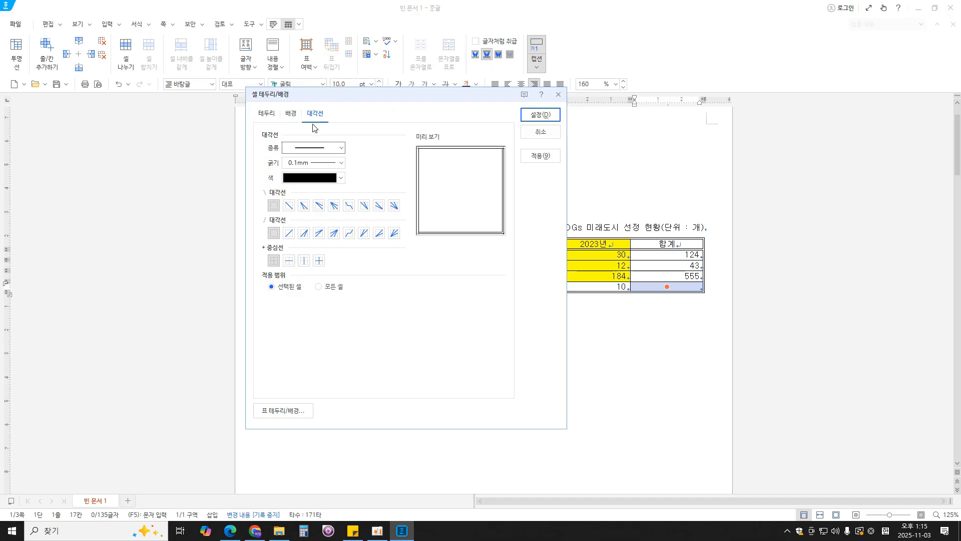
pyautogui.click(289, 205)
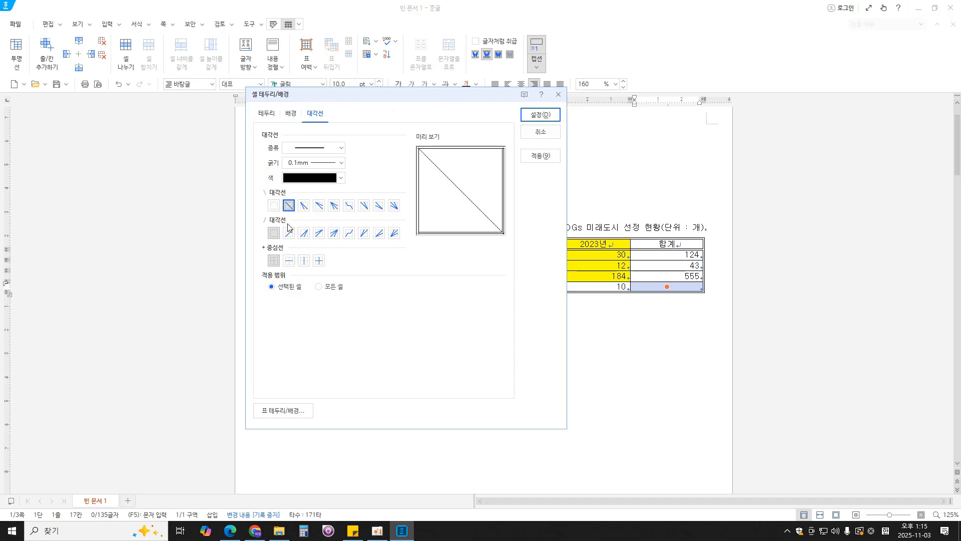
pyautogui.click(289, 234)
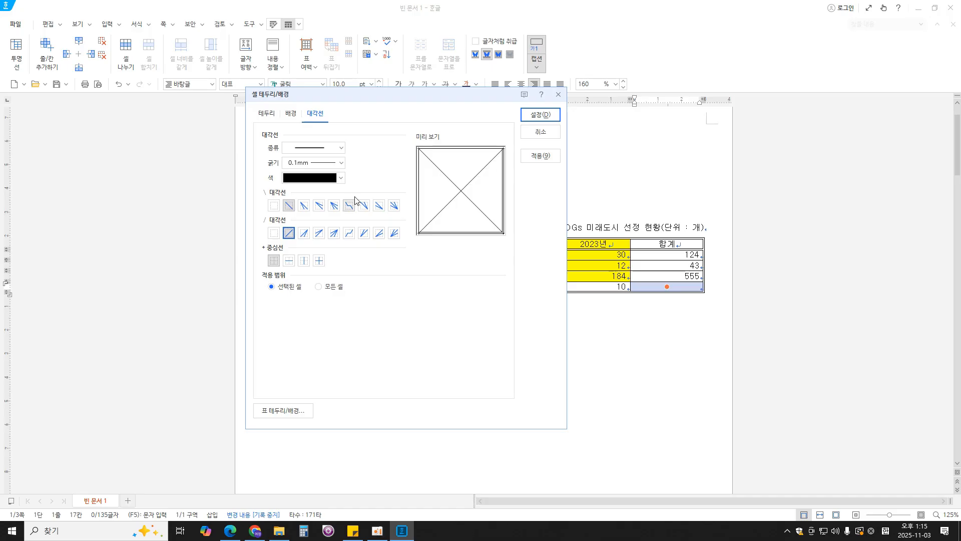
pyautogui.click(541, 118)
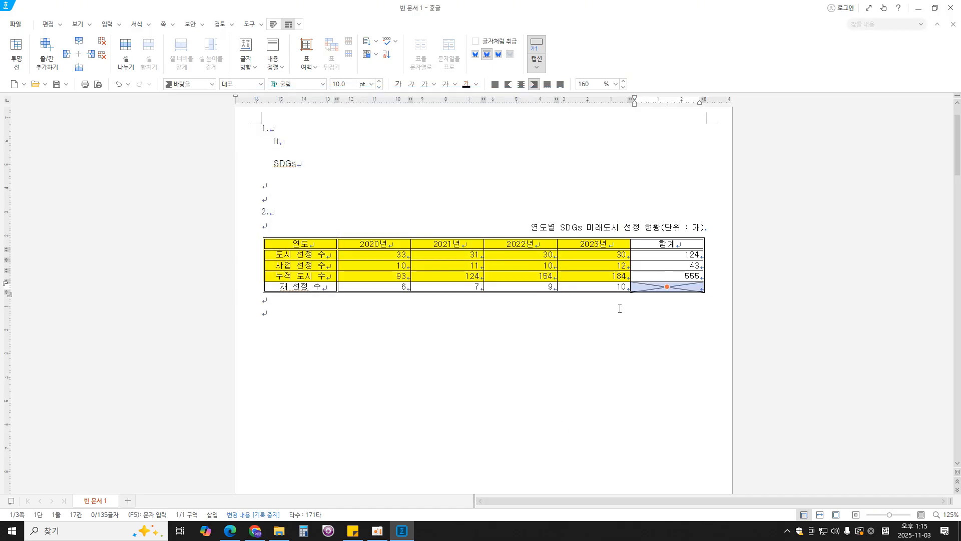
pyautogui.click(404, 315)
# - Check the chart conditions in the exam PDF in Edge, circling the table range from 연도 to the 2023년 value of 누적 도시 수
pyautogui.click(230, 530)
pyautogui.scroll(-3, 392, 397)
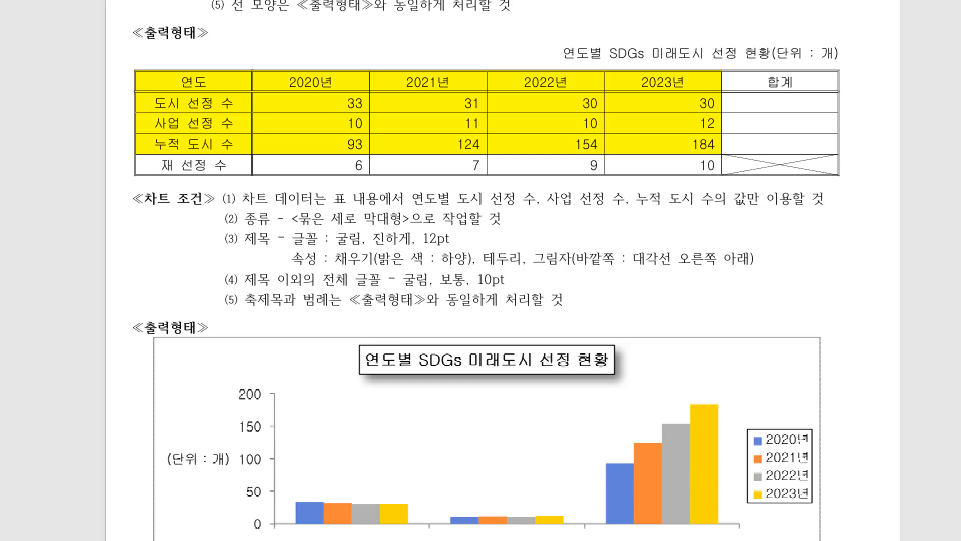
pyautogui.click(451, 229)
pyautogui.moveTo(221, 65)
pyautogui.mouseDown()
pyautogui.moveTo(171, 58)
pyautogui.moveTo(135, 145)
pyautogui.moveTo(582, 154)
pyautogui.moveTo(742, 98)
pyautogui.moveTo(402, 59)
pyautogui.moveTo(151, 79)
pyautogui.mouseUp()
pyautogui.press('Escape')
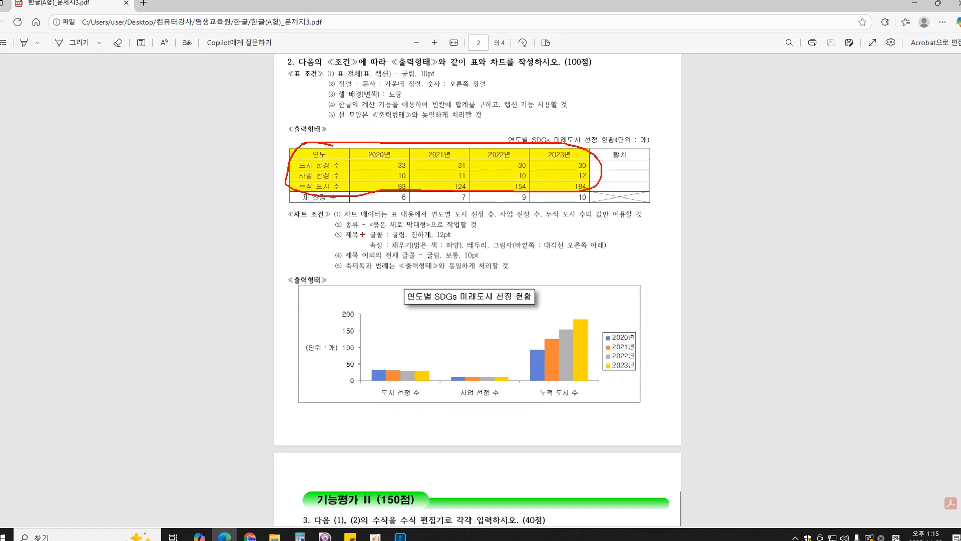
# - In Hangul, mark the cells from 연도 to the 2023년 value of 누적 도시 수, and recheck the chart type in the exam PDF in Edge
pyautogui.click(402, 531)
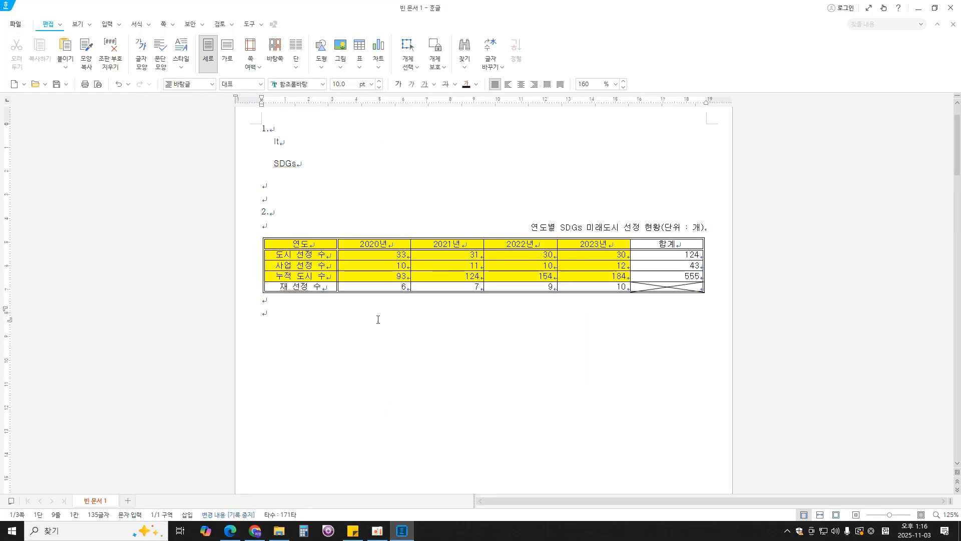
pyautogui.moveTo(319, 244); pyautogui.dragTo(589, 277)
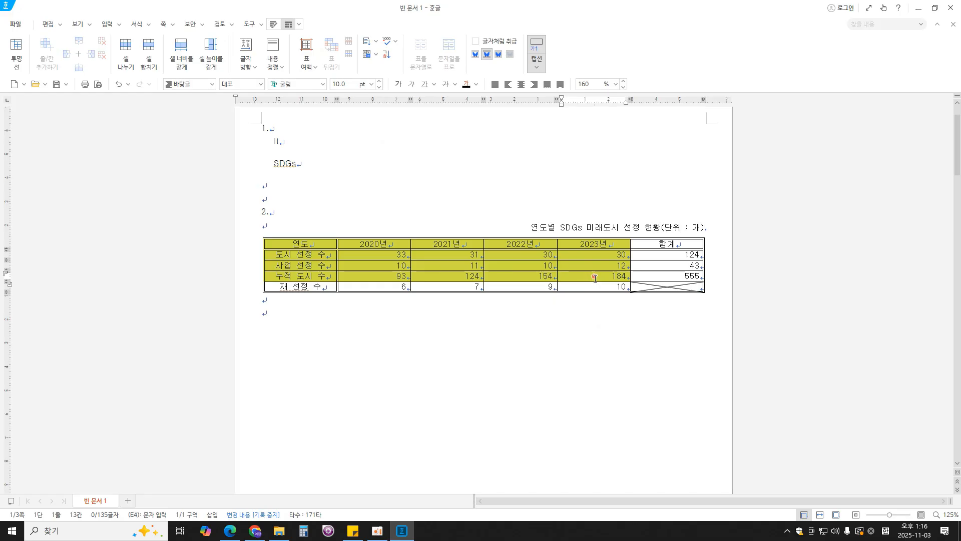
pyautogui.click(104, 24)
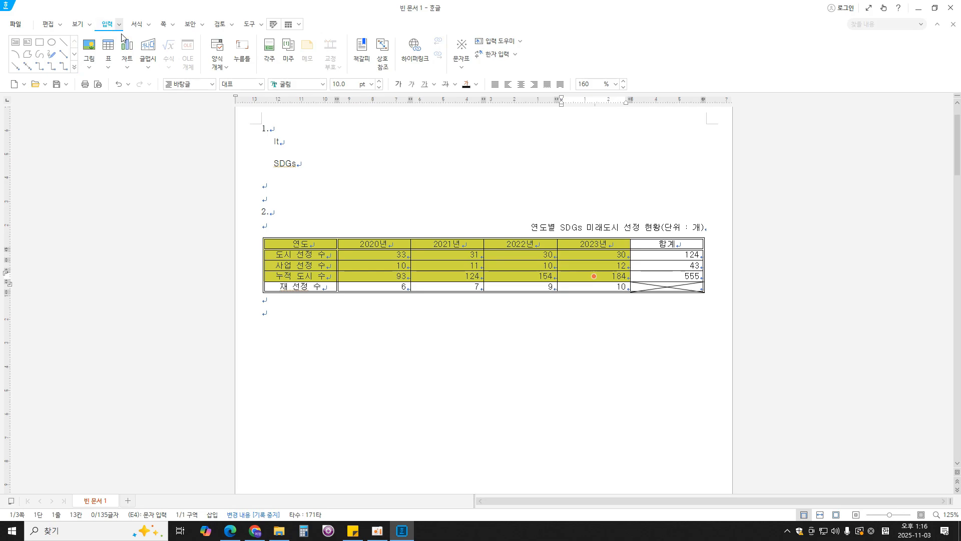
pyautogui.click(131, 68)
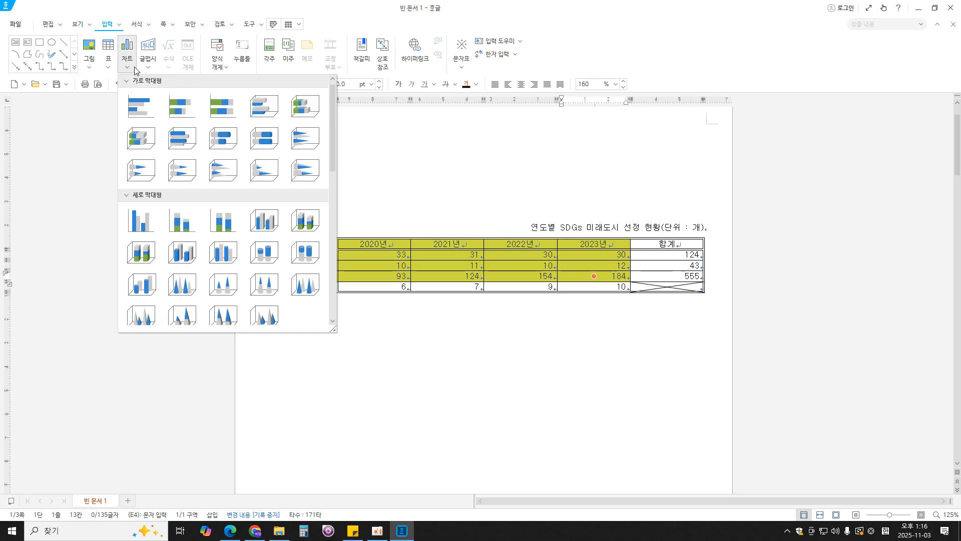
pyautogui.click(230, 530)
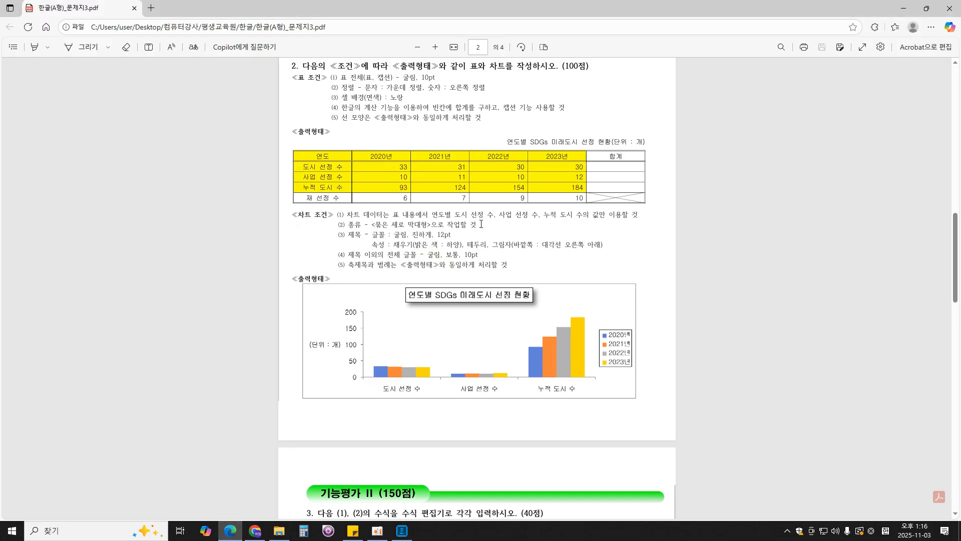
# - In Hangul, insert a 묶은 세로 막대형 chart from the marked cells and widen it to the table's full width
pyautogui.click(401, 531)
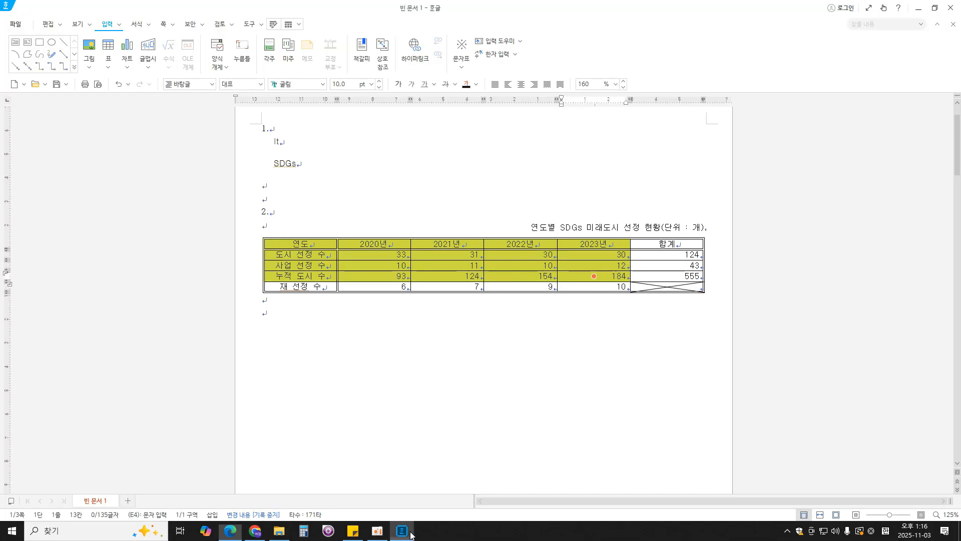
pyautogui.click(127, 67)
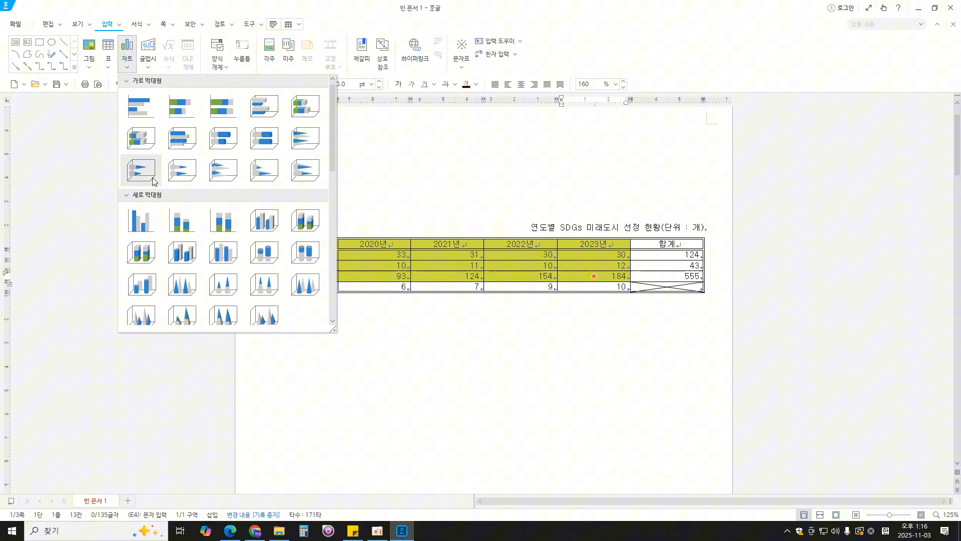
pyautogui.click(143, 221)
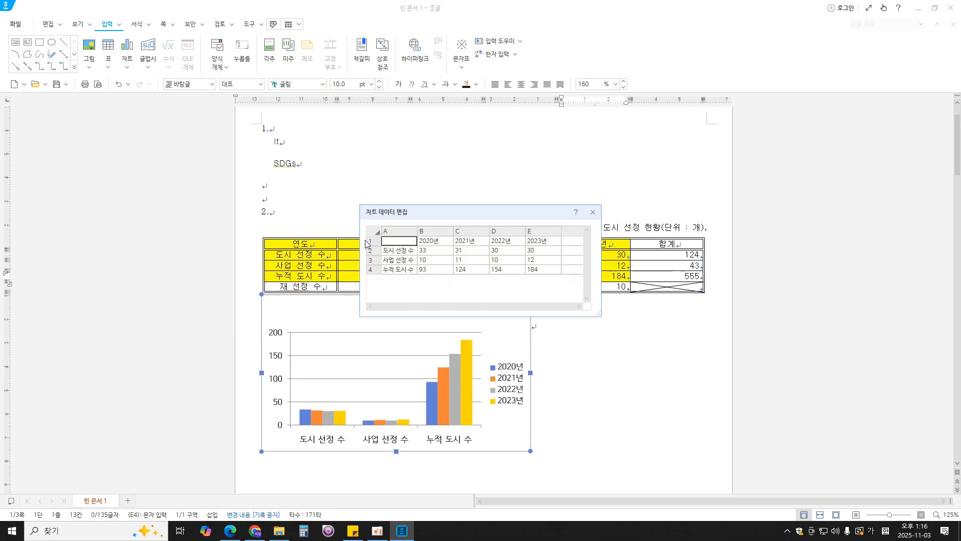
pyautogui.moveTo(435, 219); pyautogui.dragTo(436, 210)
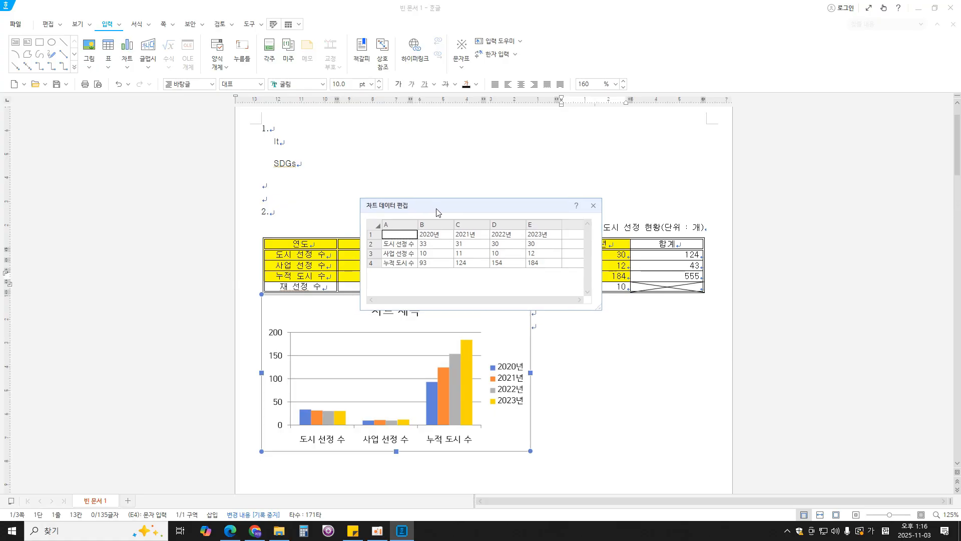
pyautogui.click(593, 206)
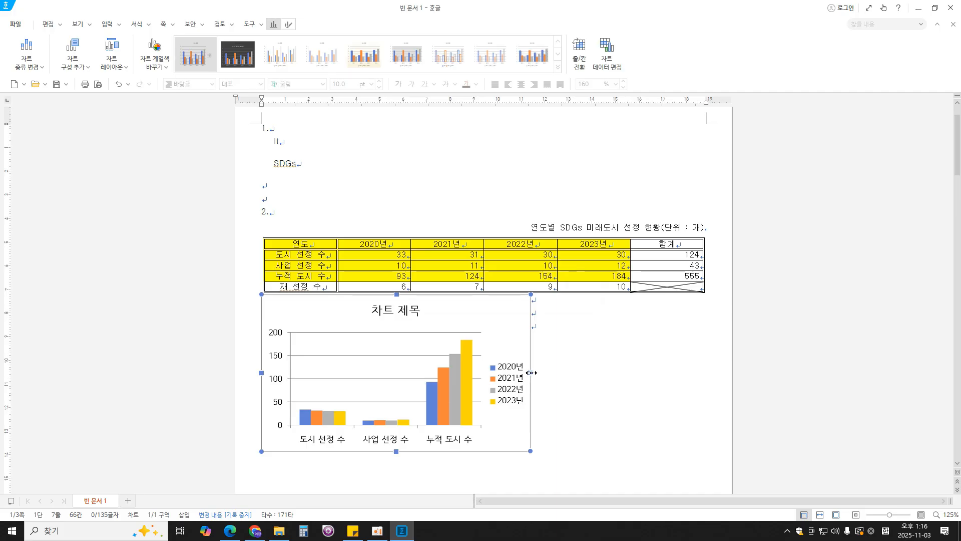
pyautogui.moveTo(532, 373); pyautogui.dragTo(703, 373)
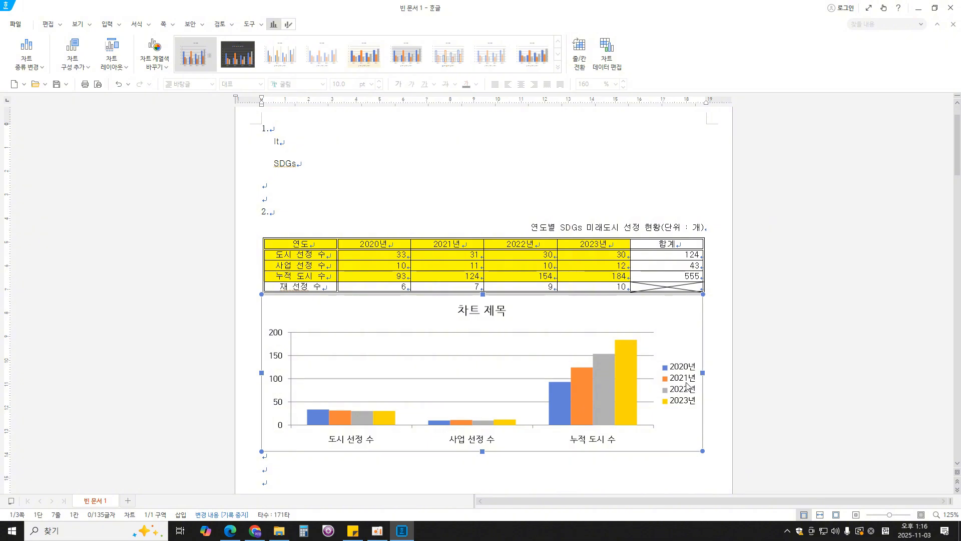
# - Check the chart title conditions in the exam PDF in Edge, and open the chart title's text and font settings in Hangul
pyautogui.hotkey('alt', 'Tab')
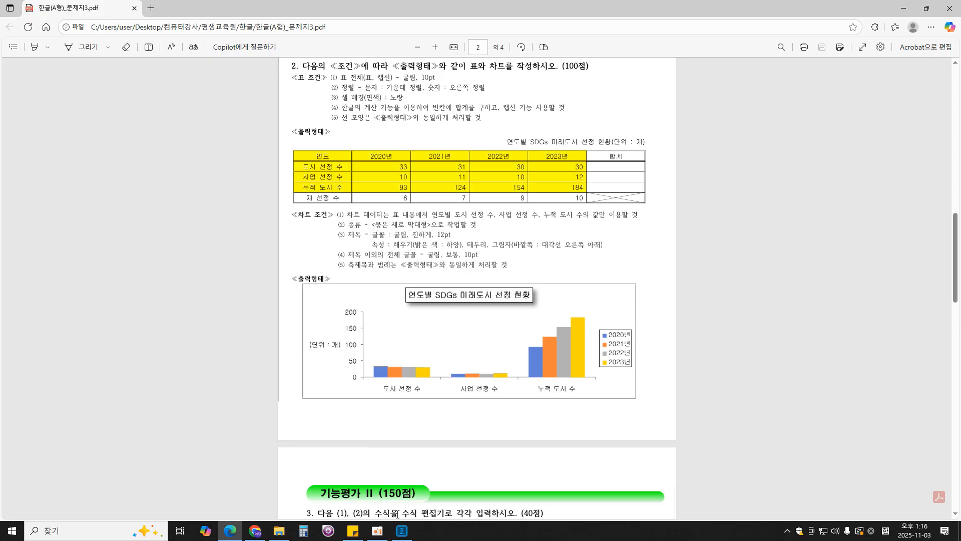
pyautogui.hotkey('alt', 'Tab')
pyautogui.click(489, 315)
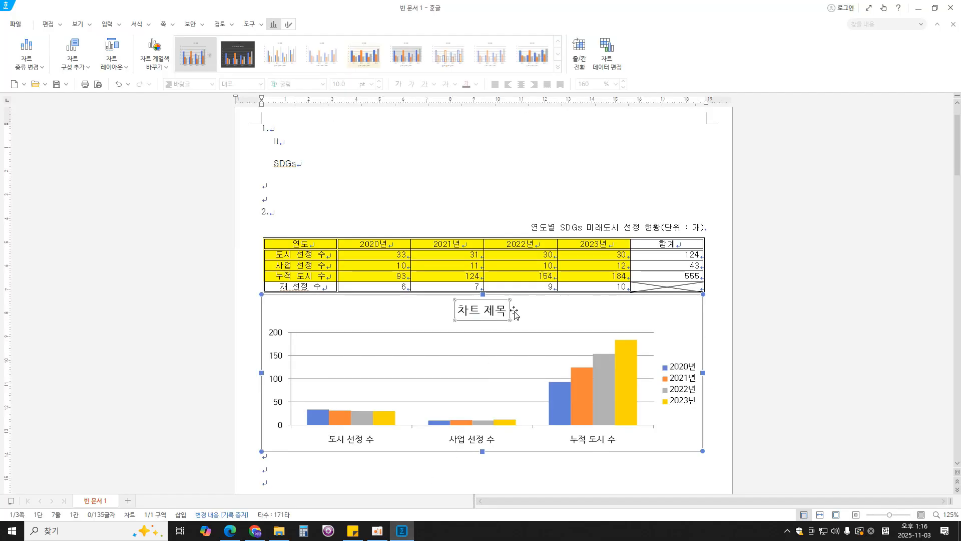
pyautogui.rightClick(499, 311)
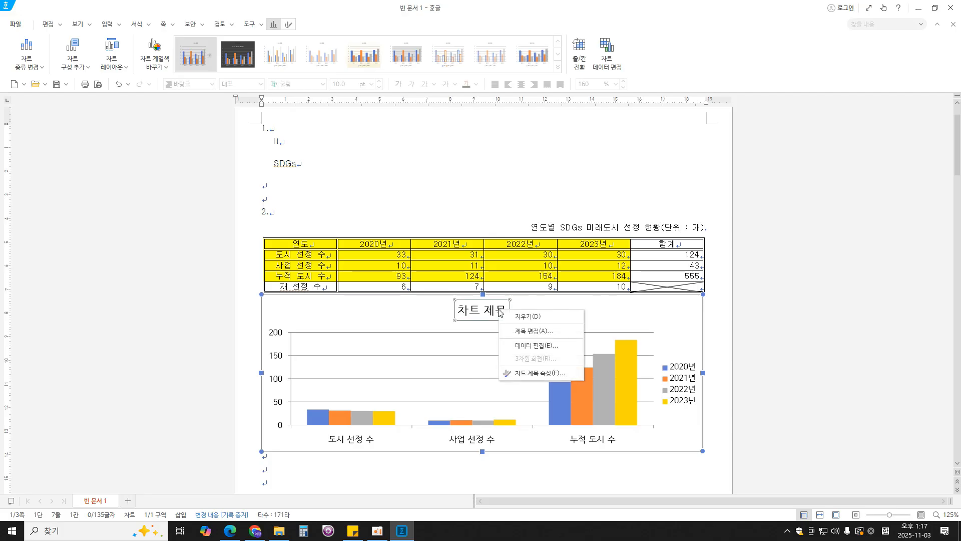
pyautogui.click(534, 331)
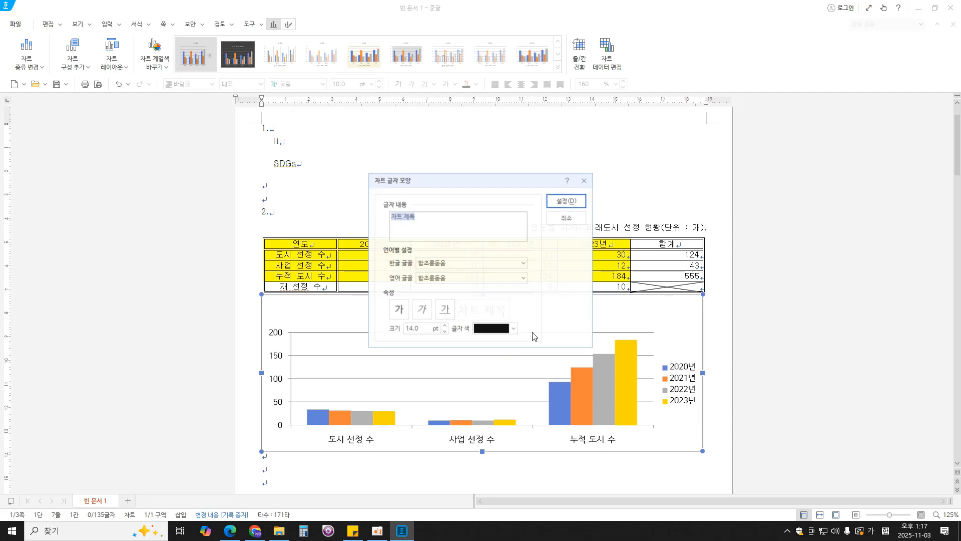
pyautogui.moveTo(476, 184); pyautogui.dragTo(633, 220)
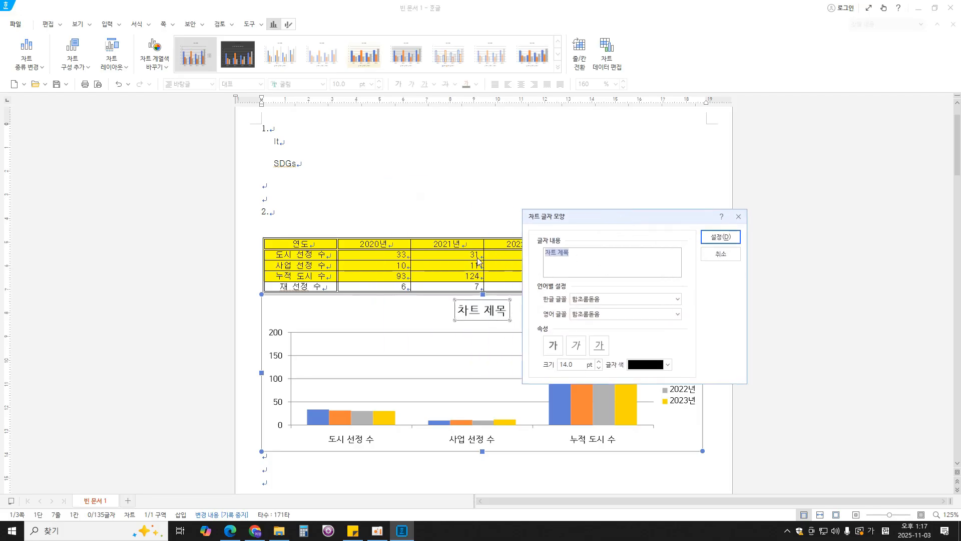
pyautogui.write('dusehquf')
pyautogui.press('BackSpace')
pyautogui.press('BackSpace')
pyautogui.press('BackSpace')
pyautogui.press('BackSpace')
pyautogui.press('BackSpace')
pyautogui.press('BackSpace')
pyautogui.press('BackSpace')
pyautogui.press('BackSpace')
pyautogui.press('BackSpace')
pyautogui.press('Hangul')
pyautogui.write('duseh')
pyautogui.press('BackSpace')
pyautogui.press('BackSpace')
pyautogui.press('BackSpace')
pyautogui.press('BackSpace')
pyautogui.press('BackSpace')
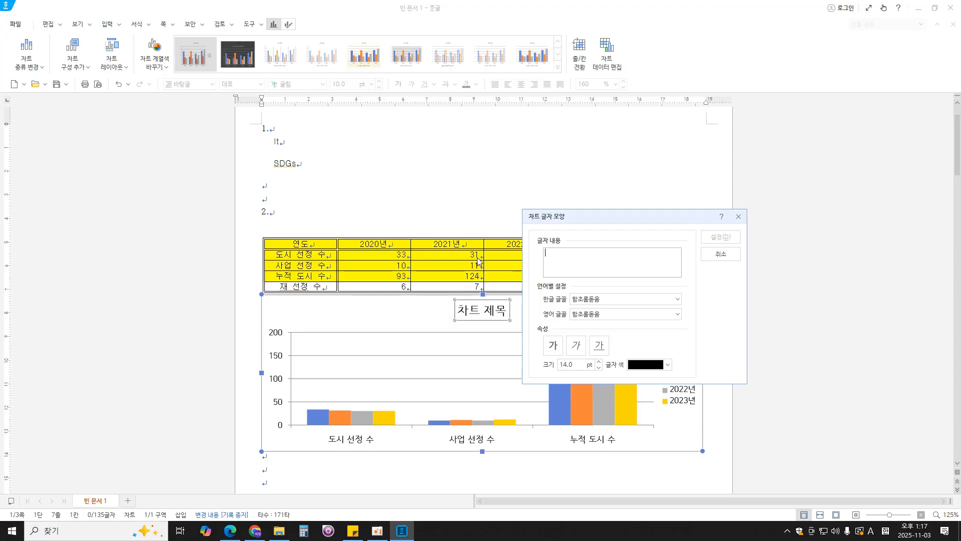
pyautogui.press('Hangul')
# - Replace the chart title text with "연도별 SDGs 미래도시 선정 현황"
pyautogui.write('연도별 ㄴㅇㅎ')
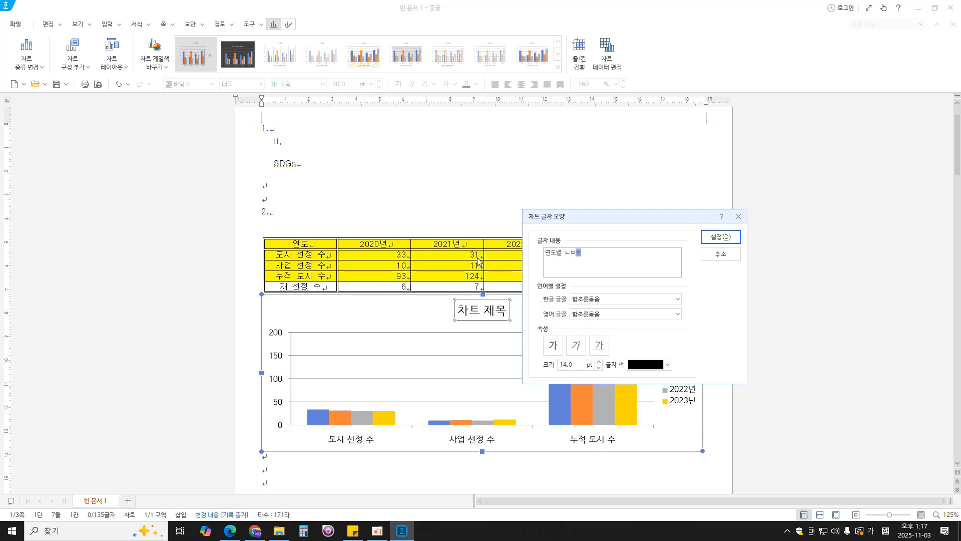
pyautogui.press('BackSpace')
pyautogui.press('BackSpace')
pyautogui.press('BackSpace')
pyautogui.write('SDGs')
pyautogui.press('Hangul')
pyautogui.write('미래도시 선정 현황')
# - Set both the Korean and English fonts of the chart title to 굴림
pyautogui.click(611, 300)
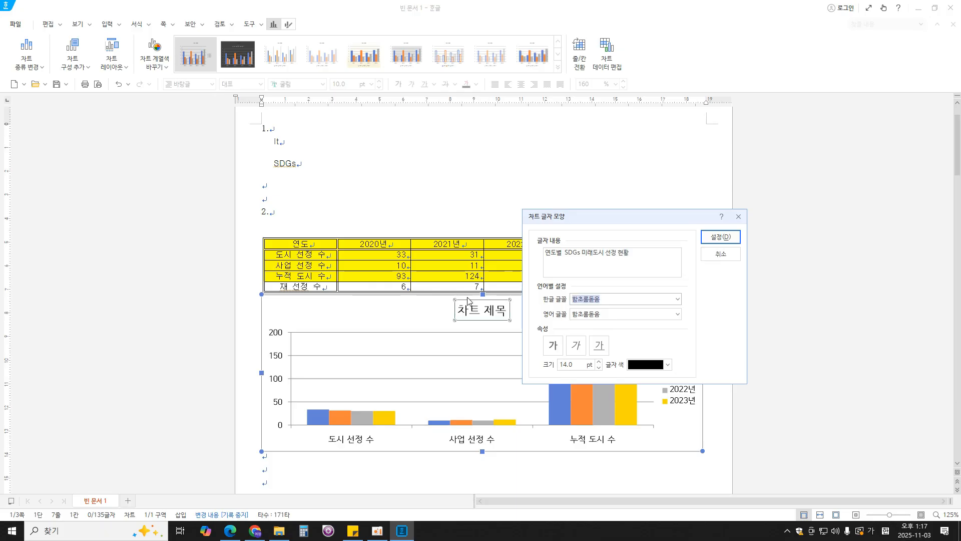
pyautogui.press('BackSpace')
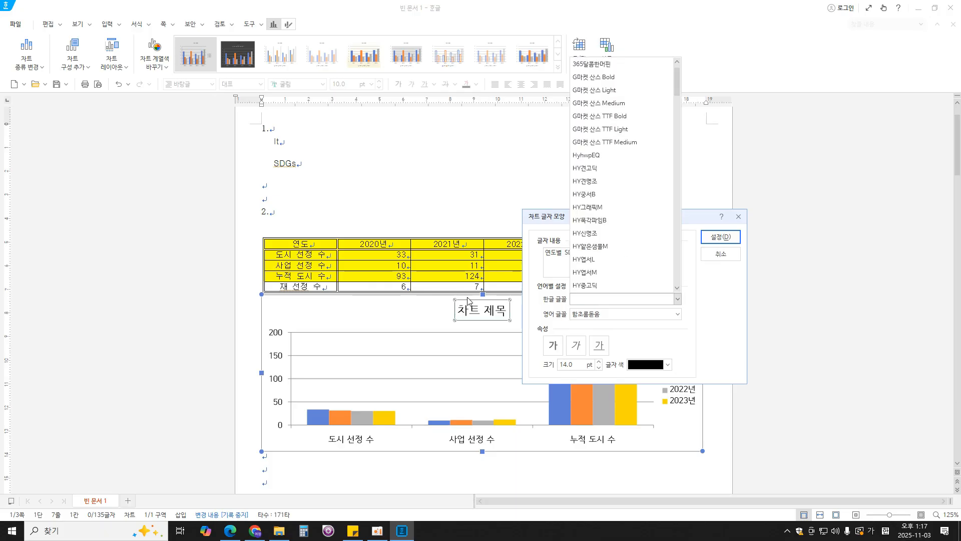
pyautogui.write('굴림')
pyautogui.press('Return')
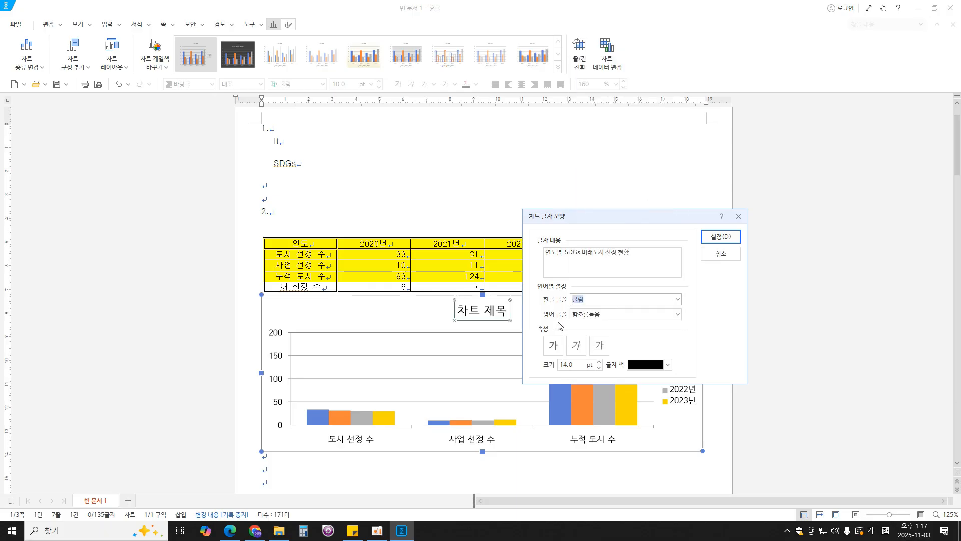
pyautogui.click(604, 315)
pyautogui.press('BackSpace')
pyautogui.write('굴림')
pyautogui.press('Return')
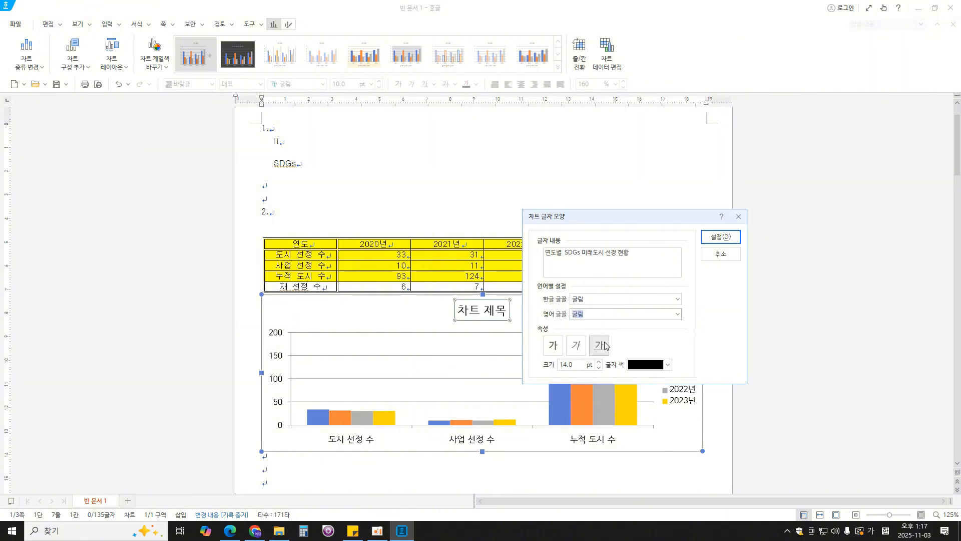
# - Make the chart title bold and set its size to 12 pt
pyautogui.click(553, 345)
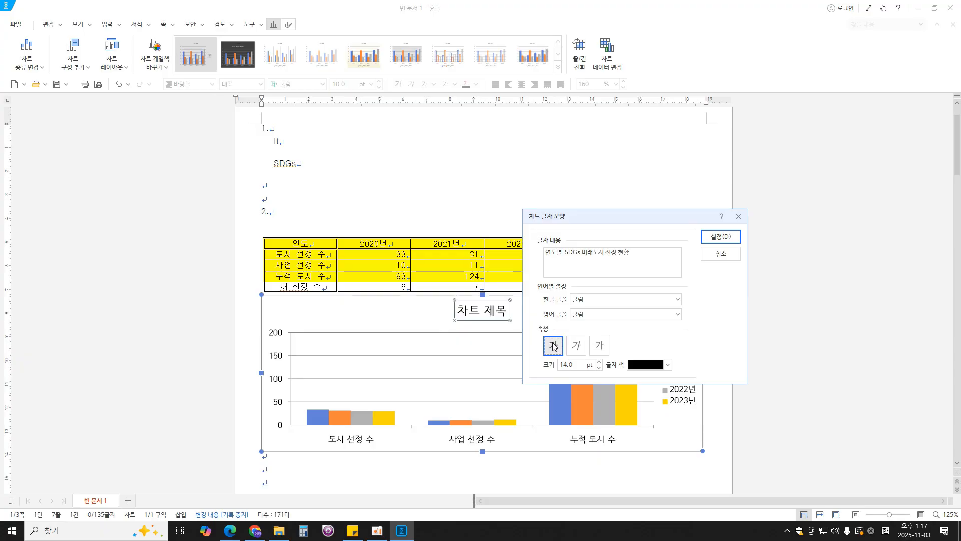
pyautogui.doubleClick(579, 364)
pyautogui.write('12')
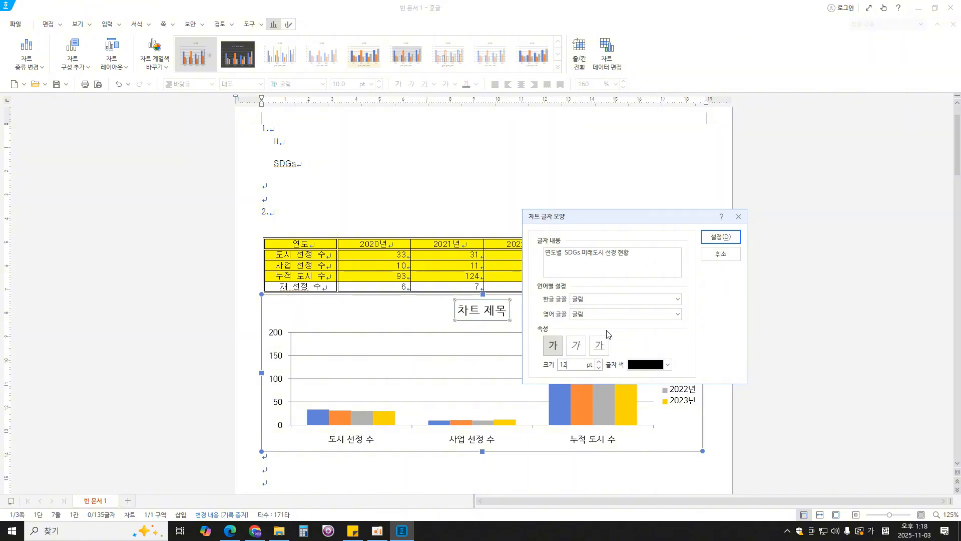
# - Apply the title's font settings, check the exam PDF's title conditions, and give the chart title a white fill and black outline
pyautogui.click(721, 236)
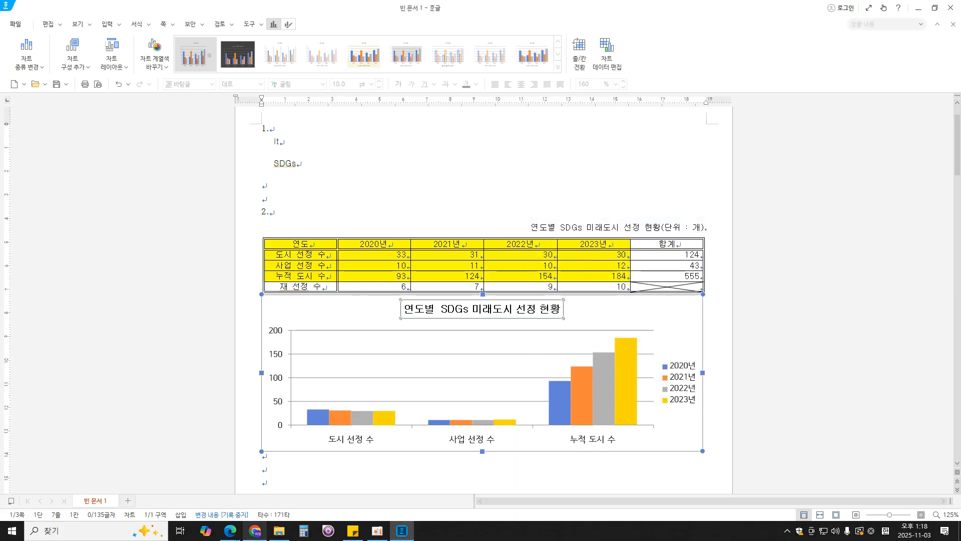
pyautogui.click(230, 531)
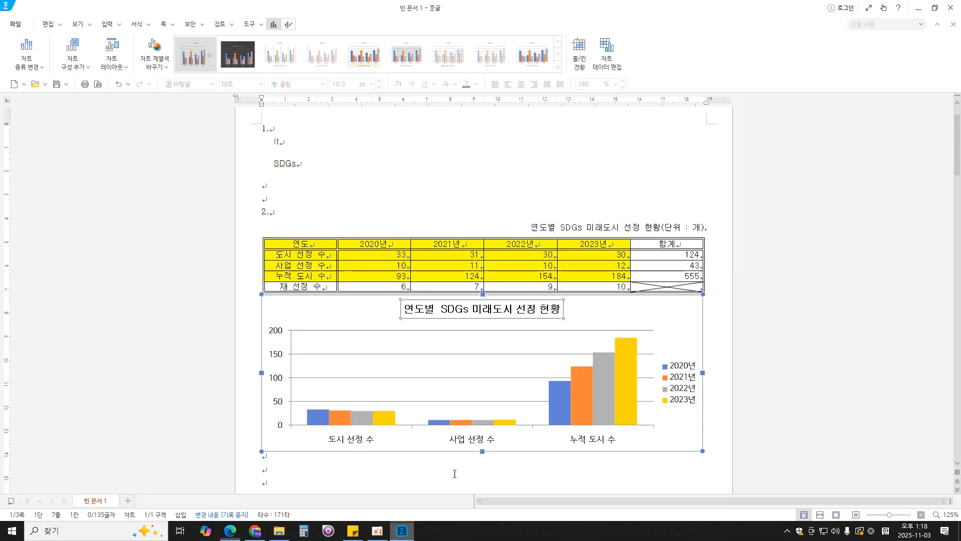
pyautogui.click(402, 530)
pyautogui.rightClick(480, 307)
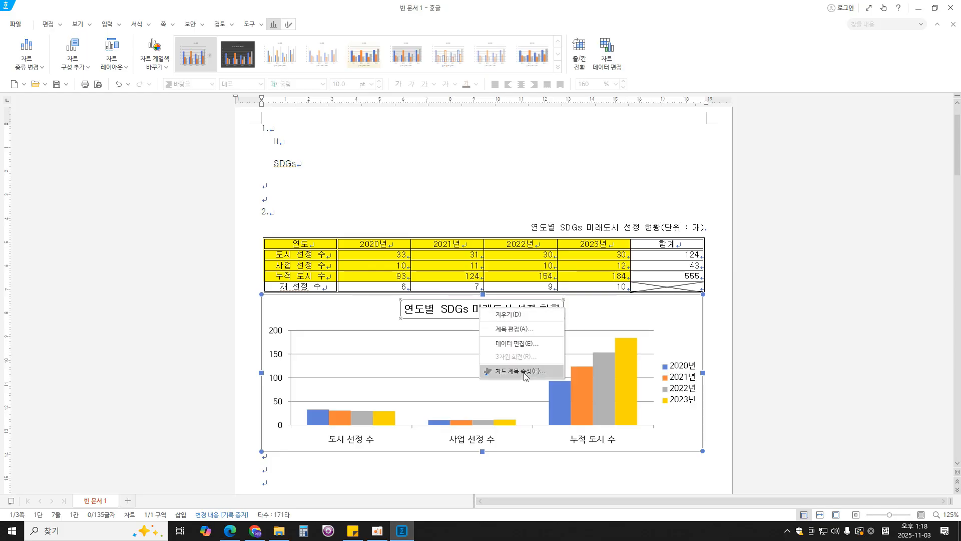
pyautogui.click(546, 370)
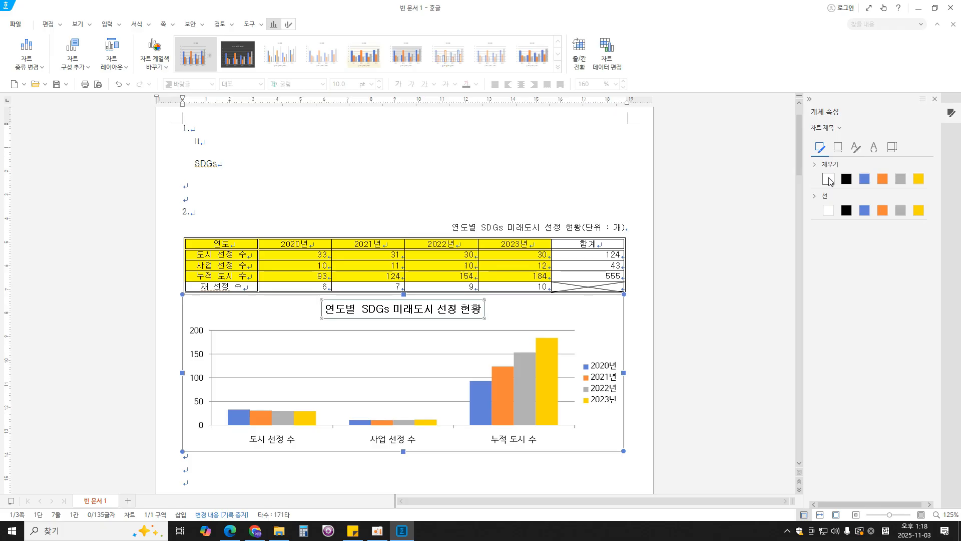
pyautogui.click(230, 531)
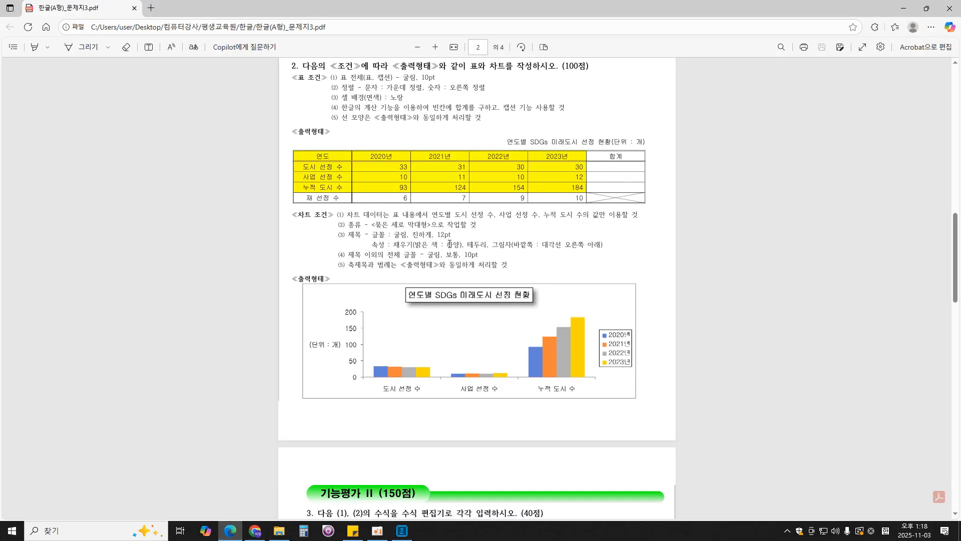
pyautogui.click(405, 526)
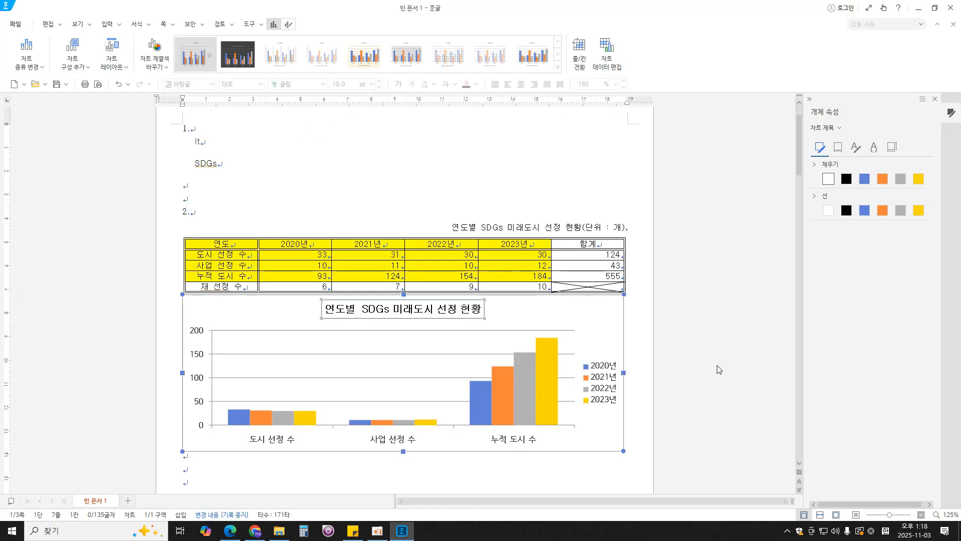
pyautogui.click(846, 211)
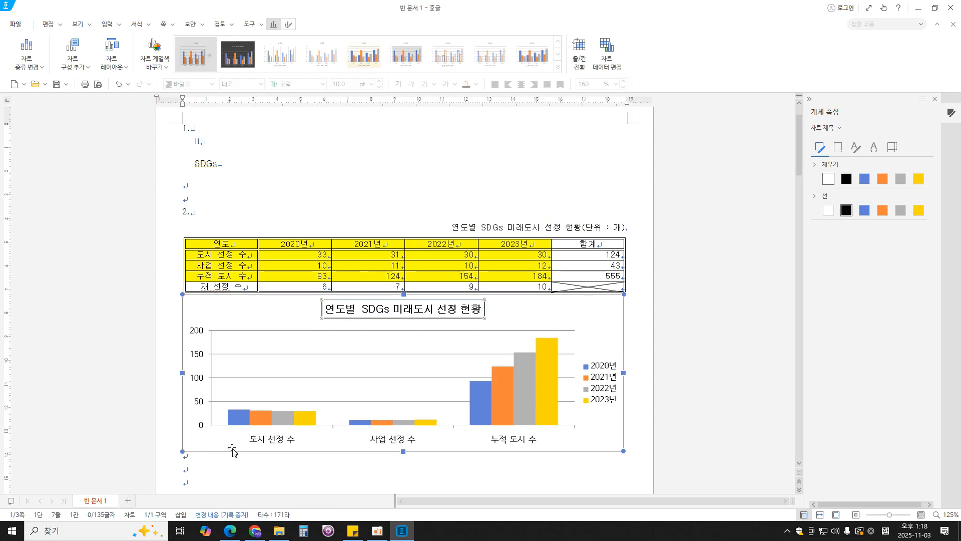
# - Add an outer shadow offset diagonally to the lower right (바깥쪽: 대각선 오른쪽 아래) to the chart title, as the exam PDF requires
pyautogui.click(230, 531)
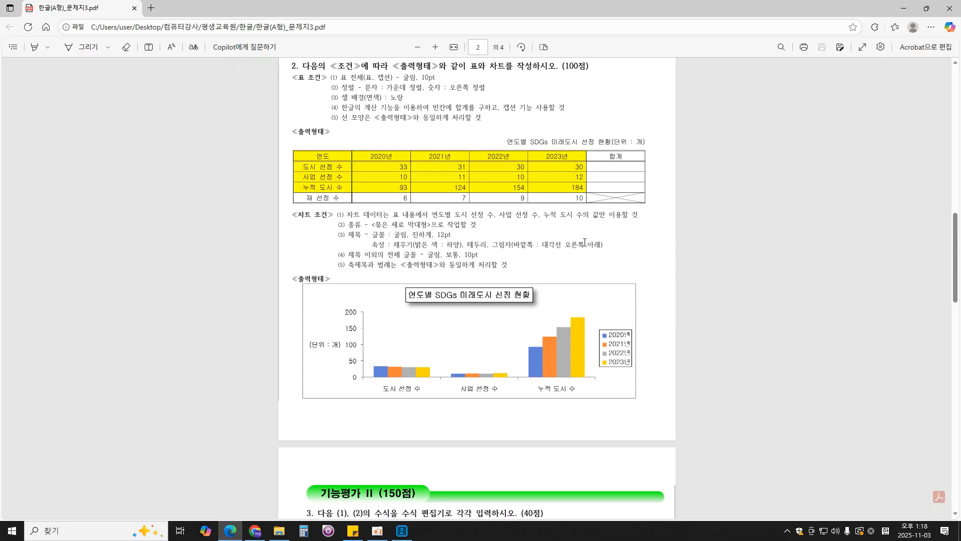
pyautogui.click(401, 530)
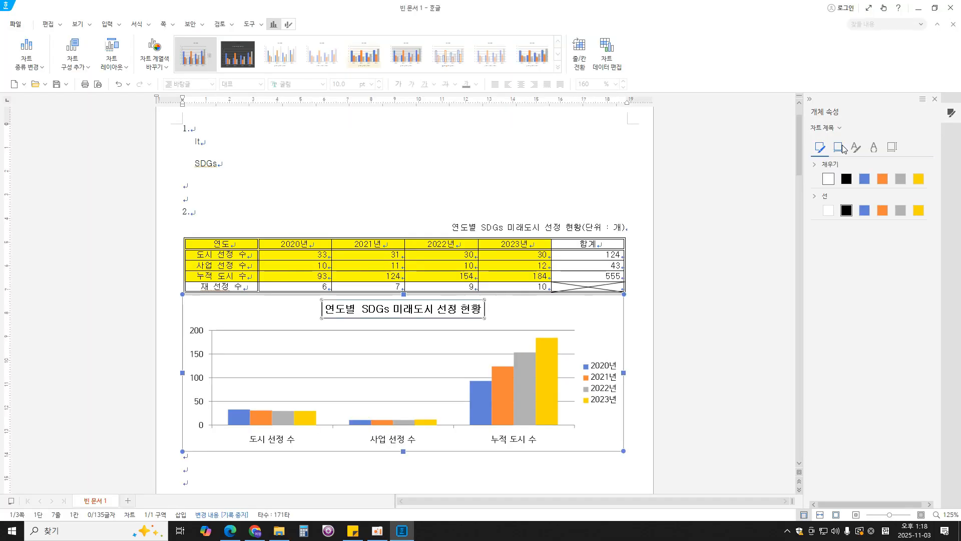
pyautogui.click(842, 149)
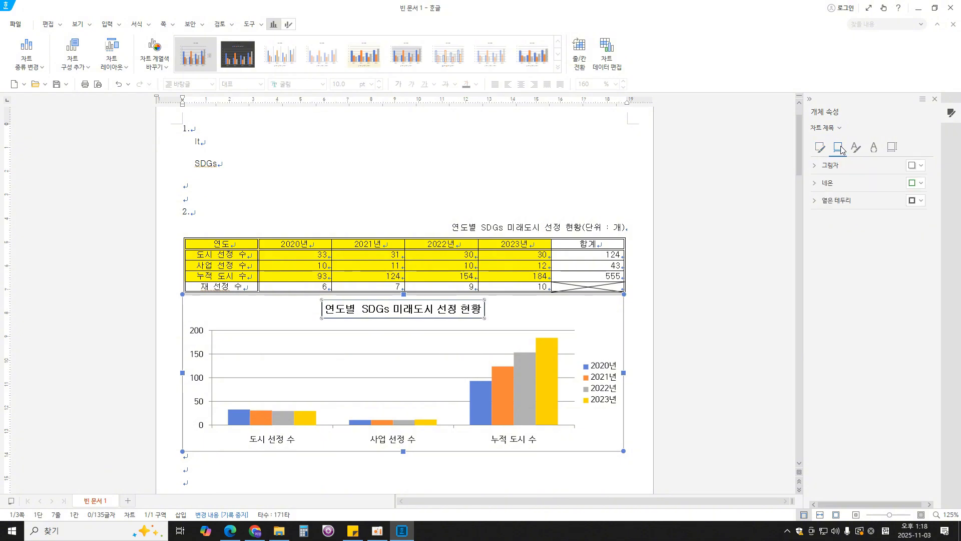
pyautogui.click(919, 166)
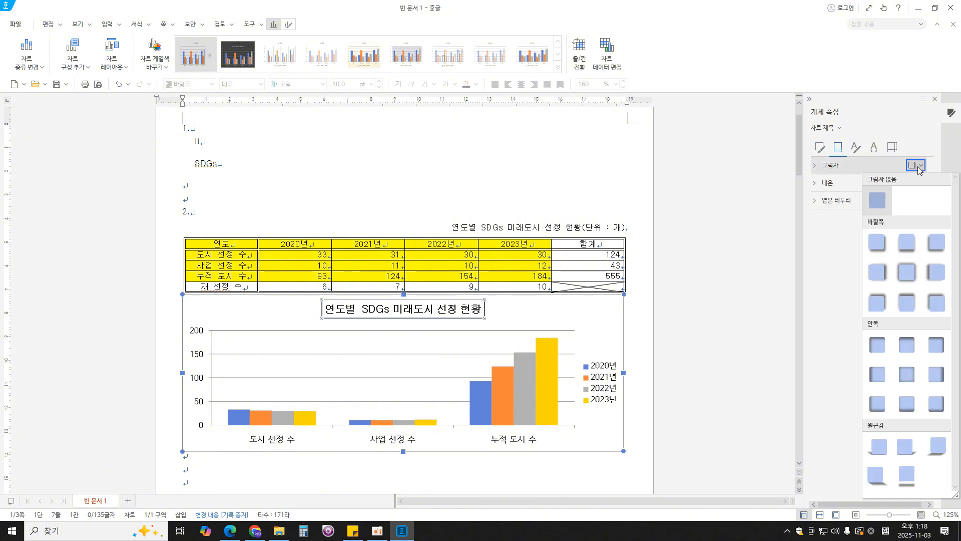
pyautogui.click(878, 253)
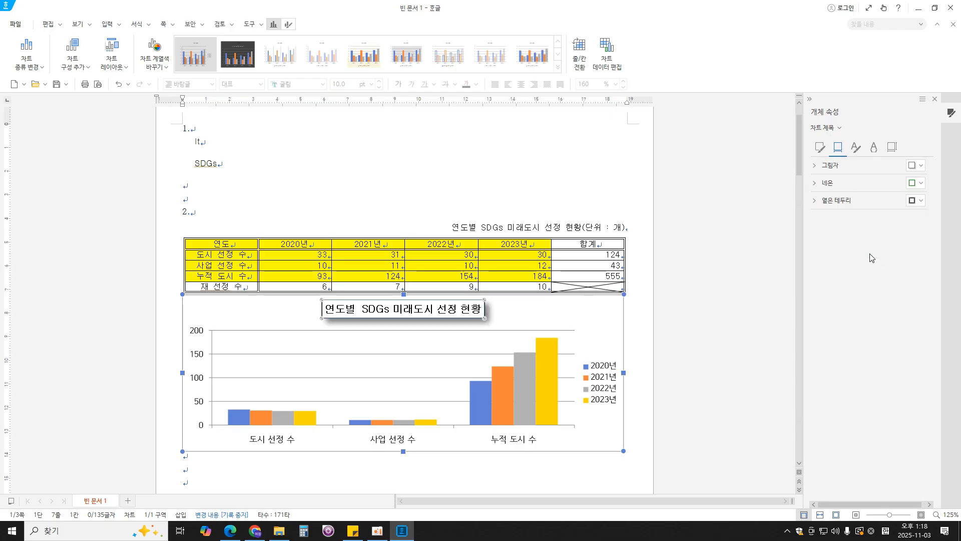
pyautogui.click(936, 100)
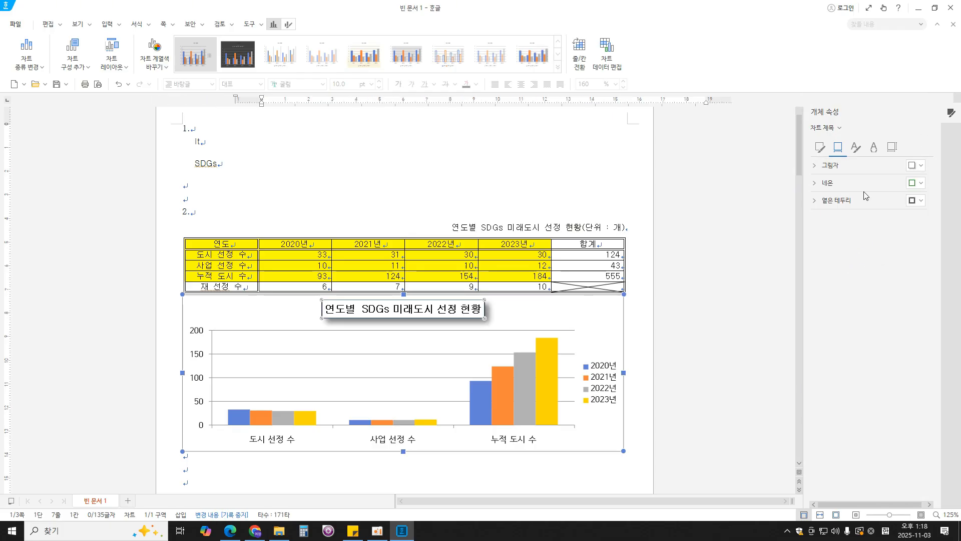
# - Review the exam PDF's font condition for non-title chart text, marking the legend, both axes' labels and the axis title on screen
pyautogui.click(230, 530)
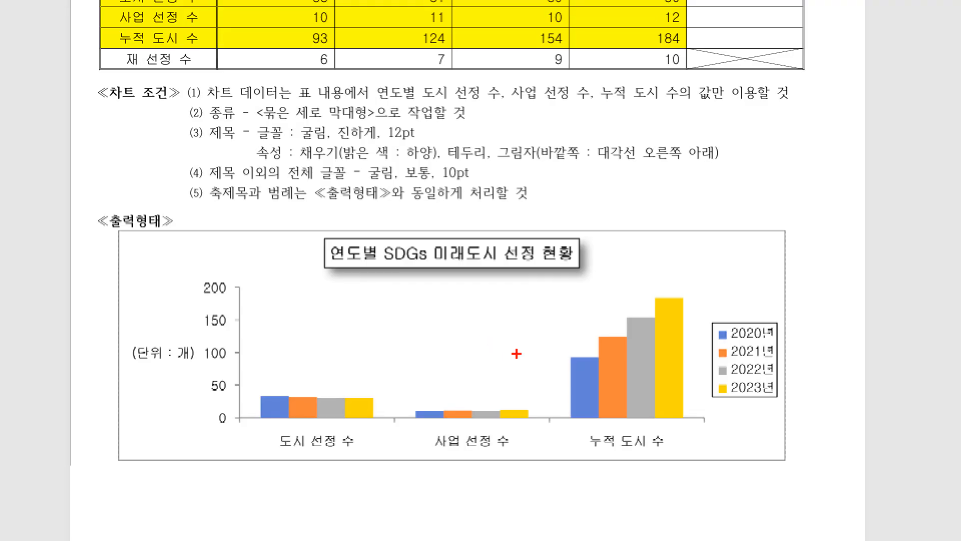
pyautogui.moveTo(768, 302); pyautogui.dragTo(790, 306)
pyautogui.moveTo(628, 425); pyautogui.dragTo(661, 425)
pyautogui.moveTo(208, 326)
pyautogui.mouseDown()
pyautogui.moveTo(213, 336)
pyautogui.moveTo(230, 329)
pyautogui.mouseUp()
pyautogui.moveTo(141, 339)
pyautogui.mouseDown()
pyautogui.moveTo(145, 348)
pyautogui.moveTo(168, 334)
pyautogui.mouseUp()
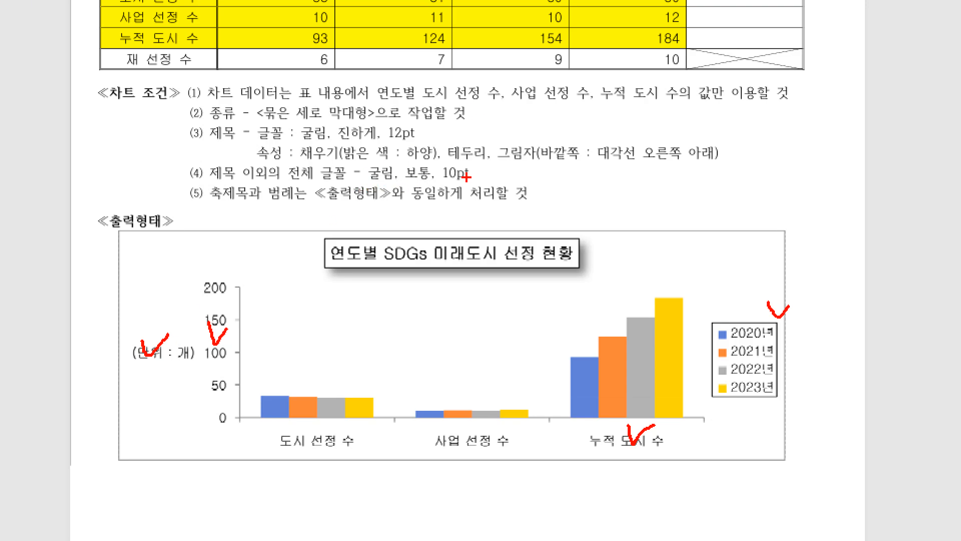
pyautogui.press('Escape')
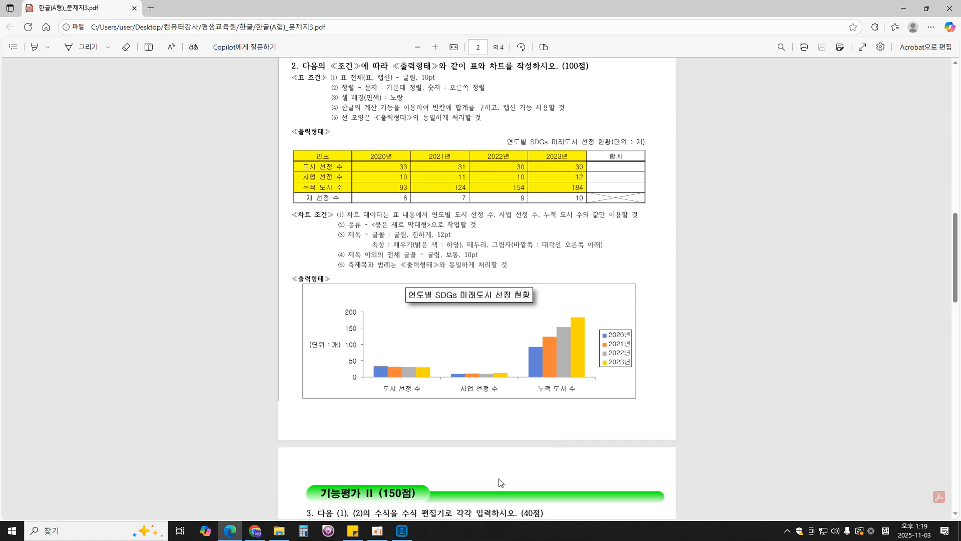
# - Return to Hangul and set the chart legend's Korean and English fonts to 굴림
pyautogui.click(402, 531)
pyautogui.click(686, 402)
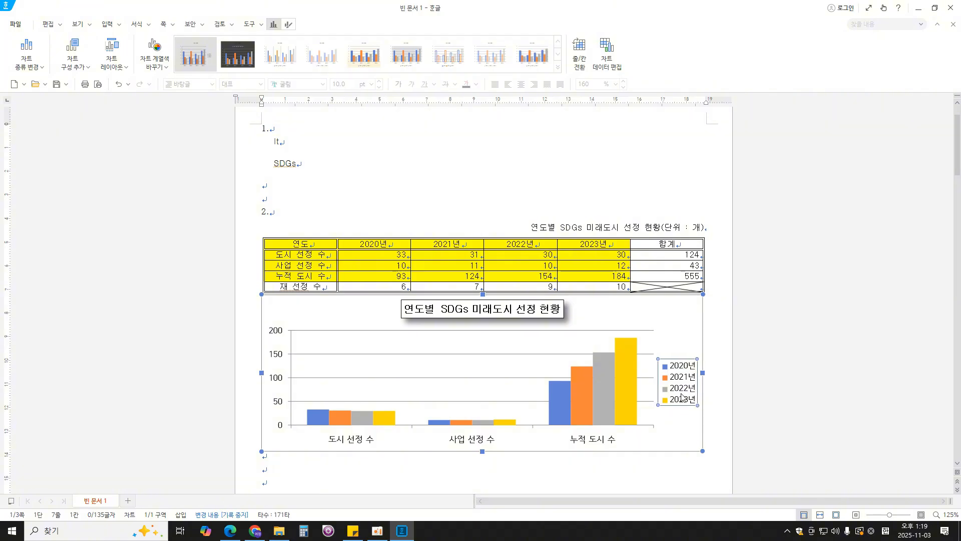
pyautogui.rightClick(682, 396)
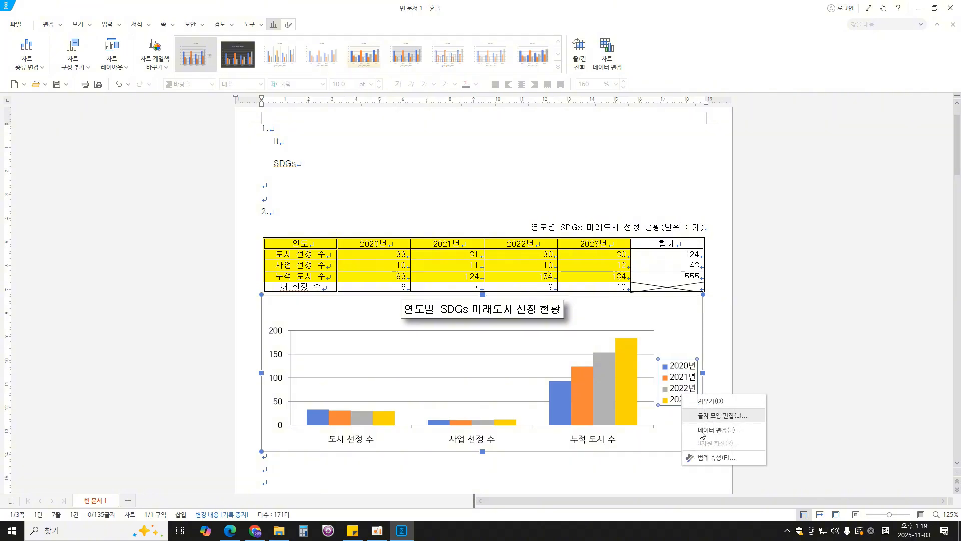
pyautogui.click(731, 419)
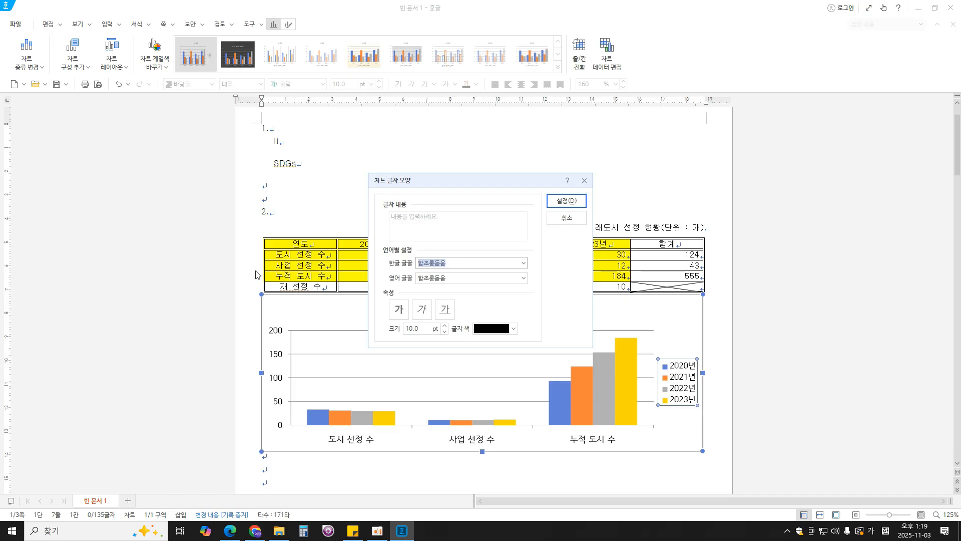
pyautogui.write('굴림')
pyautogui.press('Return')
pyautogui.press('Tab')
pyautogui.write('굴림')
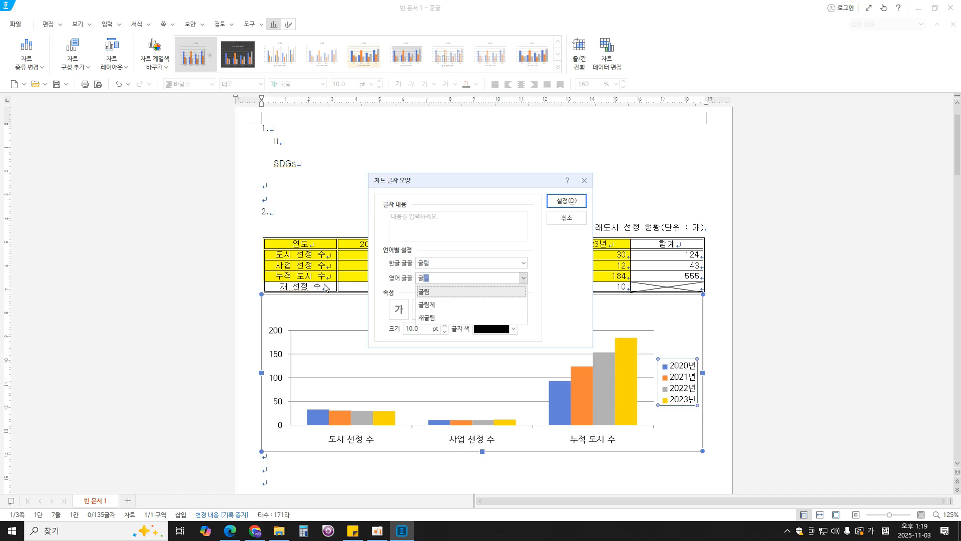
pyautogui.press('Return')
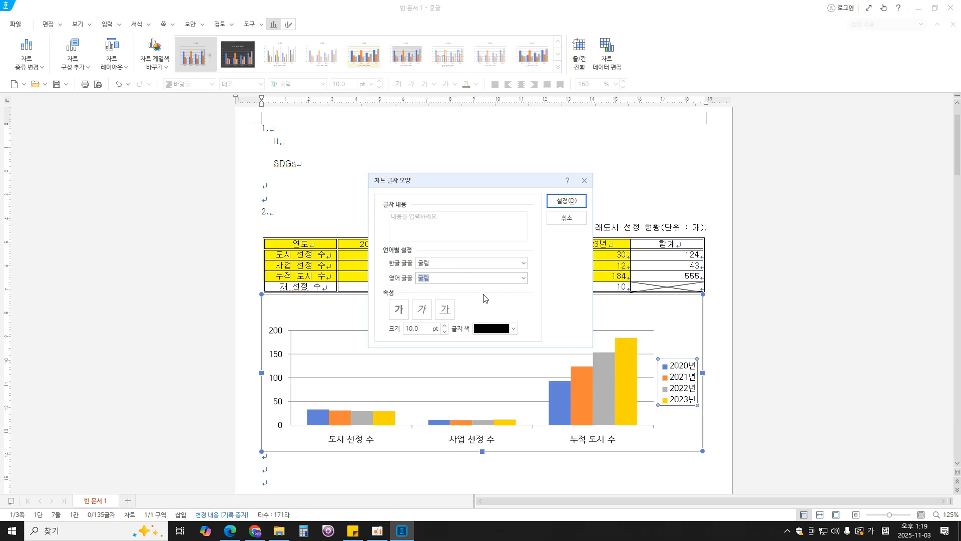
pyautogui.click(398, 314)
pyautogui.click(565, 200)
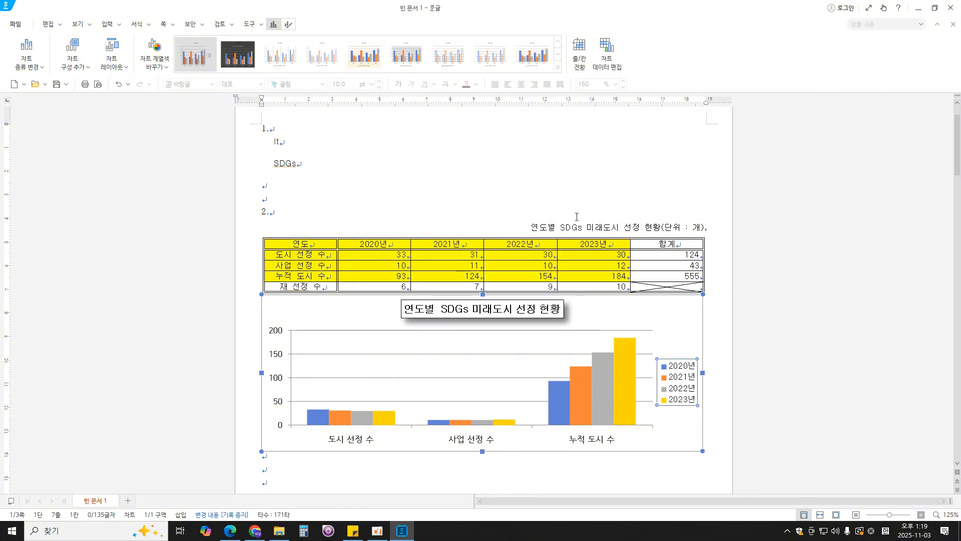
# - Set the Korean and English fonts of the chart's horizontal category axis to 굴림
pyautogui.click(598, 438)
pyautogui.rightClick(601, 423)
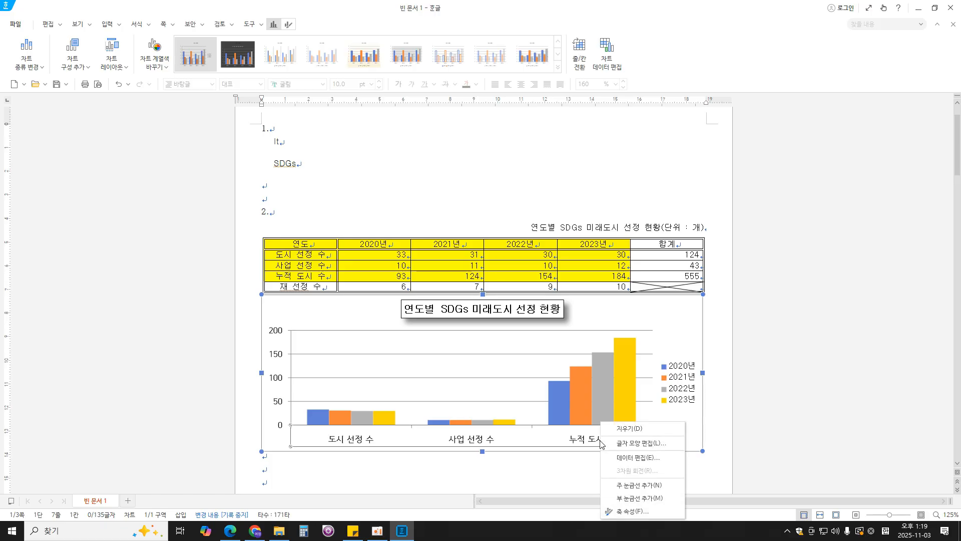
pyautogui.click(625, 444)
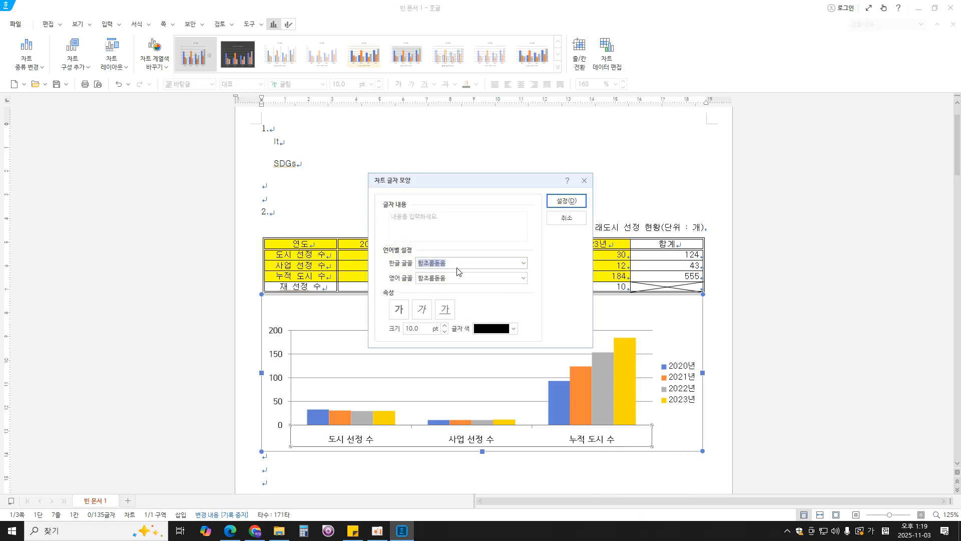
pyautogui.write('굴림')
pyautogui.press('Tab')
pyautogui.write('굴림')
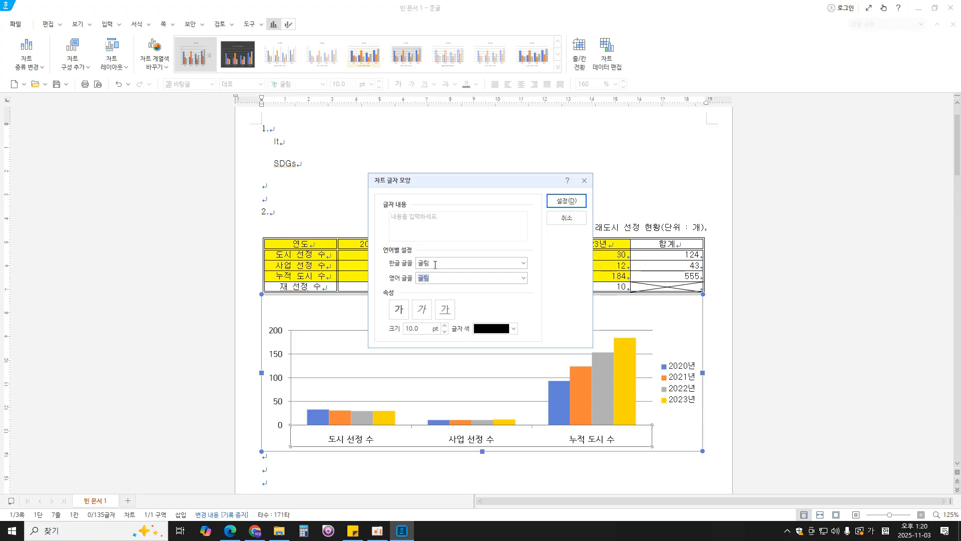
pyautogui.click(562, 202)
# - Set the Korean and English fonts of the chart's vertical value axis to 굴림
pyautogui.click(281, 403)
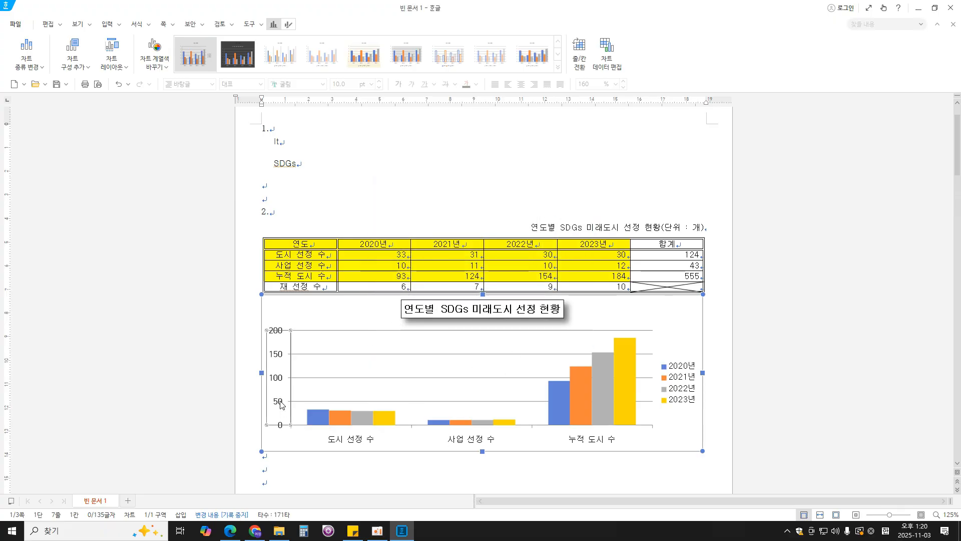
pyautogui.rightClick(281, 403)
pyautogui.click(306, 423)
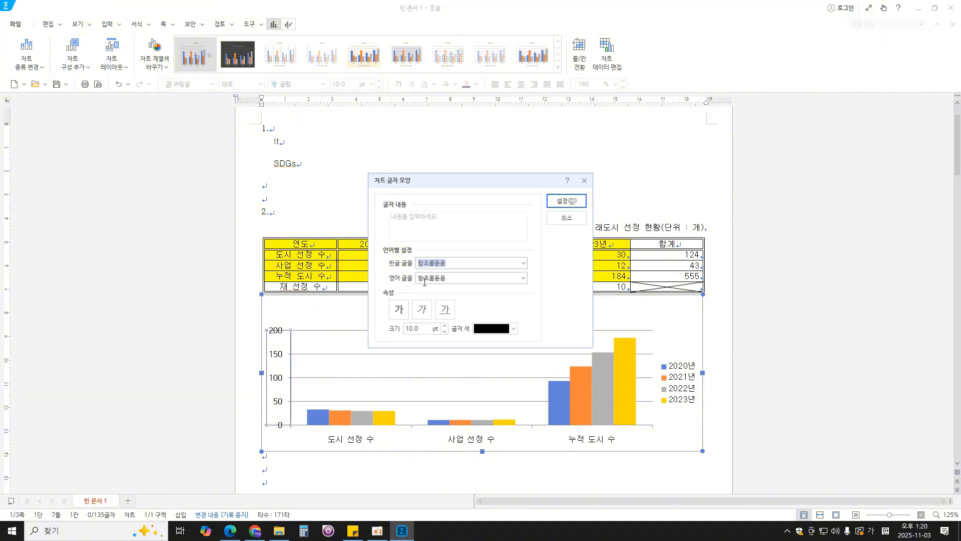
pyautogui.write('굴림')
pyautogui.press('Return')
pyautogui.click(445, 276)
pyautogui.write('굴림')
pyautogui.press('Return')
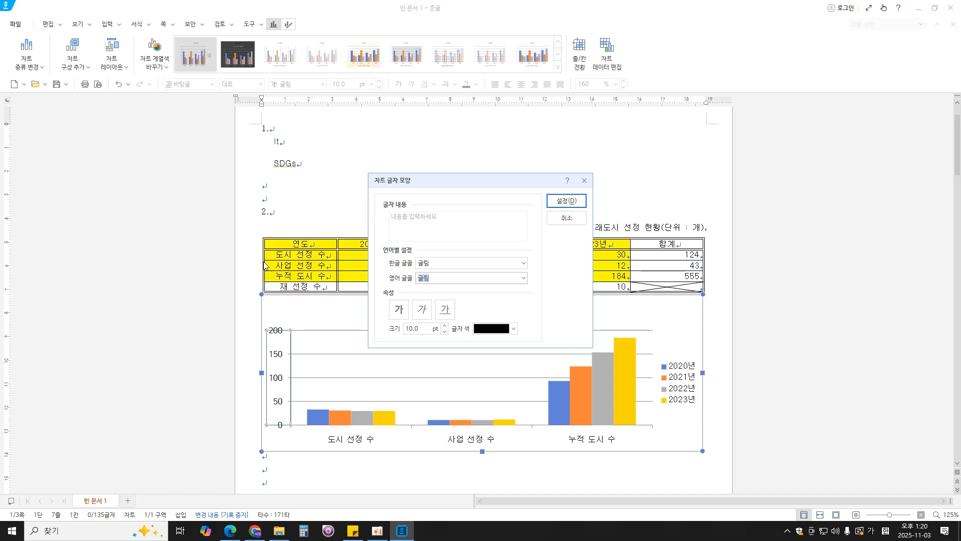
pyautogui.click(559, 201)
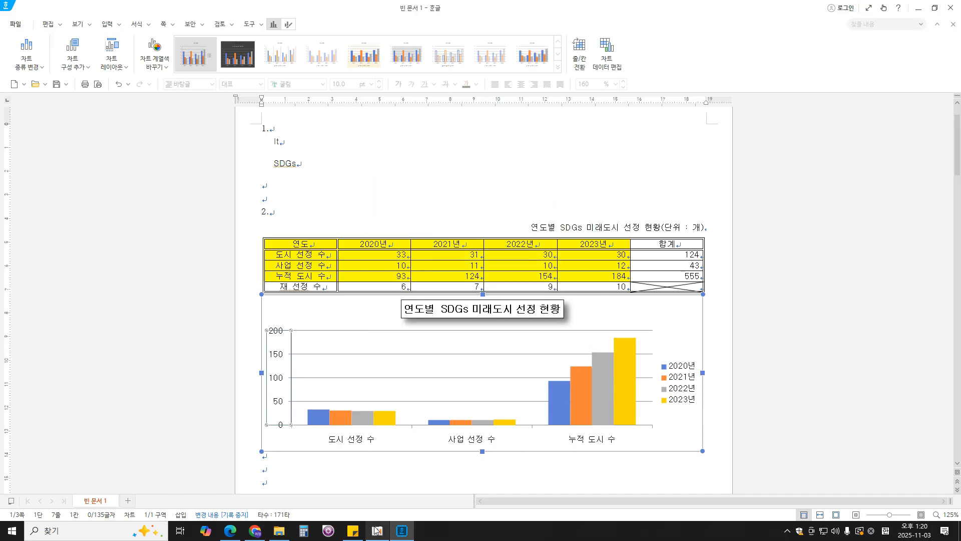
# - Check the required output in the exam PDF and add a primary vertical axis title (기본 세로) to the Hangul chart
pyautogui.click(230, 531)
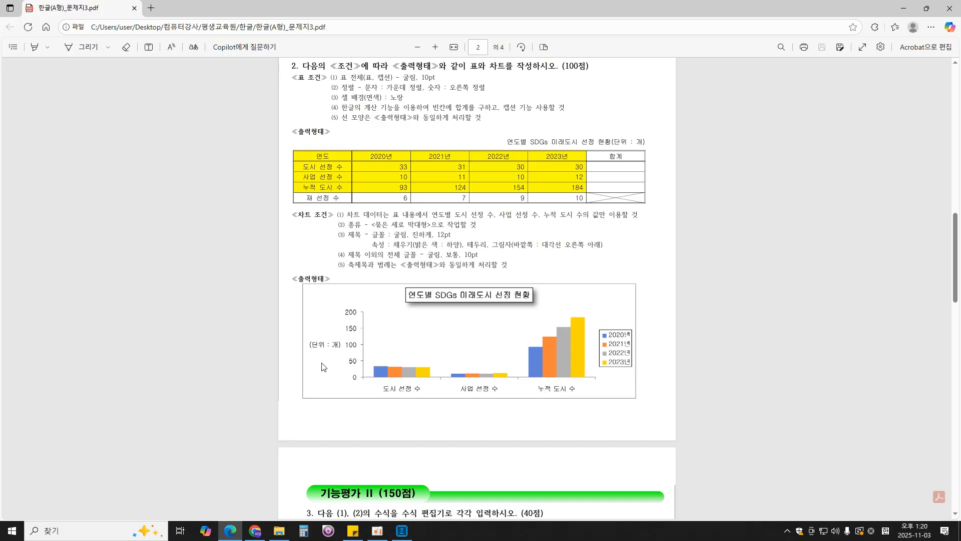
pyautogui.click(402, 530)
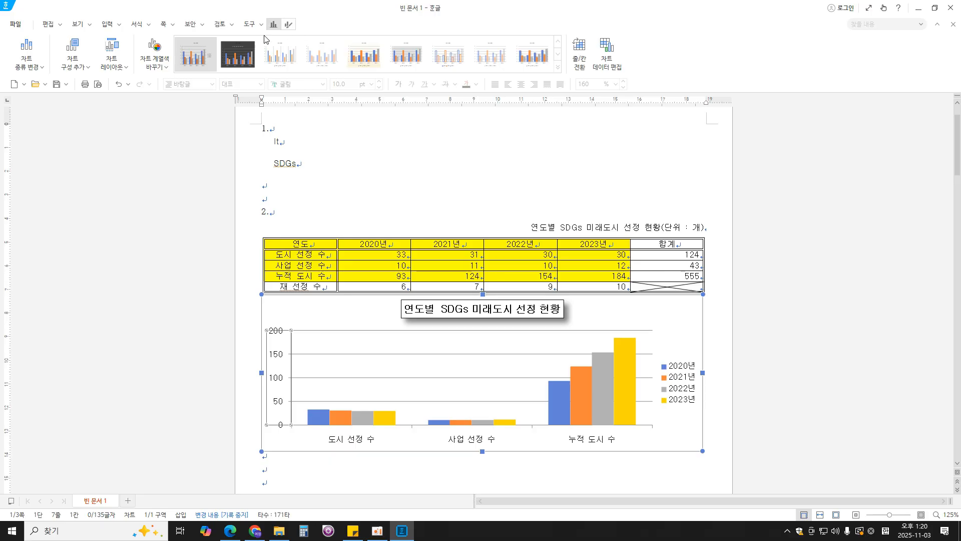
pyautogui.click(77, 62)
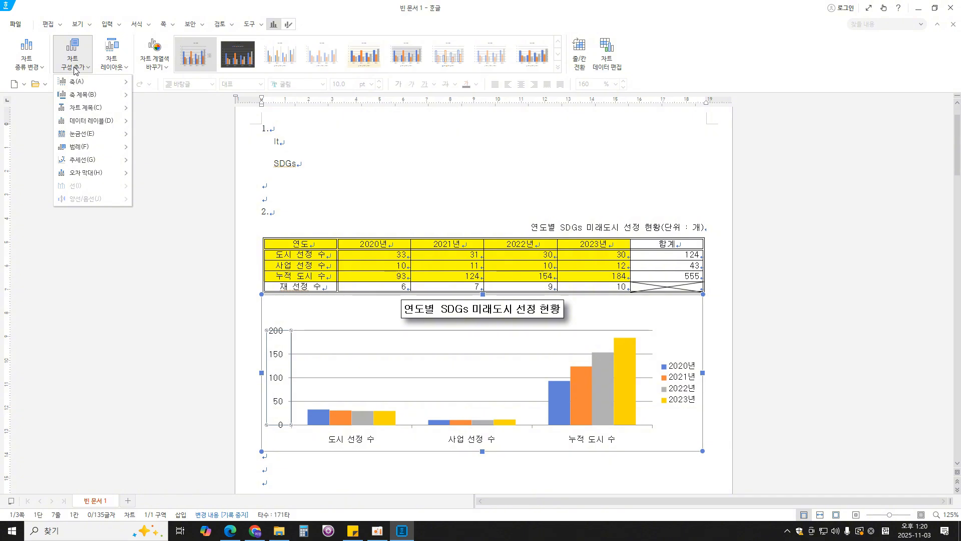
pyautogui.moveTo(88, 100)
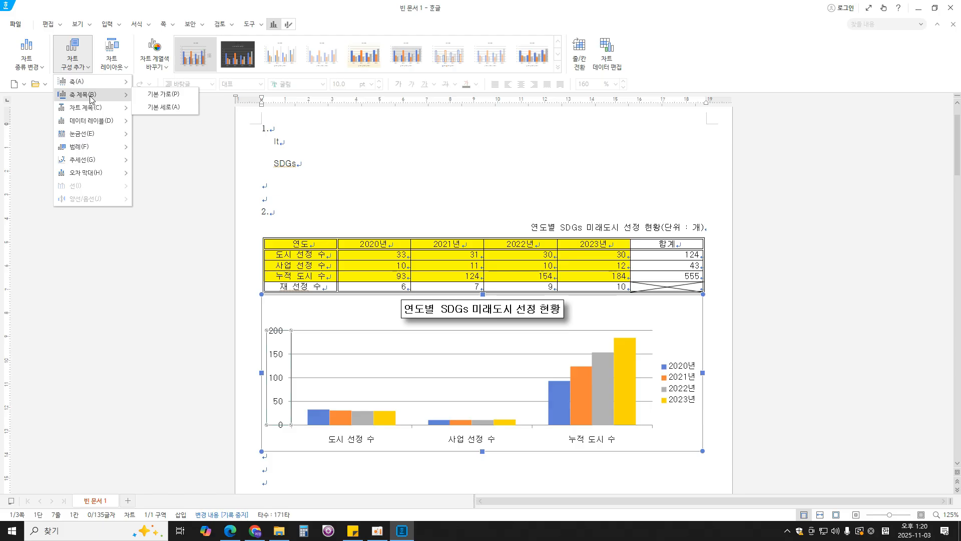
pyautogui.click(181, 108)
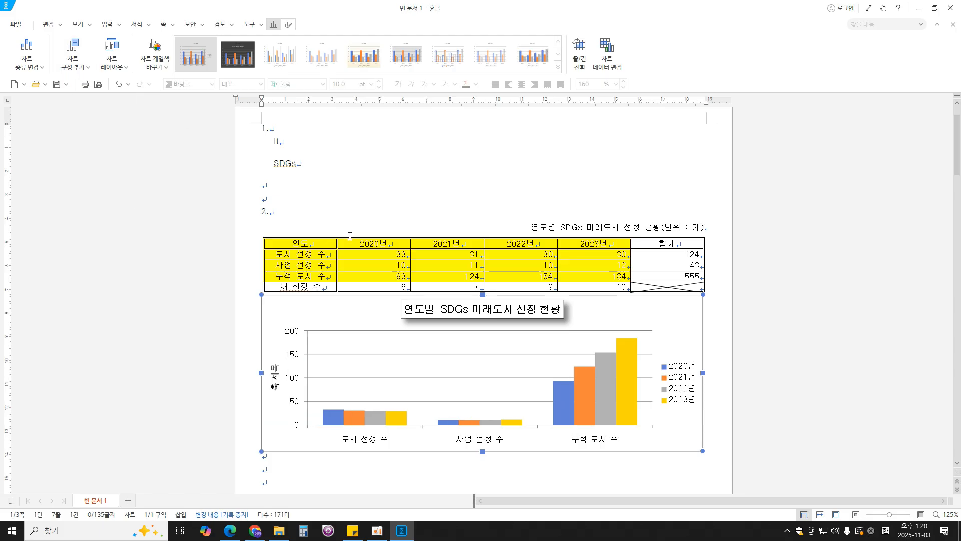
# - Replace the chart's vertical axis title text with "(단위 : 개)"
pyautogui.click(275, 380)
pyautogui.rightClick(273, 376)
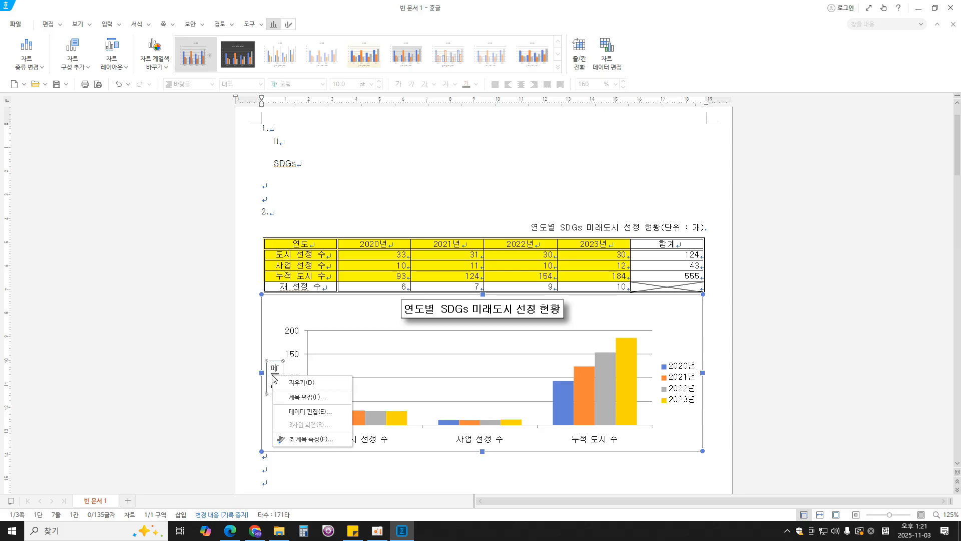
pyautogui.click(304, 398)
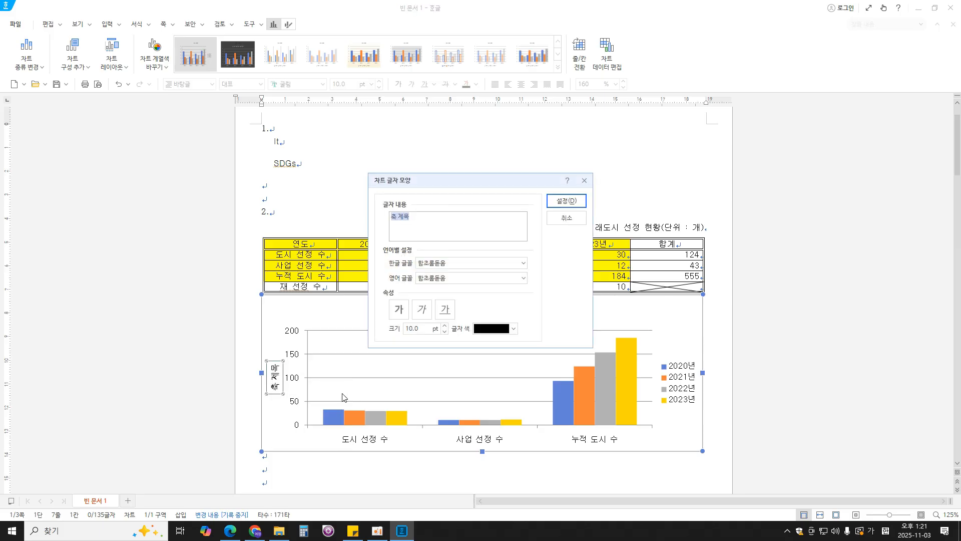
pyautogui.press('BackSpace')
pyautogui.write('(단위 : 개)')
# - Set the vertical axis title's Korean and English fonts to 굴림 and apply the changes
pyautogui.press('Tab')
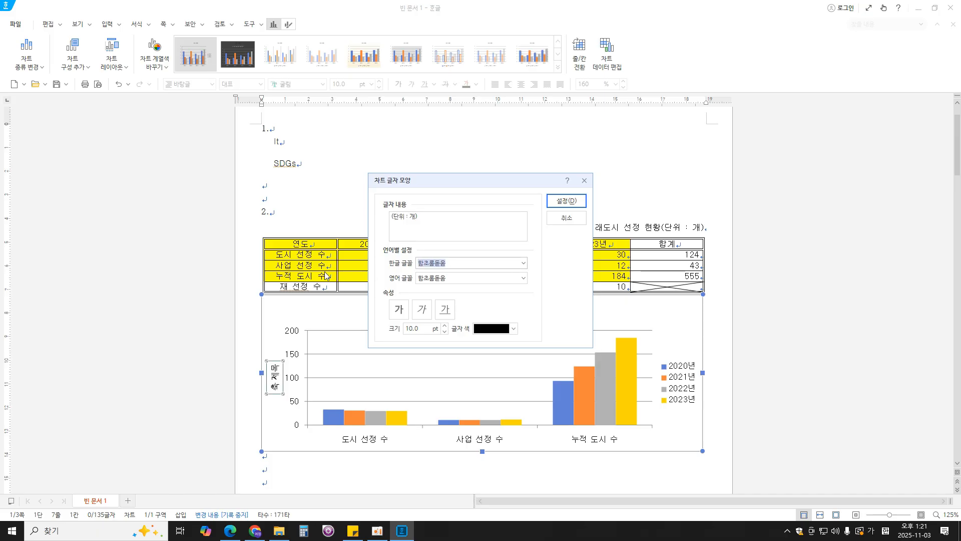
pyautogui.write('굴림')
pyautogui.click(433, 277)
pyautogui.write('굴림')
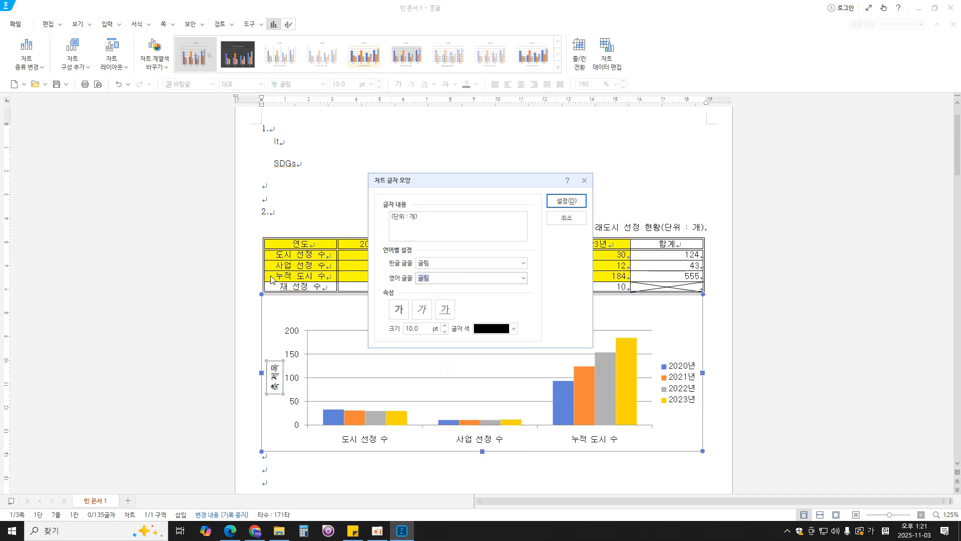
pyautogui.click(566, 201)
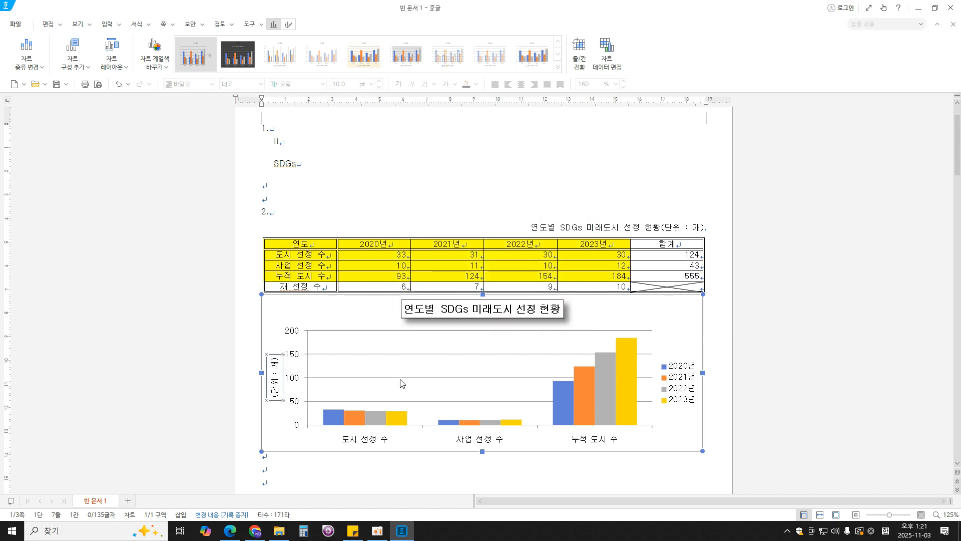
# - Set the vertical axis title's text direction (글자 방향) to 가로 in its properties
pyautogui.rightClick(276, 389)
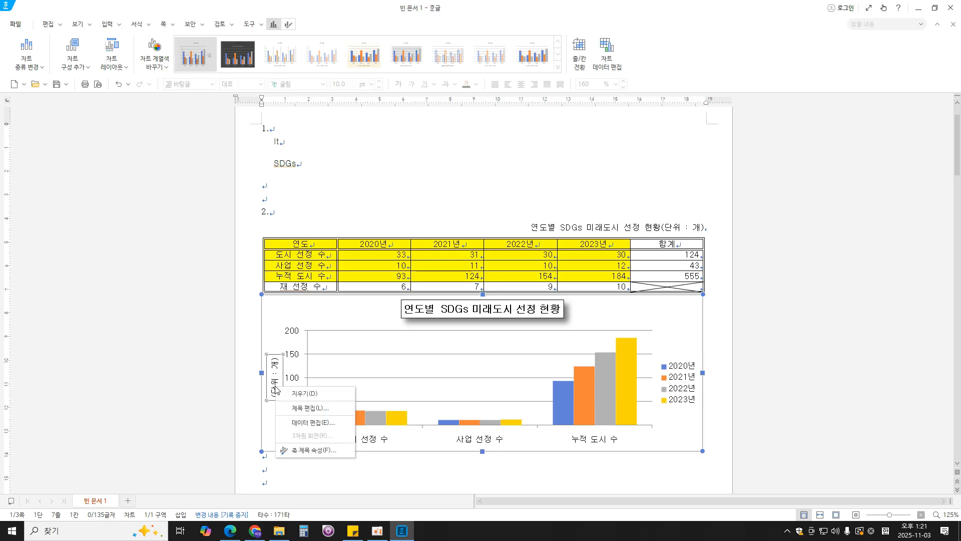
pyautogui.click(314, 450)
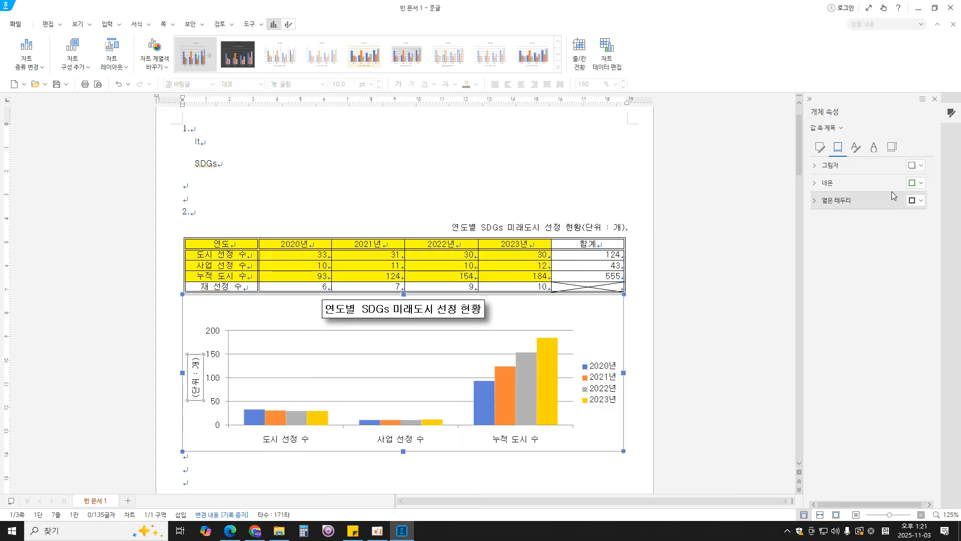
pyautogui.click(892, 147)
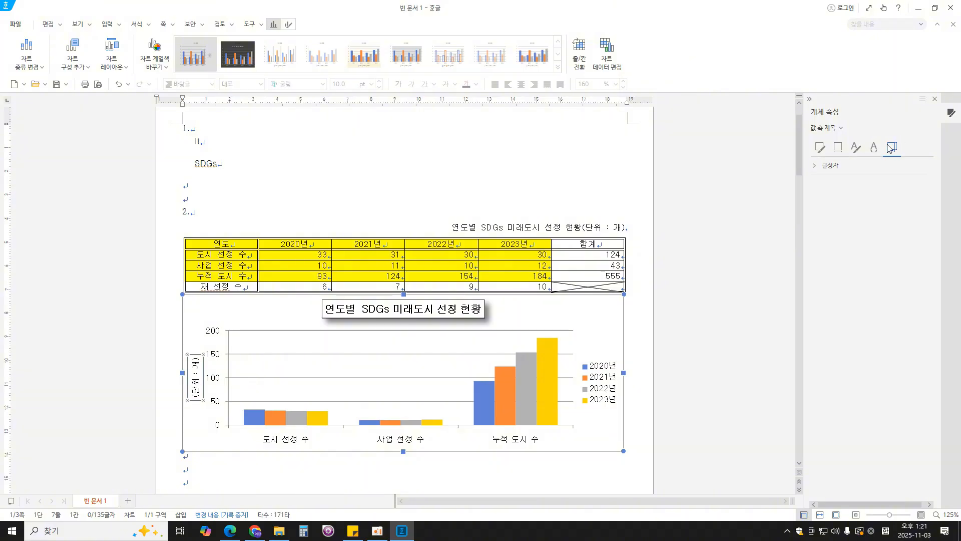
pyautogui.click(840, 168)
pyautogui.click(901, 185)
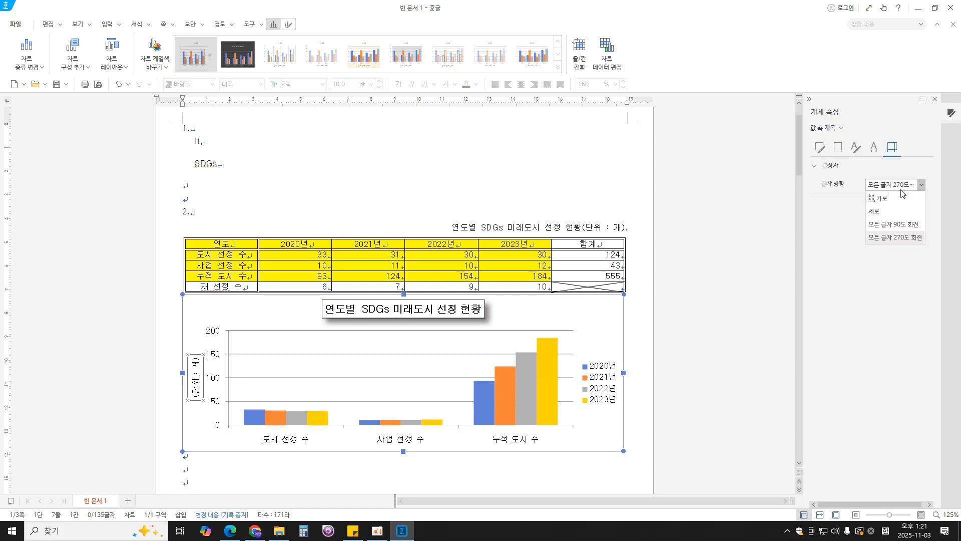
pyautogui.click(896, 199)
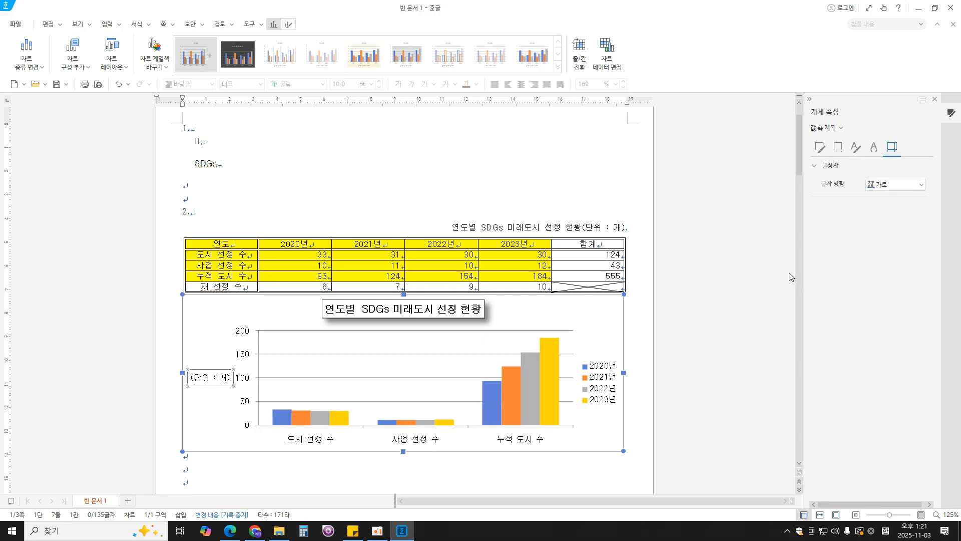
pyautogui.click(934, 99)
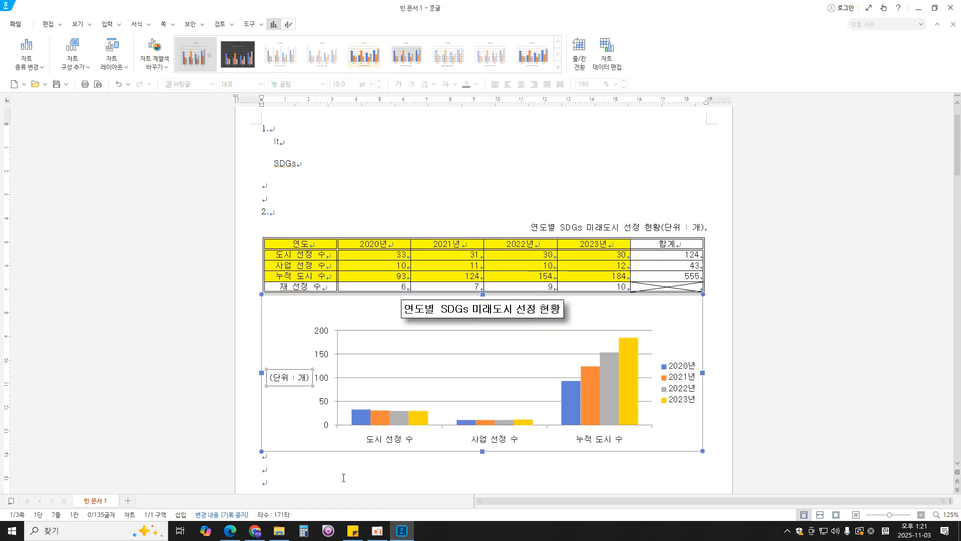
# - Check the chart's required output in the exam PDF and give the Hangul chart's legend a black border line
pyautogui.click(230, 531)
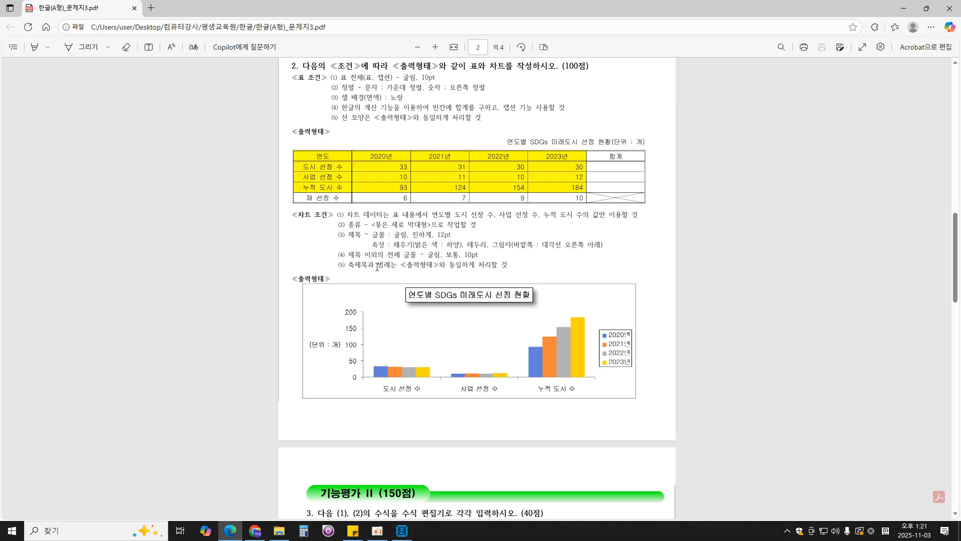
pyautogui.click(402, 531)
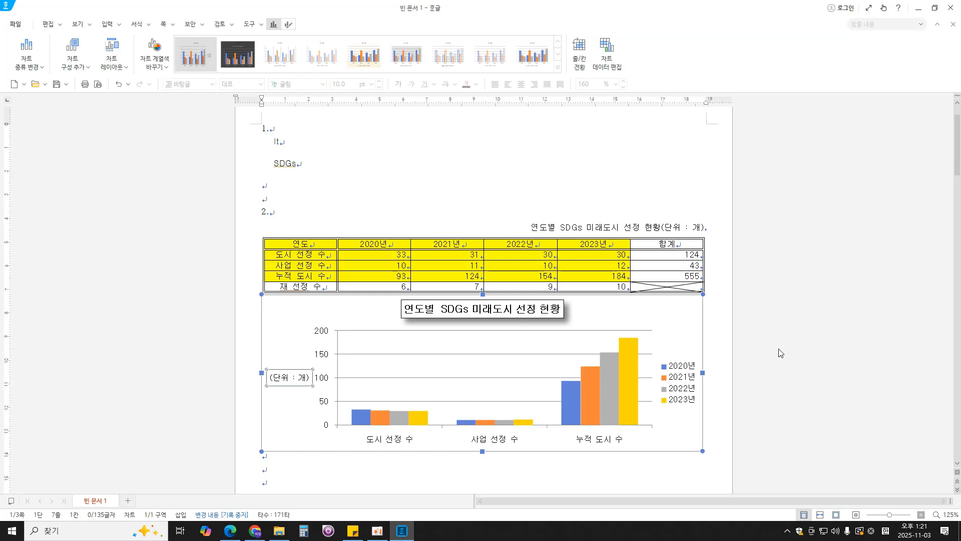
pyautogui.click(694, 394)
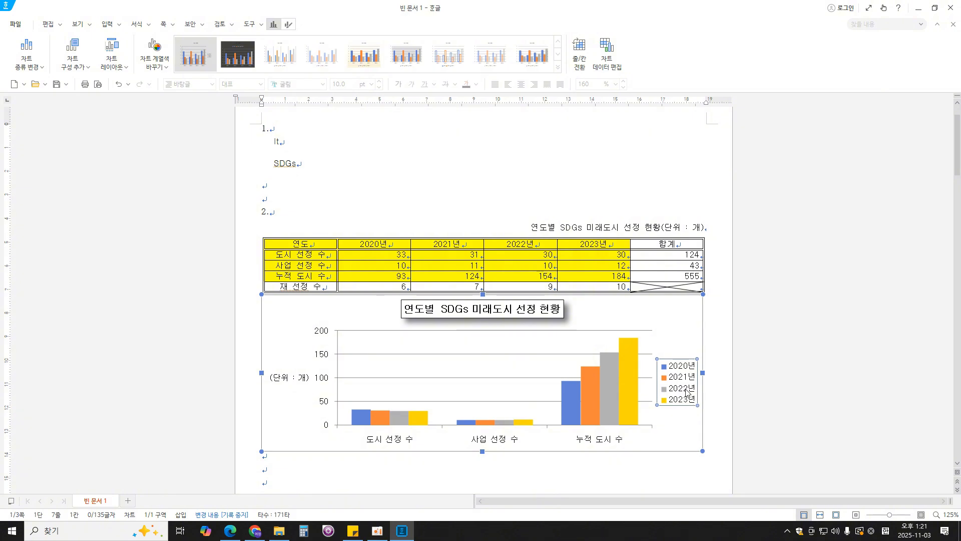
pyautogui.click(701, 453)
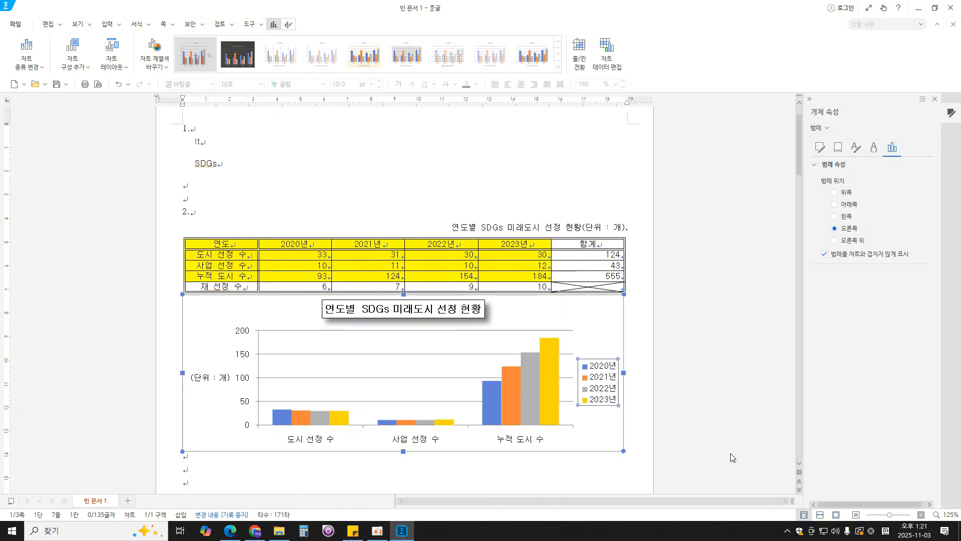
pyautogui.click(821, 147)
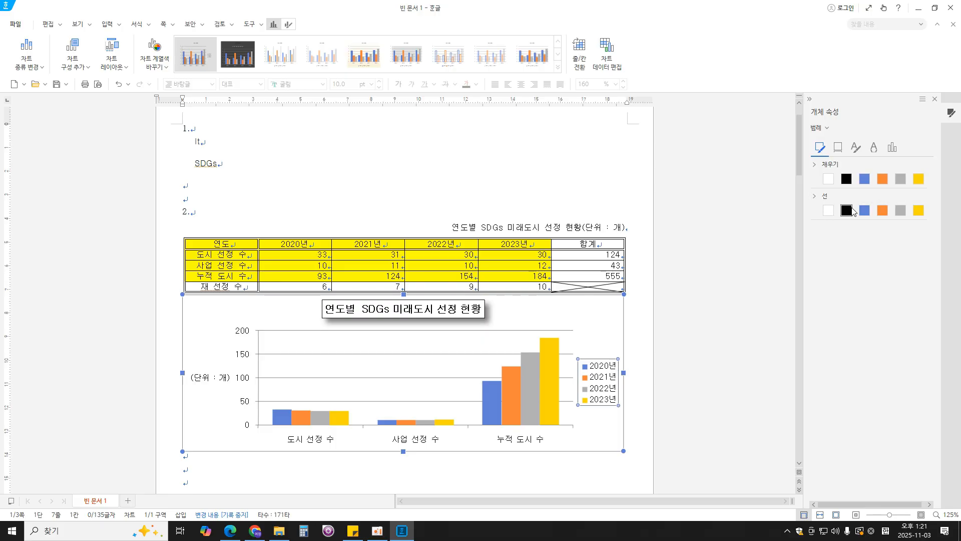
pyautogui.click(846, 210)
pyautogui.click(612, 457)
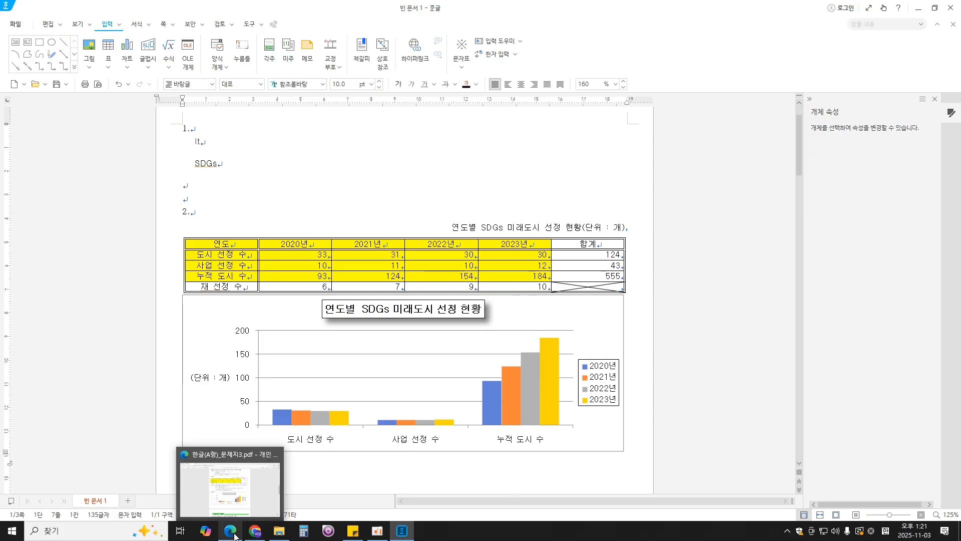
# - Compare the chart with the exam PDF's output and delete the value axis's major gridlines in Hangul
pyautogui.click(239, 516)
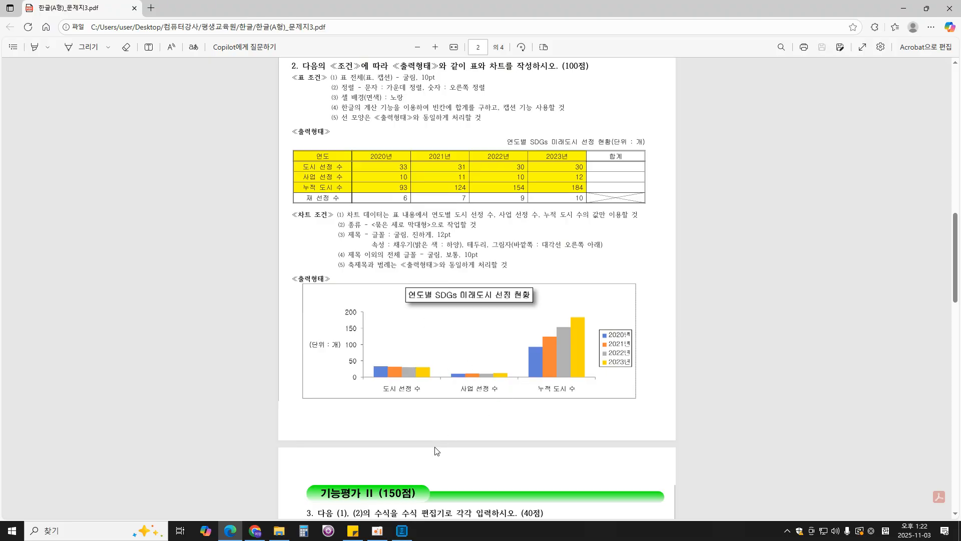
pyautogui.click(402, 531)
pyautogui.click(485, 354)
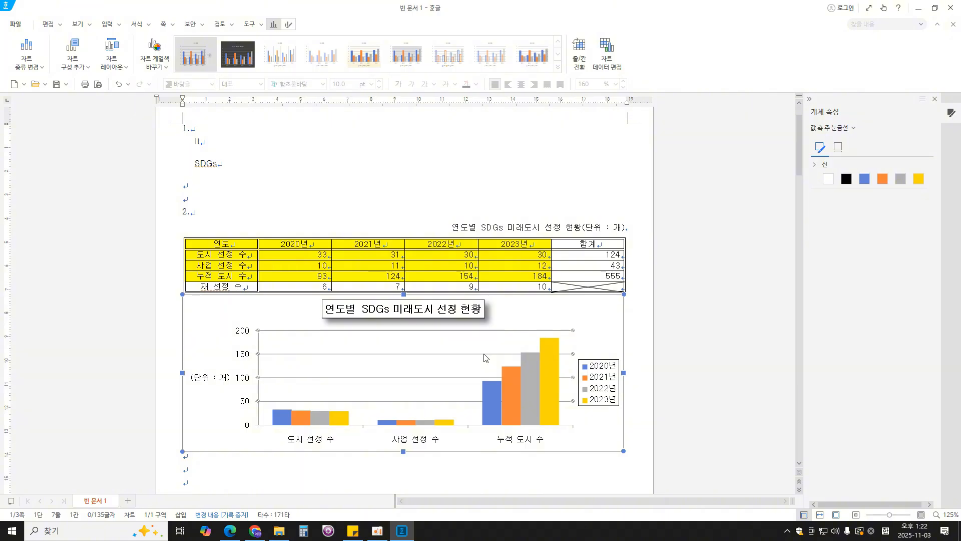
pyautogui.press('Delete')
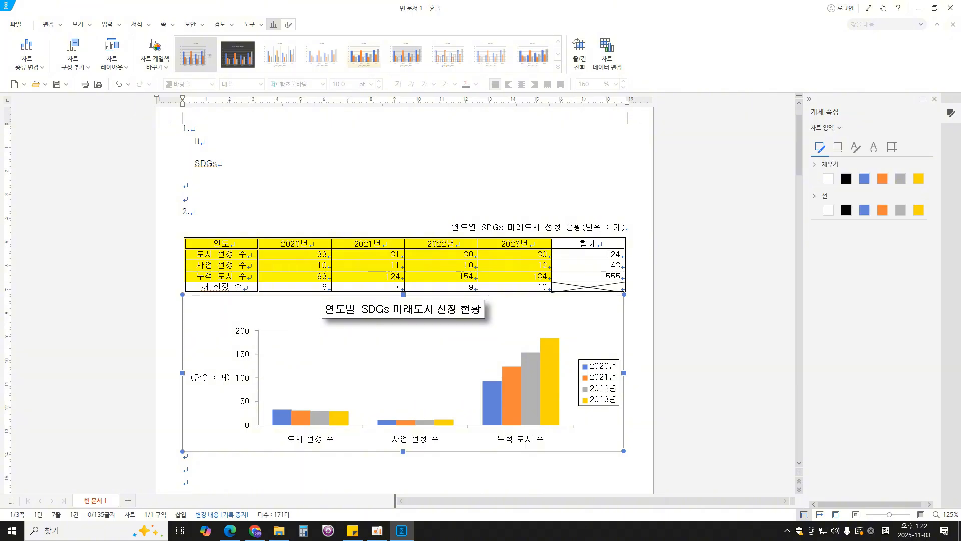
pyautogui.click(827, 200)
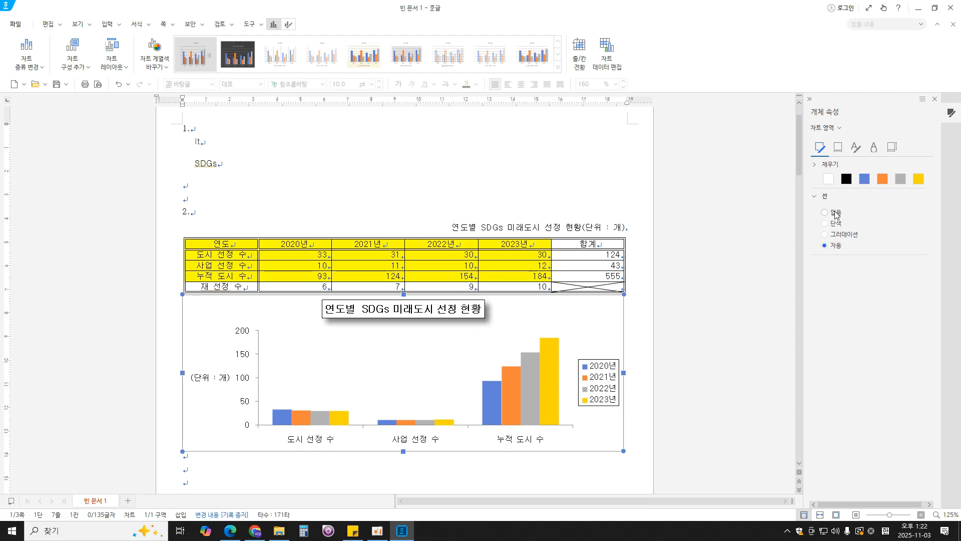
pyautogui.click(704, 326)
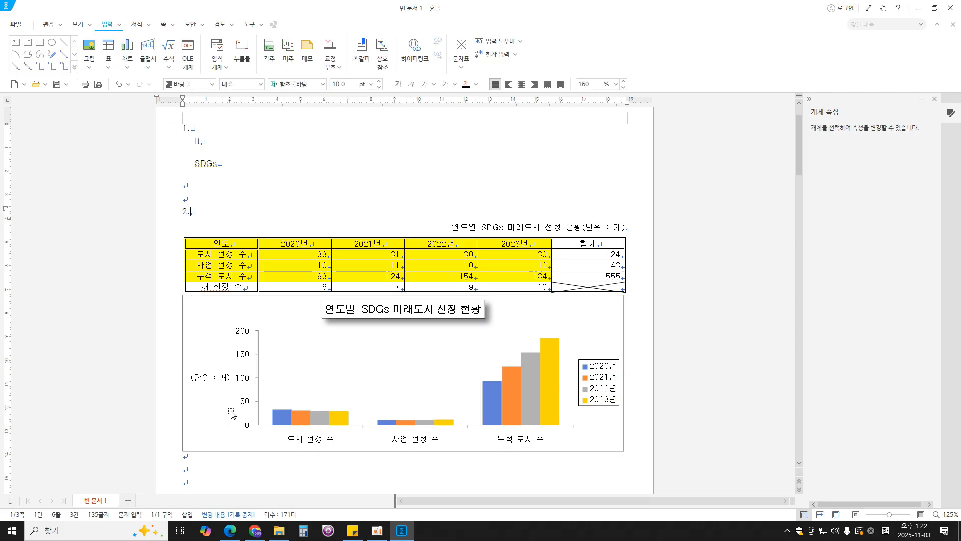
# - Fix the chart's vertical value axis bounds at 최솟값 0 and 최댓값 200 in the axis properties
pyautogui.click(243, 332)
pyautogui.click(243, 333)
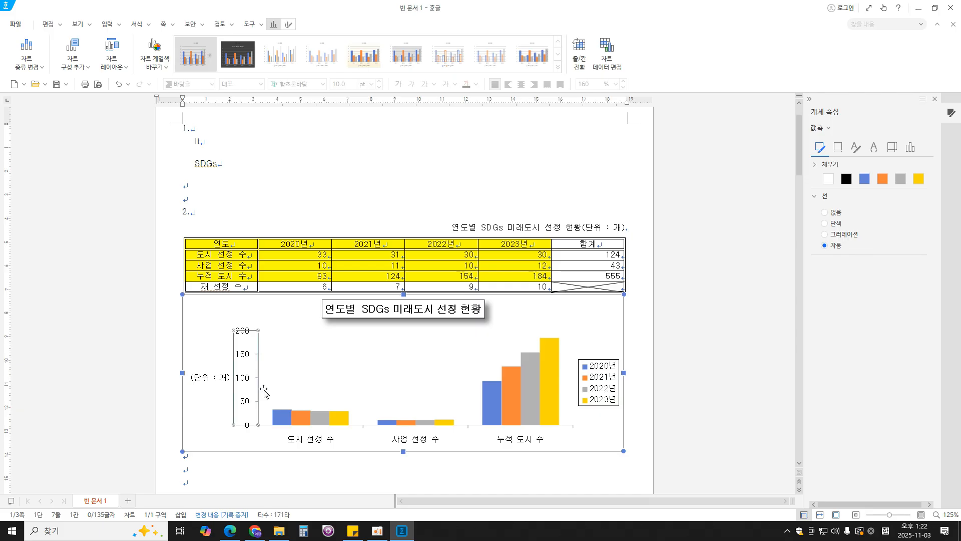
pyautogui.click(694, 378)
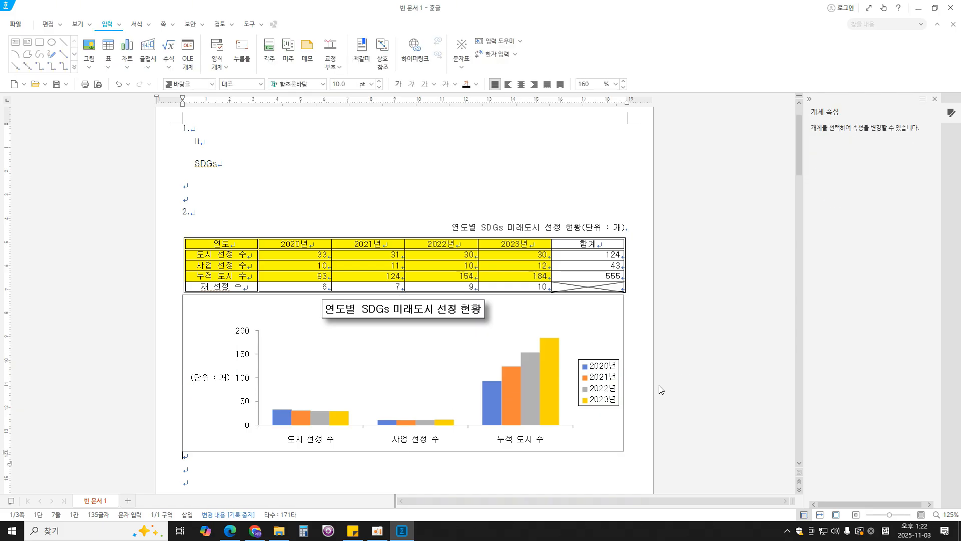
pyautogui.click(246, 403)
pyautogui.click(245, 403)
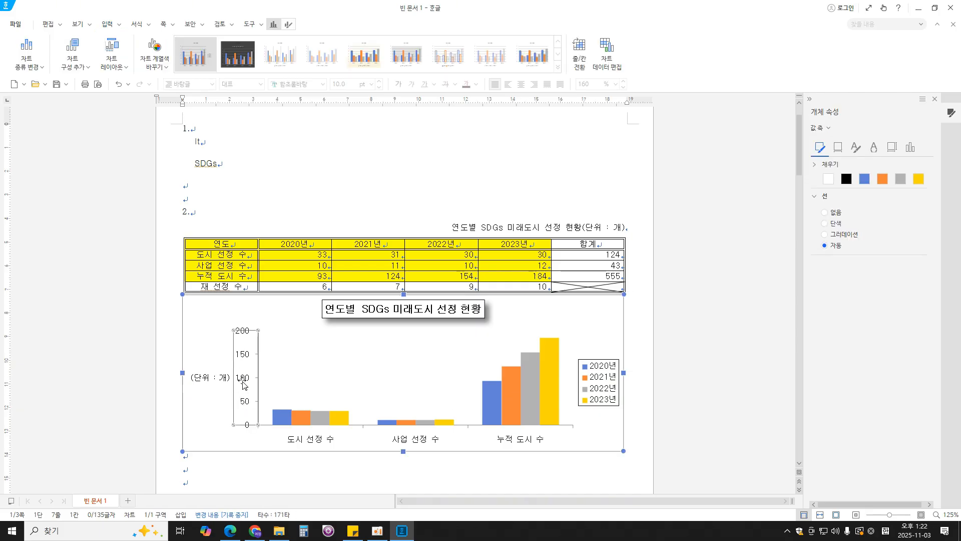
pyautogui.rightClick(243, 381)
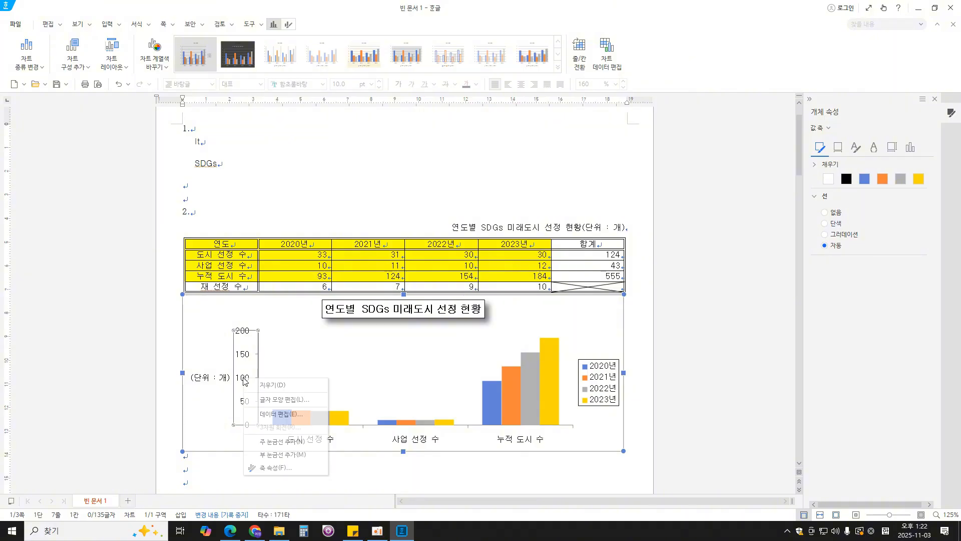
pyautogui.click(268, 467)
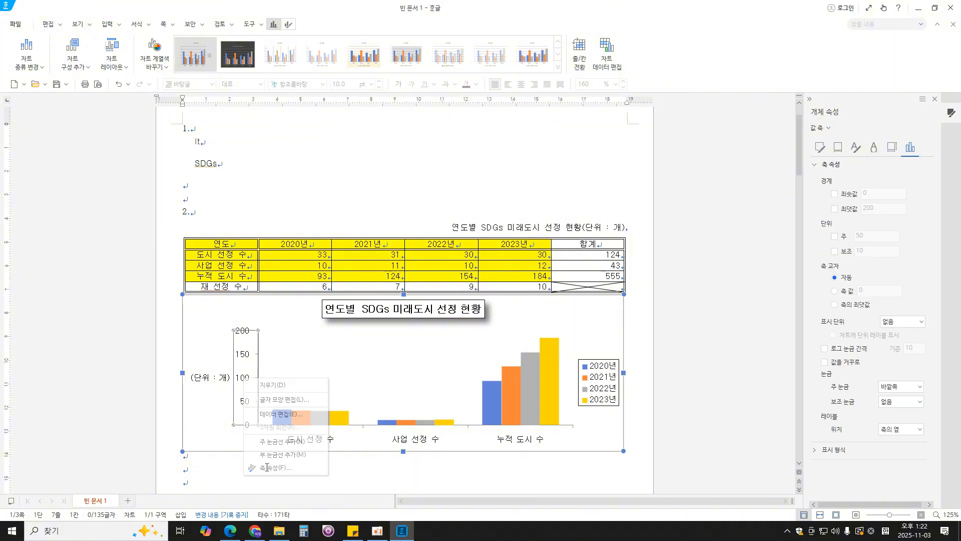
pyautogui.click(855, 194)
pyautogui.click(834, 208)
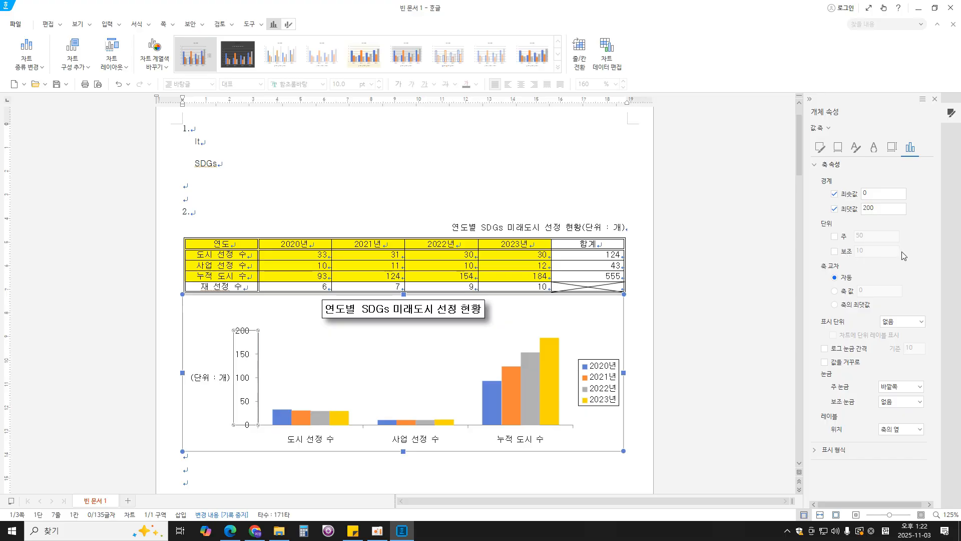
# - Enable the value axis's minor unit (보조) and set it to 49.999
pyautogui.click(834, 251)
pyautogui.doubleClick(858, 251)
pyautogui.write('49.999')
# - Set the value axis's major tick marks (주 눈금) to 없음 and minor tick marks (보조 눈금) to 바깥쪽
pyautogui.click(919, 387)
pyautogui.click(899, 398)
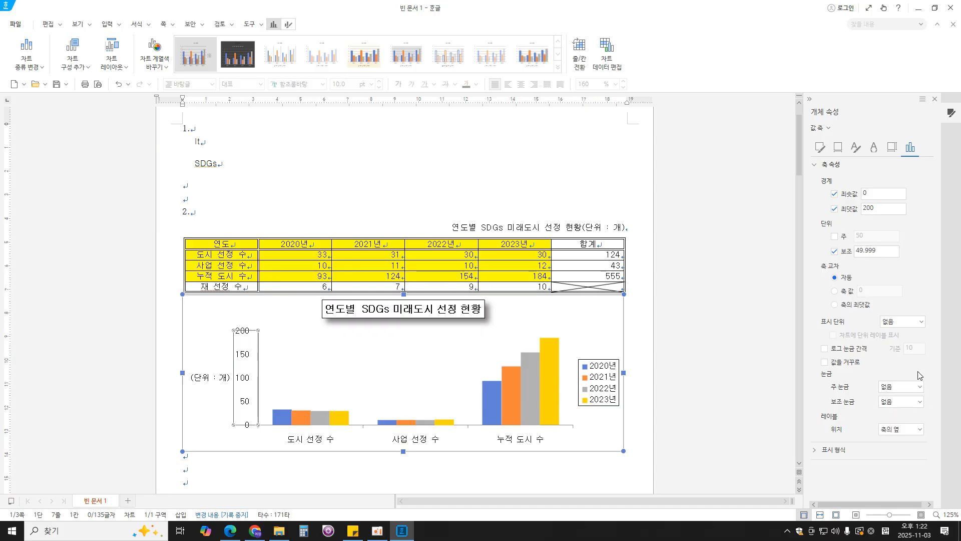
pyautogui.click(919, 402)
pyautogui.click(910, 441)
pyautogui.click(938, 105)
pyautogui.click(785, 364)
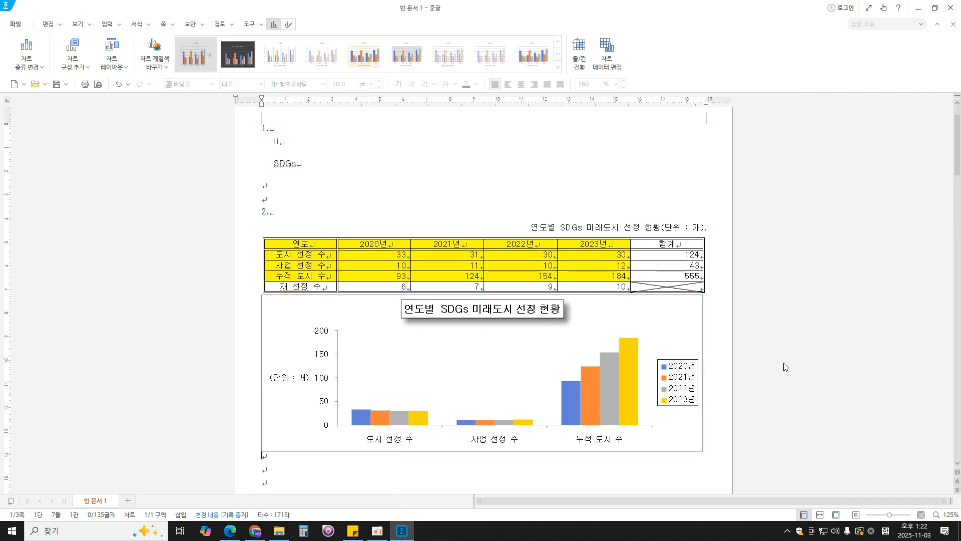
# - Review question 3's equations in the exam PDF and place the cursor on the blank line below "3." in the Hangul document
pyautogui.scroll(-5, 797, 414)
pyautogui.scroll(-10, 798, 414)
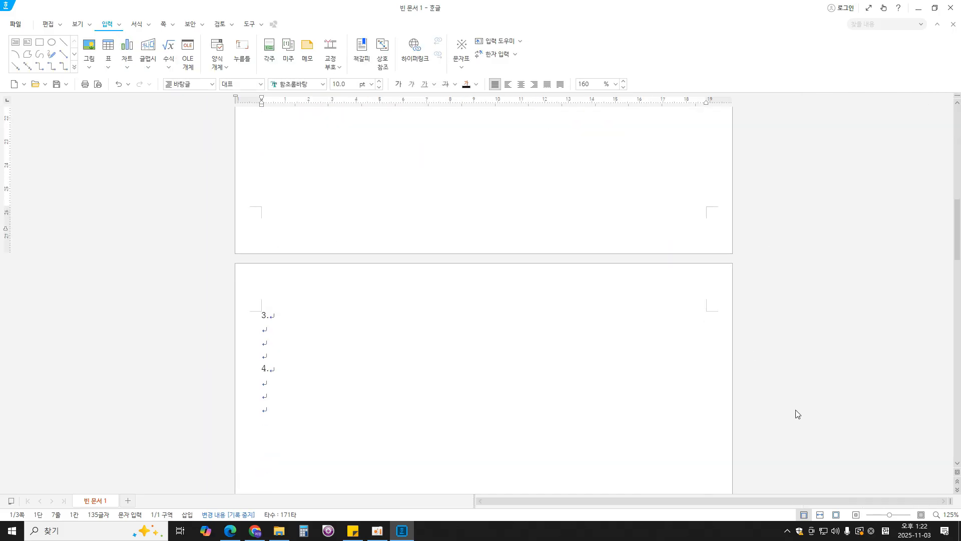
pyautogui.click(230, 531)
pyautogui.scroll(-5, 420, 356)
pyautogui.scroll(-4, 420, 356)
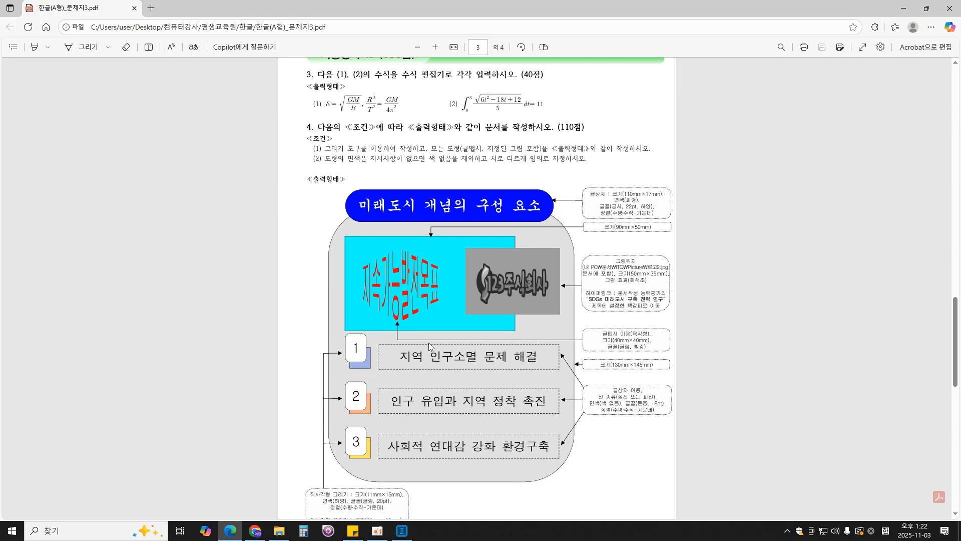
pyautogui.scroll(1, 429, 343)
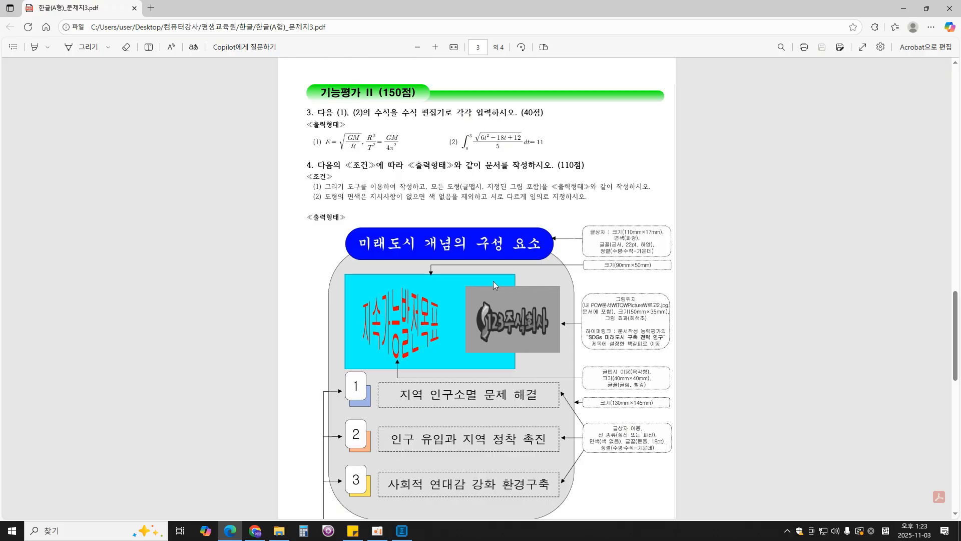
pyautogui.click(402, 530)
pyautogui.click(276, 297)
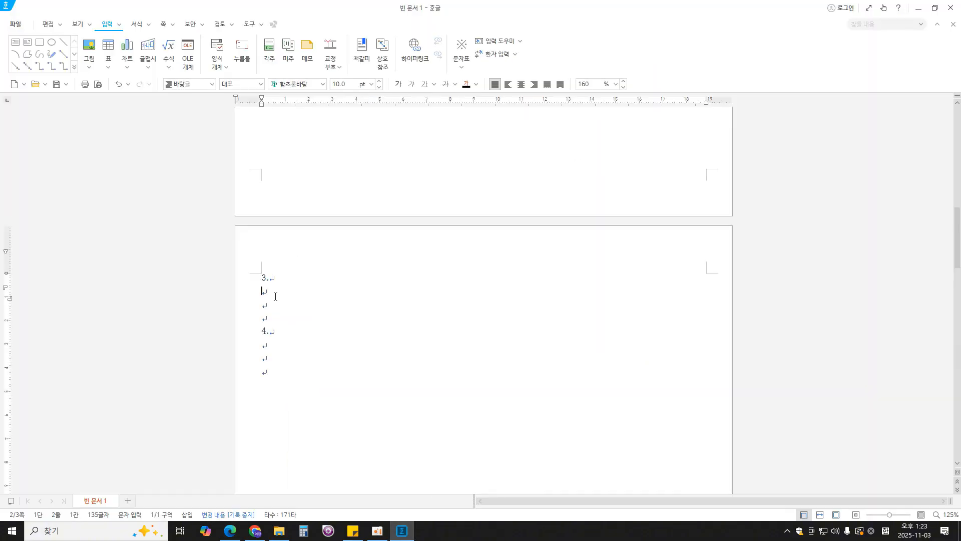
# - Enter the label "(1)" on the line below "3." and open the equation editor for a new equation beside it
pyautogui.write('(1)')
pyautogui.click(168, 48)
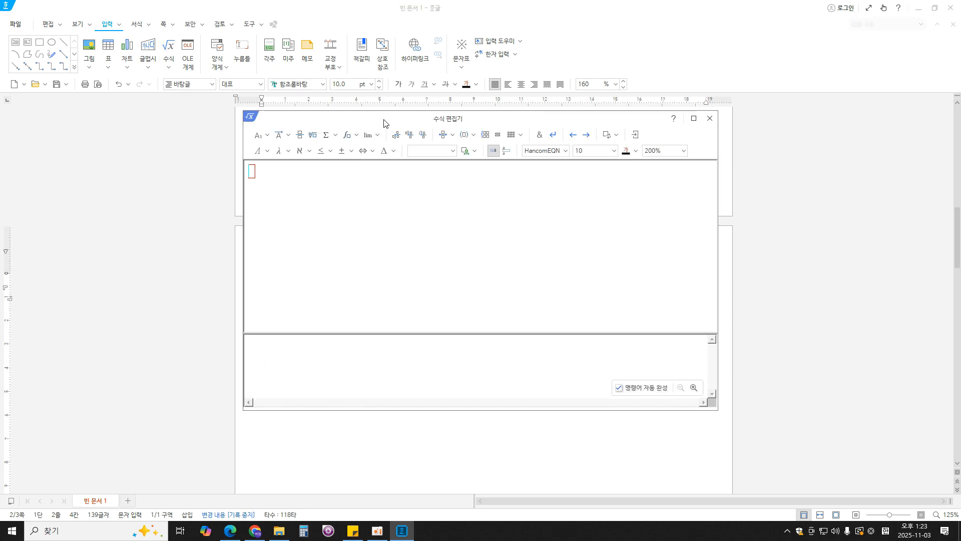
pyautogui.moveTo(403, 119); pyautogui.dragTo(513, 107)
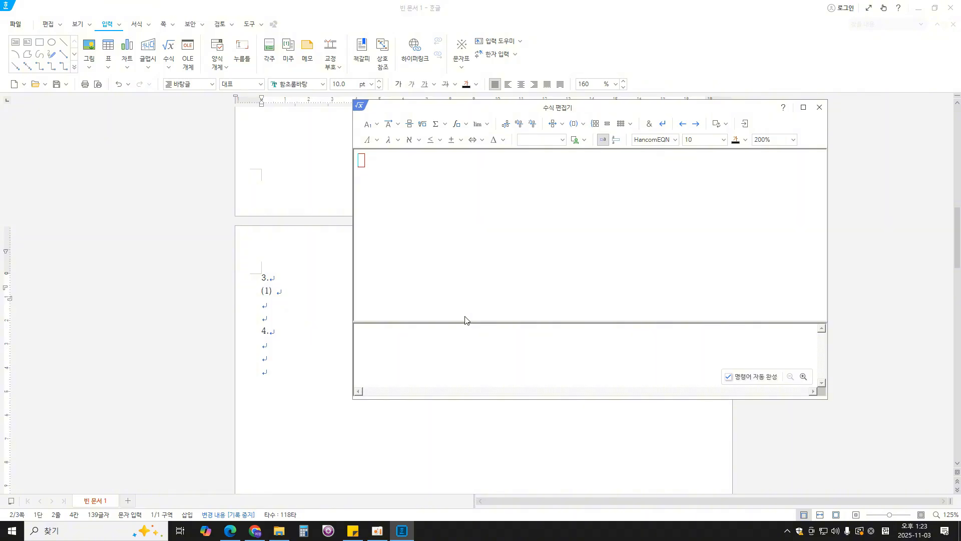
# - Begin the equation with E = followed by a square root containing the fraction GM over R
pyautogui.write('E=')
pyautogui.click(422, 124)
pyautogui.click(409, 123)
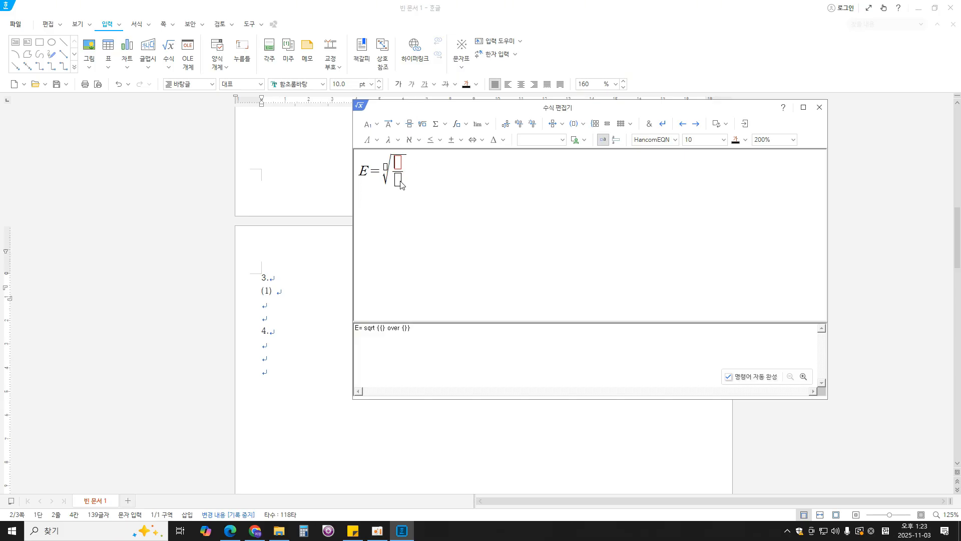
pyautogui.write('R')
pyautogui.click(400, 162)
pyautogui.write('GM')
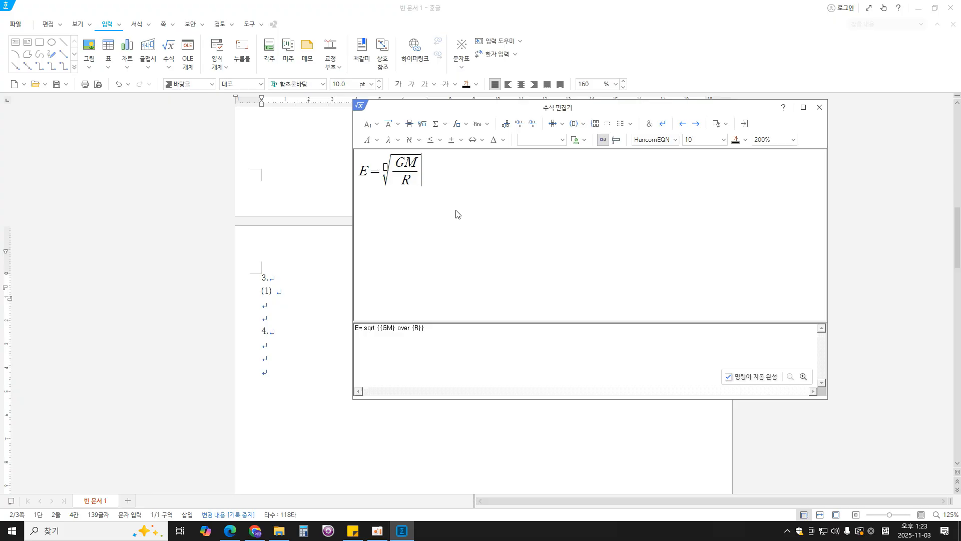
# - Add a comma after the root and a new fraction with T² as its denominator
pyautogui.write(',')
pyautogui.click(409, 123)
pyautogui.click(434, 182)
pyautogui.write('T')
pyautogui.click(377, 125)
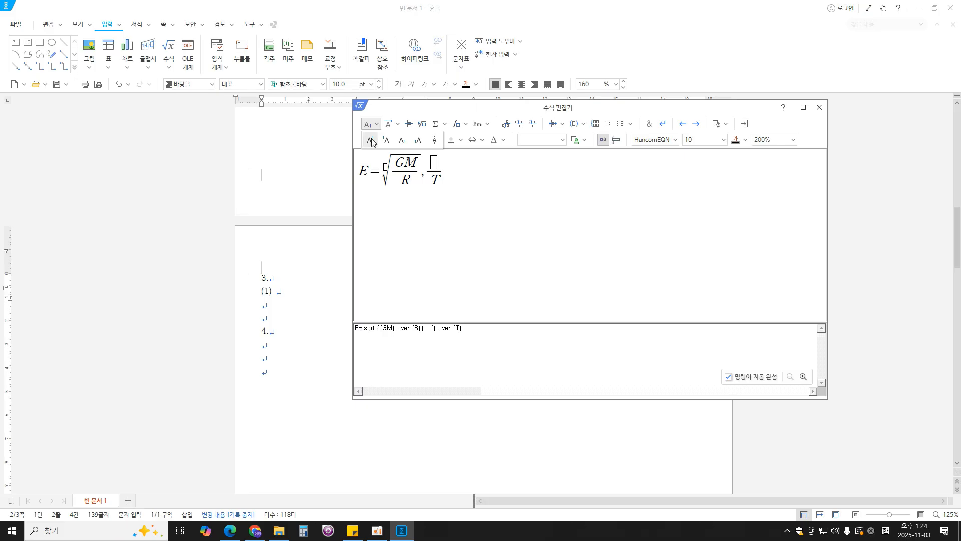
pyautogui.click(373, 143)
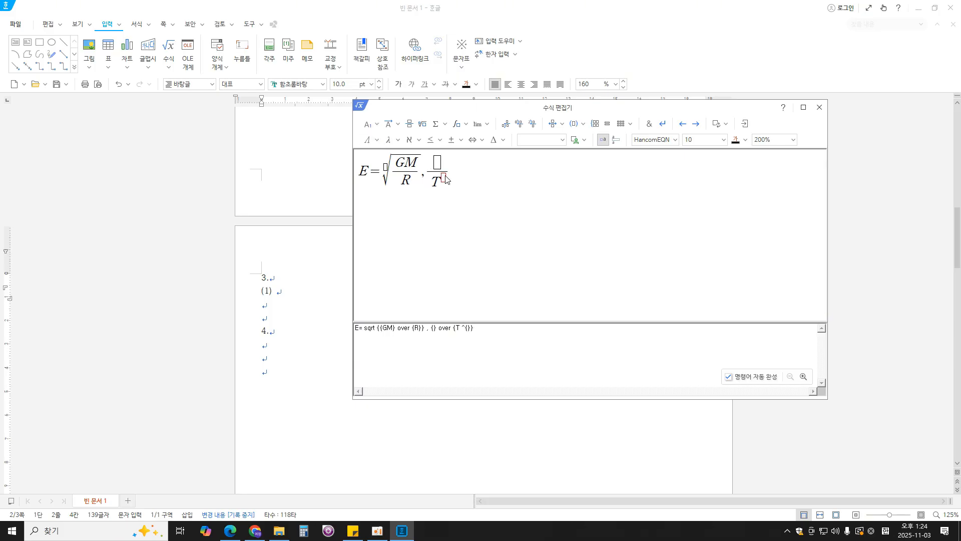
pyautogui.write('2')
# - Fill the numerator of the T² fraction with R³
pyautogui.click(437, 164)
pyautogui.write('R')
pyautogui.click(368, 124)
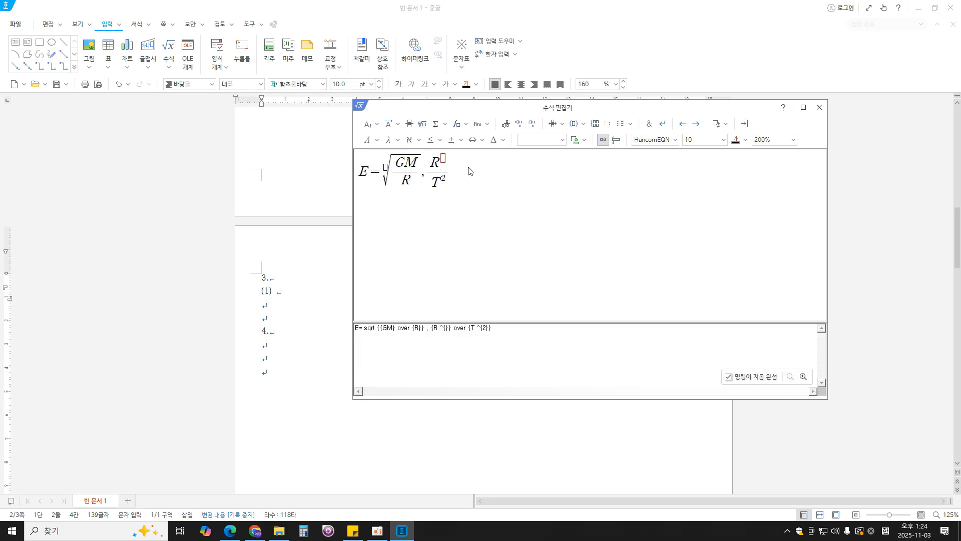
pyautogui.write('1')
pyautogui.press('BackSpace')
pyautogui.write('3')
pyautogui.press('Tab')
# - Add an equals sign and another fraction with 4π² as its denominator
pyautogui.write('=')
pyautogui.click(409, 124)
pyautogui.click(469, 180)
pyautogui.write('4')
pyautogui.click(397, 141)
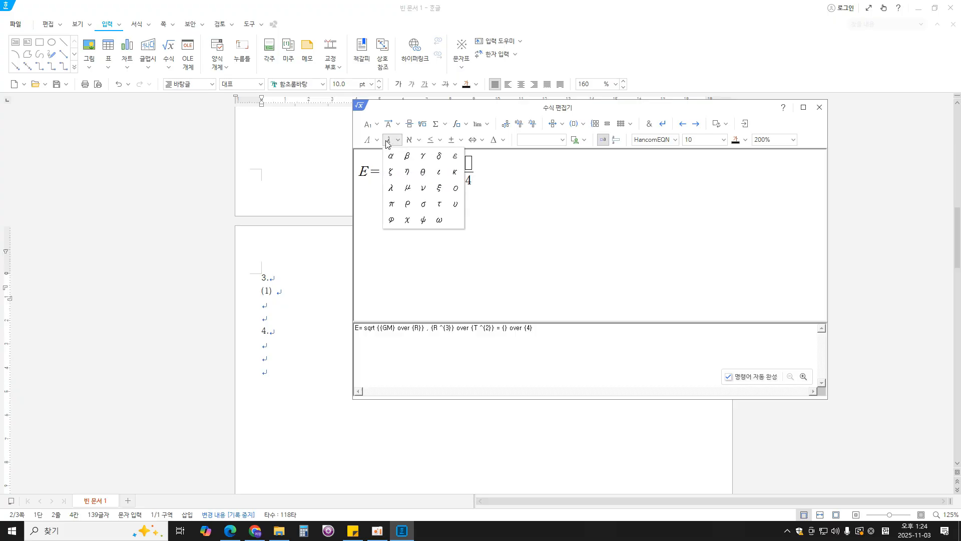
pyautogui.click(506, 230)
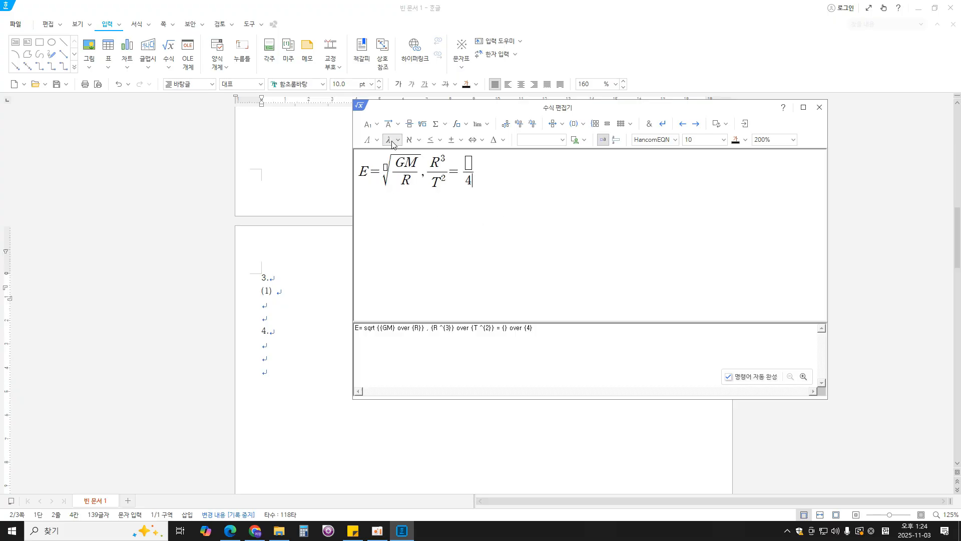
pyautogui.click(392, 142)
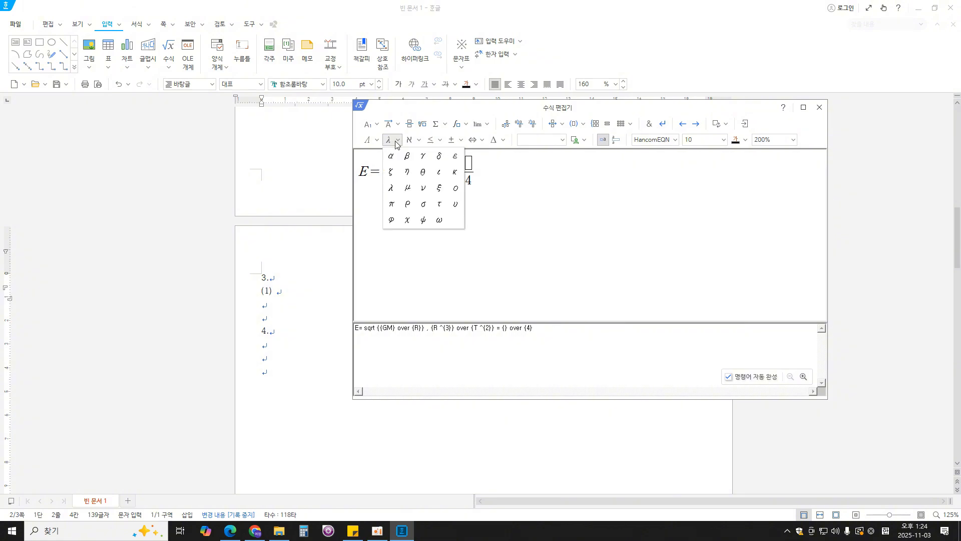
pyautogui.click(392, 205)
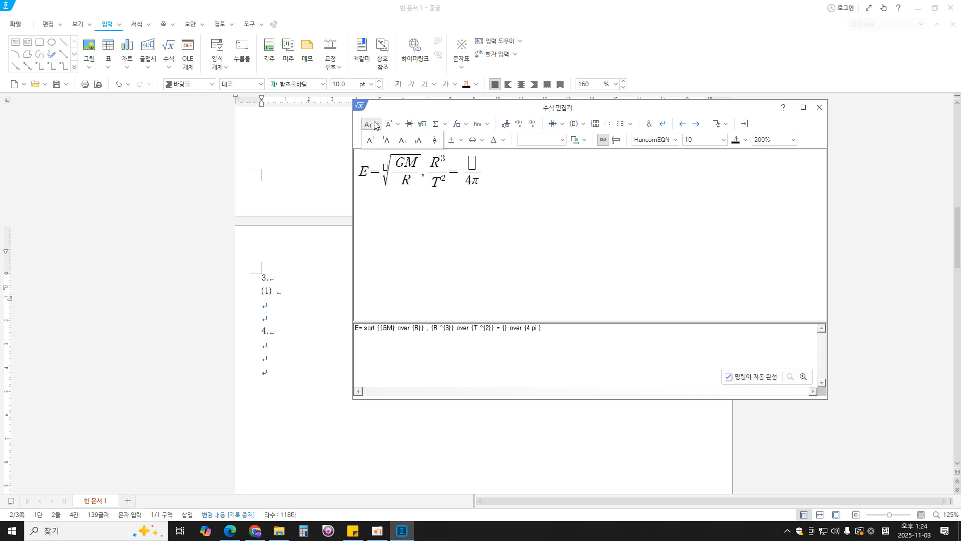
pyautogui.click(369, 141)
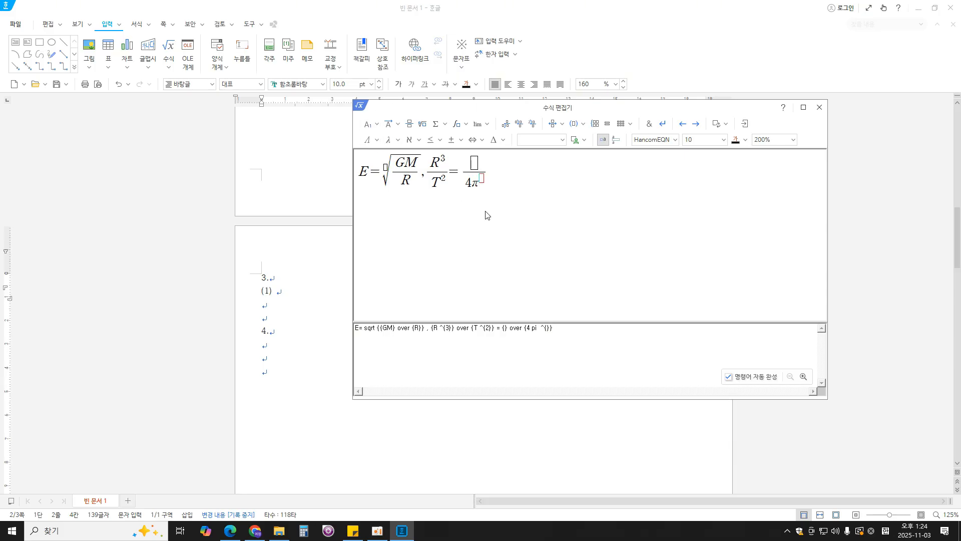
pyautogui.write('2')
# - Enter GM as the numerator above 4π² and insert the finished equation into the document
pyautogui.click(475, 164)
pyautogui.write('GM')
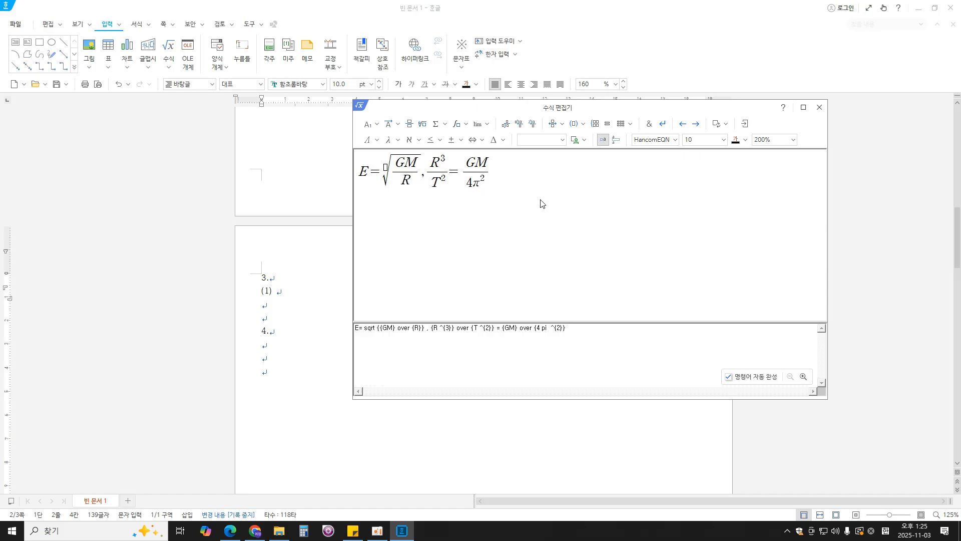
pyautogui.click(745, 124)
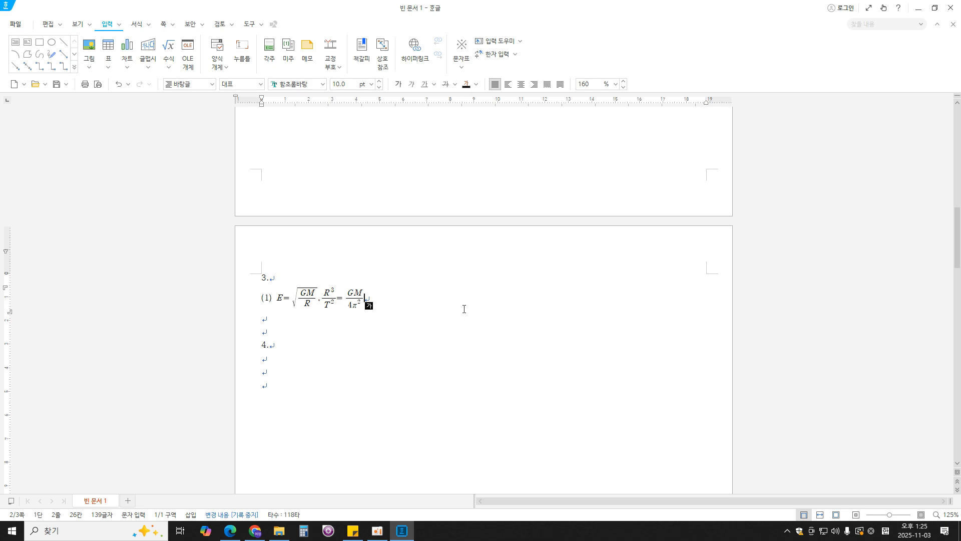
# - Add the label "(2)" two tab stops after the first equation and open the equation editor for a second equation
pyautogui.press('Tab')
pyautogui.press('Tab')
pyautogui.write('(12')
pyautogui.press('BackSpace')
pyautogui.press('BackSpace')
pyautogui.write('2)')
pyautogui.click(172, 44)
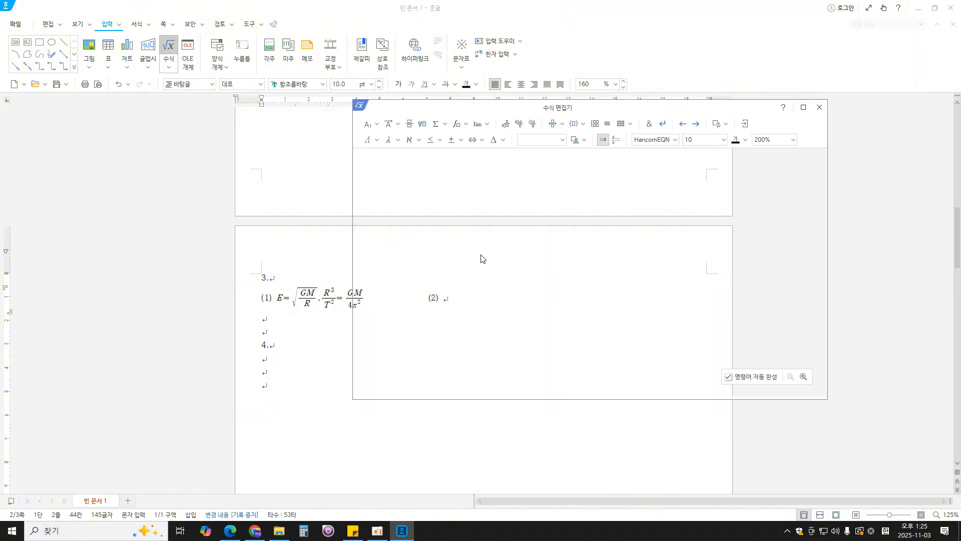
pyautogui.moveTo(479, 108); pyautogui.dragTo(488, 112)
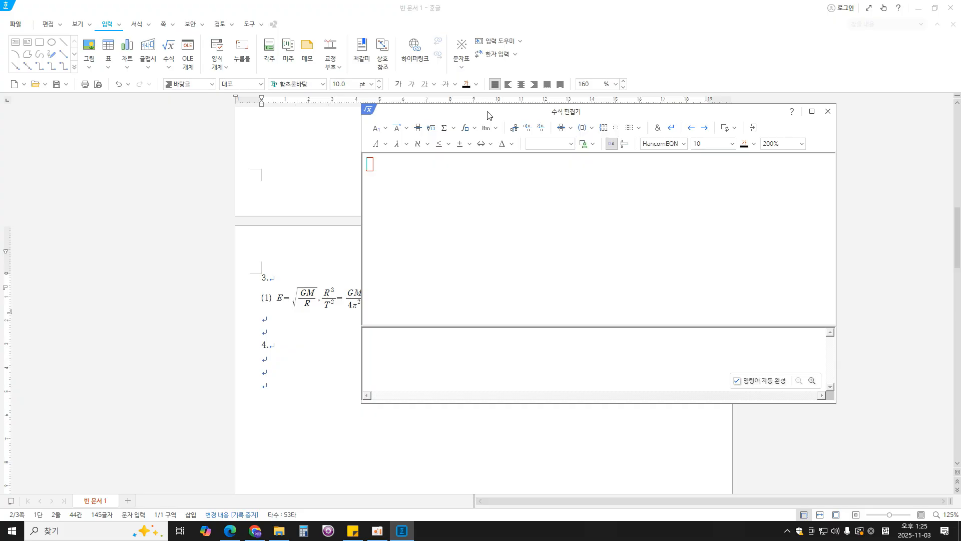
# - Check equation (2) in the exam PDF and start it with a single integral from 0 to 3
pyautogui.click(230, 530)
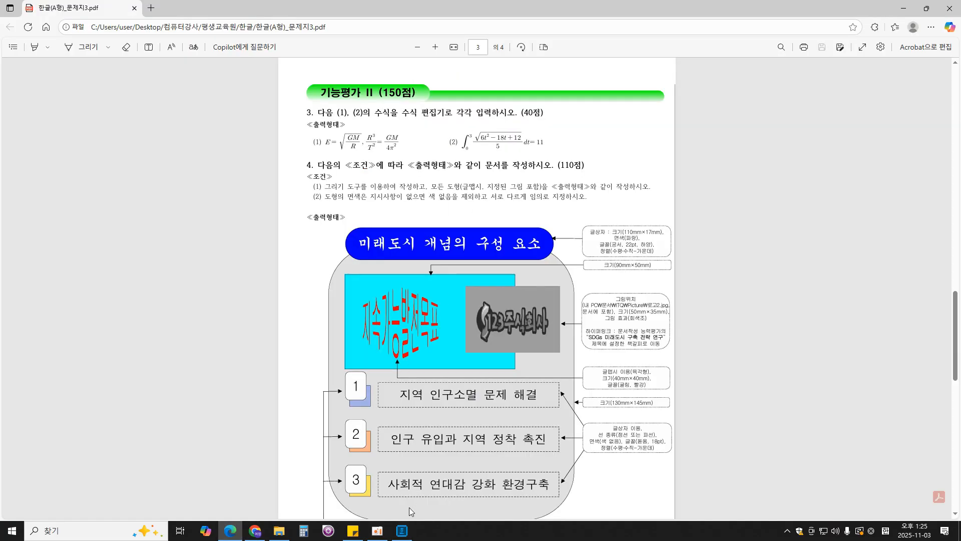
pyautogui.click(401, 532)
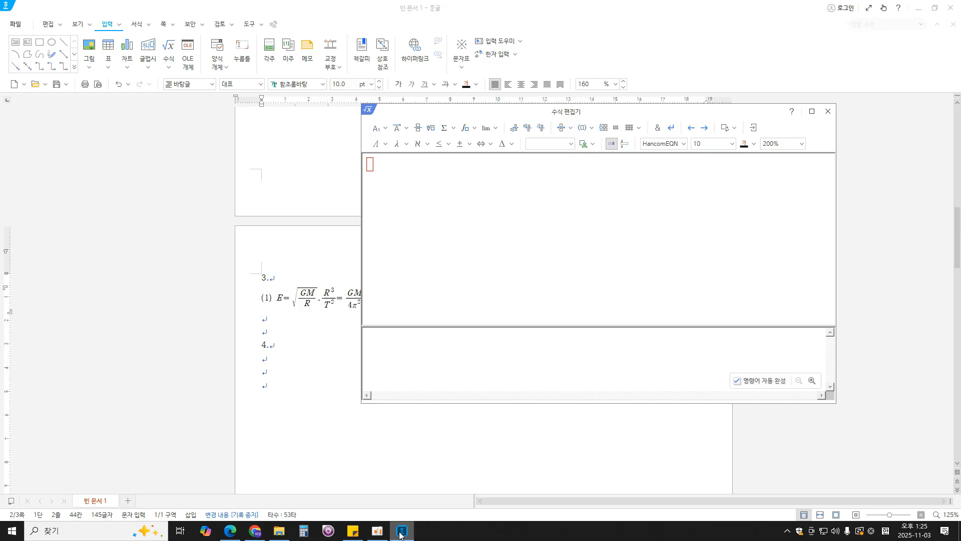
pyautogui.click(471, 132)
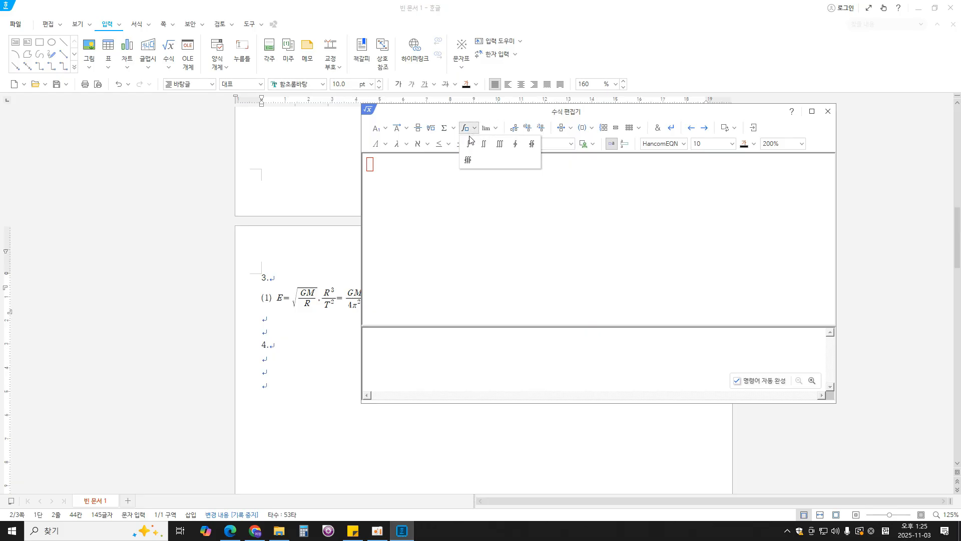
pyautogui.click(469, 144)
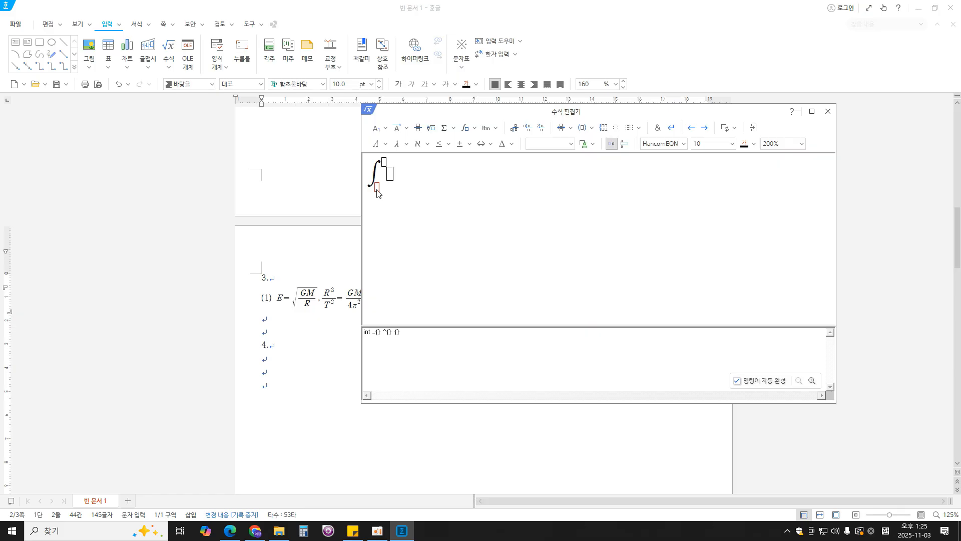
pyautogui.write('0')
pyautogui.click(384, 164)
pyautogui.write('3')
# - Insert a fraction as the integrand, with 5 as its denominator and a square root in its numerator
pyautogui.click(390, 175)
pyautogui.click(418, 128)
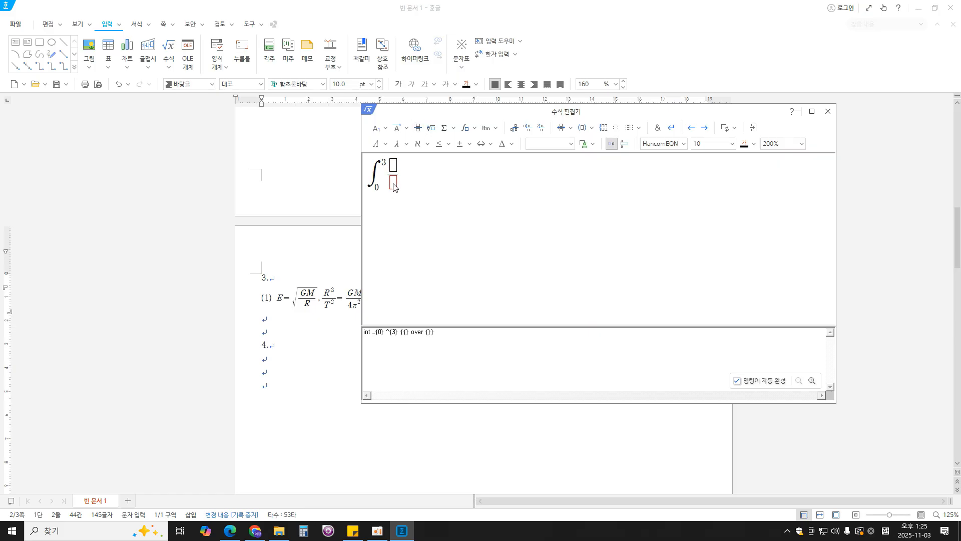
pyautogui.write('5')
pyautogui.click(393, 167)
pyautogui.click(431, 128)
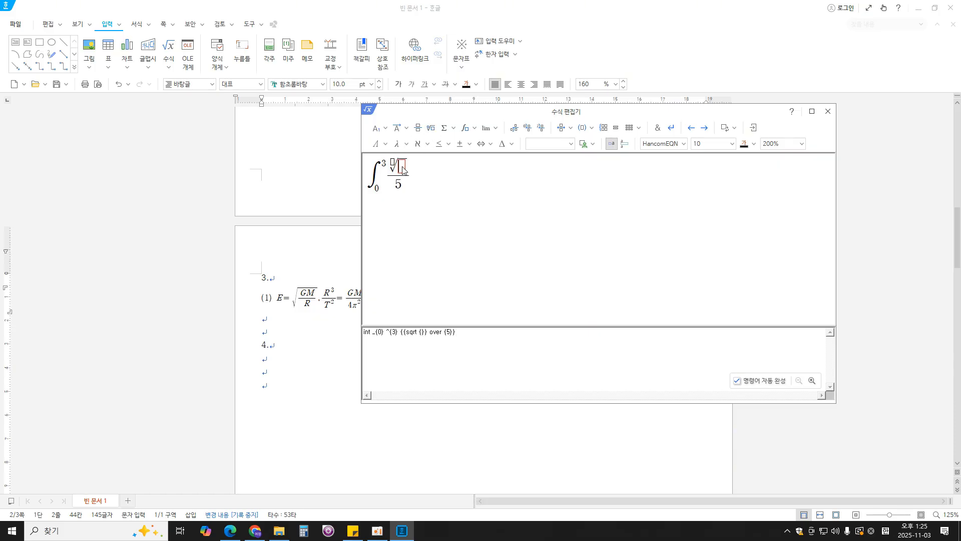
# - Enter 6t²-18t+12 under the square root in the numerator
pyautogui.write('6t')
pyautogui.click(379, 129)
pyautogui.click(384, 144)
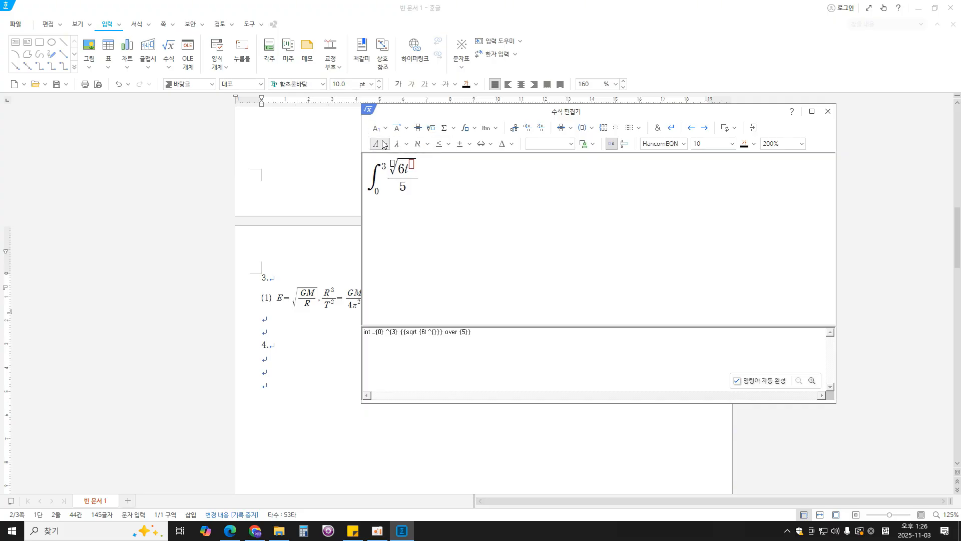
pyautogui.write('2')
pyautogui.write('-')
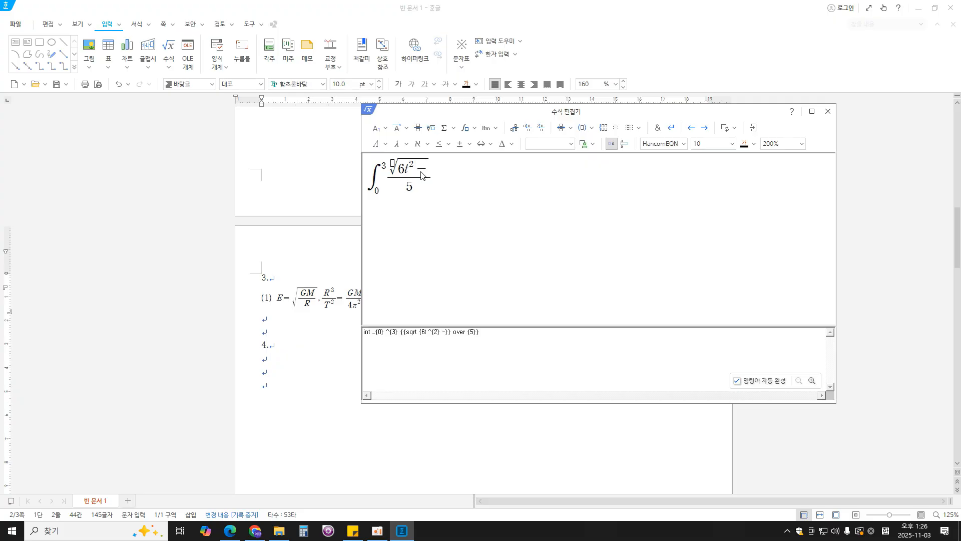
pyautogui.write('18t+')
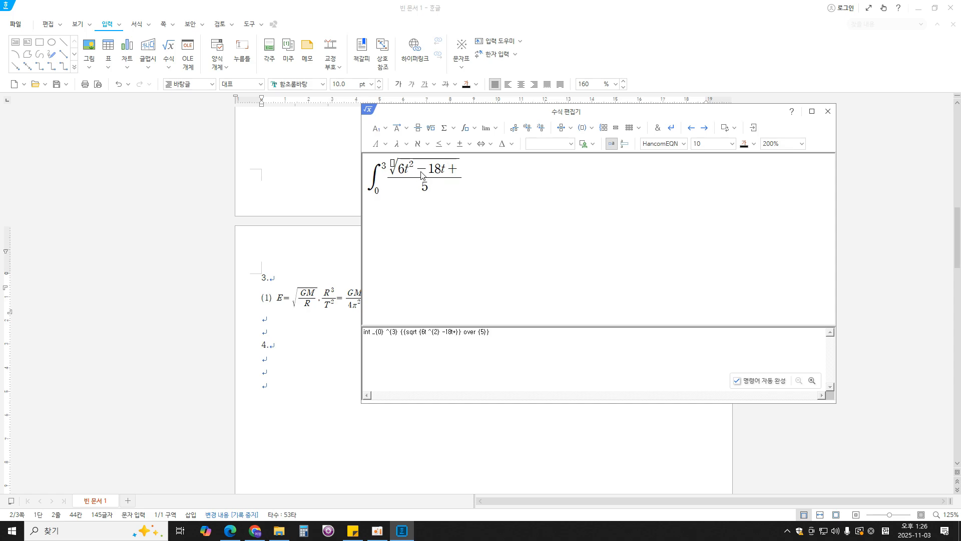
pyautogui.write('12')
# - Complete the equation with dt=11 after the fraction and insert it into the document
pyautogui.press('Right')
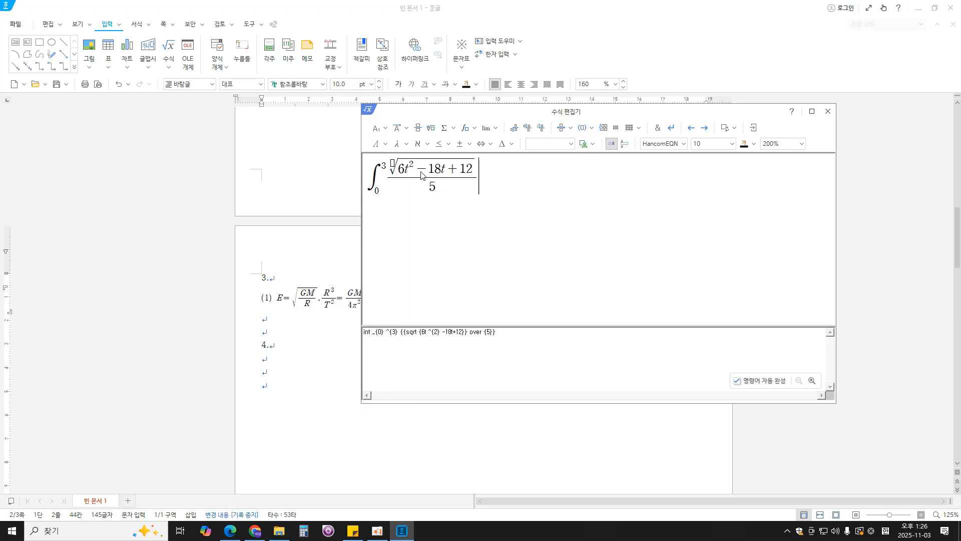
pyautogui.write('dt=11')
pyautogui.click(756, 129)
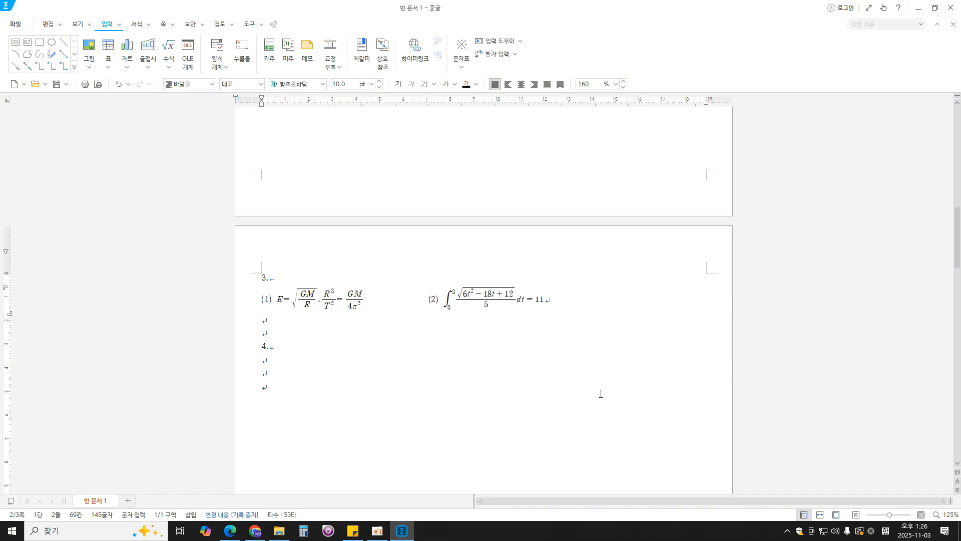
# - Place the cursor on the line below "4." and examine question 4's drawing conditions and shape sizes in the exam PDF
pyautogui.scroll(-3, 573, 402)
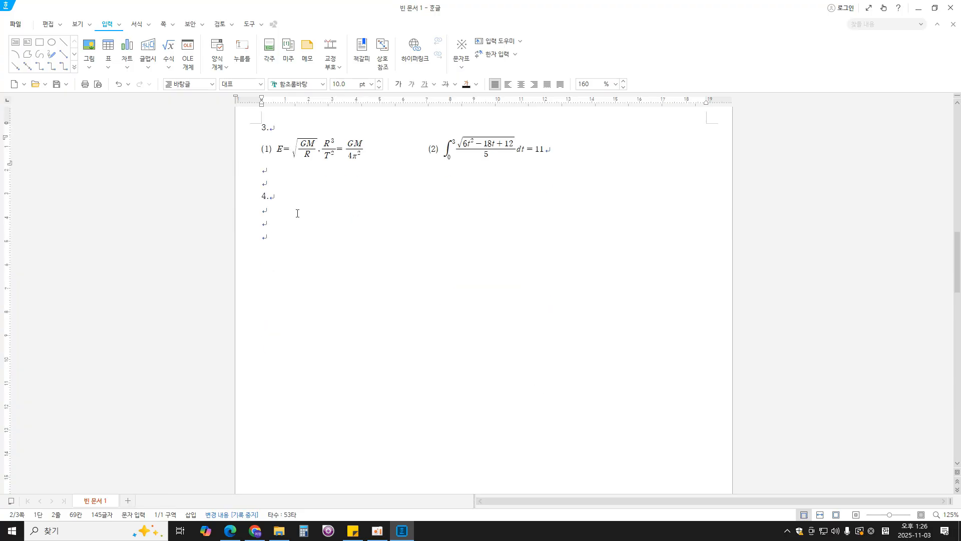
pyautogui.click(297, 214)
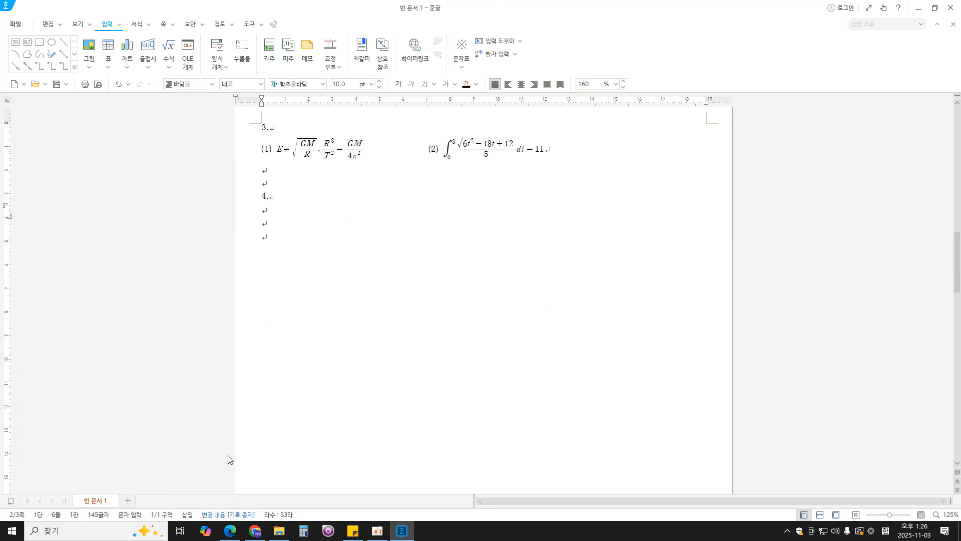
pyautogui.click(230, 531)
pyautogui.scroll(-3, 448, 341)
pyautogui.scroll(1, 459, 341)
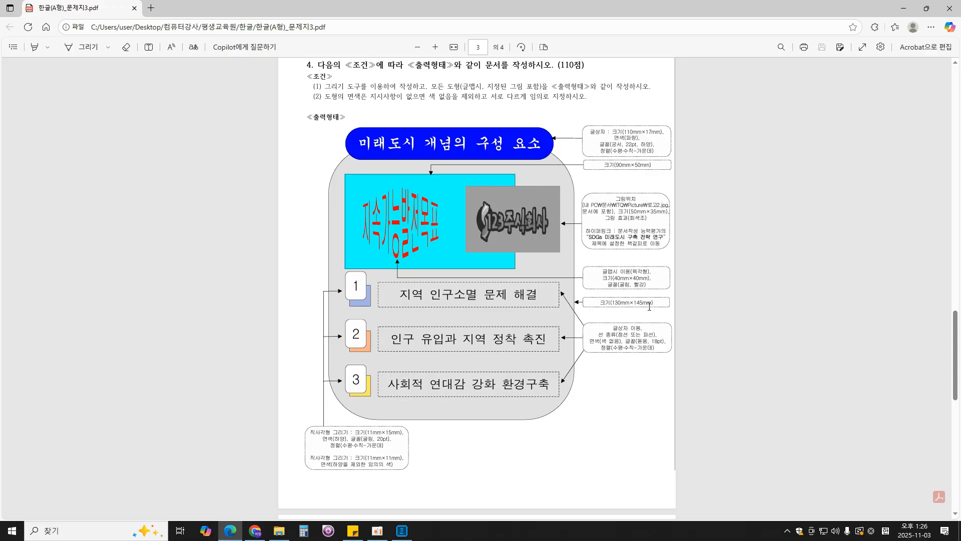
pyautogui.moveTo(650, 301); pyautogui.dragTo(597, 302)
pyautogui.click(551, 151)
pyautogui.moveTo(591, 131); pyautogui.dragTo(605, 132)
pyautogui.click(605, 406)
# - Return to the Hangul document and draw a rectangle about 55 × 54 mm below "4."
pyautogui.click(411, 527)
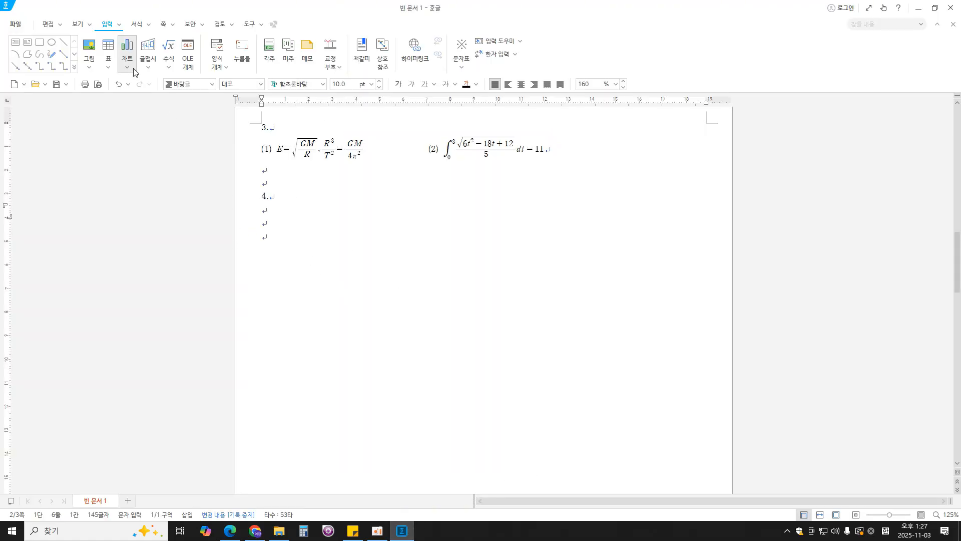
pyautogui.click(42, 47)
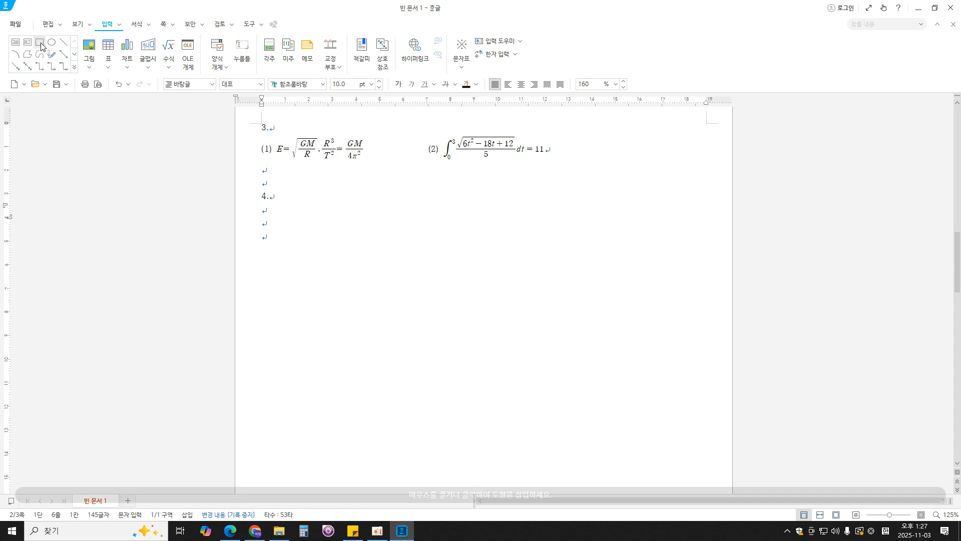
pyautogui.moveTo(289, 215); pyautogui.dragTo(370, 293)
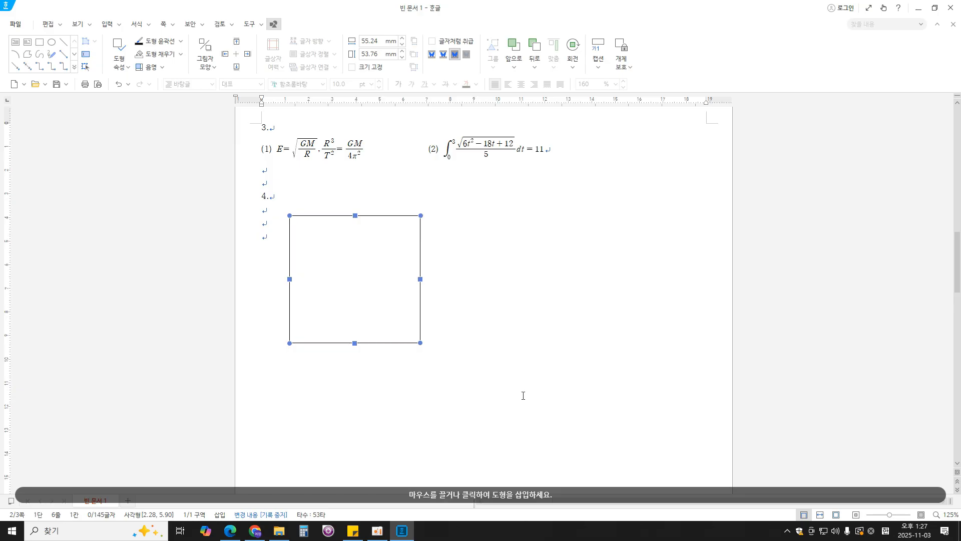
# - Set the rectangle's width to 130 mm and height to 145 mm, and lock its size
pyautogui.doubleClick(387, 290)
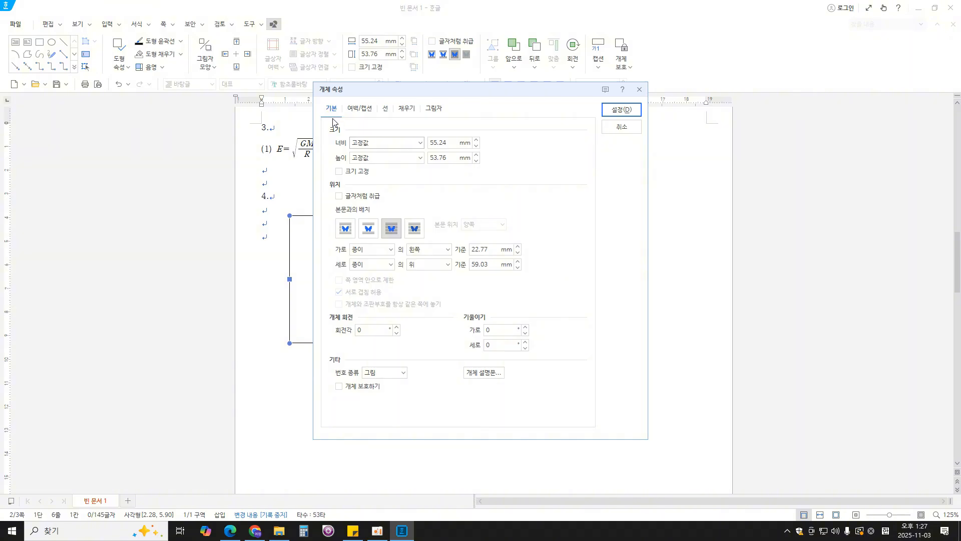
pyautogui.doubleClick(454, 141)
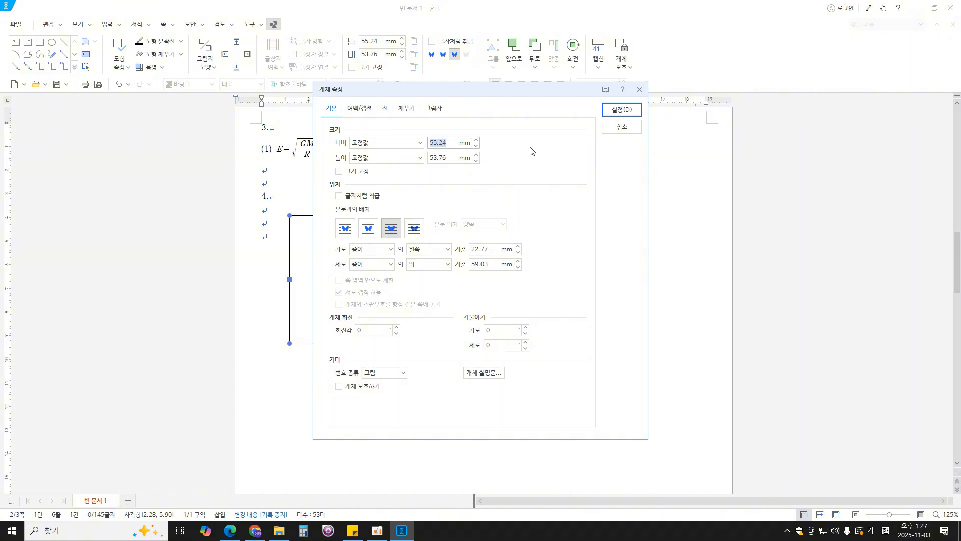
pyautogui.write('130')
pyautogui.press('Tab')
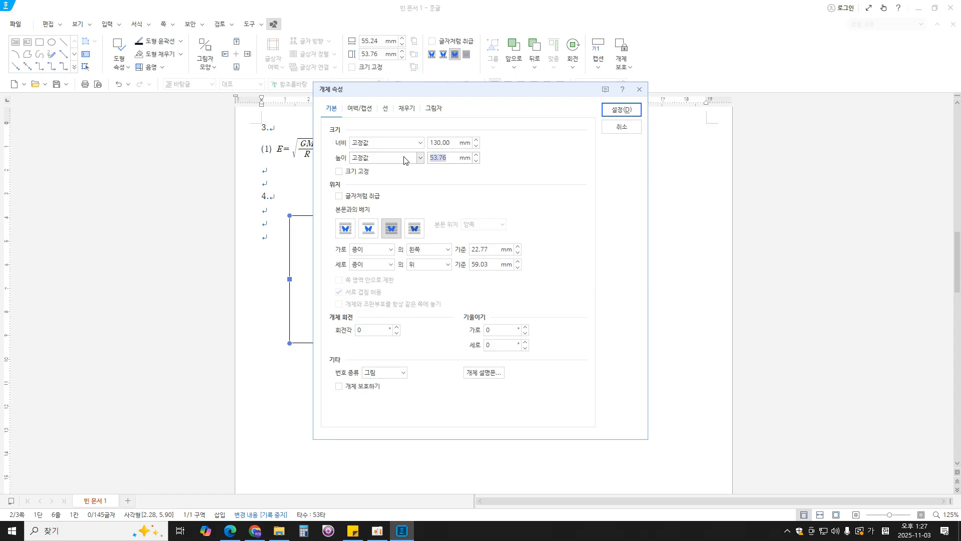
pyautogui.write('145')
pyautogui.click(357, 172)
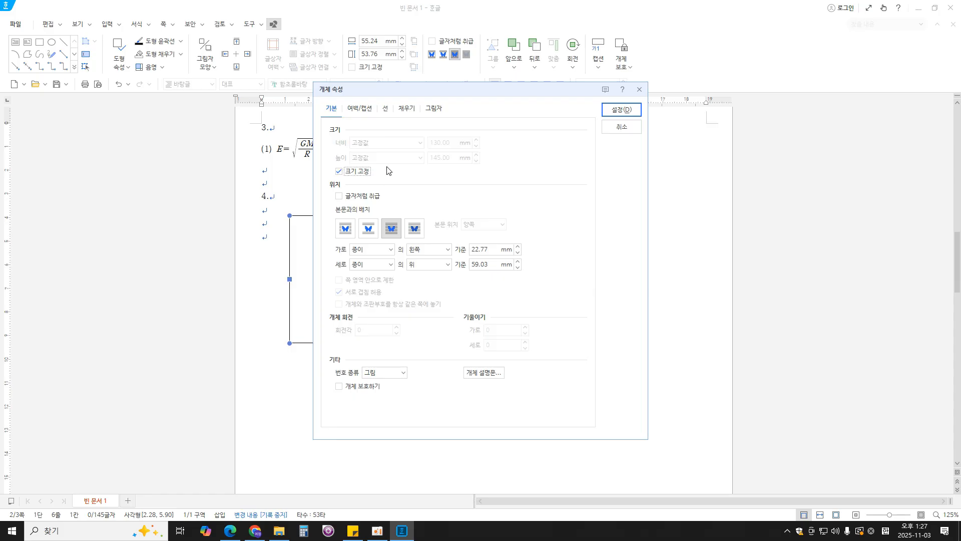
# - Give the rectangle rounded corners (둥근 모양) and a light grey fill, and apply the properties
pyautogui.click(385, 109)
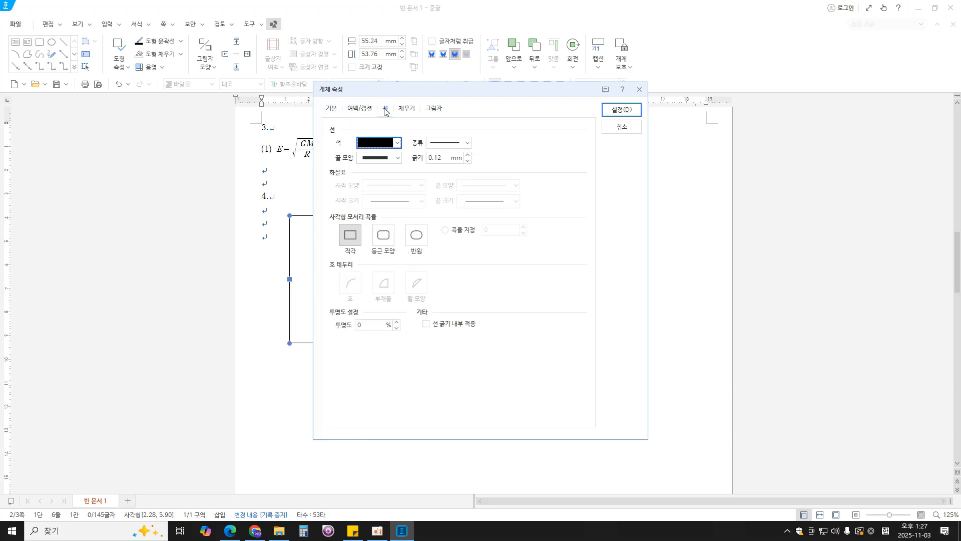
pyautogui.click(384, 244)
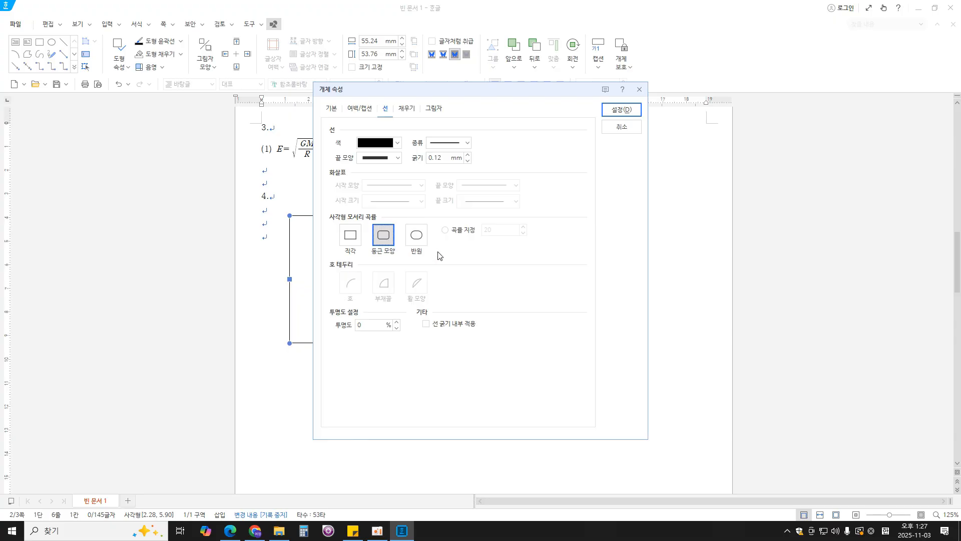
pyautogui.click(408, 109)
pyautogui.moveTo(463, 97); pyautogui.dragTo(491, 99)
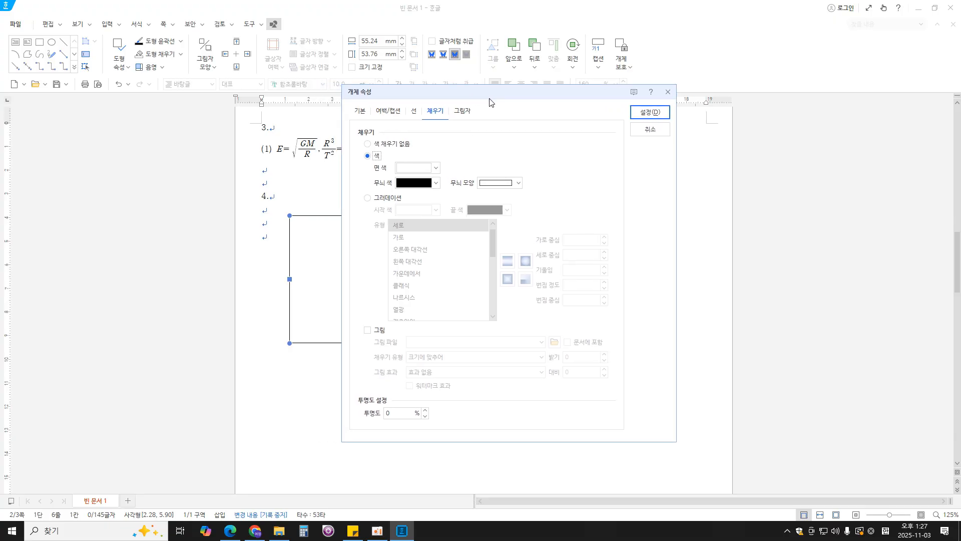
pyautogui.click(436, 167)
pyautogui.click(464, 227)
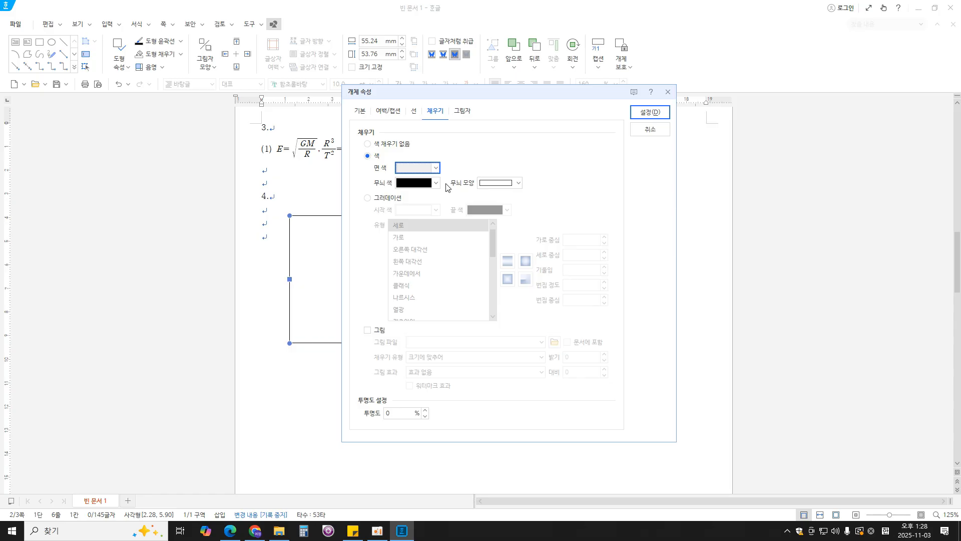
pyautogui.click(437, 168)
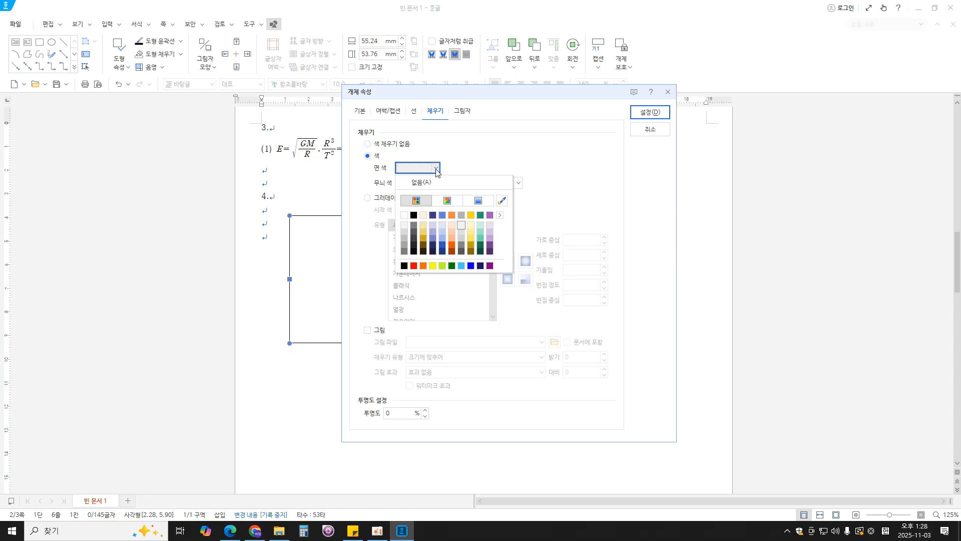
pyautogui.click(461, 226)
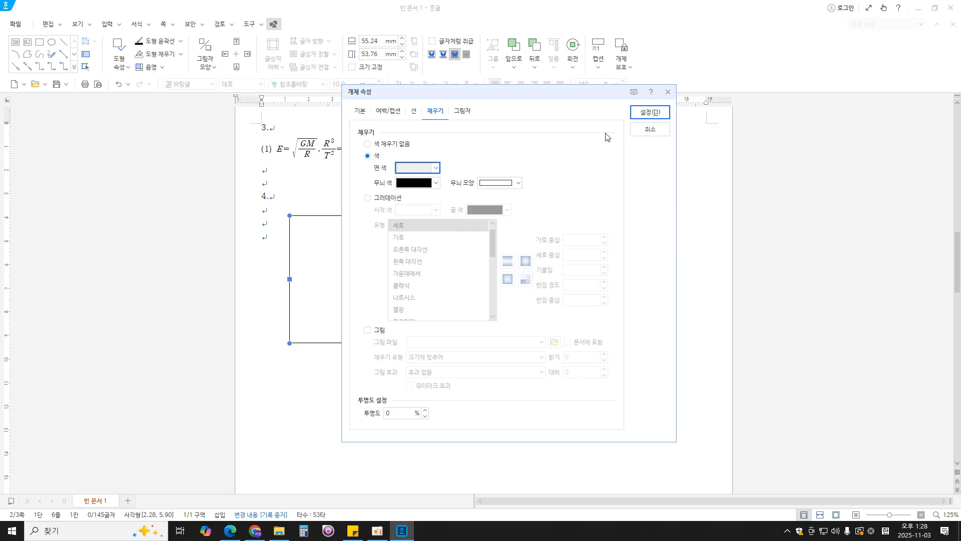
pyautogui.click(649, 112)
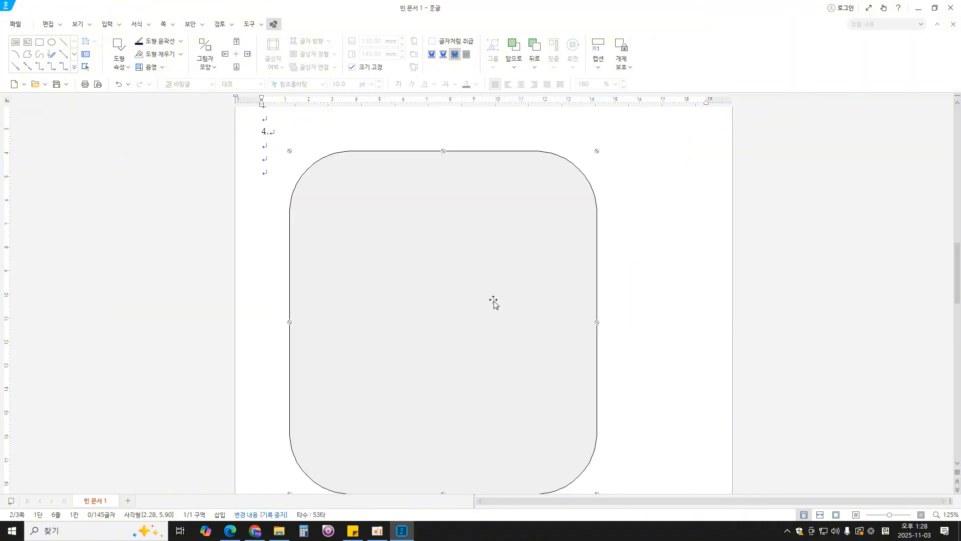
# - Check the title box requirements in the exam PDF and draw a horizontal text box about 90 × 17 mm over the grey shape's upper edge
pyautogui.click(230, 531)
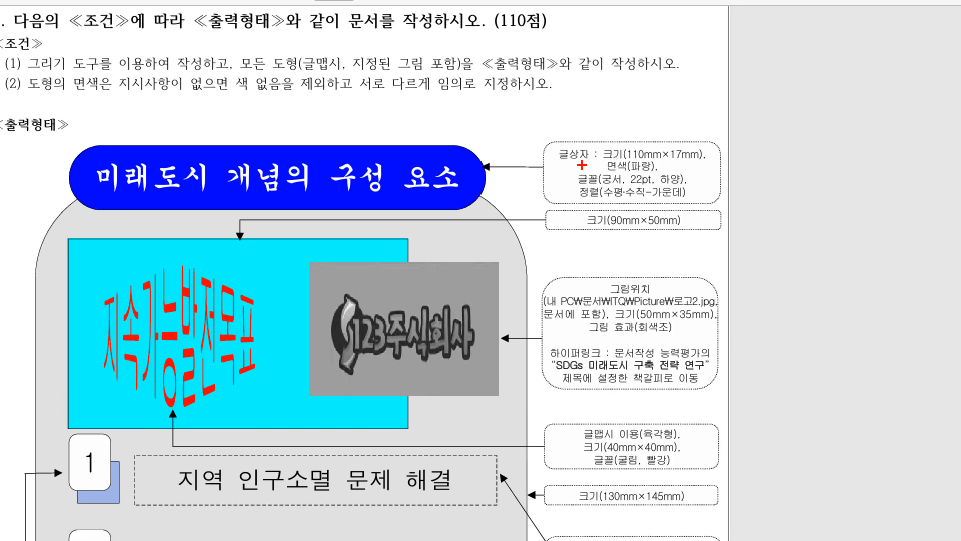
pyautogui.moveTo(604, 136)
pyautogui.mouseDown()
pyautogui.moveTo(583, 127)
pyautogui.moveTo(584, 163)
pyautogui.mouseUp()
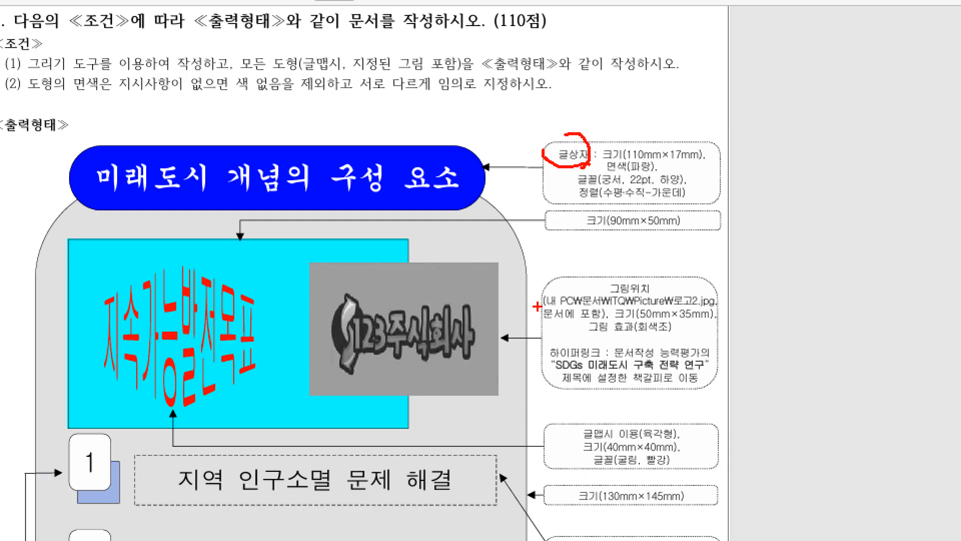
pyautogui.press('Escape')
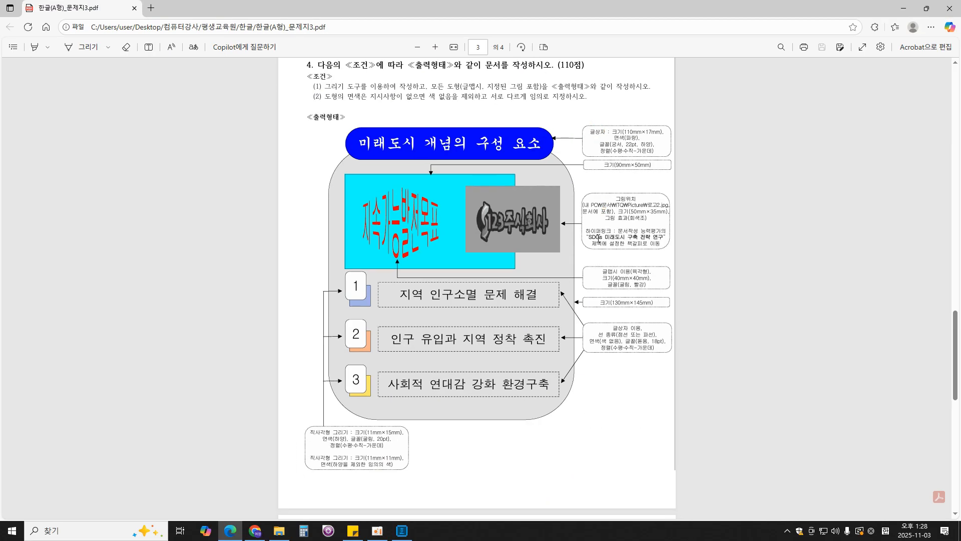
pyautogui.click(402, 532)
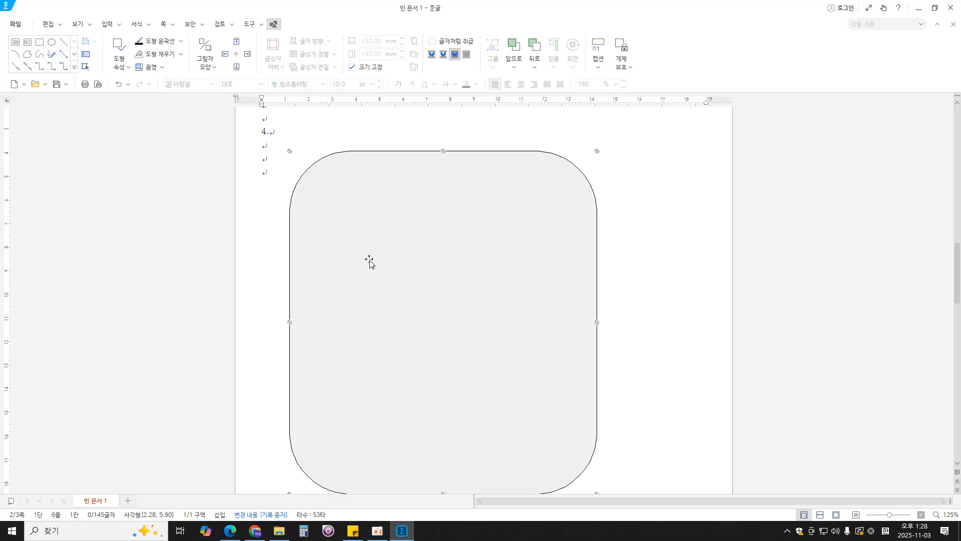
pyautogui.click(109, 24)
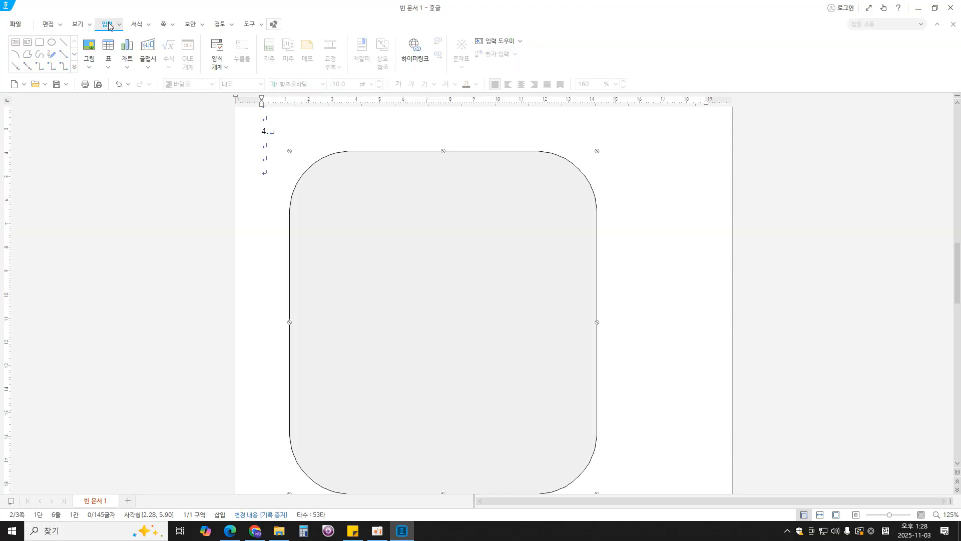
pyautogui.click(15, 46)
pyautogui.moveTo(329, 138); pyautogui.dragTo(541, 178)
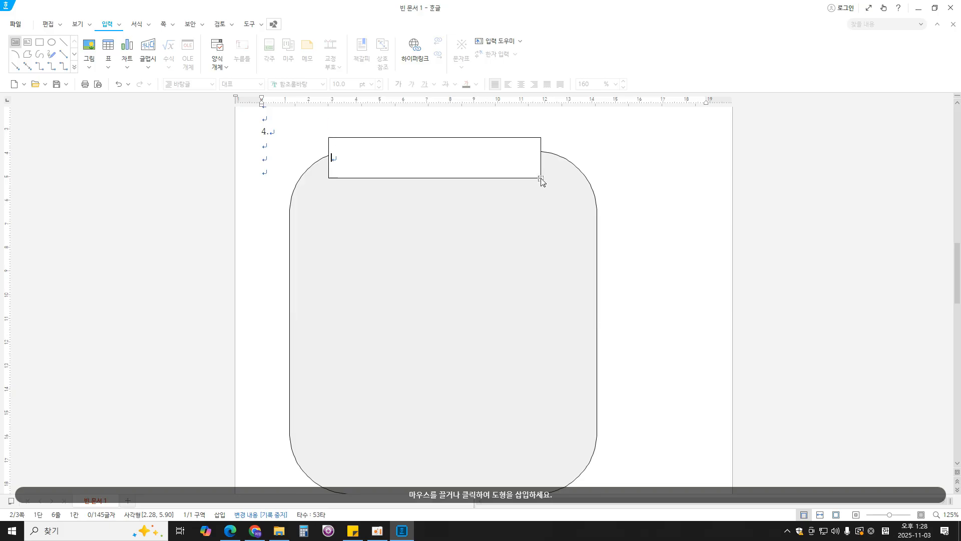
# - Enter 미래도시 개념의 구성 요소 in the text box
pyautogui.write('ㅁ')
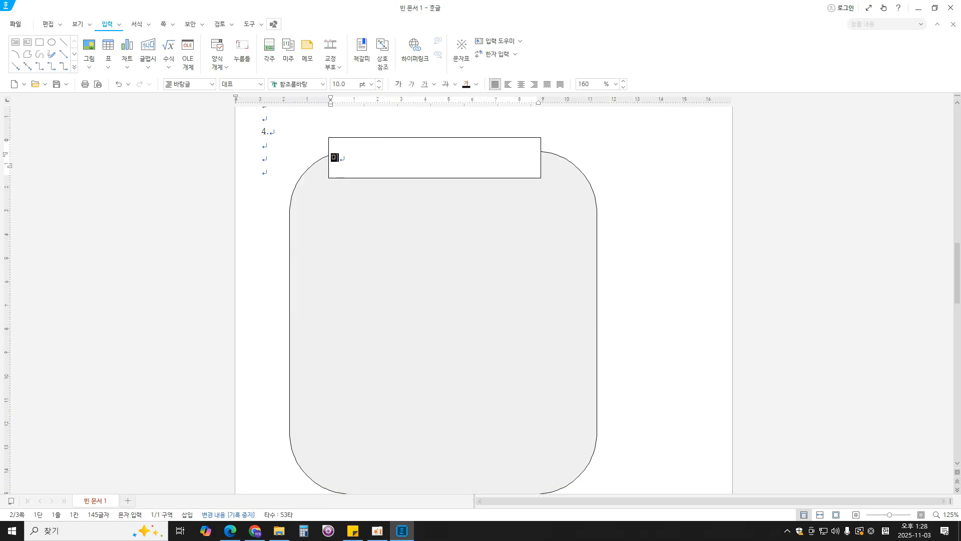
pyautogui.write('래')
pyautogui.write('도시 개념의 구성')
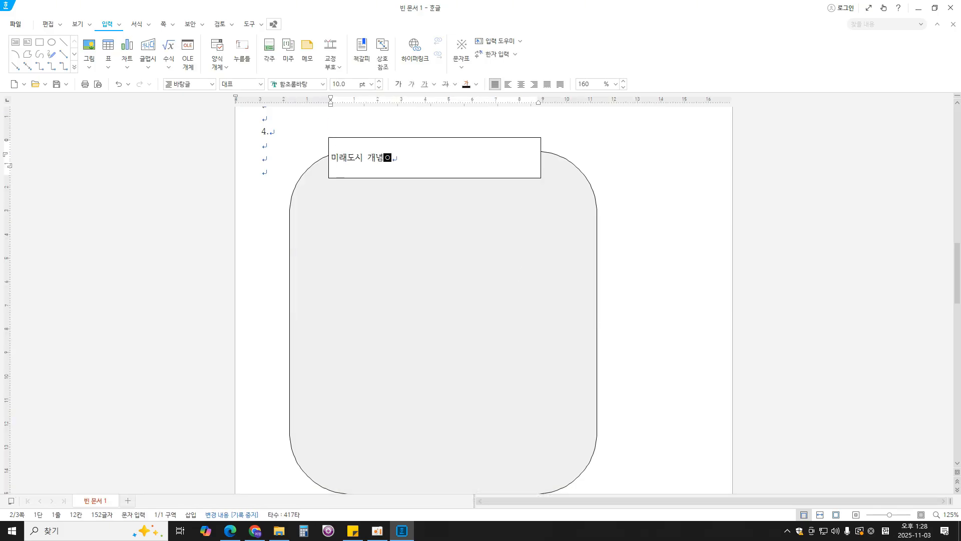
pyautogui.write(' 요소')
# - Set the title text box's width to 110 mm and height to 17 mm, and lock its size
pyautogui.tripleClick(455, 159)
pyautogui.click(454, 157)
pyautogui.doubleClick(534, 143)
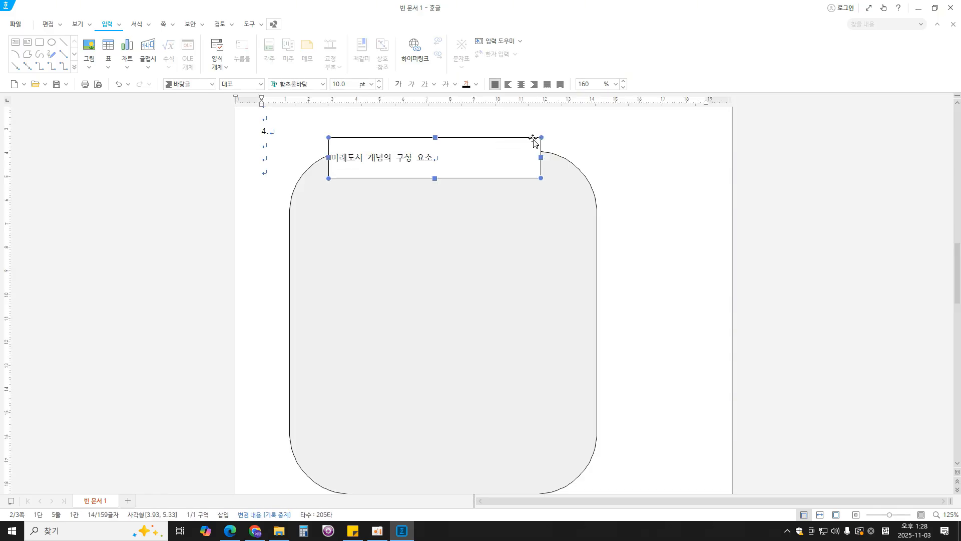
pyautogui.click(332, 108)
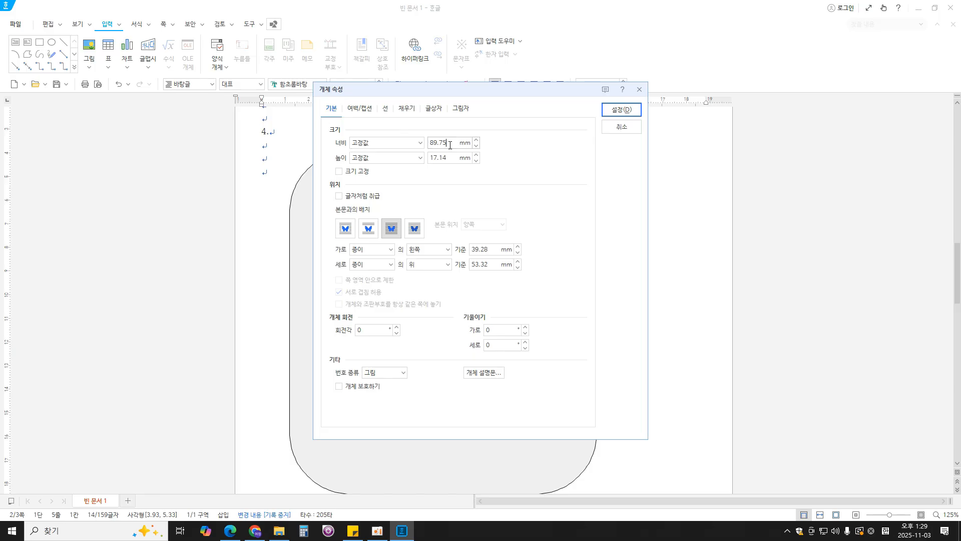
pyautogui.moveTo(451, 143); pyautogui.dragTo(404, 138)
pyautogui.write('110')
pyautogui.press('Tab')
pyautogui.write('17')
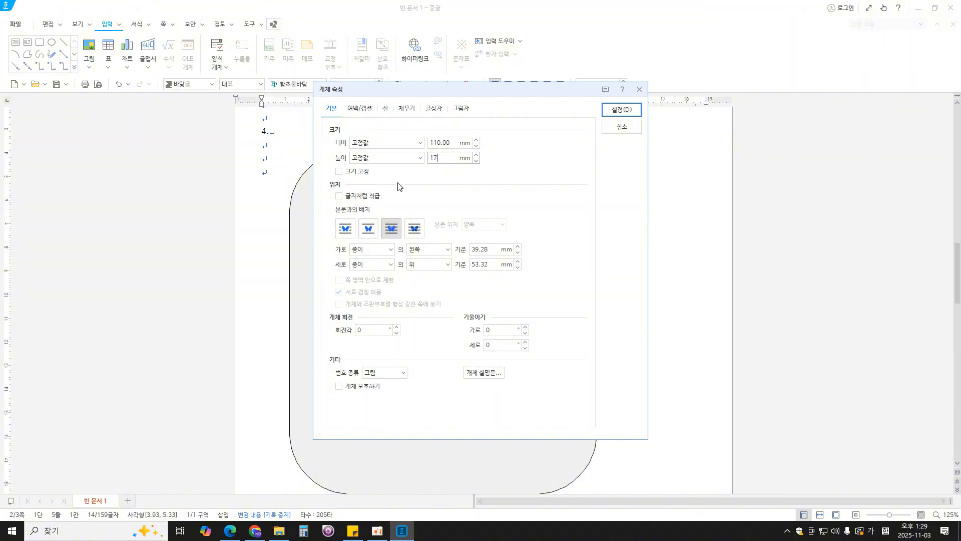
pyautogui.click(356, 173)
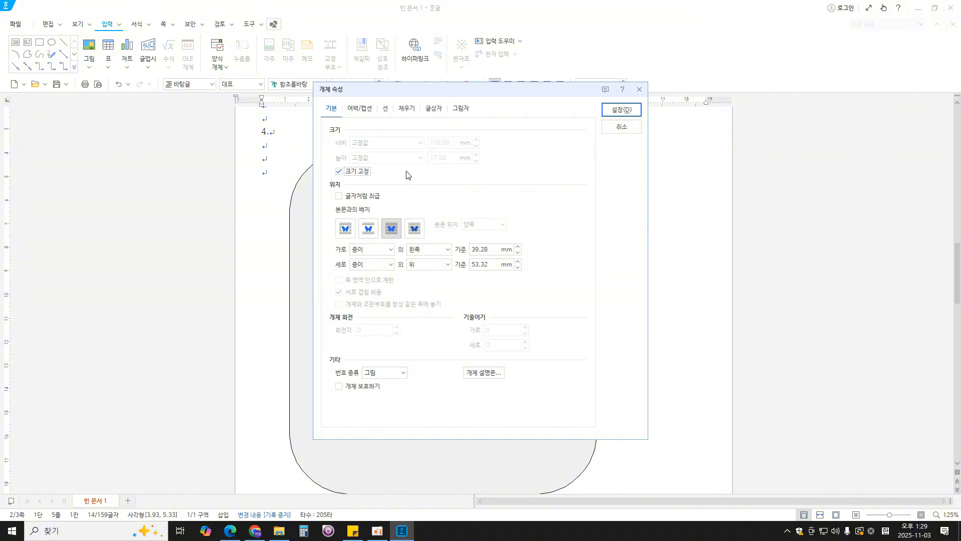
# - Check the required fill colour in the exam PDF and set the title text box's fill to blue
pyautogui.click(231, 530)
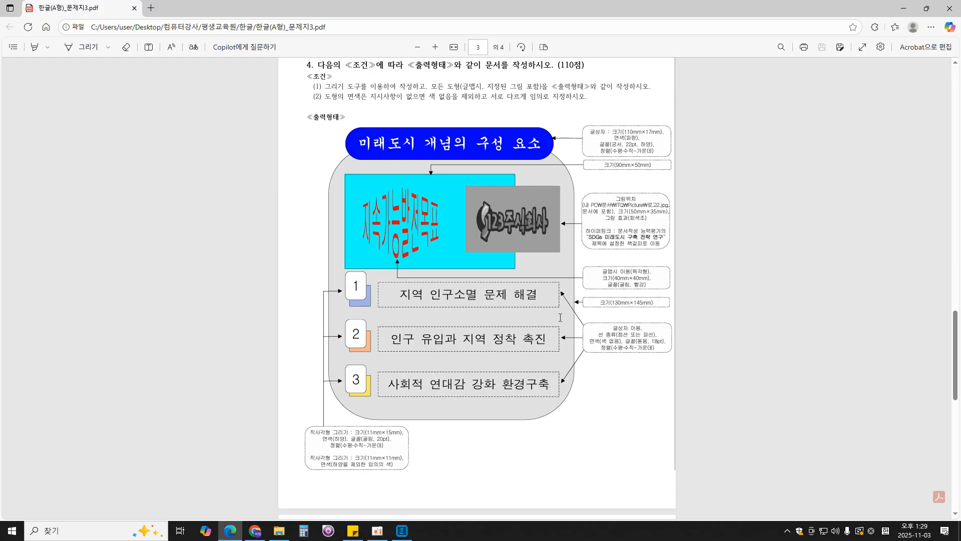
pyautogui.moveTo(614, 137); pyautogui.dragTo(638, 138)
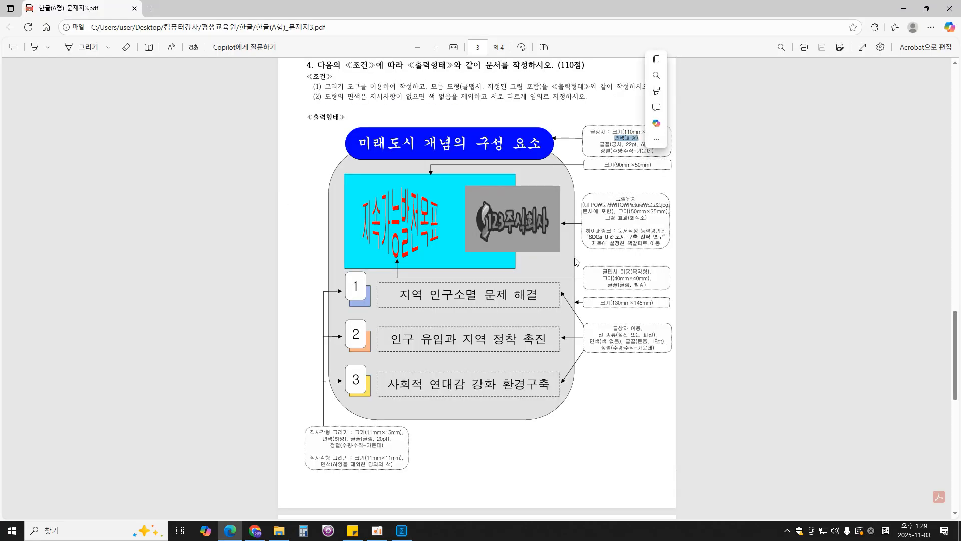
pyautogui.click(575, 261)
pyautogui.click(402, 532)
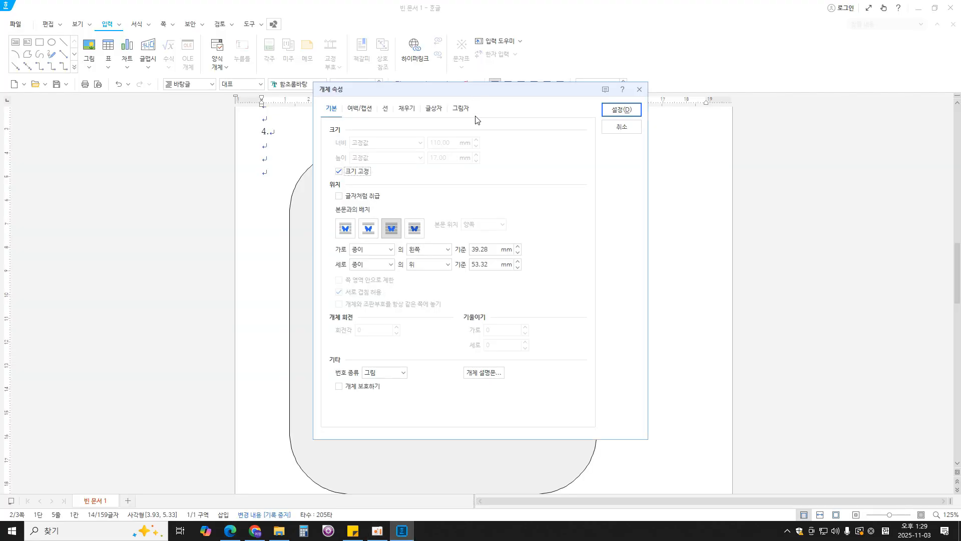
pyautogui.click(415, 114)
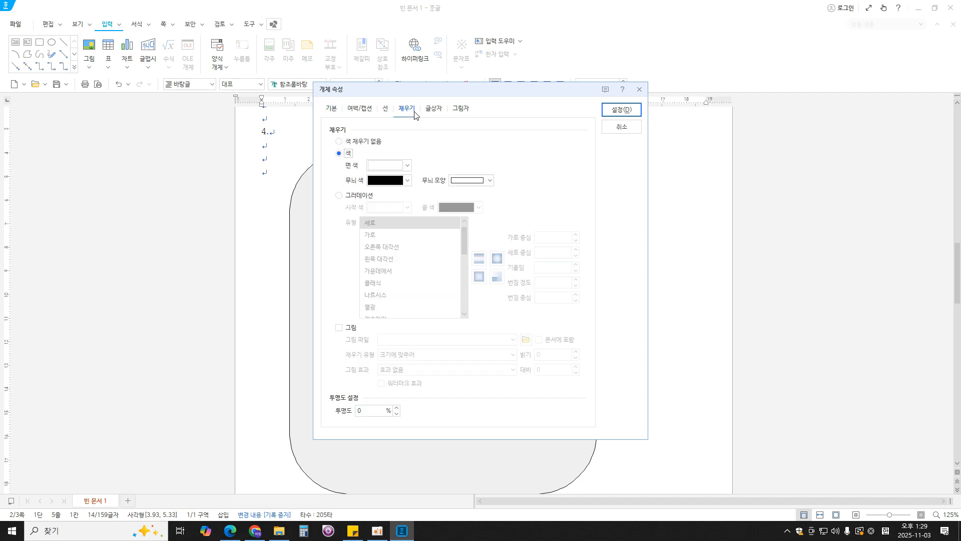
pyautogui.click(408, 165)
pyautogui.click(441, 266)
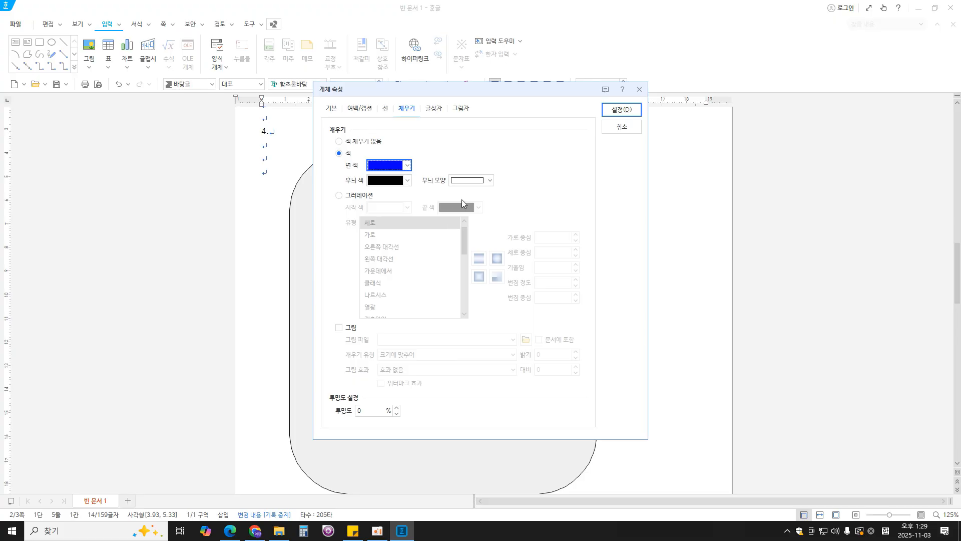
# - Give the title text box semicircular ends (반원) and apply its properties
pyautogui.moveTo(550, 89); pyautogui.dragTo(754, 76)
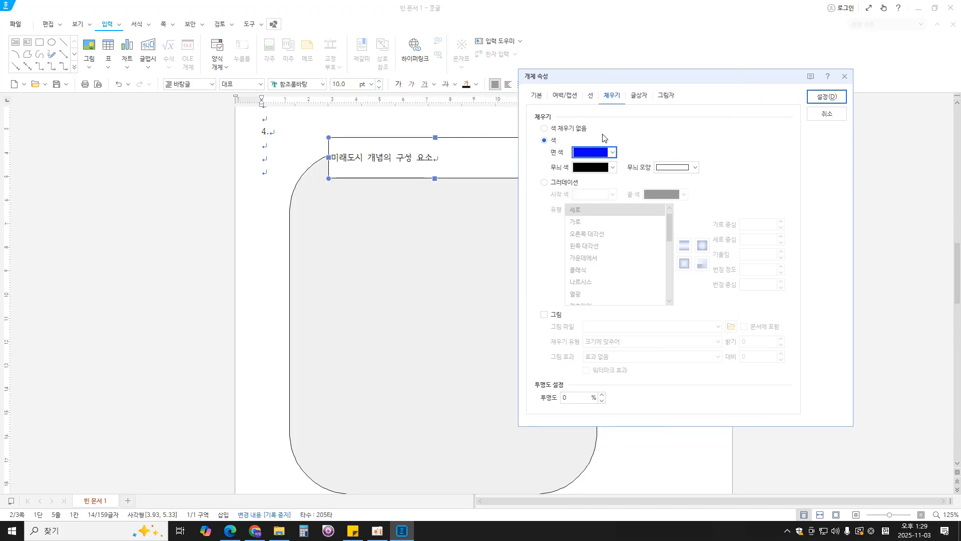
pyautogui.click(590, 95)
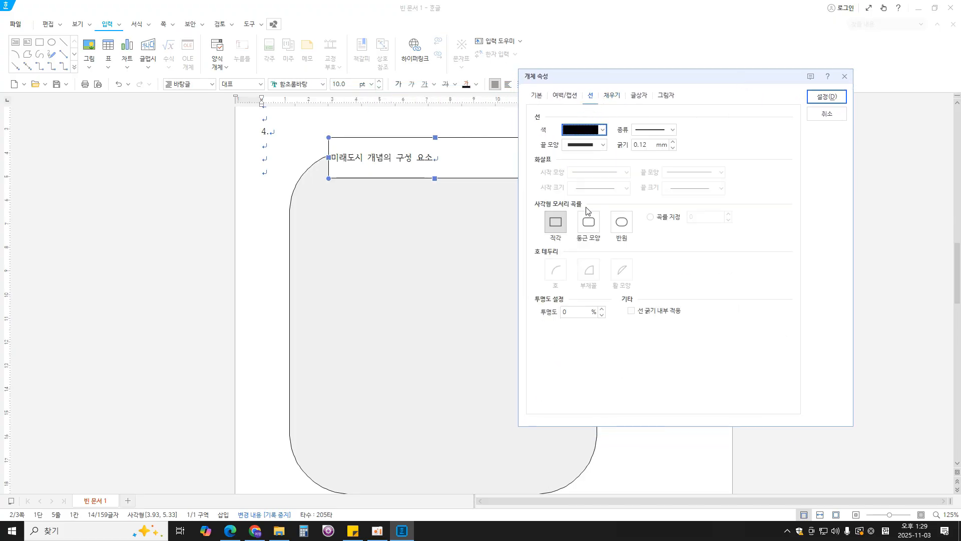
pyautogui.click(627, 232)
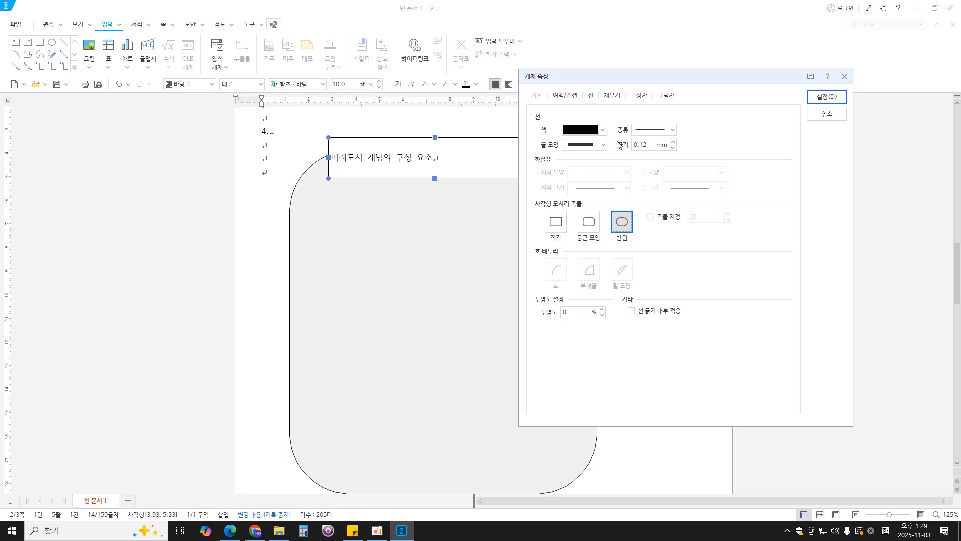
pyautogui.click(824, 98)
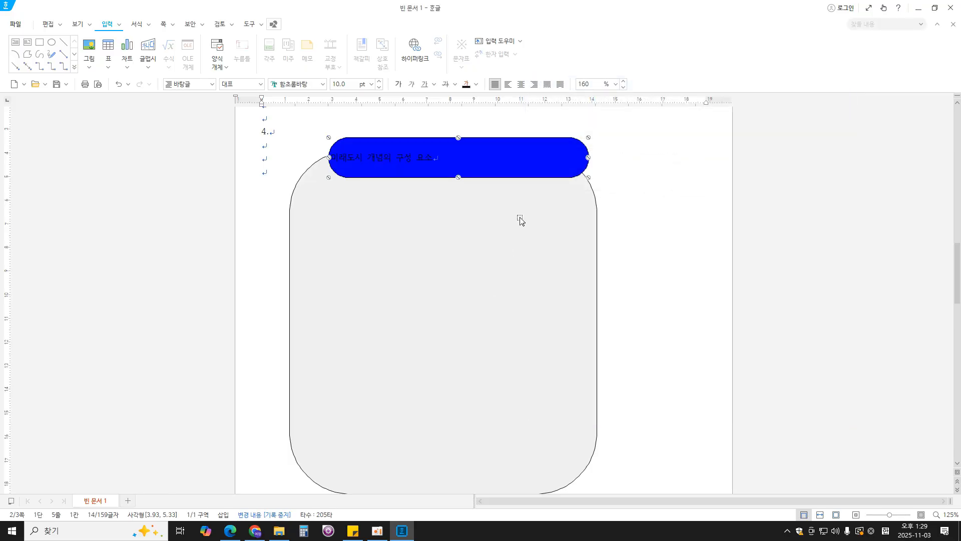
# - Centre the blue title box horizontally over the grey background and check its text requirements in the exam PDF
pyautogui.moveTo(548, 166); pyautogui.dragTo(532, 165)
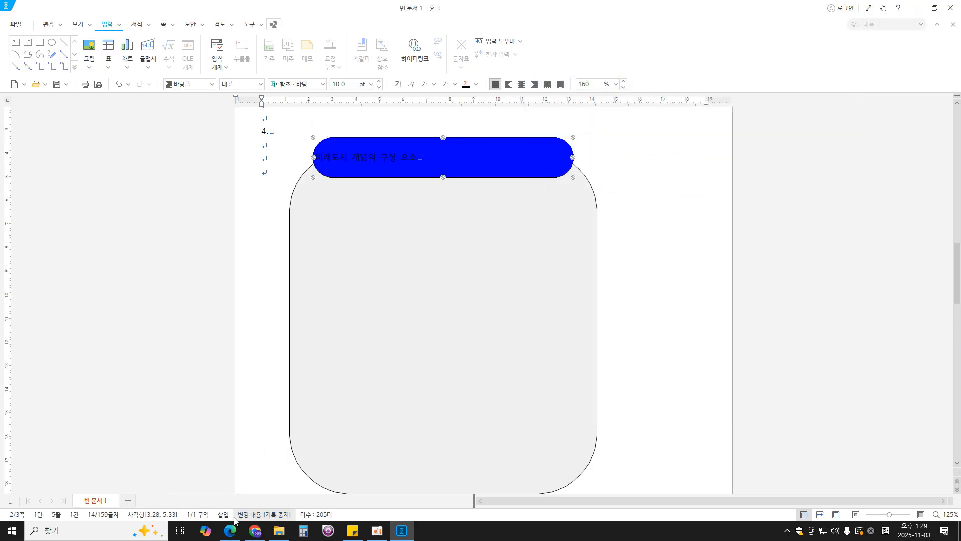
pyautogui.click(230, 530)
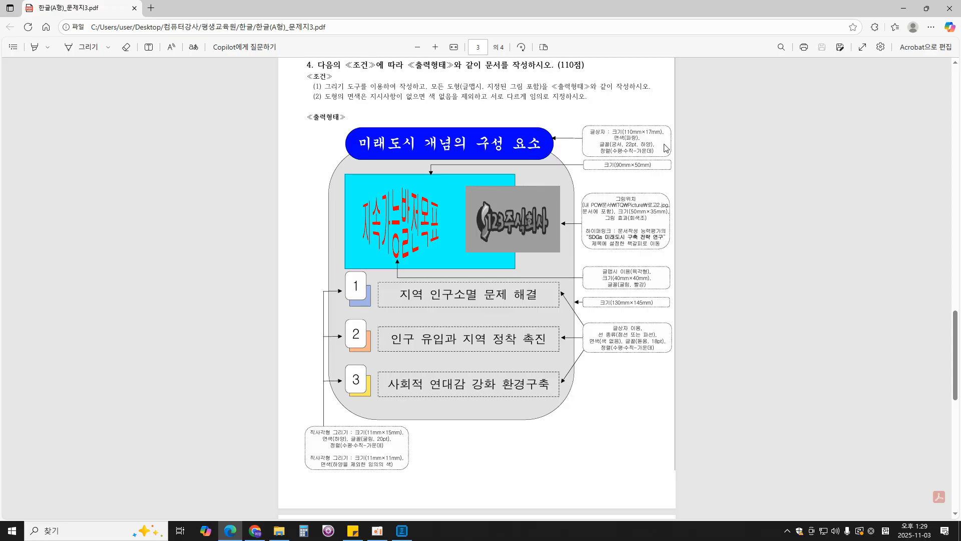
pyautogui.click(402, 530)
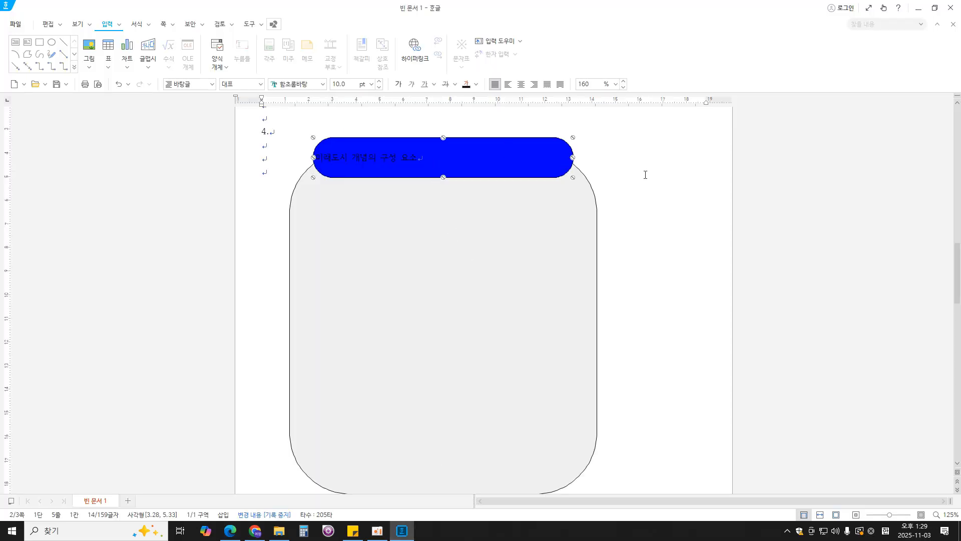
# - Set the title text 미래도시 개념의 구성 요소 to the 궁서 font at 22 pt
pyautogui.click(423, 159)
pyautogui.moveTo(435, 157); pyautogui.dragTo(333, 185)
pyautogui.click(309, 84)
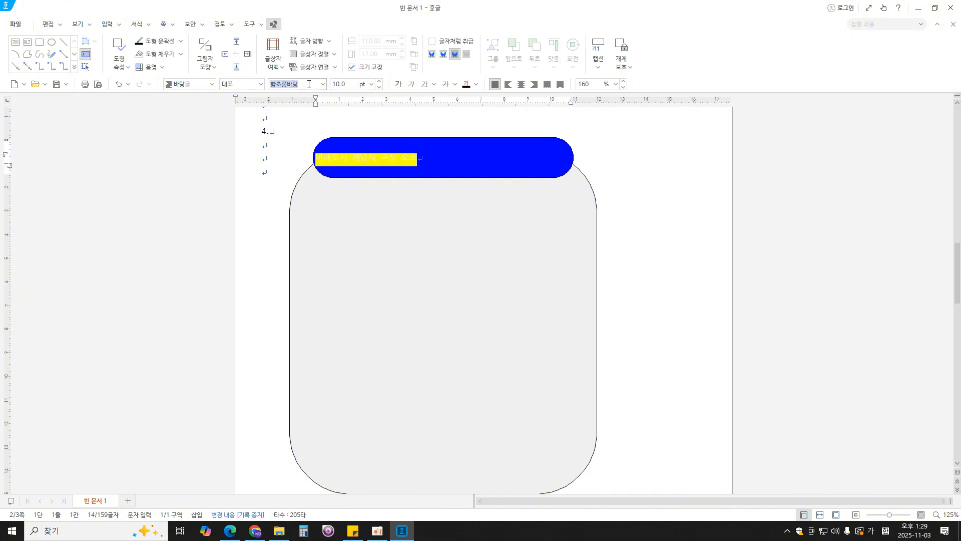
pyautogui.write('굴시')
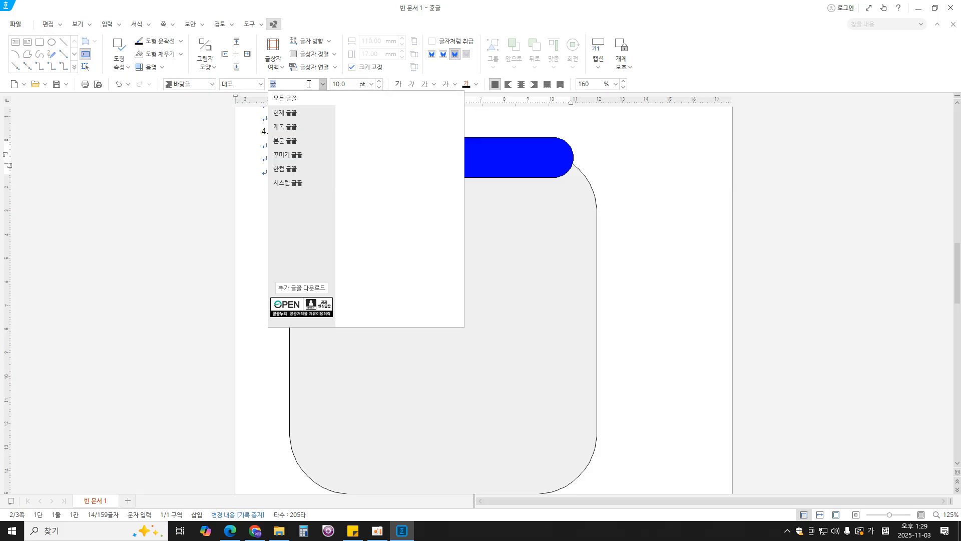
pyautogui.press('Return')
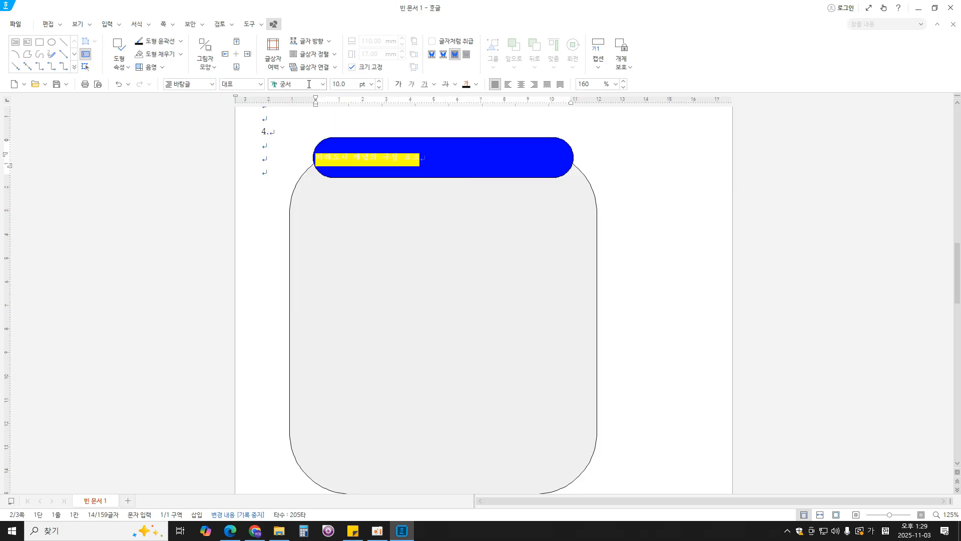
pyautogui.click(348, 83)
pyautogui.write('22')
pyautogui.press('Return')
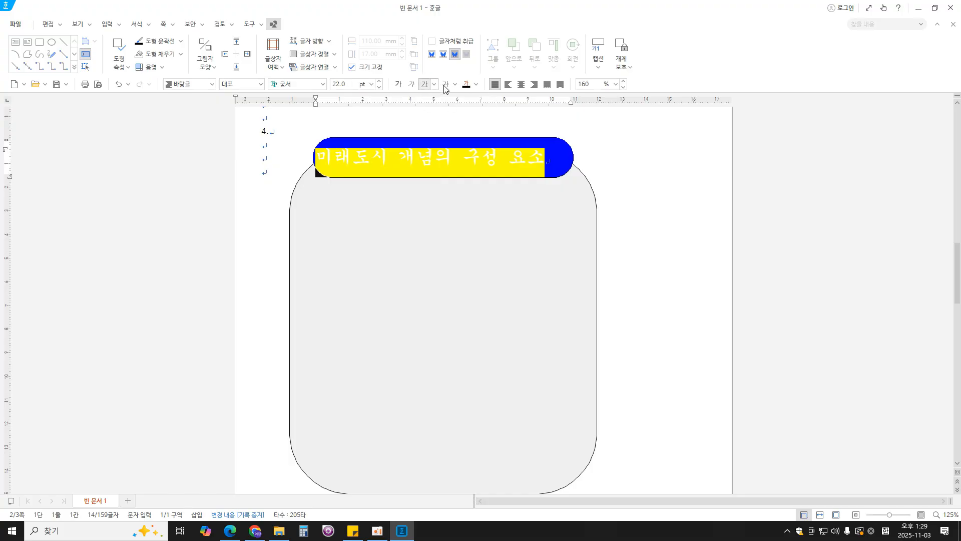
# - Colour the title text white, check the required alignment in the exam PDF, and centre the text horizontally
pyautogui.click(476, 86)
pyautogui.click(475, 129)
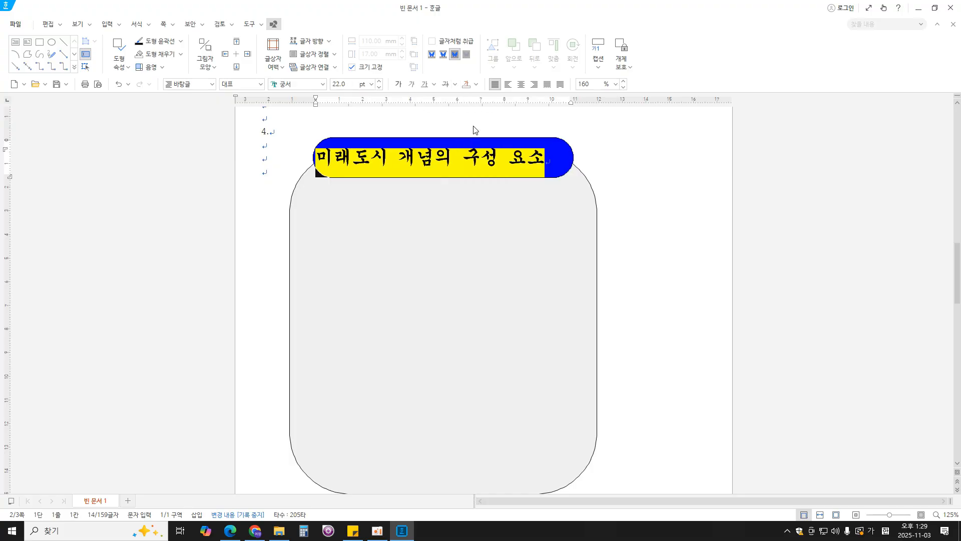
pyautogui.click(233, 530)
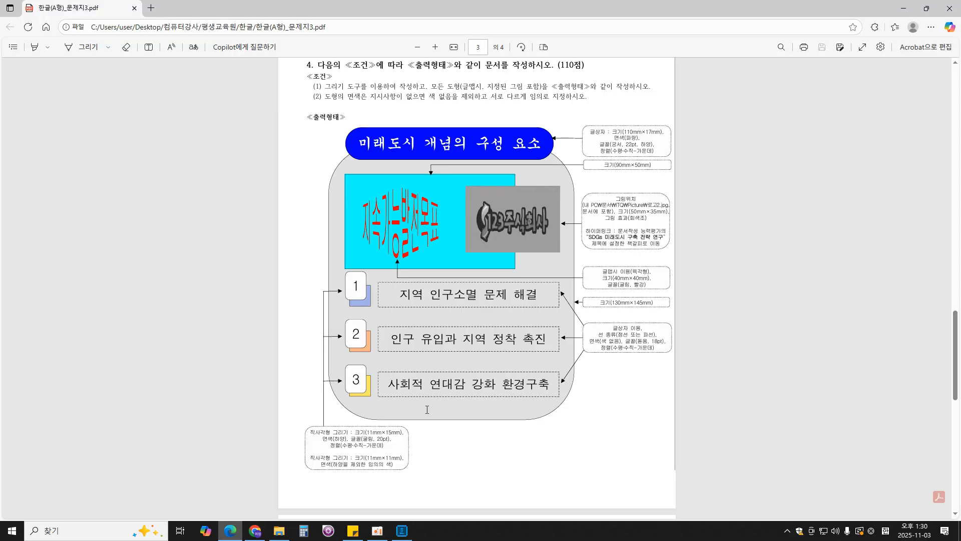
pyautogui.click(402, 530)
pyautogui.click(522, 84)
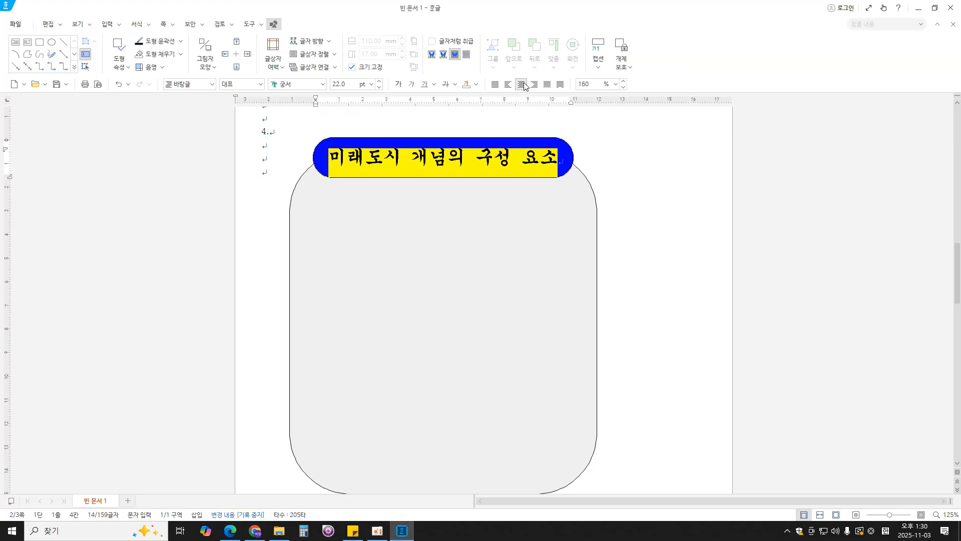
pyautogui.click(646, 277)
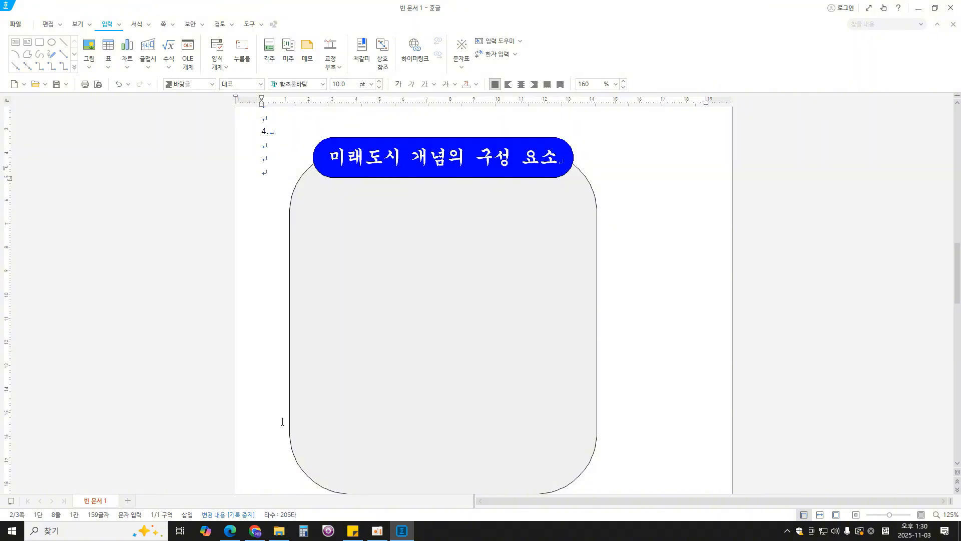
# - Check the inner rectangle's required size in the exam PDF and draw a rectangle about 67 × 35 mm below the title box
pyautogui.click(230, 529)
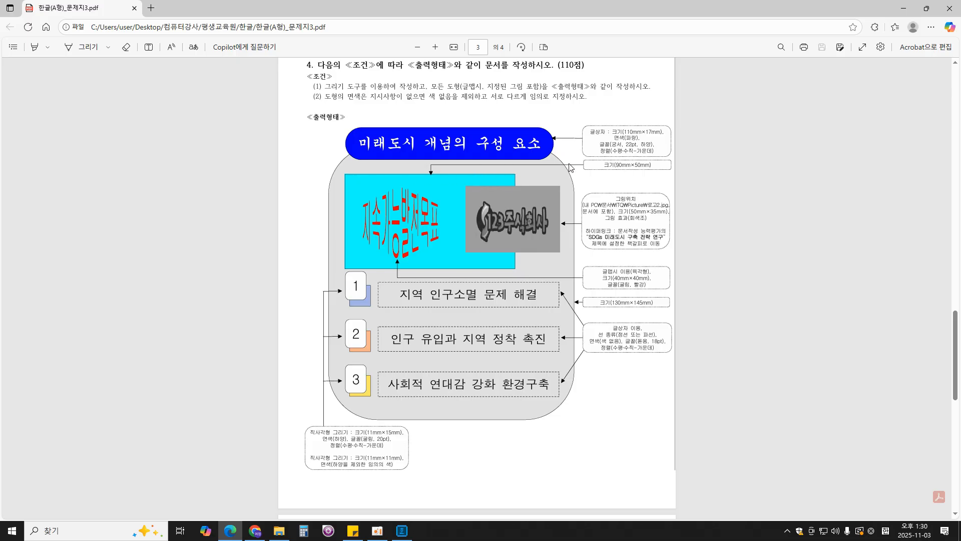
pyautogui.moveTo(602, 165); pyautogui.dragTo(660, 167)
pyautogui.click(743, 210)
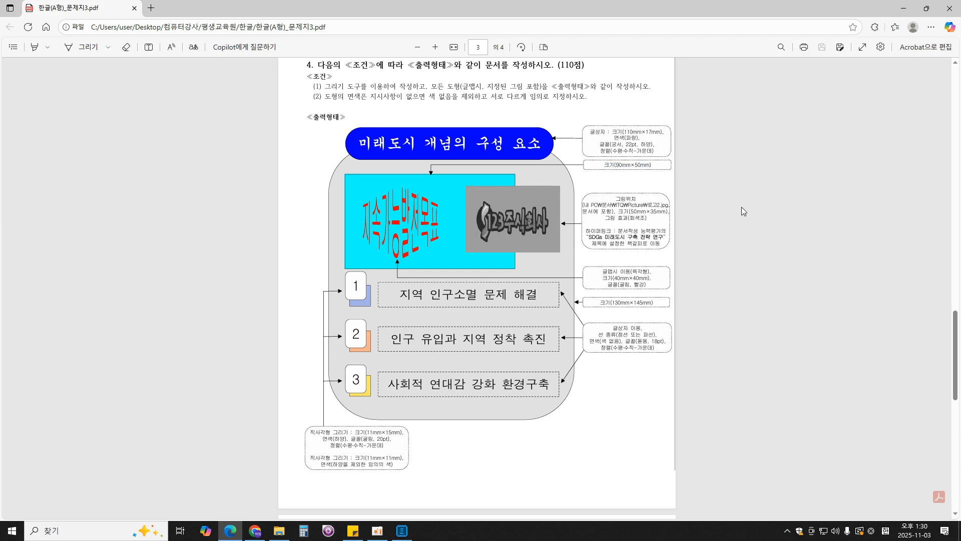
pyautogui.click(402, 530)
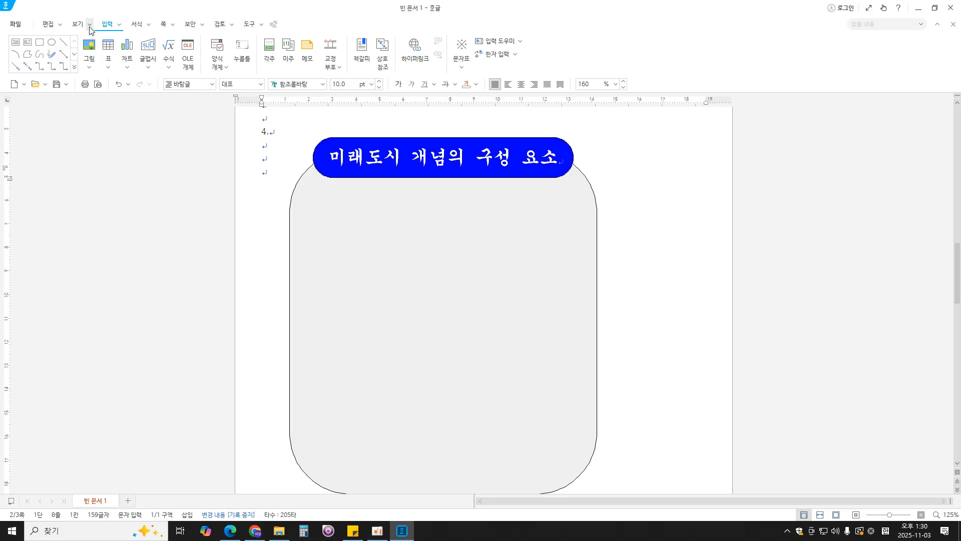
pyautogui.click(39, 42)
pyautogui.moveTo(313, 195); pyautogui.dragTo(471, 279)
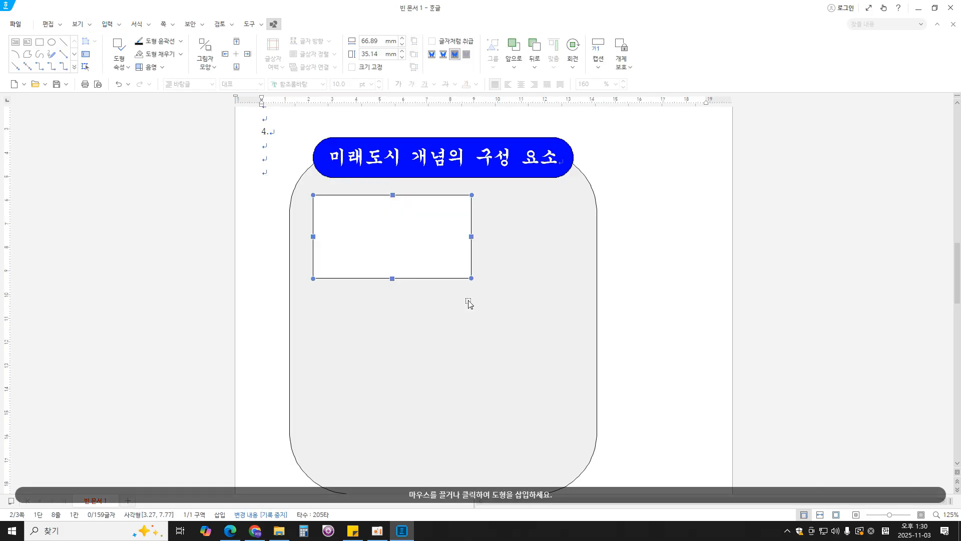
# - Set the inner rectangle's width to 90 mm and height to 50 mm, and lock its size
pyautogui.doubleClick(435, 254)
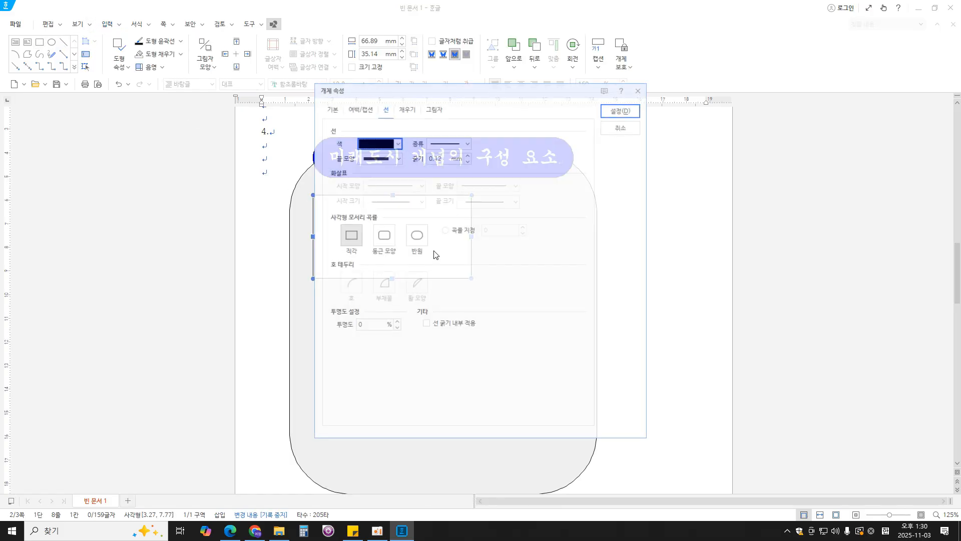
pyautogui.click(334, 109)
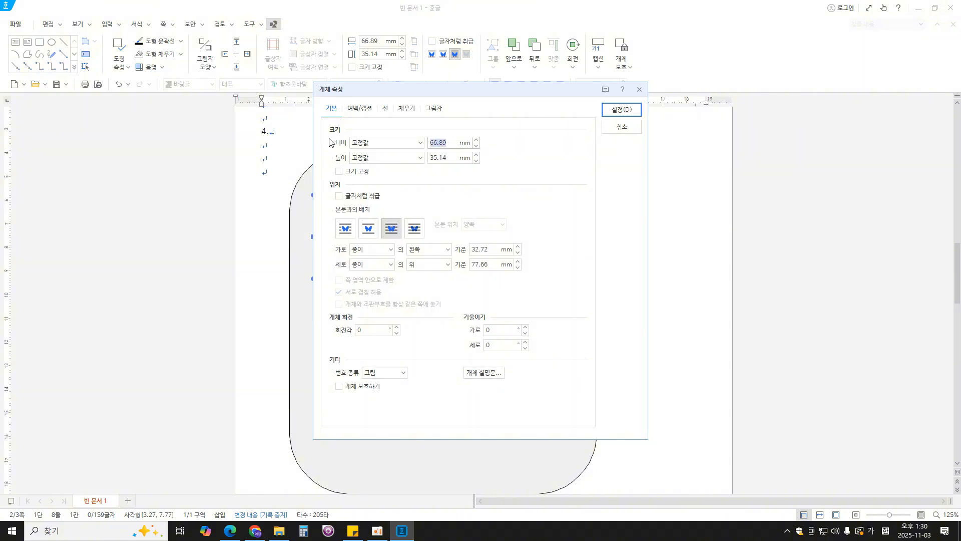
pyautogui.write('90')
pyautogui.press('Tab')
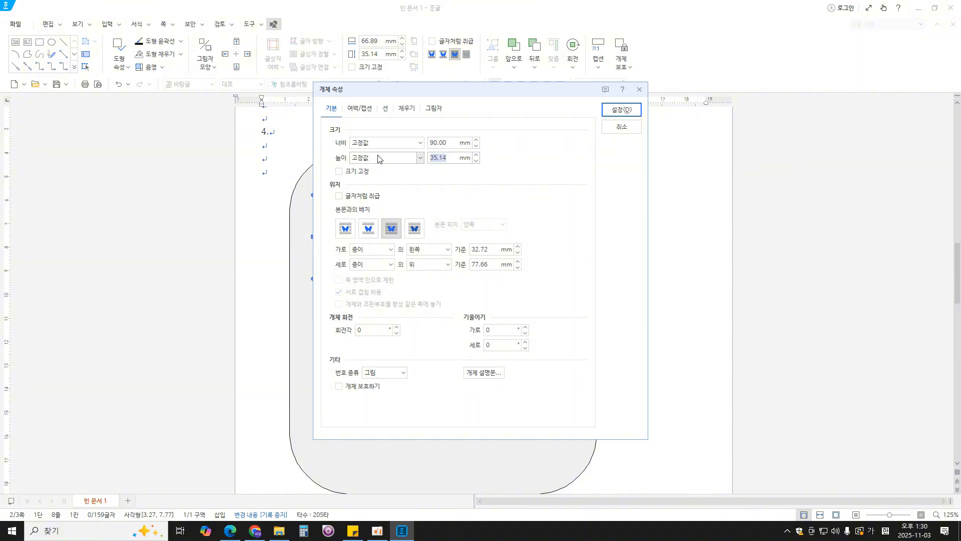
pyautogui.write('50')
pyautogui.click(367, 172)
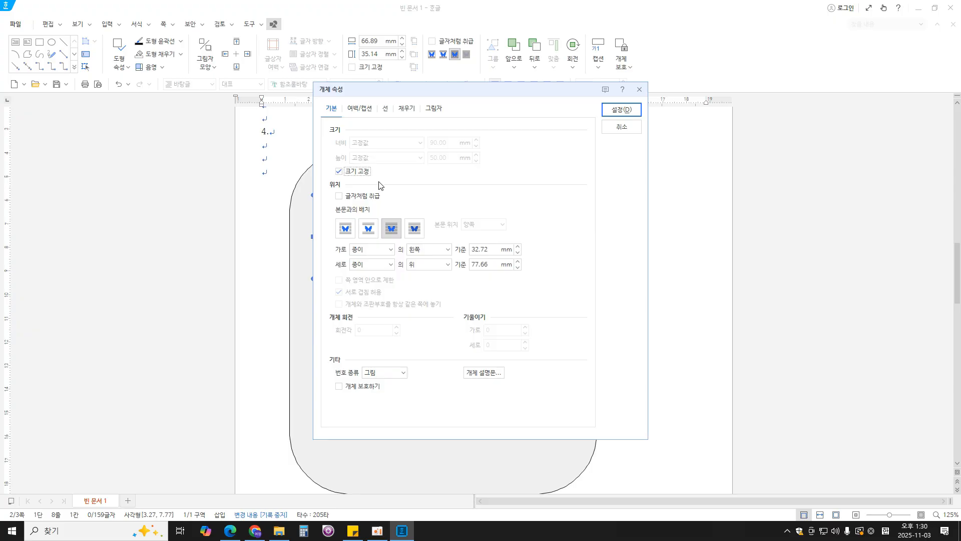
# - Fill the inner rectangle with a teal green and apply its properties
pyautogui.click(386, 109)
pyautogui.moveTo(425, 93); pyautogui.dragTo(582, 100)
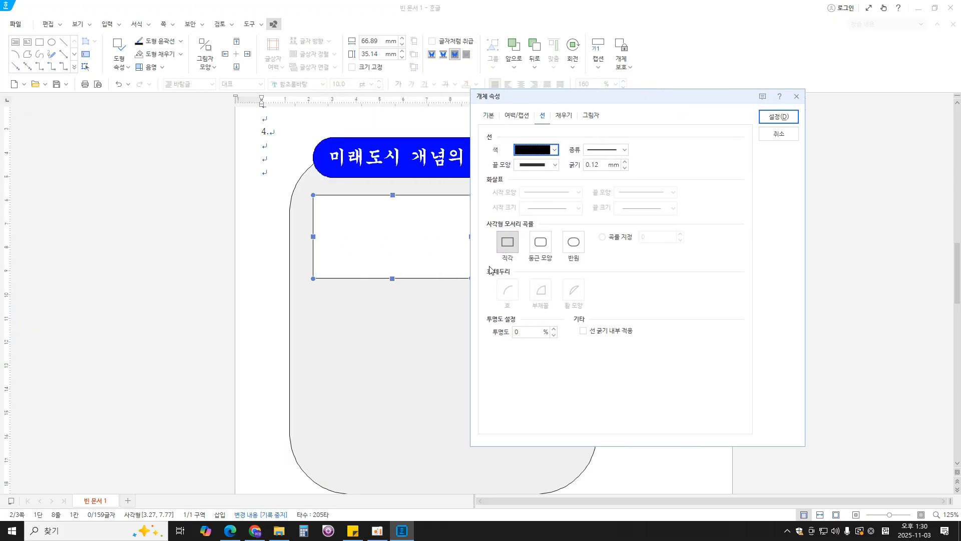
pyautogui.click(566, 118)
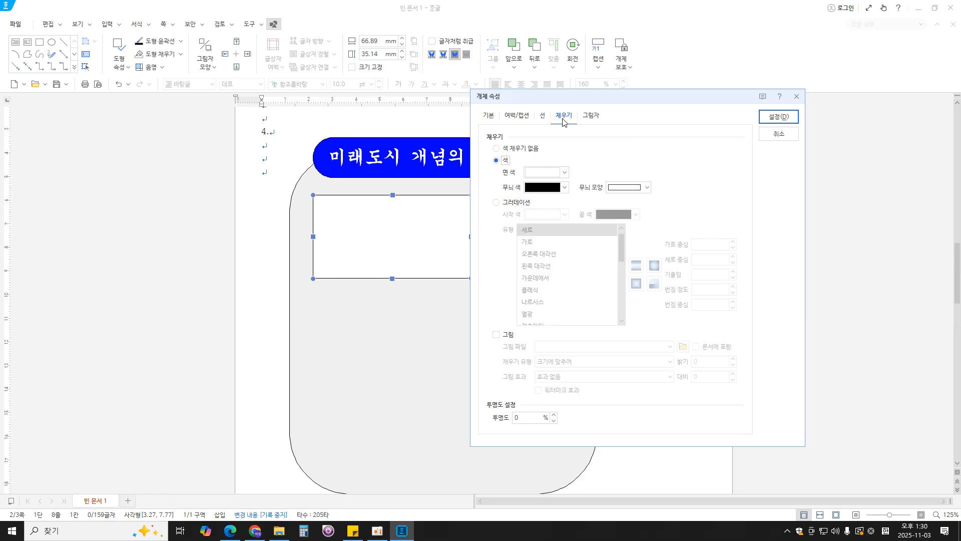
pyautogui.click(564, 172)
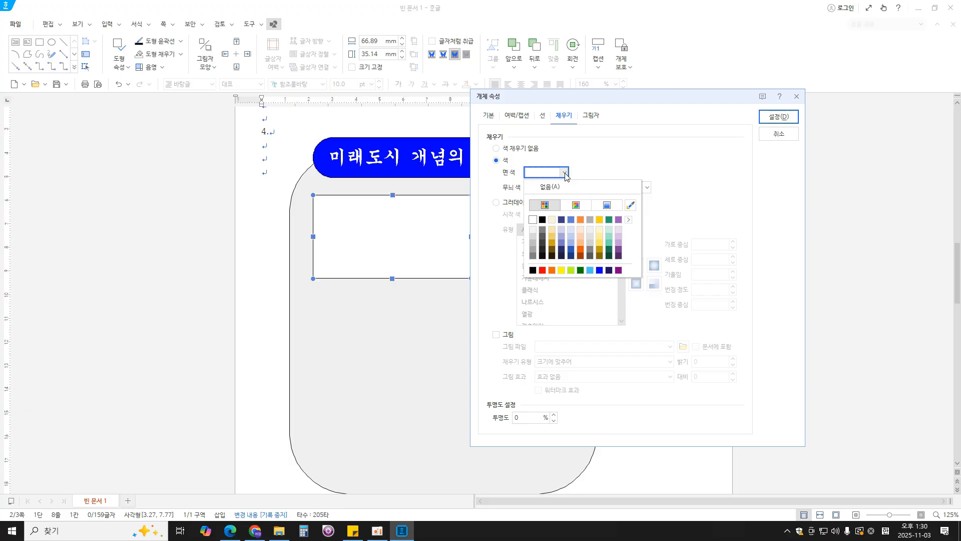
pyautogui.click(610, 243)
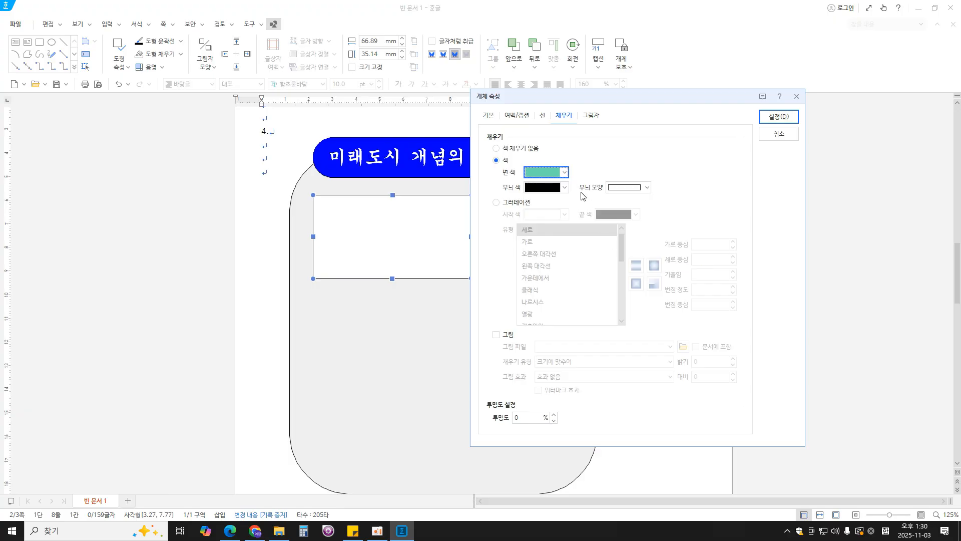
pyautogui.click(784, 117)
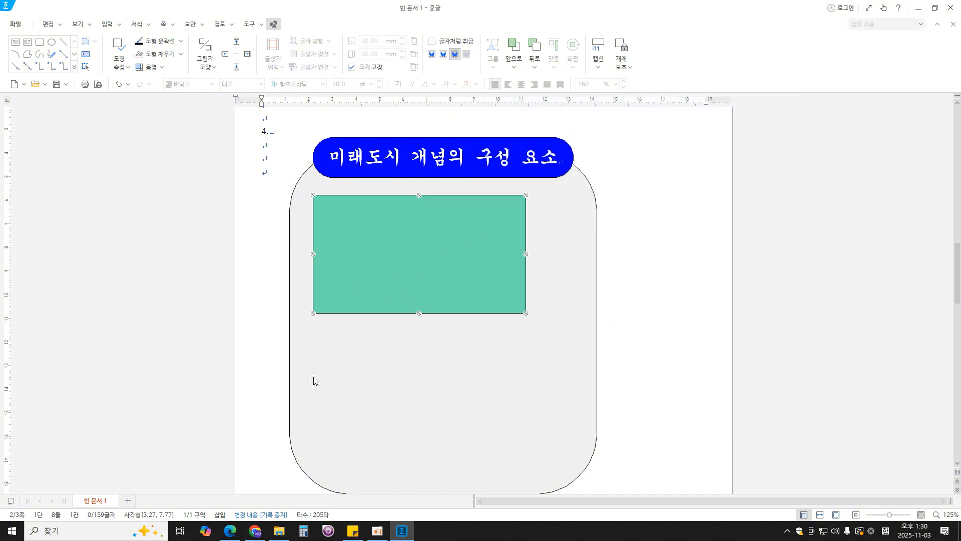
# - Check the exam PDF and start a 글맵시 word art object with the text 지속가능발전목표
pyautogui.click(230, 530)
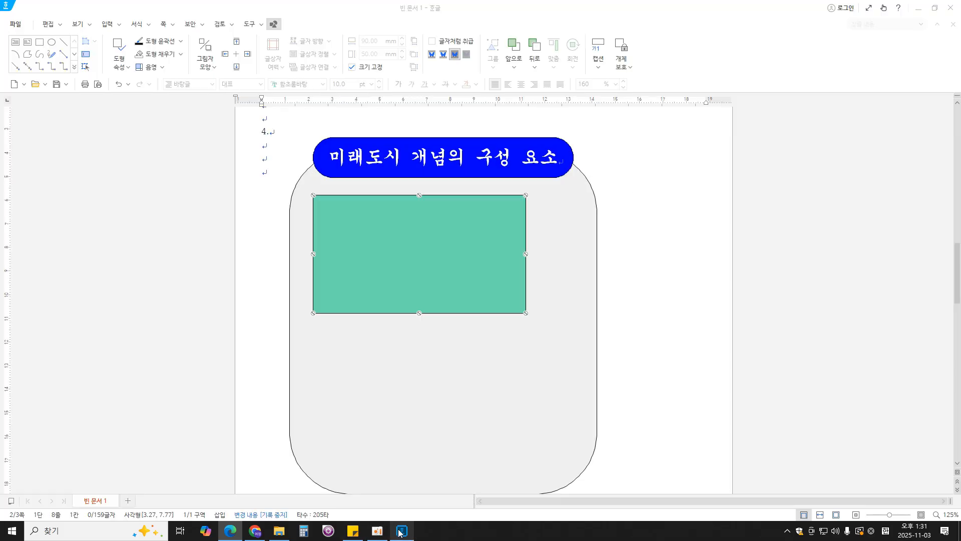
pyautogui.click(402, 531)
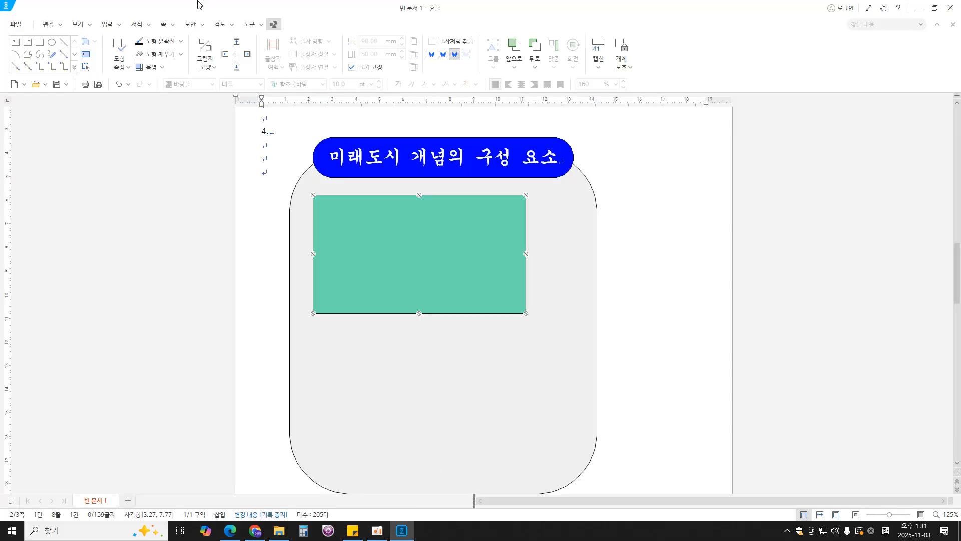
pyautogui.click(108, 25)
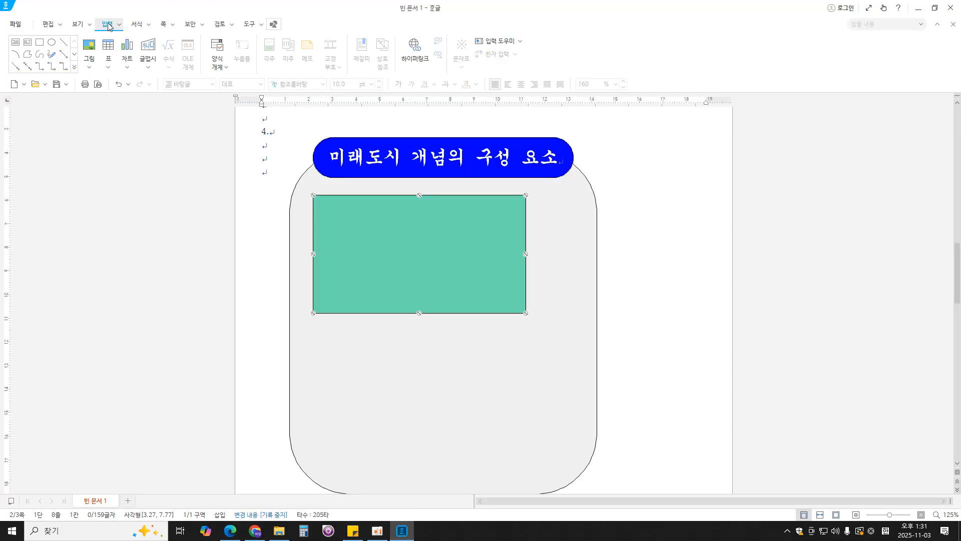
pyautogui.click(149, 48)
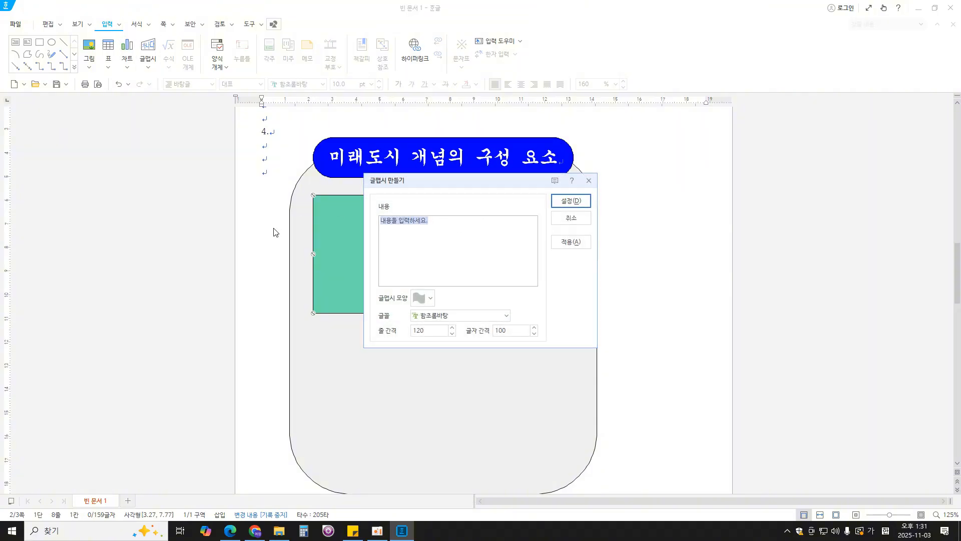
pyautogui.write('지속가능발전목표')
# - Give the 글맵시 text the hexagon shape (육각형) and check that shape against the exam PDF
pyautogui.click(427, 300)
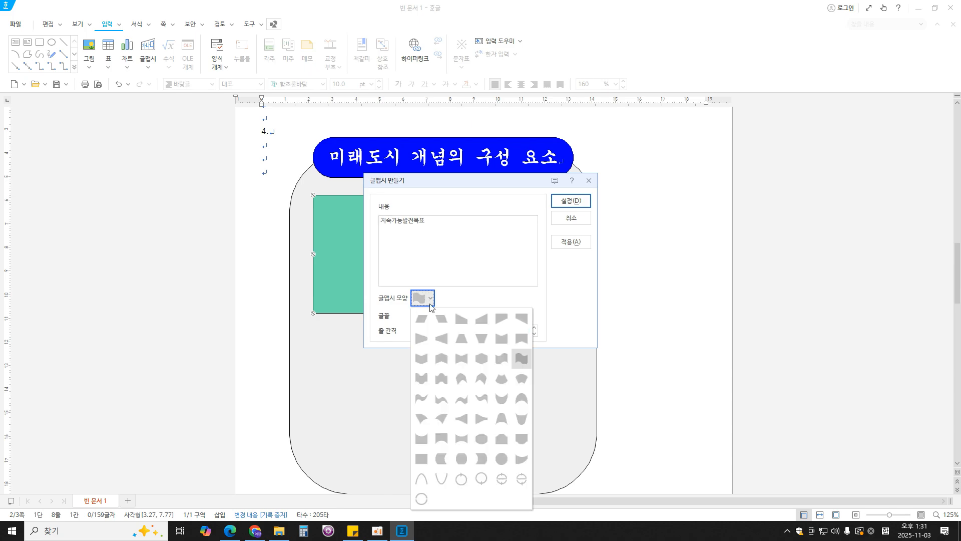
pyautogui.click(483, 359)
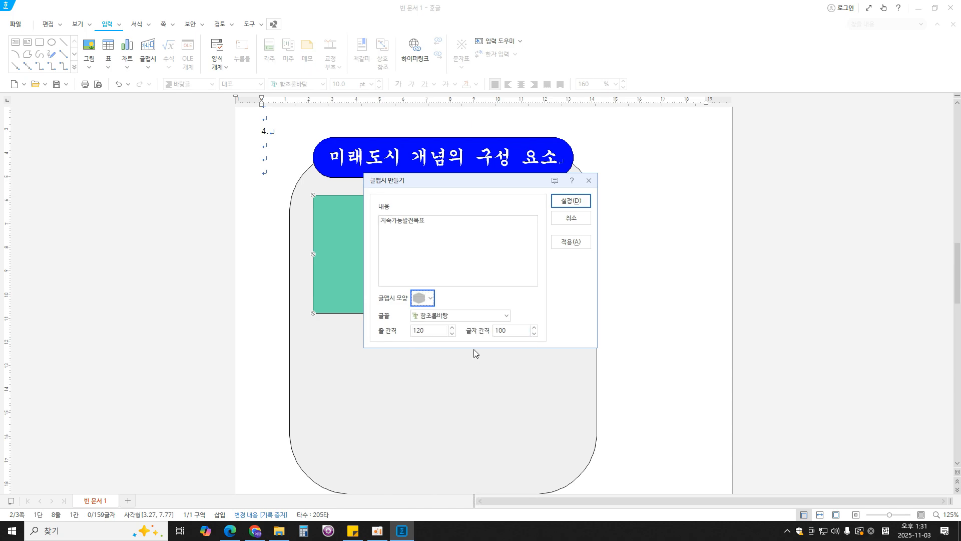
pyautogui.click(229, 531)
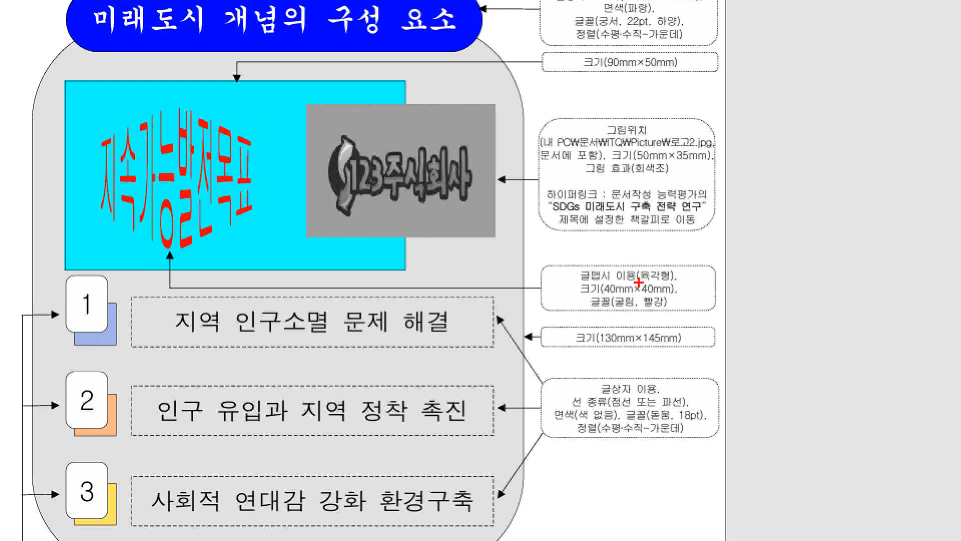
pyautogui.moveTo(635, 273); pyautogui.dragTo(659, 275)
pyautogui.press('Escape')
pyautogui.click(402, 530)
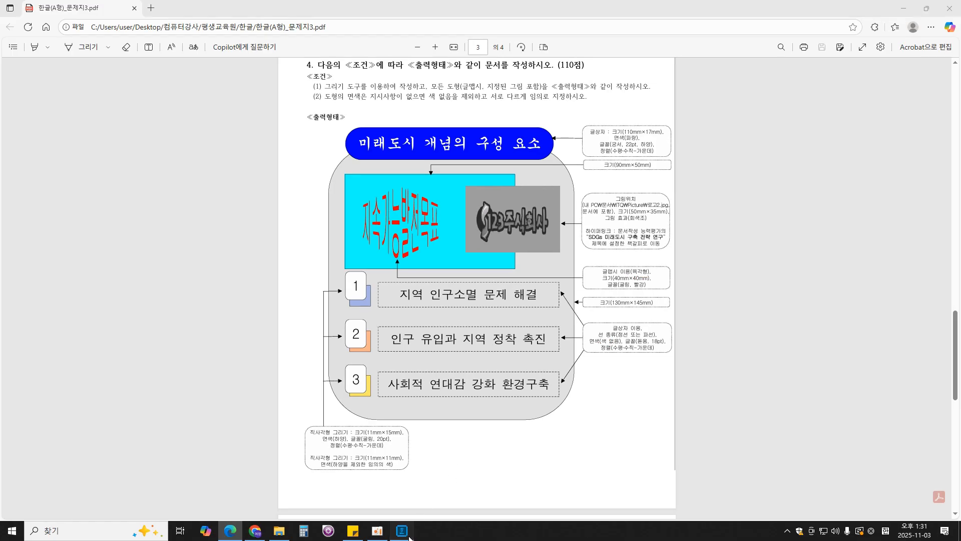
# - Check the exam PDF for the required font, set the 글맵시 font to 굴림, and create the object
pyautogui.click(457, 317)
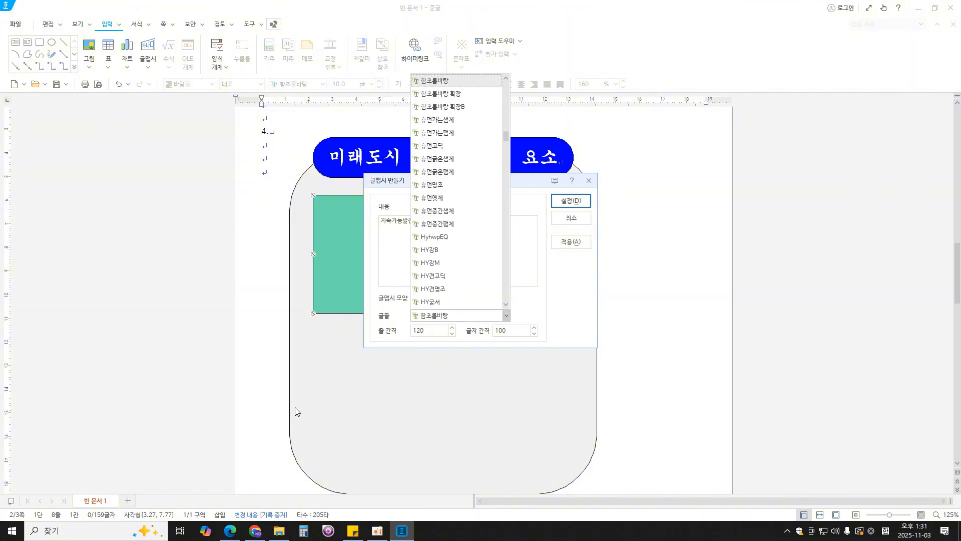
pyautogui.click(230, 531)
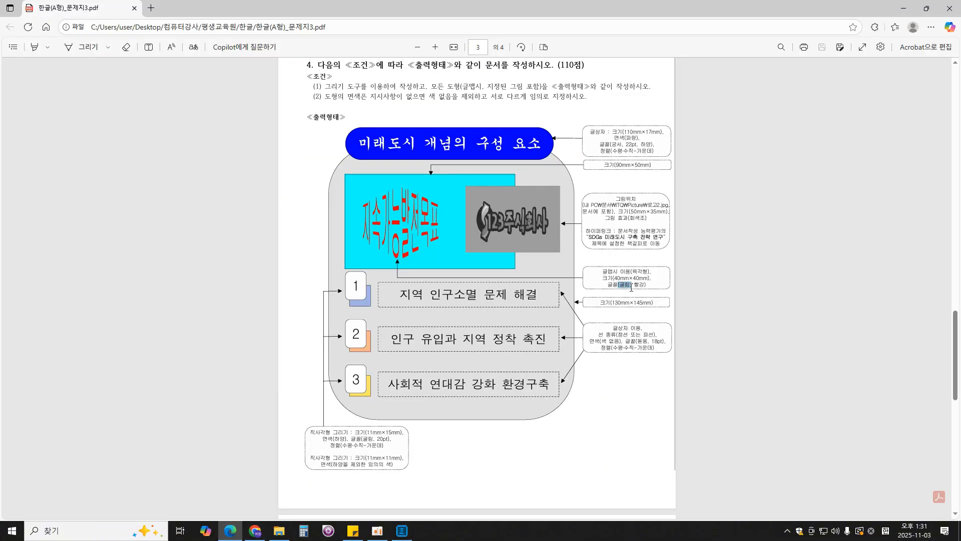
pyautogui.click(402, 530)
pyautogui.click(434, 316)
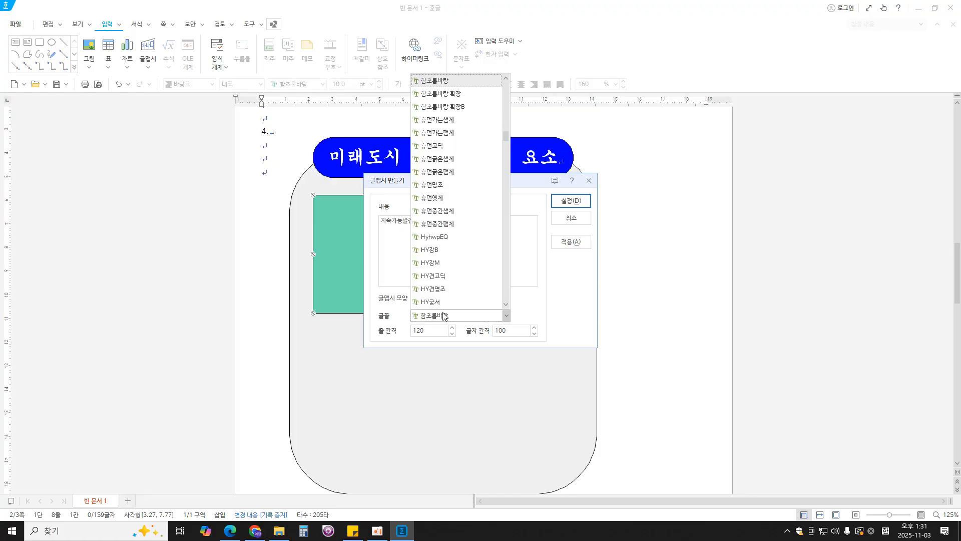
pyautogui.moveTo(506, 135); pyautogui.dragTo(506, 80)
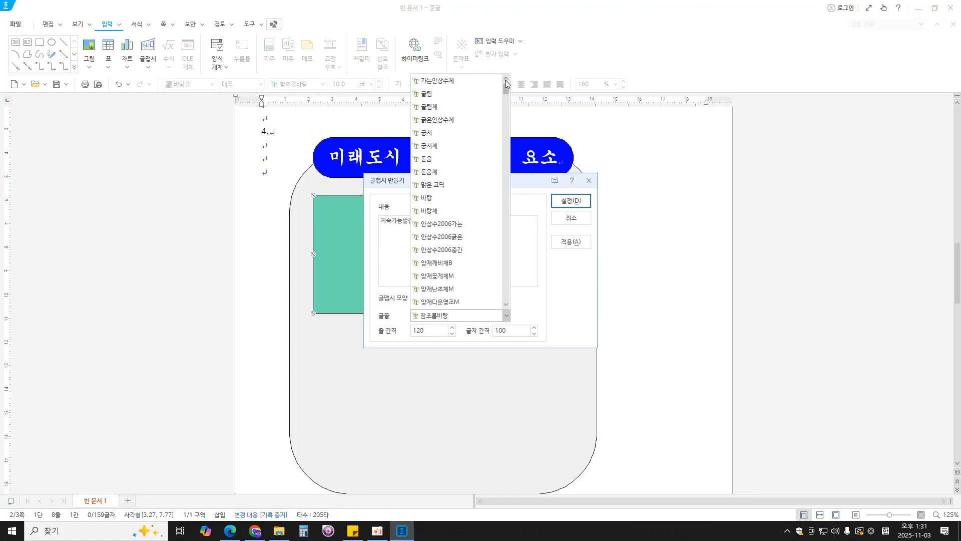
pyautogui.click(453, 95)
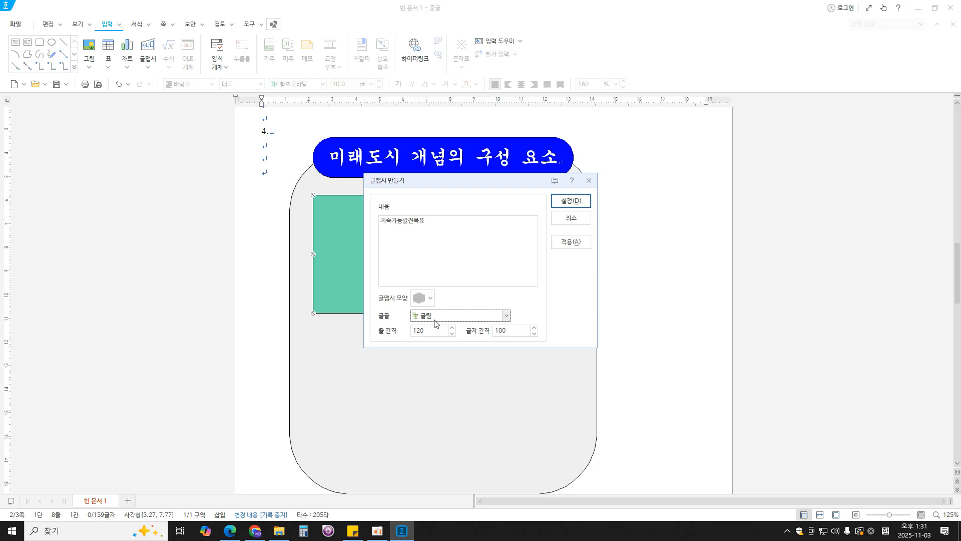
pyautogui.click(571, 201)
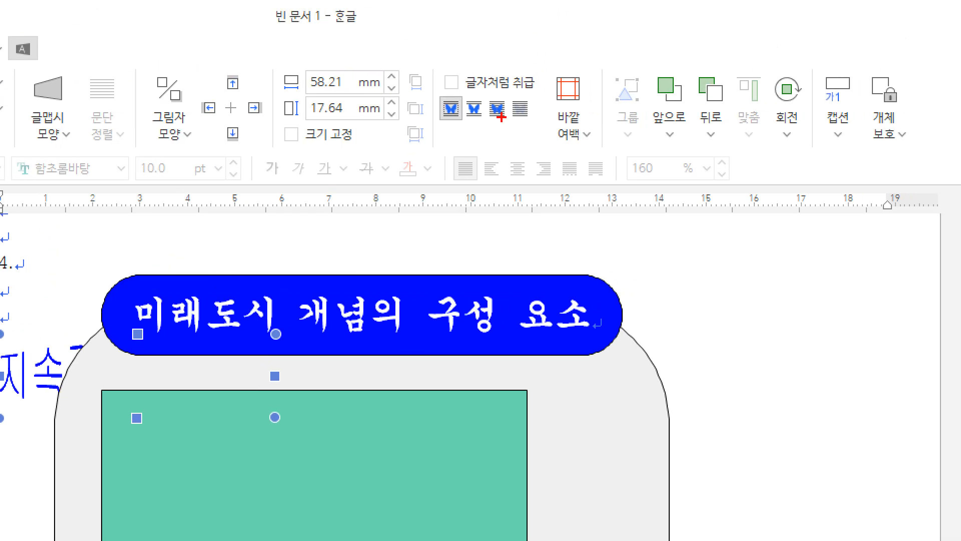
# - Set the 글맵시 object in front of the text and move it onto the teal rectangle
pyautogui.moveTo(501, 118)
pyautogui.mouseDown()
pyautogui.moveTo(483, 120)
pyautogui.moveTo(517, 100)
pyautogui.moveTo(489, 136)
pyautogui.mouseUp()
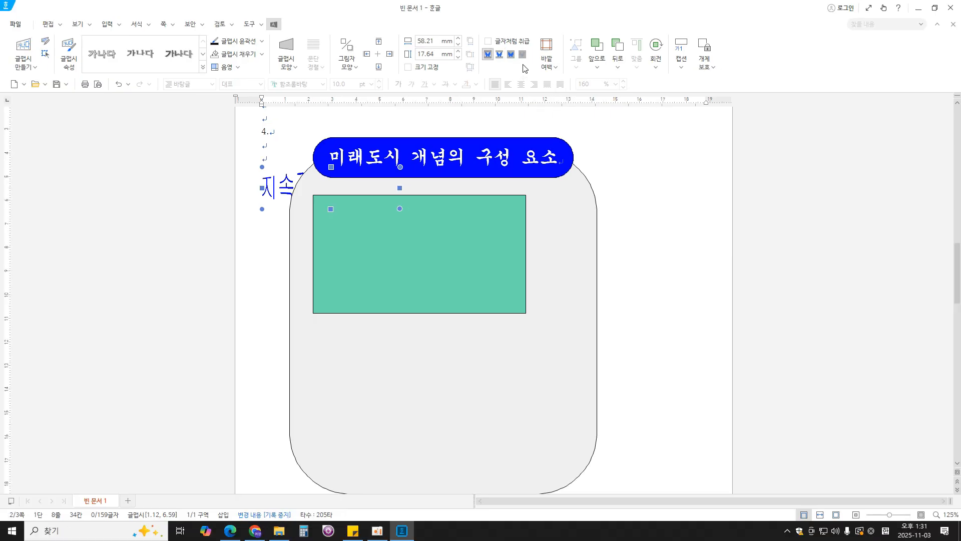
pyautogui.click(497, 108)
pyautogui.moveTo(412, 257); pyautogui.dragTo(405, 266)
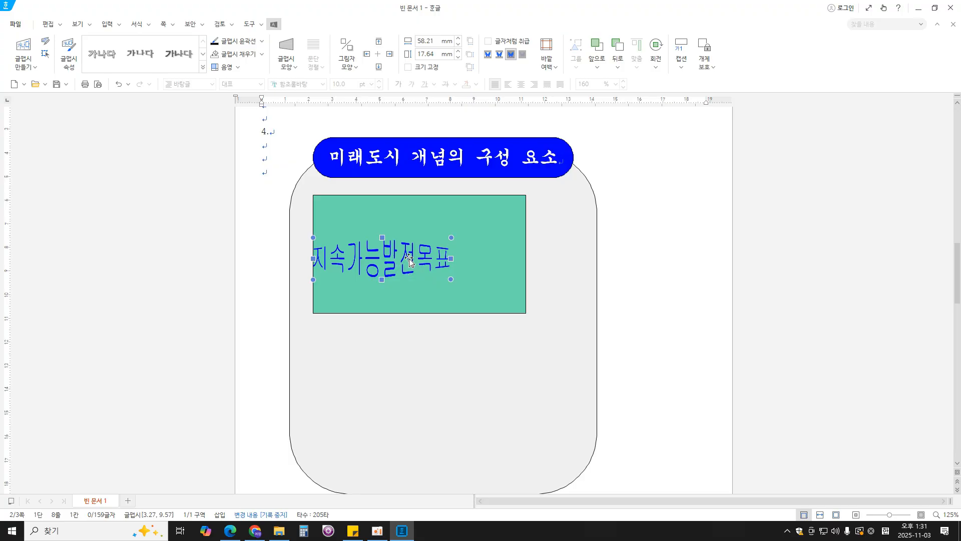
# - Check the exam PDF, set the 글맵시 object's width and height to 40 mm each, and lock its size
pyautogui.doubleClick(409, 259)
pyautogui.click(332, 109)
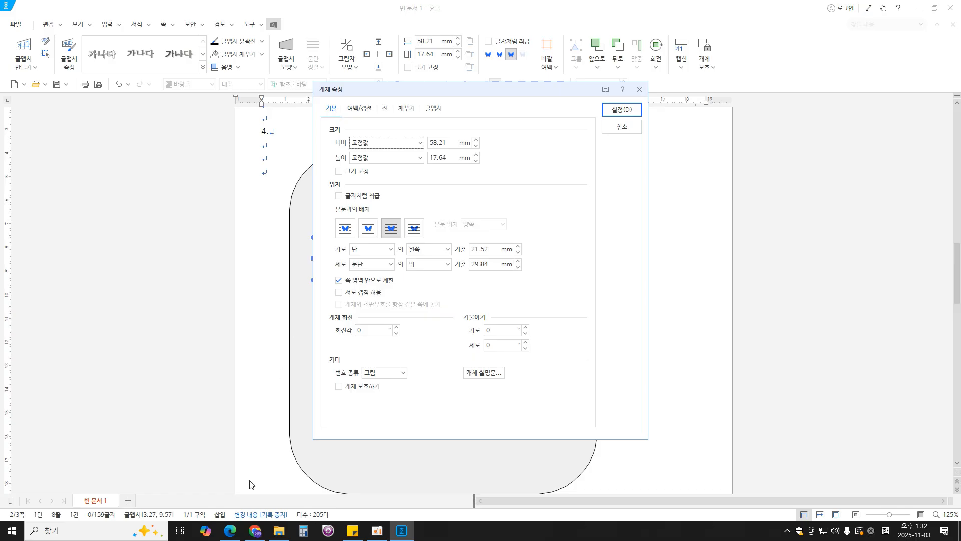
pyautogui.click(230, 530)
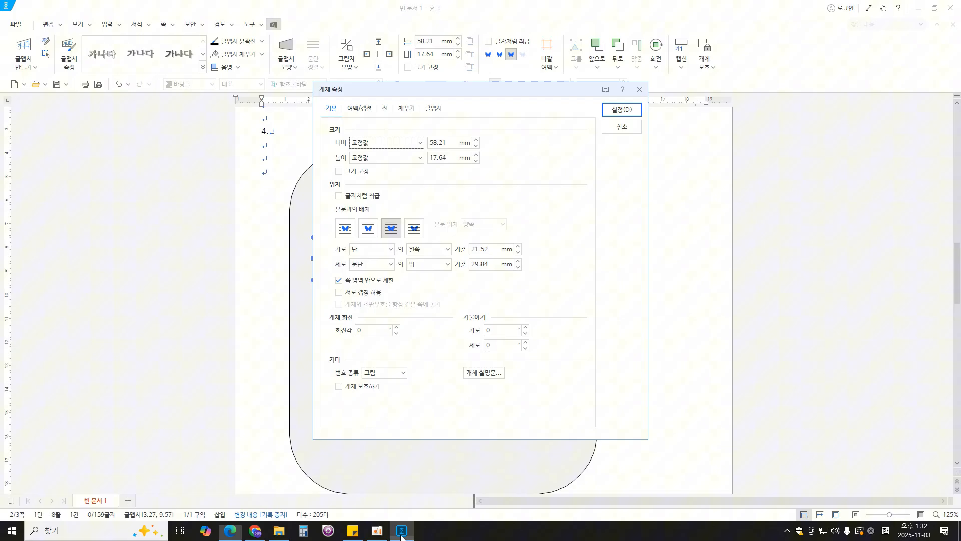
pyautogui.click(402, 531)
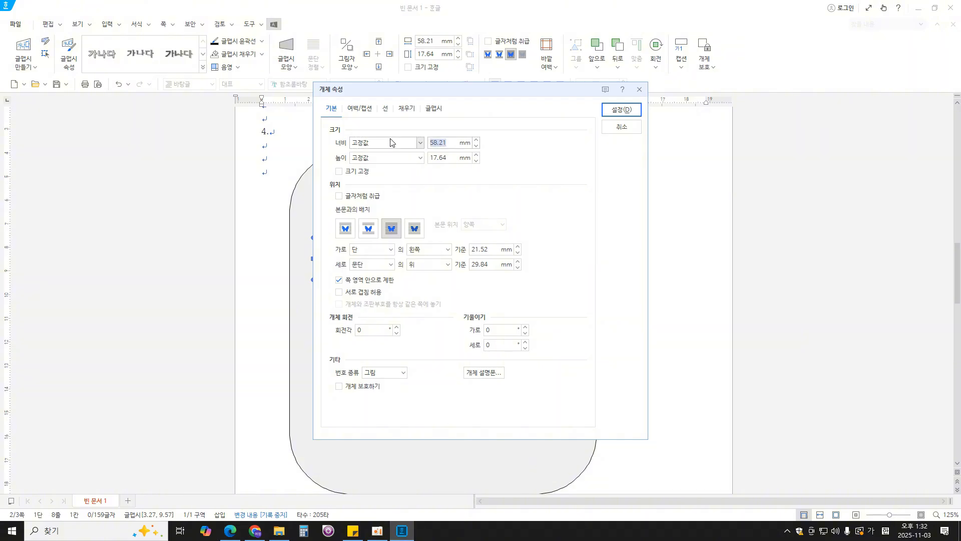
pyautogui.write('40')
pyautogui.press('Tab')
pyautogui.write('40')
pyautogui.click(339, 172)
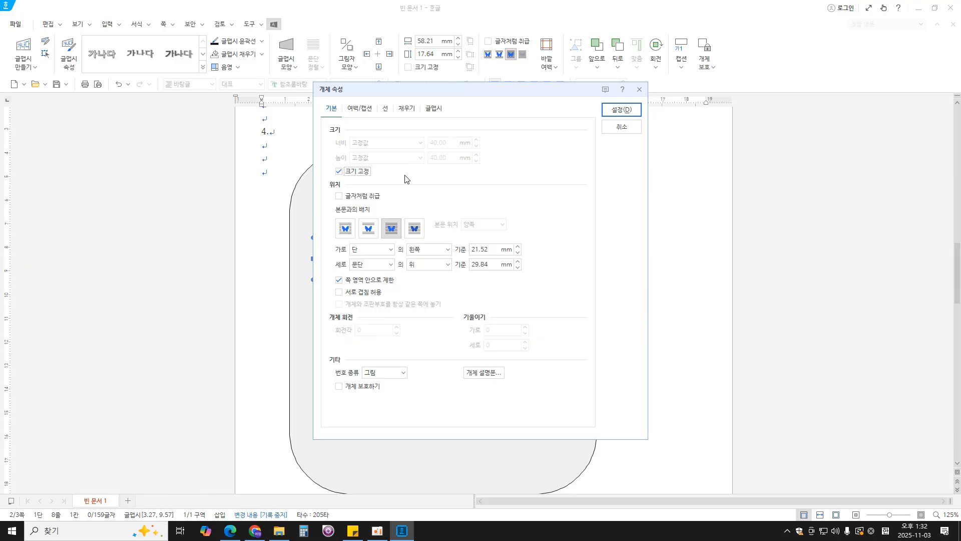
# - Fill the 글맵시 text with red and position it in the left part of the teal rectangle
pyautogui.click(407, 114)
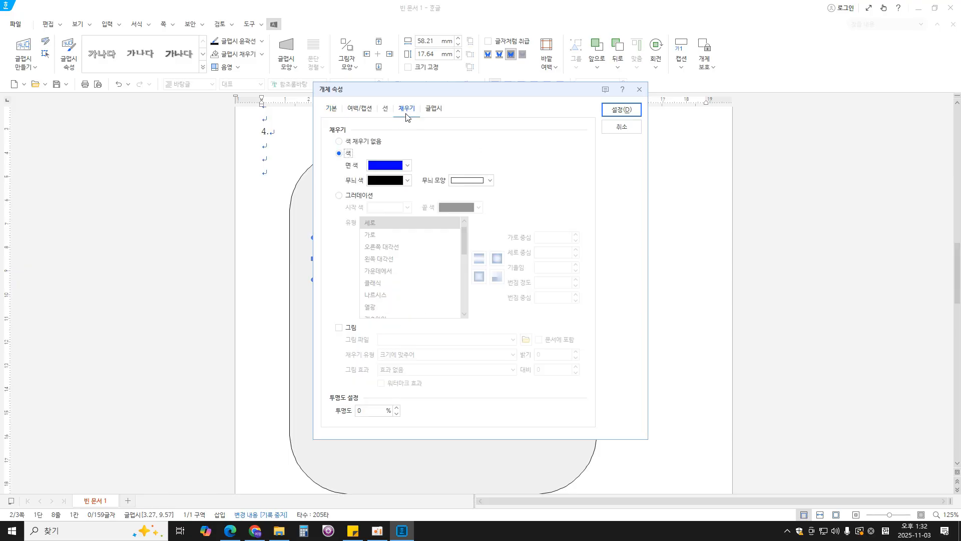
pyautogui.click(407, 165)
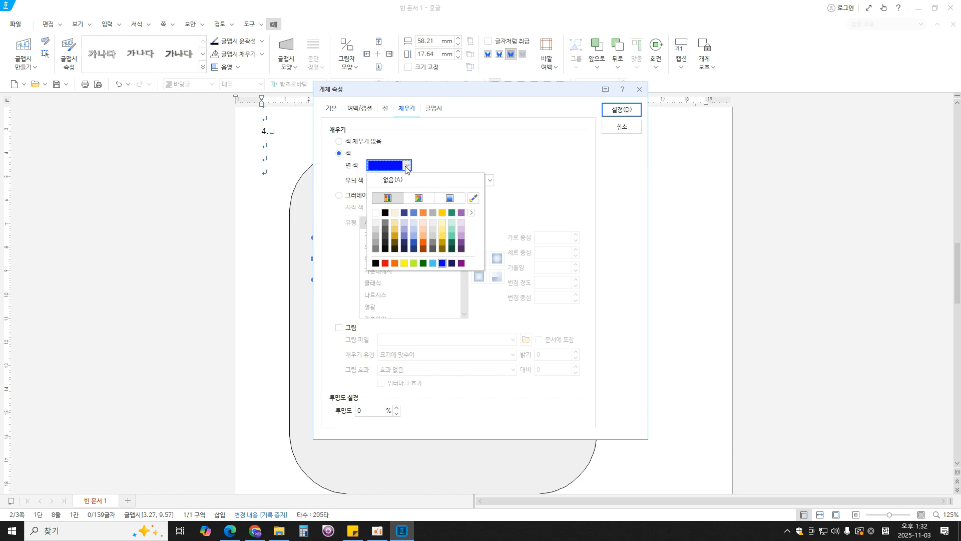
pyautogui.click(385, 263)
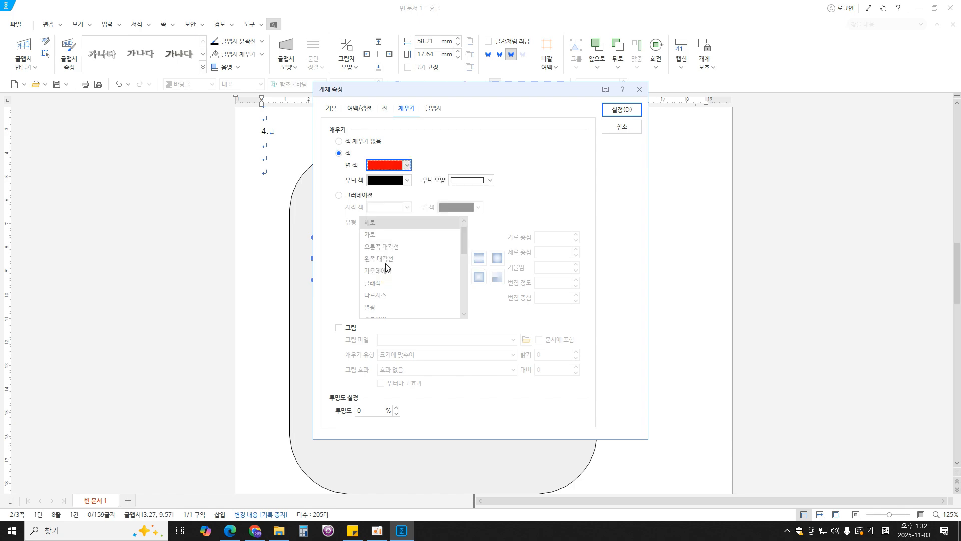
pyautogui.click(626, 108)
pyautogui.moveTo(386, 287); pyautogui.dragTo(393, 255)
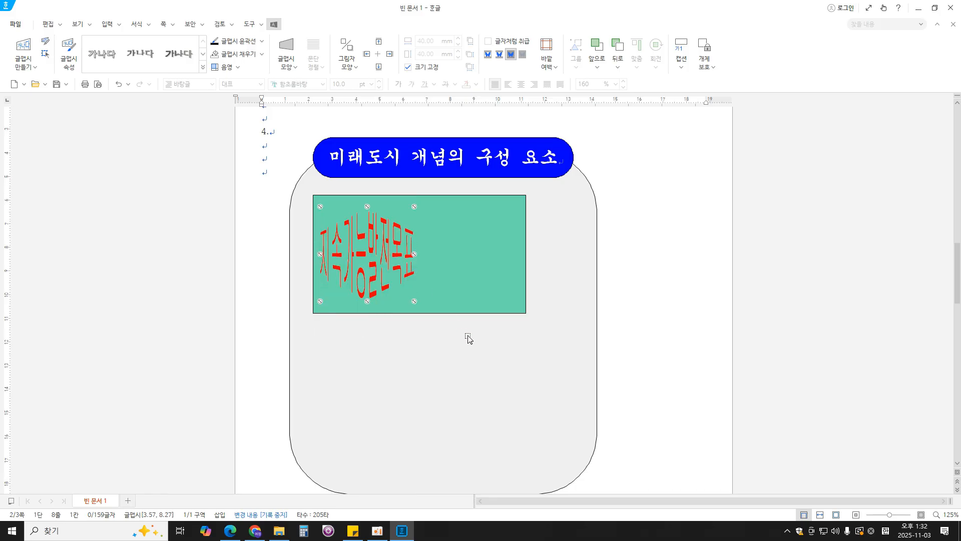
# - Check the exam PDF for the required picture and choose 로고2 from the 문서 > ITQ > Picture folder for insertion
pyautogui.click(230, 530)
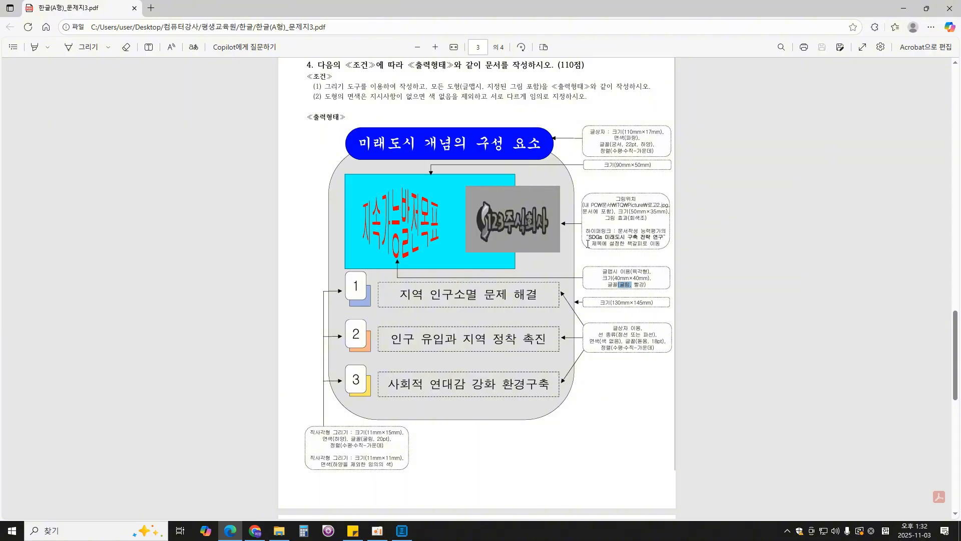
pyautogui.click(402, 531)
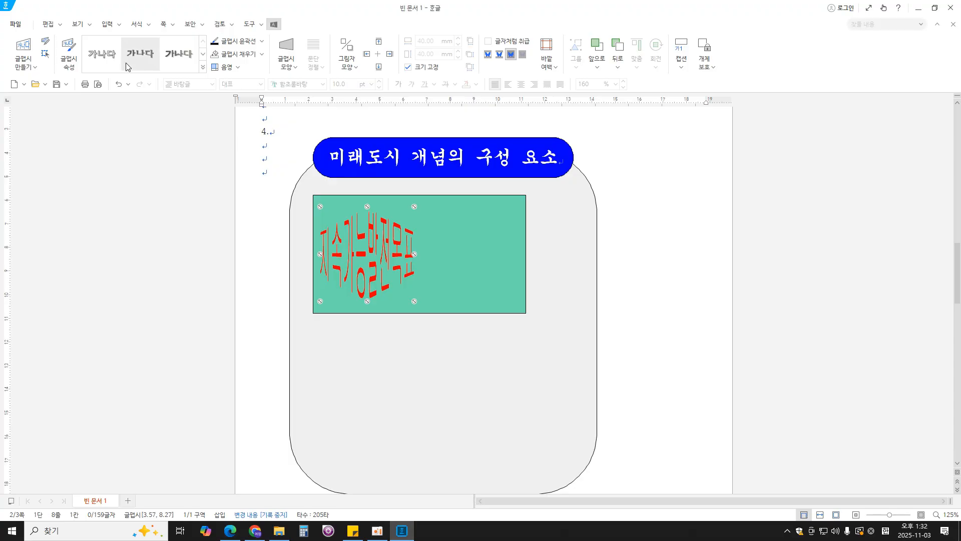
pyautogui.click(107, 25)
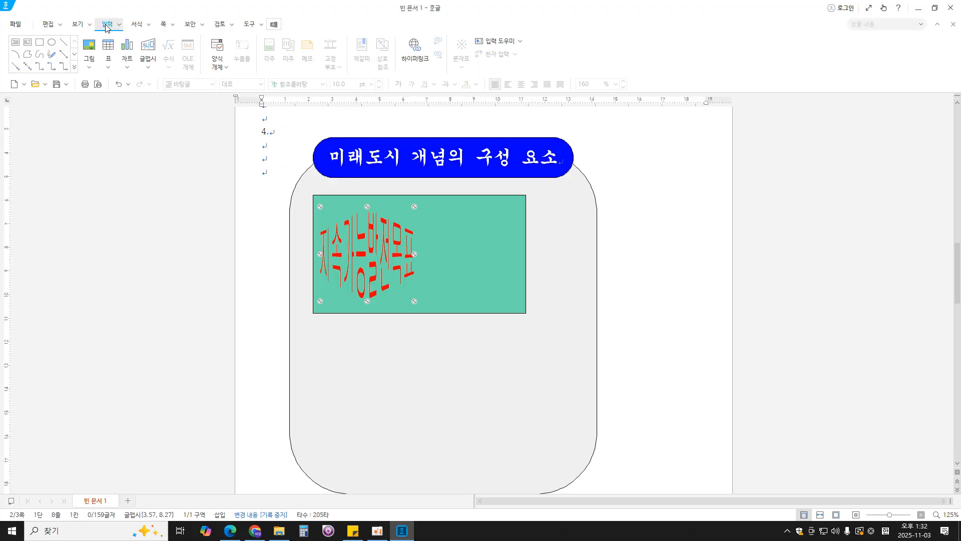
pyautogui.click(89, 50)
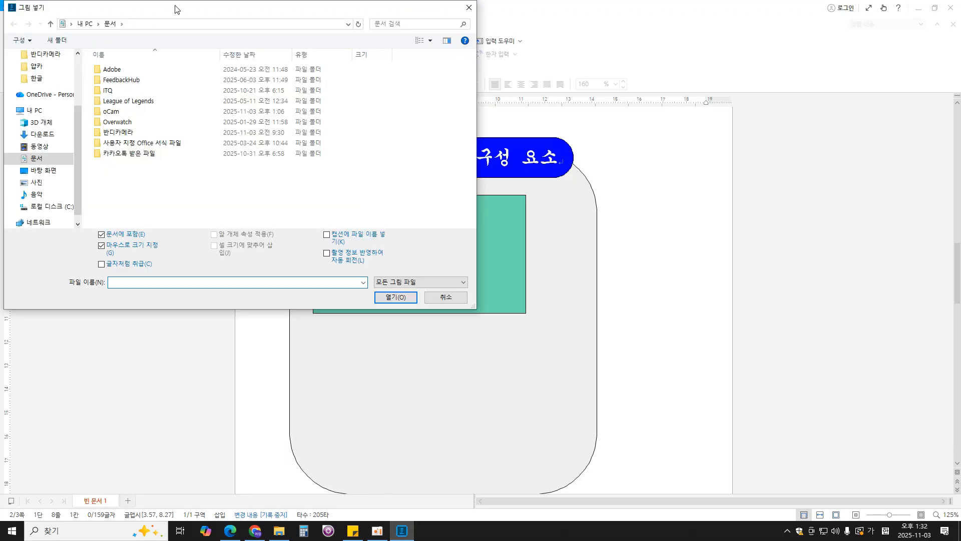
pyautogui.doubleClick(109, 91)
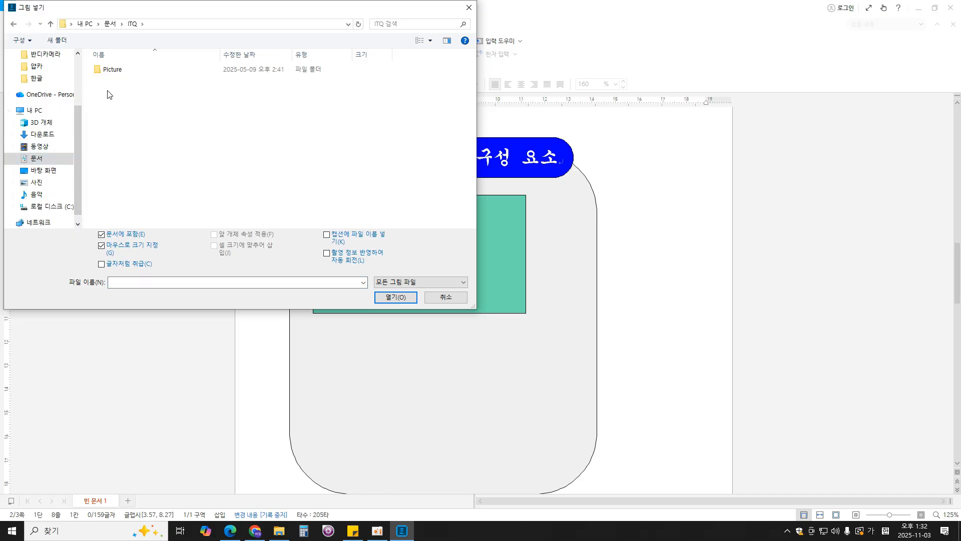
pyautogui.doubleClick(111, 69)
pyautogui.moveTo(236, 14); pyautogui.dragTo(259, 71)
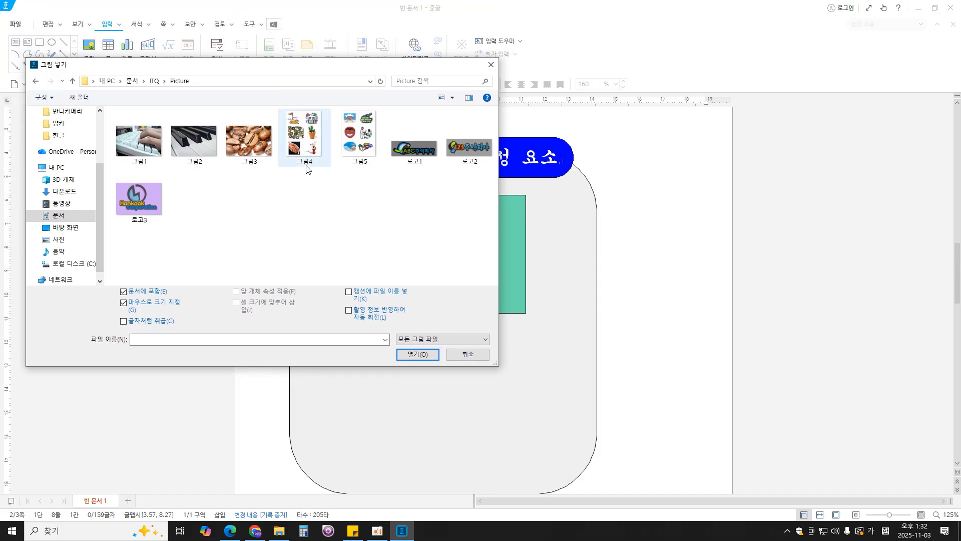
pyautogui.doubleClick(471, 153)
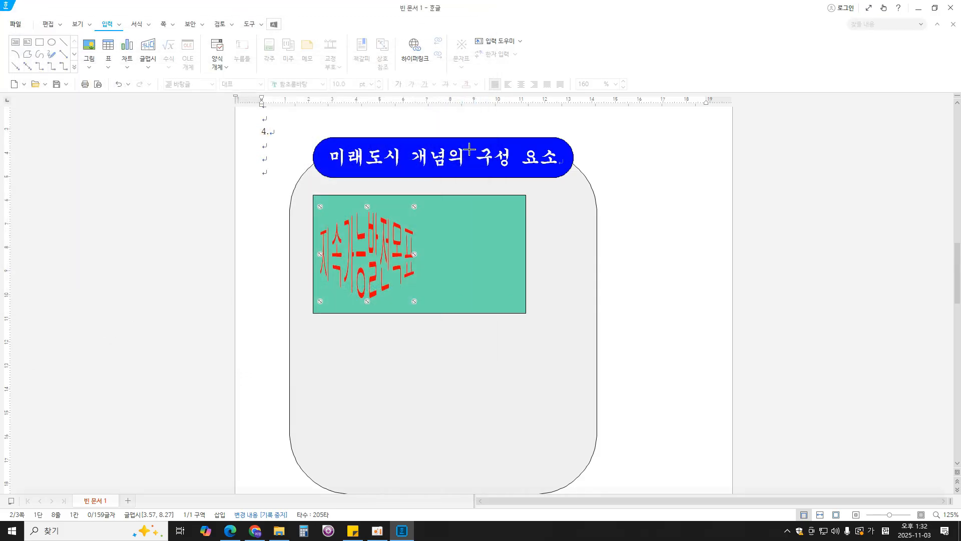
# - Draw the logo picture about 101 mm by 37 mm and set it in front of the text, overlapping the teal rectangle's right edge
pyautogui.moveTo(483, 183); pyautogui.dragTo(722, 271)
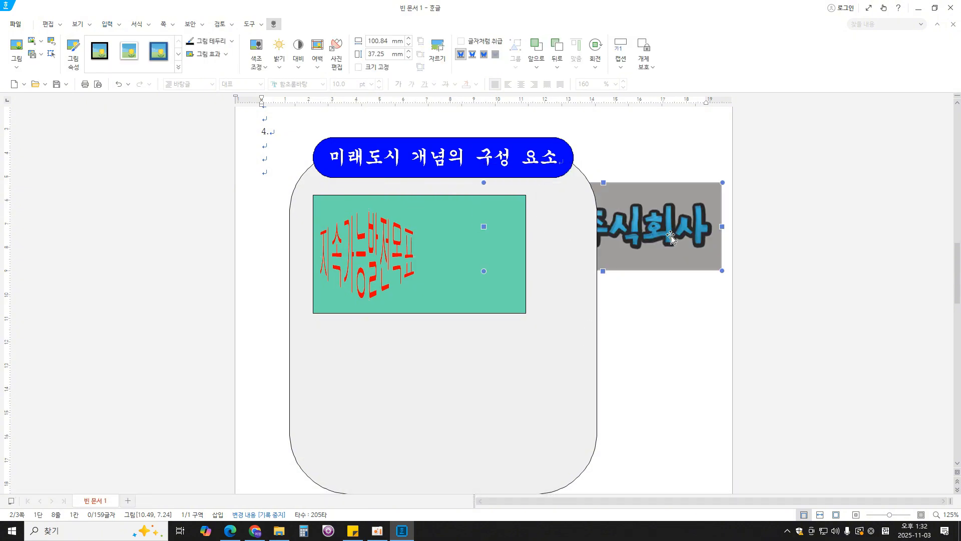
pyautogui.click(484, 54)
pyautogui.moveTo(660, 227); pyautogui.dragTo(613, 253)
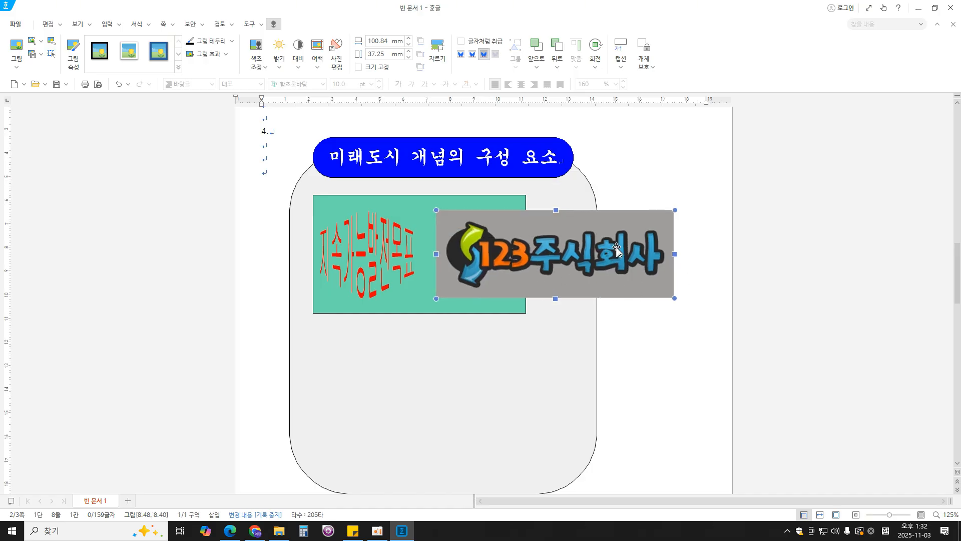
# - Open the logo picture's properties and check its requirements in the exam PDF
pyautogui.doubleClick(616, 249)
pyautogui.click(230, 531)
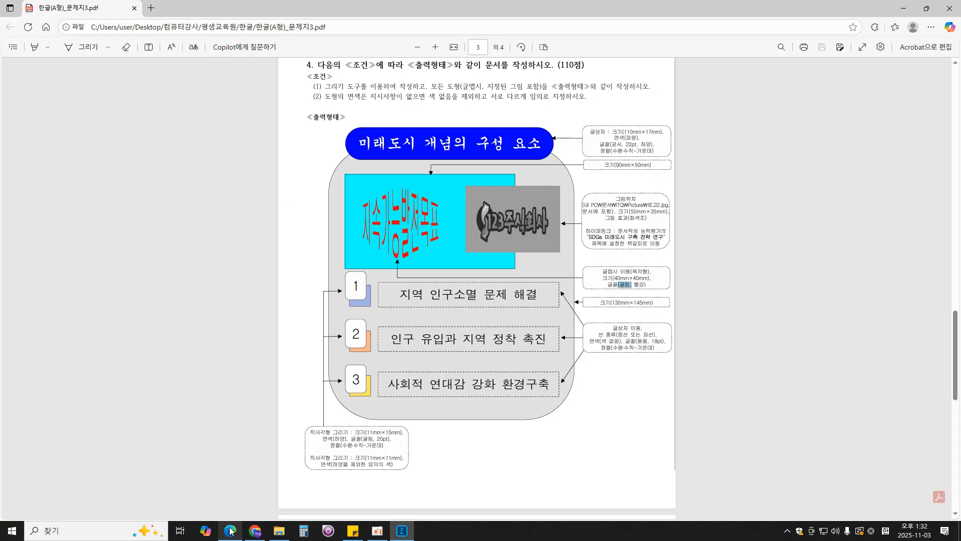
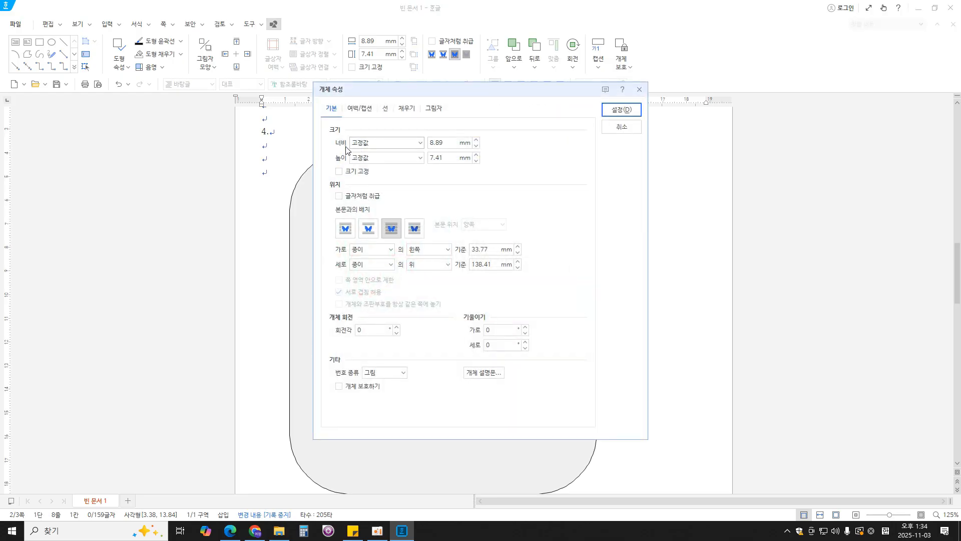
# - Set the small square's width and height to 11 mm each and lock its size
pyautogui.write('11')
pyautogui.press('Tab')
pyautogui.press('Tab')
pyautogui.write('11')
pyautogui.click(360, 171)
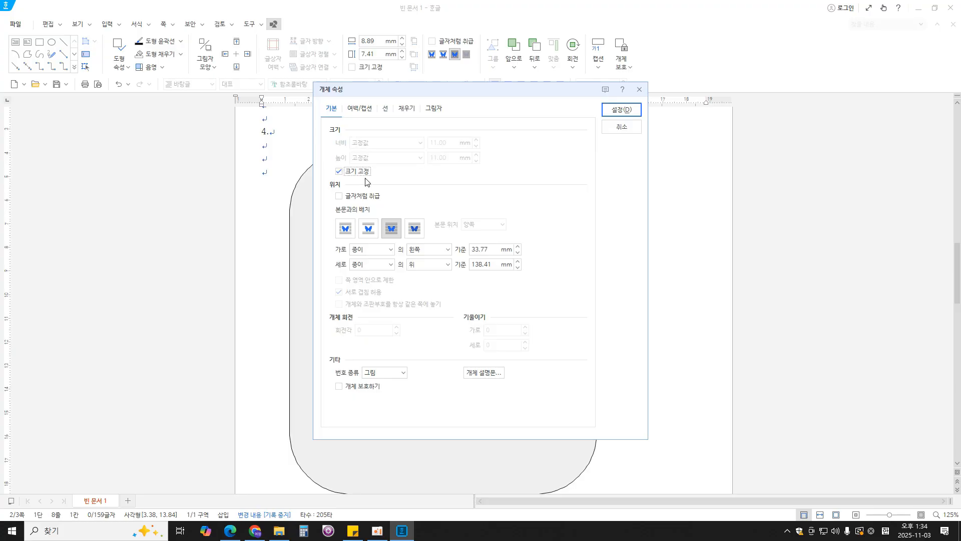
# - Fill the small square with light purple and shift it slightly to the right below the teal rectangle
pyautogui.click(409, 108)
pyautogui.click(407, 166)
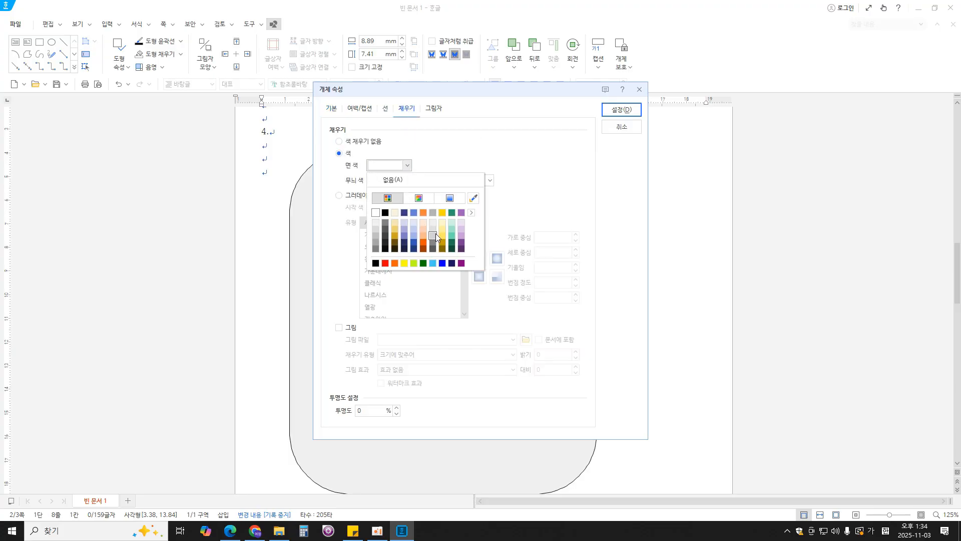
pyautogui.click(460, 231)
pyautogui.click(630, 111)
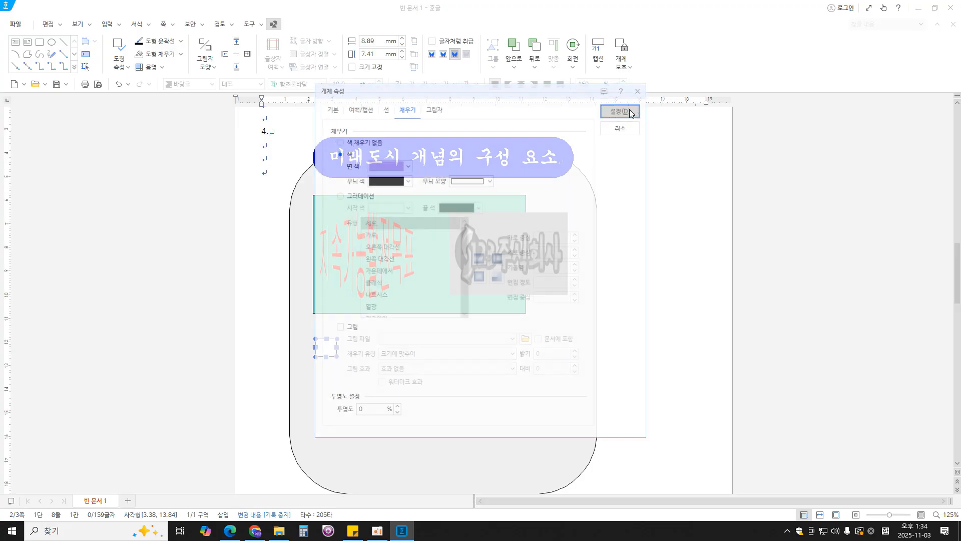
pyautogui.moveTo(330, 357); pyautogui.dragTo(341, 355)
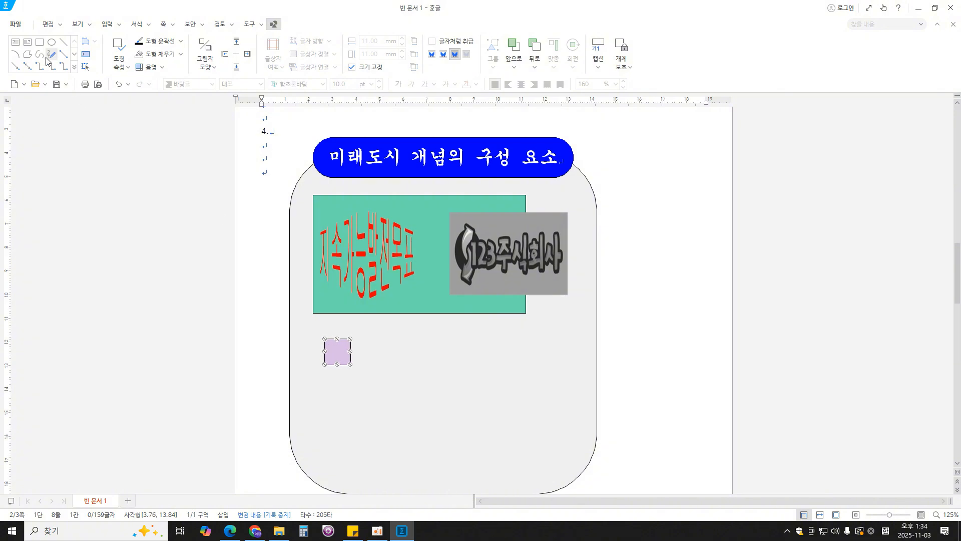
# - Draw a second rectangle overlapping the purple square and, following the exam PDF, set it to 11 mm by 15 mm with its size locked
pyautogui.click(39, 43)
pyautogui.moveTo(309, 320); pyautogui.dragTo(342, 358)
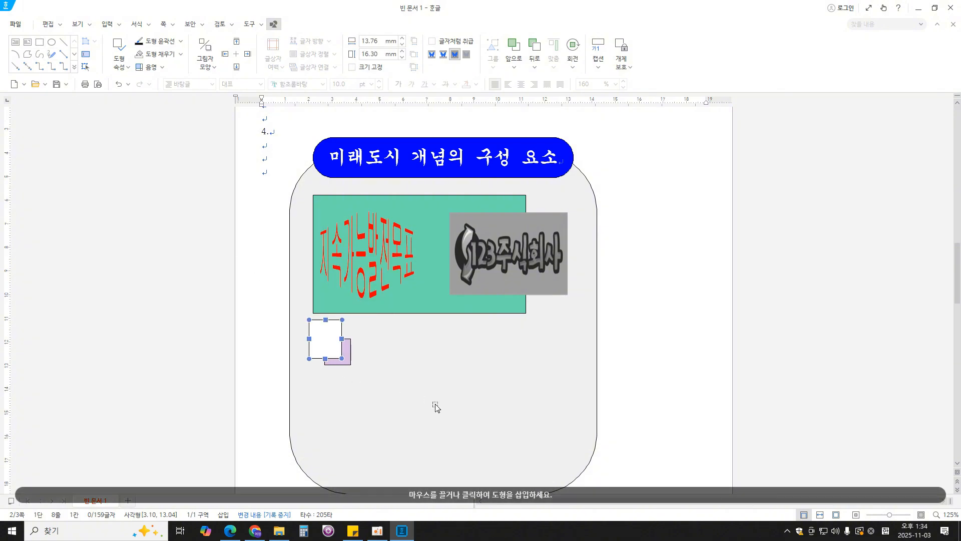
pyautogui.doubleClick(319, 344)
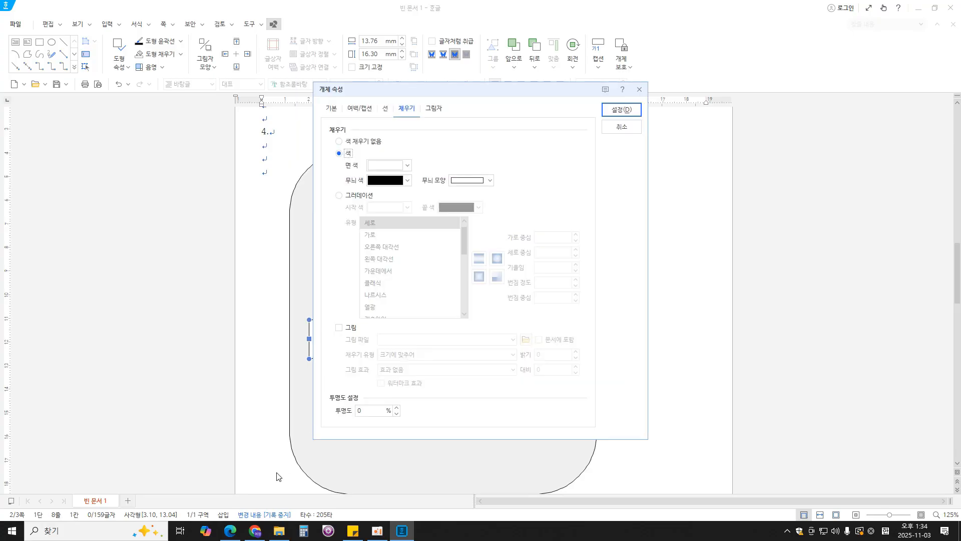
pyautogui.click(331, 115)
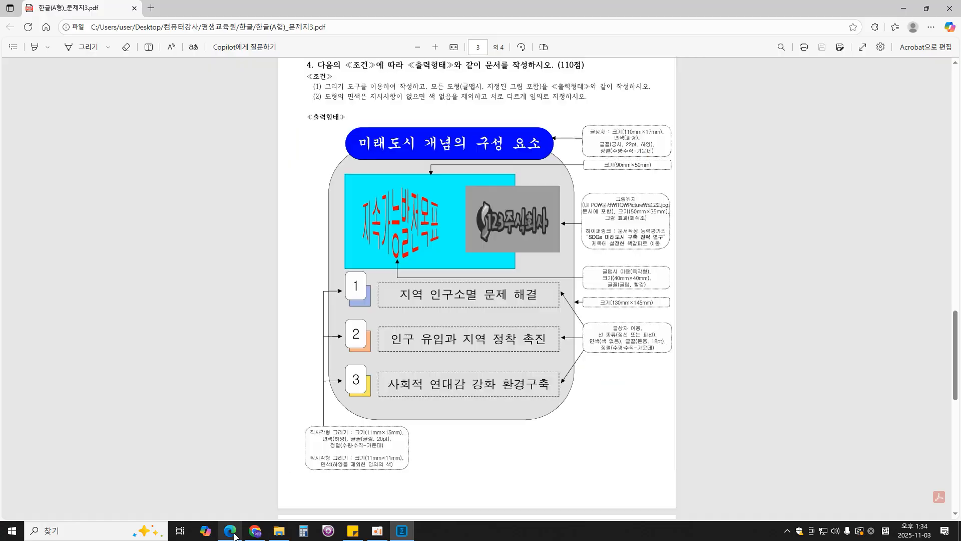
pyautogui.click(232, 530)
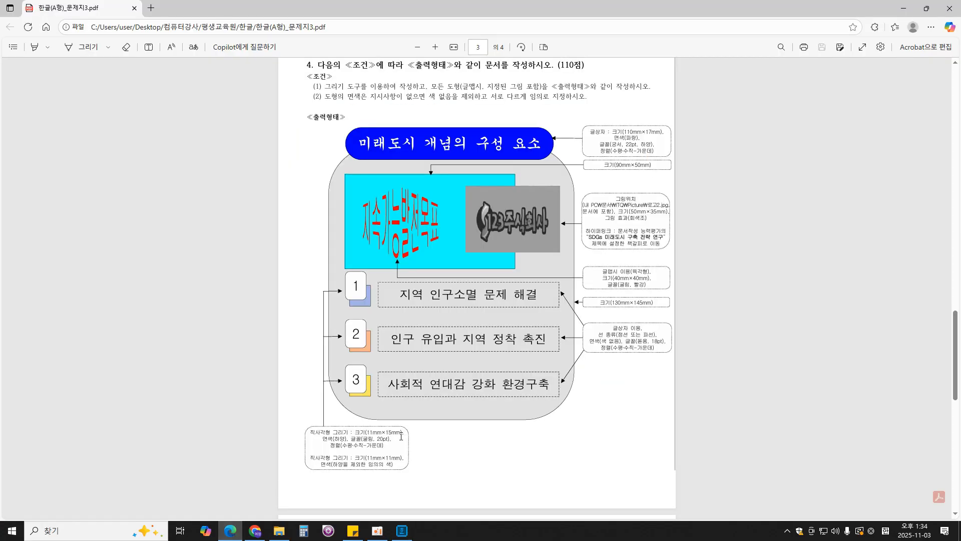
pyautogui.click(402, 531)
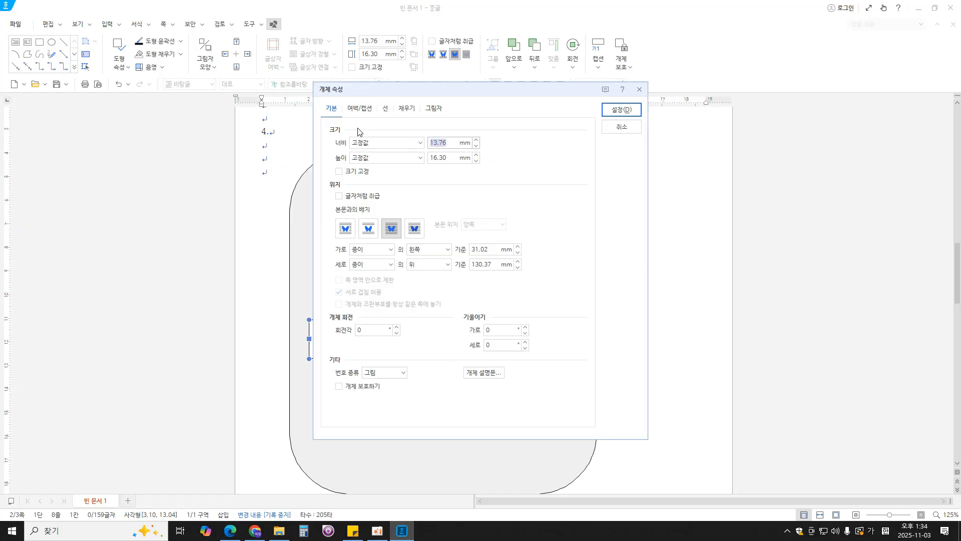
pyautogui.write('11')
pyautogui.press('Tab')
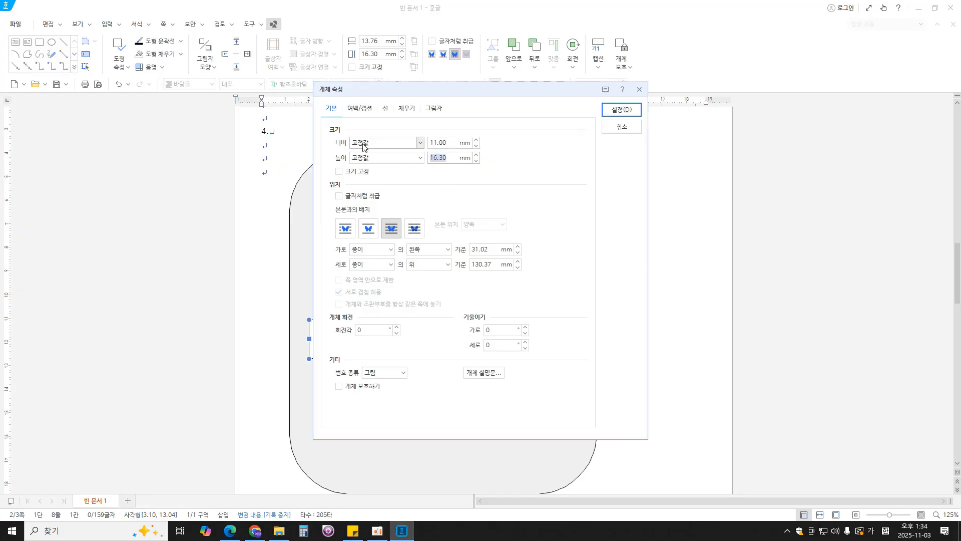
pyautogui.write('15')
pyautogui.click(359, 172)
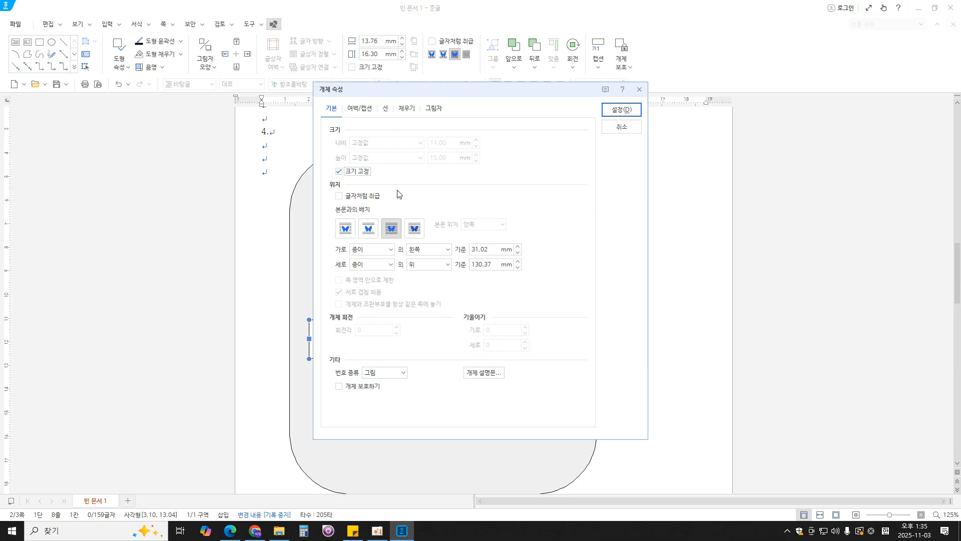
# - Give the white rectangle rounded corners, compare it with the exam PDF, and position it over the purple square's upper-left part
pyautogui.click(387, 110)
pyautogui.click(383, 236)
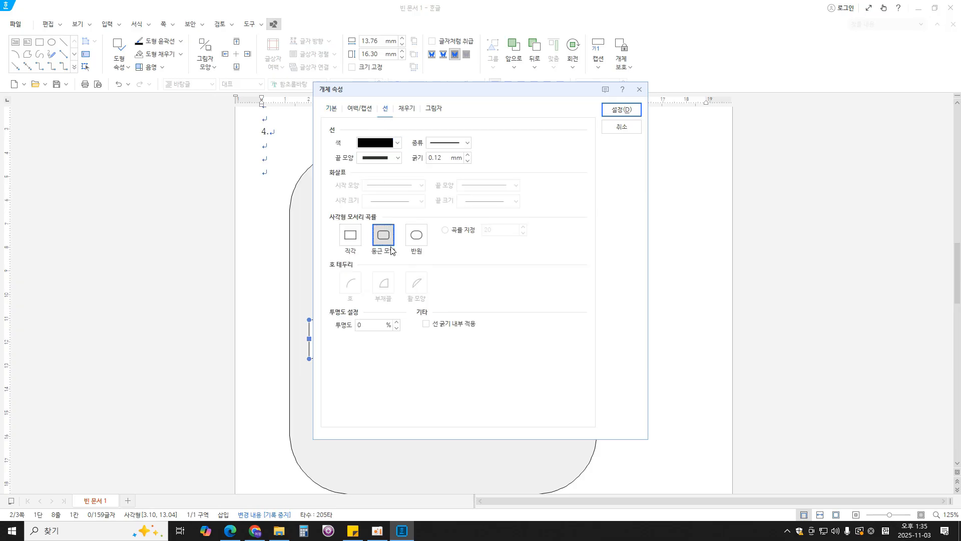
pyautogui.click(407, 108)
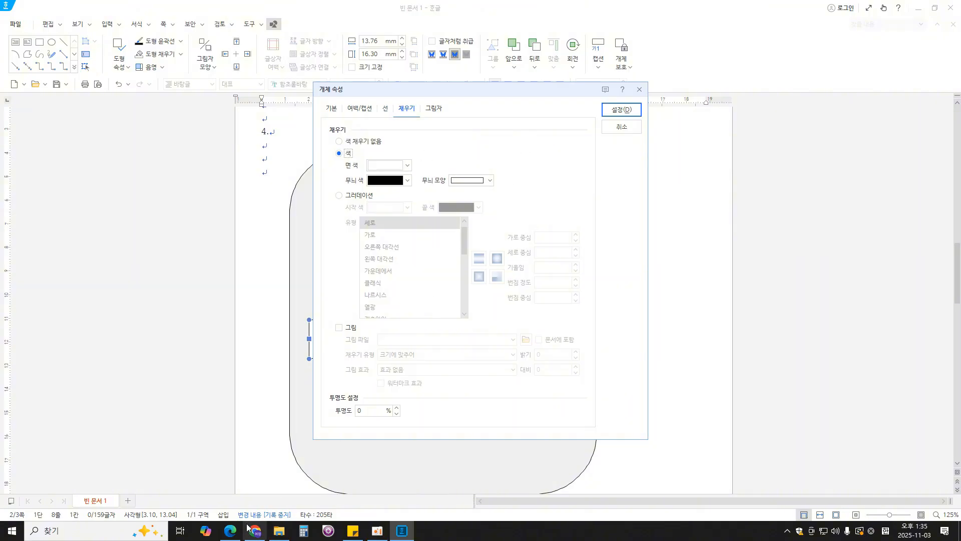
pyautogui.click(229, 530)
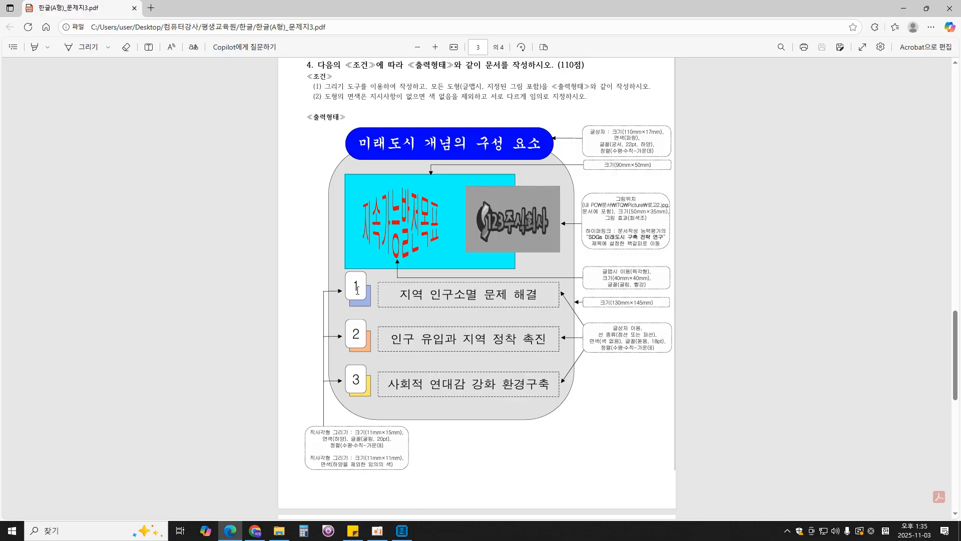
pyautogui.click(402, 529)
pyautogui.click(634, 112)
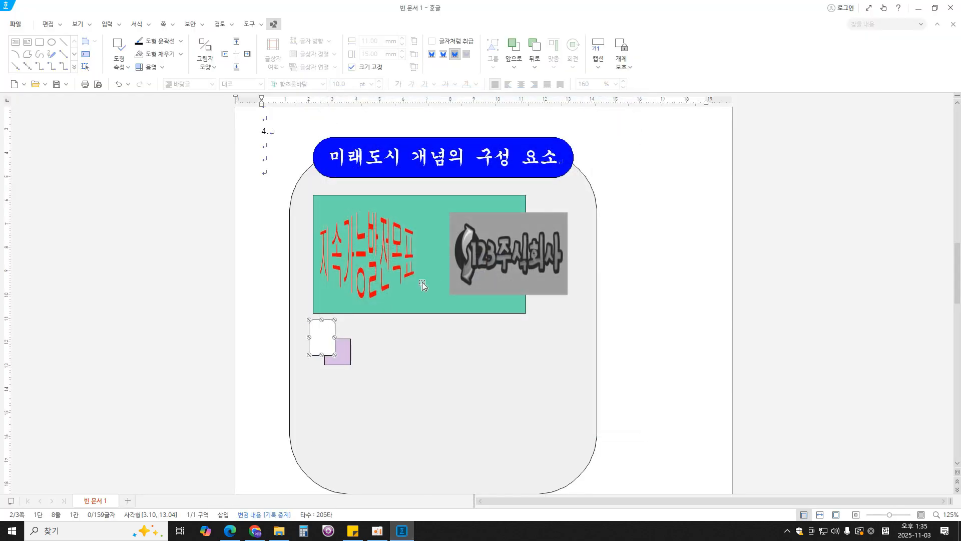
pyautogui.moveTo(319, 337); pyautogui.dragTo(331, 343)
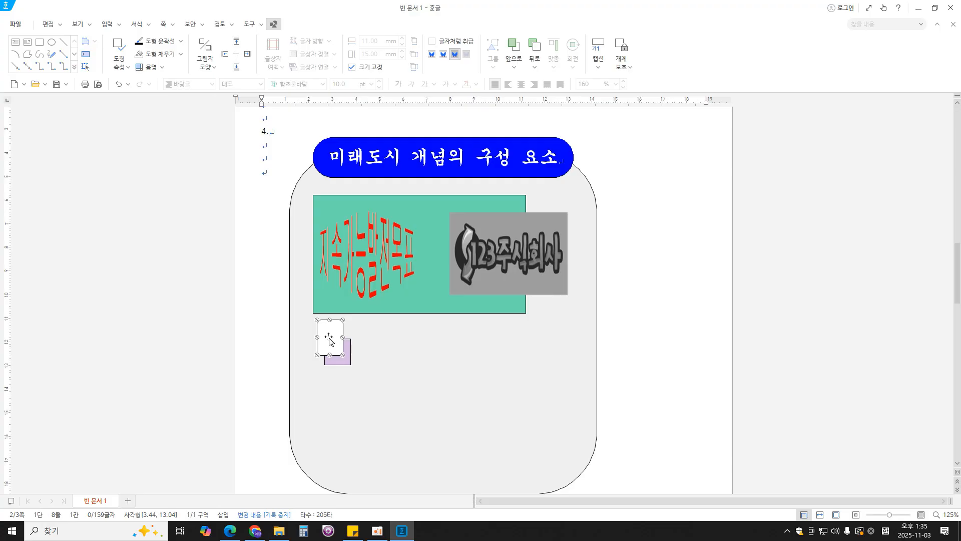
# - Make the white rounded rectangle hold text and enter the number 1 in it
pyautogui.rightClick(330, 341)
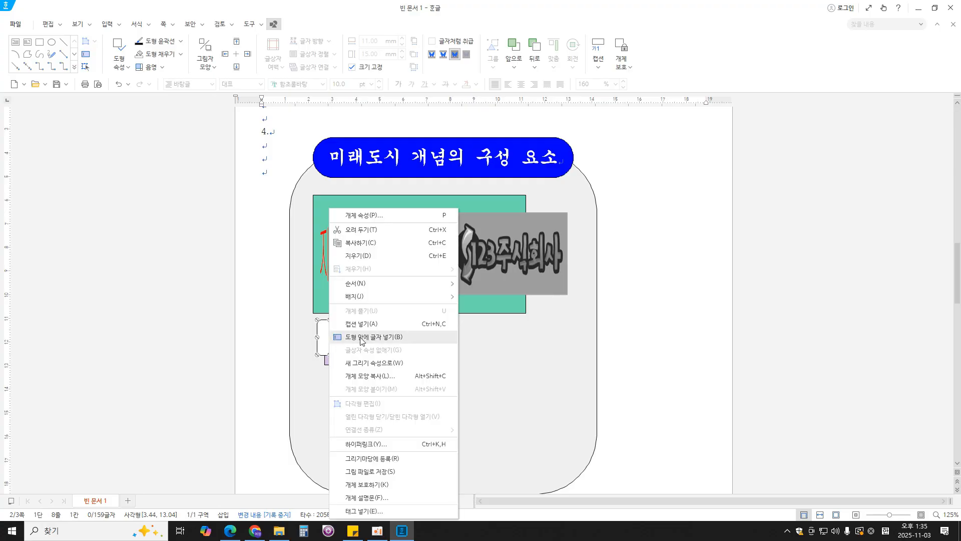
pyautogui.click(375, 337)
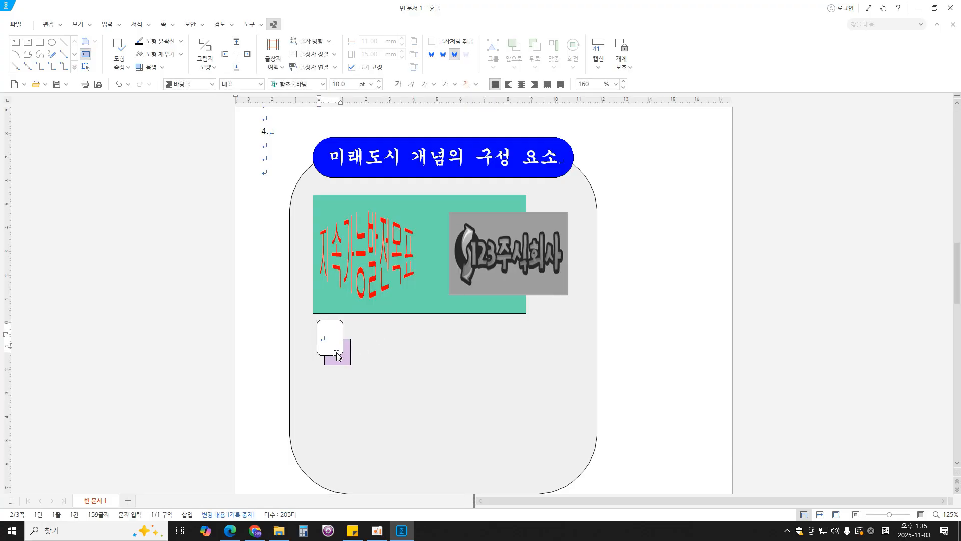
pyautogui.write('1')
# - Format the number 1 in 굴림 at 20 pt and centre it horizontally
pyautogui.doubleClick(322, 339)
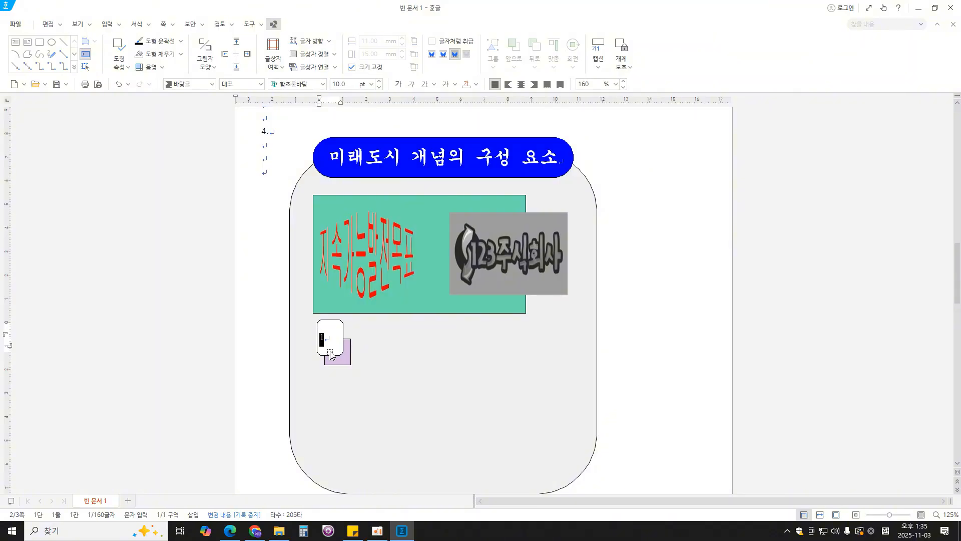
pyautogui.click(312, 83)
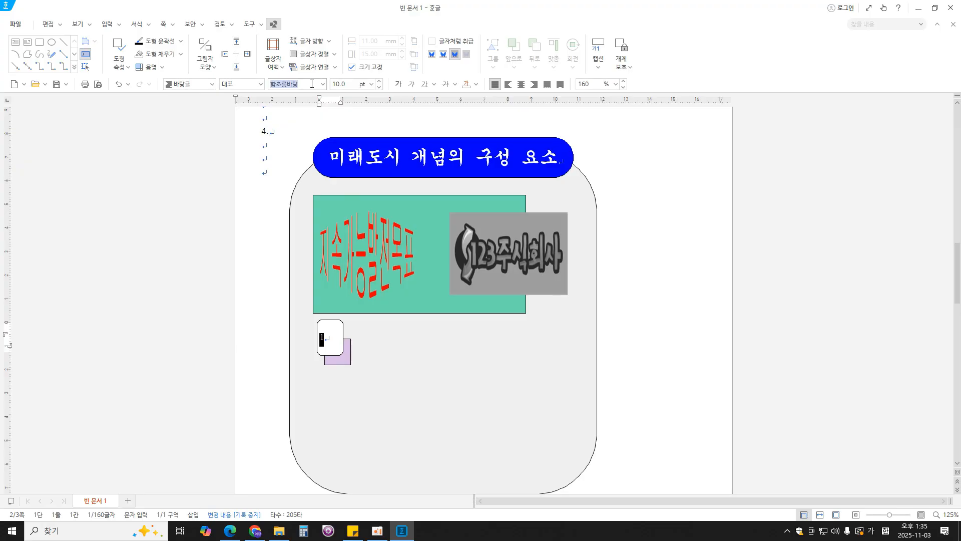
pyautogui.write('굴림')
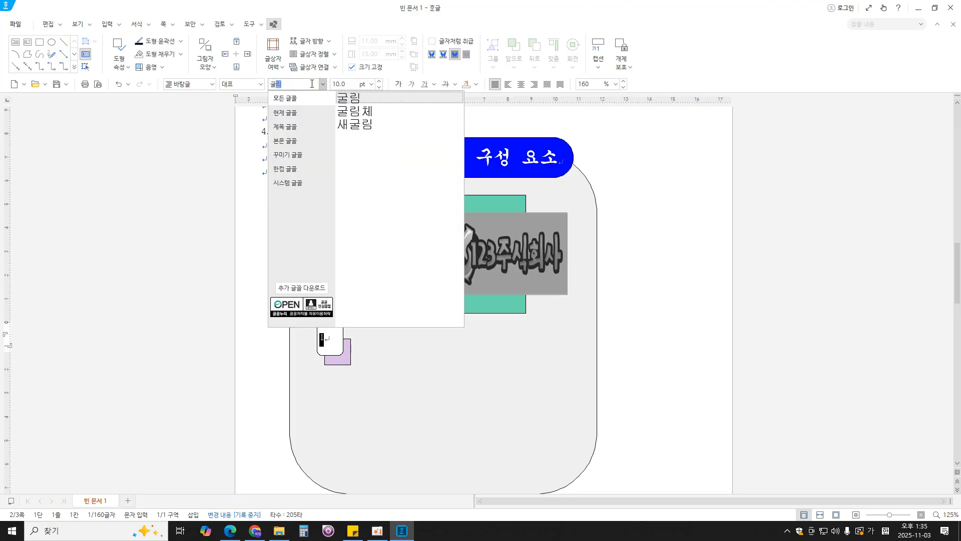
pyautogui.press('Return')
pyautogui.click(350, 84)
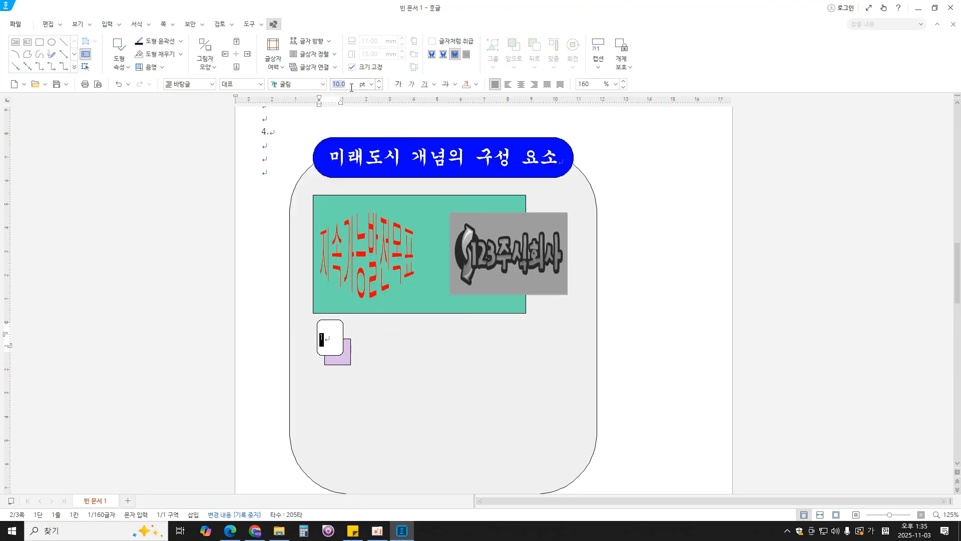
pyautogui.write('20')
pyautogui.press('Return')
pyautogui.click(522, 85)
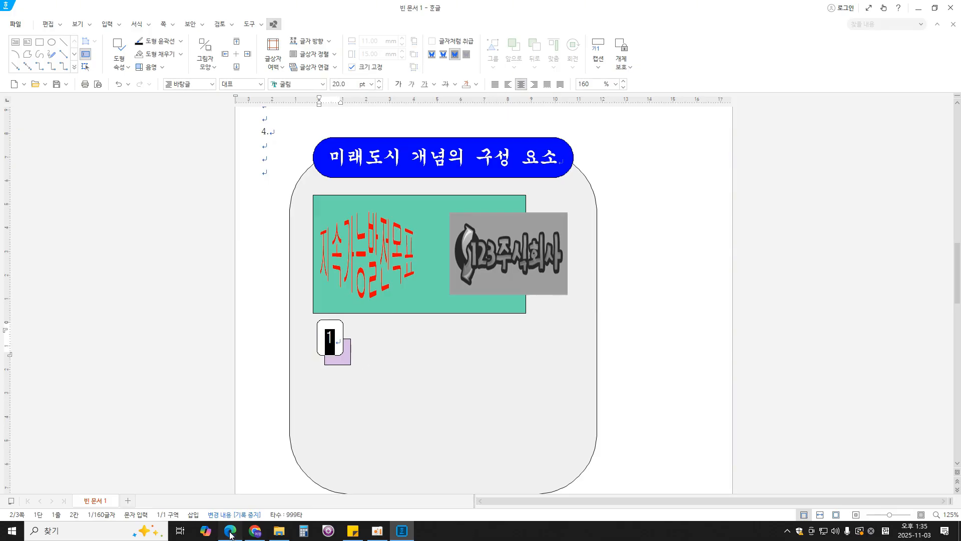
# - Review the exam PDF's font and alignment requirements for the numbered rectangles and the wording of the third text box
pyautogui.hotkey('alt', 'Tab')
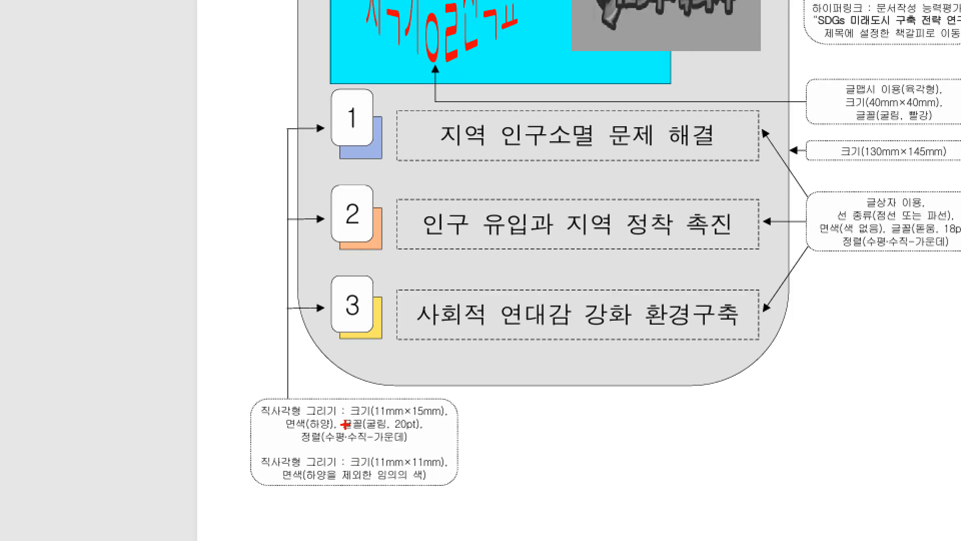
pyautogui.moveTo(351, 443); pyautogui.dragTo(434, 435)
pyautogui.moveTo(302, 445); pyautogui.dragTo(412, 445)
pyautogui.press('Escape')
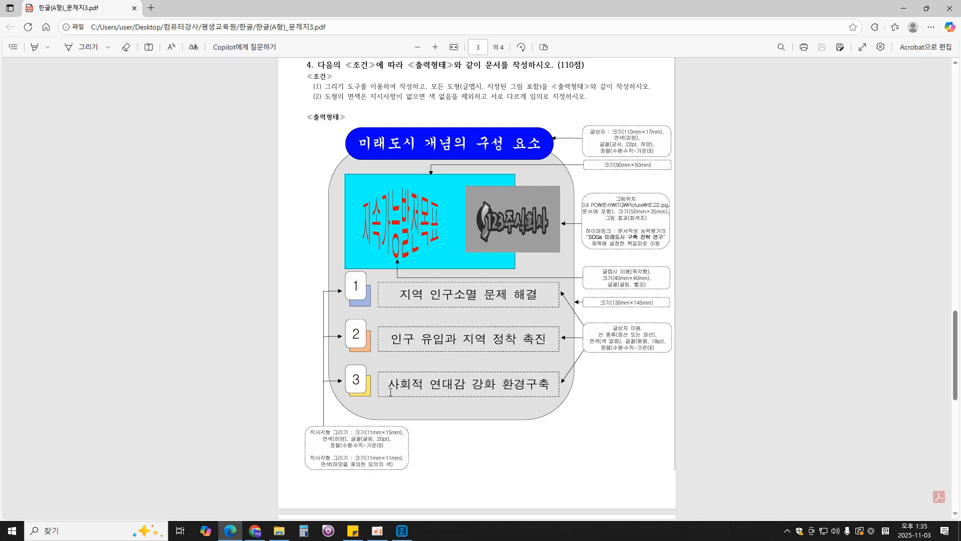
pyautogui.moveTo(388, 390); pyautogui.dragTo(553, 386)
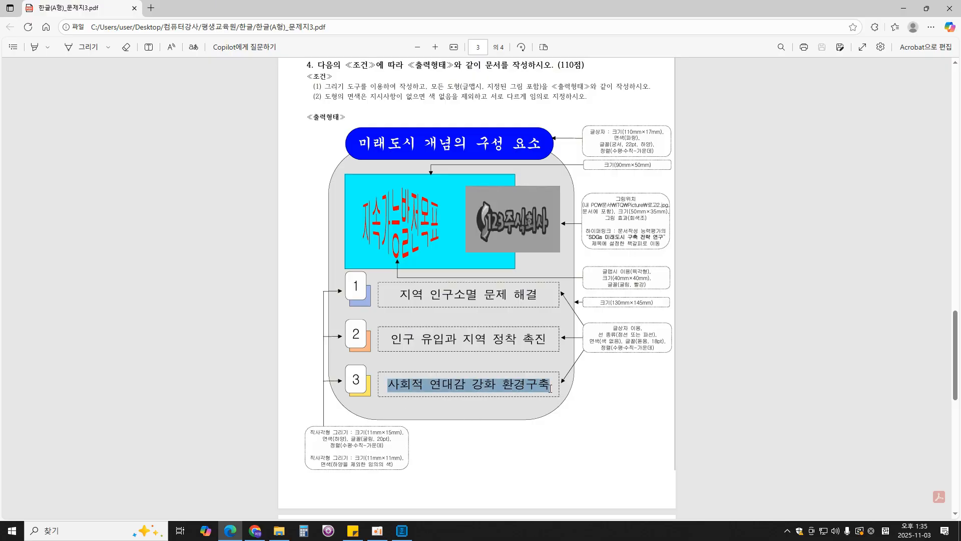
pyautogui.click(410, 534)
# - Draw a text box about 87 mm by 13 mm beside the numbered rectangle and enter "사회적 연대감 강화 환경구축"
pyautogui.click(107, 24)
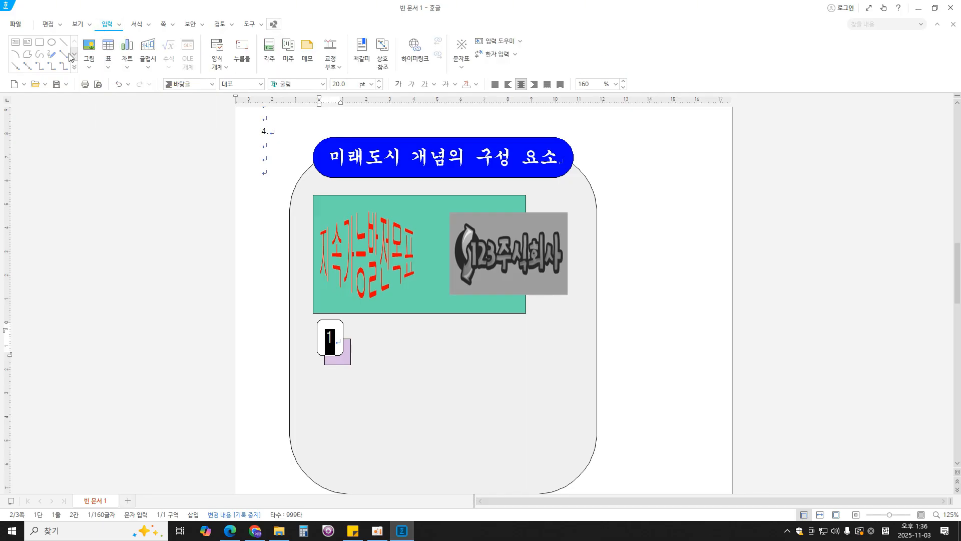
pyautogui.click(17, 43)
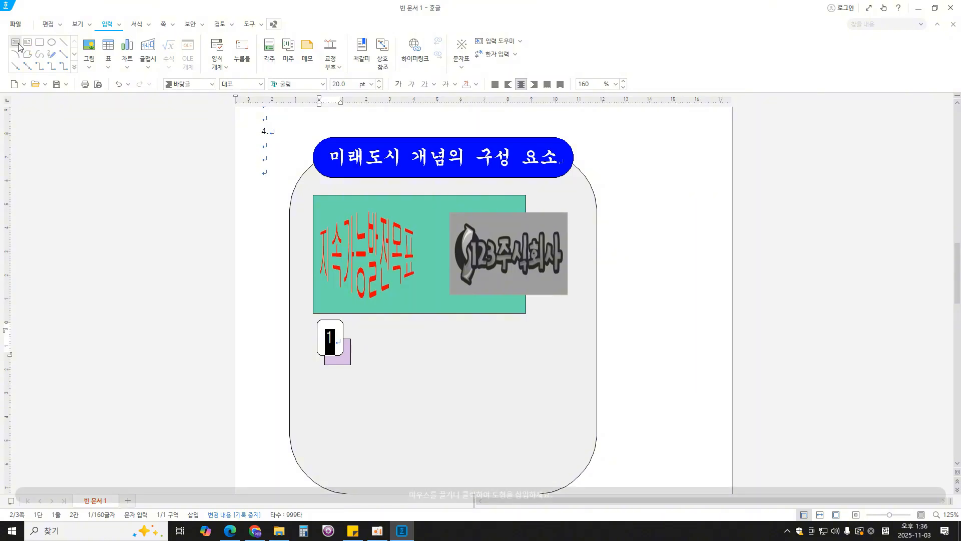
pyautogui.click(365, 329)
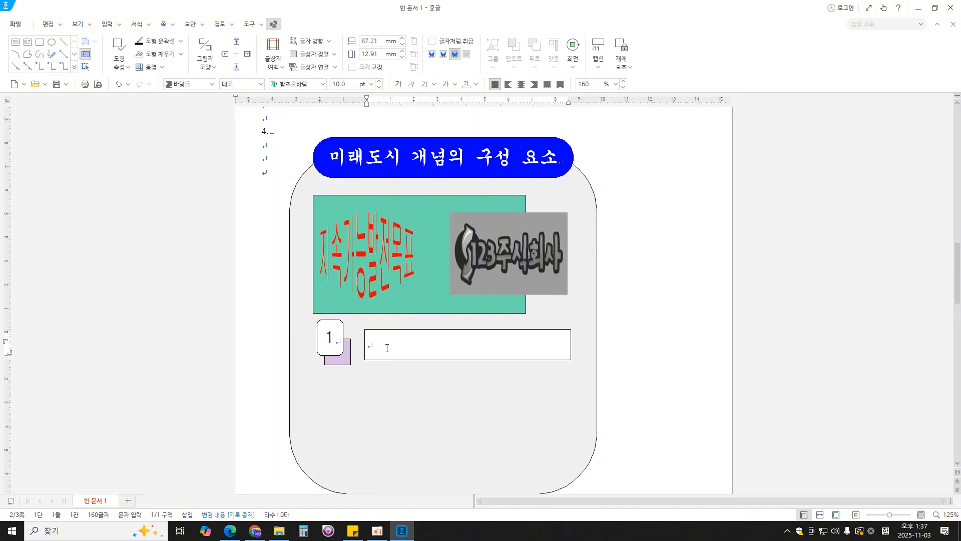
pyautogui.write('사호')
pyautogui.write('적')
pyautogui.write(' 연대감 ')
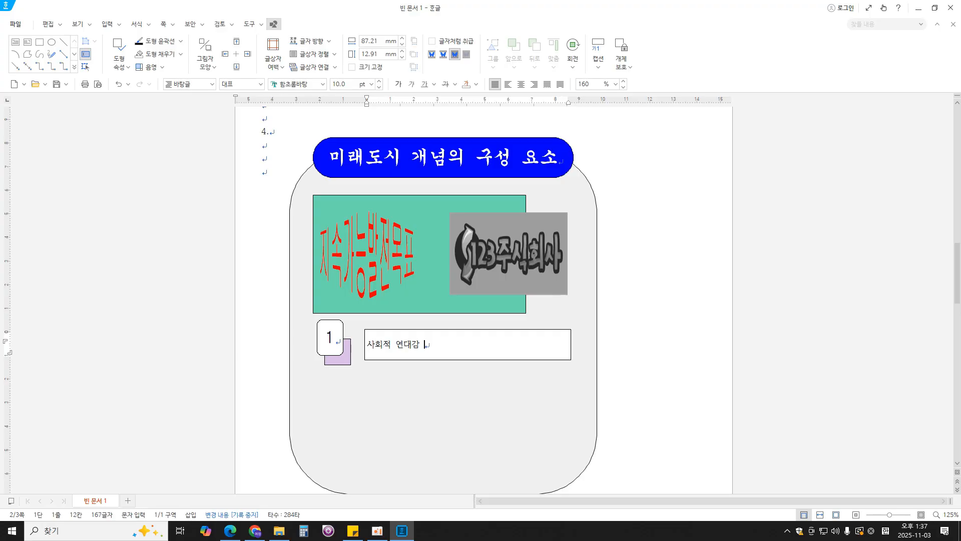
pyautogui.write('강ㅎ화 환경구축')
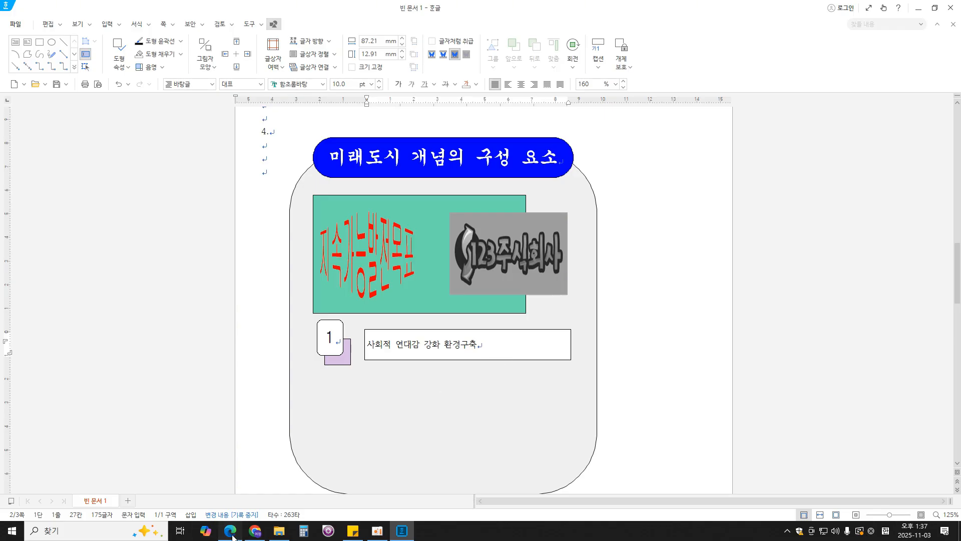
# - Give the "사회적 연대감 강화 환경구축" text box a dashed (파선) outline
pyautogui.hotkey('alt', 'Tab')
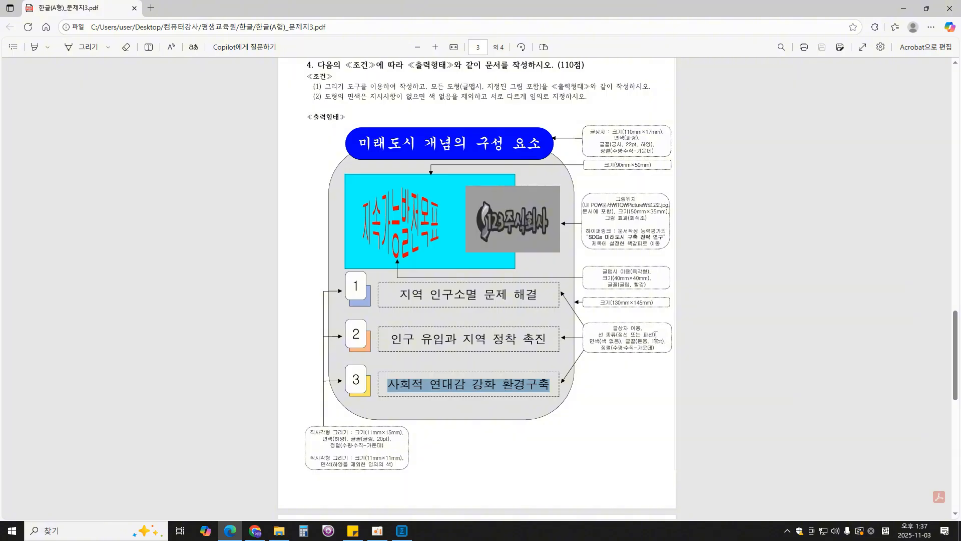
pyautogui.click(402, 530)
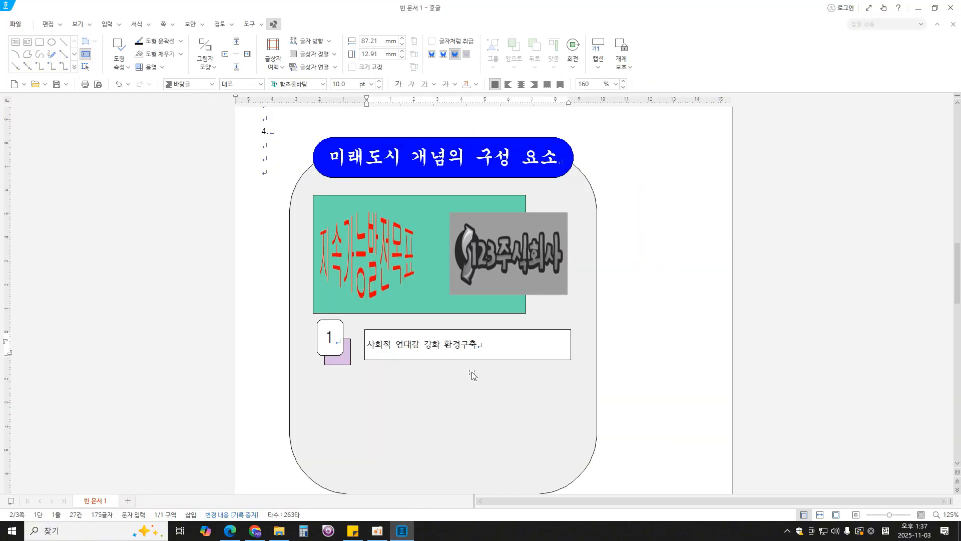
pyautogui.doubleClick(568, 335)
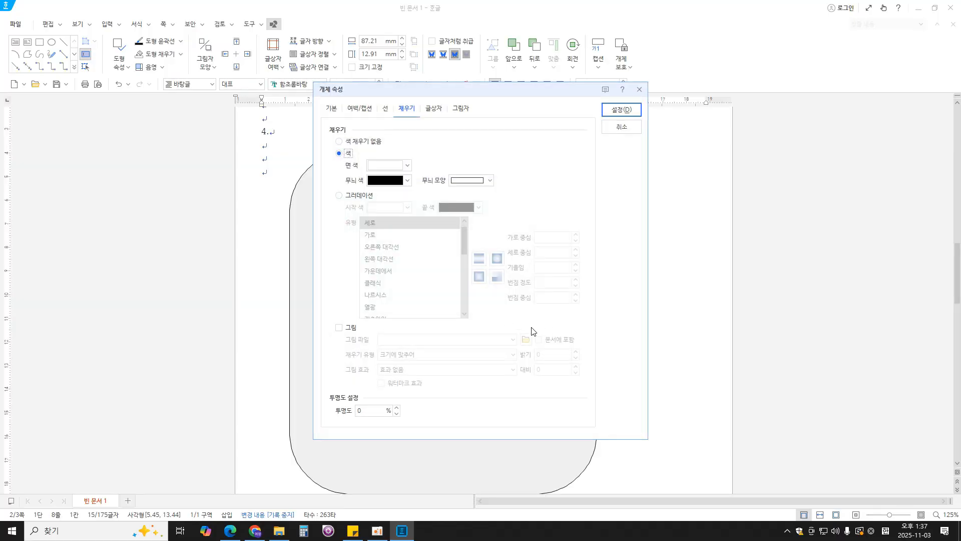
pyautogui.moveTo(473, 93); pyautogui.dragTo(678, 88)
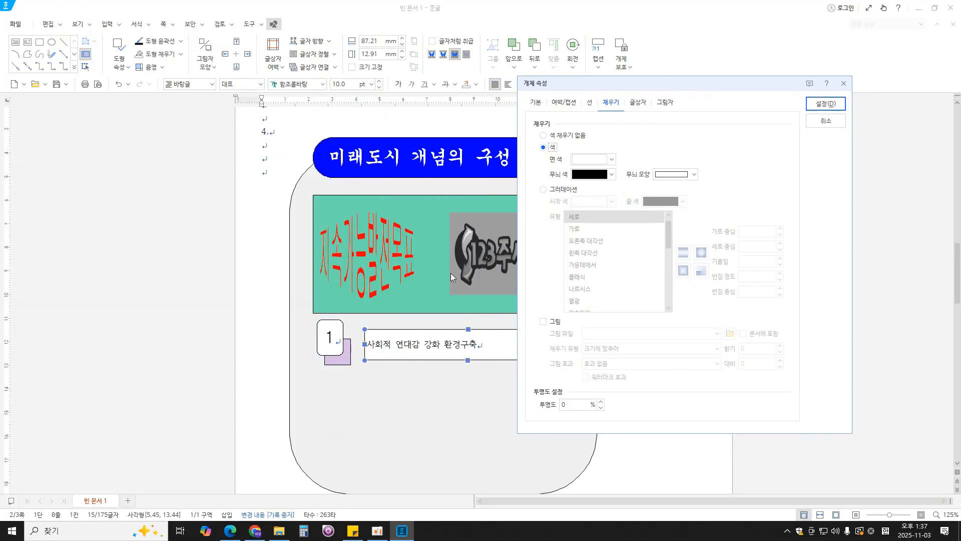
pyautogui.click(592, 105)
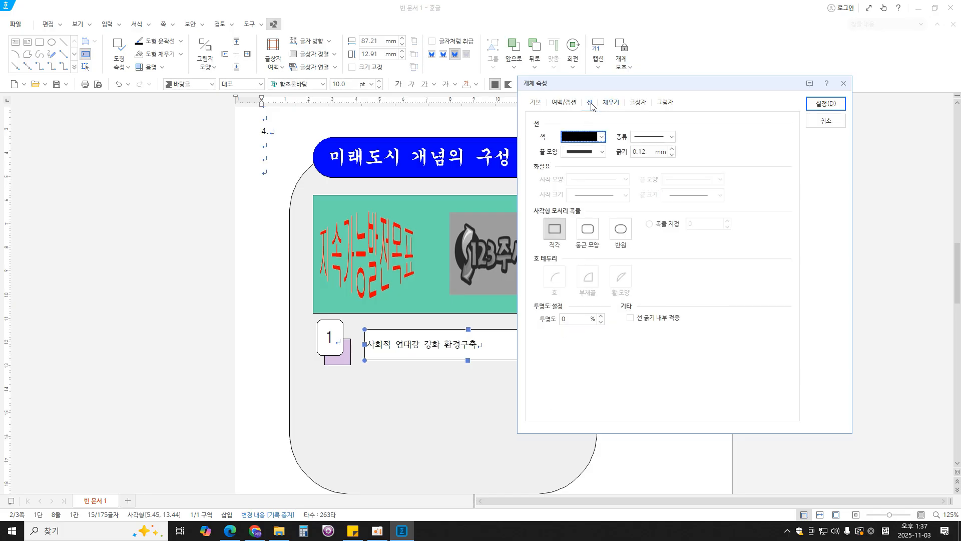
pyautogui.click(671, 137)
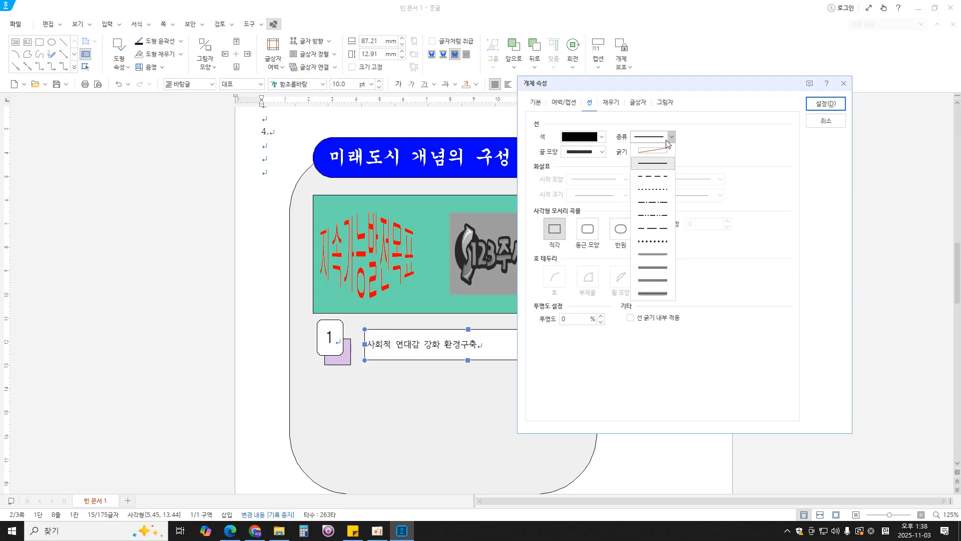
pyautogui.click(657, 176)
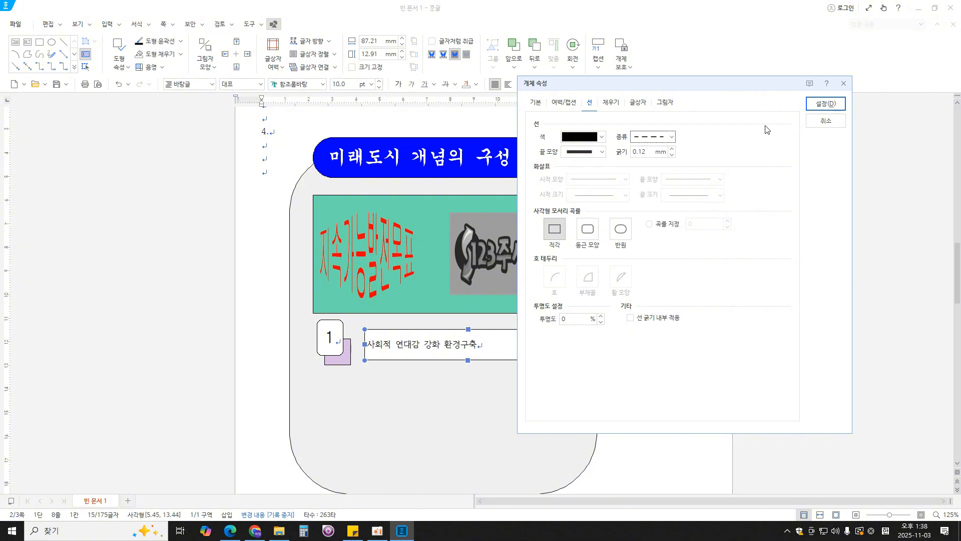
# - Check the exam PDF's fill requirement and set the text box to no fill (색 채우기 없음)
pyautogui.click(230, 530)
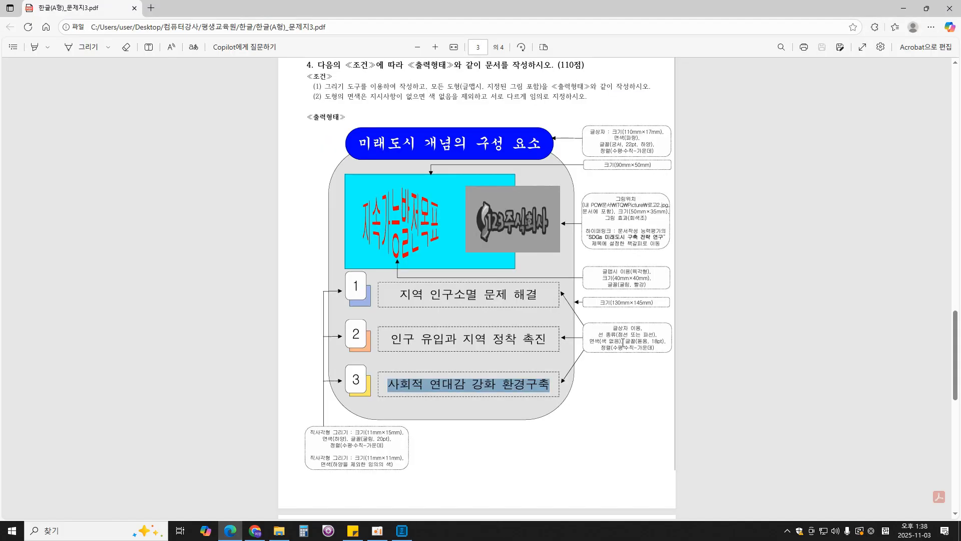
pyautogui.click(402, 530)
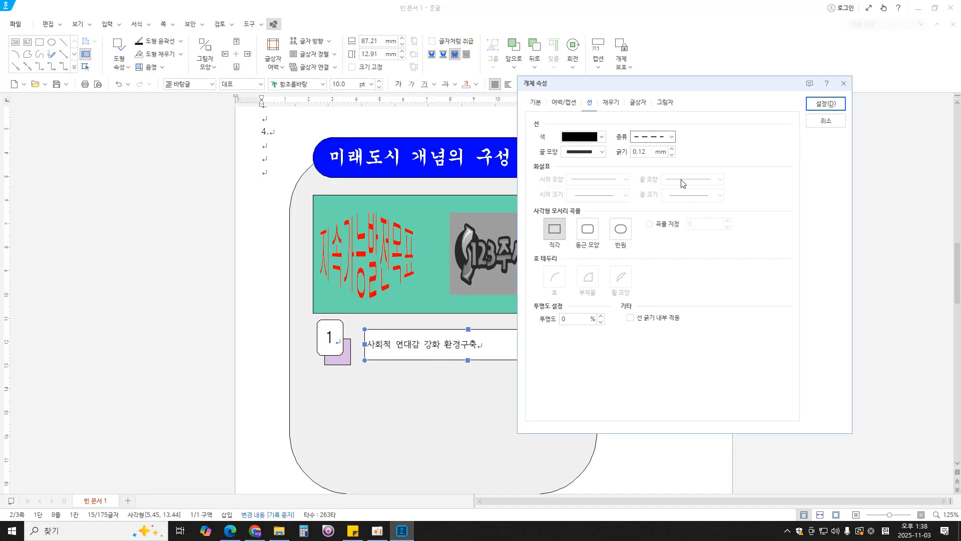
pyautogui.click(612, 103)
pyautogui.click(567, 136)
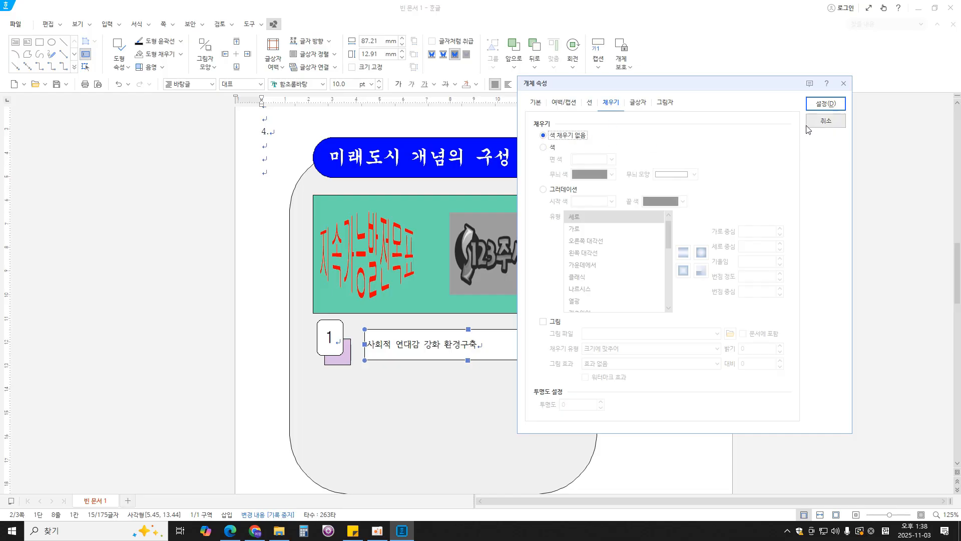
pyautogui.click(830, 105)
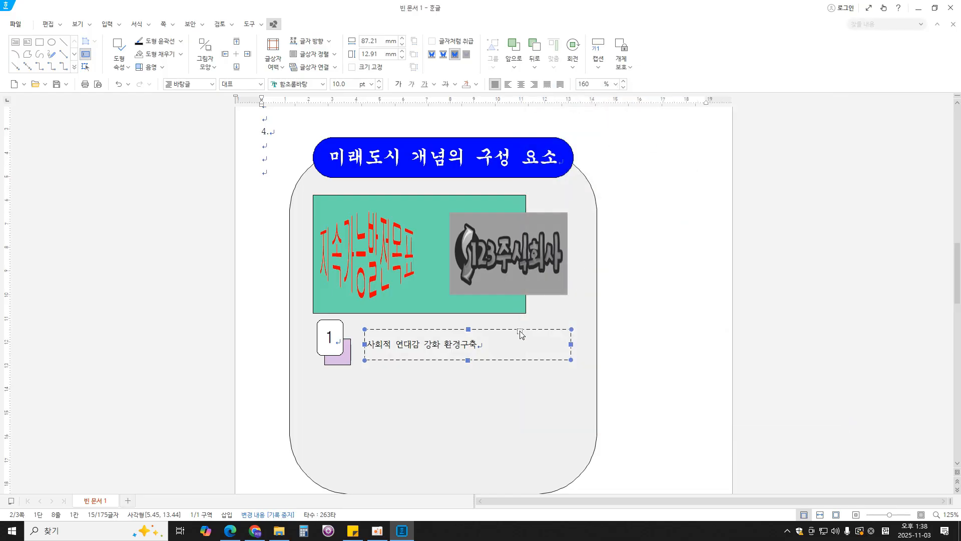
# - Format the text box's sentence in 돋움 at 18 pt, as the exam PDF specifies, and centre it horizontally
pyautogui.click(494, 345)
pyautogui.moveTo(493, 345); pyautogui.dragTo(371, 350)
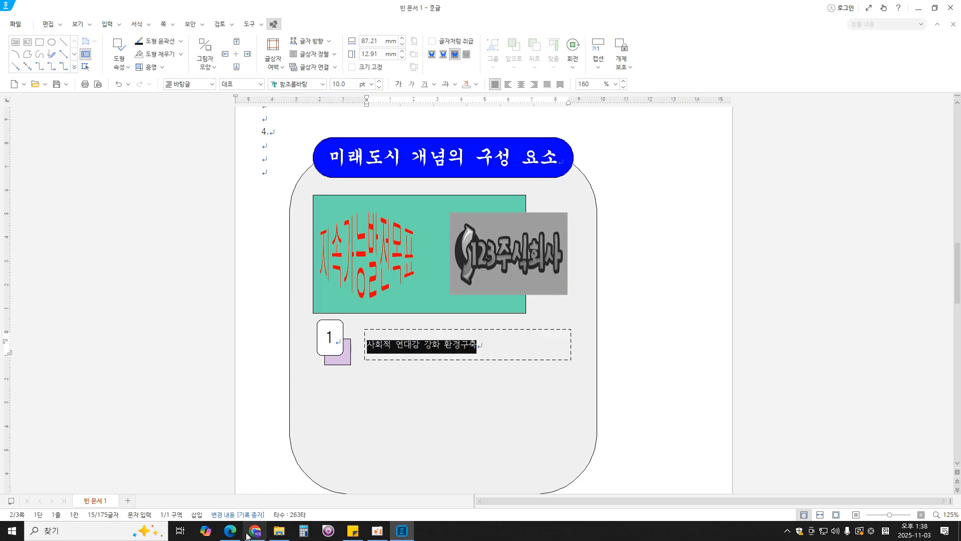
pyautogui.click(230, 531)
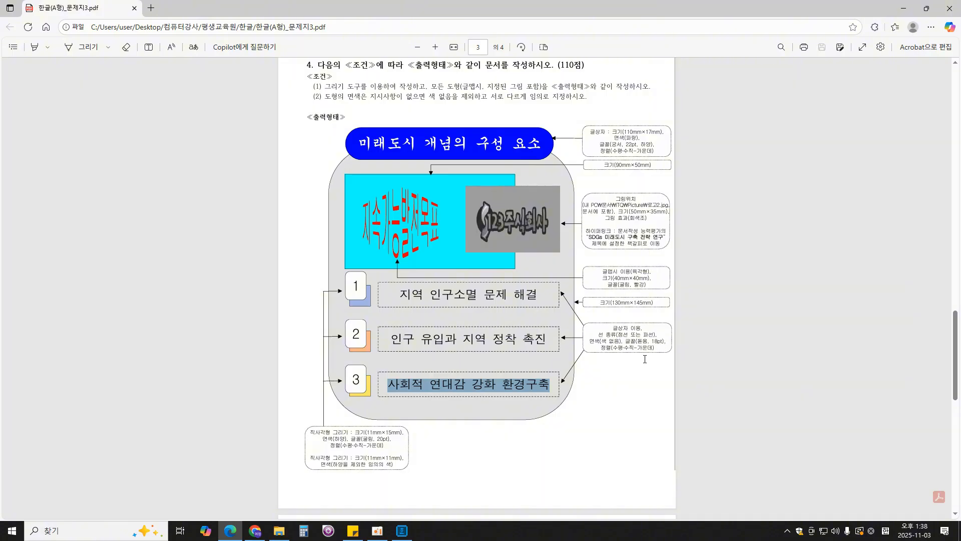
pyautogui.click(402, 531)
pyautogui.click(301, 82)
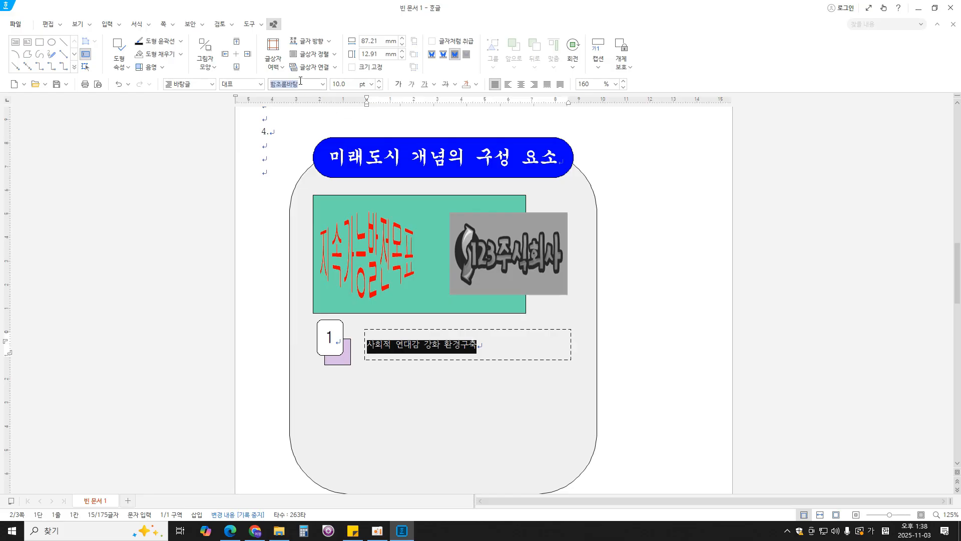
pyautogui.write('돋움')
pyautogui.press('Return')
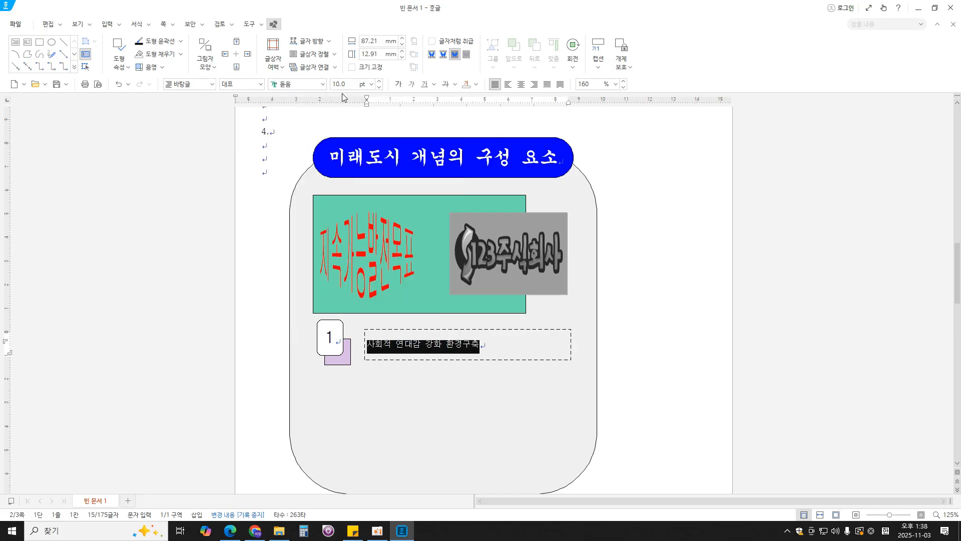
pyautogui.click(350, 84)
pyautogui.write('18')
pyautogui.press('Return')
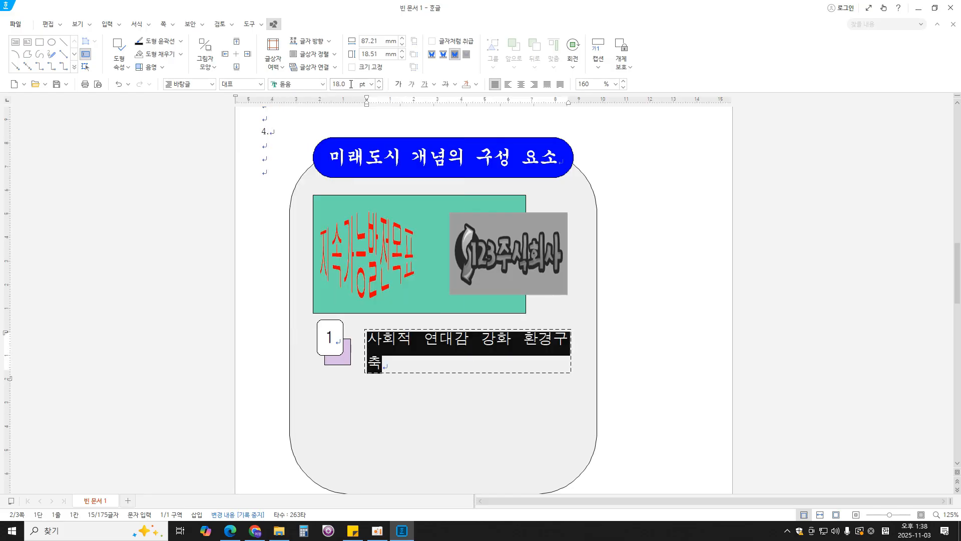
pyautogui.click(521, 84)
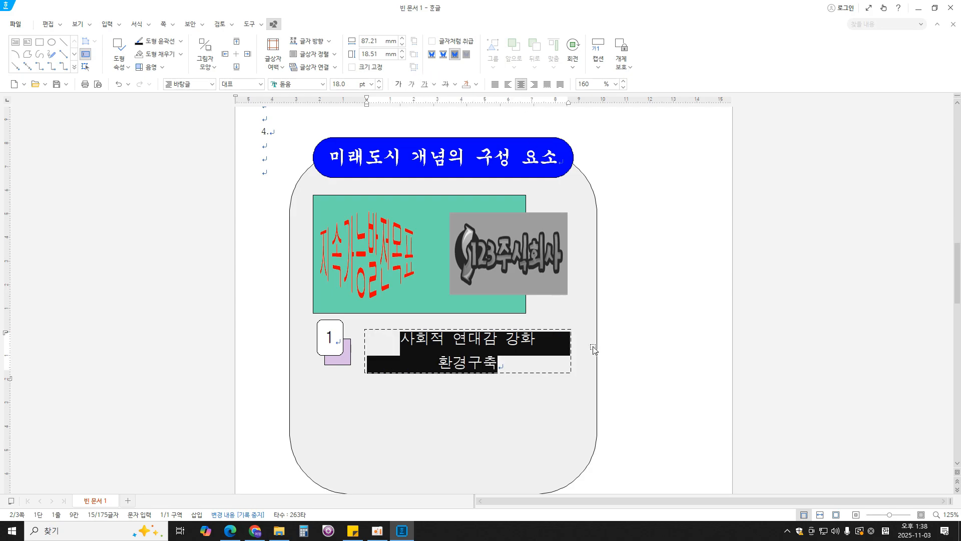
# - Resize the dashed text box to about 95 mm by 15 mm so its sentence fits one line, and nudge it slightly upward
pyautogui.click(621, 339)
pyautogui.click(552, 362)
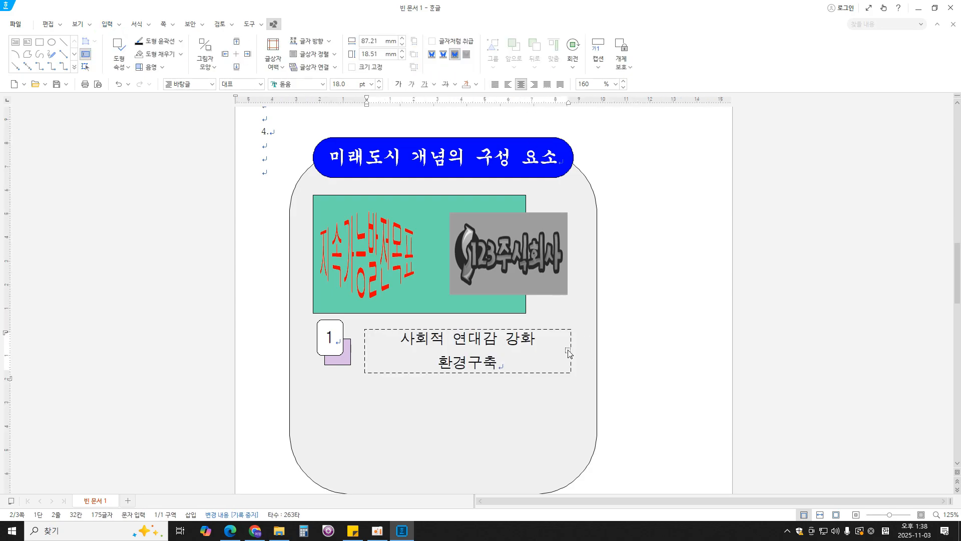
pyautogui.click(569, 349)
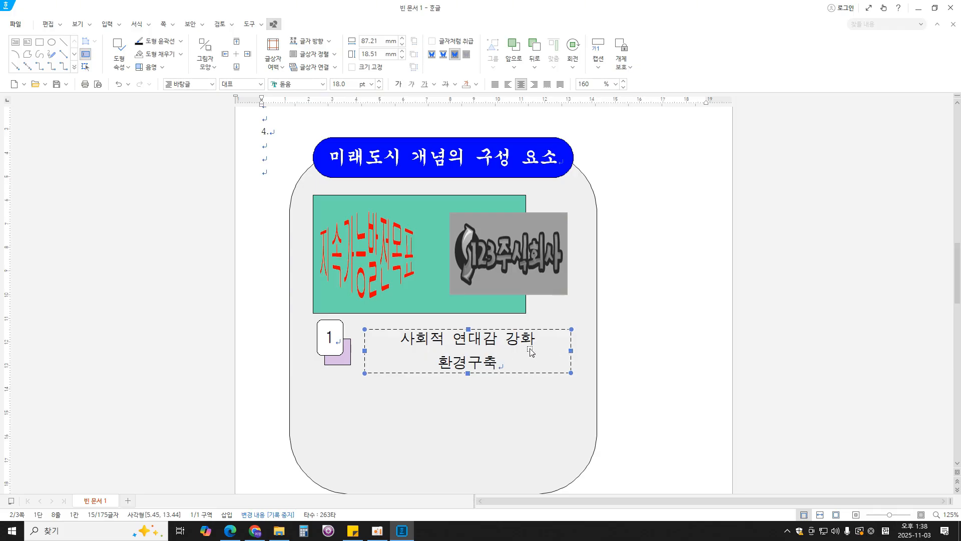
pyautogui.moveTo(571, 349); pyautogui.dragTo(590, 351)
pyautogui.moveTo(478, 372); pyautogui.dragTo(478, 364)
pyautogui.moveTo(501, 329); pyautogui.dragTo(497, 327)
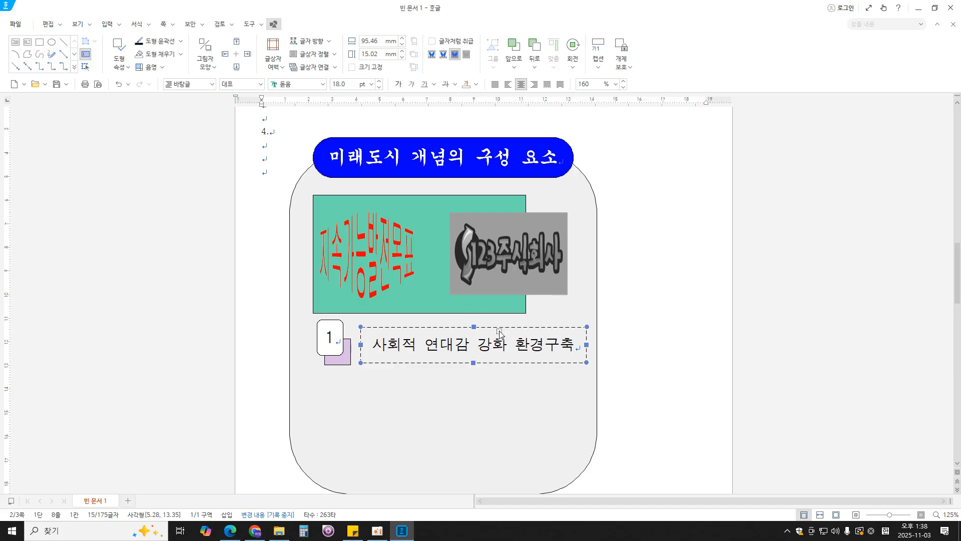
pyautogui.moveTo(501, 327); pyautogui.dragTo(501, 327)
pyautogui.press('Up')
pyautogui.press('Up')
pyautogui.press('Up')
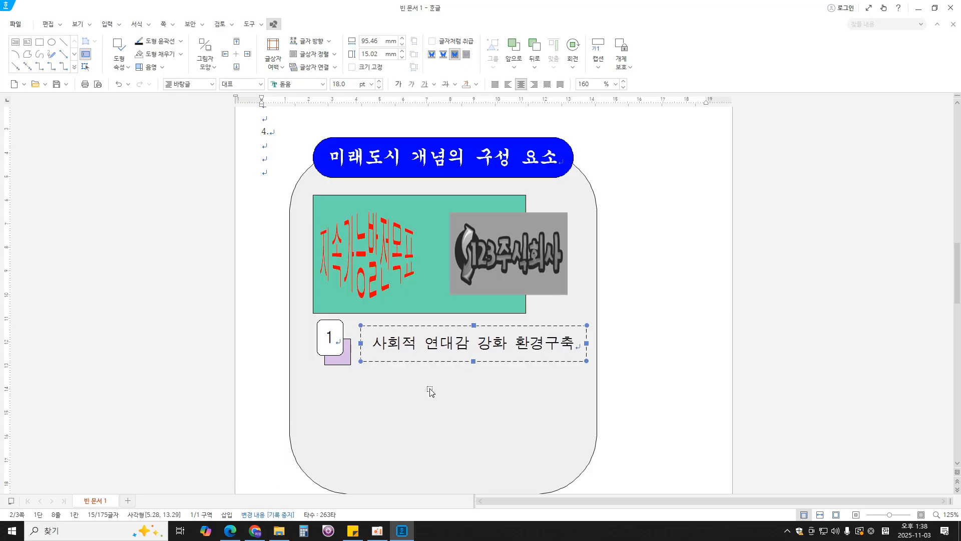
# - Review the exam PDF's line type, fill, font and alignment requirements for the dashed text boxes
pyautogui.click(228, 531)
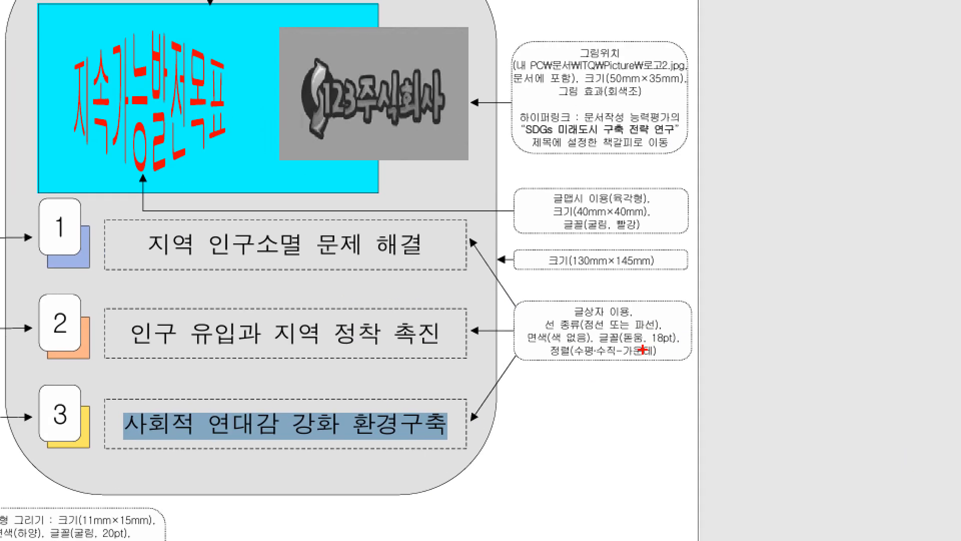
pyautogui.moveTo(584, 350)
pyautogui.mouseDown()
pyautogui.moveTo(649, 359)
pyautogui.moveTo(567, 324)
pyautogui.mouseUp()
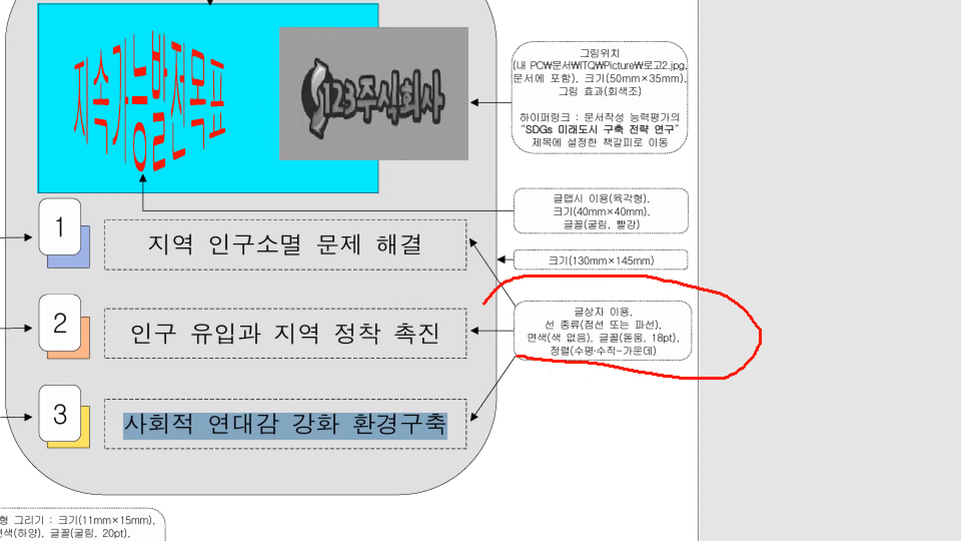
pyautogui.moveTo(483, 304); pyautogui.dragTo(495, 362)
pyautogui.press('Escape')
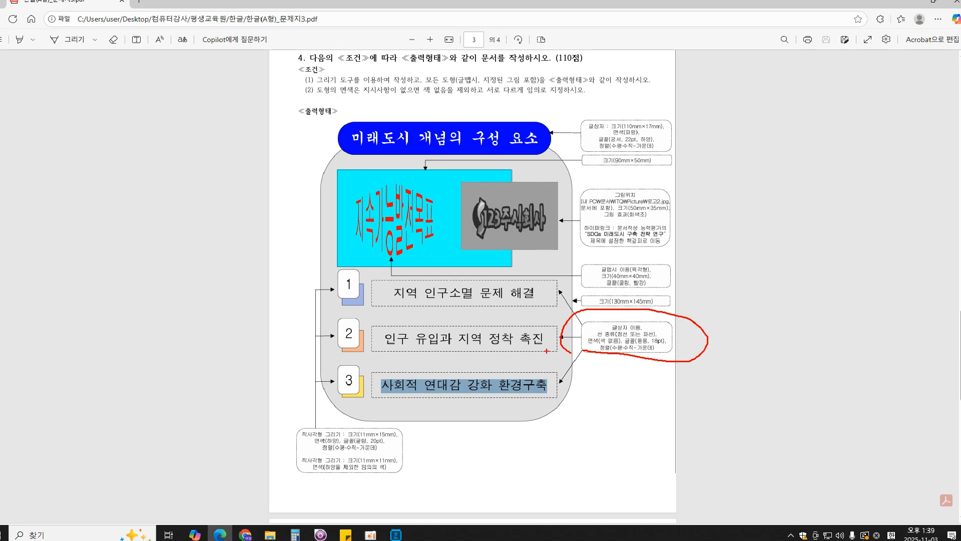
pyautogui.click(411, 532)
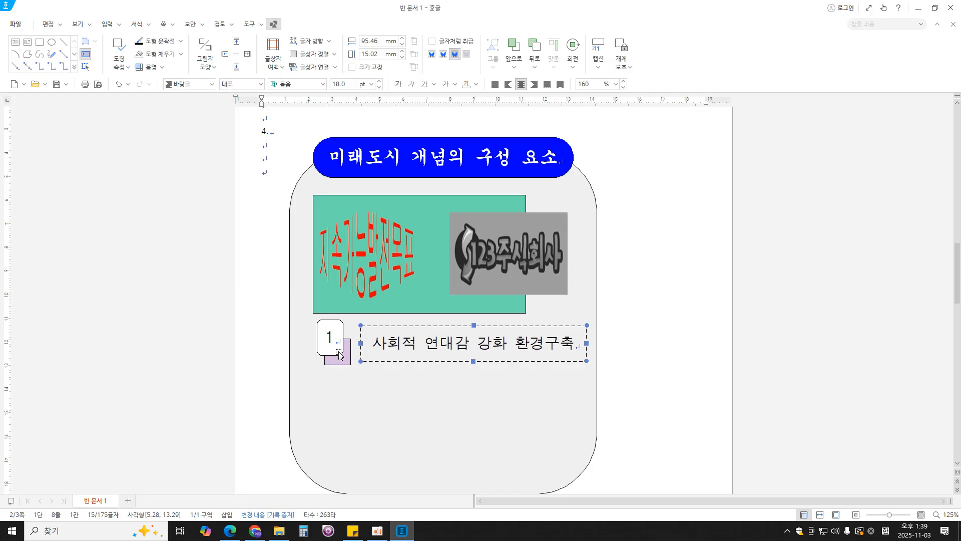
# - Shift the numbered rectangle pair and the dashed text box slightly to the left inside the large rounded shape
pyautogui.moveTo(335, 358); pyautogui.dragTo(353, 347)
pyautogui.moveTo(563, 359); pyautogui.dragTo(564, 365)
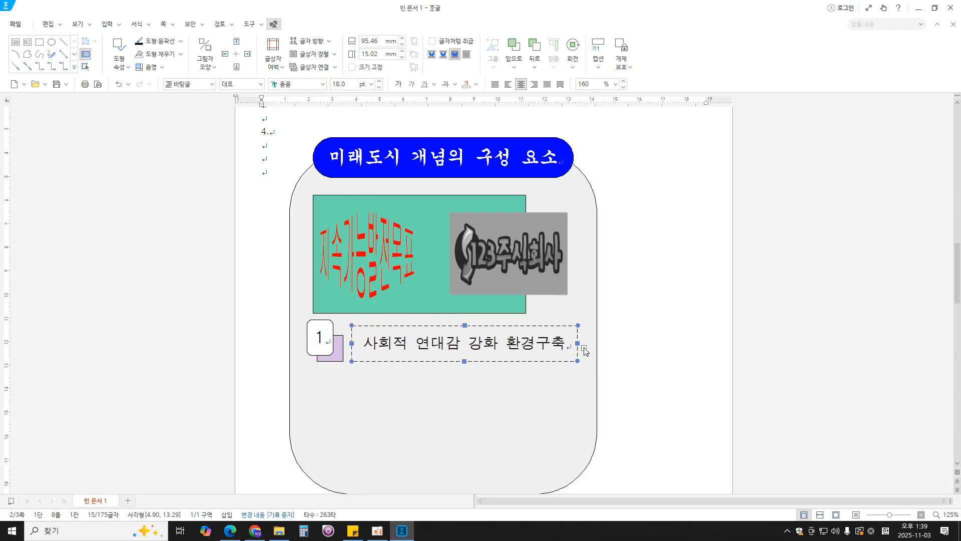
pyautogui.press('Escape')
# - Copy the number 1 rectangle pair together with its dashed text box twice straight down to form three evenly spaced rows
pyautogui.click(335, 333)
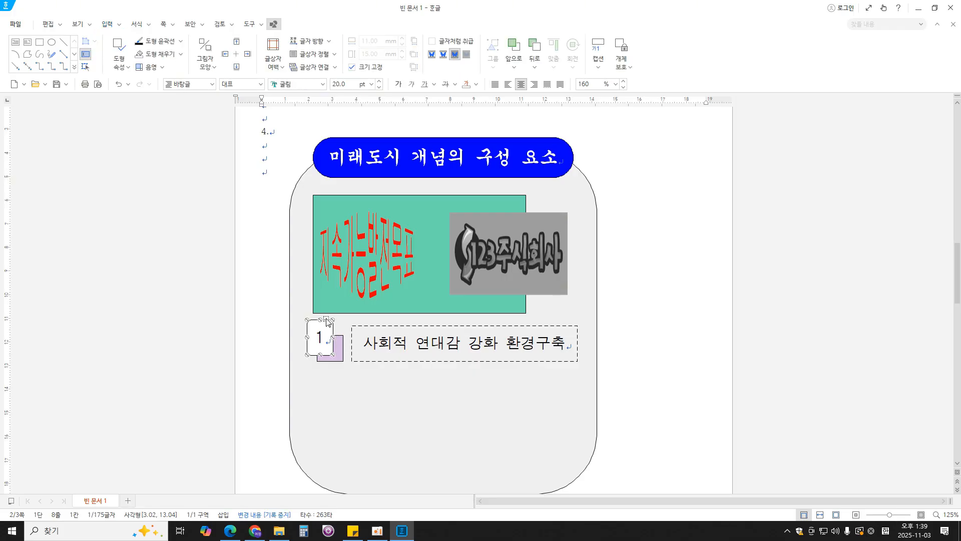
pyautogui.keyDown('shift'); pyautogui.click(342, 349); pyautogui.keyUp('shift')
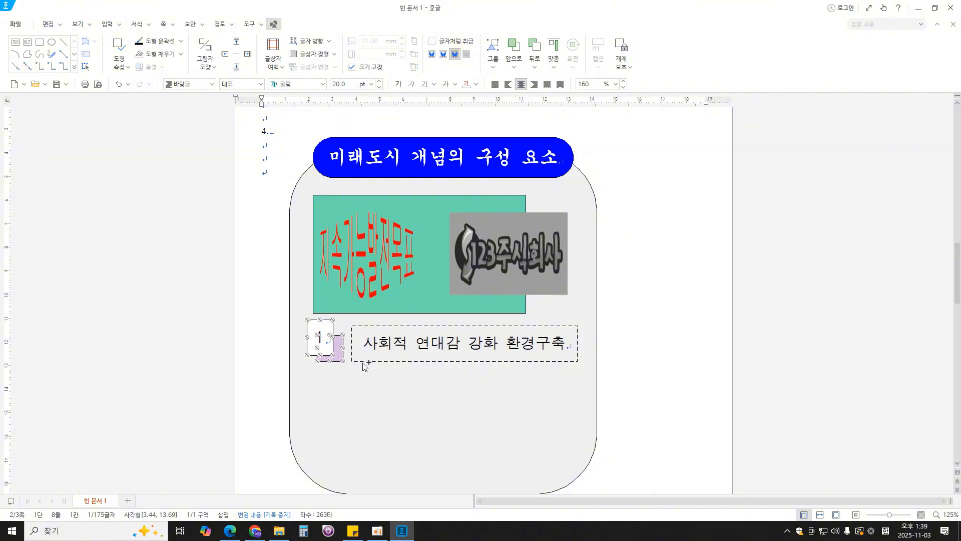
pyautogui.keyDown('shift'); pyautogui.click(352, 343); pyautogui.keyUp('shift')
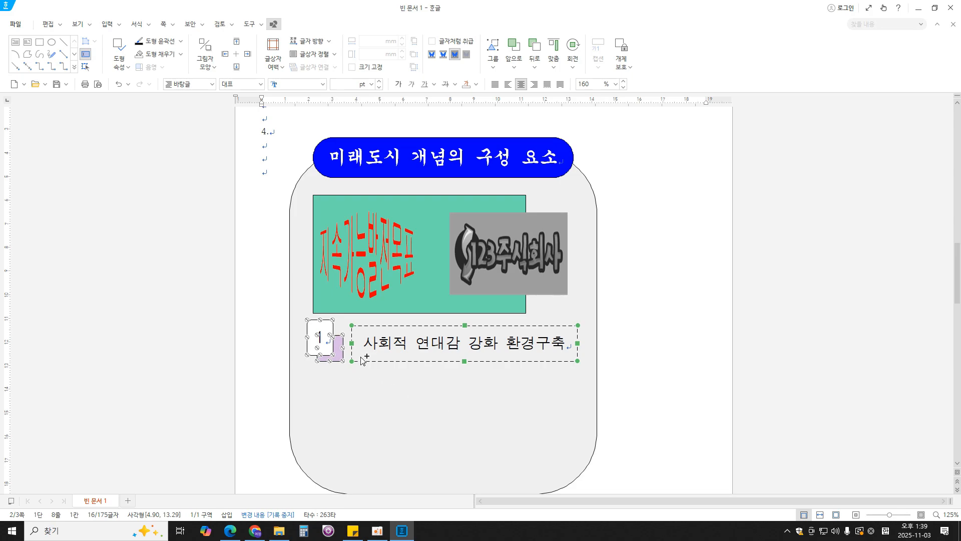
pyautogui.moveTo(362, 360); pyautogui.dragTo(363, 466)
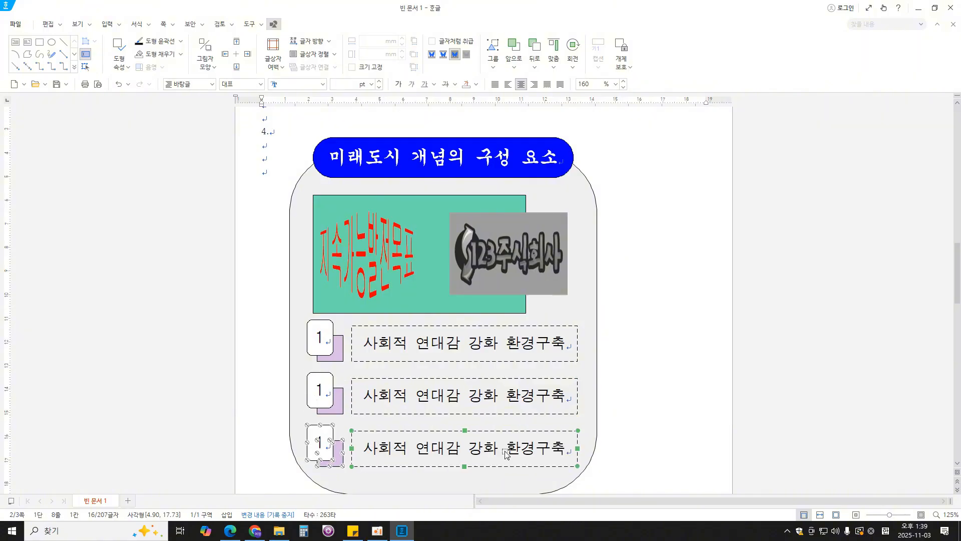
pyautogui.click(661, 396)
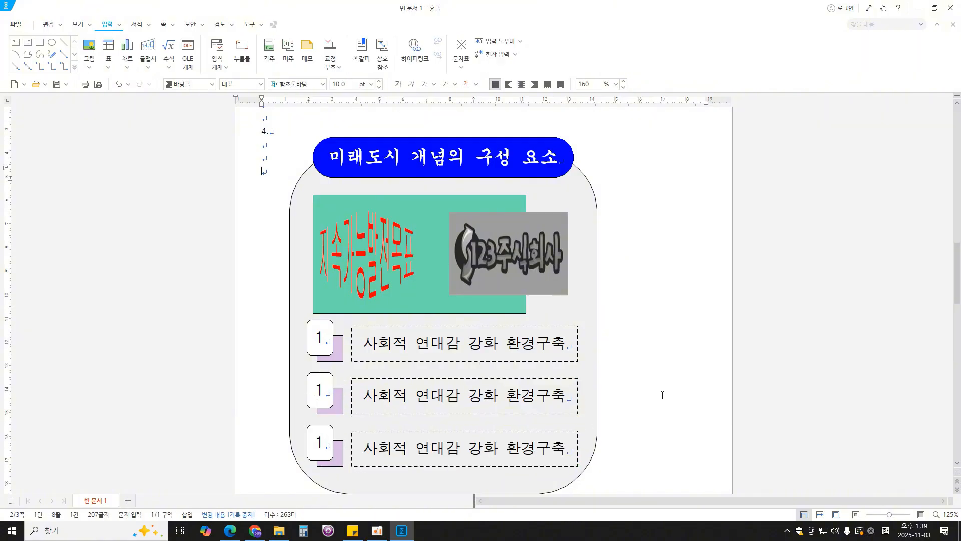
# - Change the number in the second row to 2 and in the third row to 3
pyautogui.doubleClick(319, 389)
pyautogui.write('2')
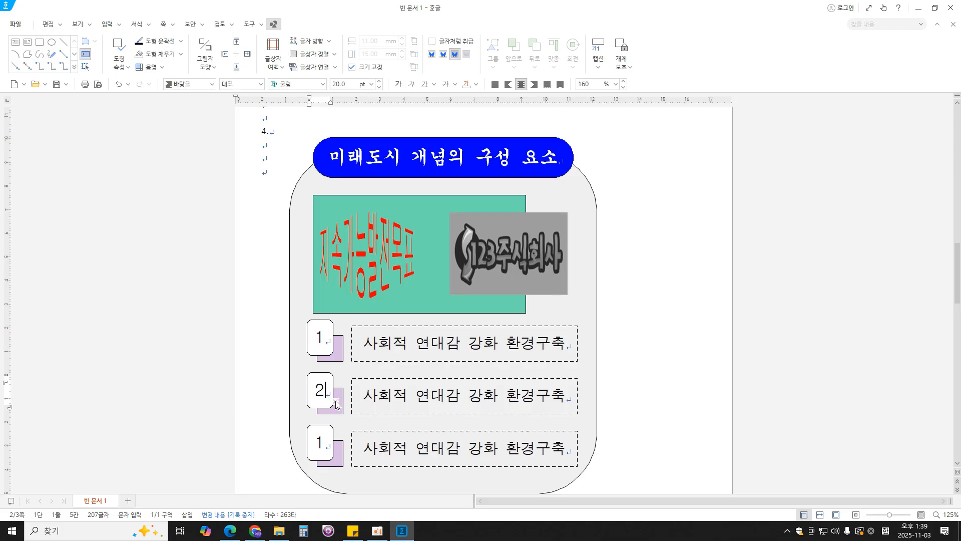
pyautogui.doubleClick(319, 443)
pyautogui.write('3')
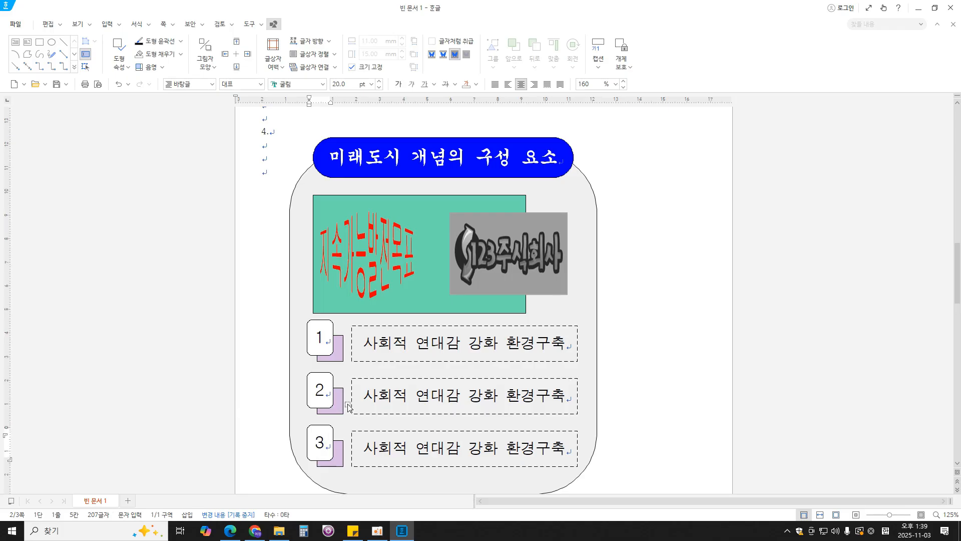
# - Fill the small rectangle behind number 2 with yellow
pyautogui.click(349, 407)
pyautogui.doubleClick(349, 407)
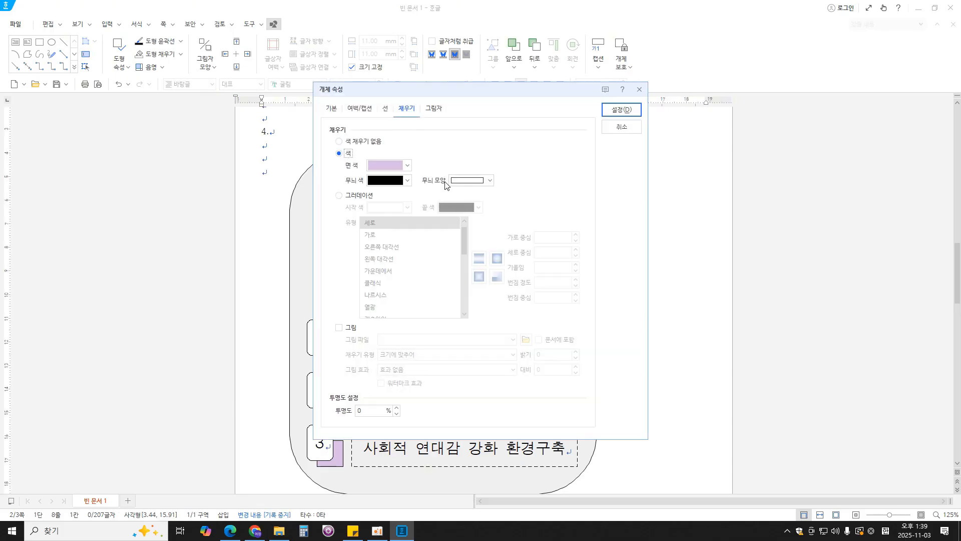
pyautogui.click(395, 165)
pyautogui.click(442, 230)
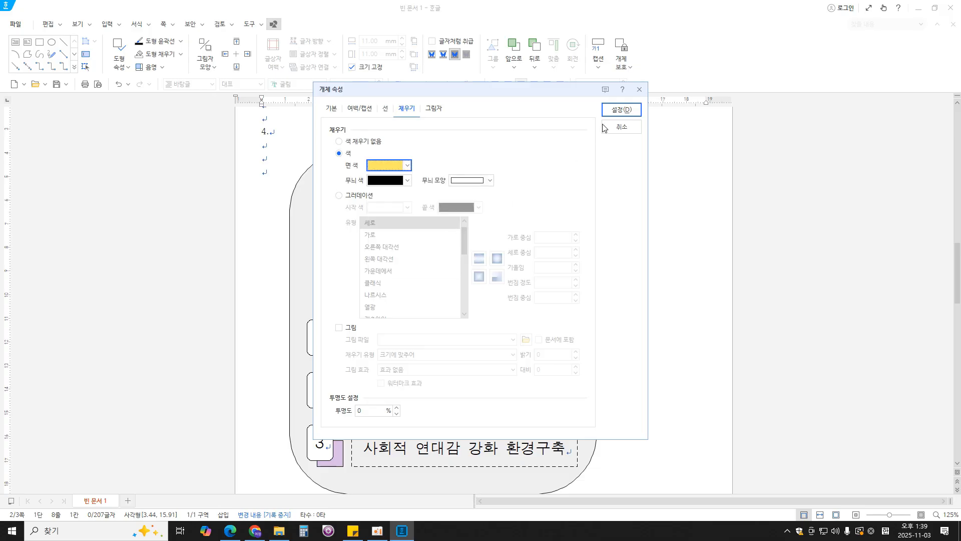
pyautogui.click(621, 109)
# - Fill the small rectangle behind number 3 with blue-violet
pyautogui.click(336, 467)
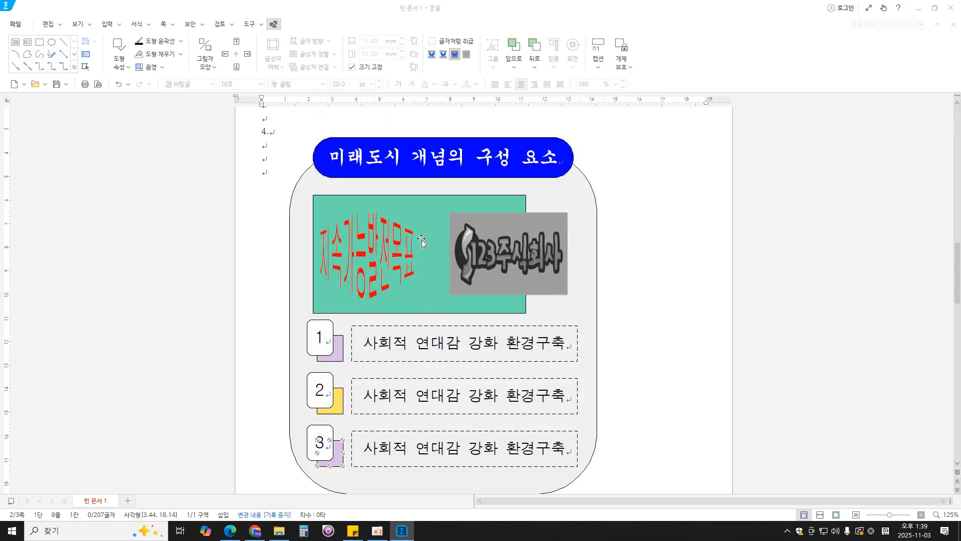
pyautogui.doubleClick(336, 467)
pyautogui.click(395, 165)
pyautogui.click(404, 235)
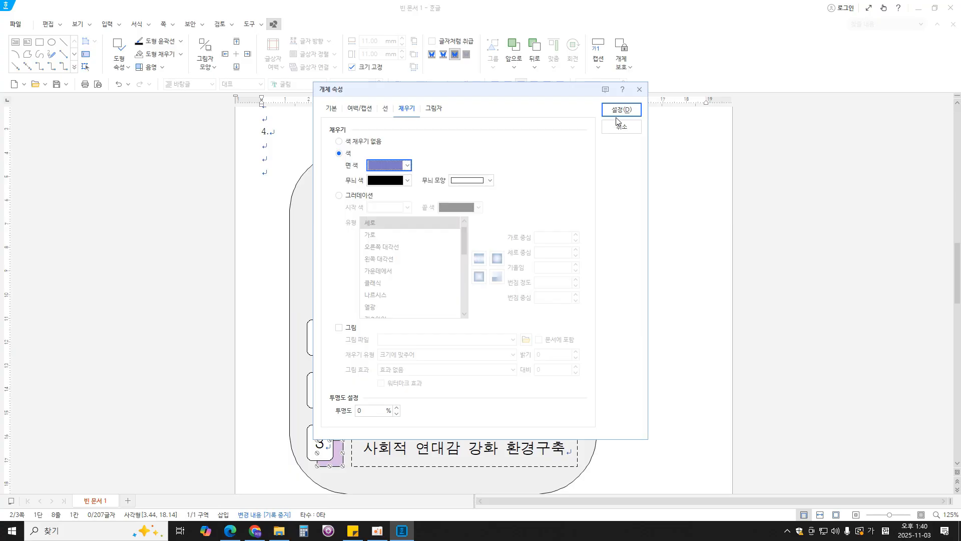
pyautogui.click(622, 109)
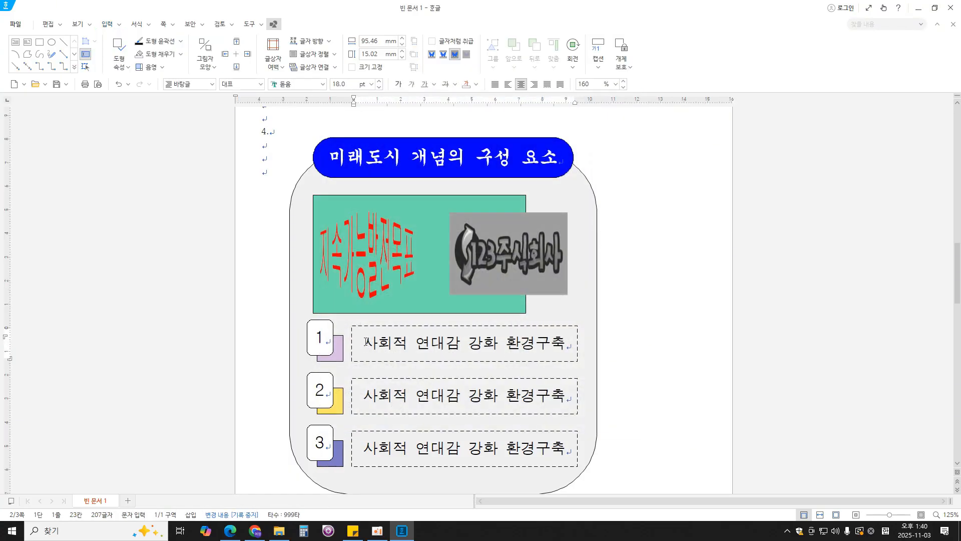
# - Replace the text in the first row's dashed box with "지역 인구소멸 문제 해결"
pyautogui.moveTo(364, 344); pyautogui.dragTo(563, 344)
pyautogui.write('지역 인ㅅ')
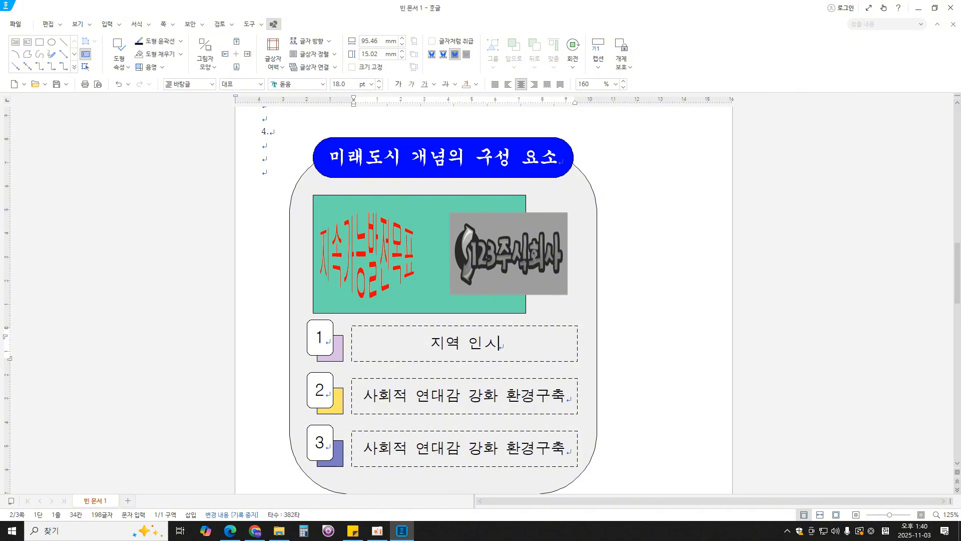
pyautogui.press('BackSpace')
pyautogui.write('구소멸 ㅁ')
pyautogui.write('ㅜㄴ제 해결')
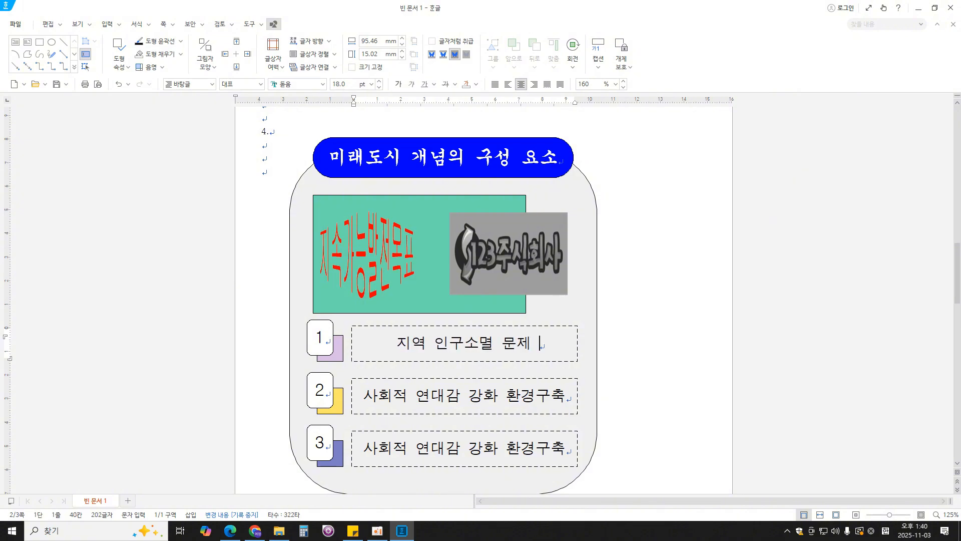
# - Replace the text in the second row's dashed box with "인구 유입과 지역 정착 촉진"
pyautogui.moveTo(365, 396); pyautogui.dragTo(569, 396)
pyautogui.write('ㅇㅣㄴ구 유입과 지여')
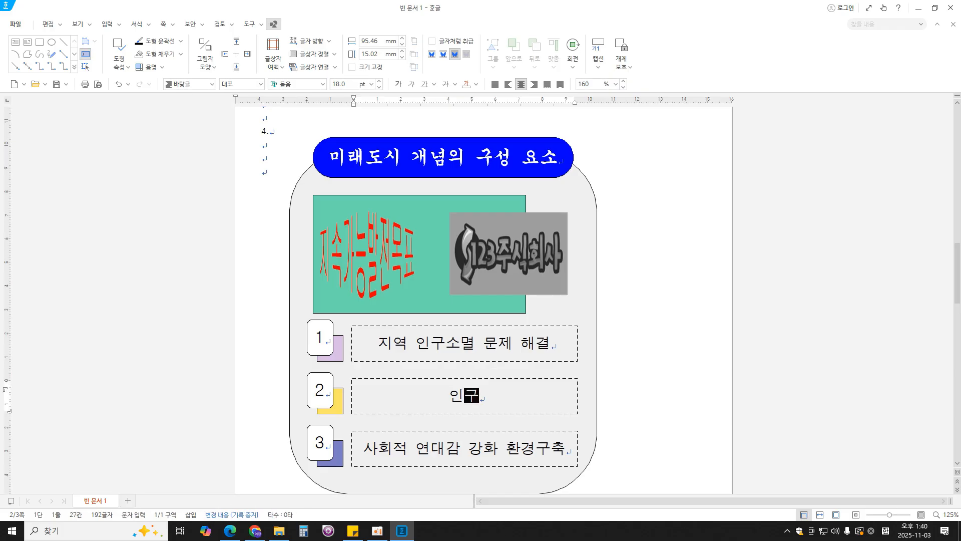
pyautogui.write('ㄱ 정착 촉지')
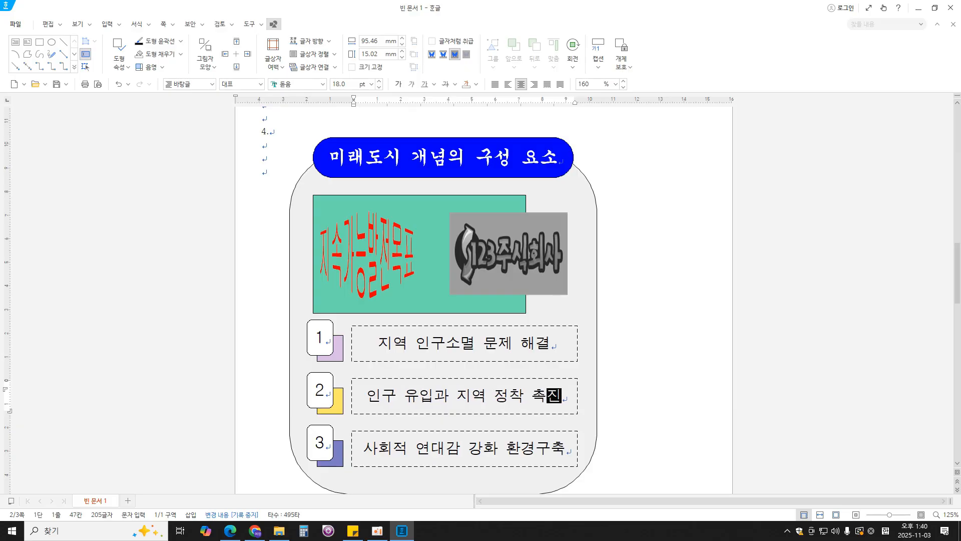
pyautogui.write('ㄴ')
# - Place the text cursor at the start of the blank third page
pyautogui.scroll(-3, 698, 339)
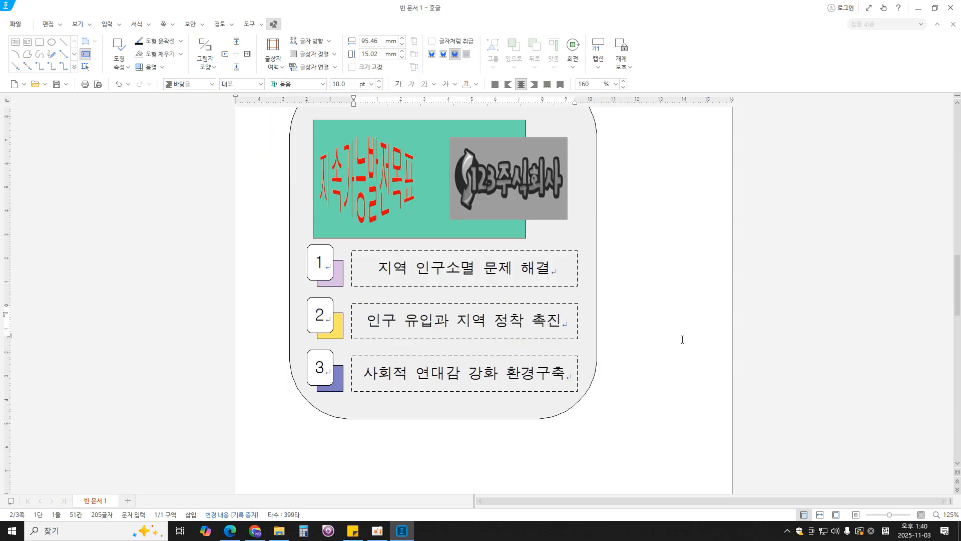
pyautogui.scroll(-10, 681, 339)
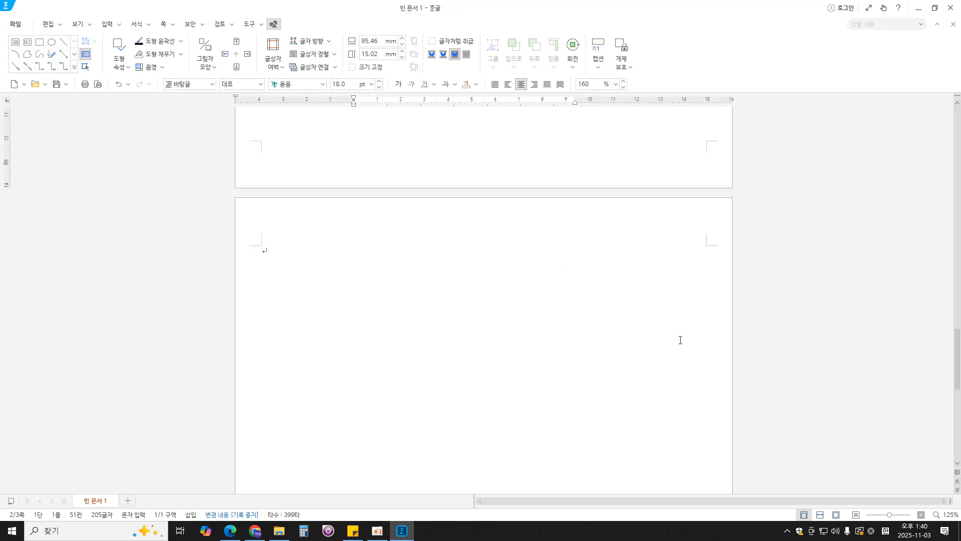
pyautogui.click(444, 290)
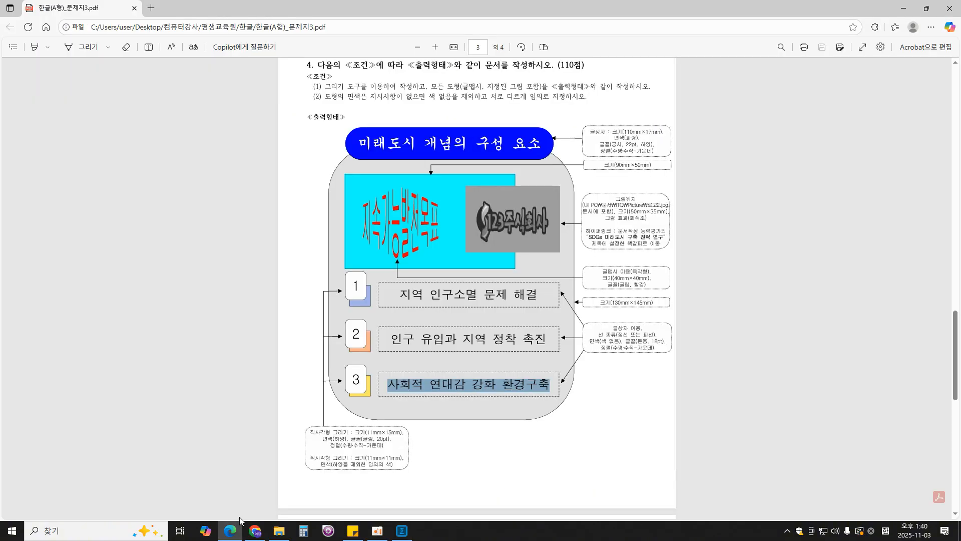
# - Switch to the exam PDF in Edge and examine the 문서작성 능력평가 task on page 4
pyautogui.click(230, 530)
pyautogui.scroll(-10, 499, 297)
pyautogui.scroll(2, 498, 296)
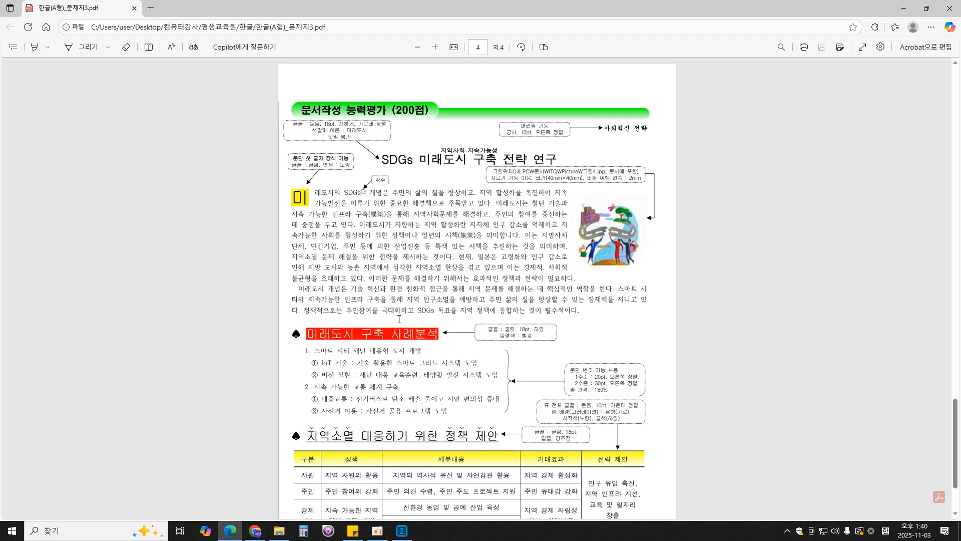
pyautogui.scroll(-3, 502, 443)
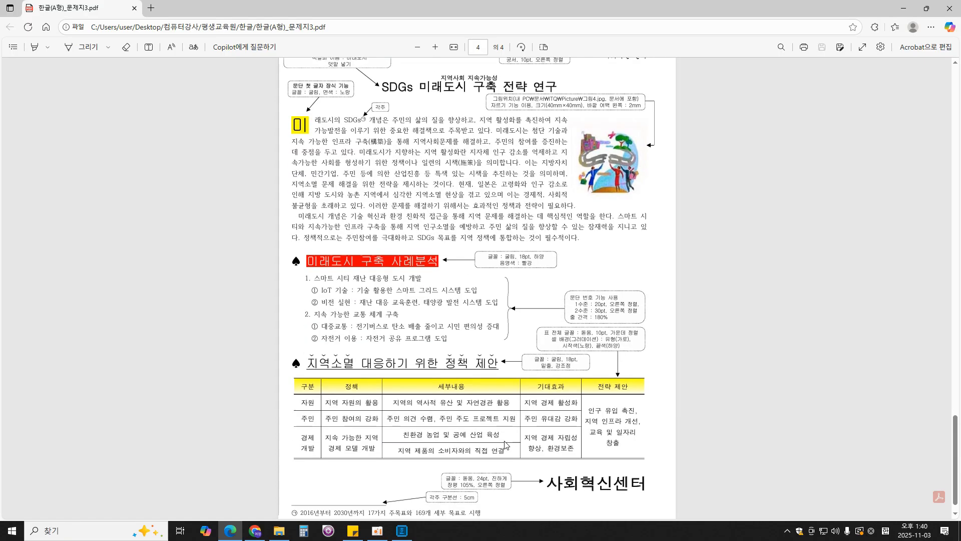
pyautogui.scroll(1, 501, 338)
pyautogui.scroll(-2, 501, 341)
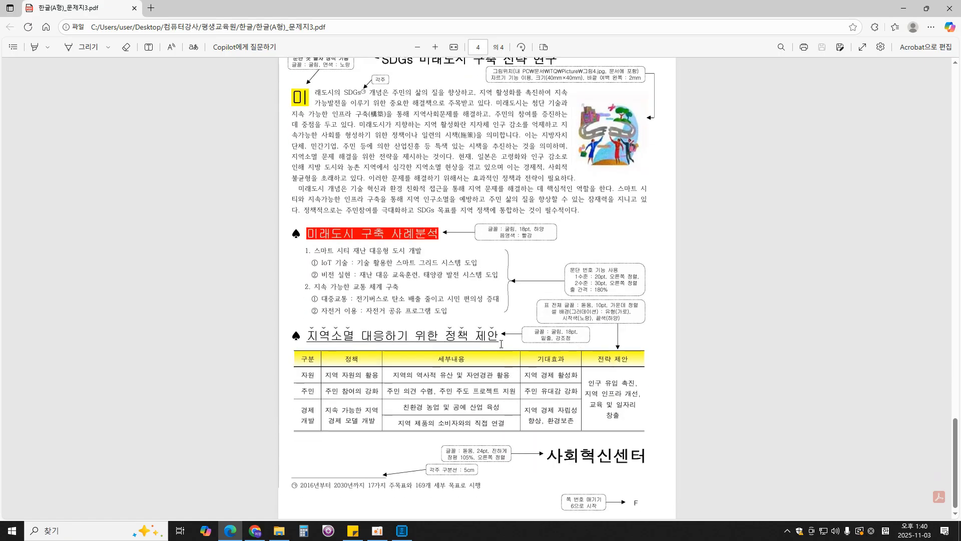
pyautogui.scroll(3, 621, 462)
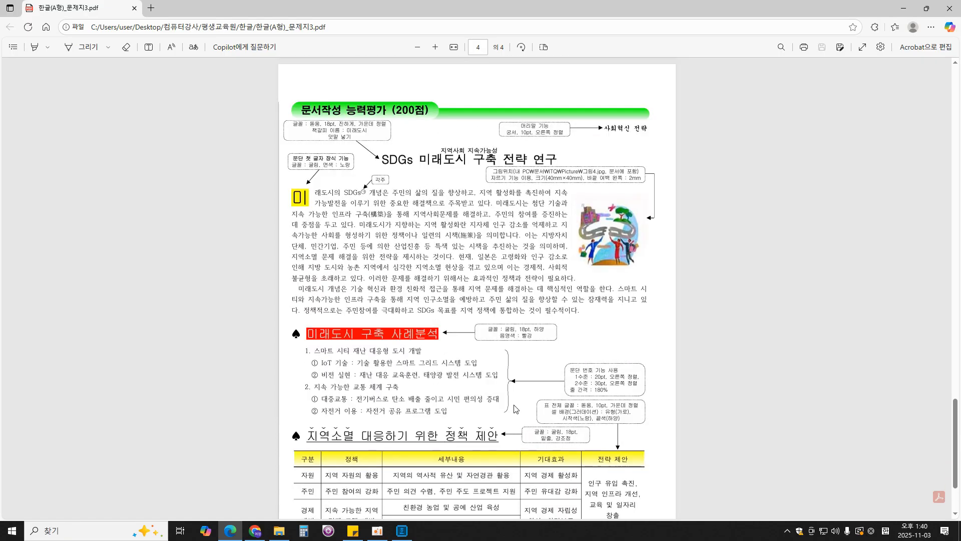
# - Switch back to the Hangul document and enter the title line "SDGs 미래도시 구축 전략 연구" on the third page
pyautogui.click(403, 475)
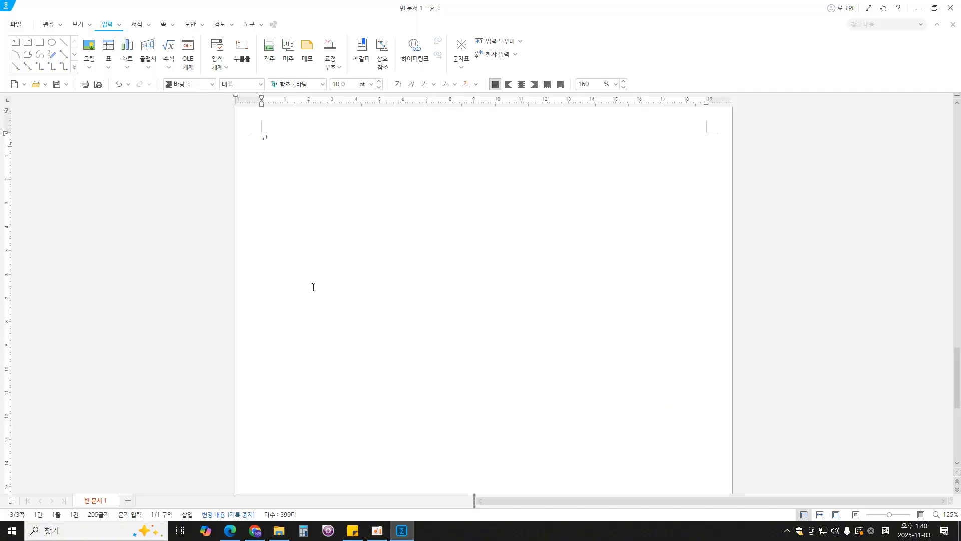
pyautogui.write('미래도시')
pyautogui.press('BackSpace')
pyautogui.press('BackSpace')
pyautogui.write('SDGs 미래도시 구축 전략 연ㄱ')
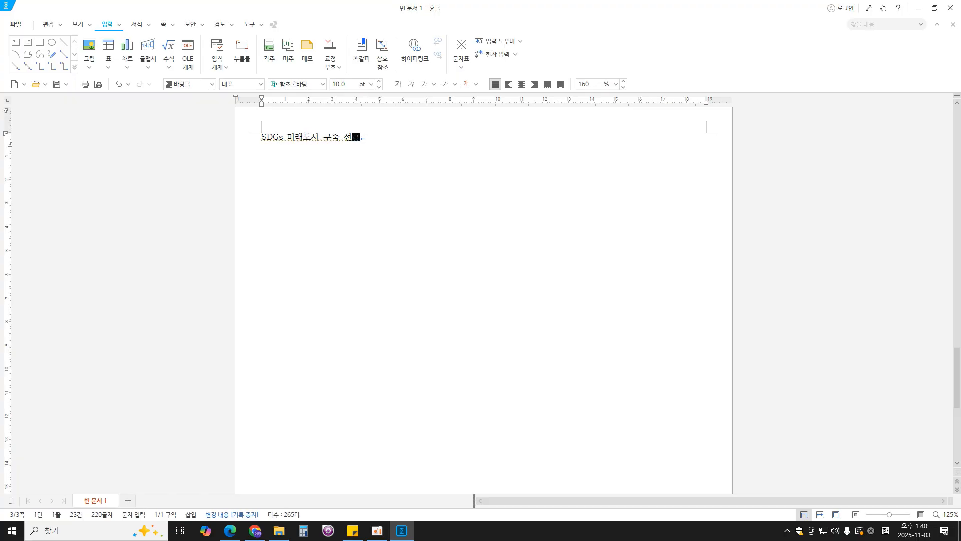
pyautogui.press('Return')
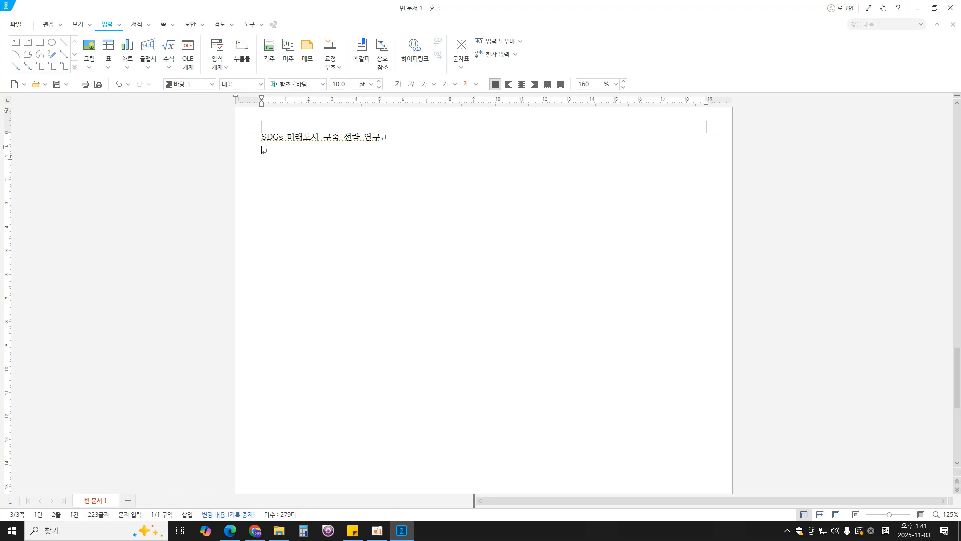
# - Start the body paragraph under the title with "미래도시의 SDGs 개념은 주민의 삶의 질을 향상하고, 지역 활성화를"
pyautogui.write('미래도시의 SDGs')
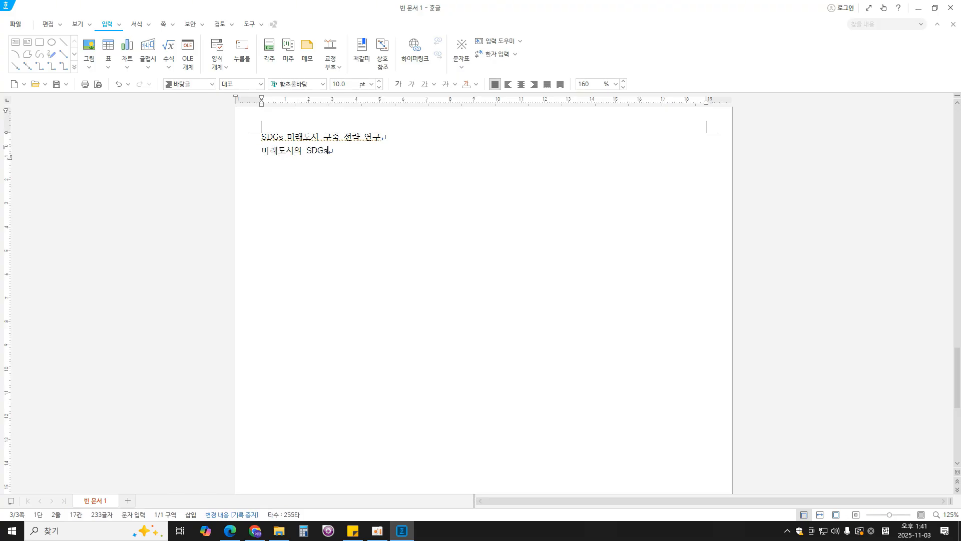
pyautogui.write(' 개념은 주민ㅇ')
pyautogui.write('의 삶의 질을 하')
pyautogui.write('상하고 지')
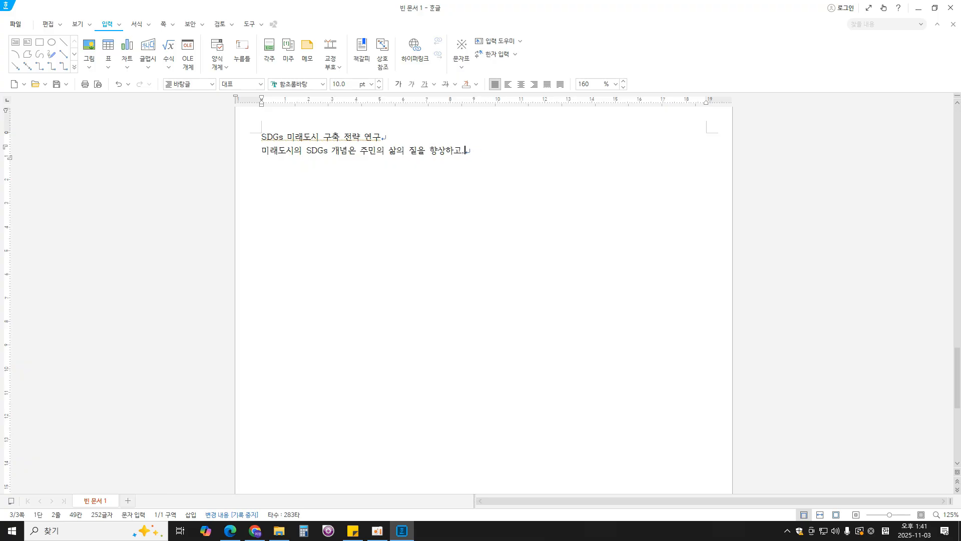
pyautogui.write(' 지여')
pyautogui.write(' 활성화를 ')
pyautogui.write('촉진하여 ㅈ')
pyautogui.write('ㅣ속 가능')
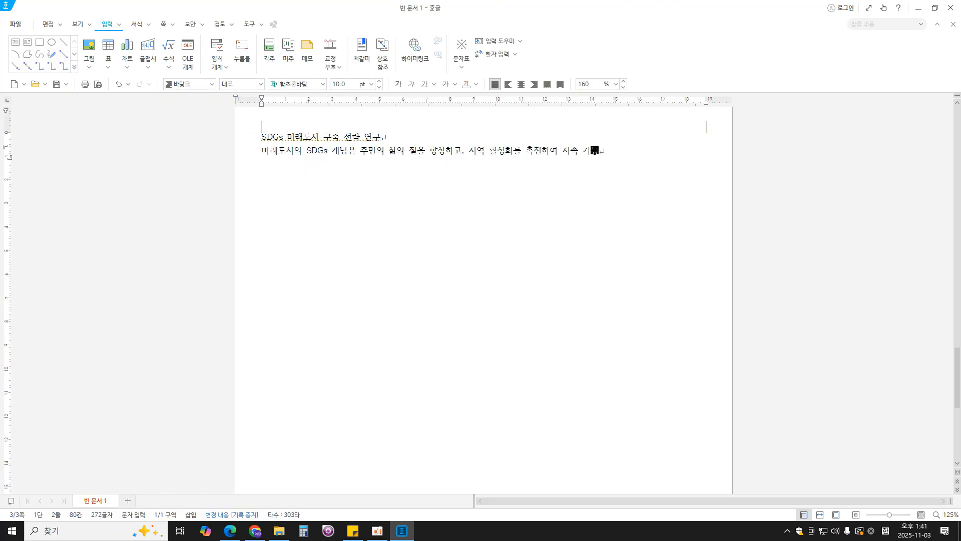
pyautogui.write('발전을 이루기 의')
pyautogui.write('한 중요한 해')
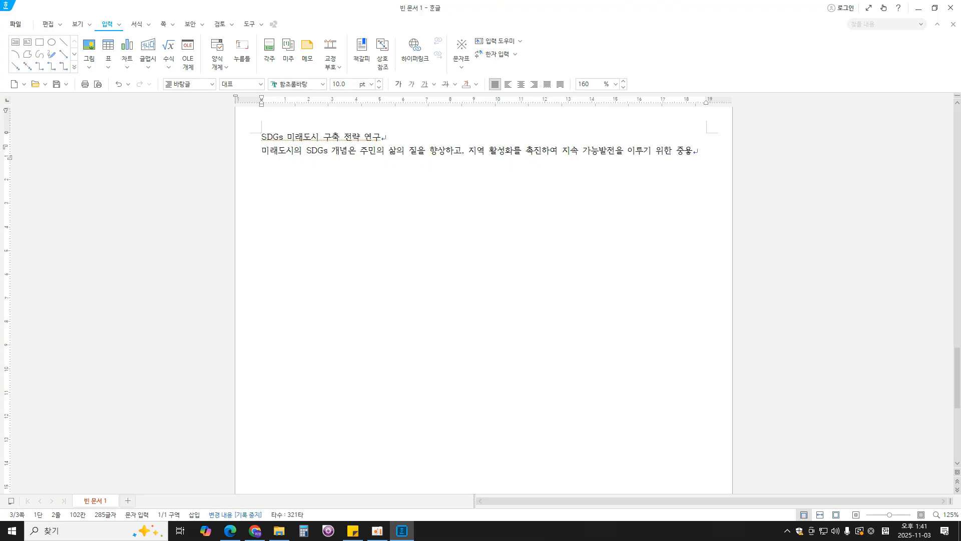
pyautogui.write('결책으로 주')
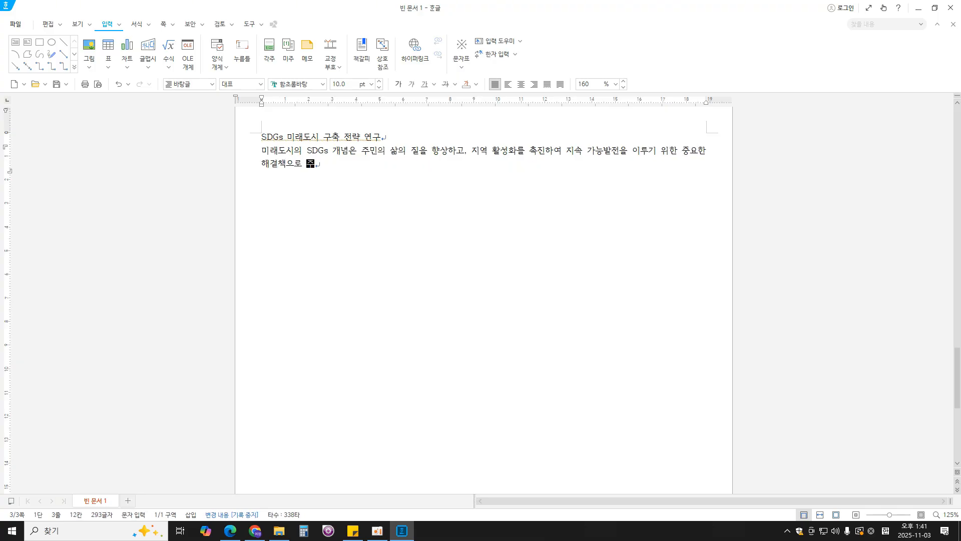
pyautogui.write('목바받고 있다. 미래도시는 첨단 기수')
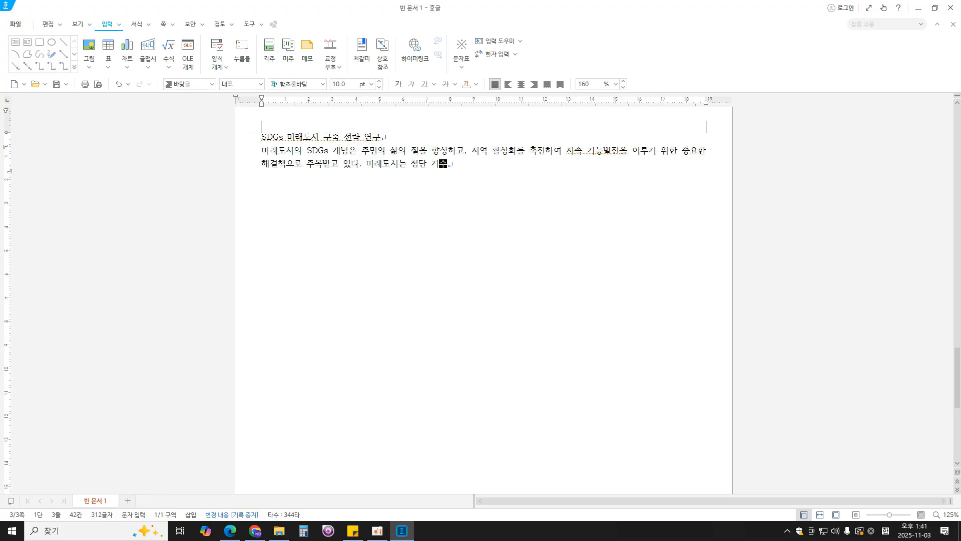
pyautogui.write('술과 지소')
pyautogui.write('가능')
# - Begin the second sentence with "미래도시는 첨단 기술과 지속 가능하 인프라 구축을 통해"
pyautogui.press('BackSpace')
pyautogui.press('BackSpace')
pyautogui.write('가능하 인')
pyautogui.write('프라 구축')
pyautogui.write('을 통해 지역살')
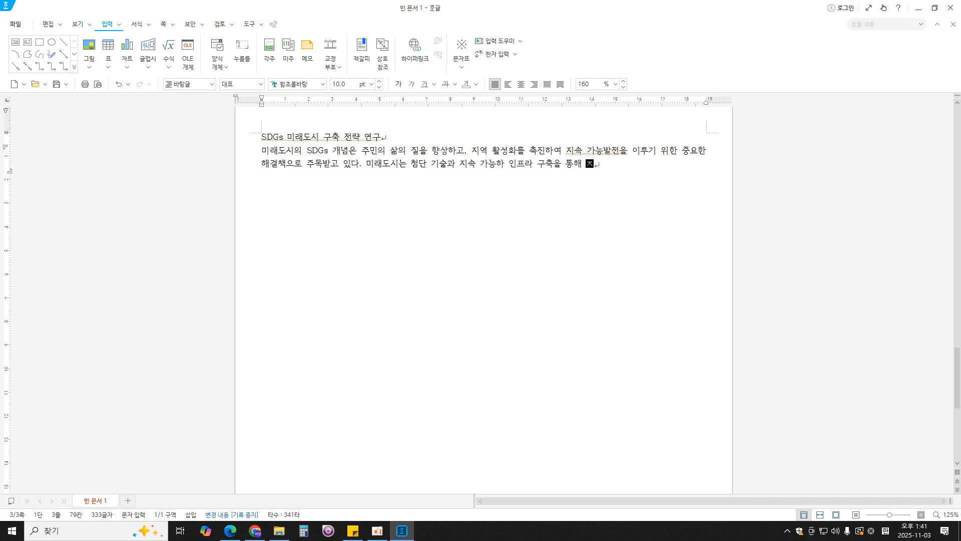
pyautogui.write('회문제를 해결하고')
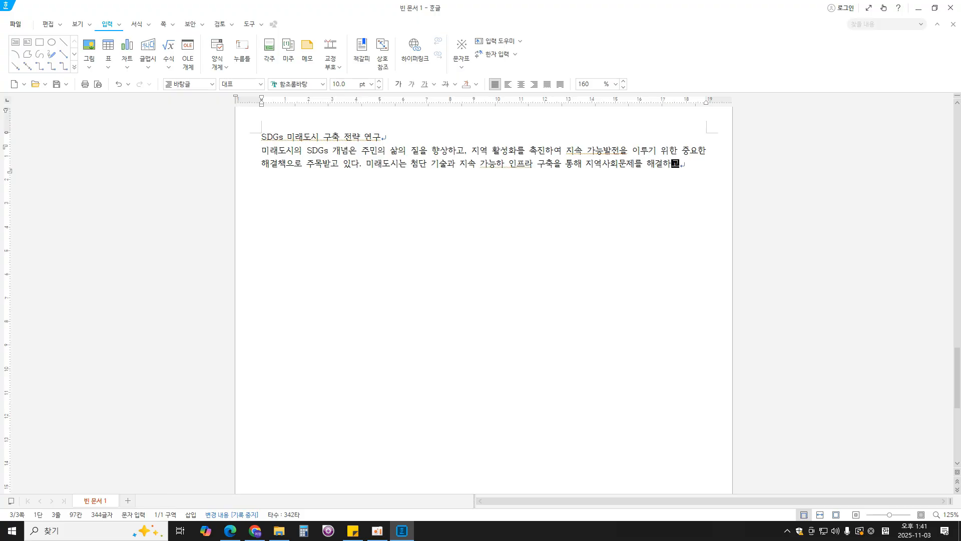
pyautogui.write(', 주민의 참여를 ')
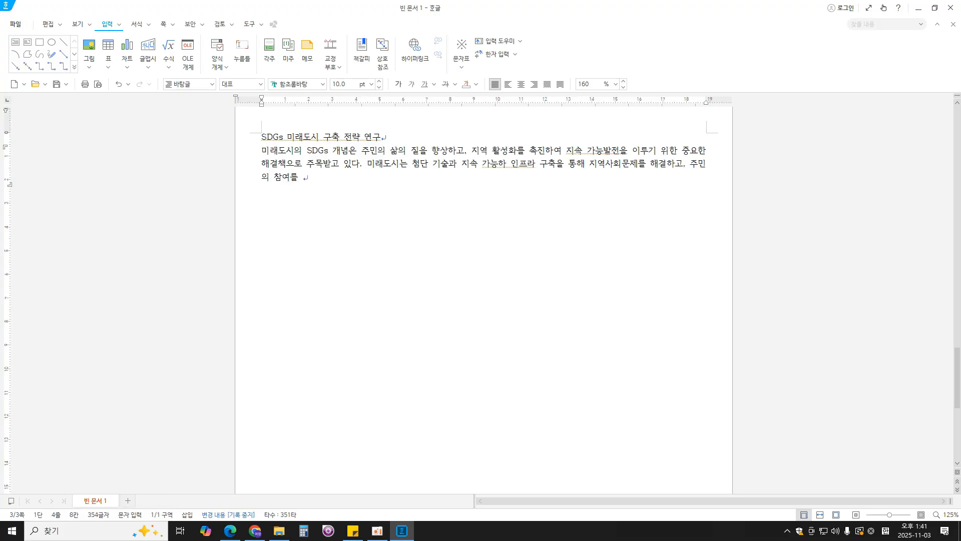
pyautogui.write('증진하는데 중')
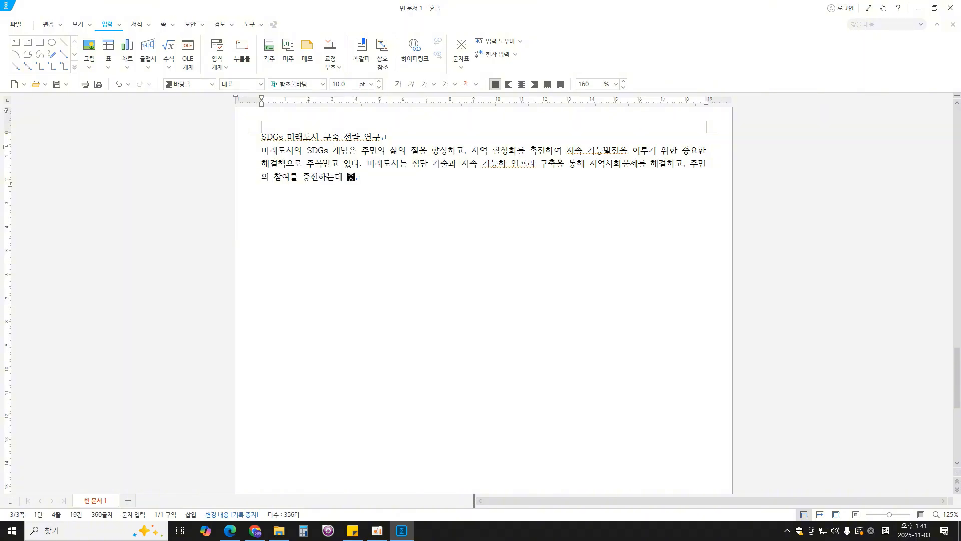
pyautogui.write('점을 두고 있다. 미래도시가 ㅈ')
pyautogui.write('지향하는 지역 활성')
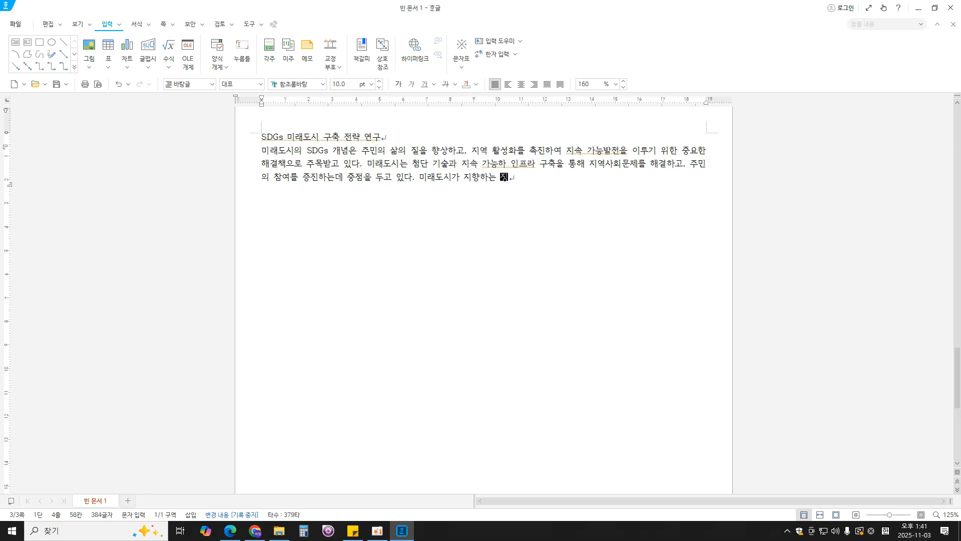
pyautogui.write('화란 지자체 인ㄱ')
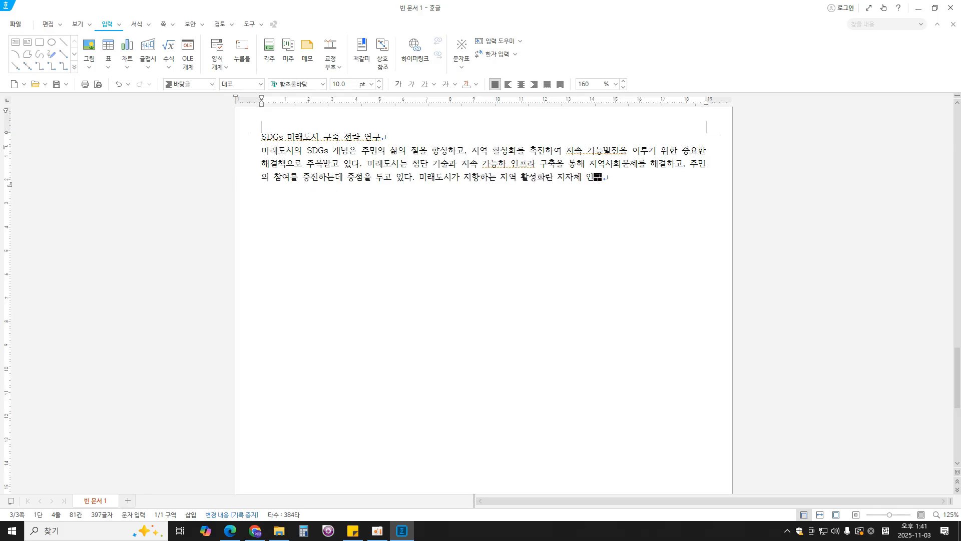
pyautogui.write(' 감소를 억제하고 지')
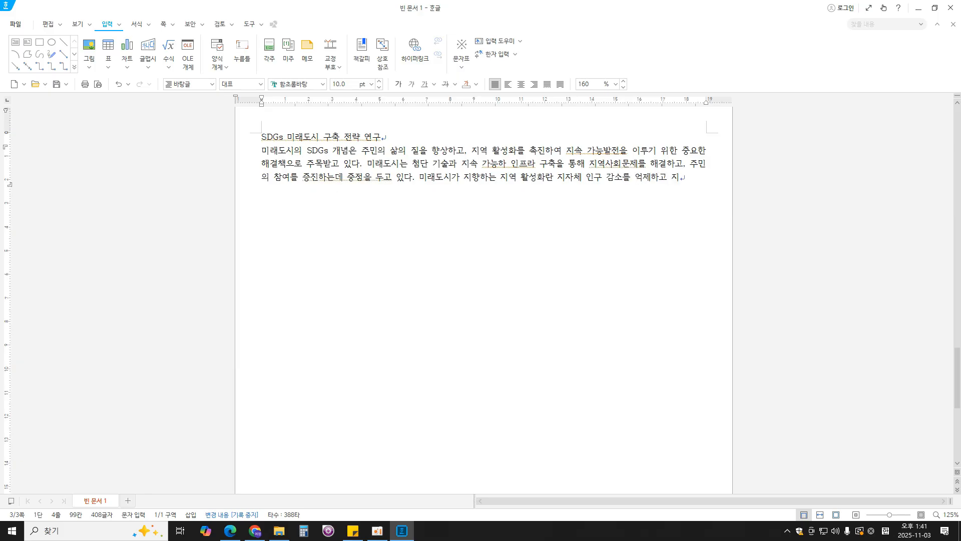
pyautogui.write('속가능한')
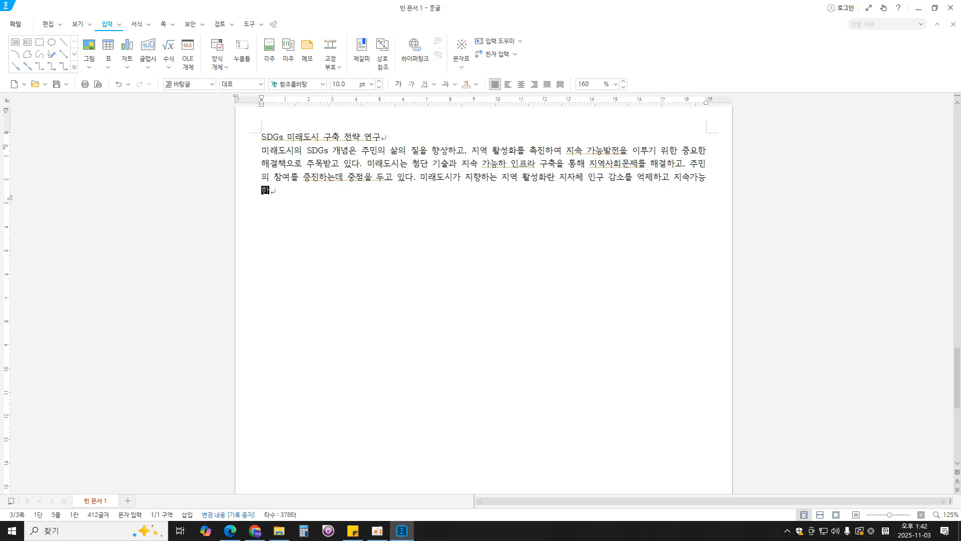
pyautogui.write(' 사회를 형성하기 ㅇ')
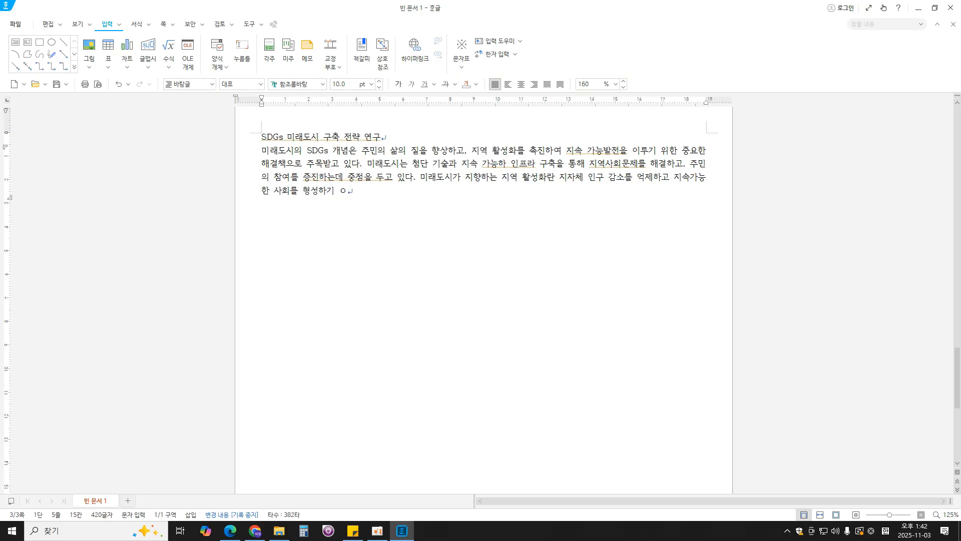
pyautogui.write('위한 정책이나 일ㄹ련의 시책')
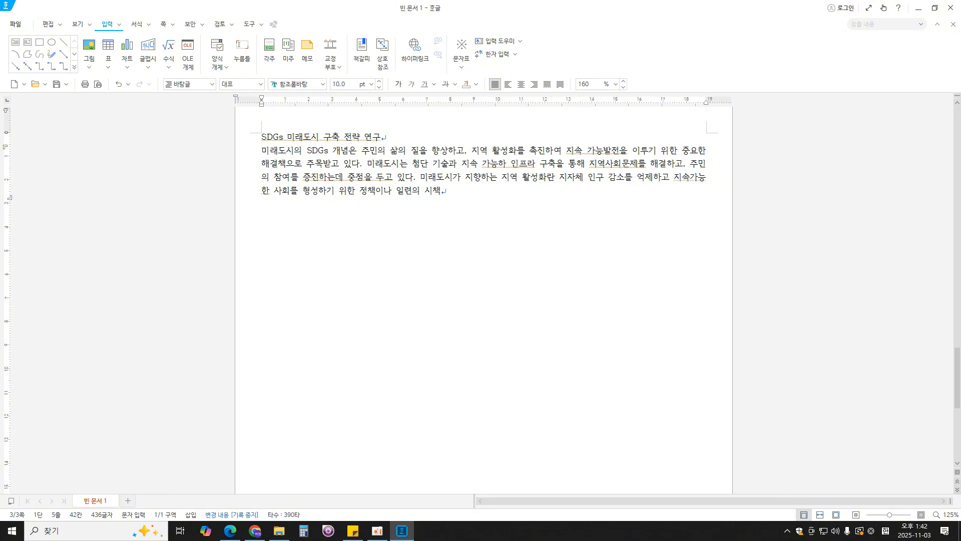
pyautogui.write('을 의미합니다. 이는 지방잧')
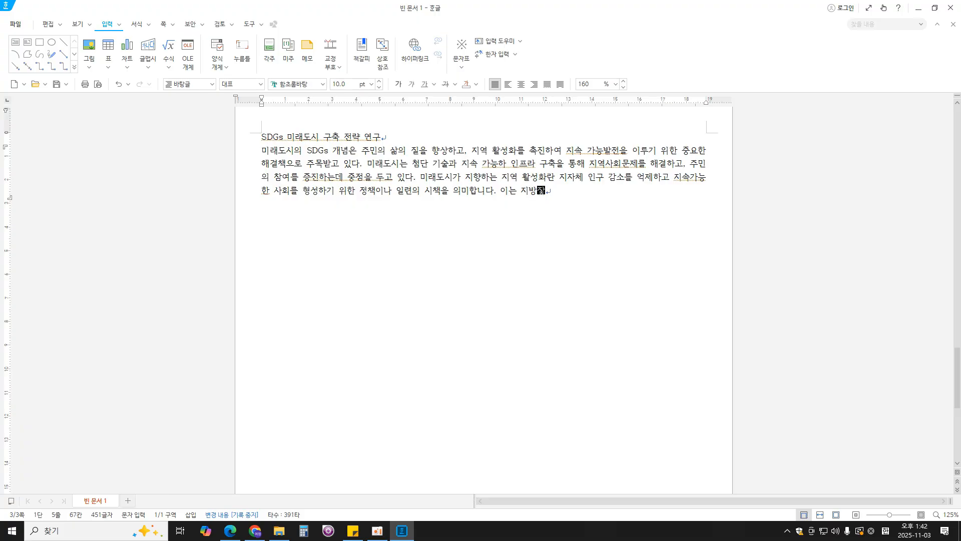
pyautogui.write('치단체, 민간기업, 주민 등에 의')
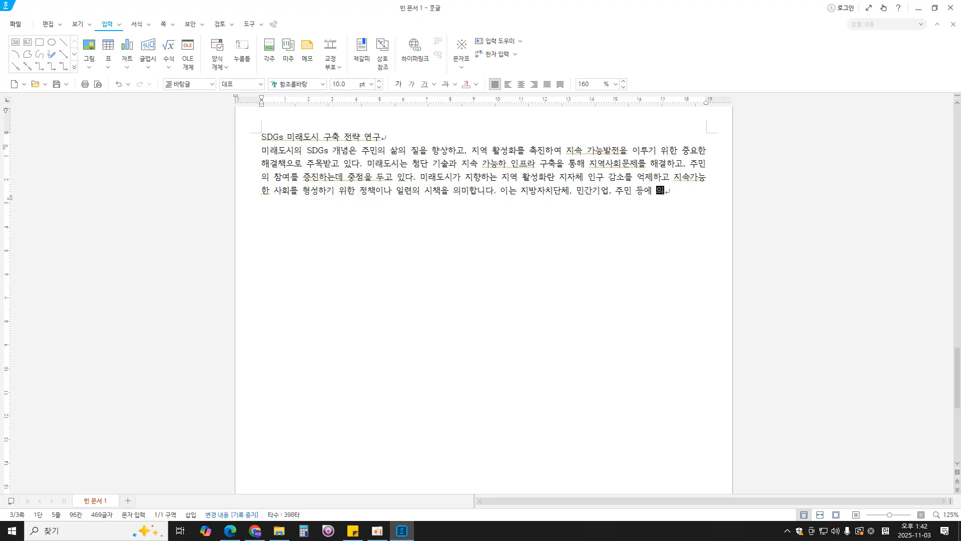
pyautogui.write('한 산업진ㅊ')
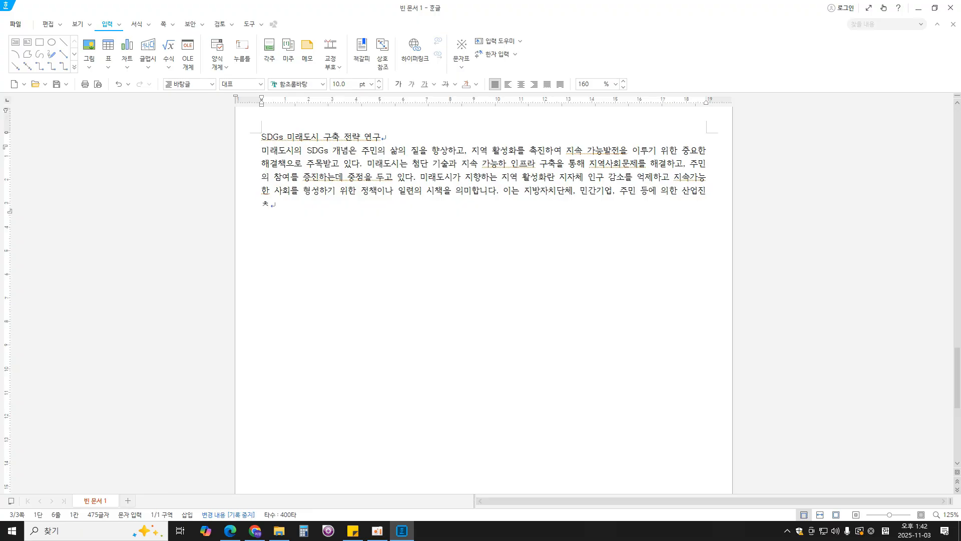
# - Begin the fourth sentence with "이는 지방자치단체, 민간기업, 주민 등에 의한 산업진흥"
pyautogui.press('BackSpace')
pyautogui.write('흥 등 특색ㅇ')
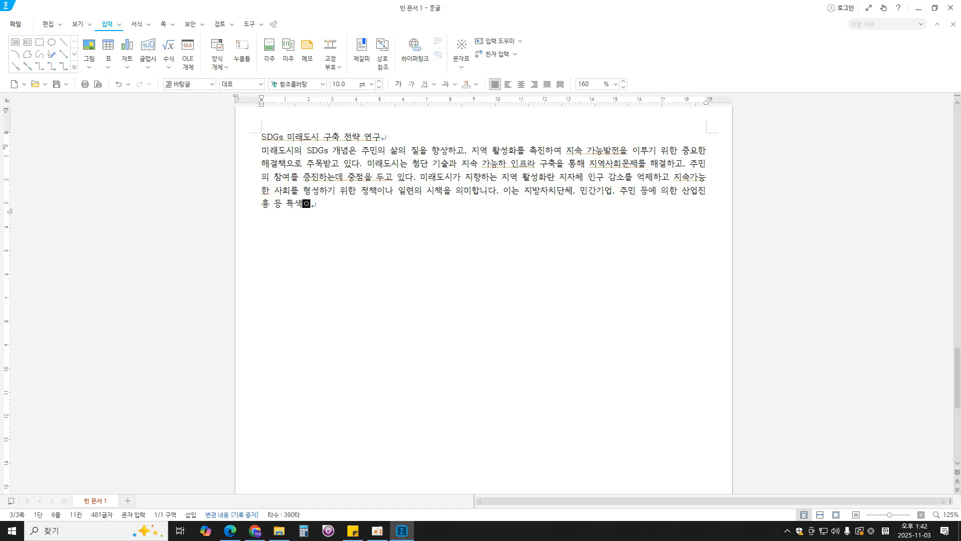
# - Continue the fourth sentence with "등 특색 있는 시책을 추진하는 것을 의미하며,"
pyautogui.press('BackSpace')
pyautogui.write('있느')
pyautogui.write('ㄴ 시책을 추진하는')
pyautogui.write(' 것을 의미하')
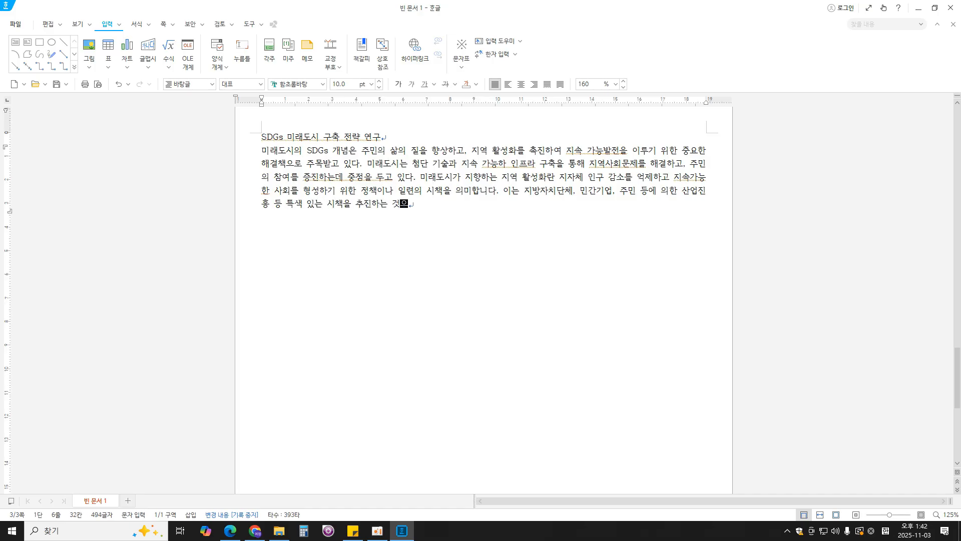
pyautogui.write('ㅁㅕ. ㅈ')
# - Finish the fourth sentence with "지역소멸 문제 해결을 위한 전략을 제시하는 것이다." and begin the fifth with "현재, 일본"
pyautogui.write('소멸')
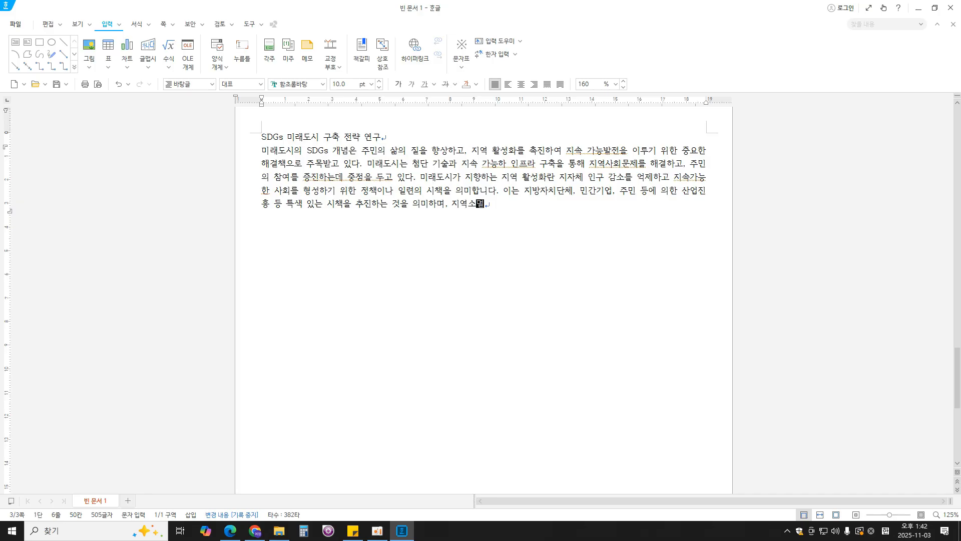
pyautogui.write(' 문제 해결을 위한 전략을 제시')
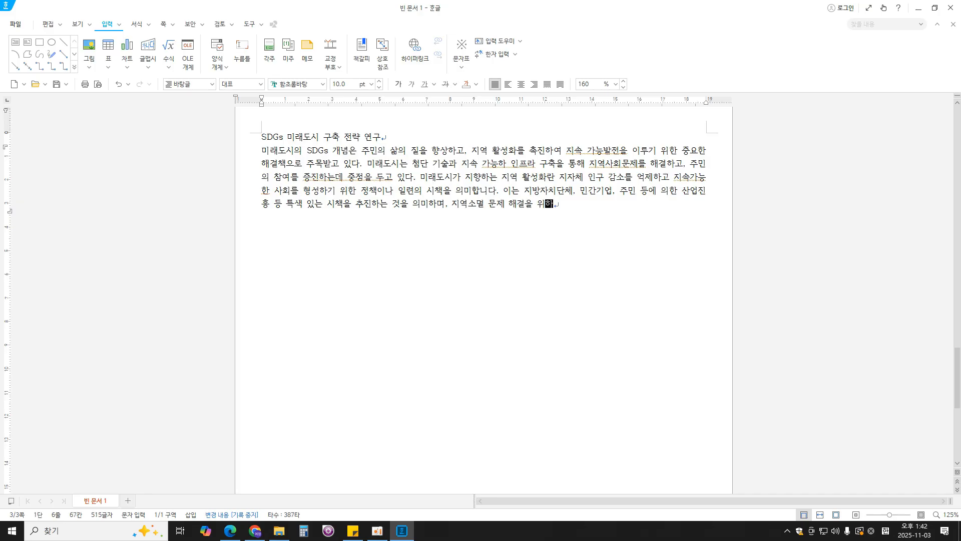
pyautogui.write('하는 것이다. 현재,')
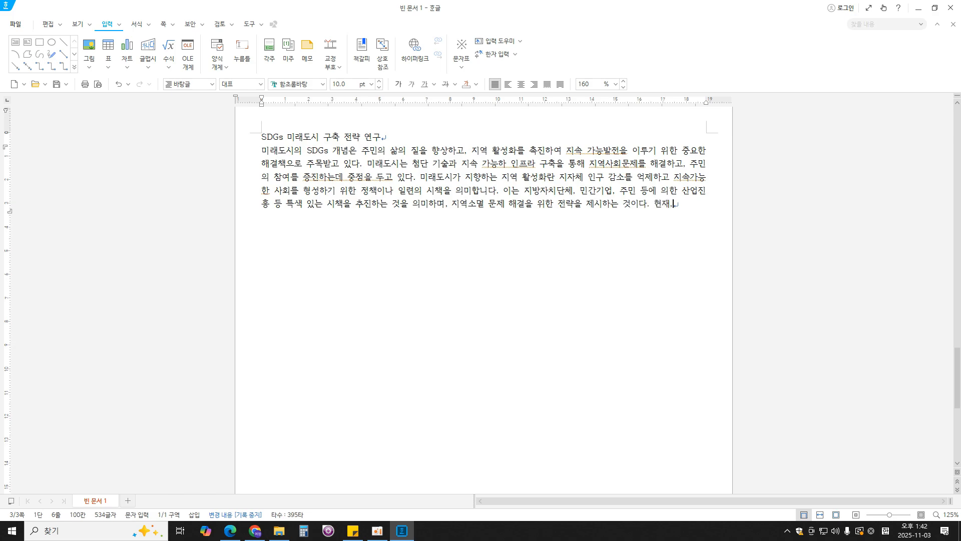
pyautogui.write(' 일본은 고령화와 인구')
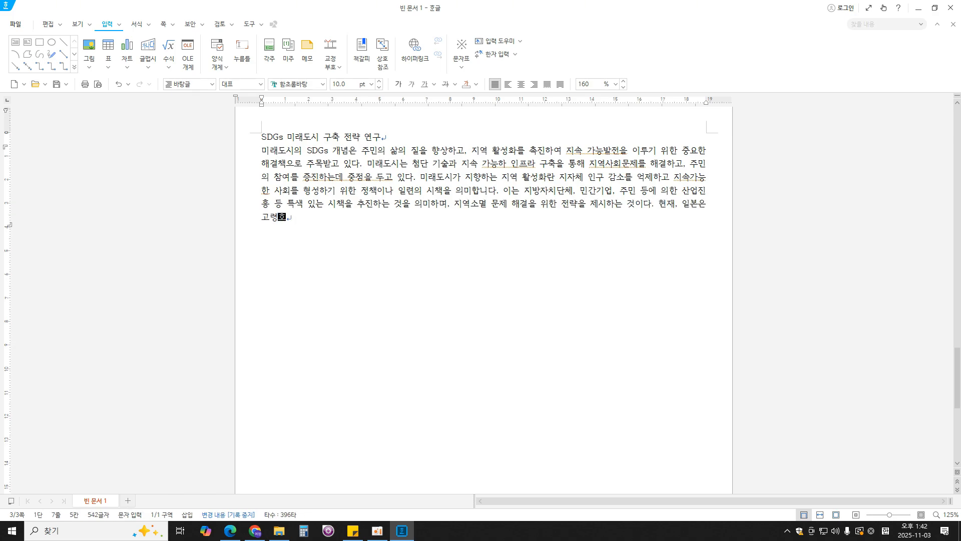
pyautogui.write(' 감소로')
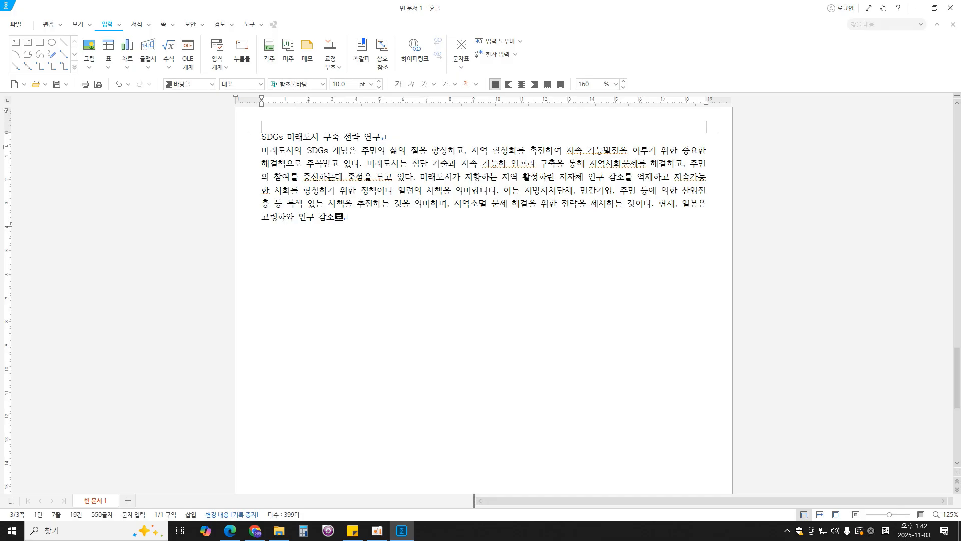
pyautogui.write(' 인해 지방 ')
pyautogui.write('도시와 농촌 지역')
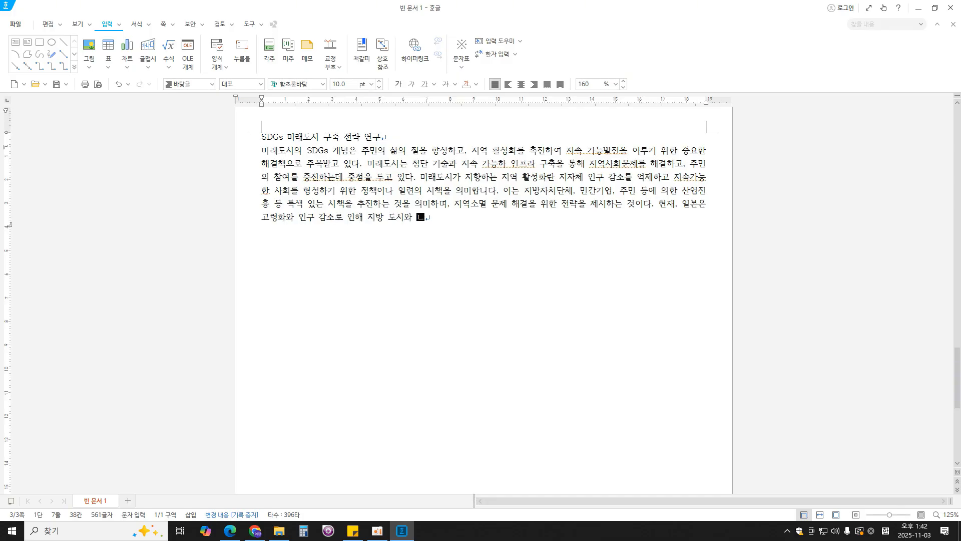
pyautogui.write('에서 심각한 지역소멸 현')
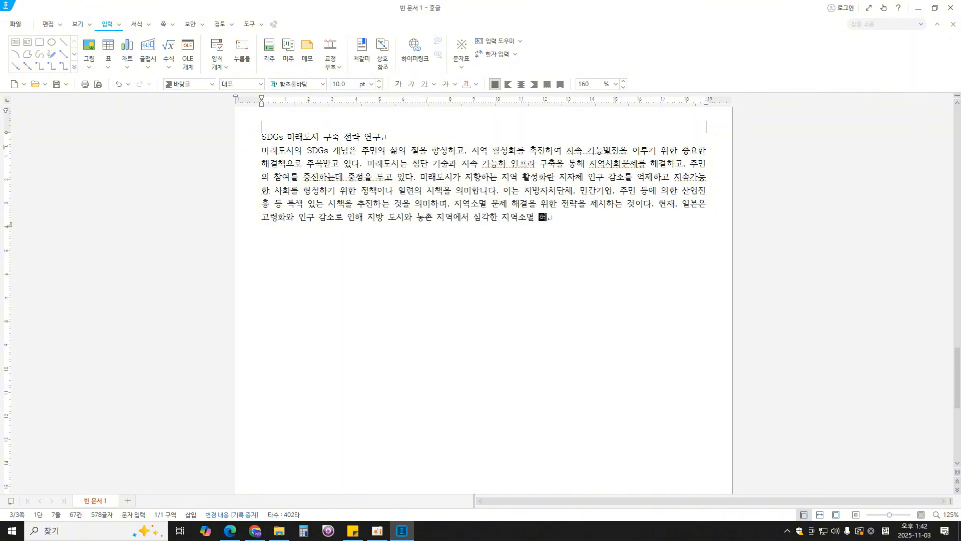
pyautogui.write('상을 겨')
pyautogui.write('고 있으며 이')
pyautogui.write('는 경')
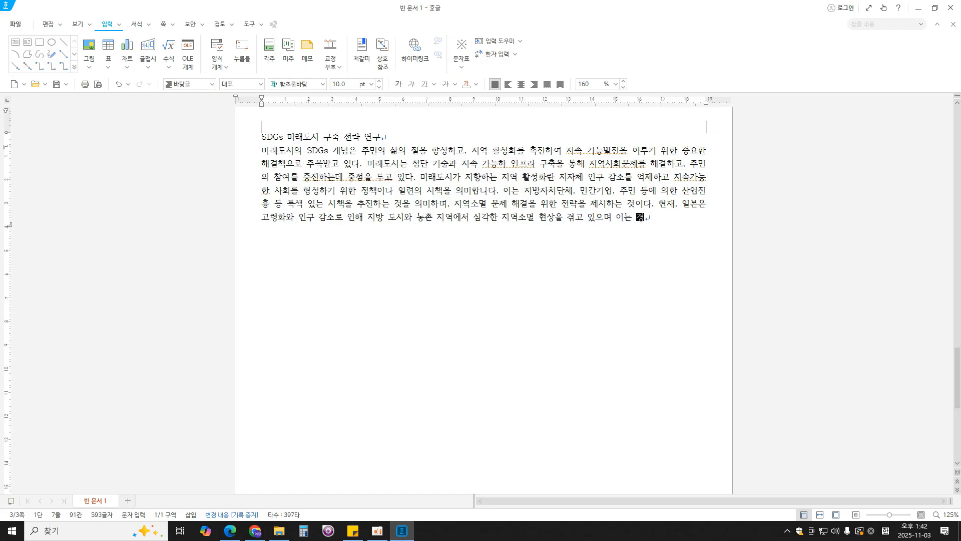
pyautogui.write('제적, 사회적')
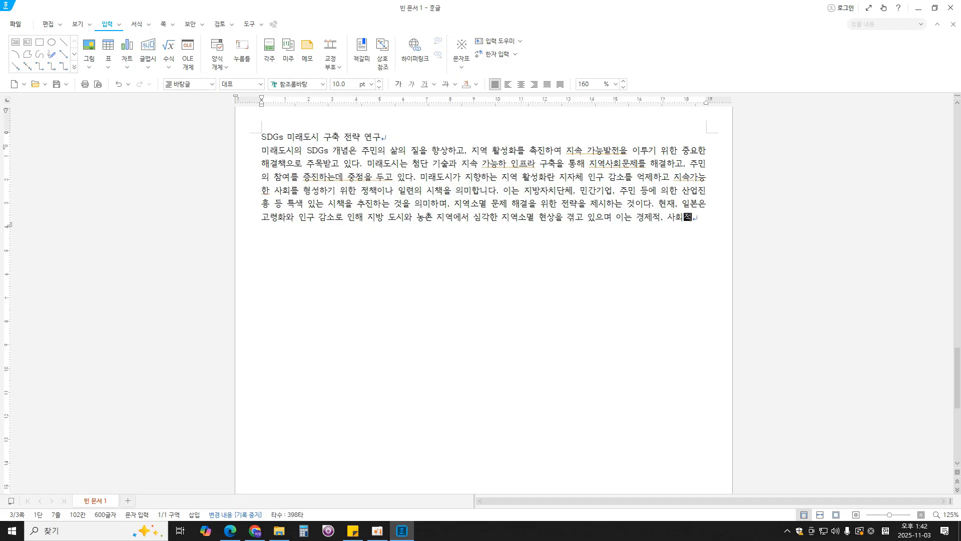
pyautogui.write(' 불균형을 초개')
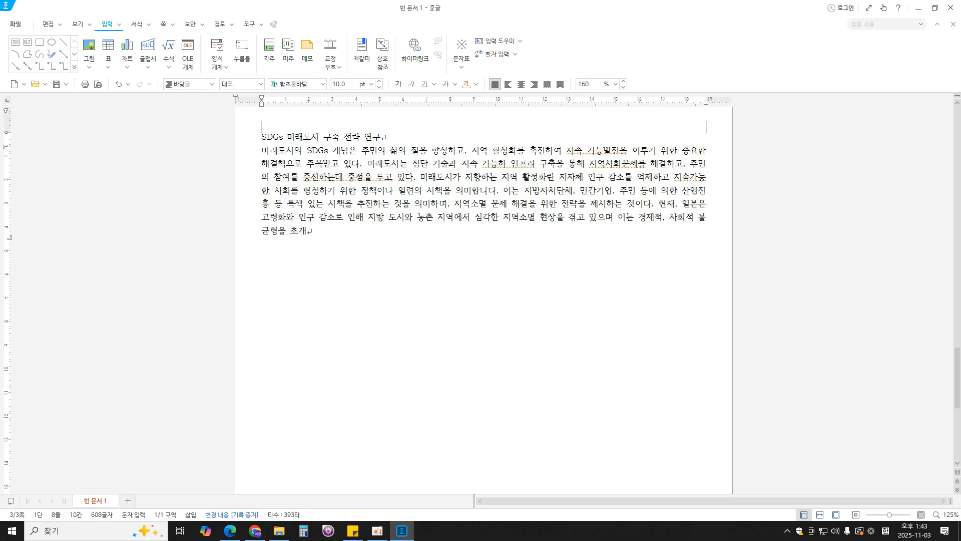
pyautogui.write('하고 있다. 이러한 문제를 해')
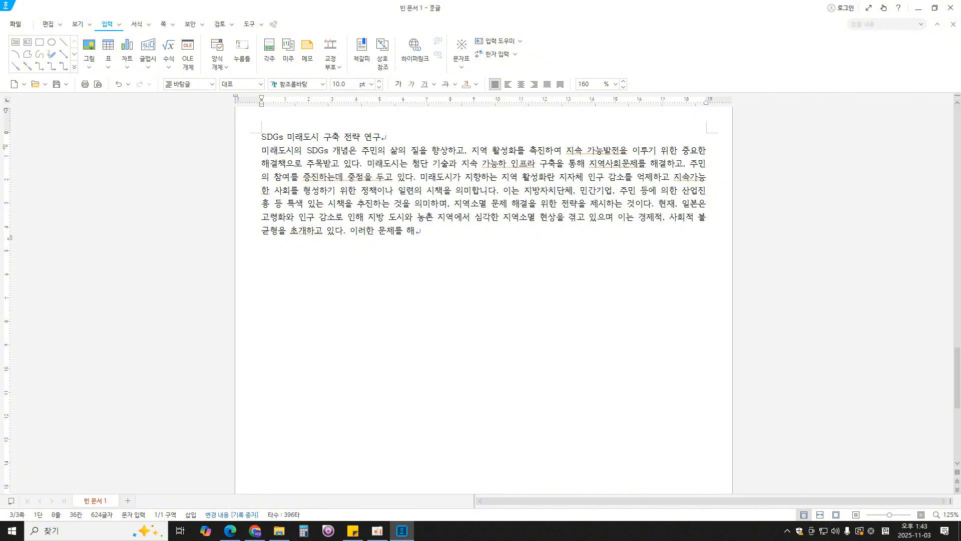
pyautogui.write('결하기 위해서는 효과적이')
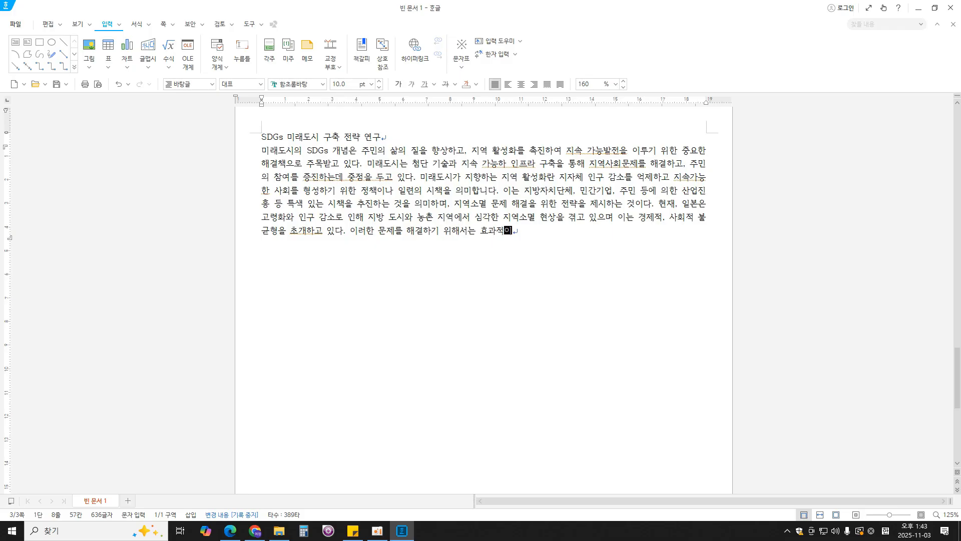
pyautogui.write('ㄴ 정책과 정')
pyautogui.write('ㄴ략이 필요하')
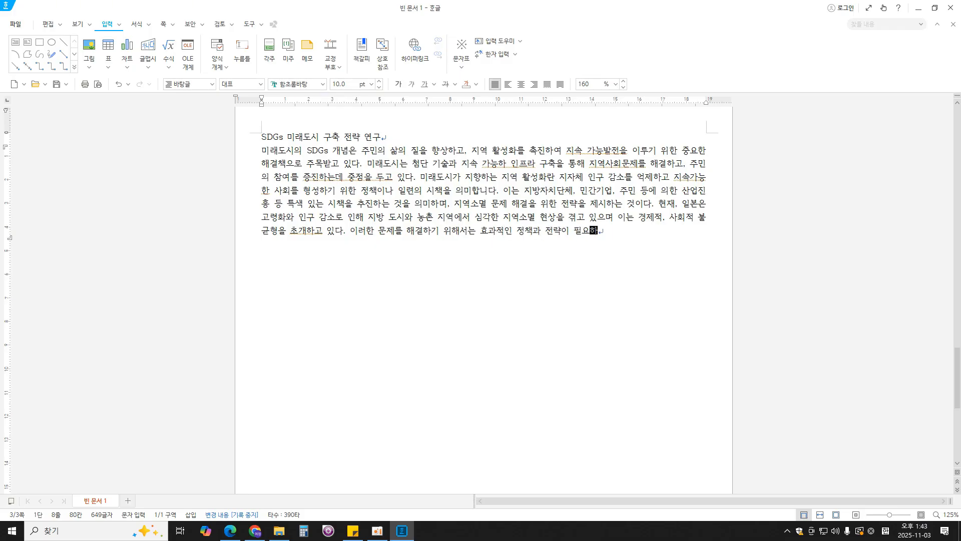
pyautogui.write('다.  미래')
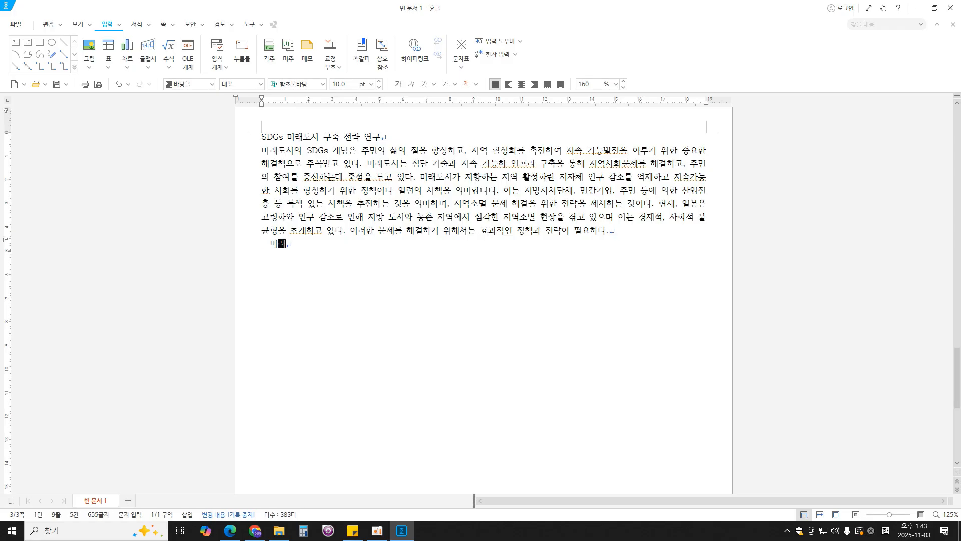
pyautogui.write('도시 개념은 기술')
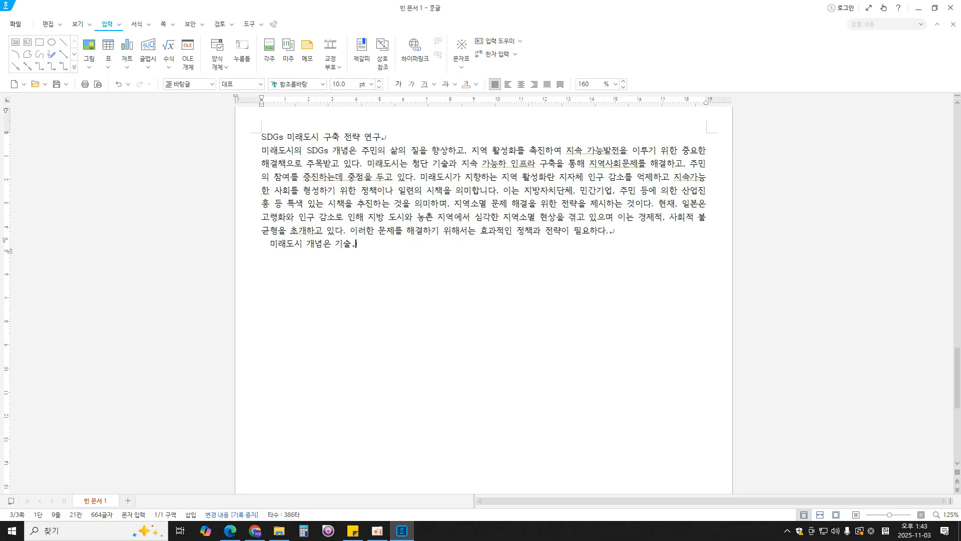
pyautogui.write(' 혁신과 환겨')
pyautogui.write(' ㅈ')
pyautogui.write('친화적 접ㄱ')
pyautogui.write('근을 ')
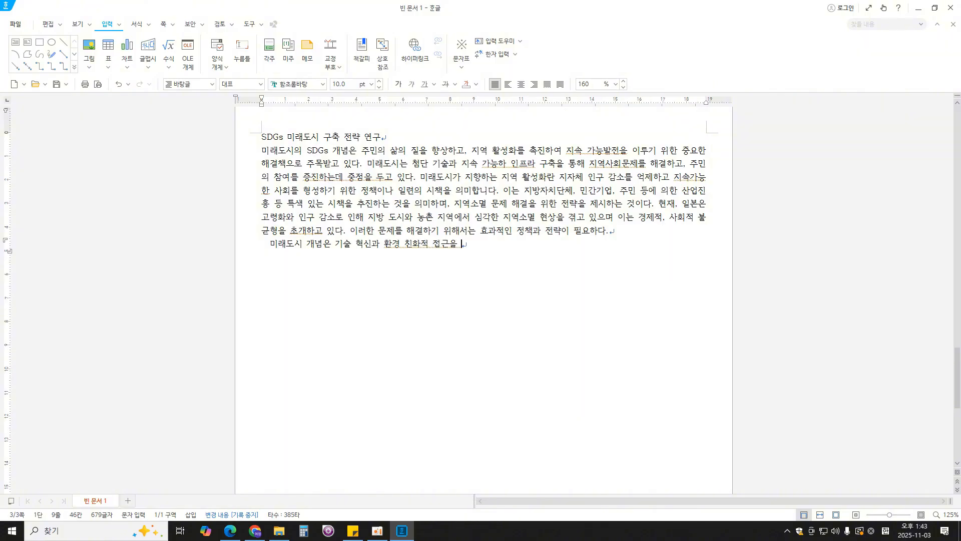
pyautogui.write('통해 지역 ㅁ문제를 해결하는 데 핵심적인 역하')
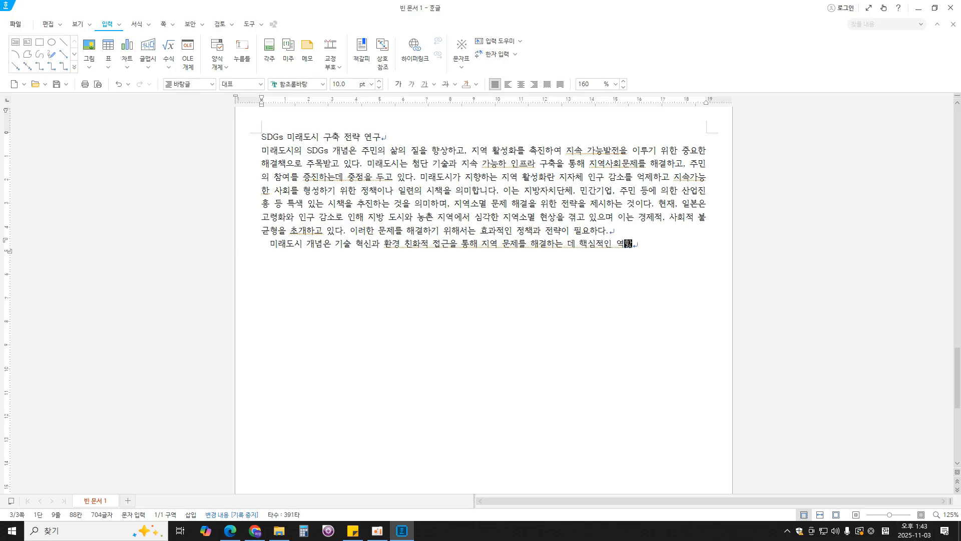
pyautogui.write('을 한다. 스마트')
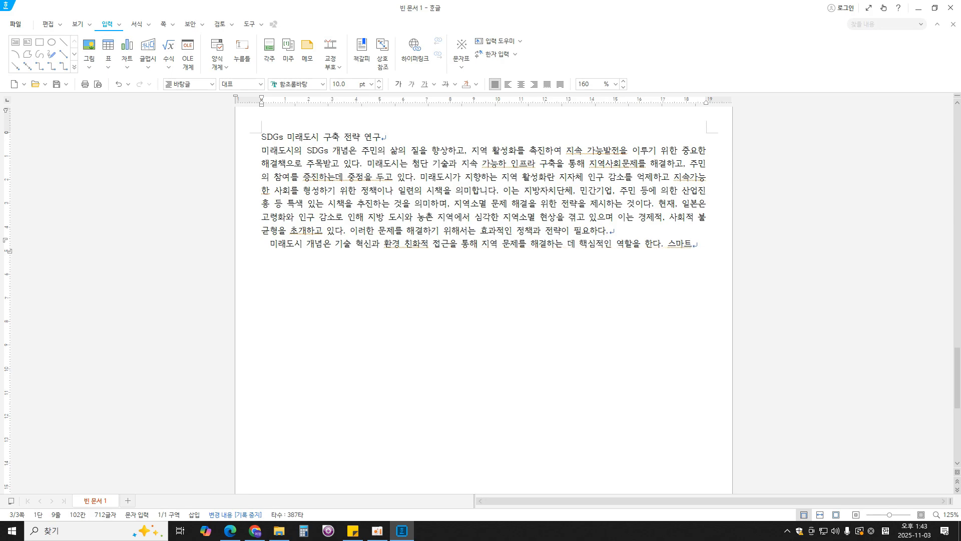
pyautogui.write(' 시티')
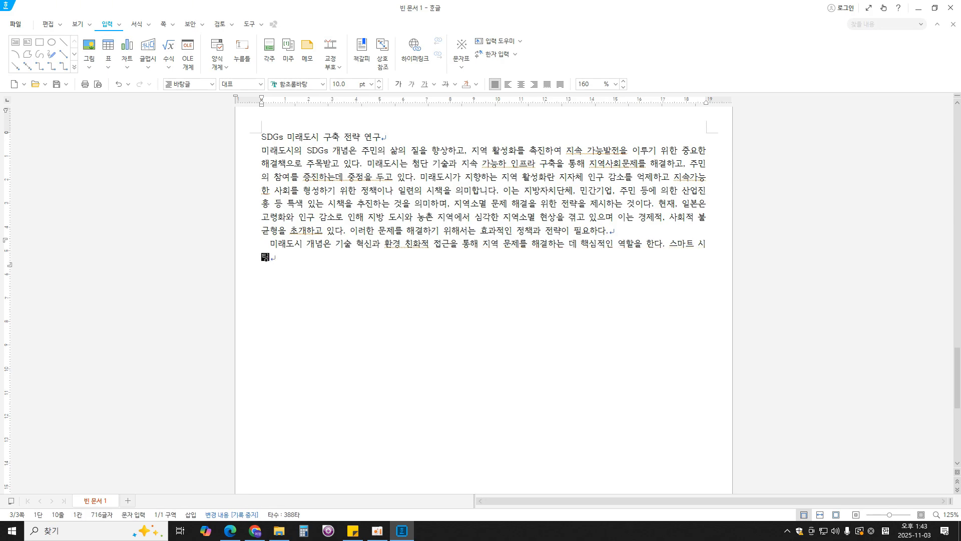
pyautogui.write('와 지속하')
pyautogui.write('ㅏ능ㅎ')
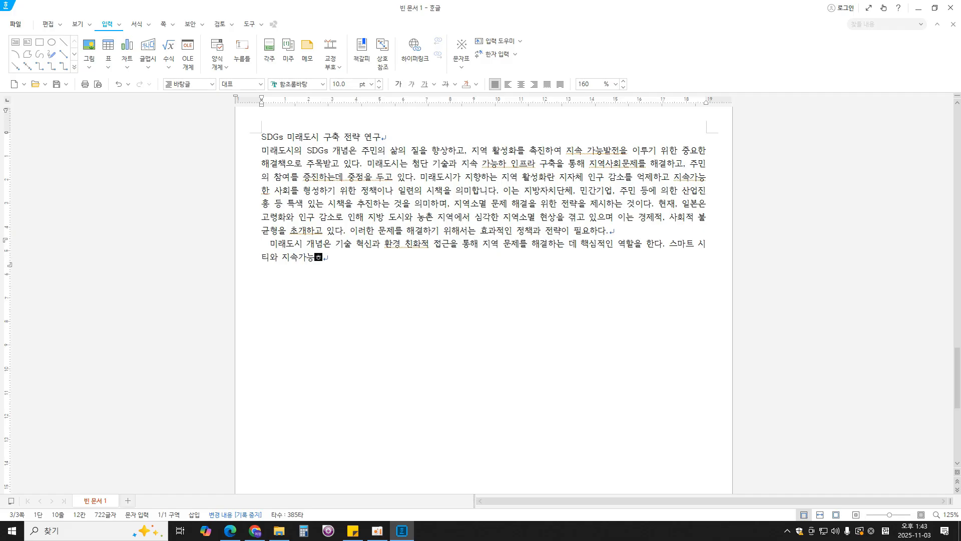
pyautogui.write(' 인프라 구축을 통해 지역 ')
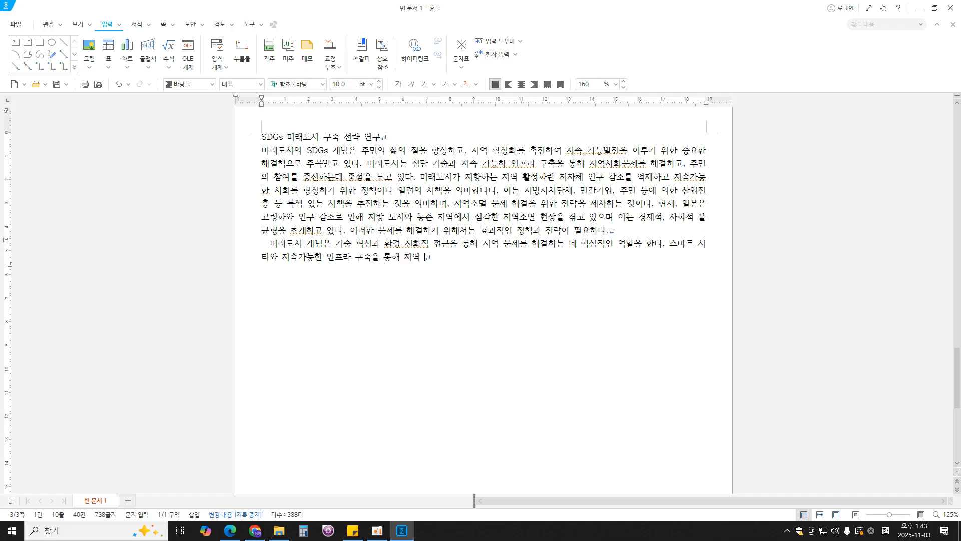
pyautogui.write('인ㄱㅜ소멸을 예방학ㅗ 조민 삶의 질을 ')
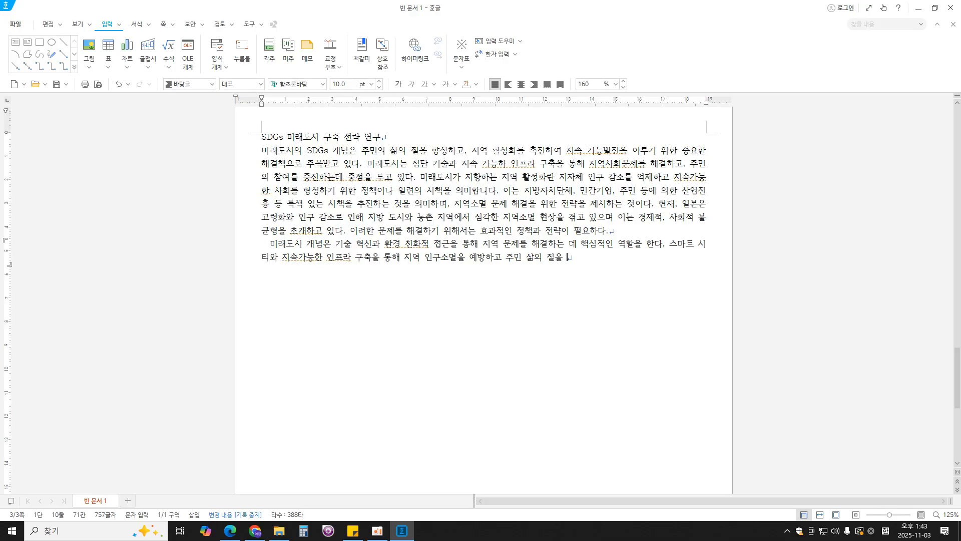
pyautogui.write('향ㅅㅏㅇ할 수 있는 잠ㅈㅐㄹㅕㄱ을 지니고 있다.')
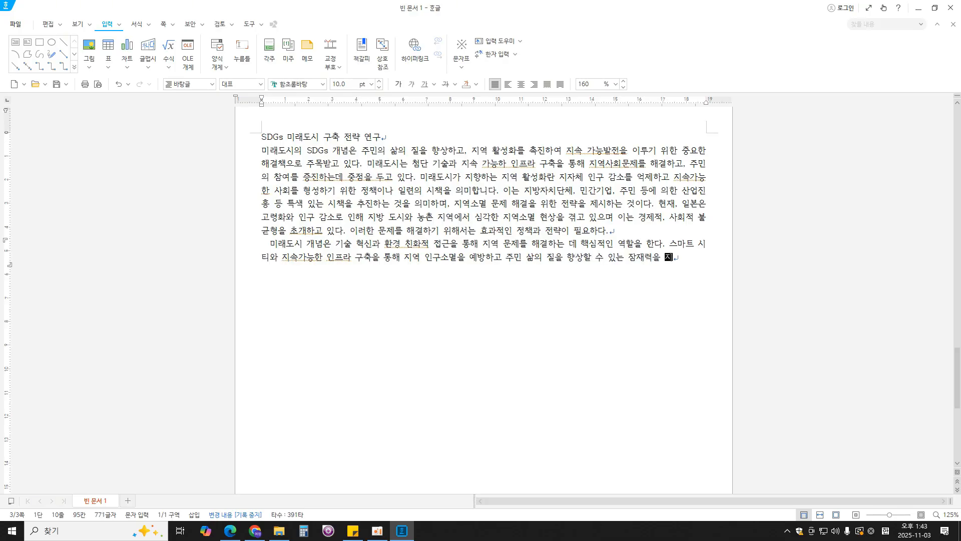
pyautogui.write(' 정책적으로는 조')
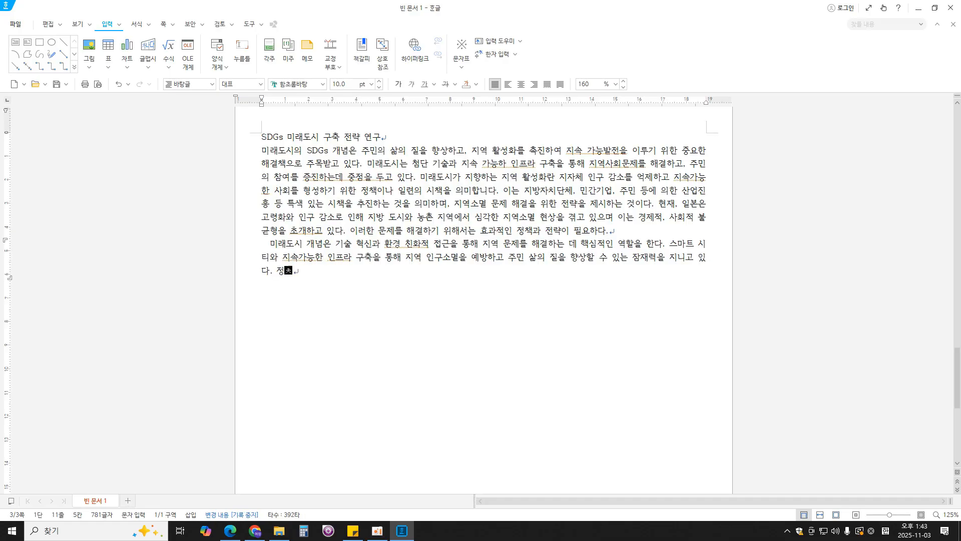
pyautogui.write('민참여를 극대화')
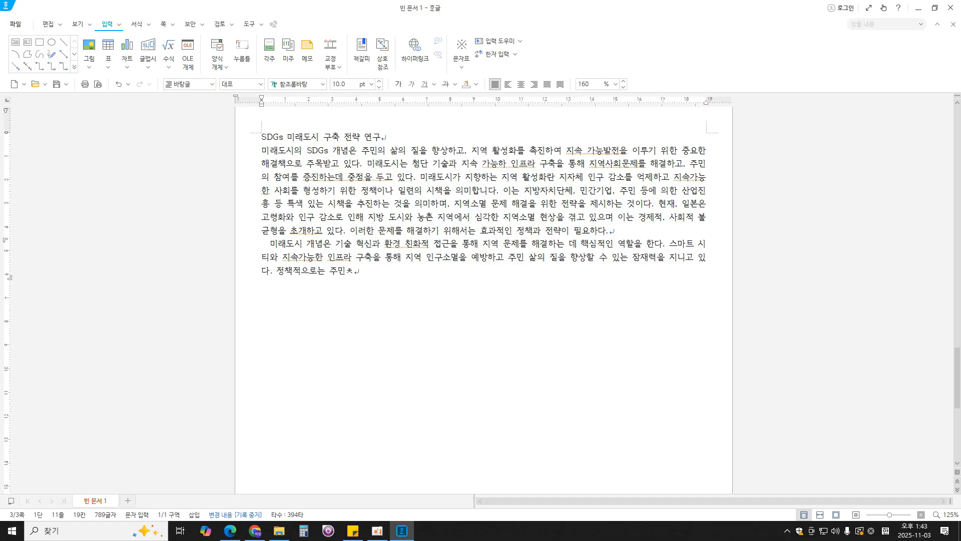
pyautogui.write(' 하고 SDG')
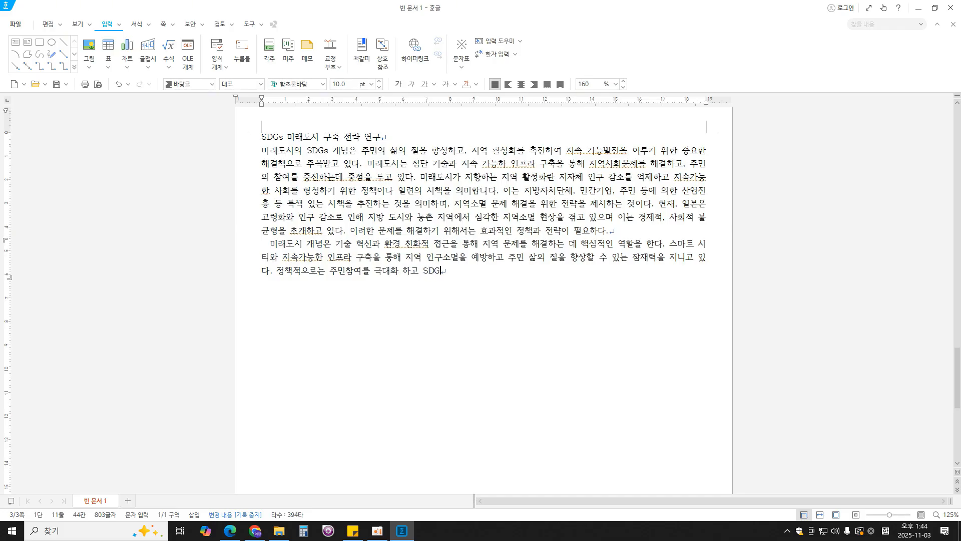
pyautogui.write('s 목표를 지역 저정책에 도통합')
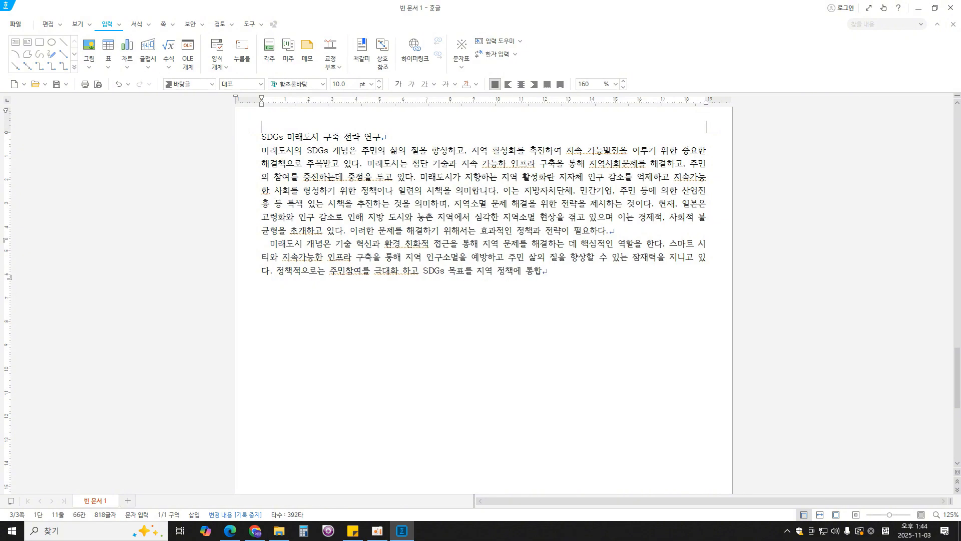
pyautogui.write('하는 것이 피필수 적이다.')
# - Finish the last sentence with "정책에 통합하는 것이 필수 적이다." and start a new line
pyautogui.press('Return')
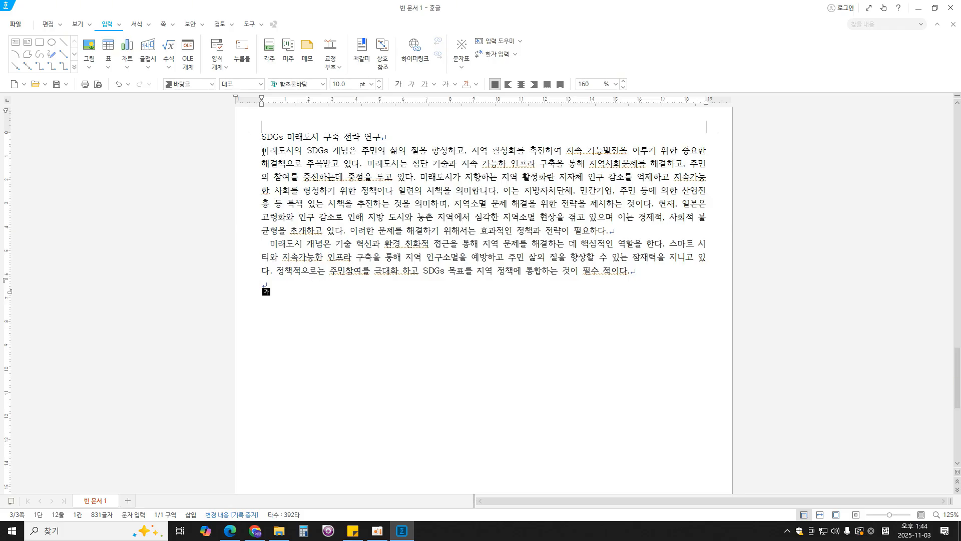
# - Correct "가능하" to "가능한" in the first paragraph's second sentence and select the two spaces opening the second paragraph
pyautogui.click(513, 163)
pyautogui.click(265, 242)
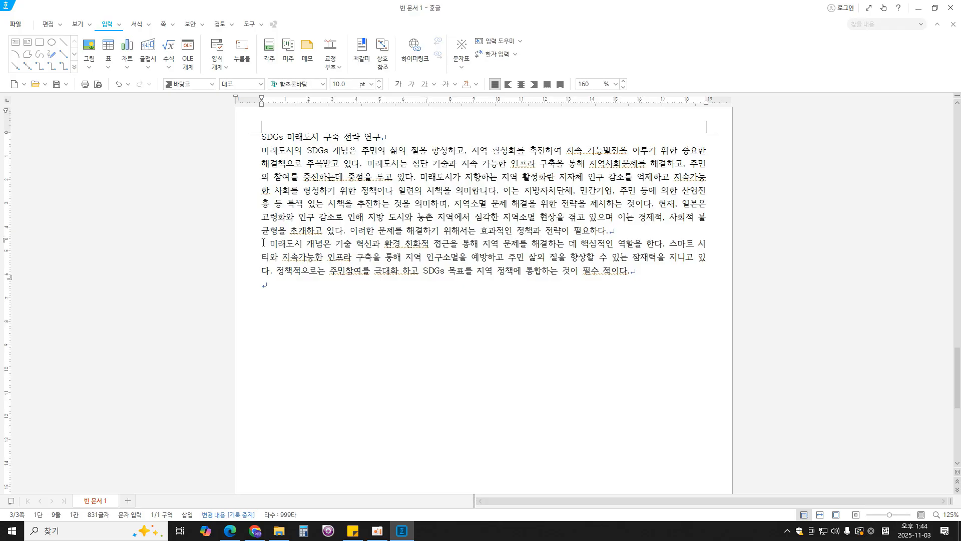
# - Leave a blank line below the second paragraph and insert the ♠ symbol from the 기호2 character set on a new line
pyautogui.click(443, 279)
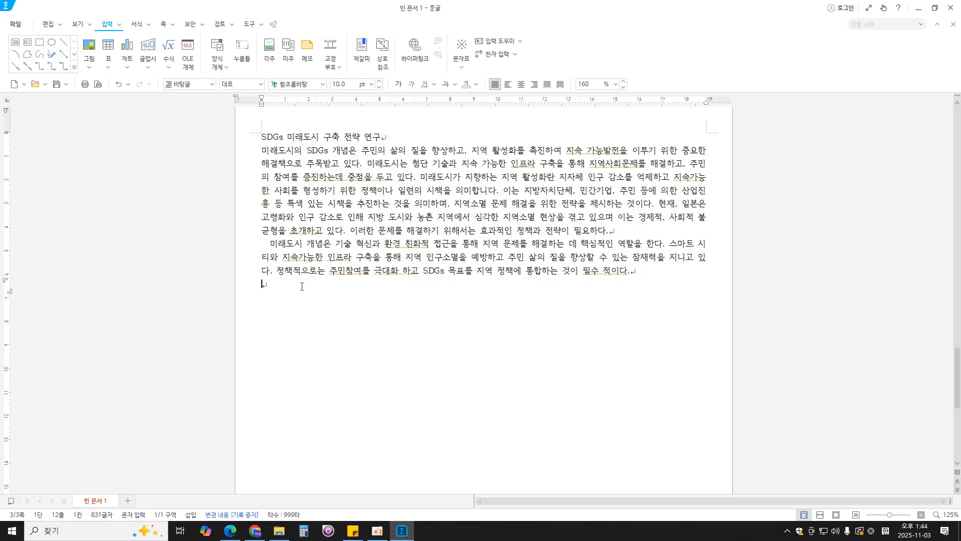
pyautogui.click(667, 270)
pyautogui.press('Hangul')
pyautogui.hotkey('ctrl', 'F10')
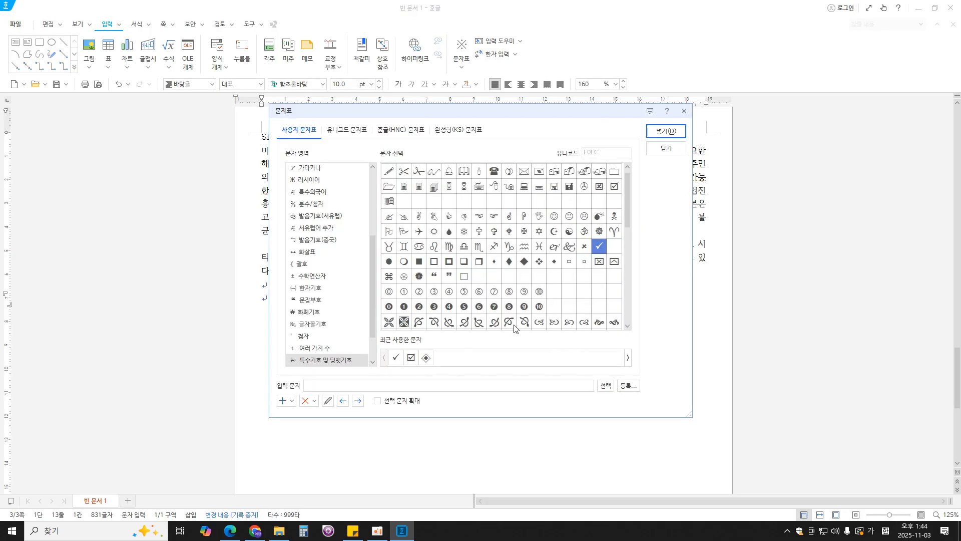
pyautogui.scroll(4, 352, 201)
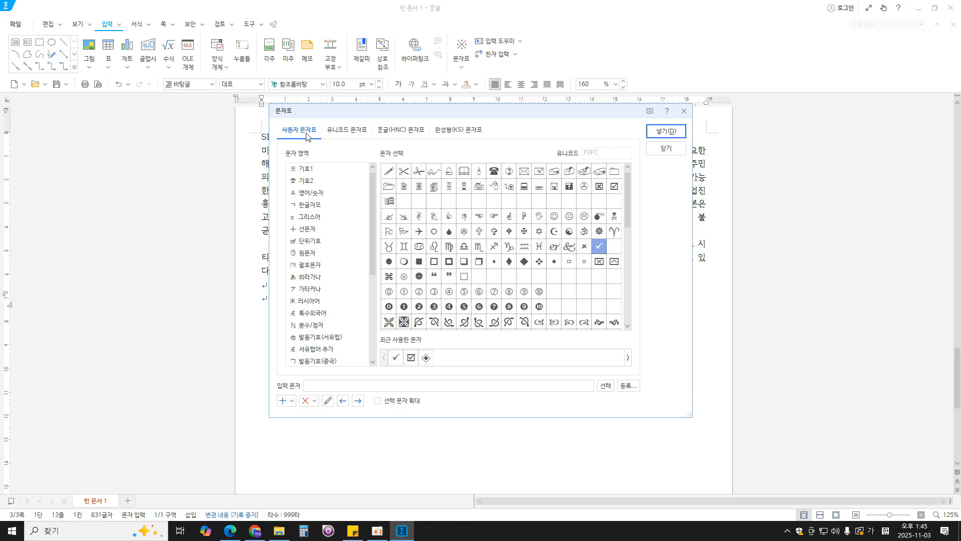
pyautogui.click(310, 181)
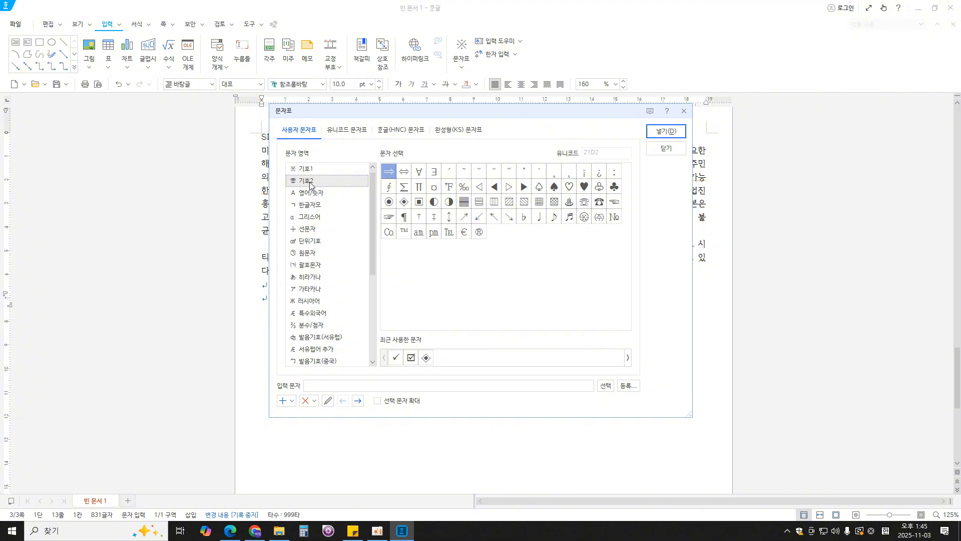
pyautogui.click(554, 188)
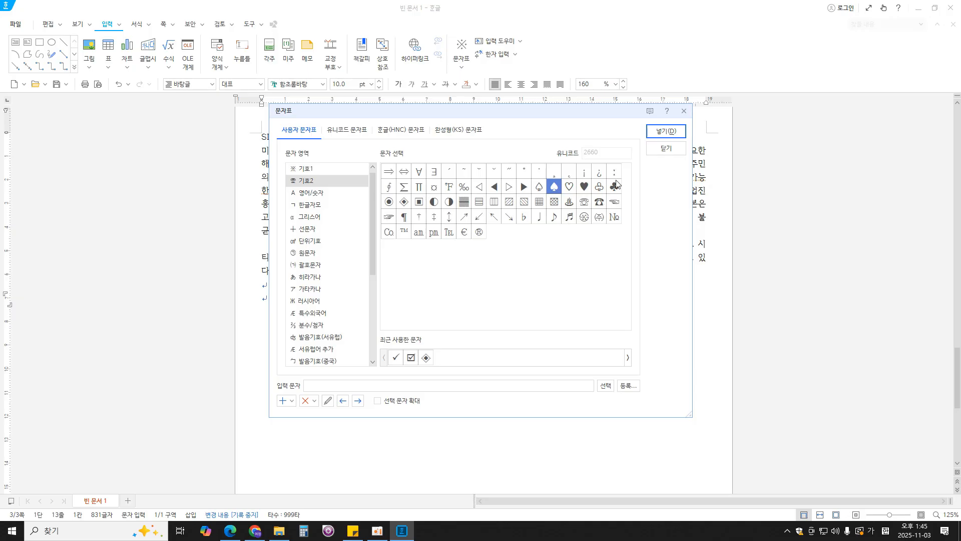
pyautogui.click(666, 132)
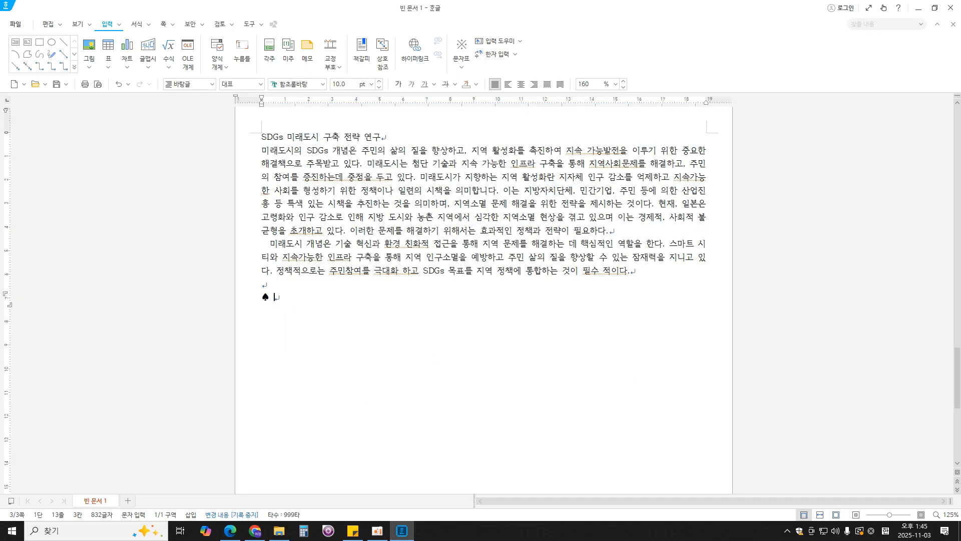
# - Enter the heading "미래도시 구축 사례분석" after the spade symbol and start a new line
pyautogui.write('미래도시 구축 사례')
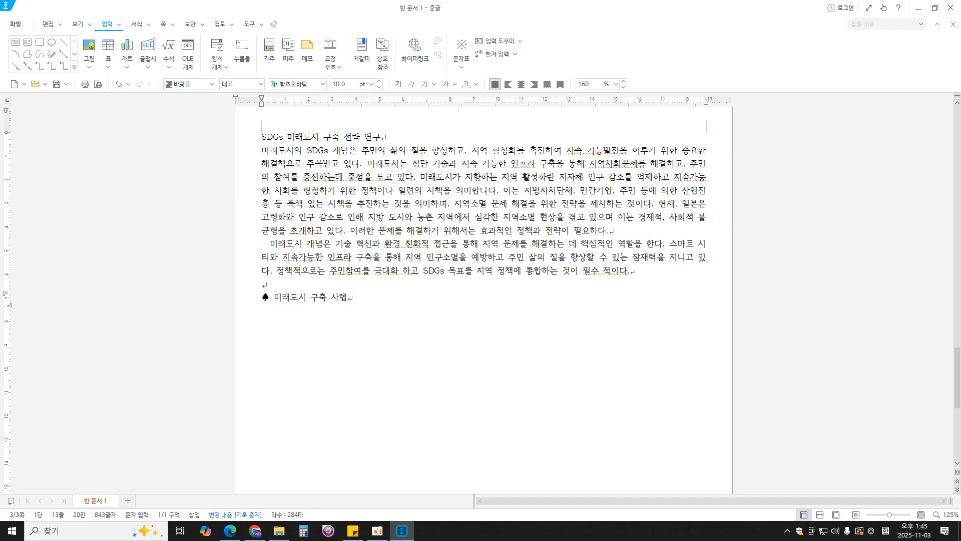
pyautogui.write('분석')
pyautogui.press('Return')
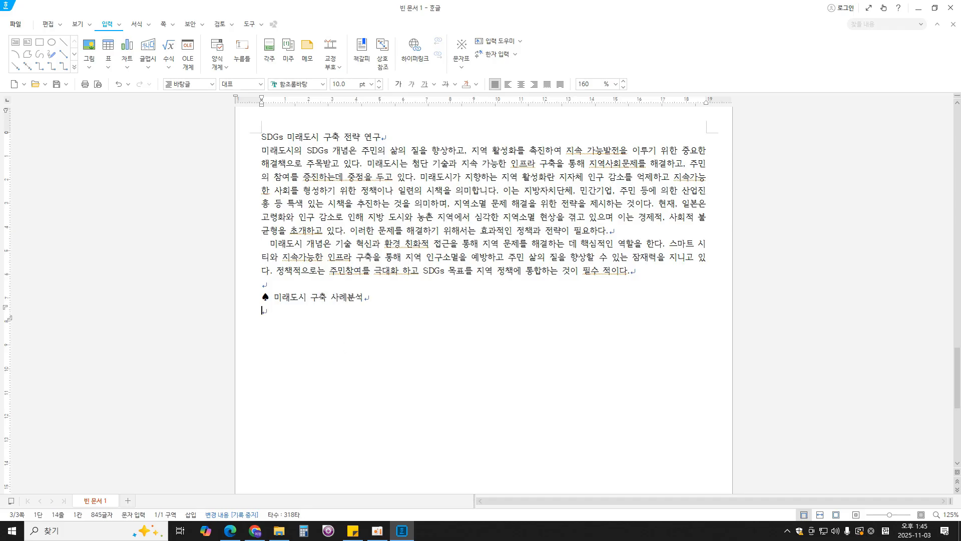
# - Check the exam PDF and enter the first list line "스마트 시티 재난 대응형 도시 개발" under the heading
pyautogui.click(230, 531)
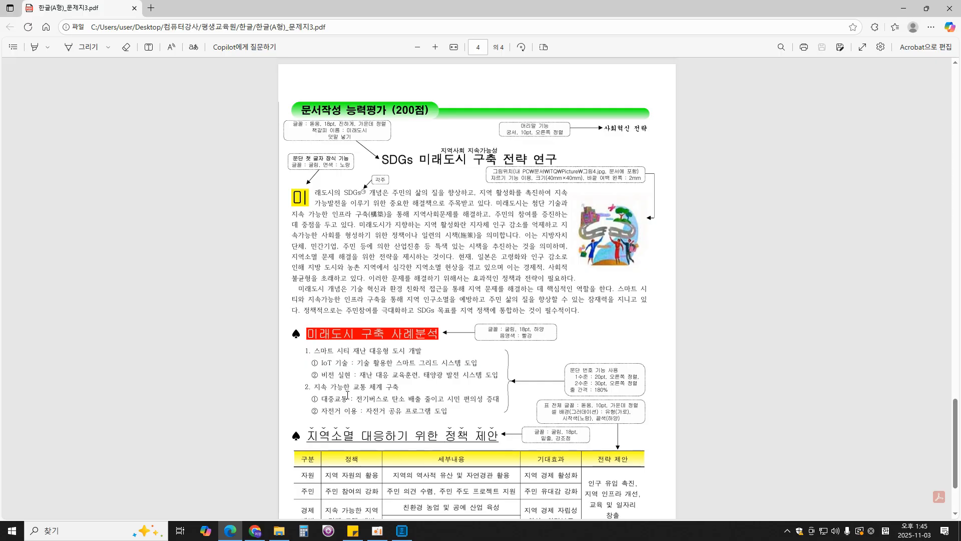
pyautogui.click(402, 530)
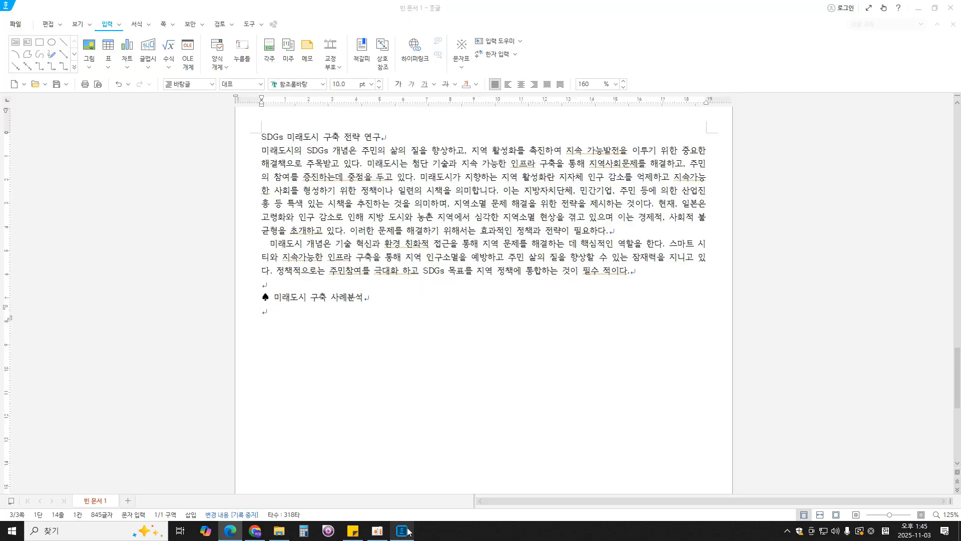
pyautogui.write('스마')
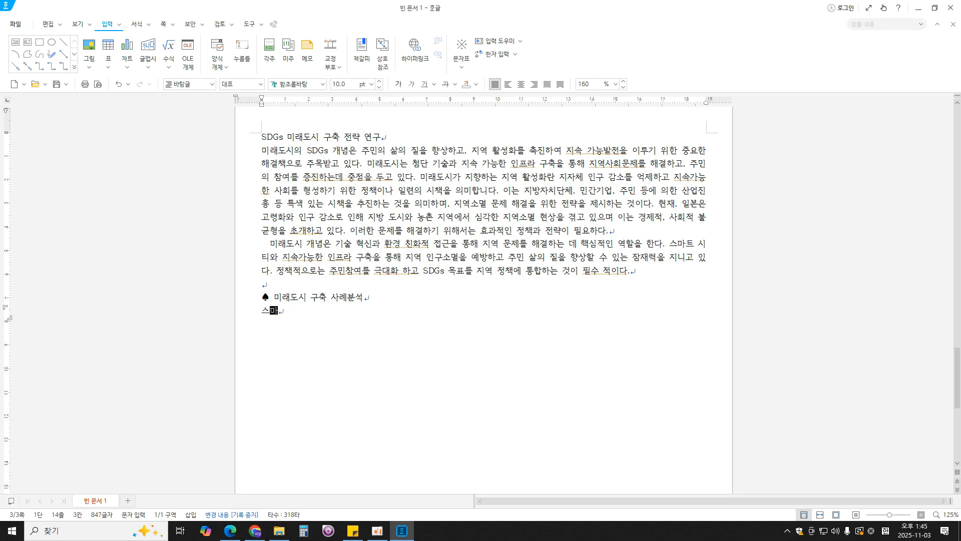
pyautogui.write('트 시티 재난 ')
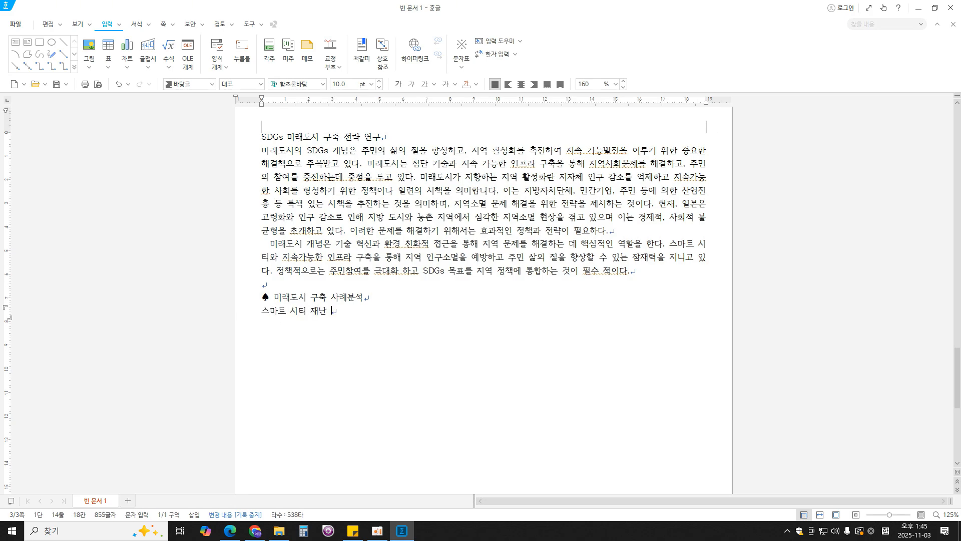
pyautogui.write('대응형 도시 개발')
pyautogui.press('Return')
pyautogui.write('기술')
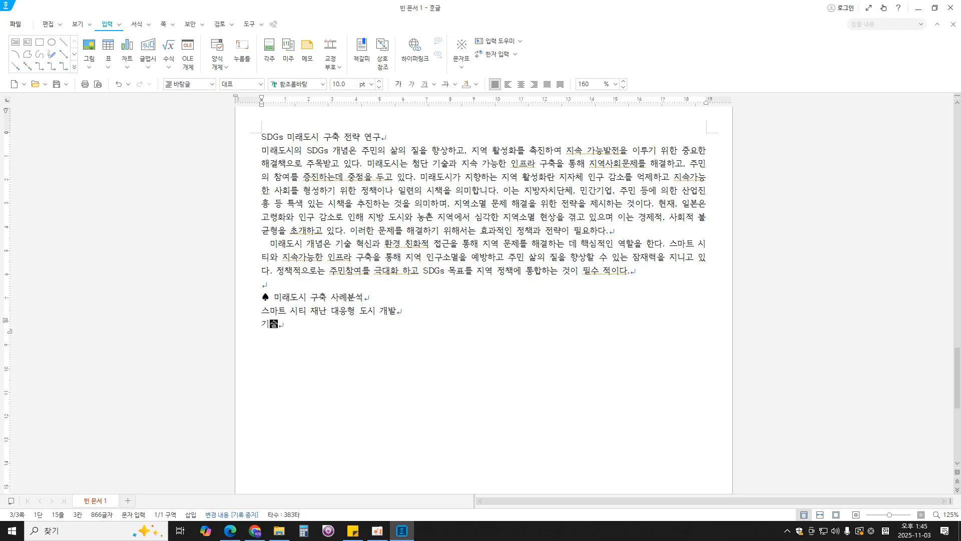
pyautogui.write(' 활용한 스마트 ㄱ')
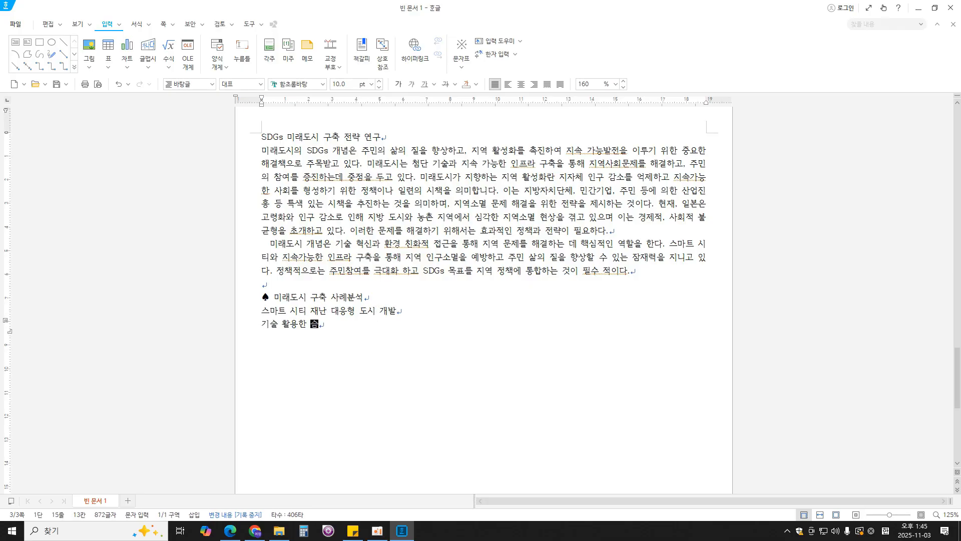
pyautogui.write('그리드 시스템 ㄷ도입')
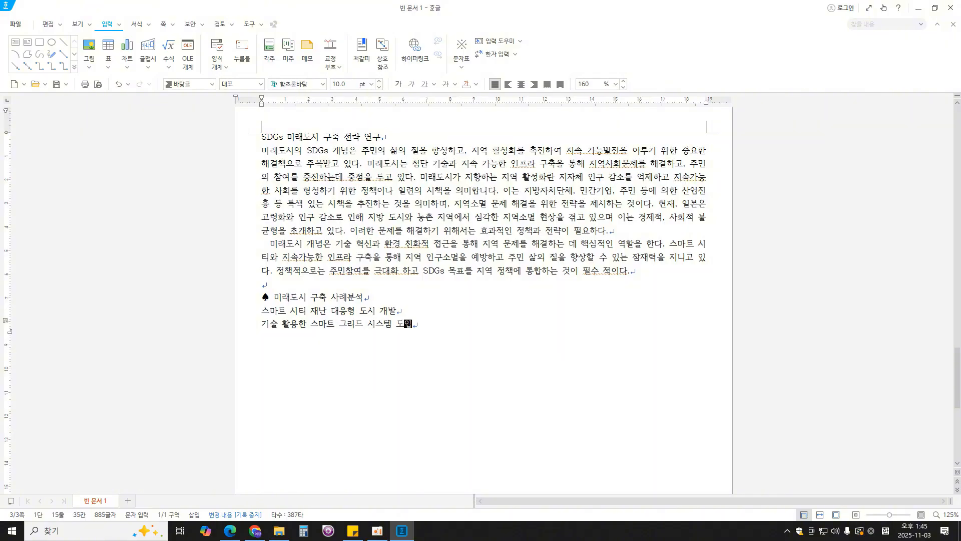
pyautogui.press('Return')
pyautogui.press('BackSpace')
pyautogui.press('BackSpace')
pyautogui.press('BackSpace')
pyautogui.press('BackSpace')
pyautogui.press('BackSpace')
pyautogui.press('BackSpace')
pyautogui.press('BackSpace')
pyautogui.press('BackSpace')
pyautogui.press('BackSpace')
pyautogui.press('BackSpace')
pyautogui.press('BackSpace')
pyautogui.press('BackSpace')
pyautogui.press('BackSpace')
pyautogui.press('BackSpace')
pyautogui.press('BackSpace')
pyautogui.press('BackSpace')
pyautogui.press('BackSpace')
pyautogui.press('BackSpace')
pyautogui.press('BackSpace')
pyautogui.press('BackSpace')
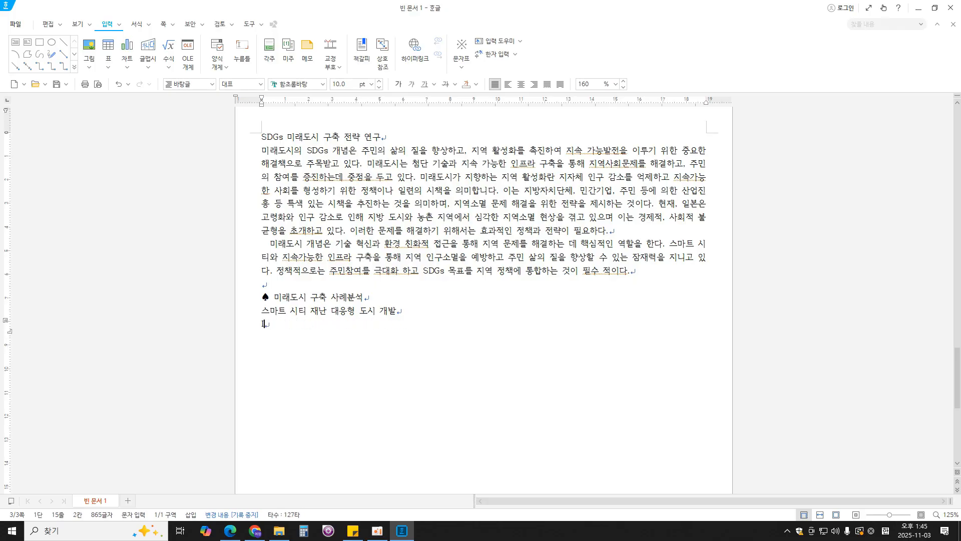
# - Enter the list line "IoT 기술 : 기술 활용한 스마트 그리드 시스템 도입" and start a new line
pyautogui.write('IO')
pyautogui.press('BackSpace')
pyautogui.write('ot')
pyautogui.write('T 기술 ')
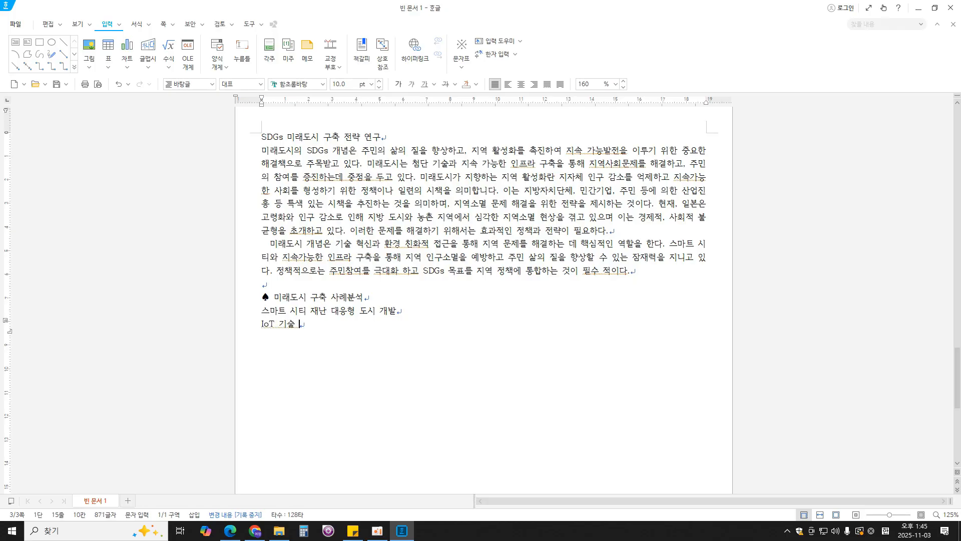
pyautogui.write(': 기술 활용한 ㅅ')
pyautogui.write('스마트 그리드 ㅅ')
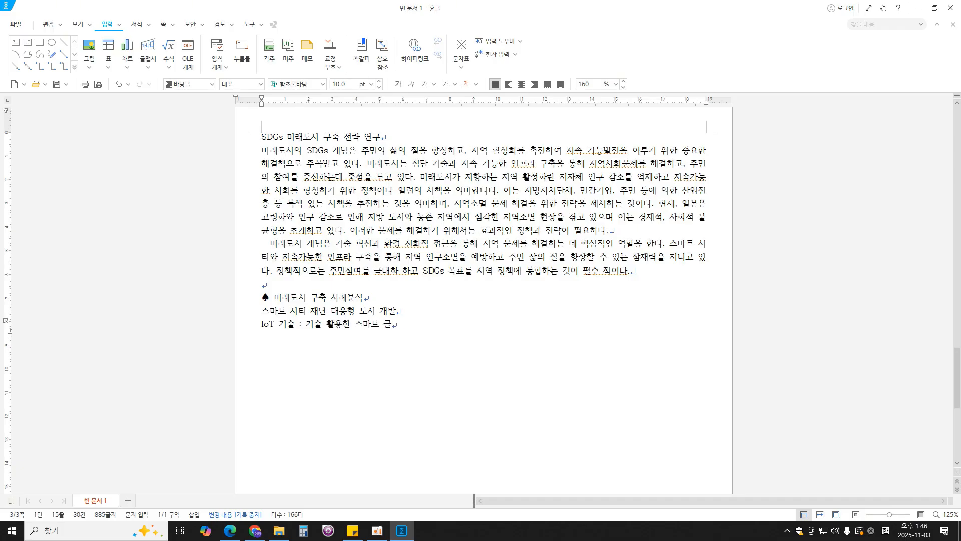
pyautogui.write('시스템 도입')
pyautogui.press('Return')
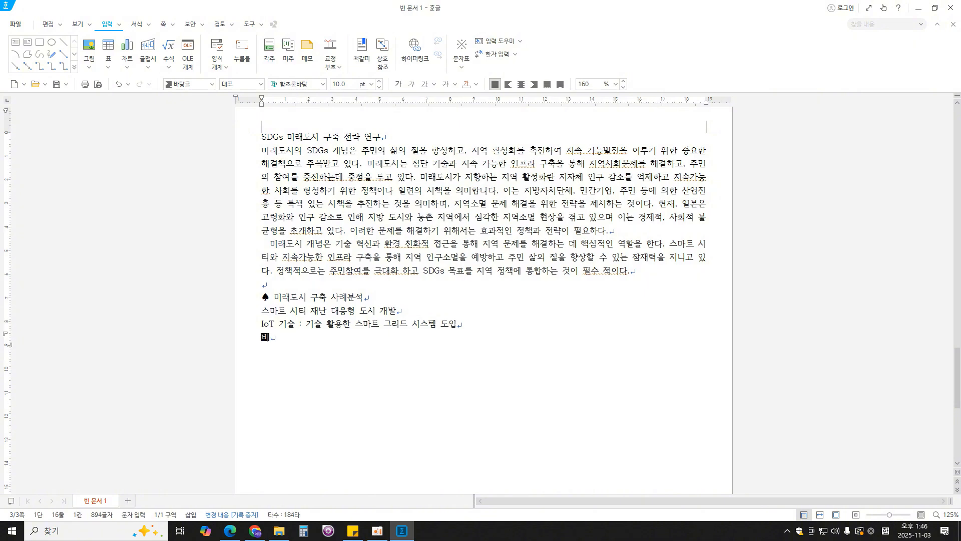
# - Enter the list line "비전 실현 : 재난 대응 교육훈련, 태양광 발전 시스템 도입" and start a new line
pyautogui.write('비전 실현')
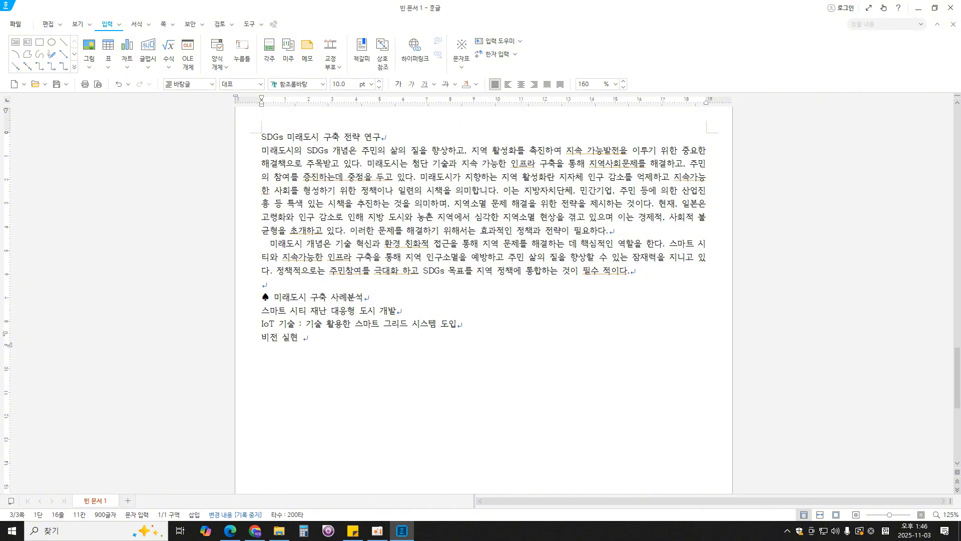
pyautogui.write(' : 재난 대응 교육ㅎ')
pyautogui.write('훈려')
pyautogui.write('련, 대양광 발ㅈ')
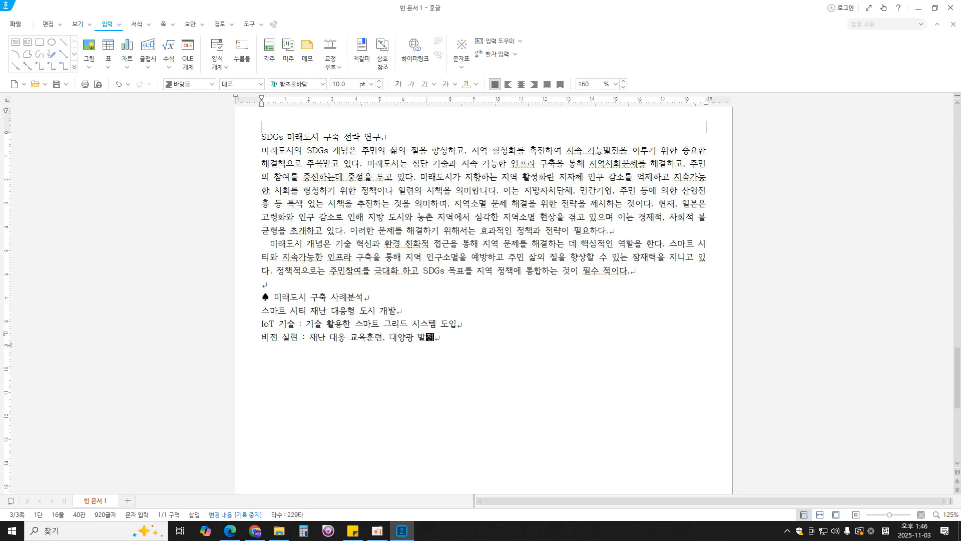
pyautogui.press('BackSpace')
pyautogui.press('BackSpace')
pyautogui.press('BackSpace')
pyautogui.press('BackSpace')
pyautogui.press('BackSpace')
pyautogui.press('BackSpace')
pyautogui.press('BackSpace')
pyautogui.write('태양ㄱ광 ㅂㅏㄹㅈㅓㄴ 시스템 도입')
pyautogui.press('Return')
# - Enter the list line "지속 가능한 교통 체계 구축" and start a new line
pyautogui.write('지속 가능한')
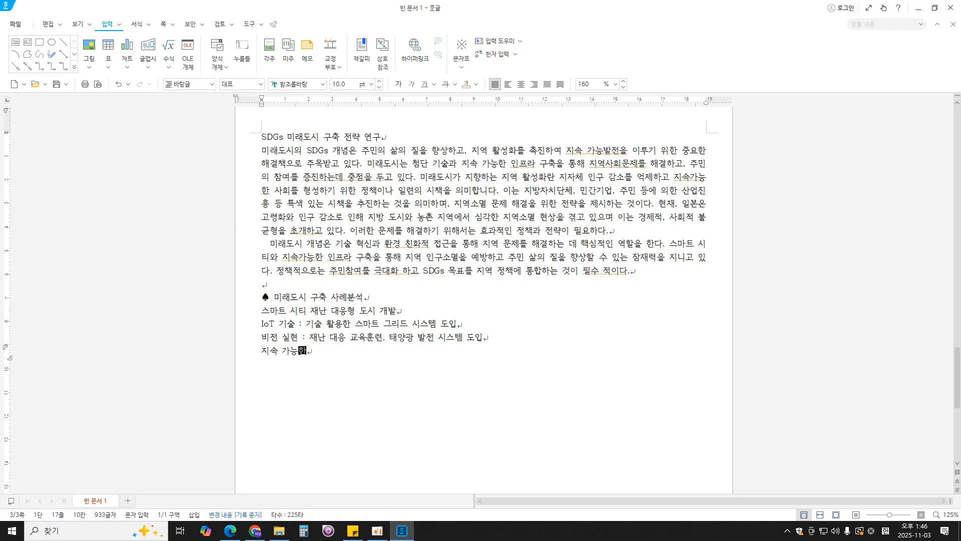
pyautogui.write(' 교통 체계 ㅅ')
pyautogui.write('ㅜㅊㅜㄱ')
pyautogui.press('Return')
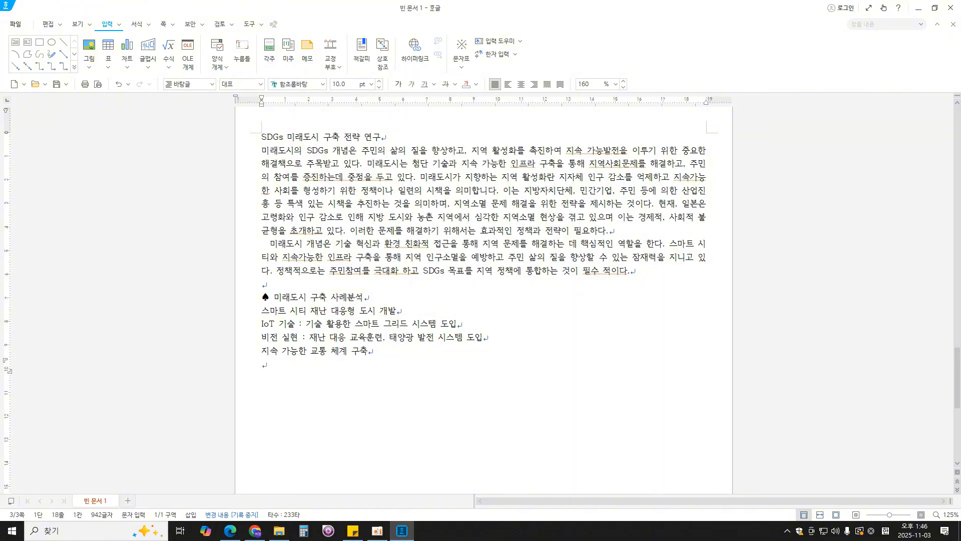
# - Enter the list line "대중교통 : 전기버스로 탄소 배출 줄이고 시민 편의성 증대" and start a new line
pyautogui.write('ㄷㅐ중교')
pyautogui.write('통 ')
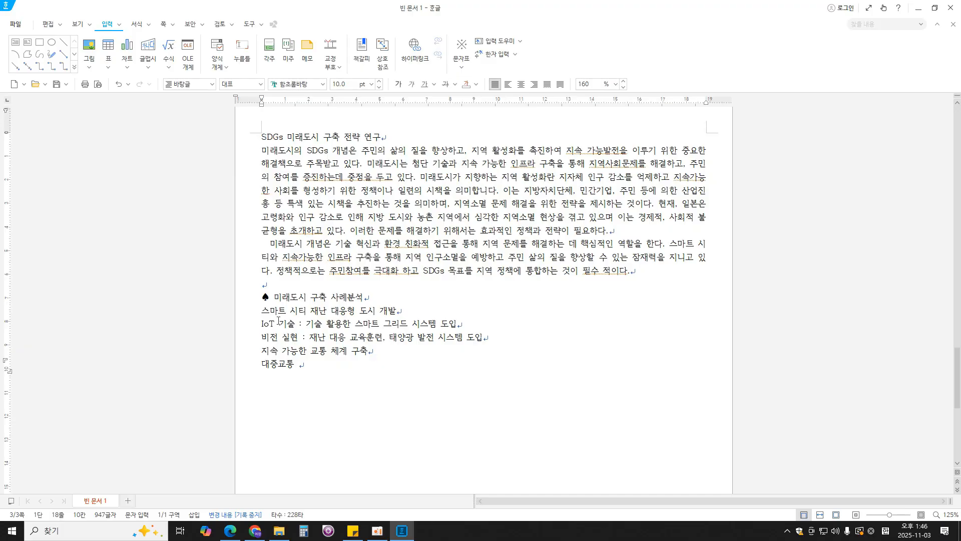
pyautogui.write(': 전기버스로 ㅌ')
pyautogui.write('ㅏㄴ소 배출 줄이고 ')
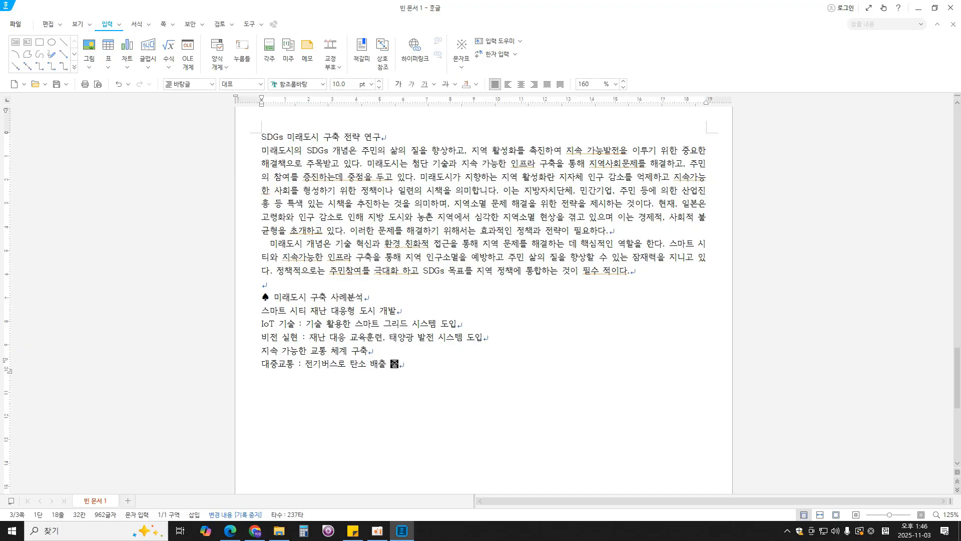
pyautogui.write('시민 편의성 증대')
pyautogui.press('Return')
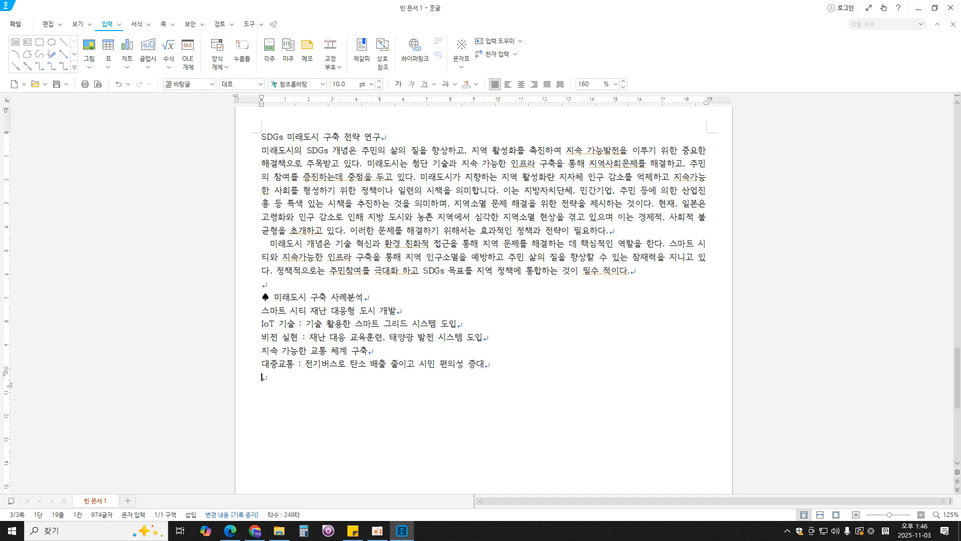
# - Enter the list line "자전거 이용 : 자전거 공유 프로그램 도입" and leave a blank line below it
pyautogui.write('자전거 이용 ')
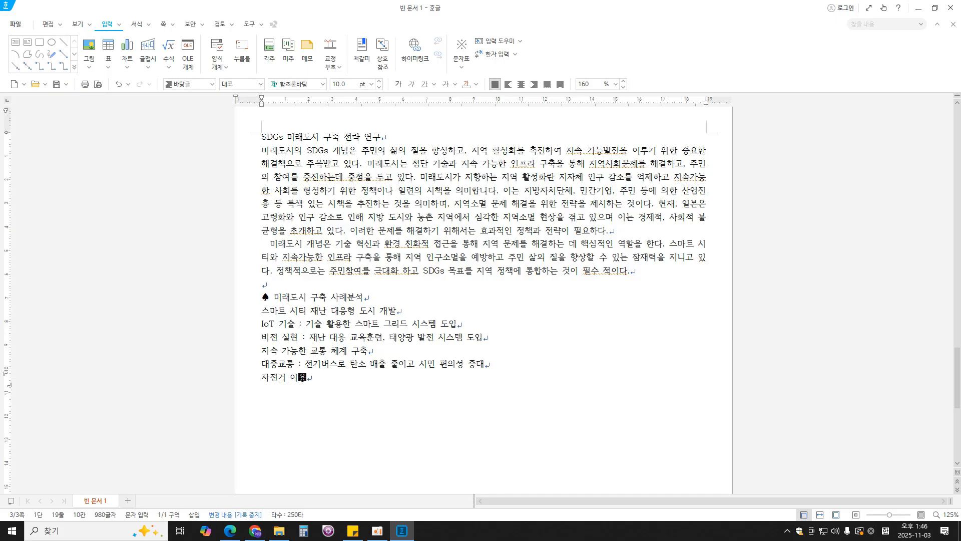
pyautogui.write(': 자전거 공유 프로그램 도입')
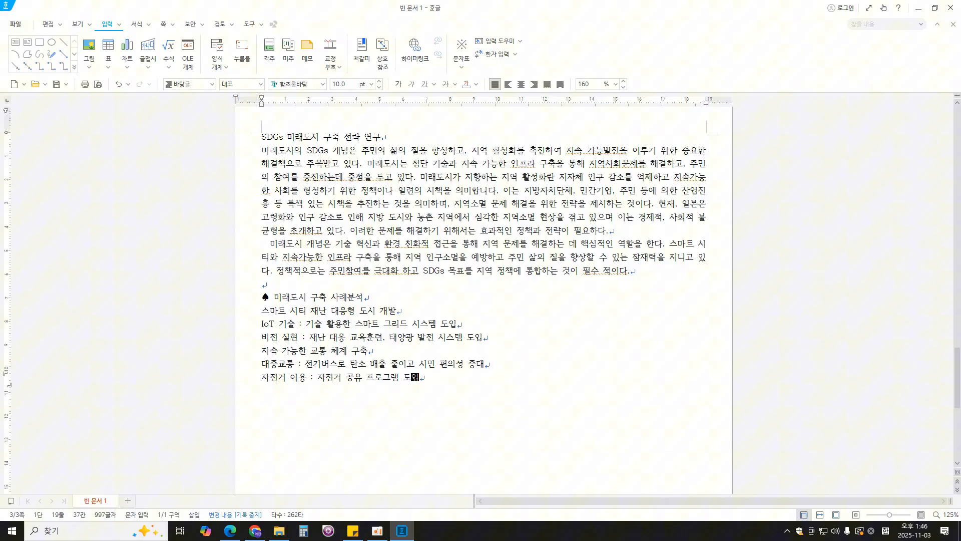
pyautogui.press('Return')
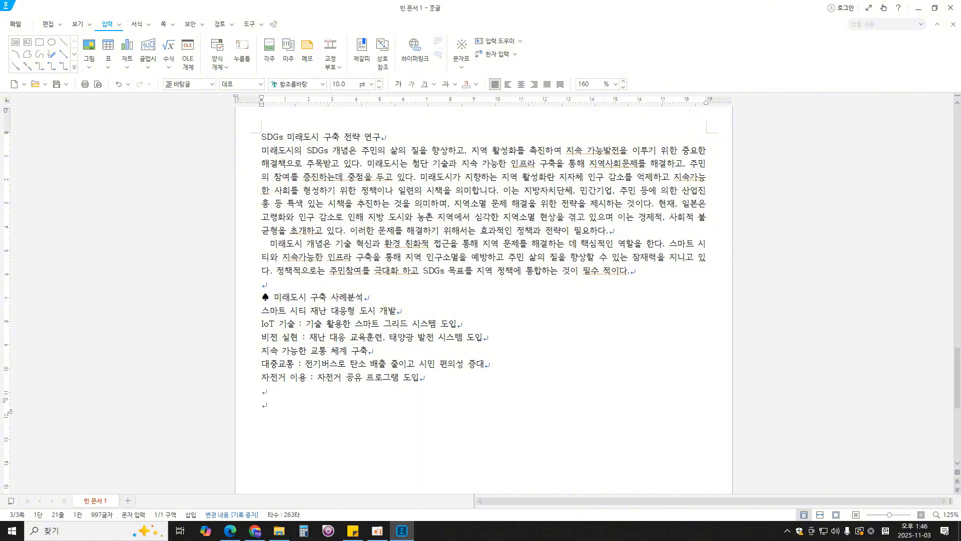
# - Insert the ♠ symbol and enter the second heading "지역소멸 대응하기 위한 정책 제안", ending with a new line
pyautogui.hotkey('ctrl', 'F10')
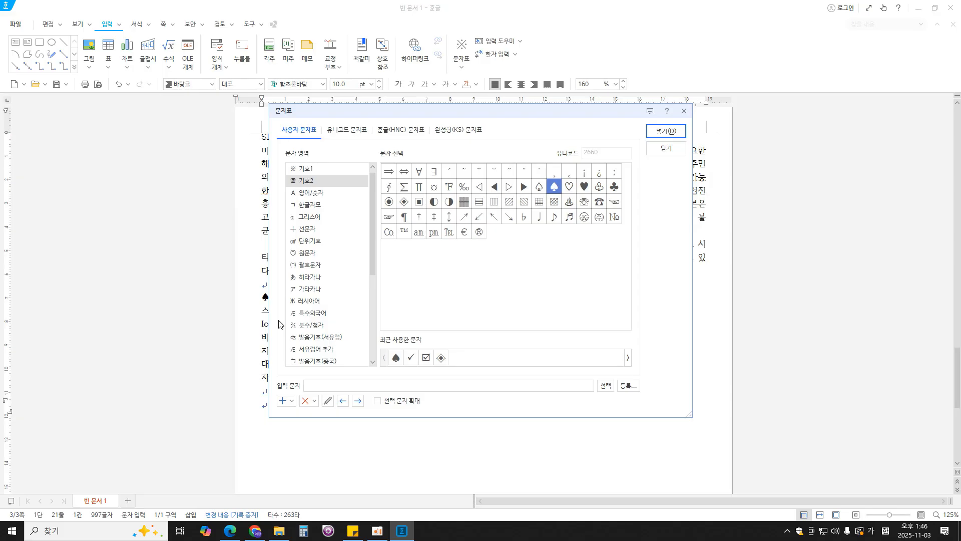
pyautogui.press('Return')
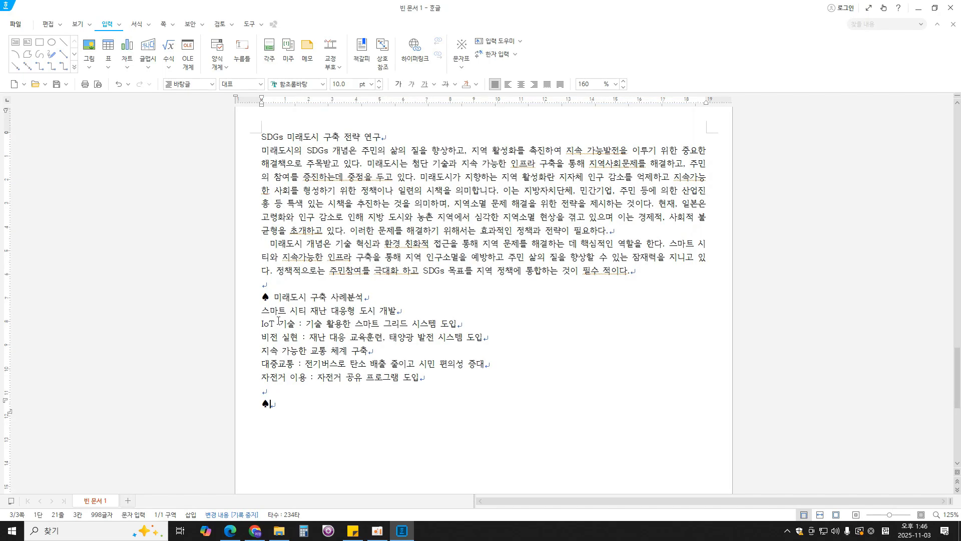
pyautogui.write('지여소멸 ')
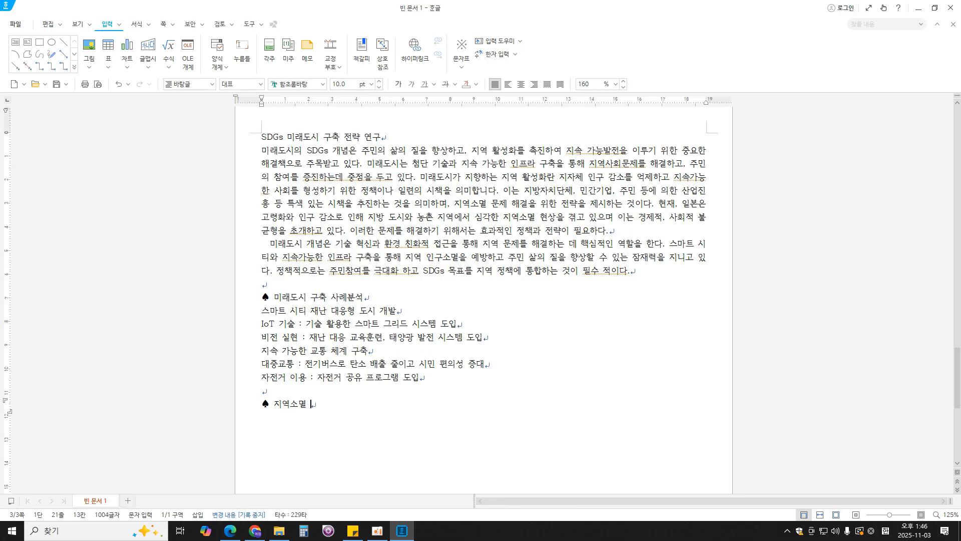
pyautogui.write('대응할기 위한 정책 젱')
pyautogui.write('안')
pyautogui.press('Return')
# - Check the policy table in the exam PDF, return to the answer document and insert a 5-row, 5-column table below the second heading
pyautogui.scroll(-3, 331, 326)
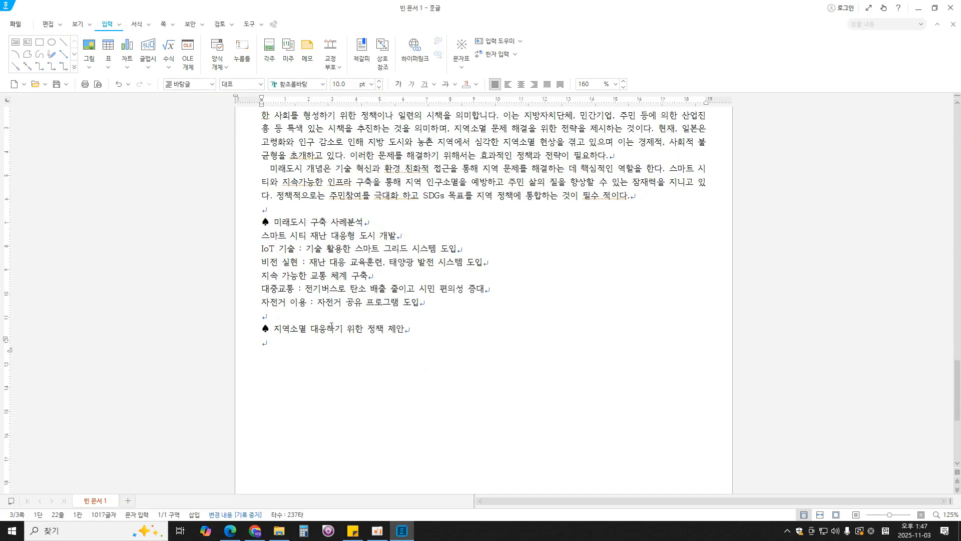
pyautogui.click(230, 530)
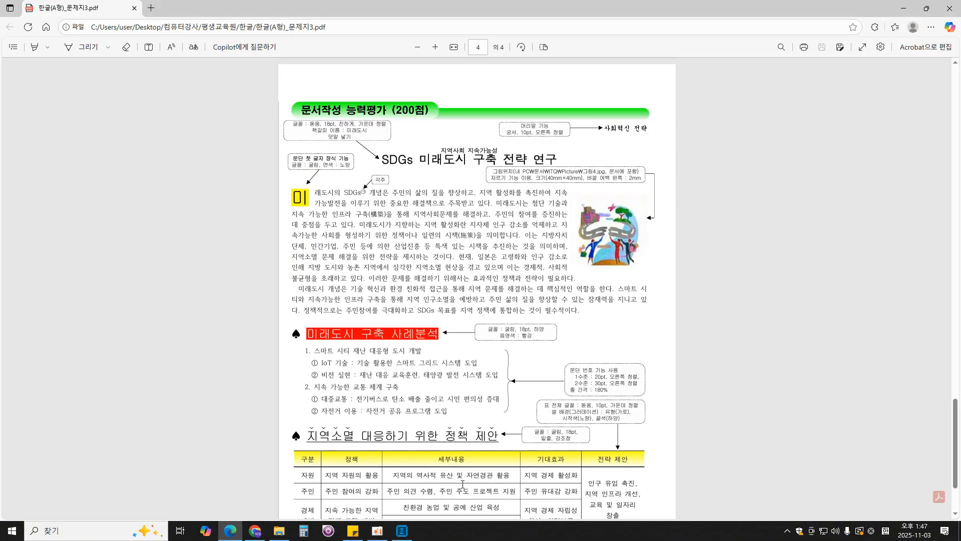
pyautogui.scroll(-2, 631, 461)
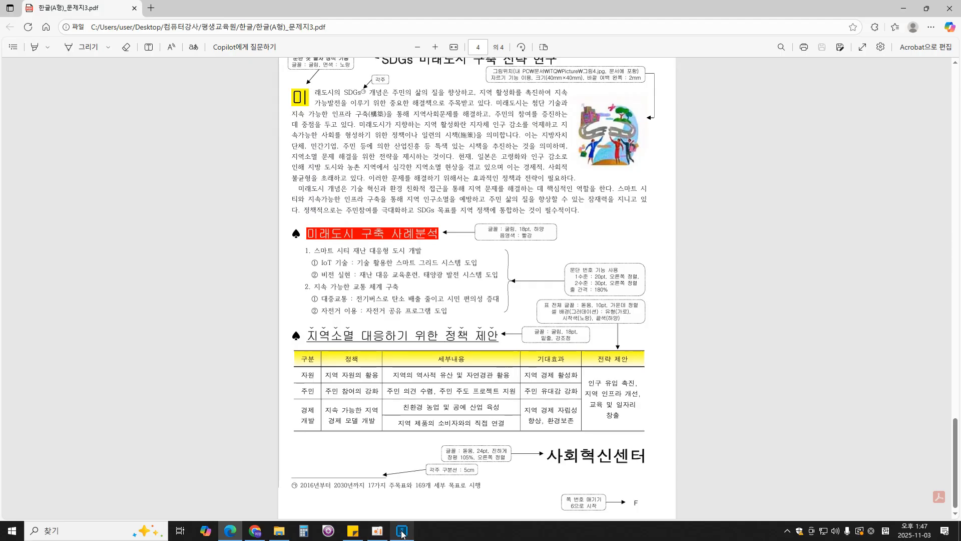
pyautogui.moveTo(402, 530)
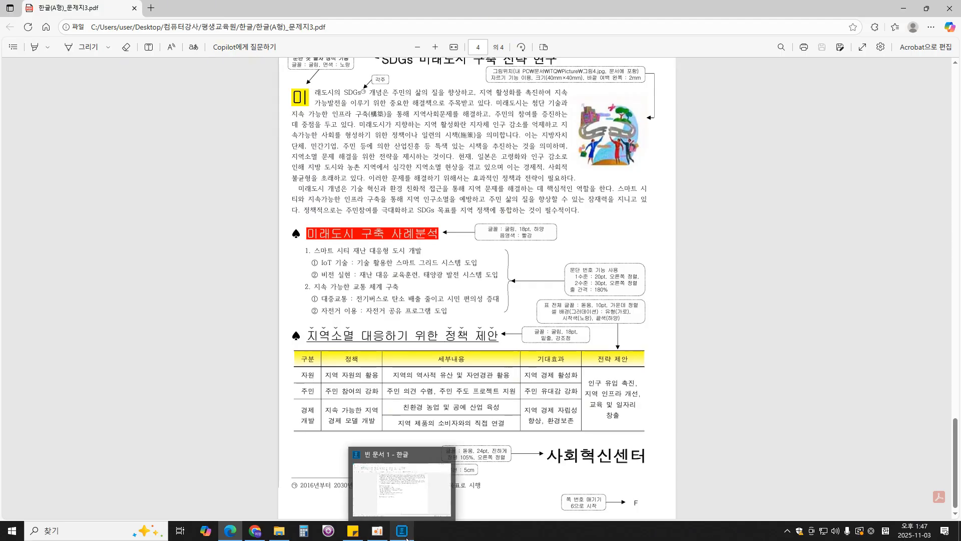
pyautogui.click(402, 481)
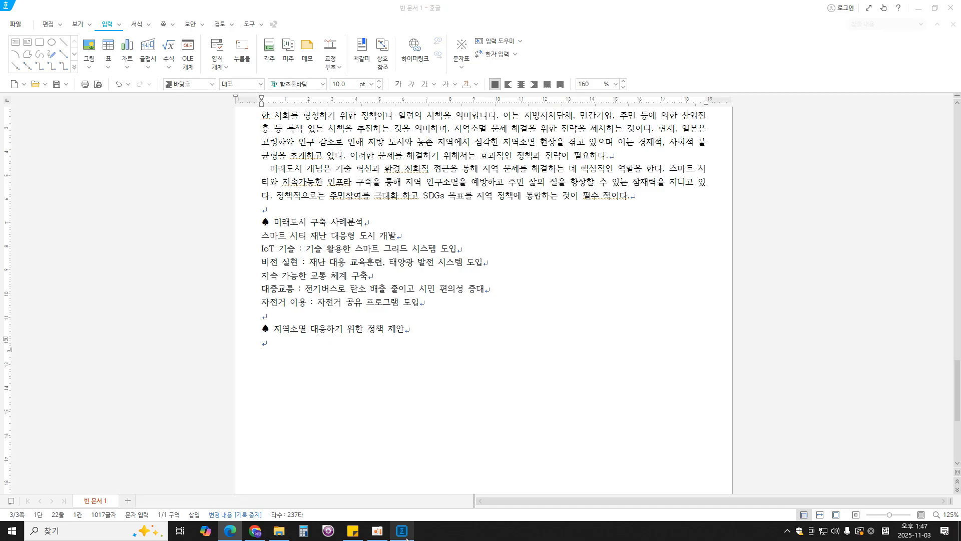
pyautogui.click(108, 69)
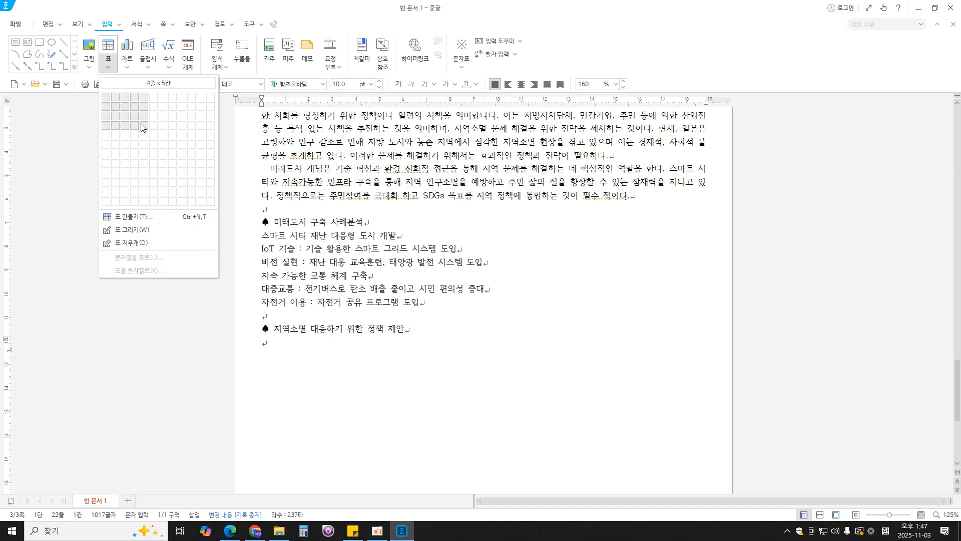
pyautogui.click(144, 137)
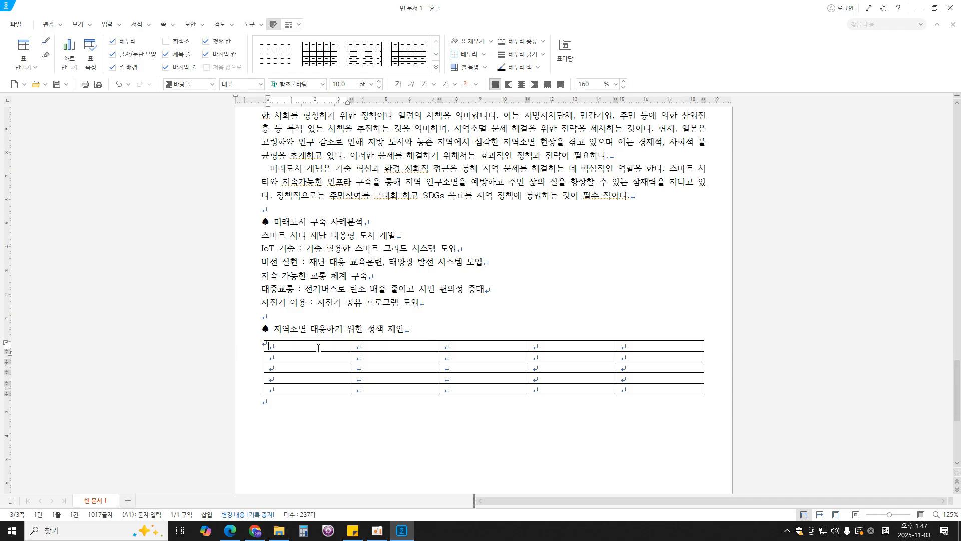
# - Fill the table's header row with "구분", "정책", "세부내용", "기대효과" and "전략 제안"
pyautogui.write('구분')
pyautogui.press('Tab')
pyautogui.write('정책')
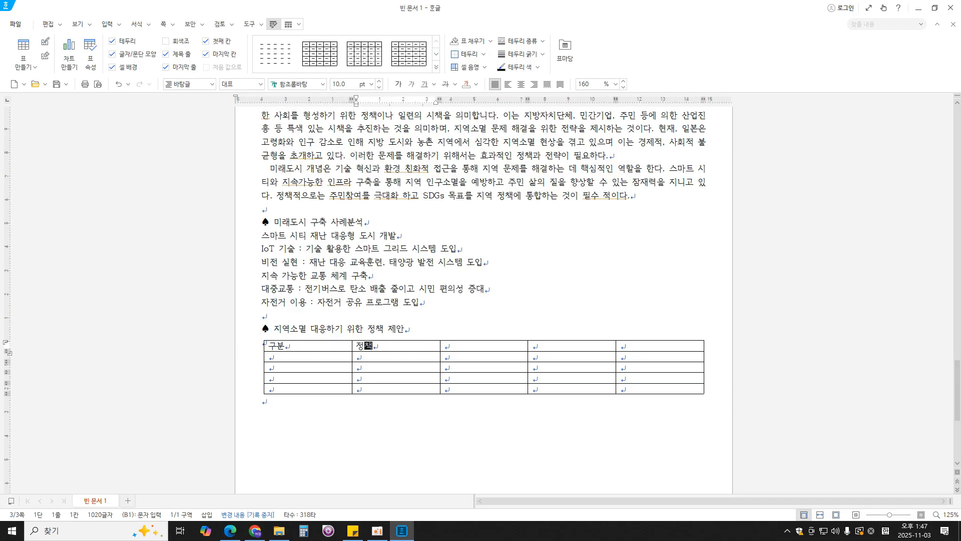
pyautogui.press('Tab')
pyautogui.write('세부내용')
pyautogui.press('Tab')
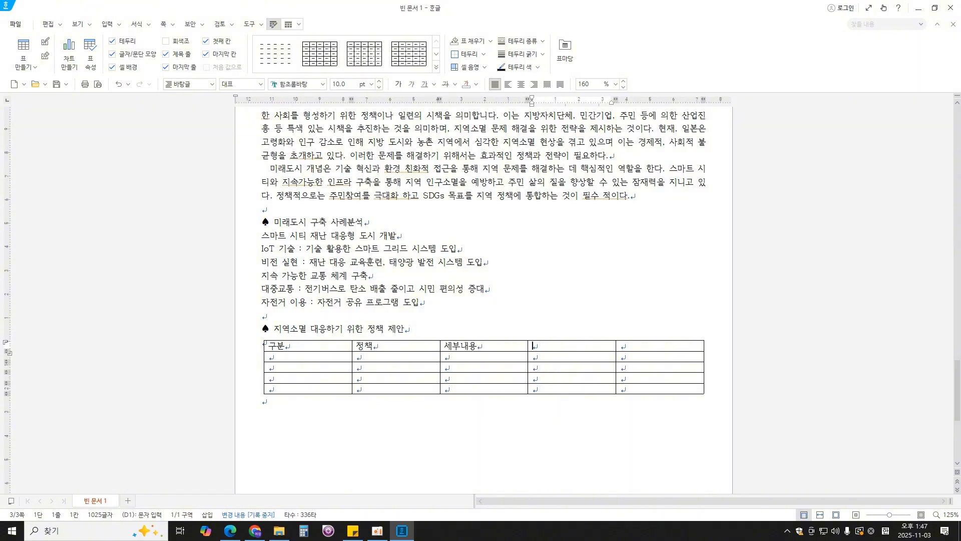
pyautogui.write('기대효과')
pyautogui.press('Tab')
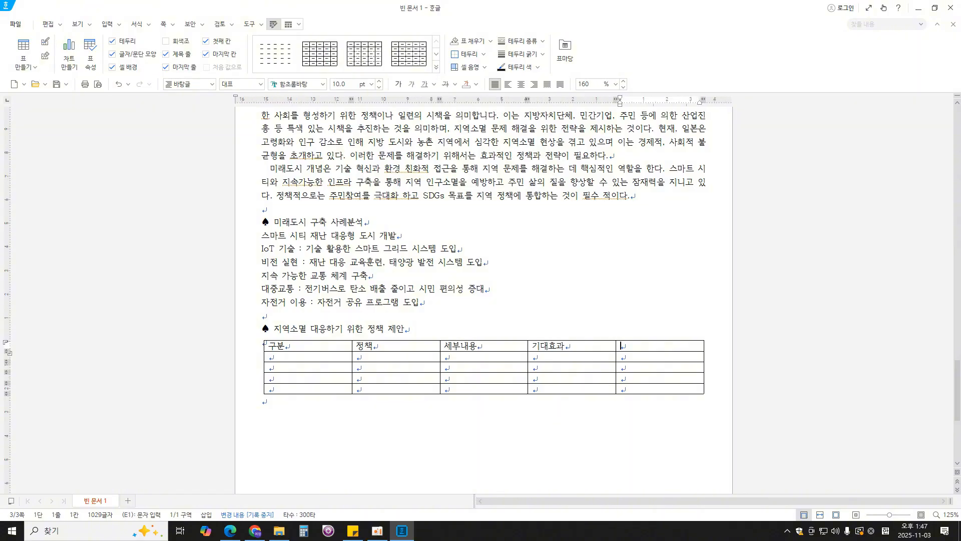
pyautogui.write('전략 제안')
pyautogui.press('Tab')
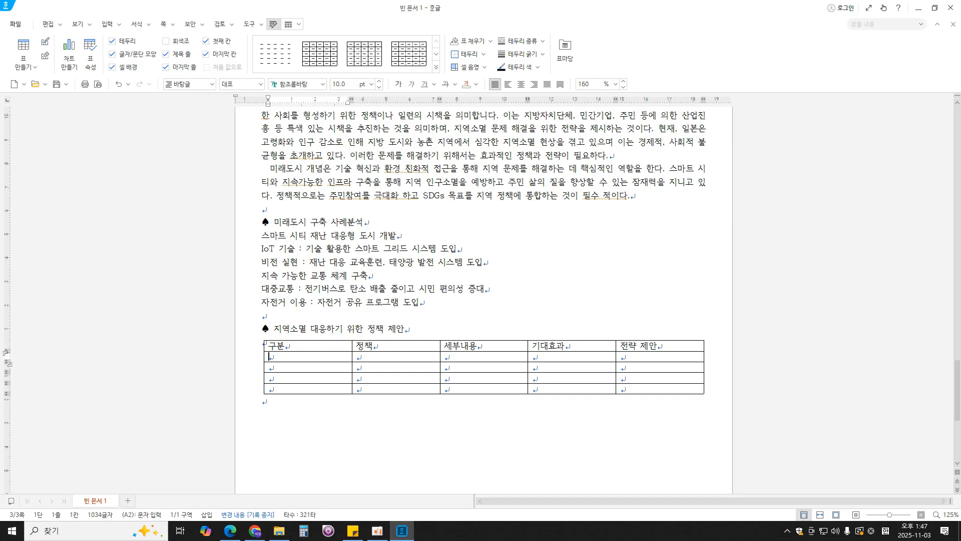
# - Enter "자원", "지역 자원의 활용" and "지역의 역사적 유산 및 자연경관 활용" in the first three cells of the second row
pyautogui.write('자원')
pyautogui.press('Tab')
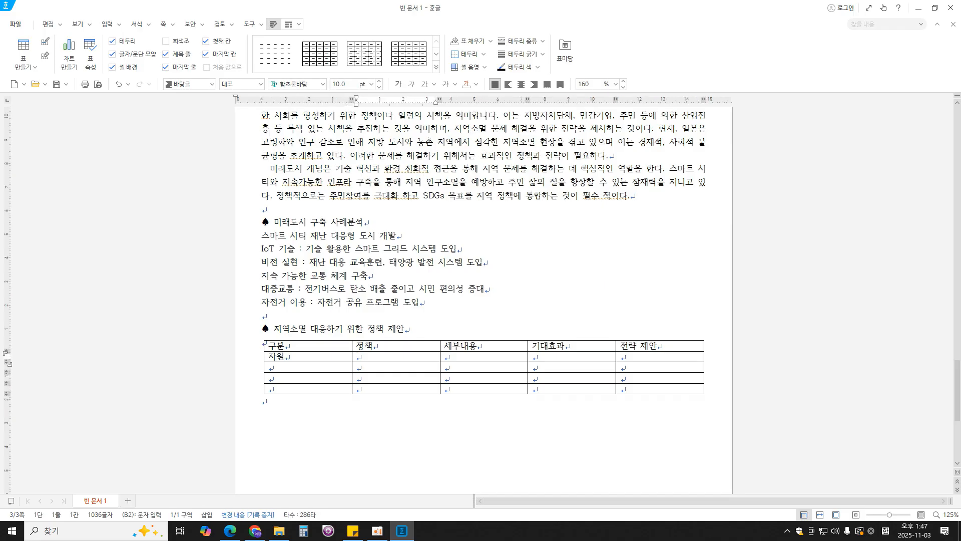
pyautogui.write('지역 자원의 활용')
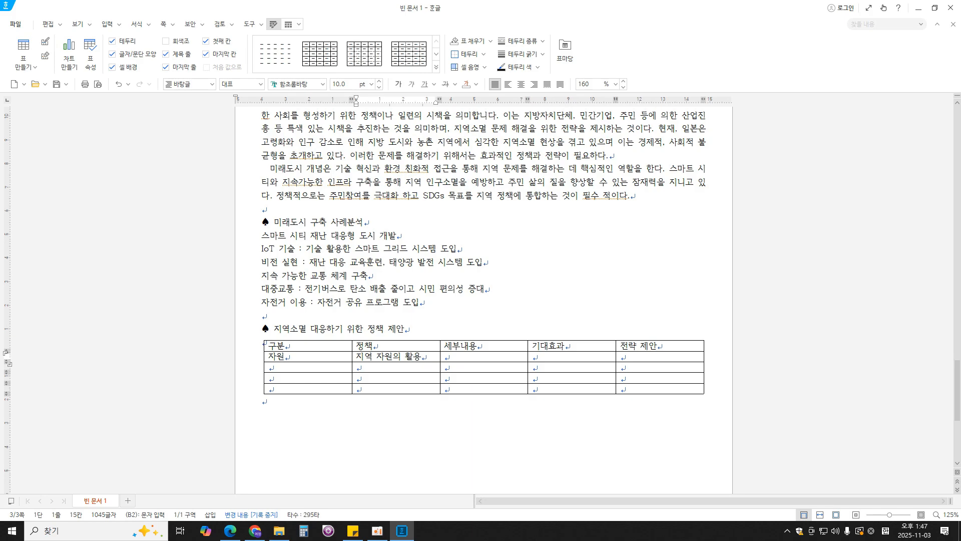
pyautogui.press('Tab')
pyautogui.write('지역')
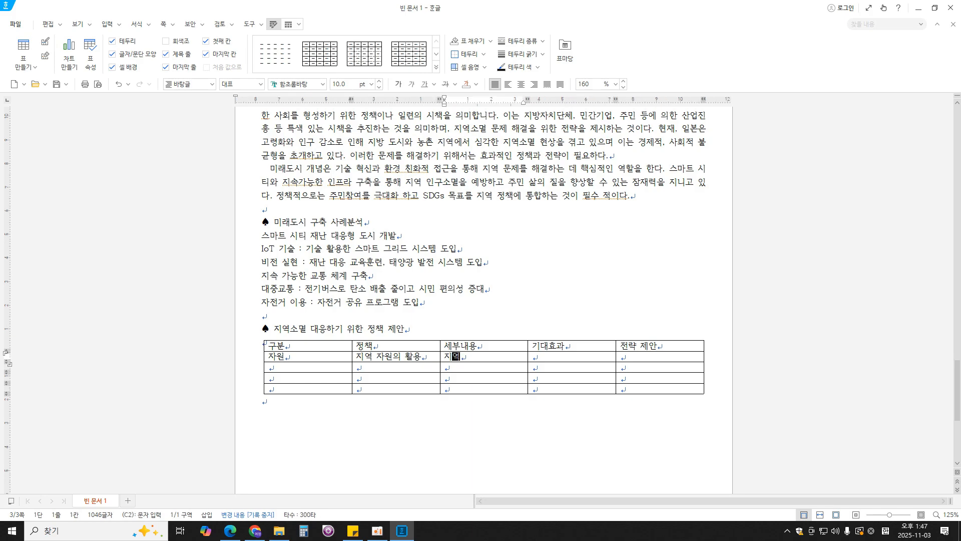
pyautogui.write('의 역사저적 유산 및')
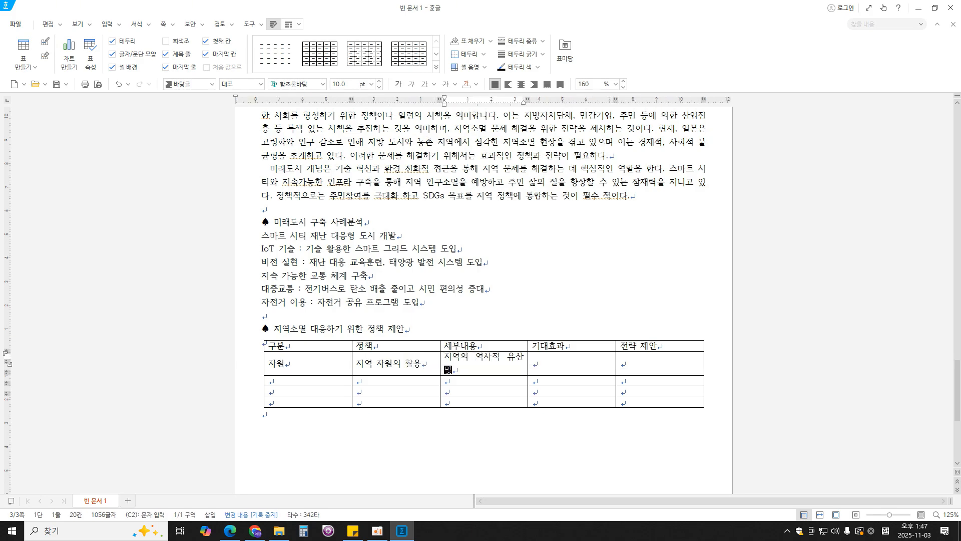
pyautogui.write(' 자연경관 ㅎ')
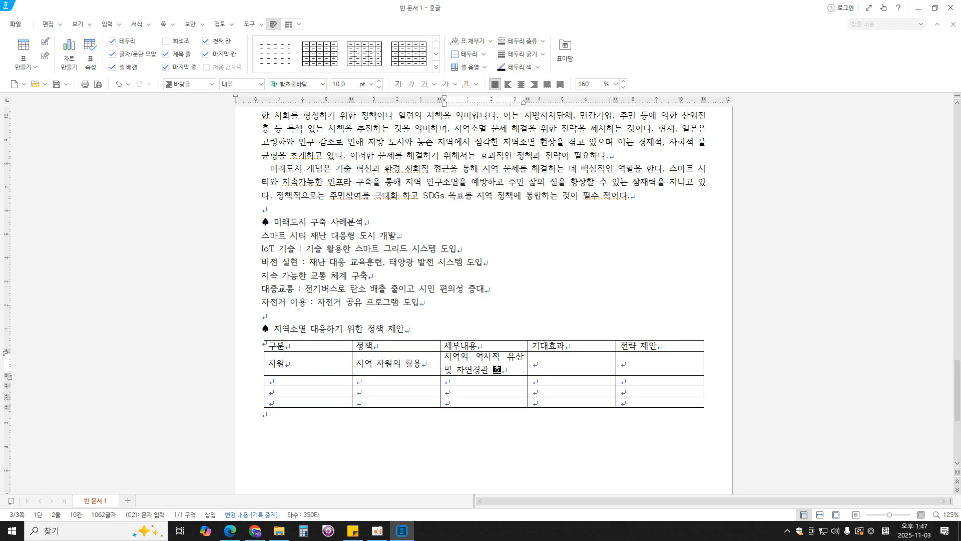
pyautogui.write('용')
pyautogui.press('Tab')
# - Enter "지역 경제 활성화" in the second row's 기대효과 cell
pyautogui.write('지')
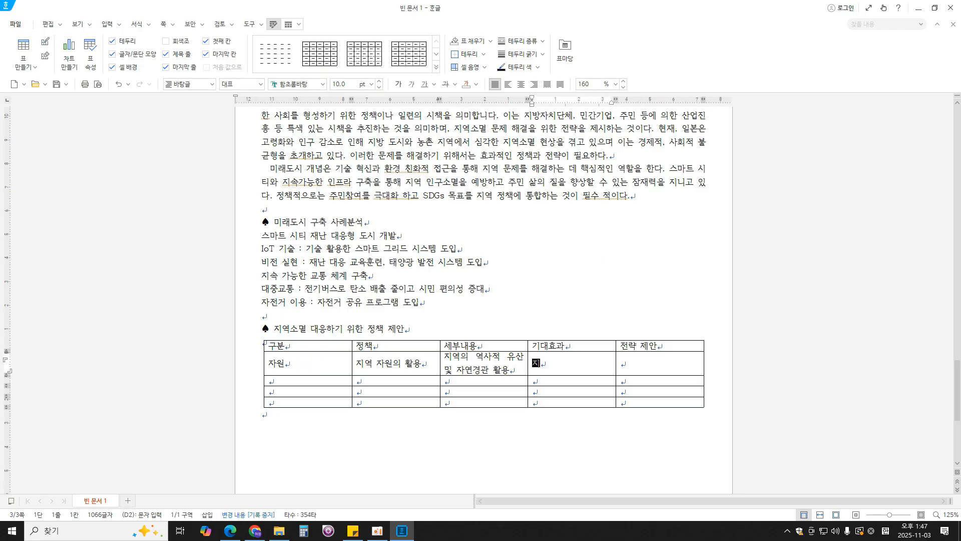
pyautogui.write('역 경제 ㅎ활성화')
pyautogui.press('Tab')
# - Enter "인구 유입 촉진, 지역 인프라 개선, 교육 및 일자리 창출" in the second row's 전략 제안 cell
pyautogui.write('인구 유')
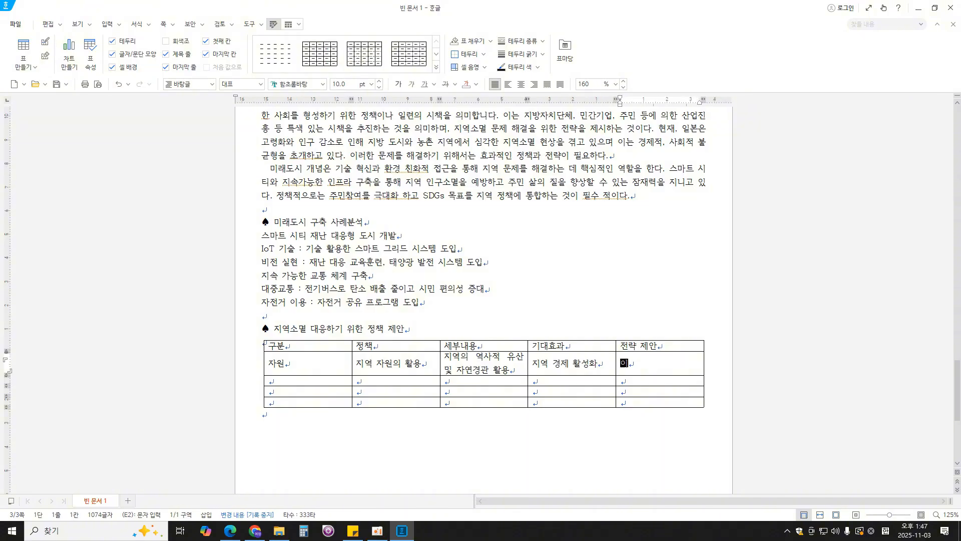
pyautogui.write('이')
pyautogui.write(' 촉진.')
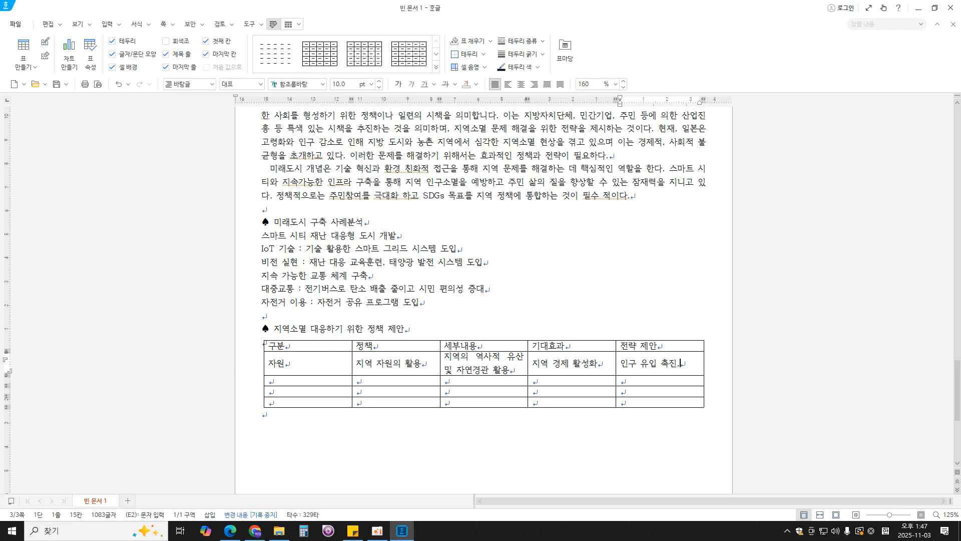
pyautogui.write(' 지역 인프라')
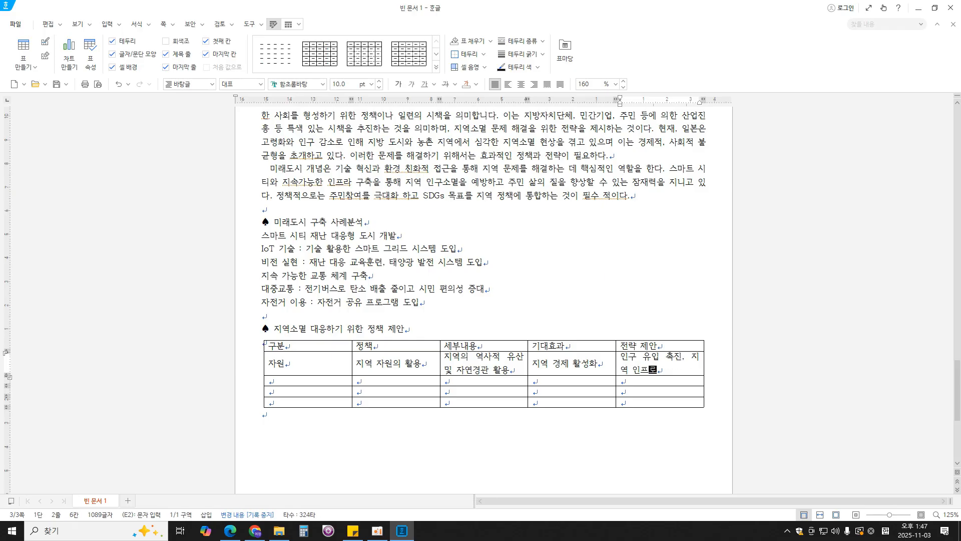
pyautogui.write(' 개선.')
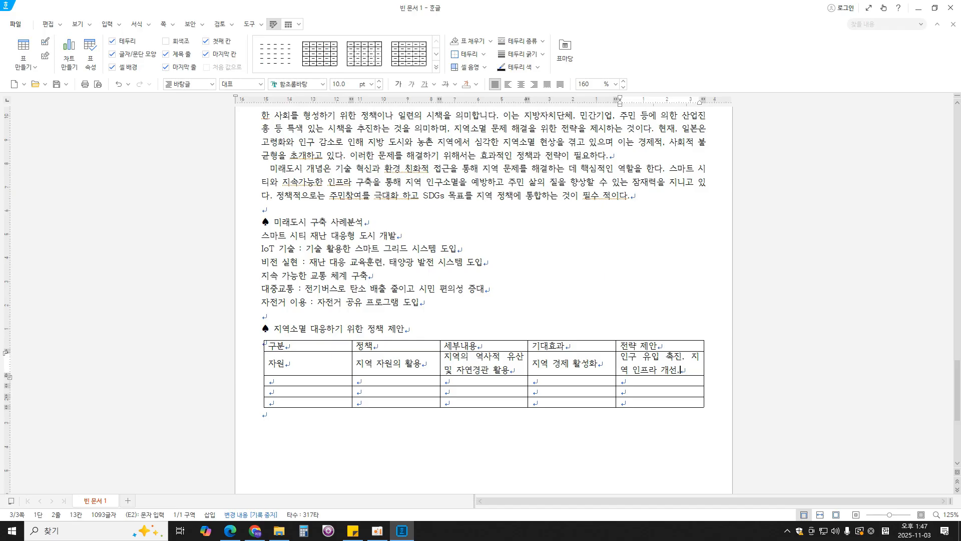
pyautogui.press('BackSpace')
pyautogui.write(', 교육')
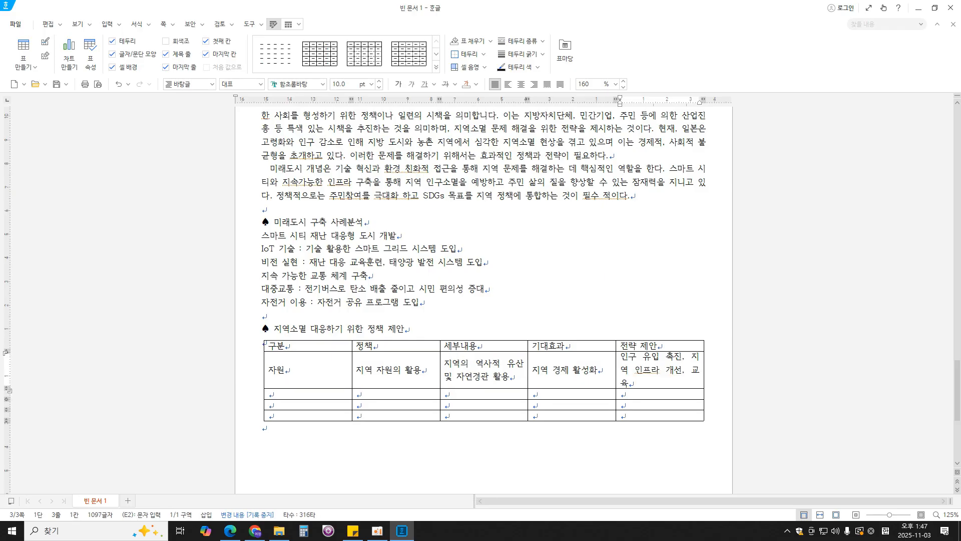
pyautogui.write(' 및 일자리 ㅊ')
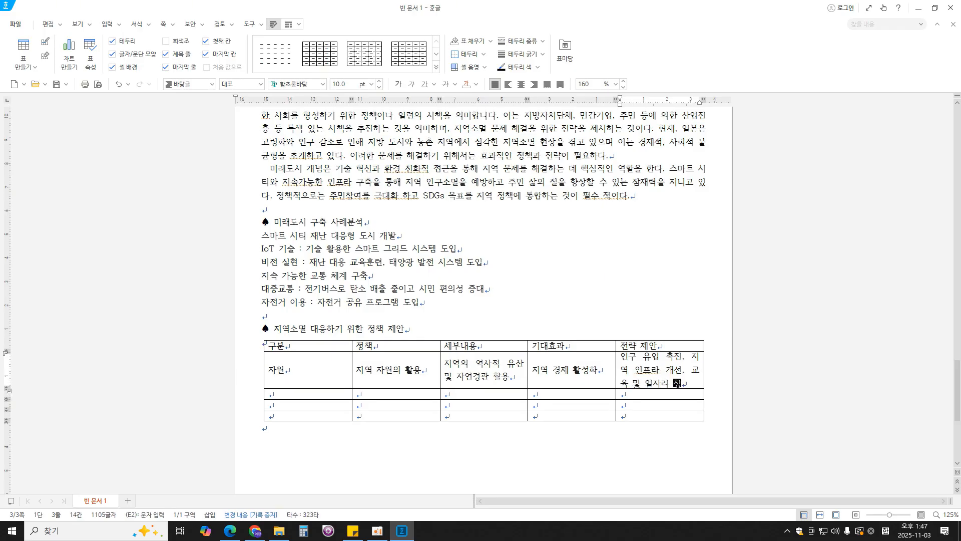
pyautogui.write('창출')
pyautogui.press('Tab')
# - Enter "주민" and "주민 참여의 강화" in the 구분 and 정책 cells of the third row
pyautogui.write('주민')
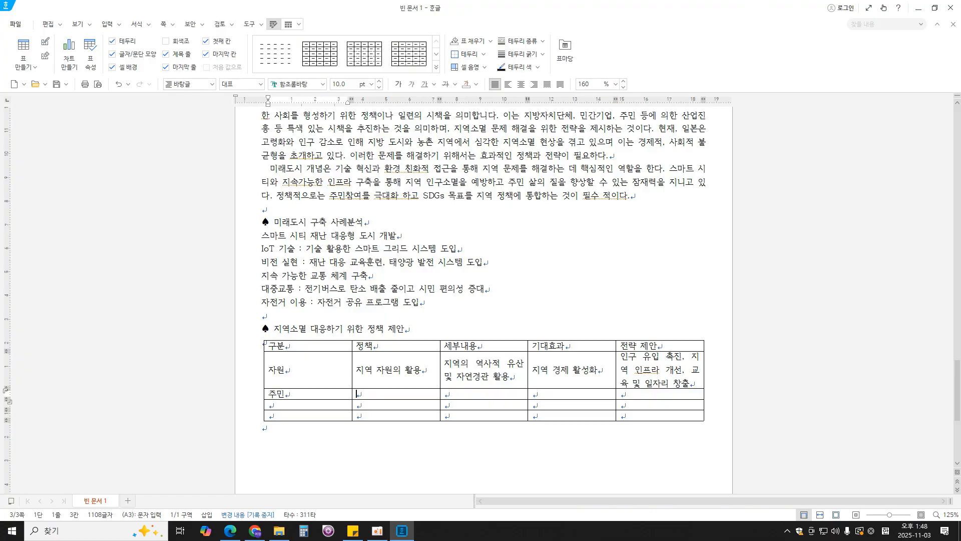
pyautogui.press('Tab')
pyautogui.write('주민참여')
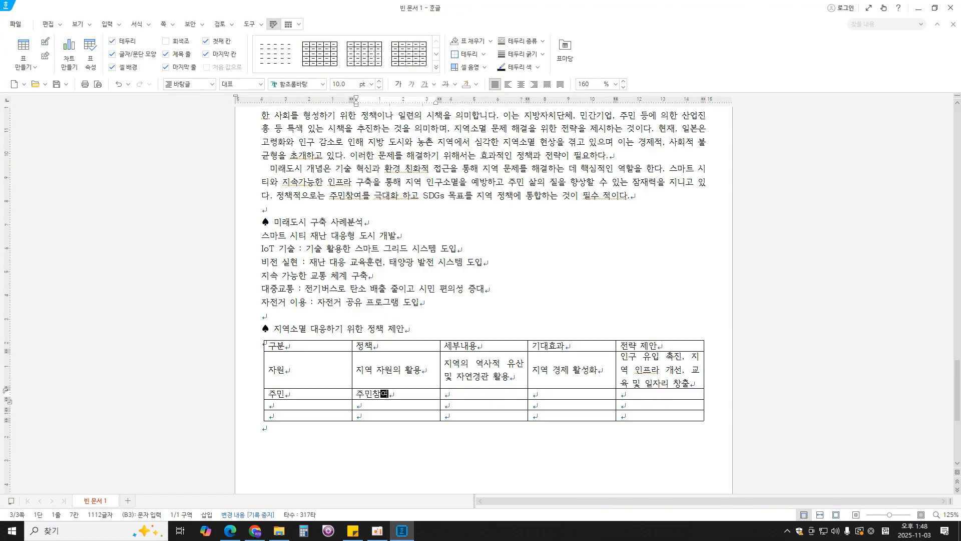
pyautogui.write('의')
pyautogui.press('BackSpace')
pyautogui.press('BackSpace')
pyautogui.press('BackSpace')
pyautogui.write('참여의 강화')
pyautogui.press('Tab')
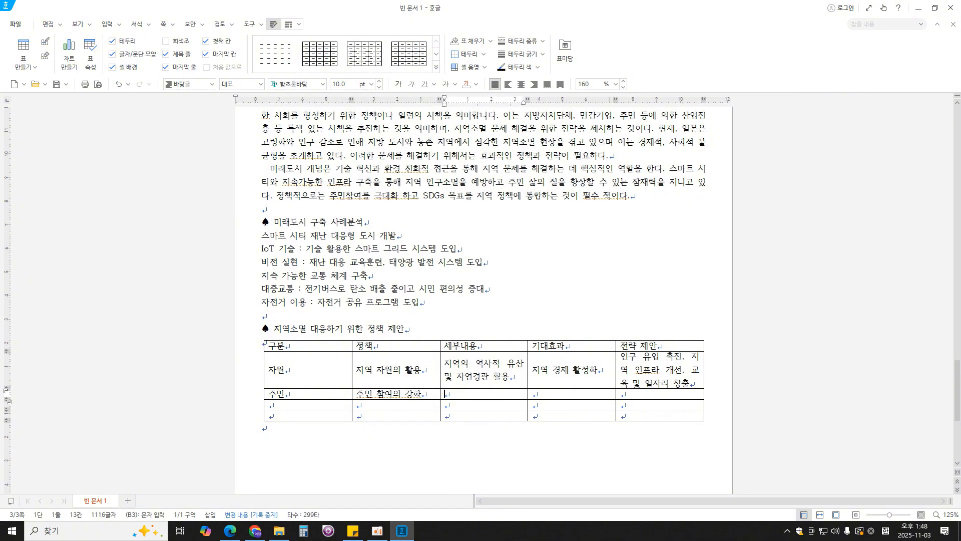
# - Enter "주민 의견 수렴, 주민 주도 프로젝트 지원" in the third row's 세부내용 cell
pyautogui.write('주민 의견')
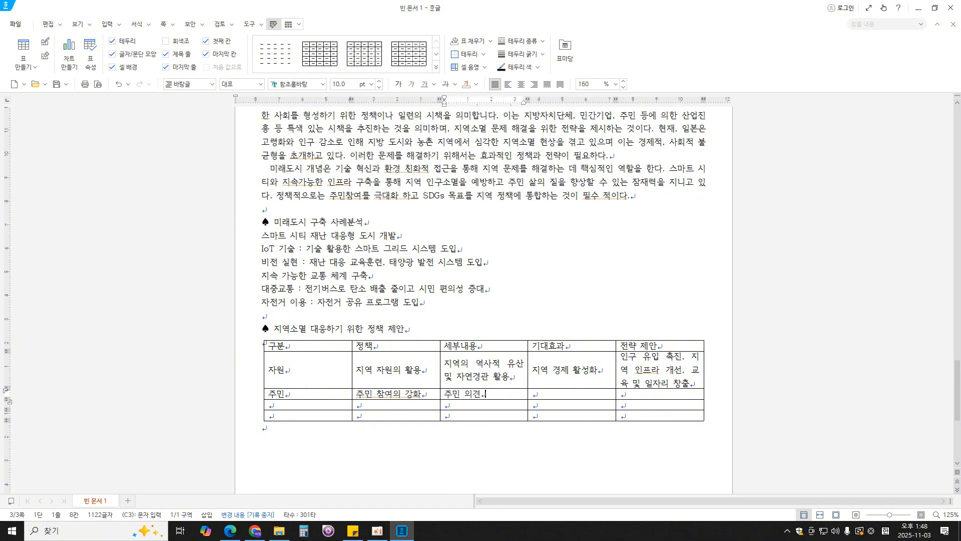
pyautogui.write(' 수렴, 주민 주도')
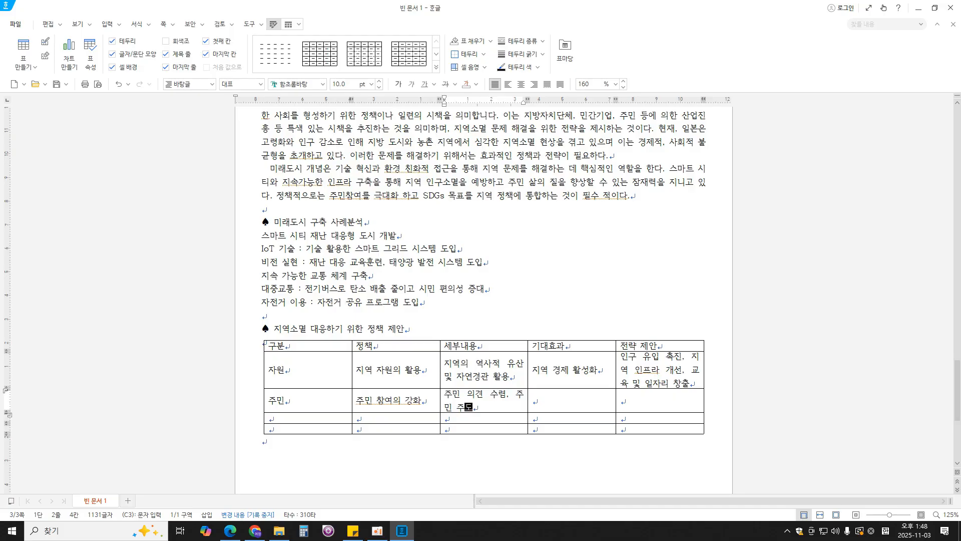
pyautogui.write(' 프로젝')
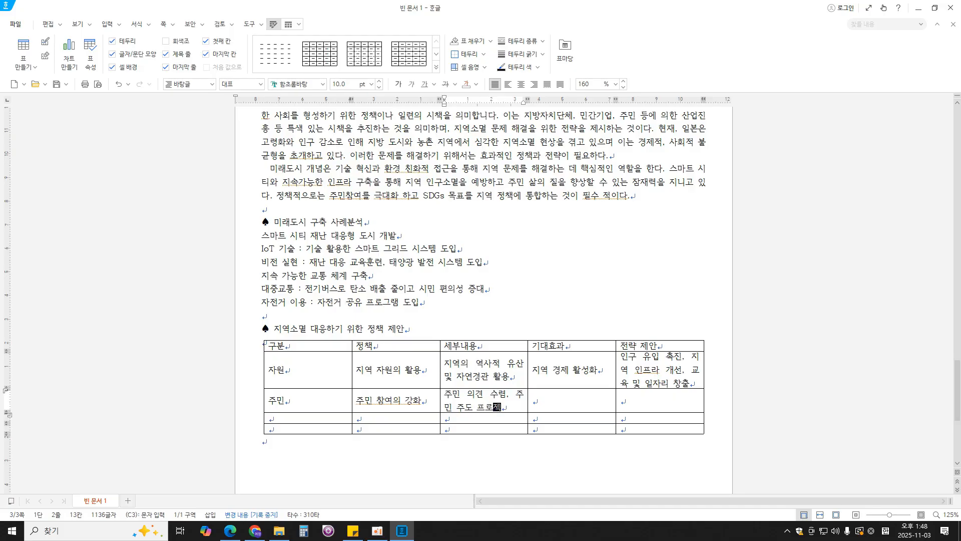
pyautogui.write('트 지원')
pyautogui.press('Tab')
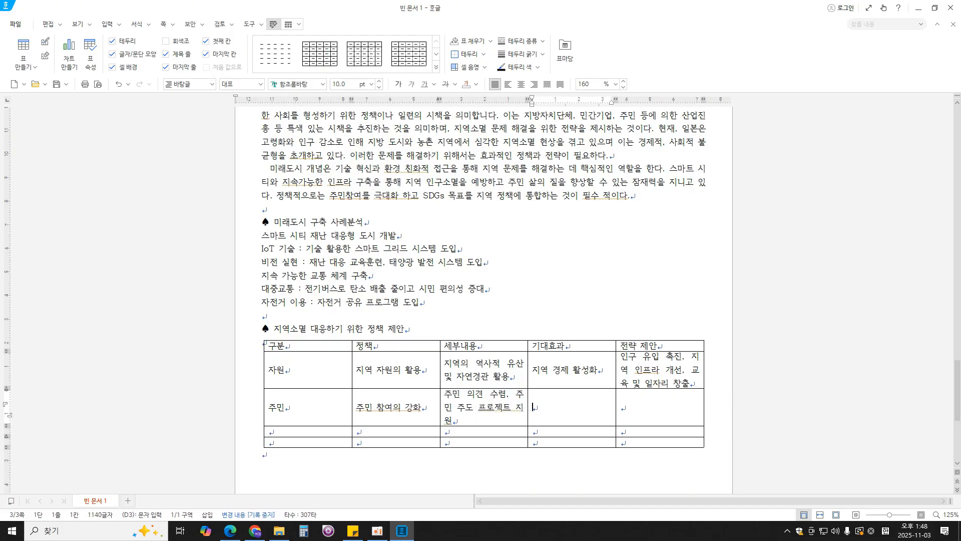
# - Enter "주민 유대감 강화" in the third row's 기대효과 cell and leave its 전략 제안 cell empty
pyautogui.write('주민 유대감 강화')
pyautogui.press('Tab')
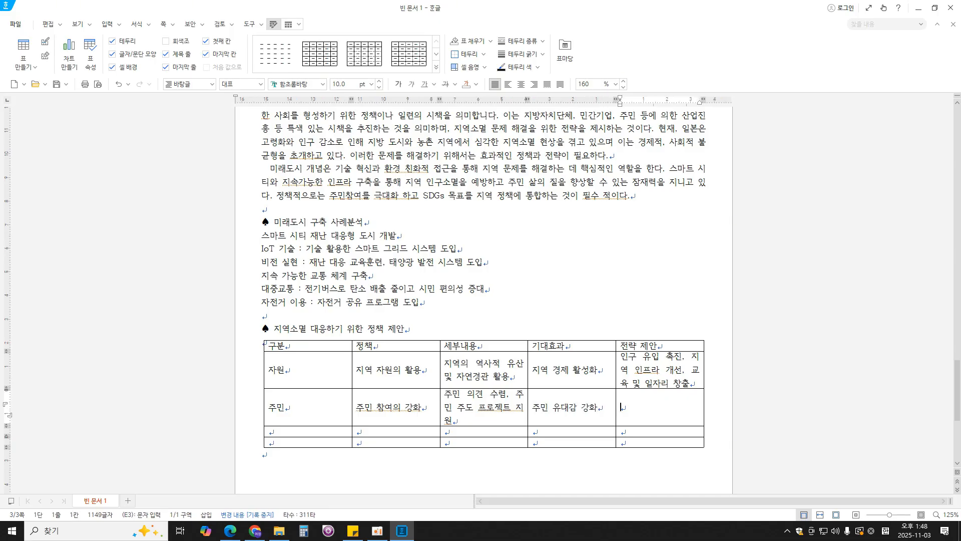
pyautogui.write('ㅂ')
pyautogui.press('BackSpace')
pyautogui.press('Tab')
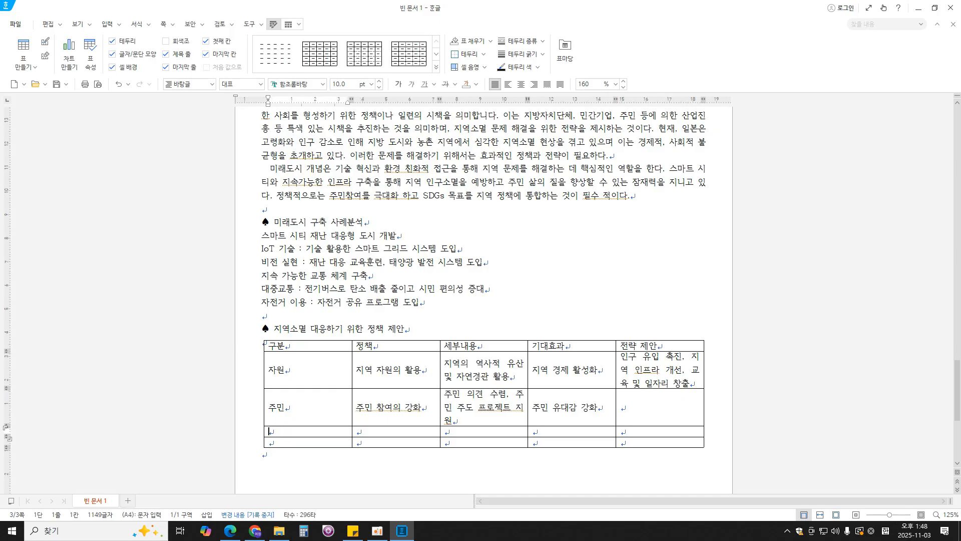
# - Enter "경제" in the 구분 cell of the fourth row
pyautogui.press('Tab')
pyautogui.press('Left')
pyautogui.write('겨ㅇ제')
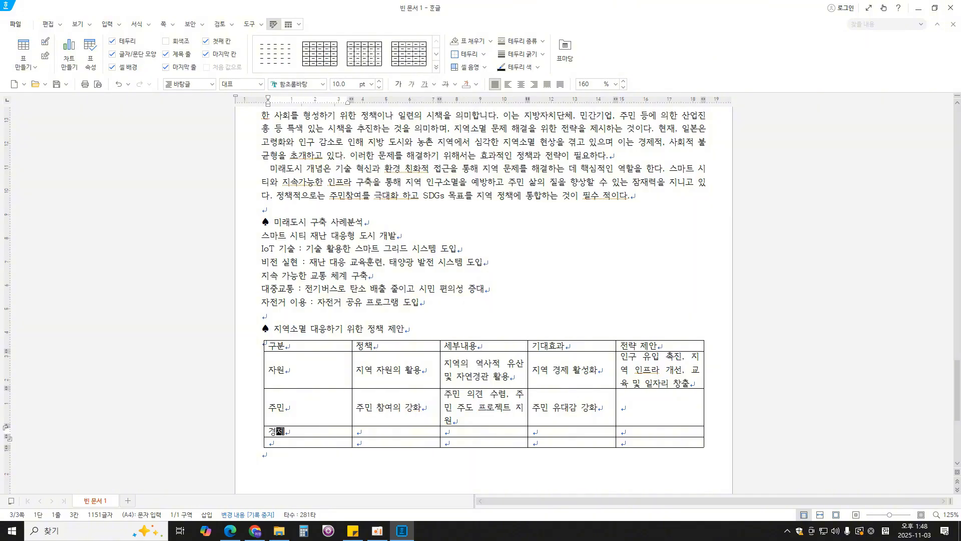
# - Complete the fourth row's 구분 cell as "경제 개발" and enter "지속 가능한 지역 경제 모델 개발" in its 정책 cell
pyautogui.write('개발')
pyautogui.press('Tab')
pyautogui.write('지속 가능한')
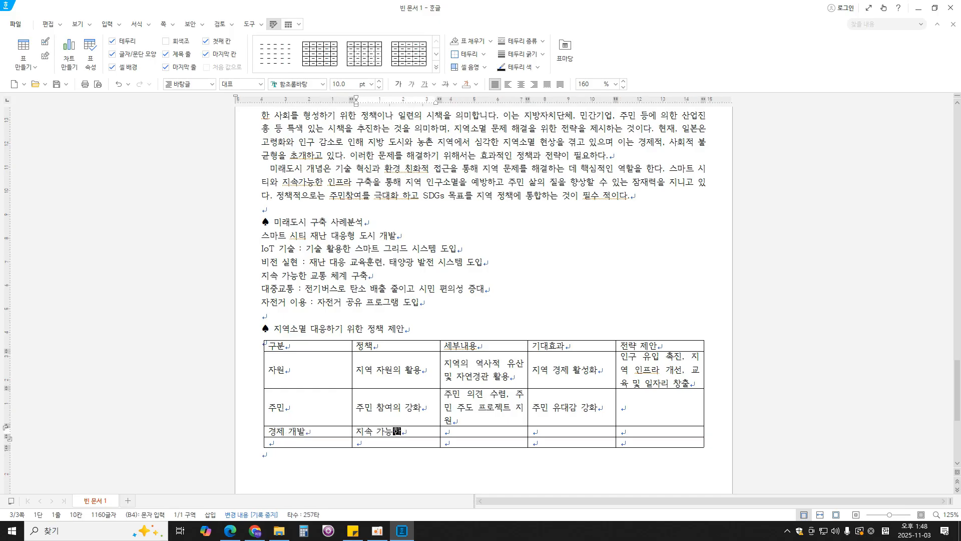
pyautogui.write(' 지역 경제 모델 개발')
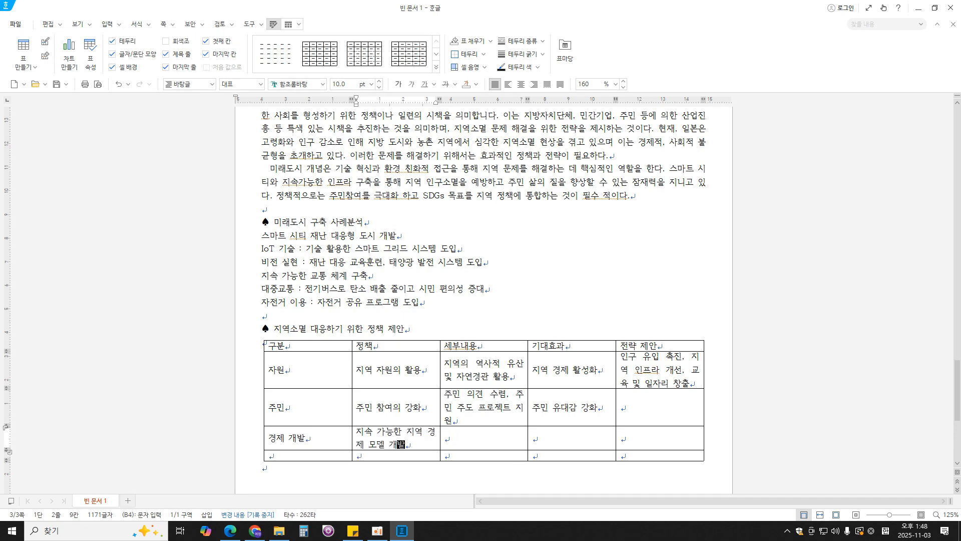
pyautogui.press('Tab')
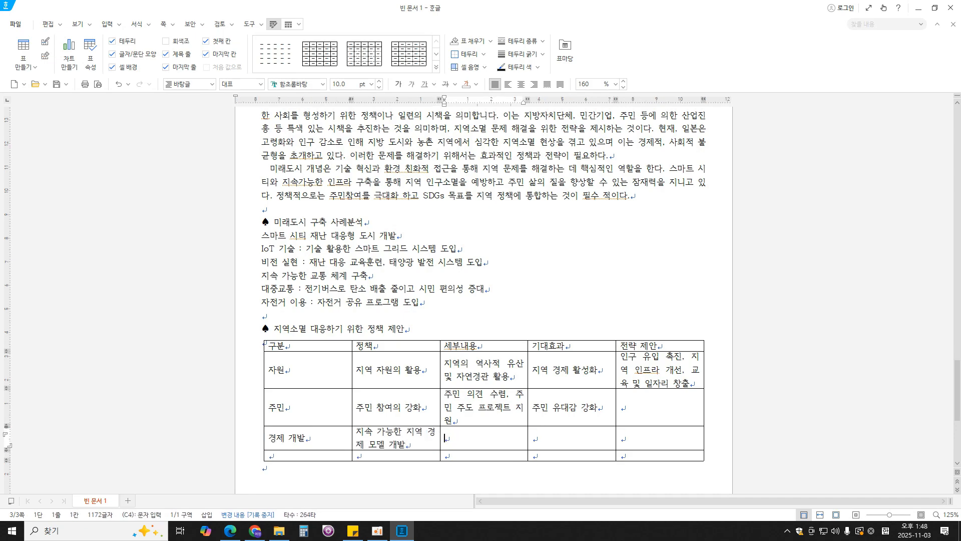
# - Enter "친환경 농업 및 공예 산업 육성" in the fourth row's 세부내용 cell
pyautogui.write('친화')
pyautogui.write('ㄴ')
pyautogui.write('경 농업 및 ')
pyautogui.write('공예 산어')
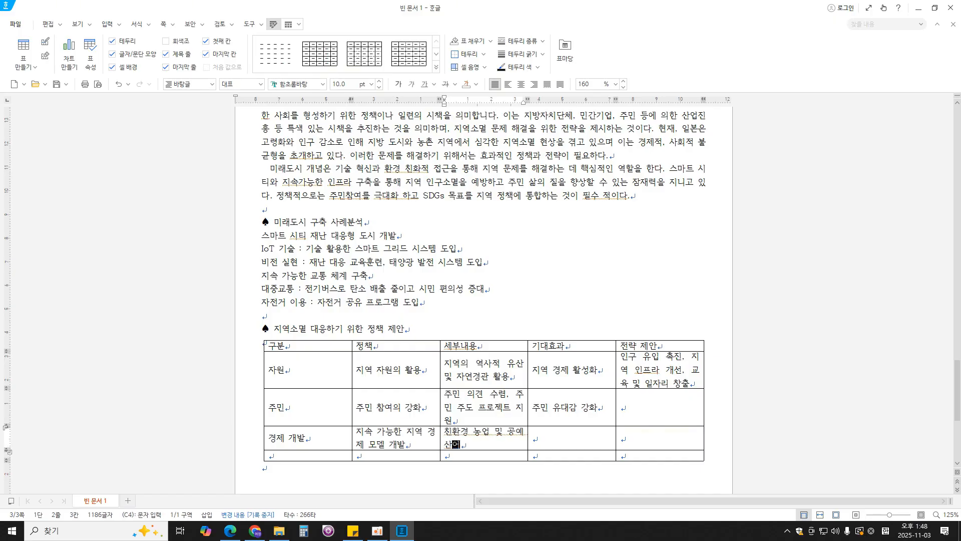
pyautogui.write(' 육성ㅂ')
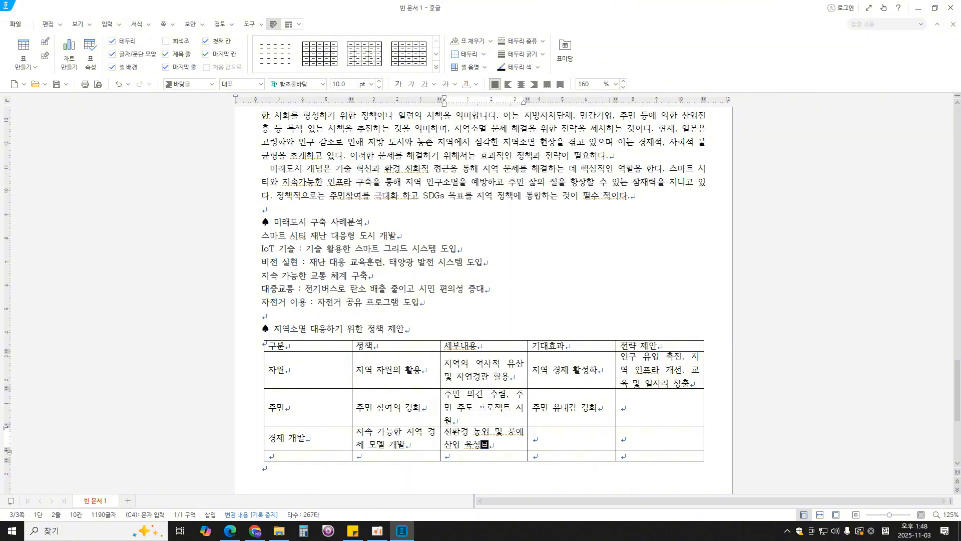
pyautogui.press('BackSpace')
# - Enter "지역 경제 자립성 향상, 환경보존" in the fourth row's 기대효과 cell
pyautogui.press('Tab')
pyautogui.write('지역')
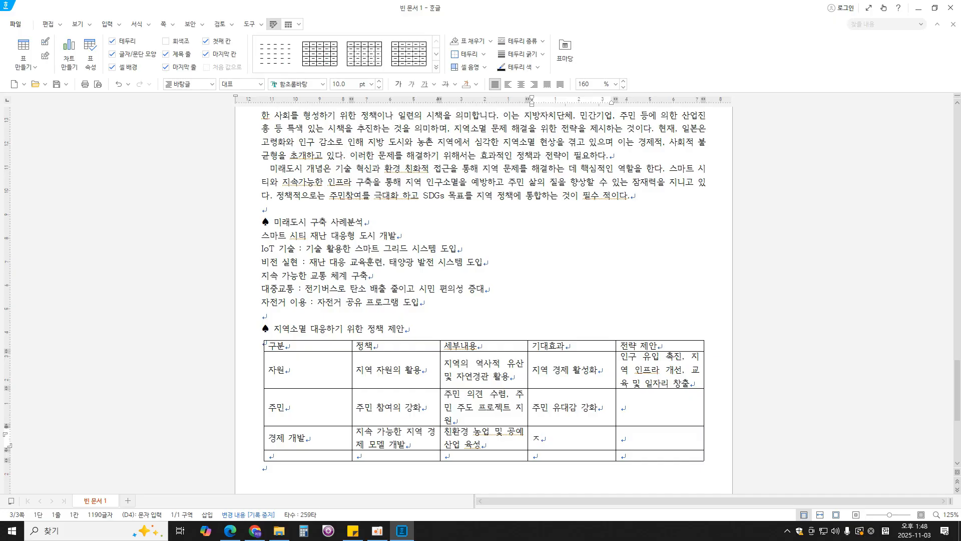
pyautogui.write(' 경제 자립성')
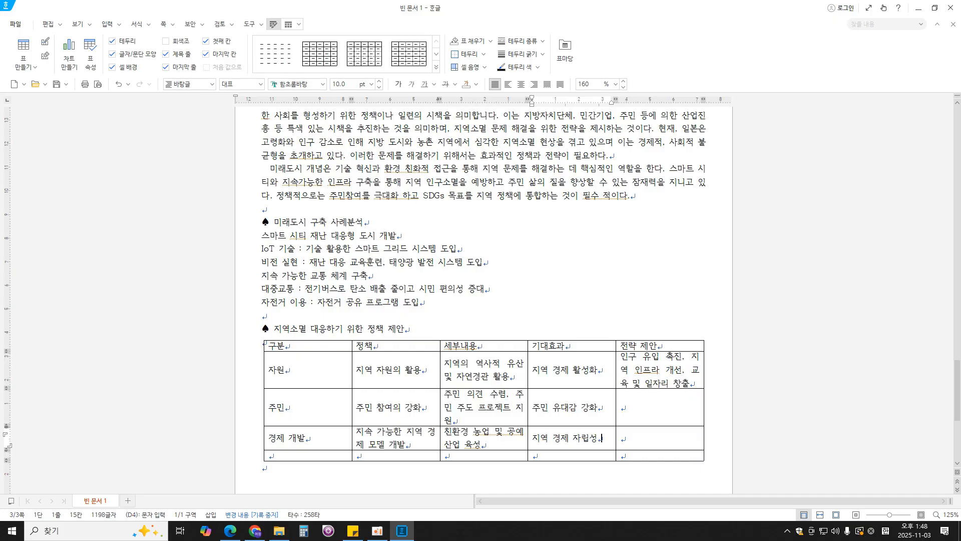
pyautogui.write(' 향상, 보존')
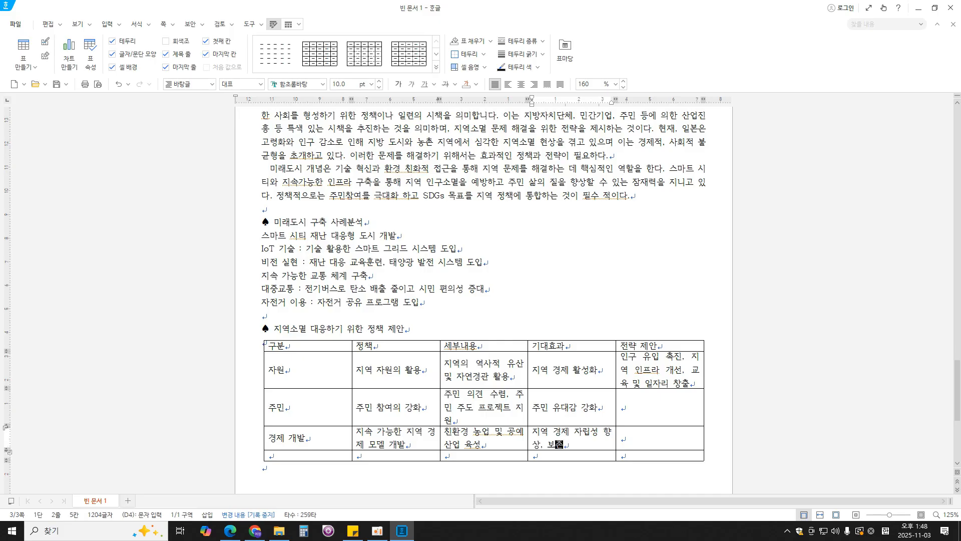
pyautogui.press('BackSpace')
pyautogui.press('BackSpace')
pyautogui.write('환경보존')
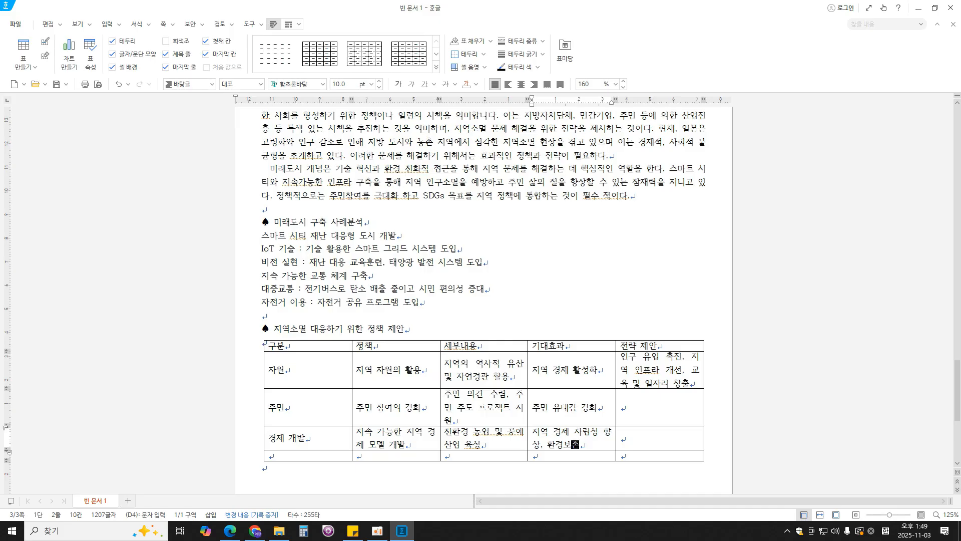
# - Enter "지역 제품의 소비자와의 직접 연결" in the fifth row's 세부내용 cell
pyautogui.click(387, 458)
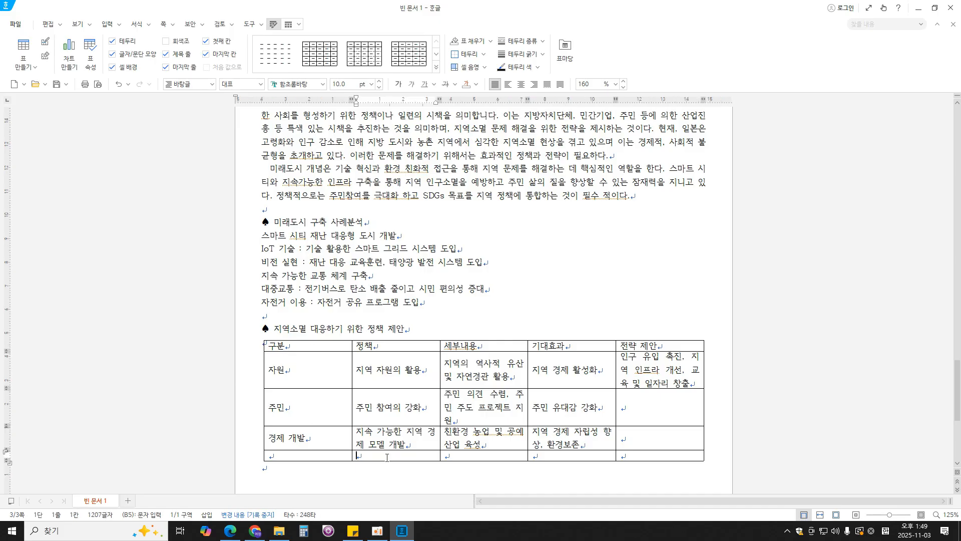
pyautogui.click(470, 457)
pyautogui.write('지')
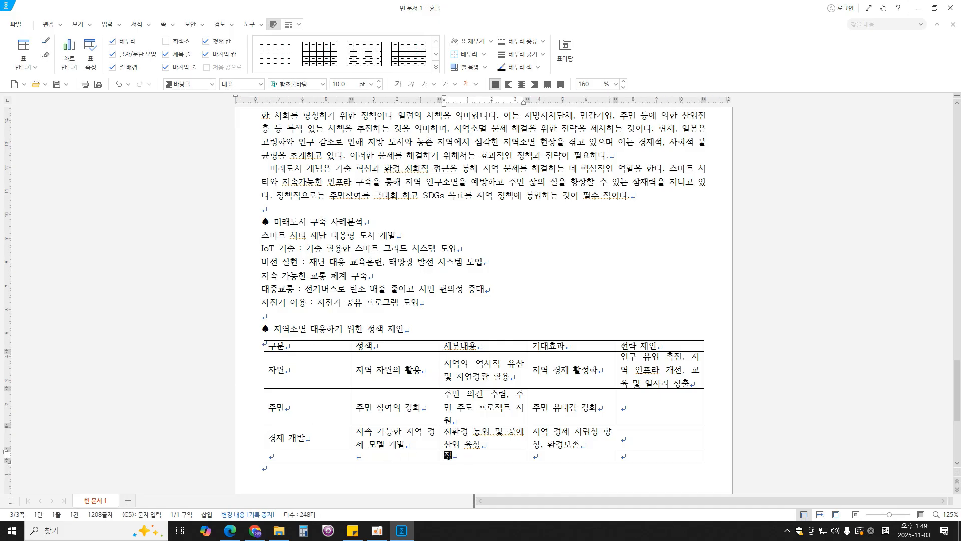
pyautogui.write('역 제품의 소비자')
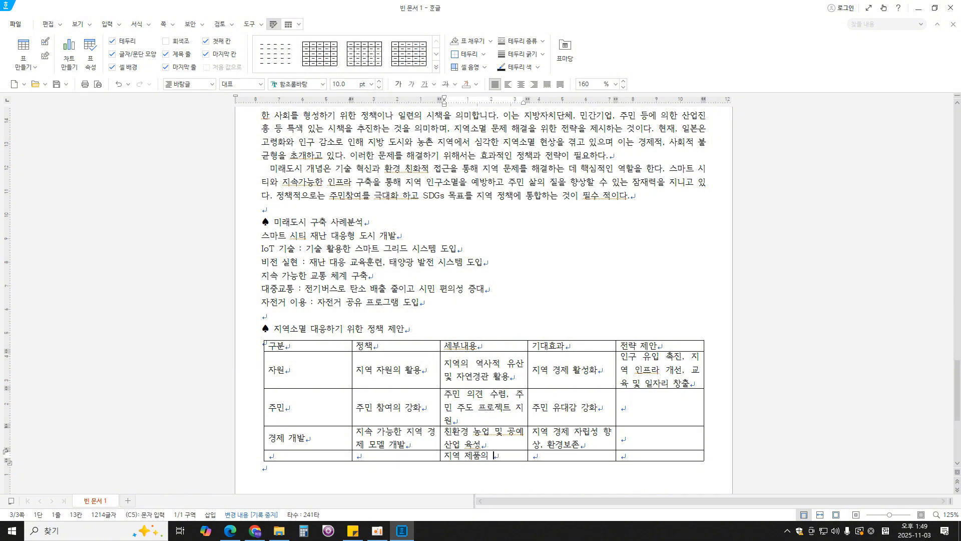
pyautogui.write('직접 연결')
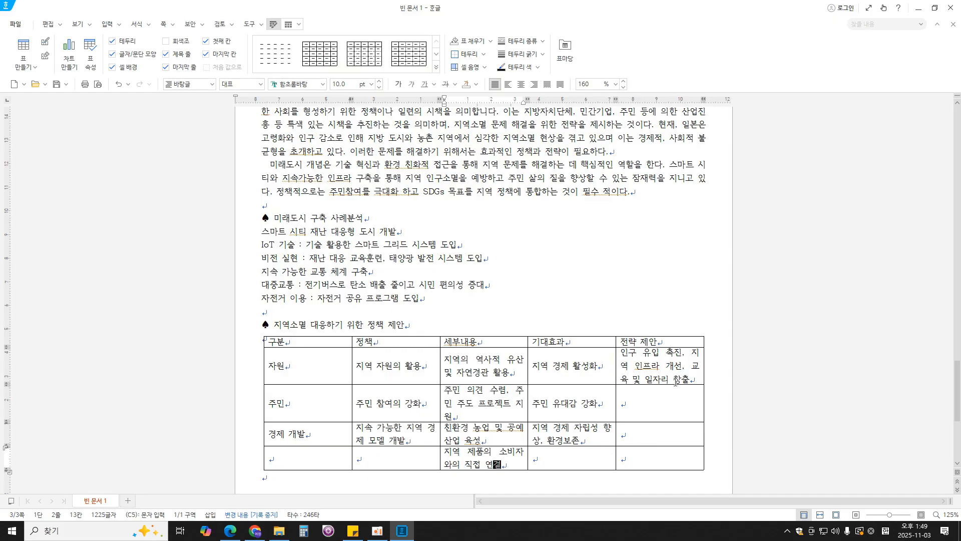
# - Merge the 전략 제안 cells of rows two to five, and the 기대효과, 정책 and 구분 cells of rows four and five
pyautogui.moveTo(677, 381); pyautogui.dragTo(688, 455)
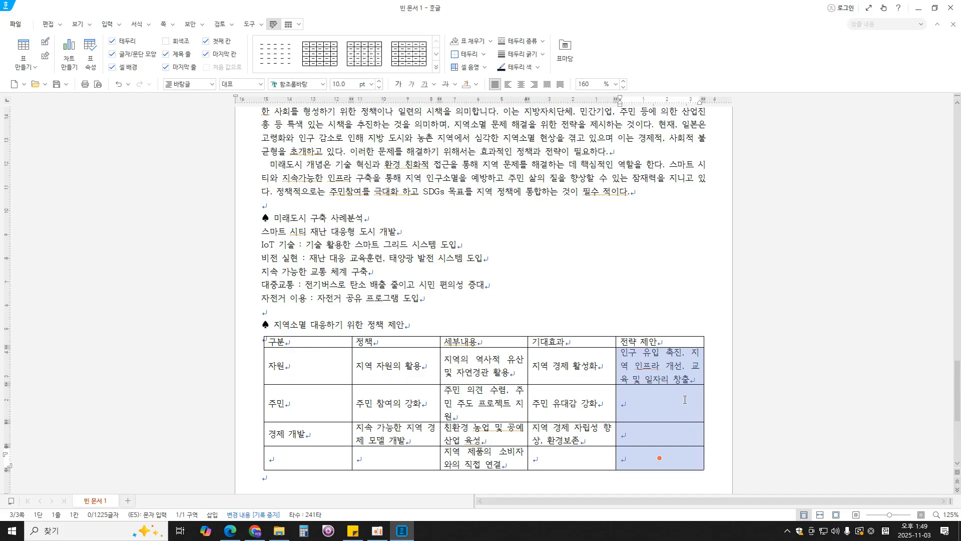
pyautogui.press('m')
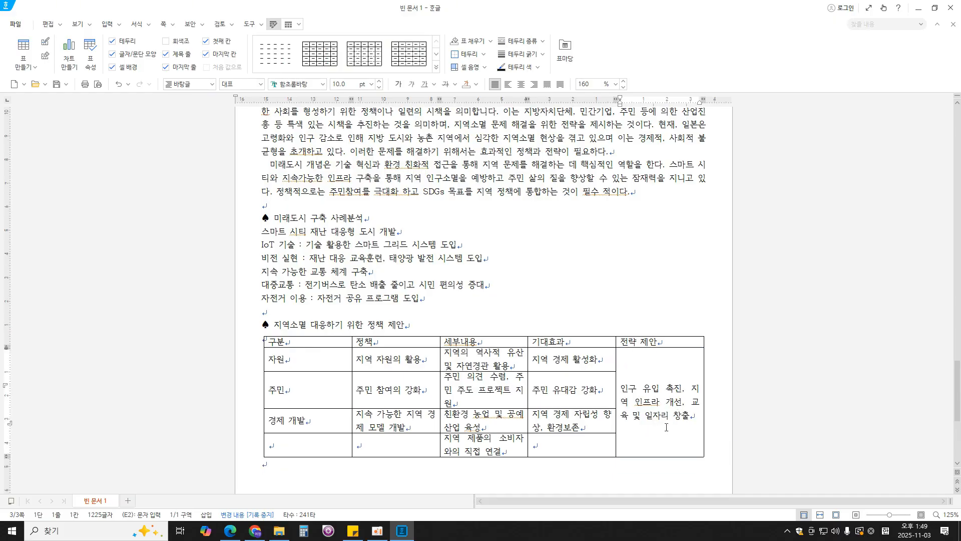
pyautogui.moveTo(603, 426); pyautogui.dragTo(603, 444)
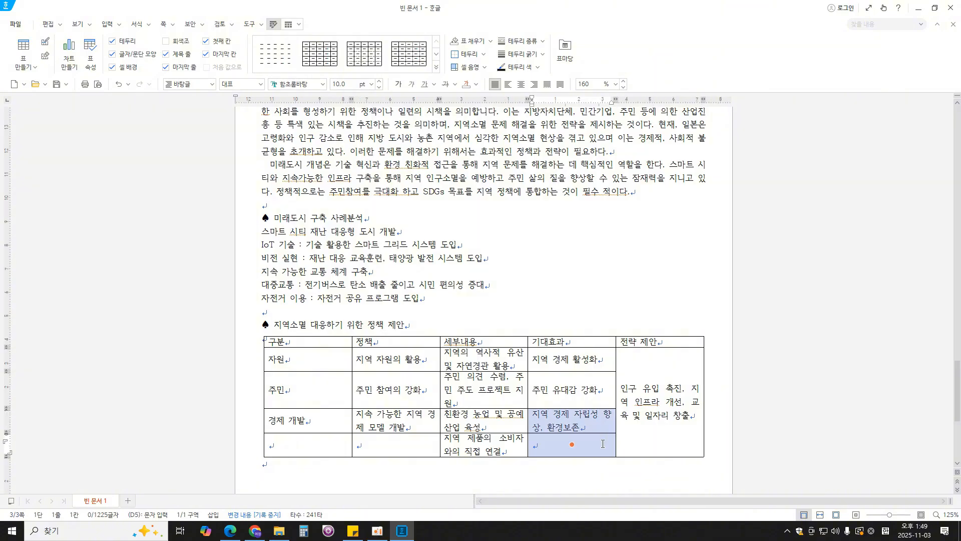
pyautogui.press('m')
pyautogui.moveTo(416, 428); pyautogui.dragTo(416, 446)
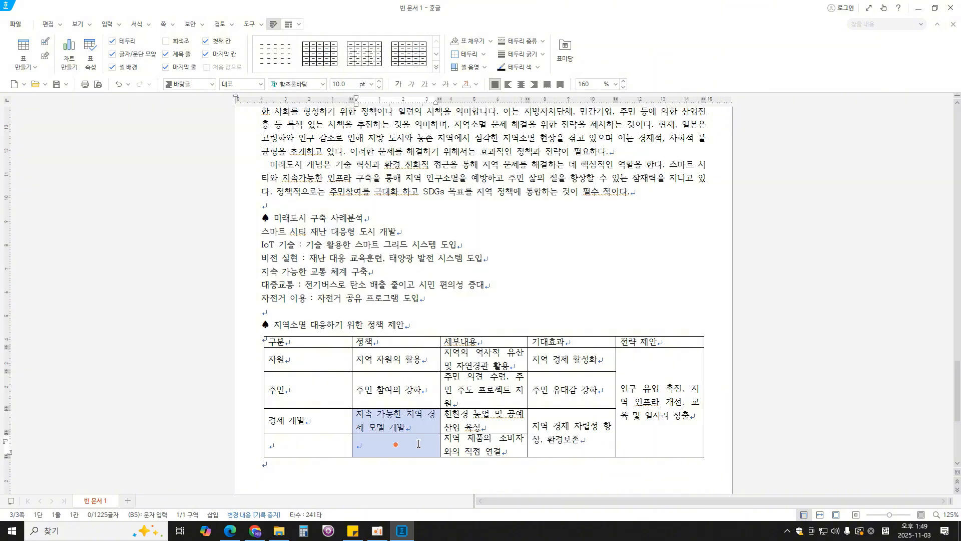
pyautogui.press('m')
pyautogui.moveTo(341, 426); pyautogui.dragTo(341, 446)
pyautogui.press('m')
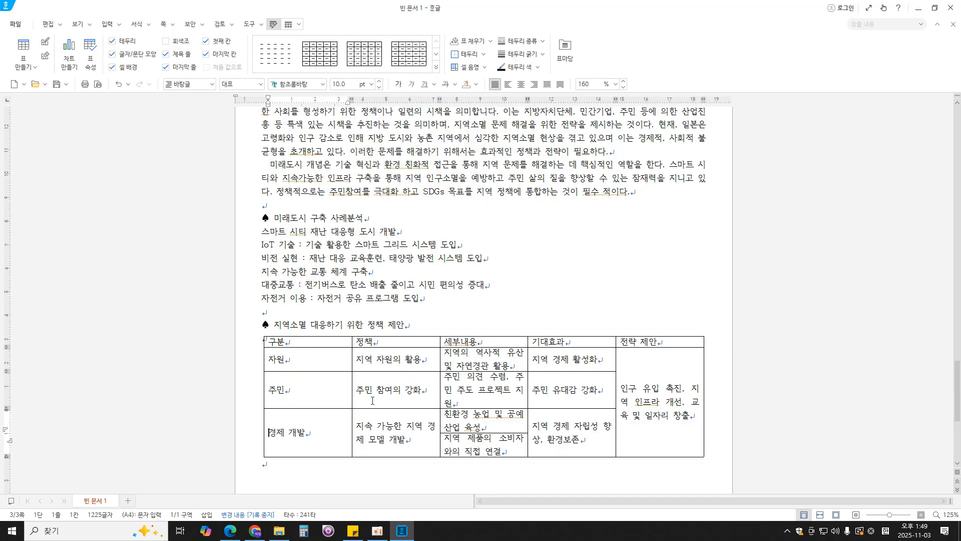
# - Adjust the table's column widths: narrow 구분 and 전략 제안, and widen 세부내용 and 기대효과
pyautogui.moveTo(352, 392); pyautogui.dragTo(297, 391)
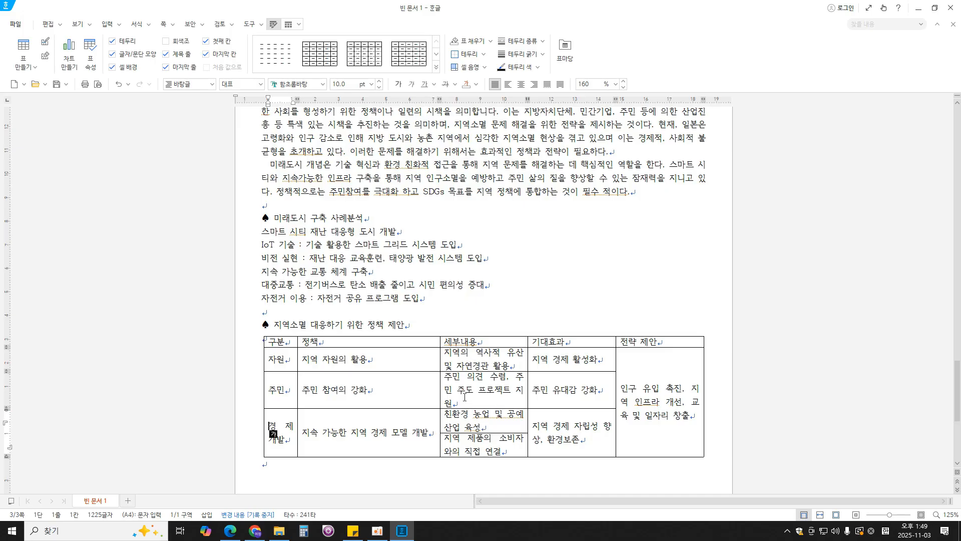
pyautogui.moveTo(441, 388); pyautogui.dragTo(383, 386)
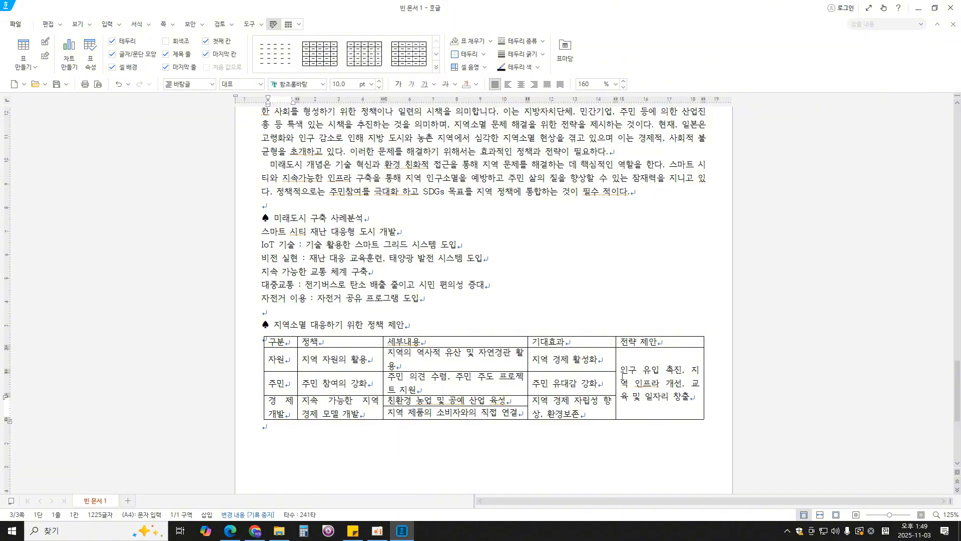
pyautogui.moveTo(616, 379); pyautogui.dragTo(626, 381)
pyautogui.click(624, 381)
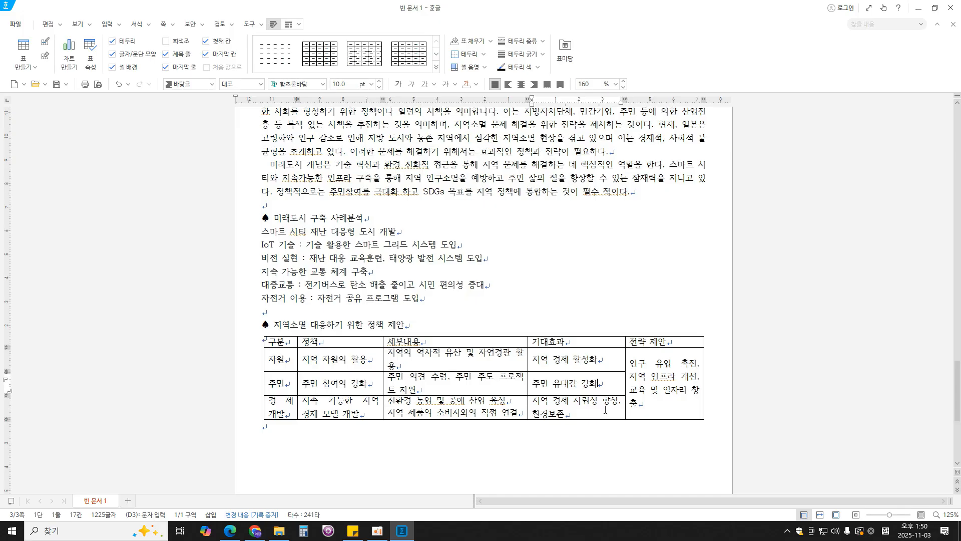
# - Enter "사회혁신센터" below the policy table, leaving one blank line after the table
pyautogui.click(566, 440)
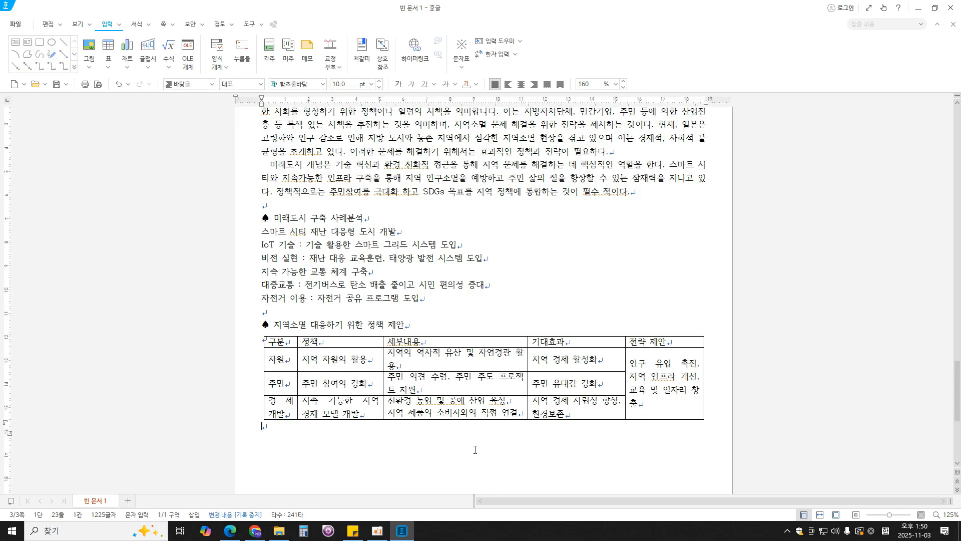
pyautogui.write('사회혁신')
pyautogui.write('센터')
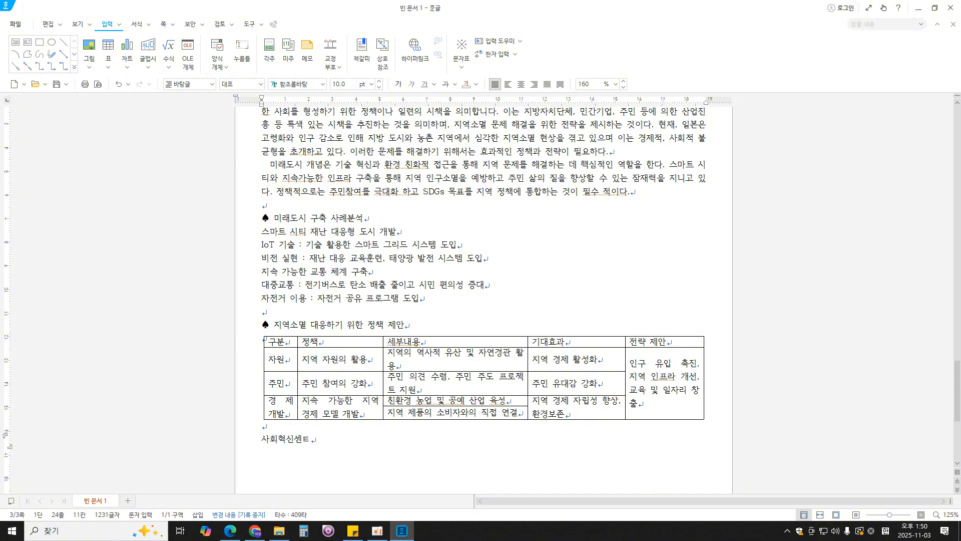
# - Switch to the exam PDF in Edge and check the header text and formatting required on the last page
pyautogui.scroll(6, 555, 312)
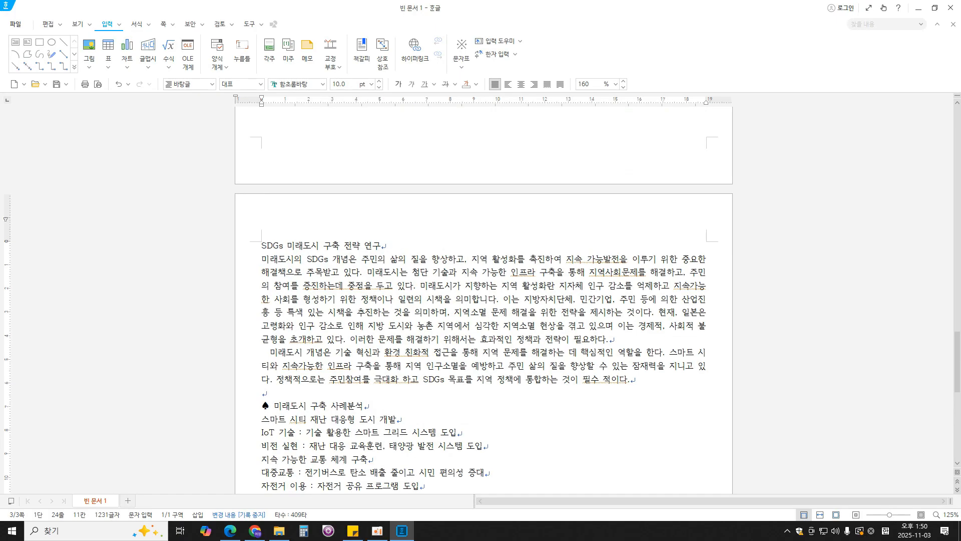
pyautogui.scroll(-4, 508, 321)
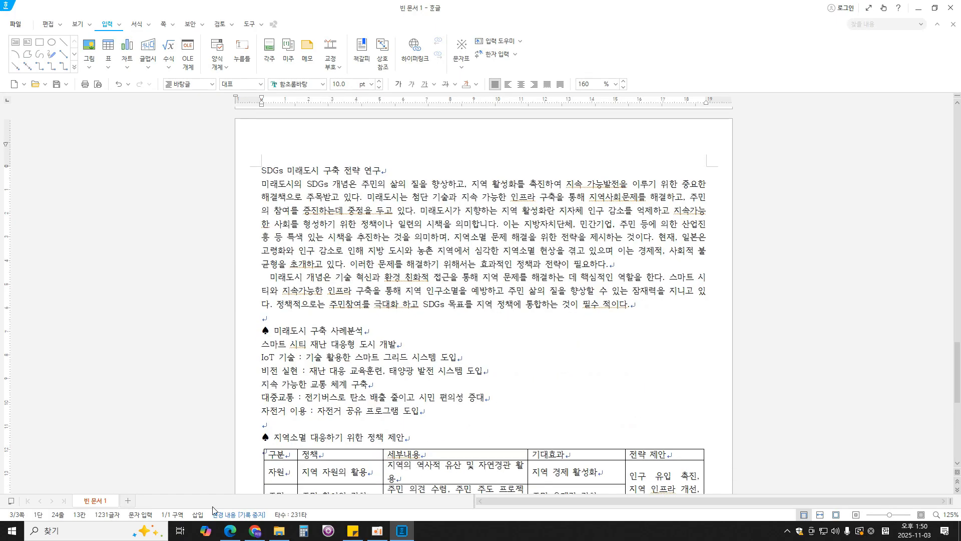
pyautogui.click(230, 530)
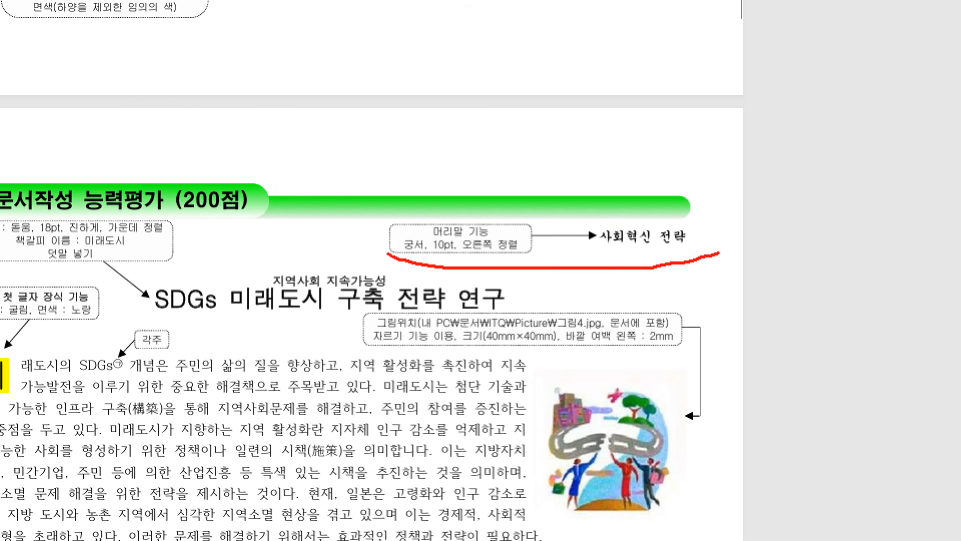
pyautogui.moveTo(342, 225); pyautogui.dragTo(355, 299)
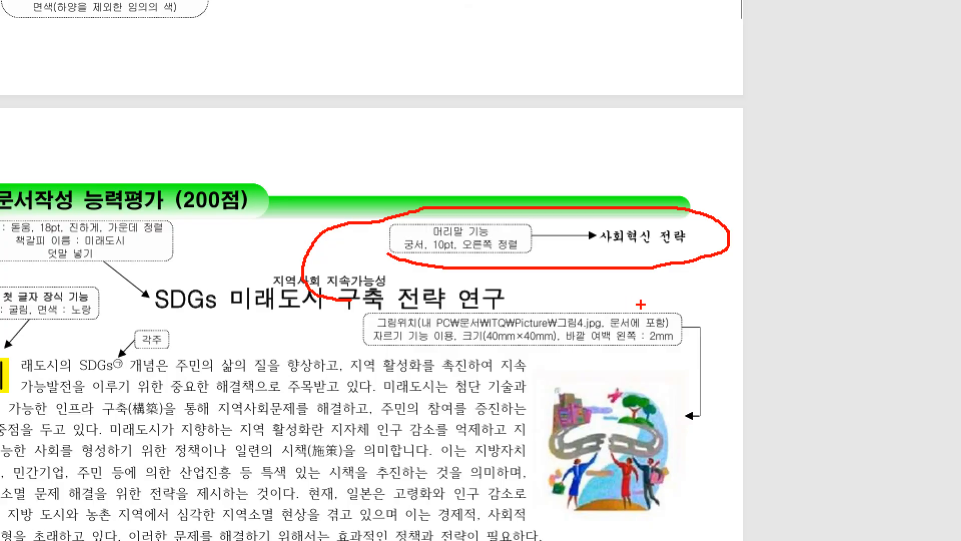
pyautogui.press('Escape')
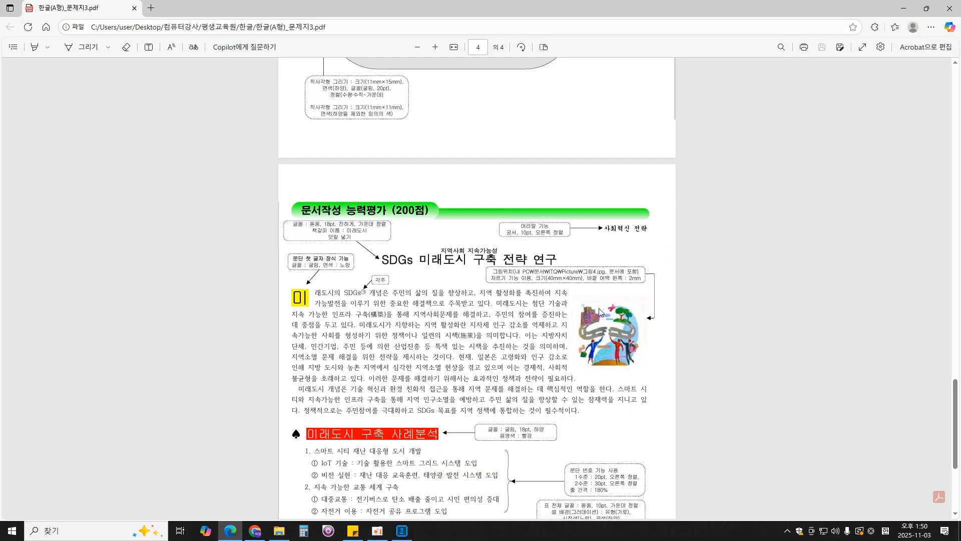
# - Return to the Hangul document and add a header for both pages (양쪽) on page three reading "사회혁신 전략"
pyautogui.click(408, 529)
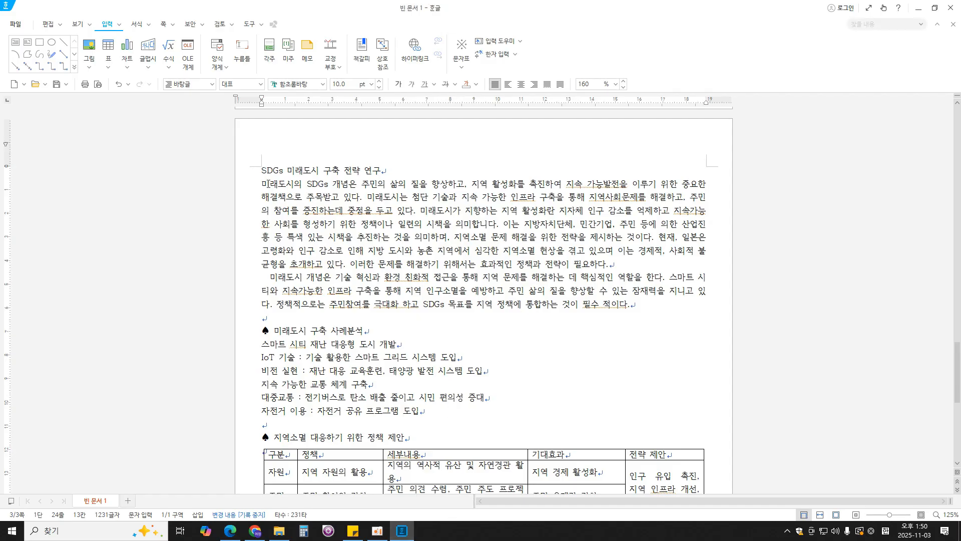
pyautogui.click(263, 171)
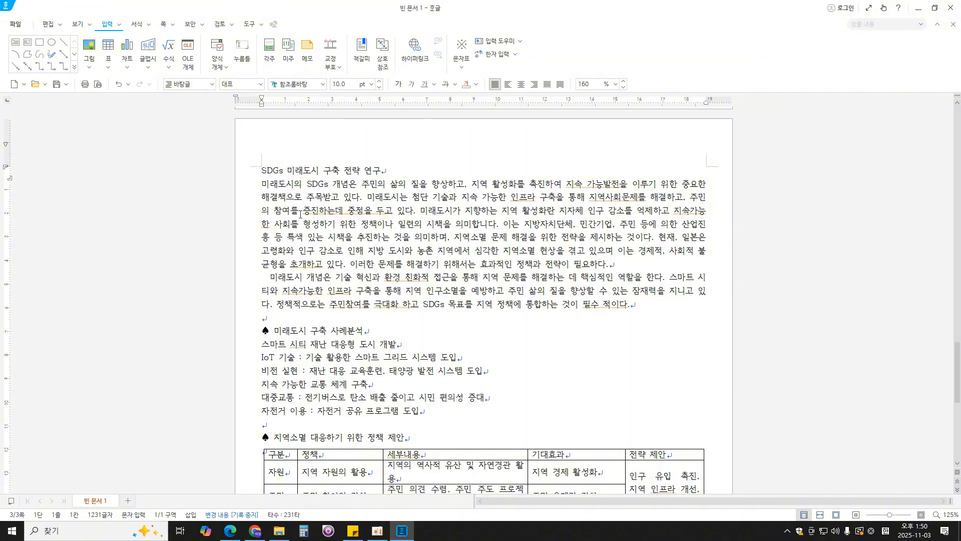
pyautogui.click(164, 24)
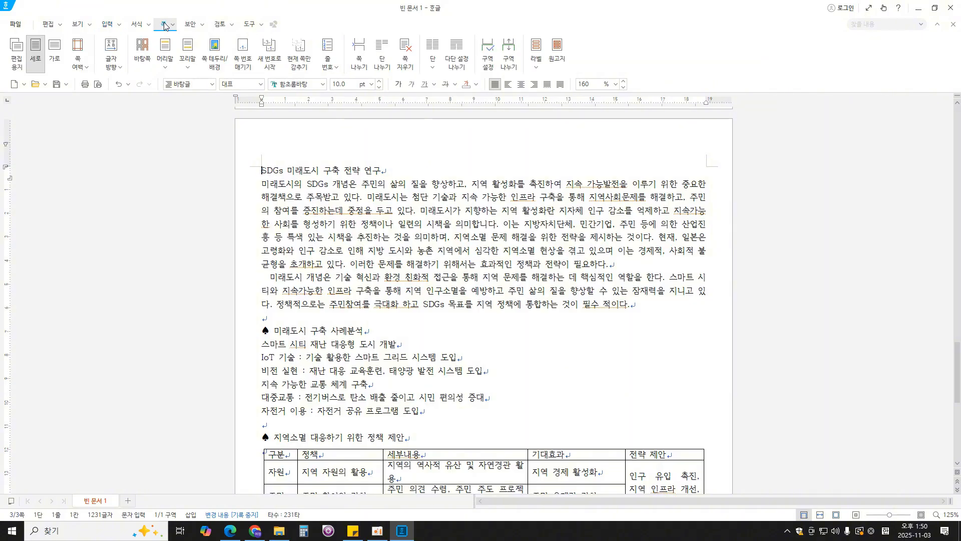
pyautogui.click(166, 64)
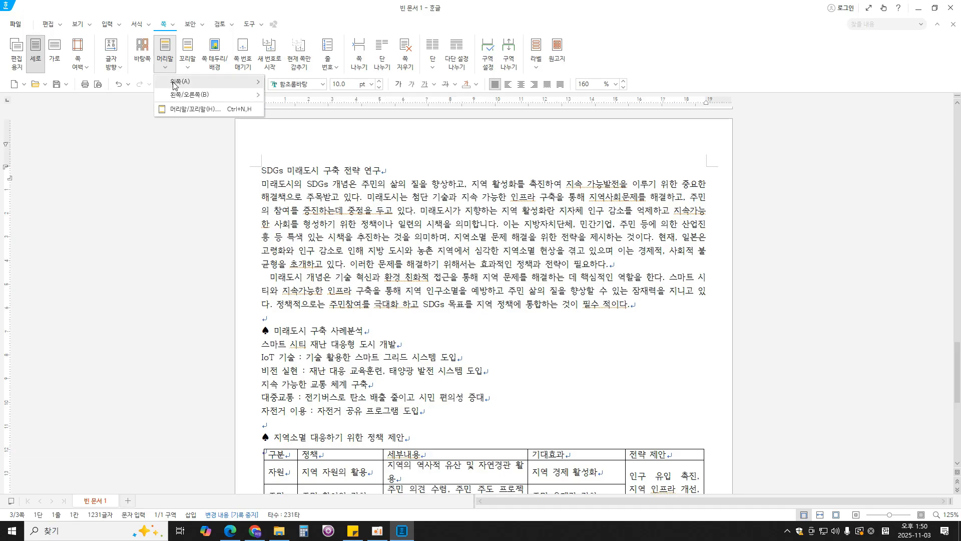
pyautogui.moveTo(175, 85)
pyautogui.click(350, 103)
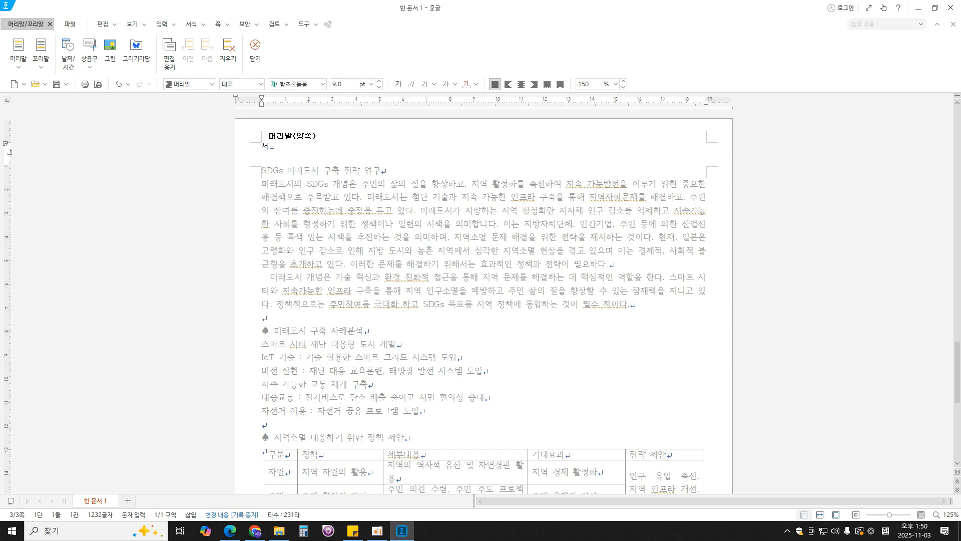
pyautogui.write('사회혁신 전ㄹ')
pyautogui.write('ㅑㄱ')
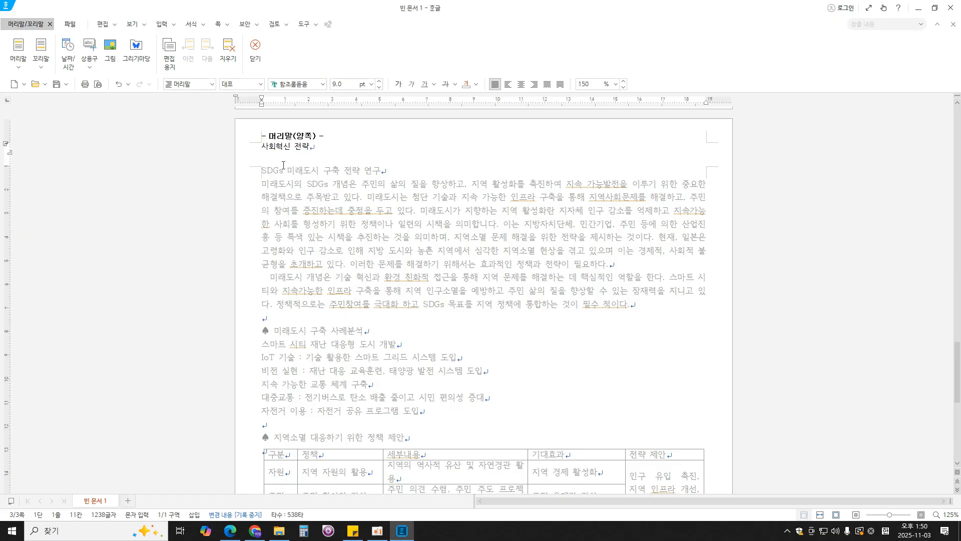
# - Format the header text "사회혁신 전략" in 궁서, 10 pt, right-aligned, and close header editing
pyautogui.hotkey('shift', 'Left')
pyautogui.hotkey('shift', 'Left')
pyautogui.hotkey('shift', 'Left')
pyautogui.hotkey('shift', 'Left')
pyautogui.hotkey('shift', 'Left')
pyautogui.hotkey('shift', 'Left')
pyautogui.hotkey('shift', 'Left')
pyautogui.click(308, 86)
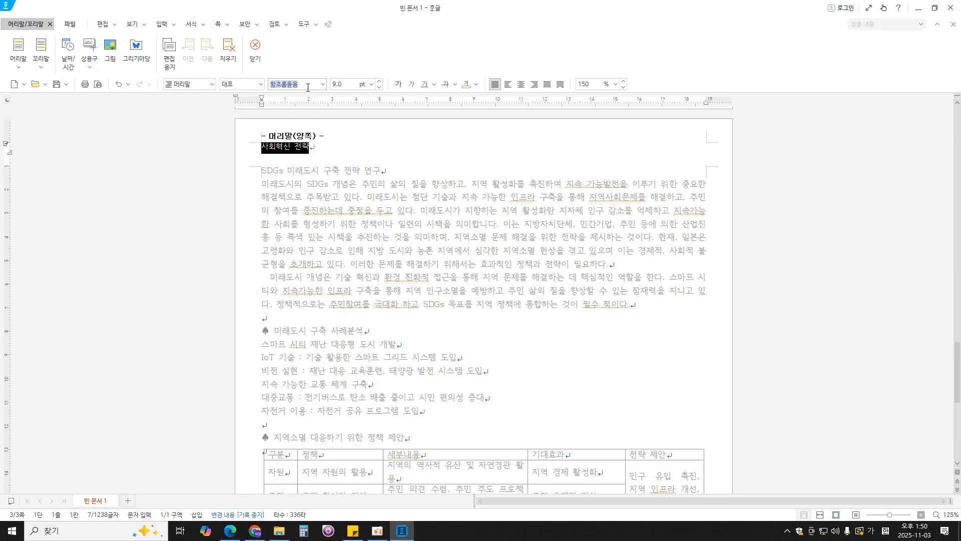
pyautogui.write('궁서')
pyautogui.press('Return')
pyautogui.click(344, 84)
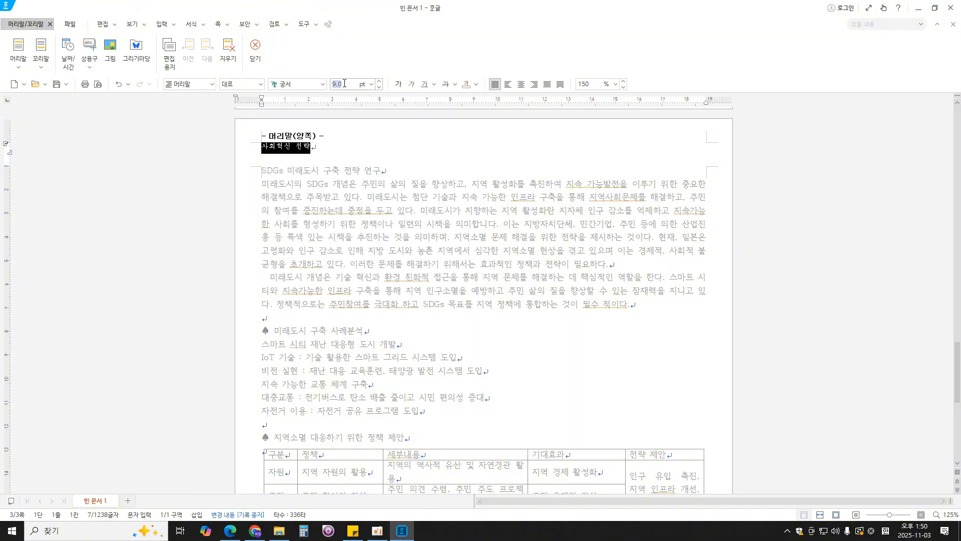
pyautogui.write('10')
pyautogui.press('Return')
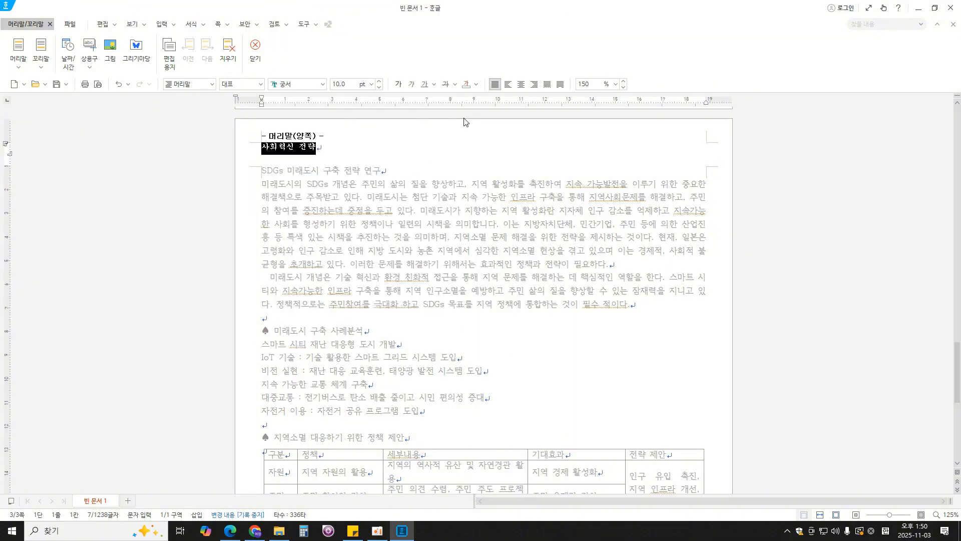
pyautogui.click(534, 84)
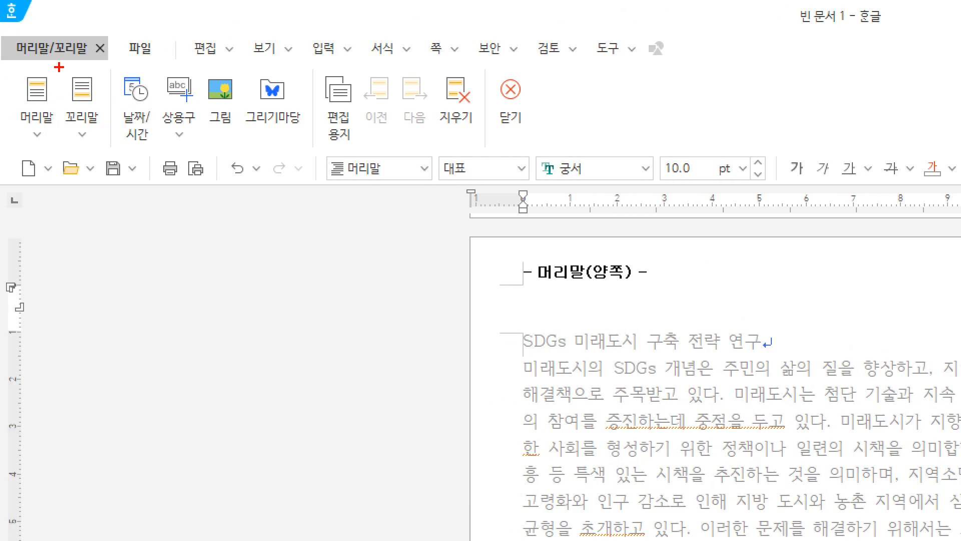
pyautogui.moveTo(1, 56)
pyautogui.mouseDown()
pyautogui.moveTo(78, 56)
pyautogui.moveTo(40, 59)
pyautogui.mouseUp()
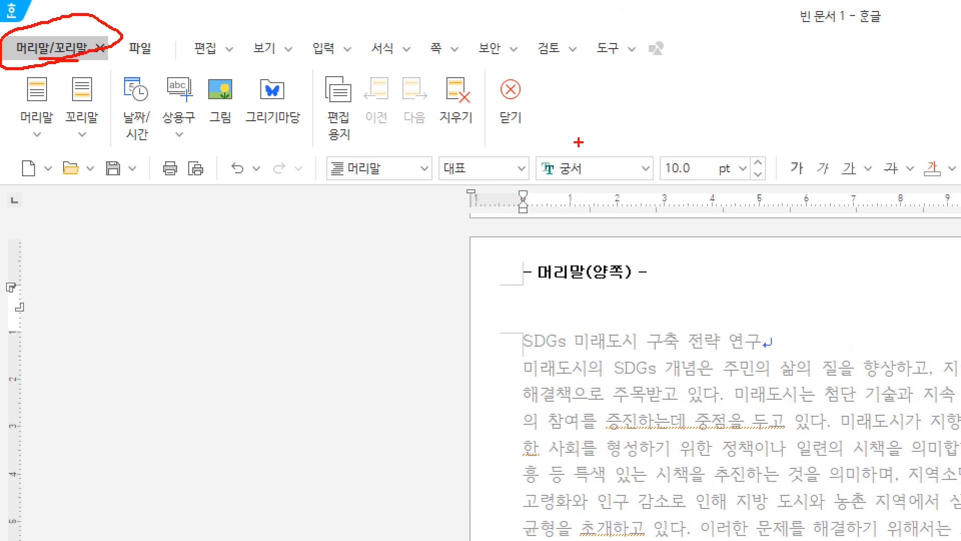
pyautogui.moveTo(555, 140)
pyautogui.mouseDown()
pyautogui.moveTo(476, 83)
pyautogui.moveTo(533, 155)
pyautogui.mouseUp()
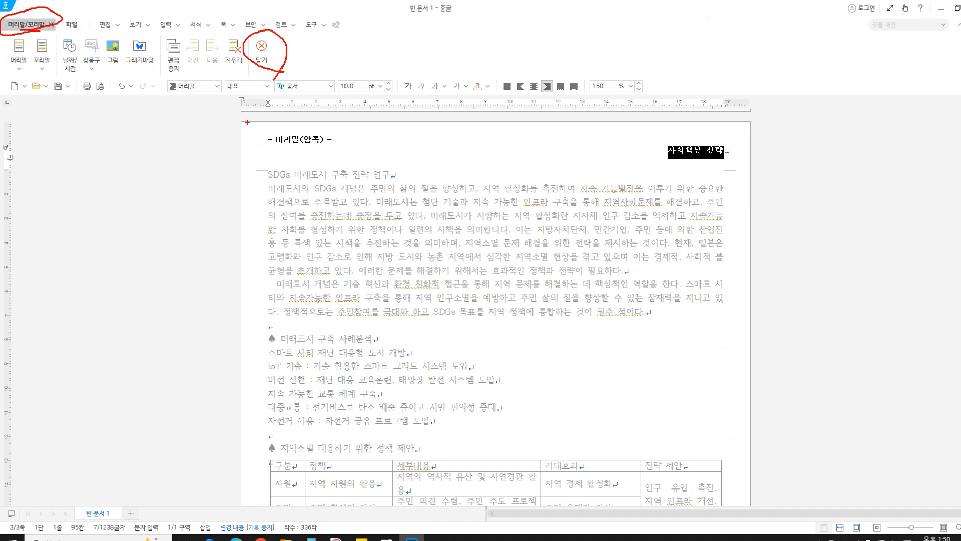
pyautogui.click(511, 95)
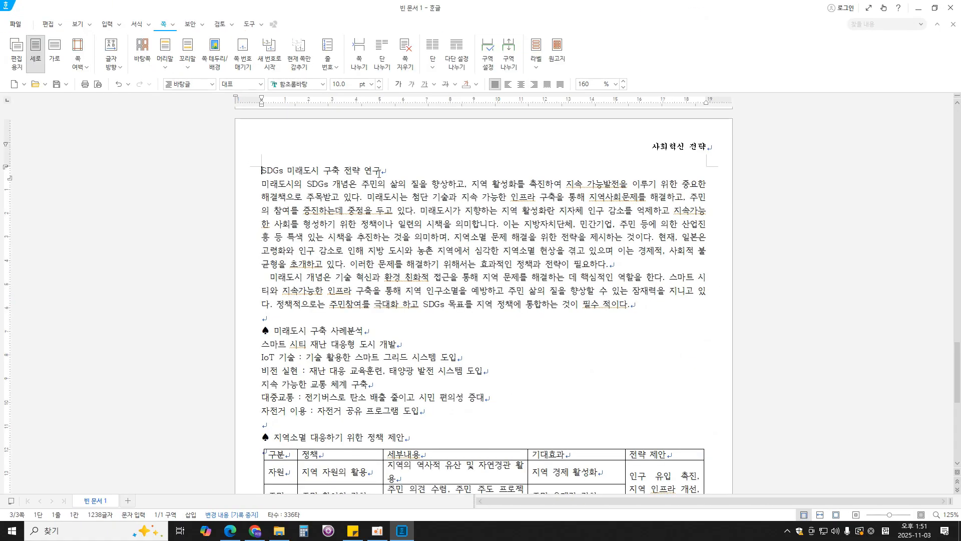
# - Format the title "SDGs 미래도시 구축 전략 연구" as 돋움, 18 pt, bold and centered, following the exam PDF
pyautogui.moveTo(379, 173); pyautogui.dragTo(261, 171)
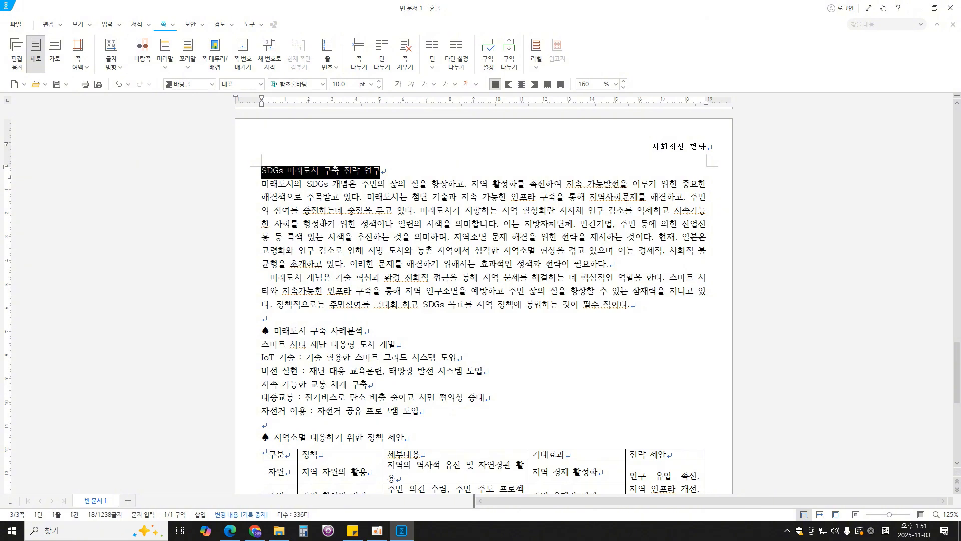
pyautogui.hotkey('alt', 'Tab')
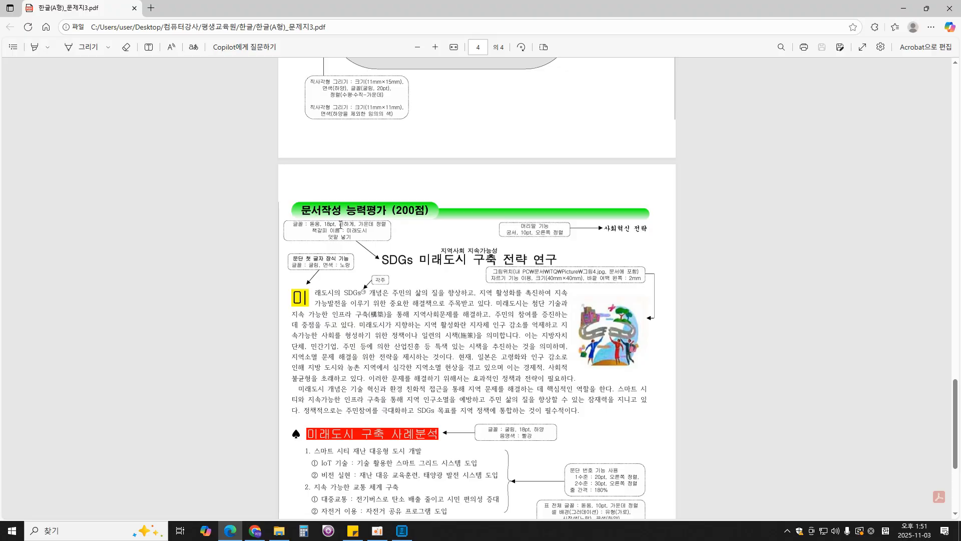
pyautogui.click(401, 530)
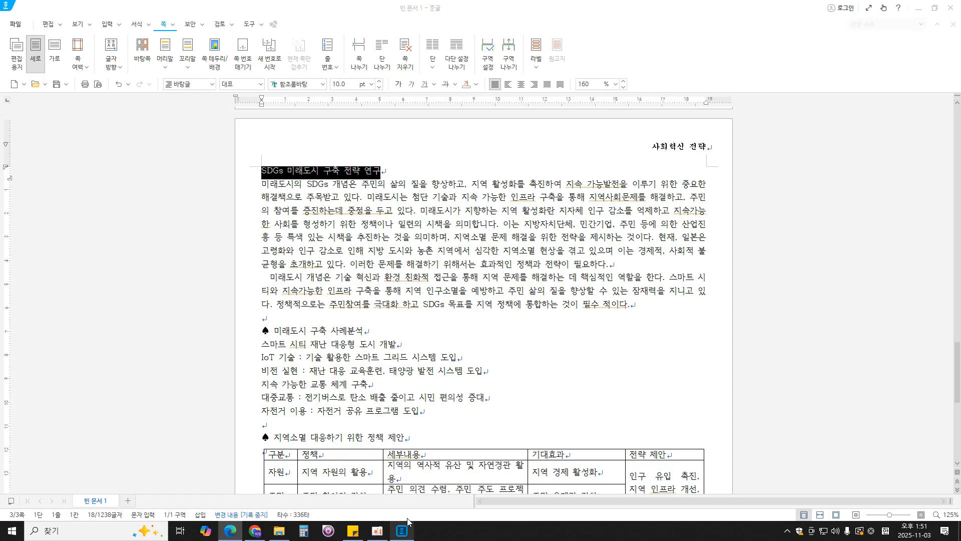
pyautogui.click(311, 84)
pyautogui.write('돋움')
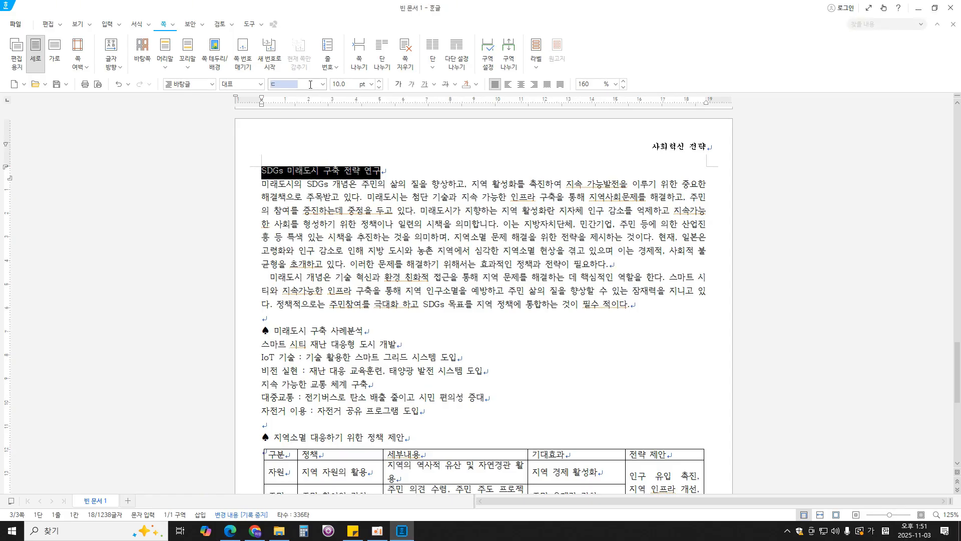
pyautogui.press('Return')
pyautogui.click(347, 84)
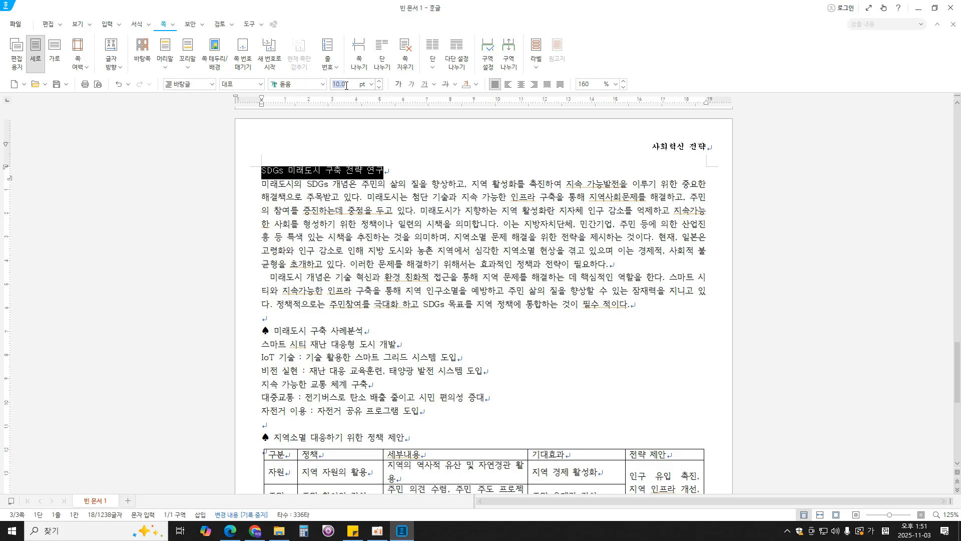
pyautogui.write('18')
pyautogui.press('Return')
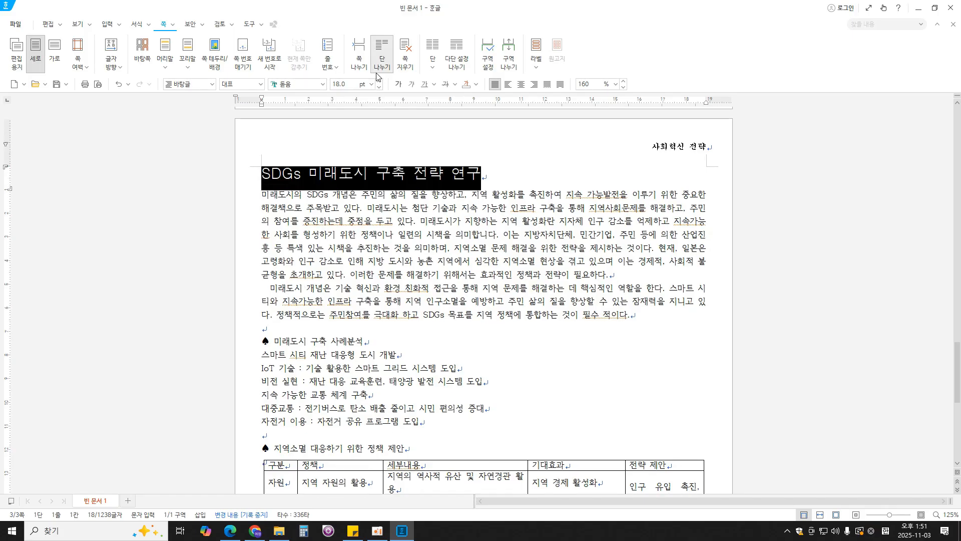
pyautogui.click(399, 85)
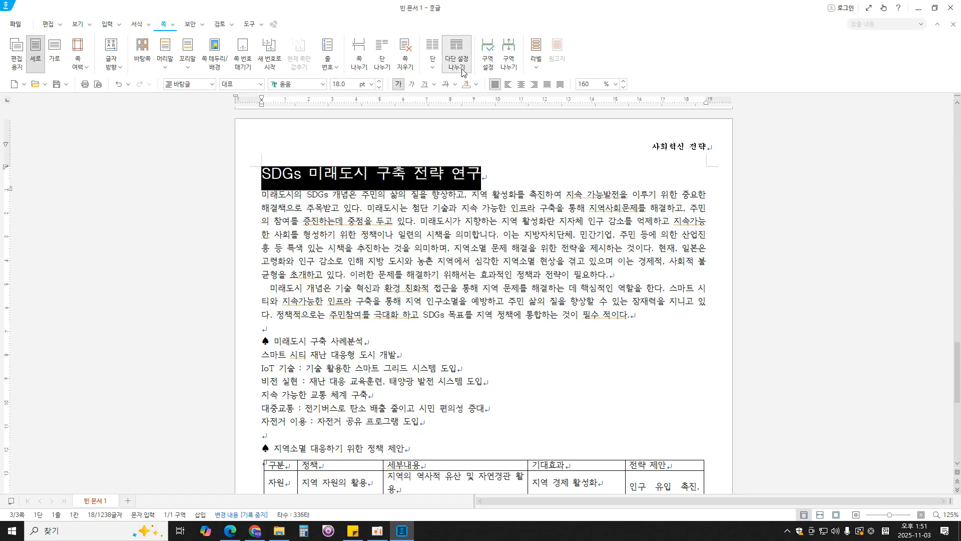
pyautogui.click(521, 84)
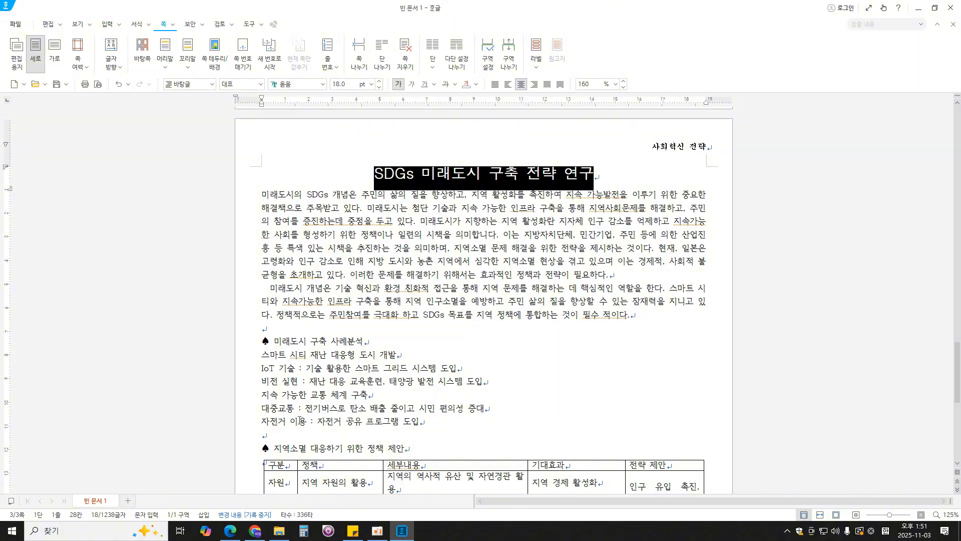
# - Check the title's requirements in the exam PDF in Edge and add the 덧말 "지역사회 지속가능성" above the title in Hangul
pyautogui.click(241, 532)
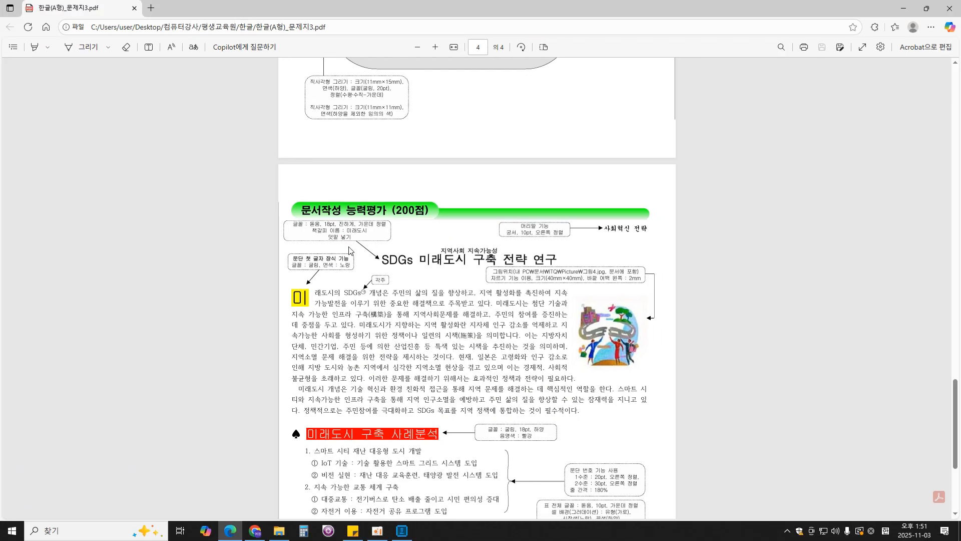
pyautogui.hotkey('alt', 'Tab')
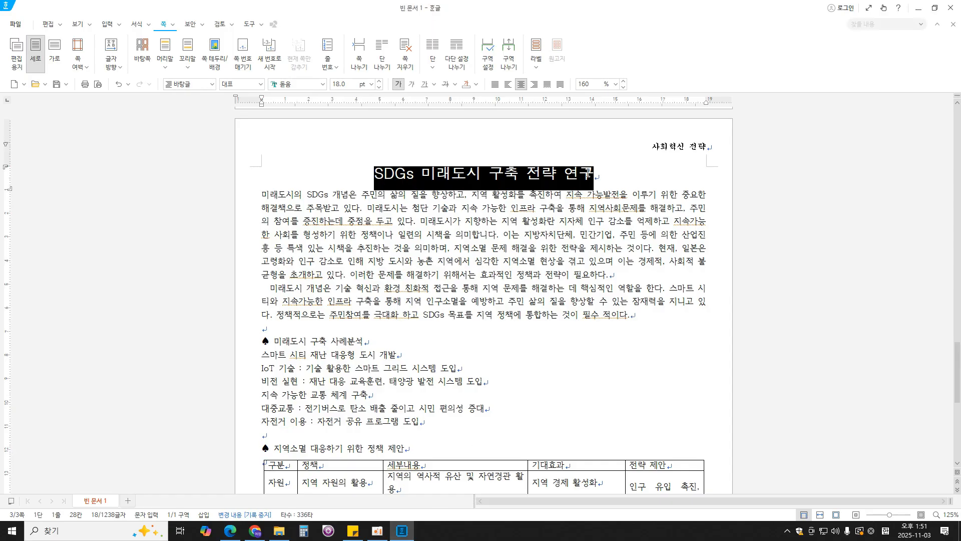
pyautogui.click(107, 24)
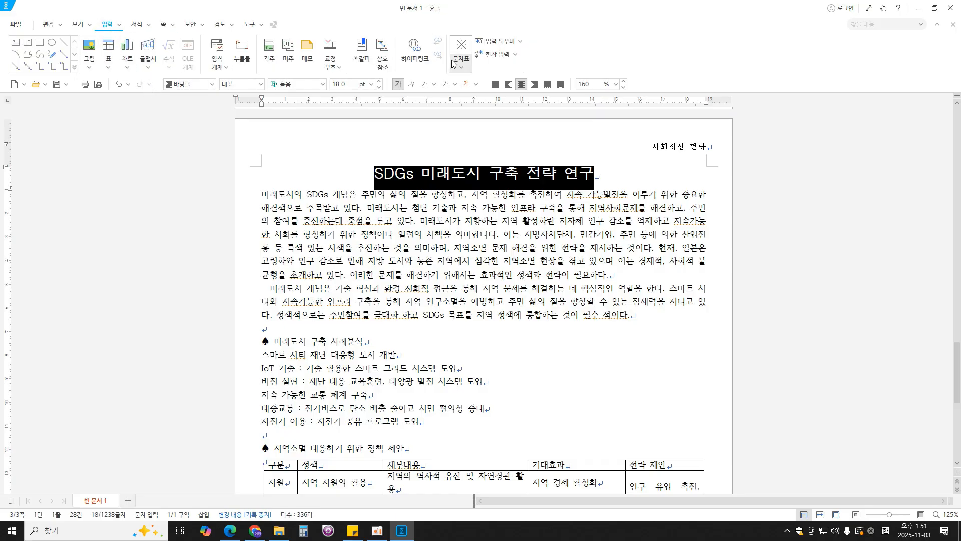
pyautogui.click(119, 25)
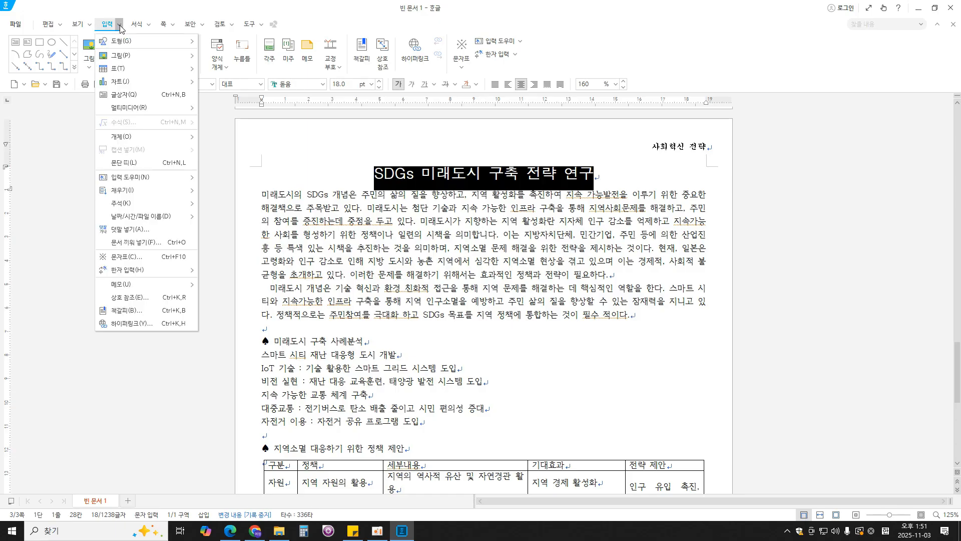
pyautogui.click(138, 234)
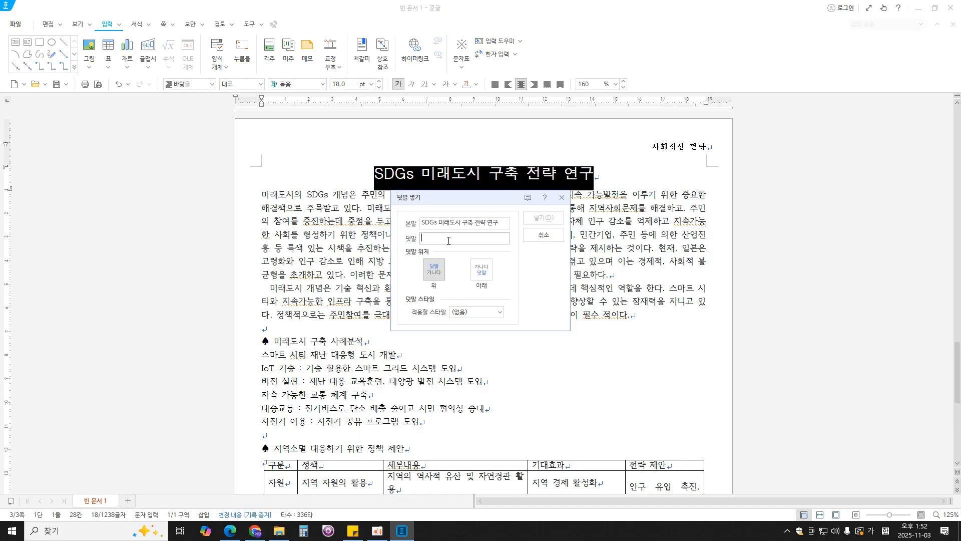
pyautogui.write('지역사회 지속가능성')
pyautogui.click(543, 218)
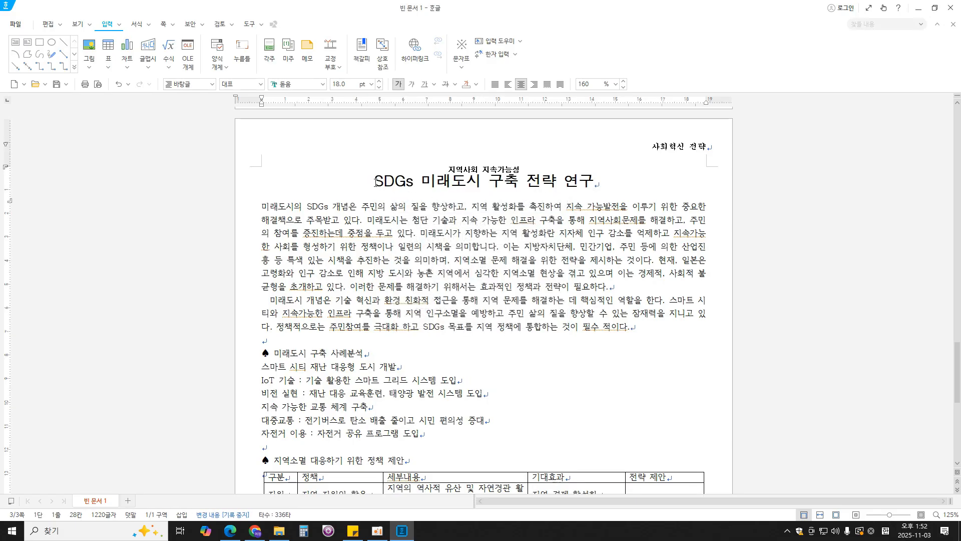
# - Insert a bookmark named "미래도시" at the page-three title
pyautogui.moveTo(374, 184); pyautogui.dragTo(606, 184)
pyautogui.click(362, 50)
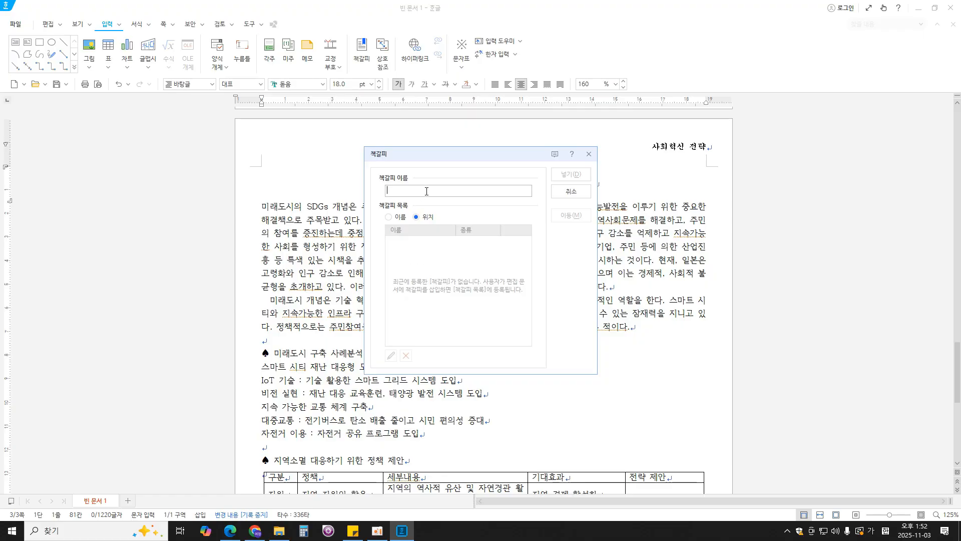
pyautogui.write('미래도시')
pyautogui.click(569, 175)
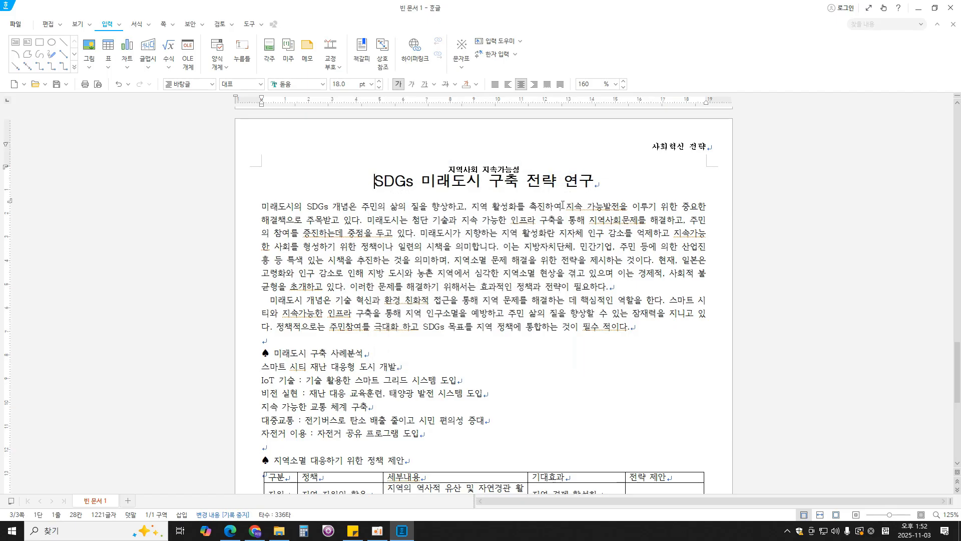
# - Check the logo's hyperlink requirement in the exam PDF in Edge, and link page two's logo picture in Hangul to the 미래도시 bookmark
pyautogui.click(231, 530)
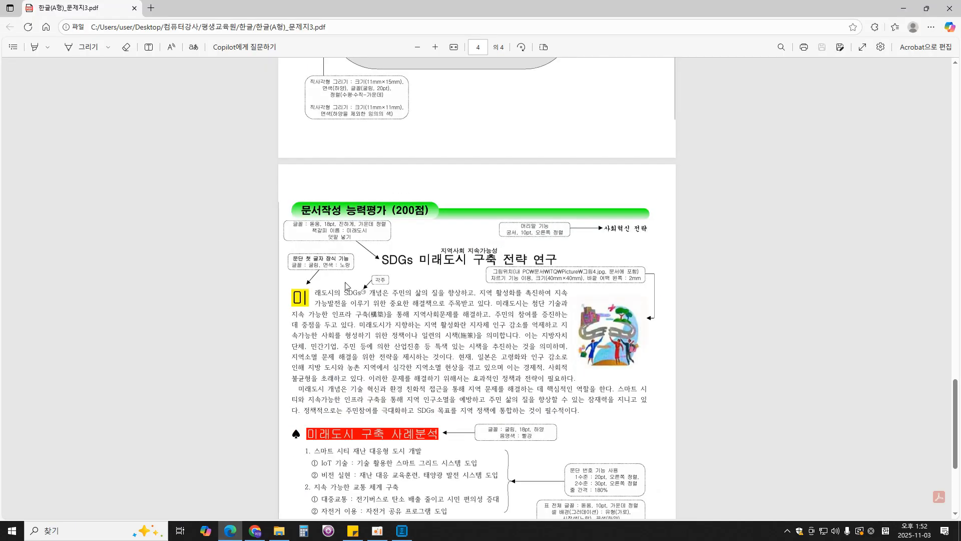
pyautogui.scroll(6, 432, 297)
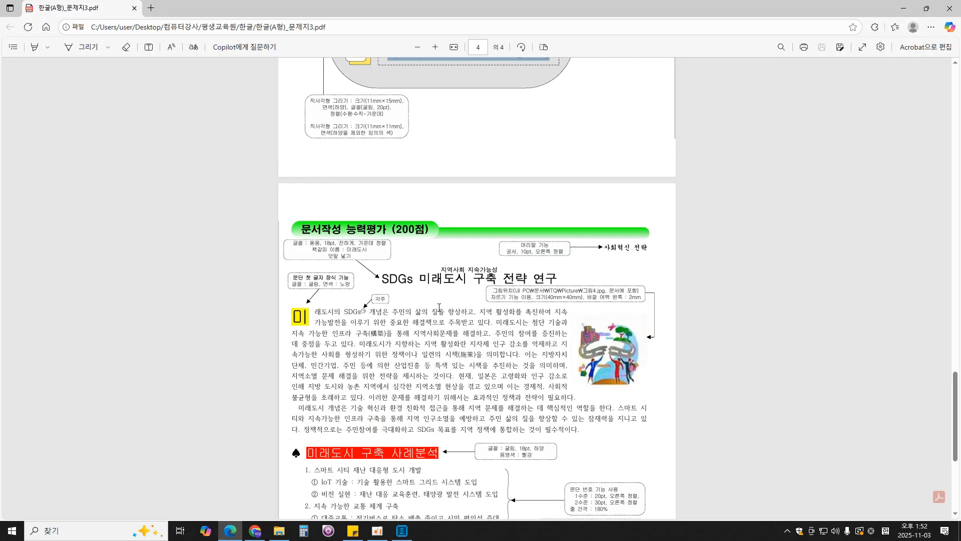
pyautogui.click(581, 193)
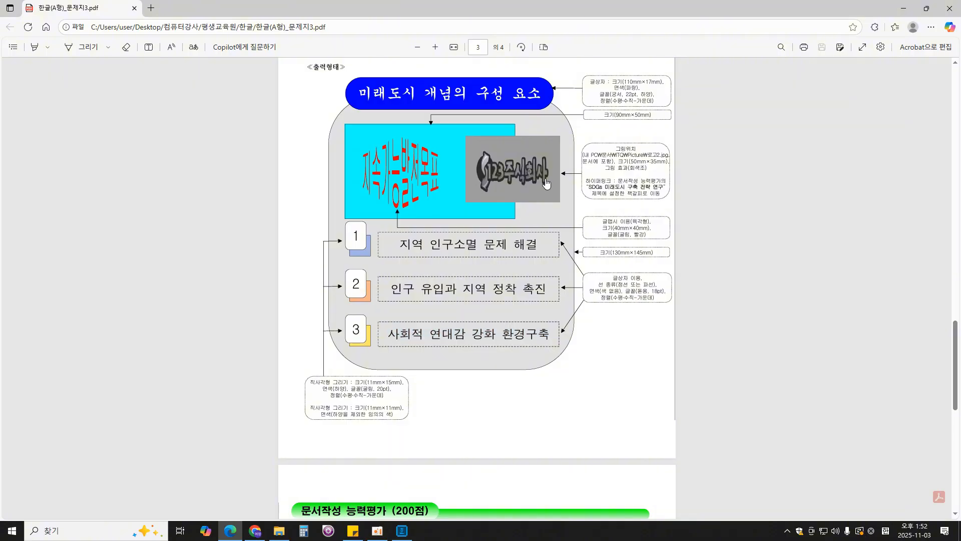
pyautogui.moveTo(590, 178); pyautogui.dragTo(661, 197)
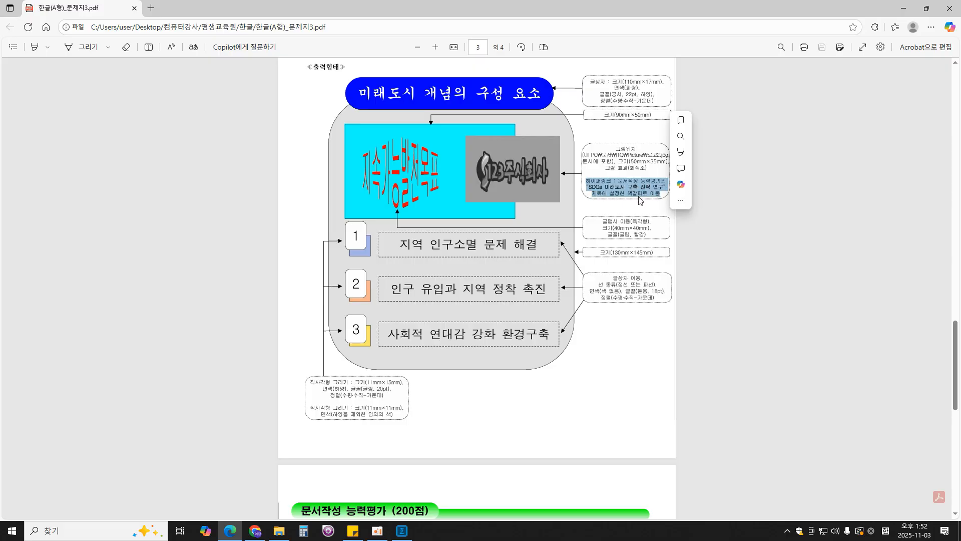
pyautogui.click(402, 531)
pyautogui.scroll(15, 556, 327)
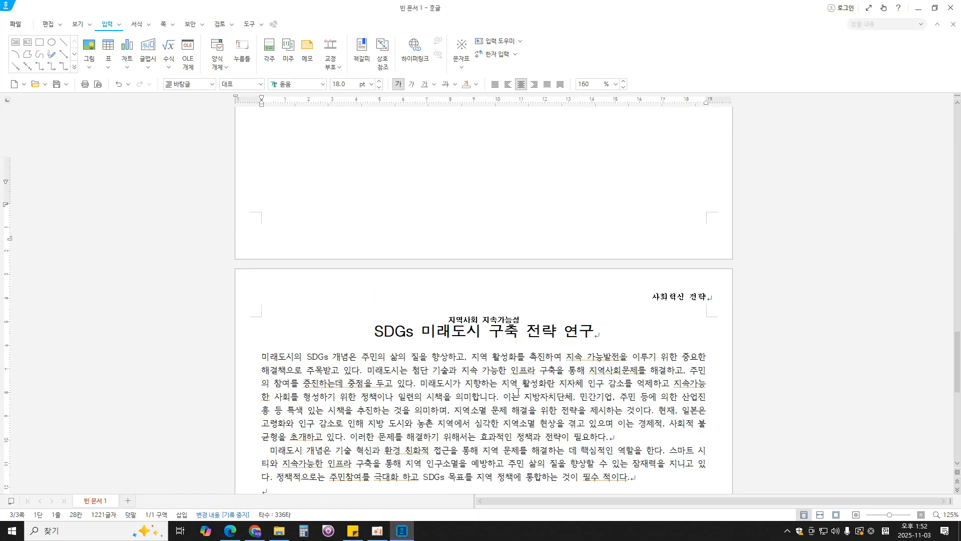
pyautogui.click(541, 275)
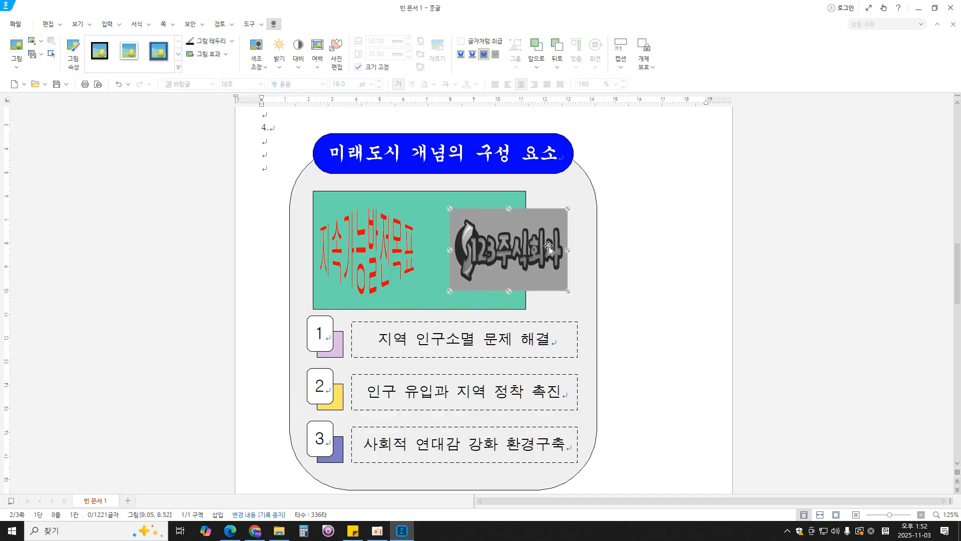
pyautogui.click(108, 25)
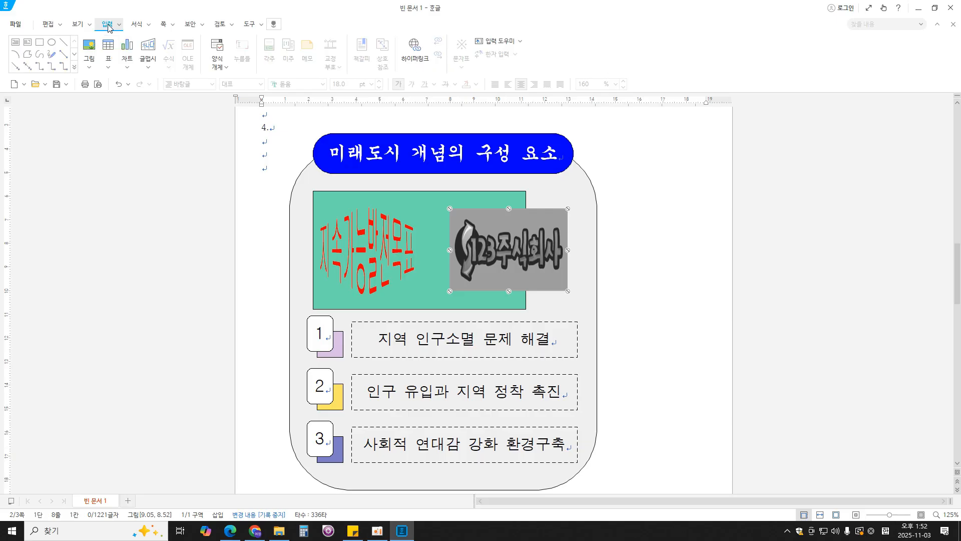
pyautogui.click(423, 62)
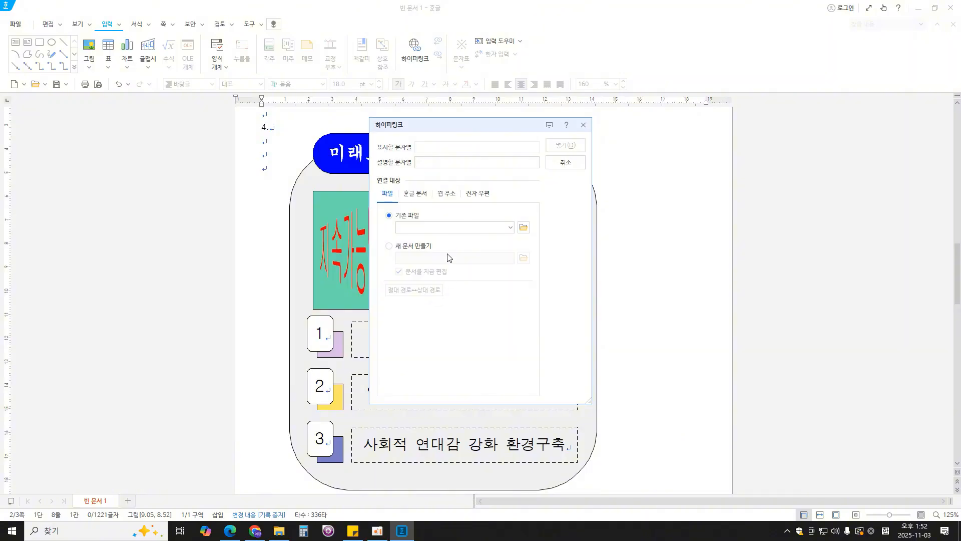
pyautogui.click(417, 194)
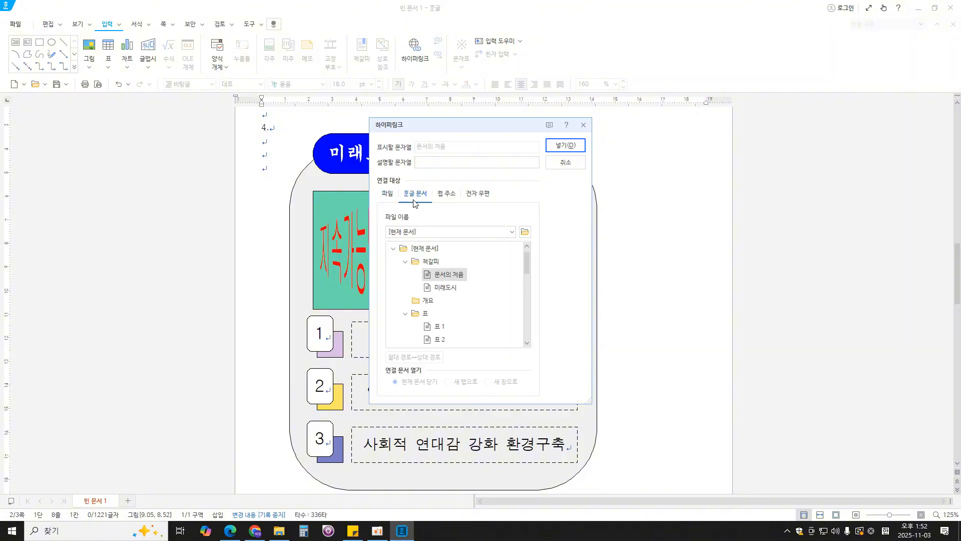
pyautogui.click(433, 289)
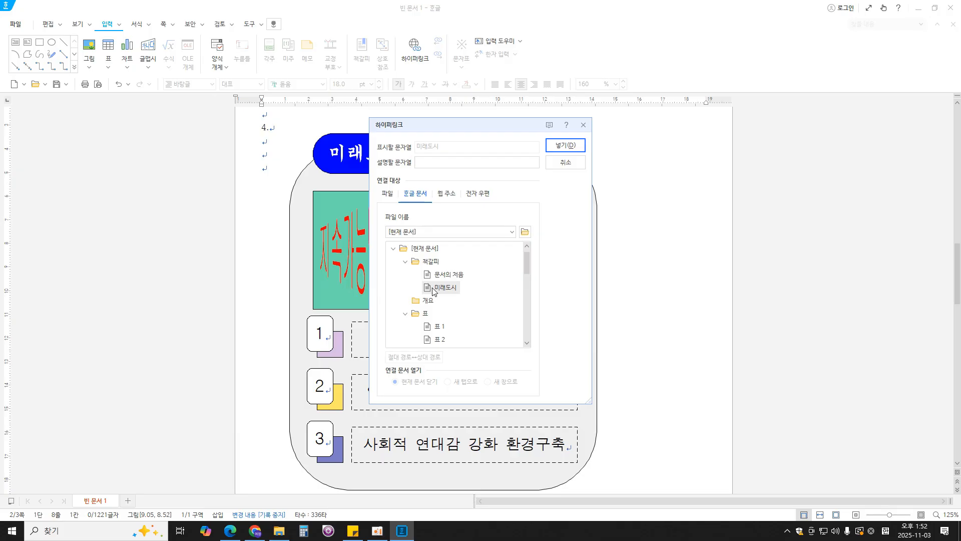
pyautogui.click(566, 146)
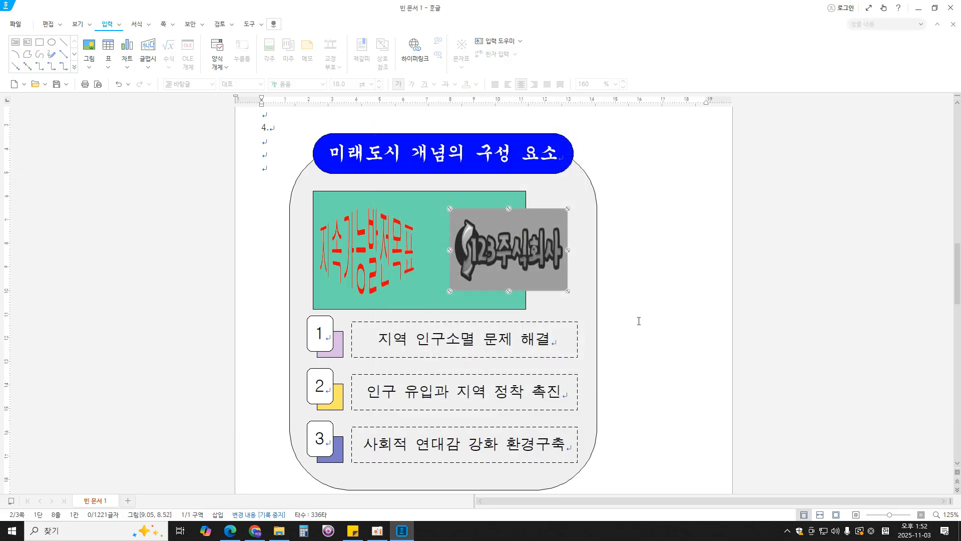
# - Open the hyperlink of page two's logo picture to test where it leads
pyautogui.rightClick(534, 245)
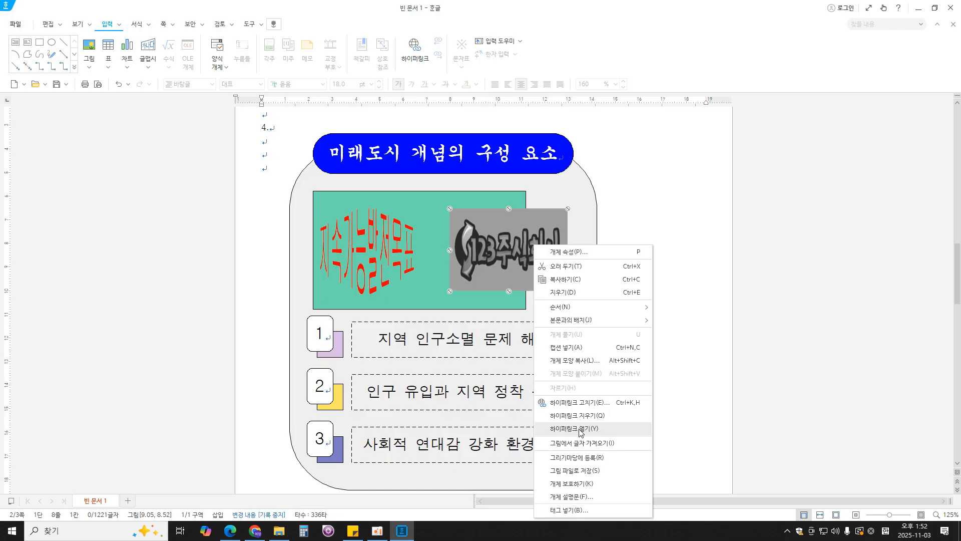
pyautogui.click(580, 429)
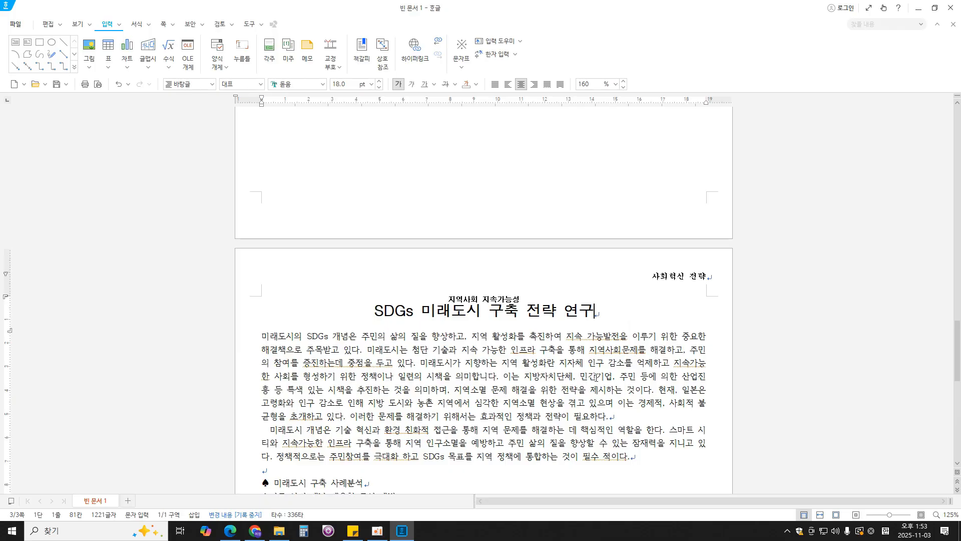
# - Place the cursor at the start of page three's first body paragraph and check the first-letter decoration requirements in the exam PDF in Edge
pyautogui.scroll(-3, 595, 376)
pyautogui.click(263, 263)
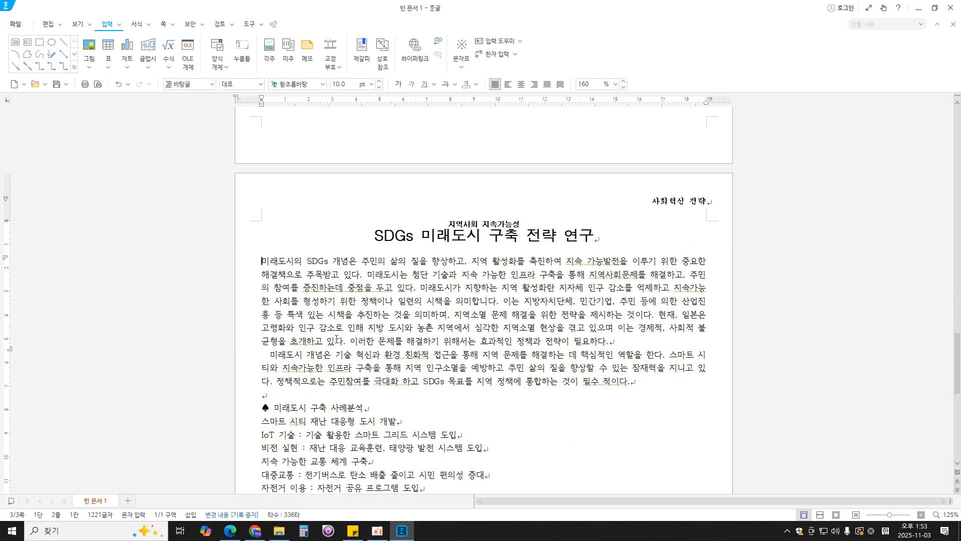
pyautogui.click(230, 530)
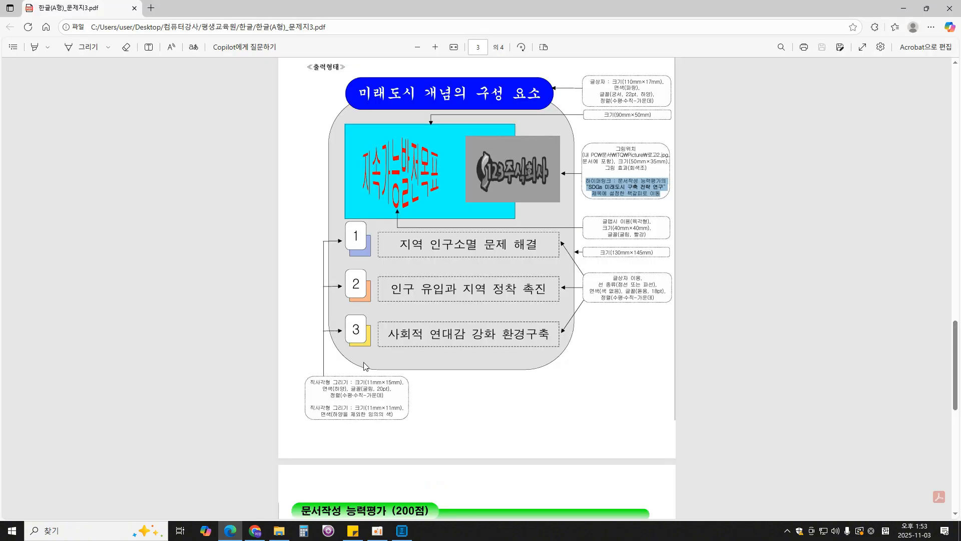
pyautogui.scroll(-6, 363, 362)
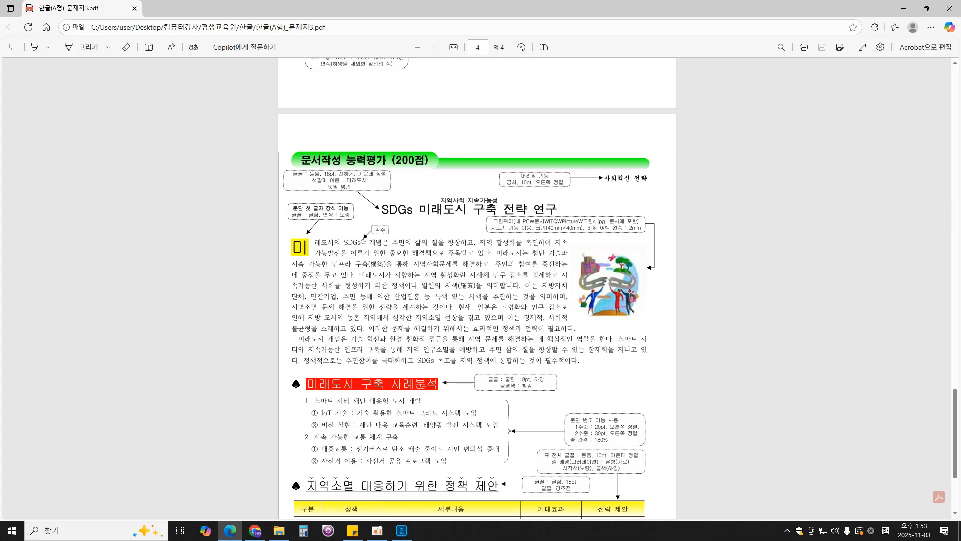
pyautogui.click(412, 532)
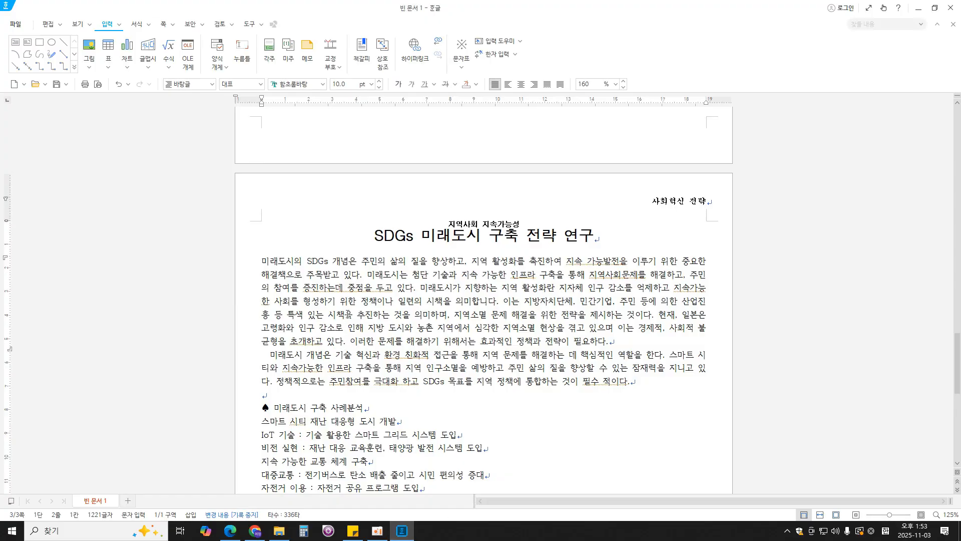
# - In Hangul, apply a two-line 문단 첫 글자 장식 to the first body paragraph with 굴림 font and yellow fill, following the exam PDF
pyautogui.click(142, 25)
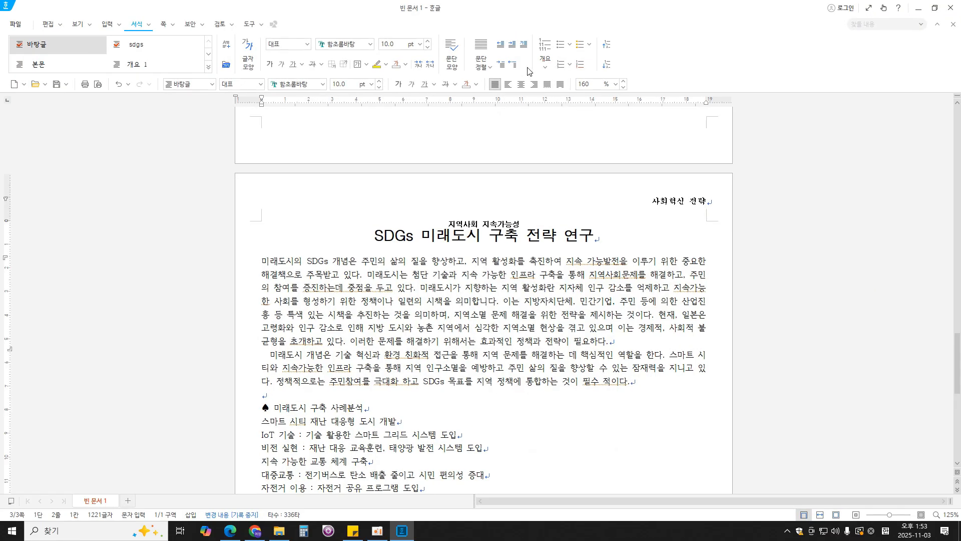
pyautogui.click(524, 45)
pyautogui.click(422, 215)
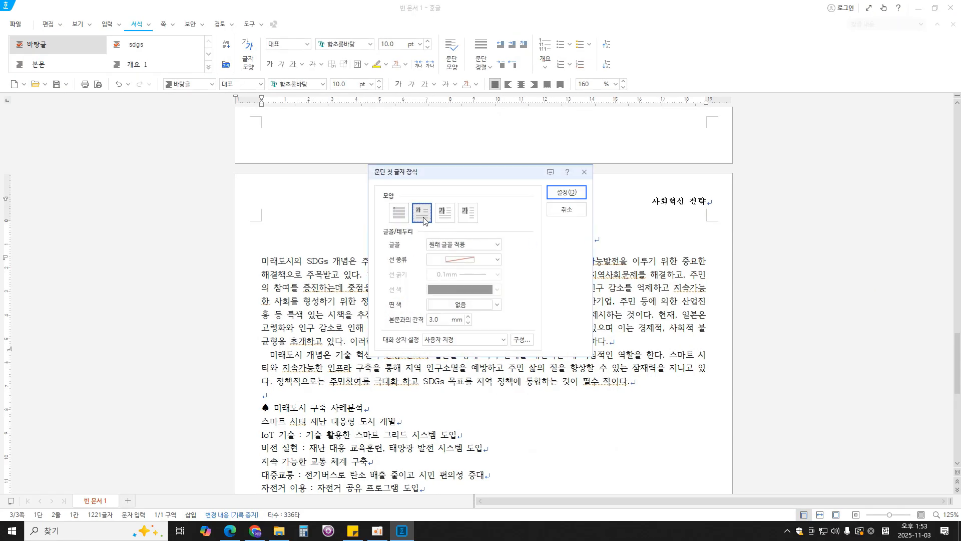
pyautogui.click(457, 245)
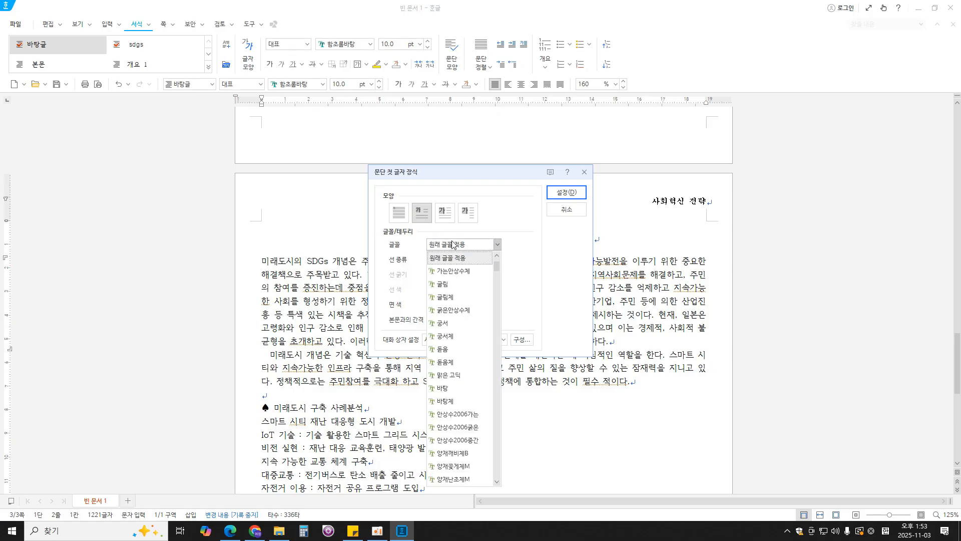
pyautogui.click(230, 531)
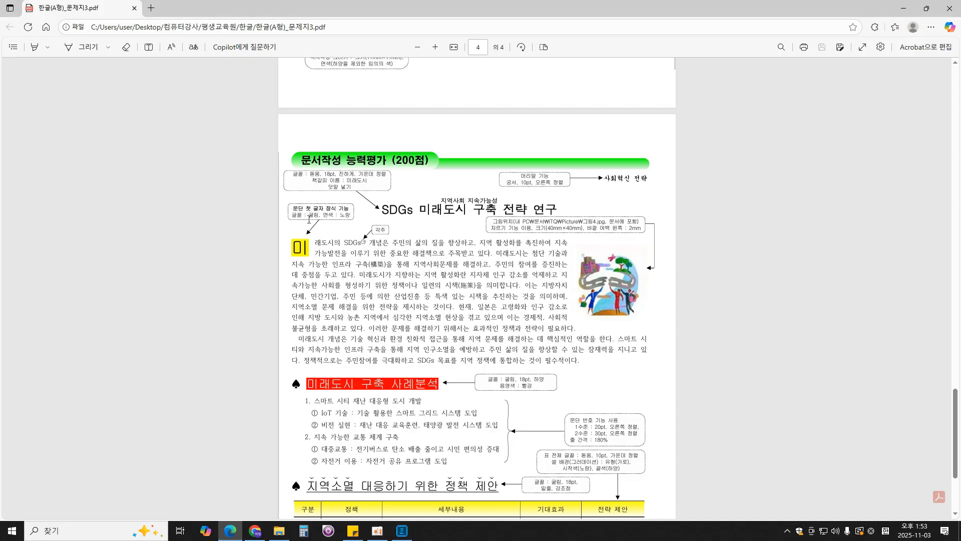
pyautogui.click(402, 530)
pyautogui.click(466, 244)
pyautogui.click(443, 284)
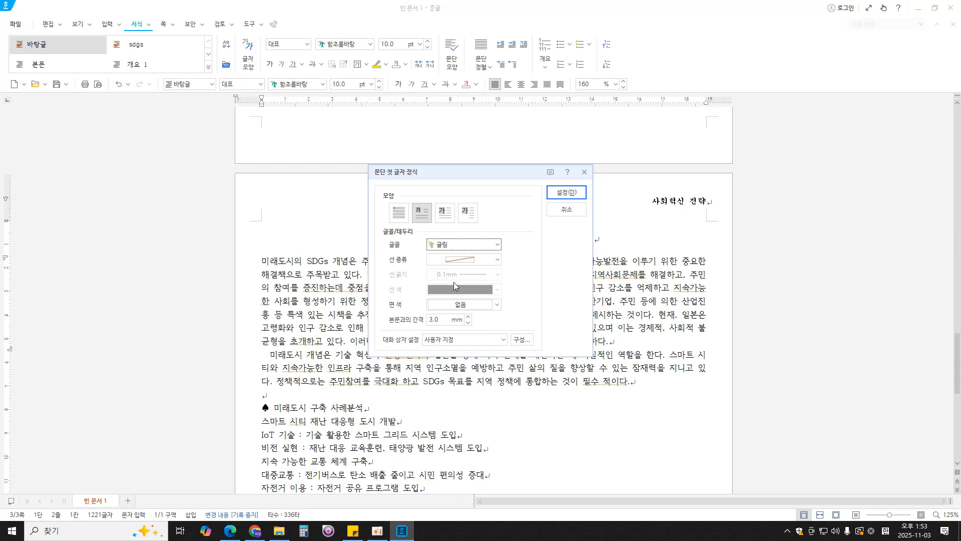
pyautogui.click(481, 305)
pyautogui.click(464, 402)
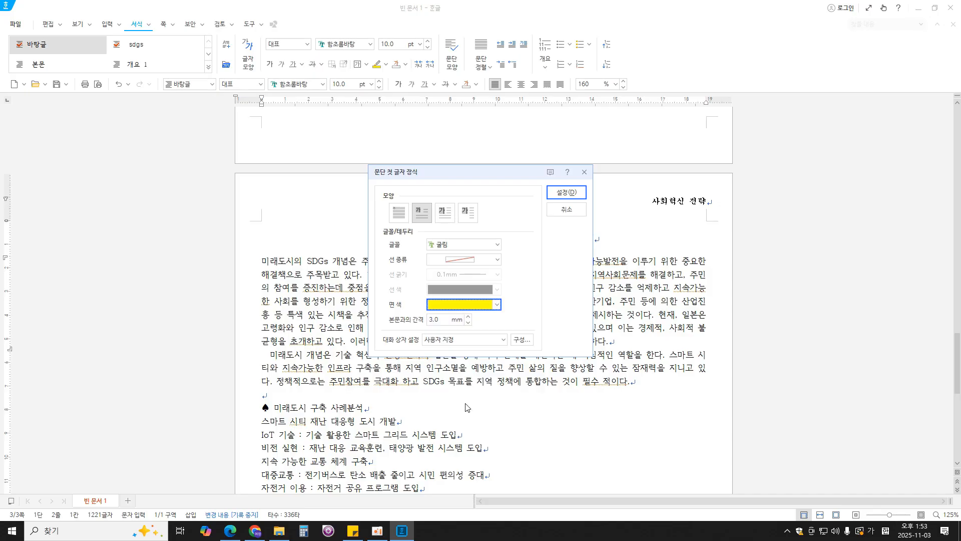
pyautogui.click(568, 193)
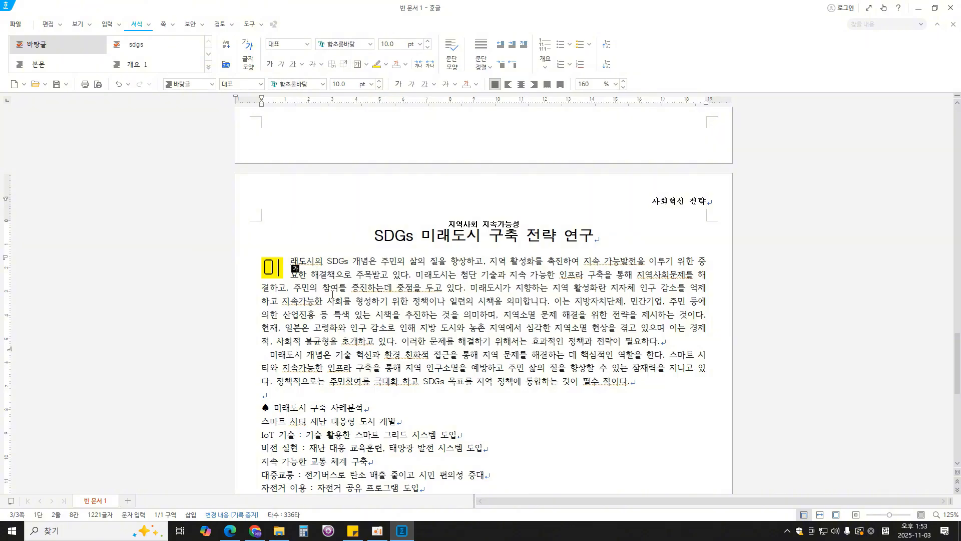
# - Check the footnote requirement in the exam PDF in Edge, and insert a footnote after "SDGs" in Hangul with the ㉠, ㉡, ㉢ number format
pyautogui.click(348, 266)
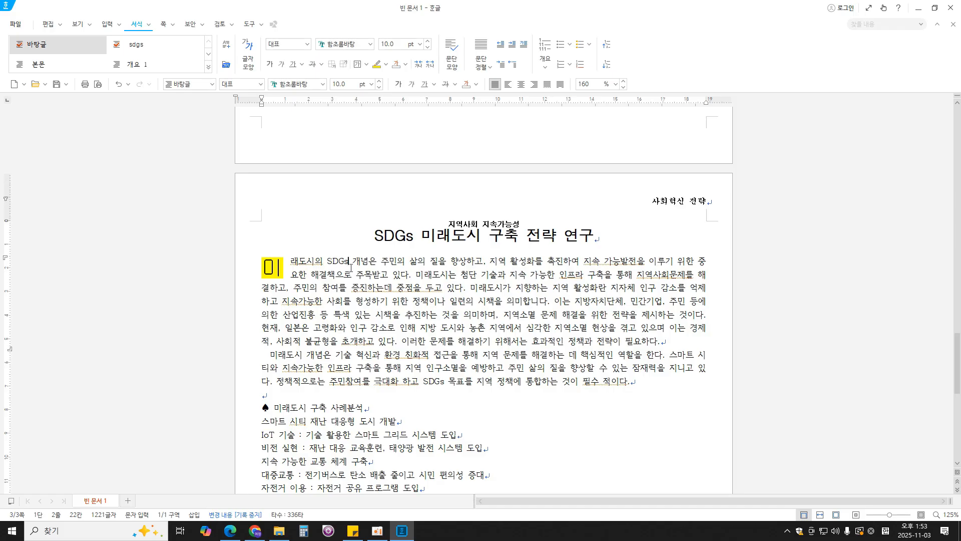
pyautogui.hotkey('alt', 'Tab')
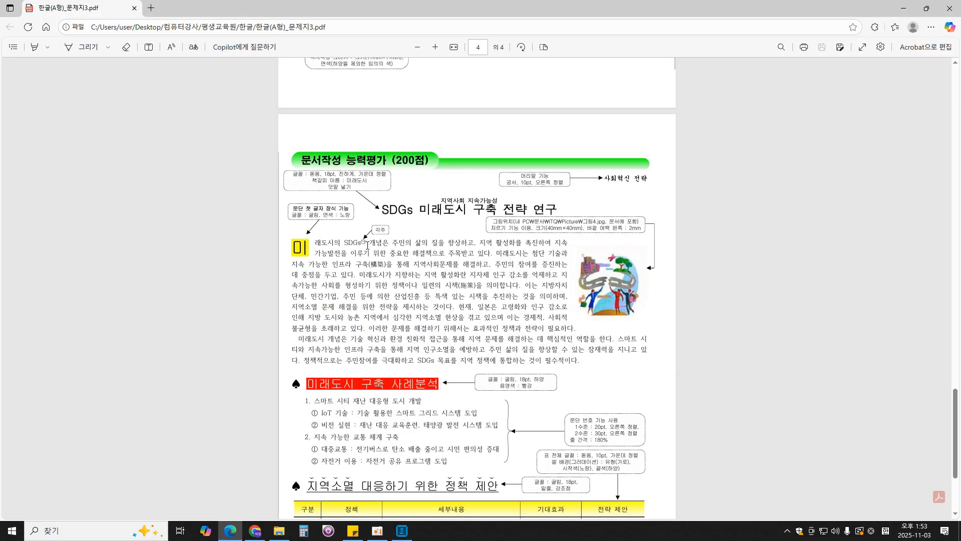
pyautogui.scroll(-5, 368, 250)
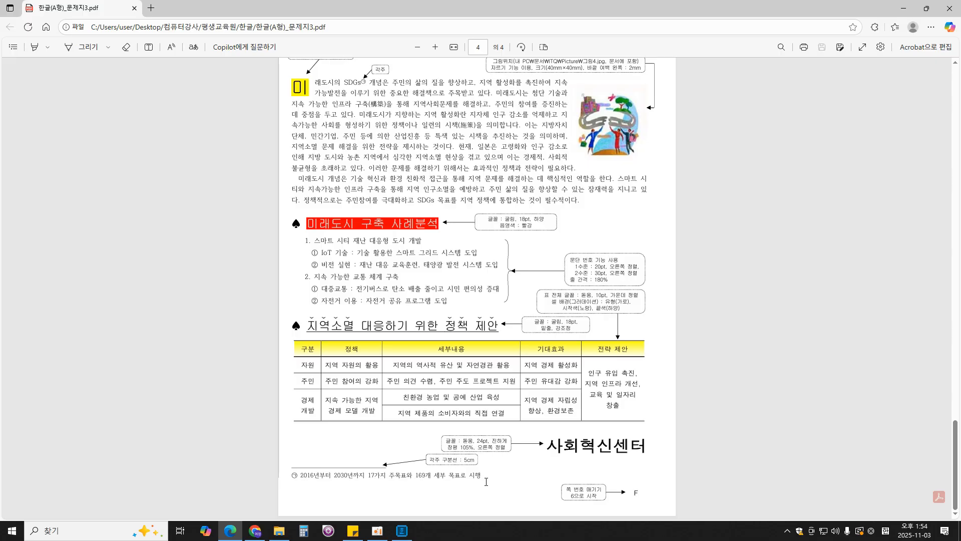
pyautogui.click(402, 530)
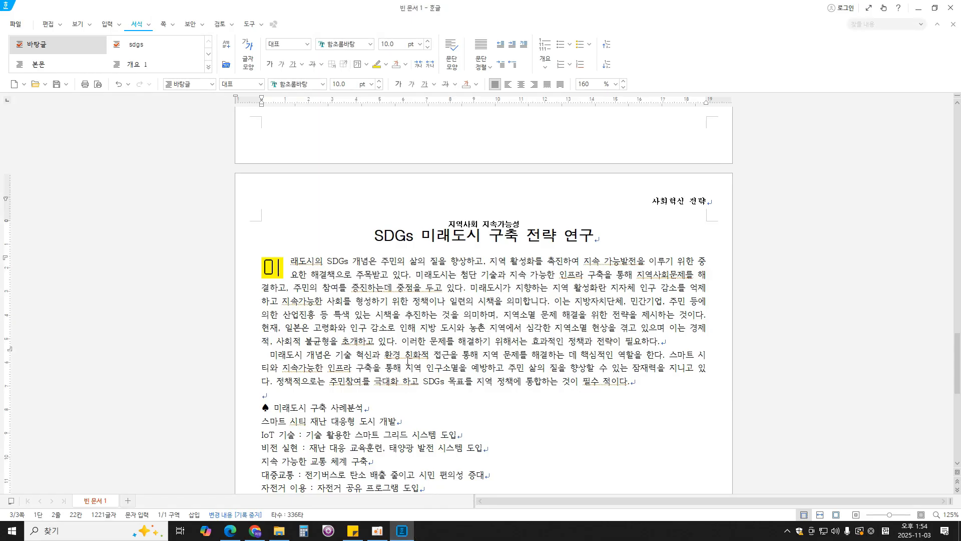
pyautogui.click(107, 24)
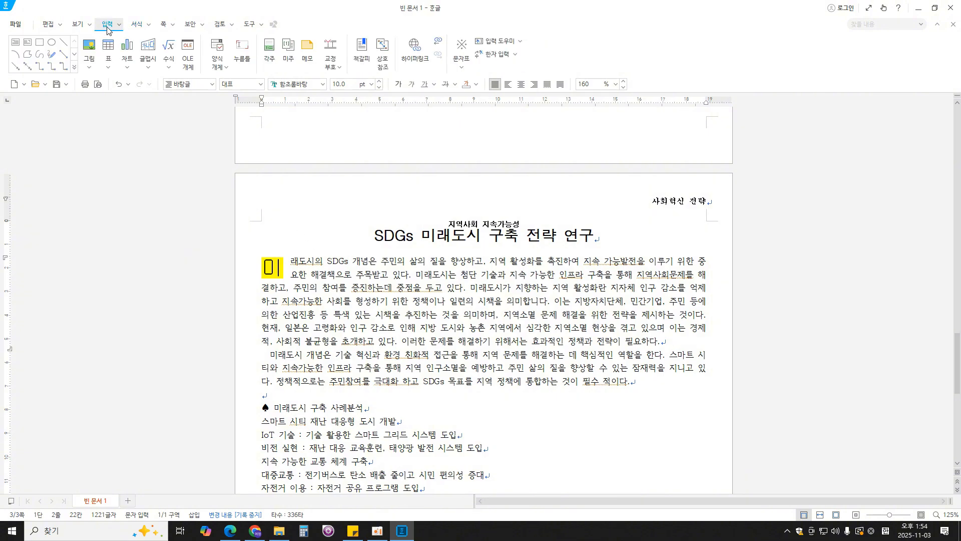
pyautogui.click(269, 50)
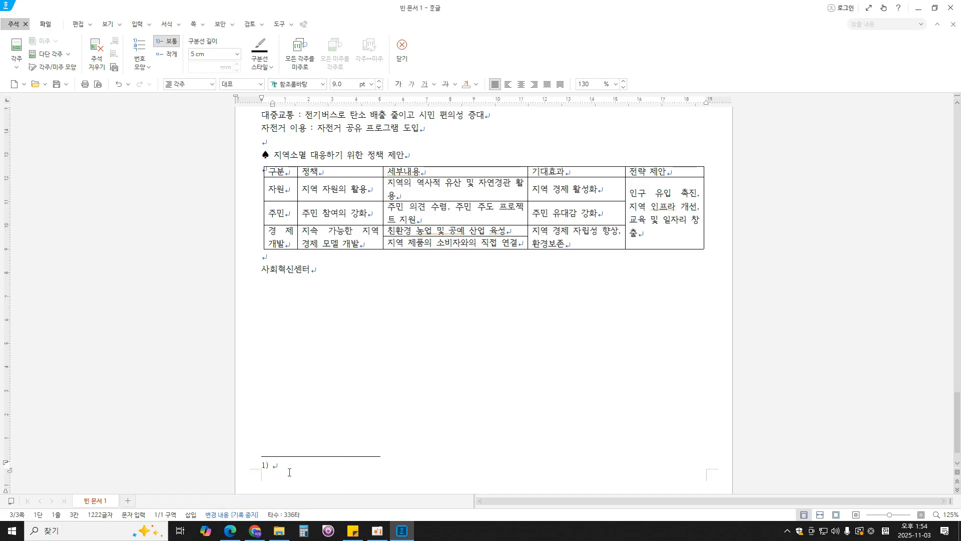
pyautogui.click(146, 68)
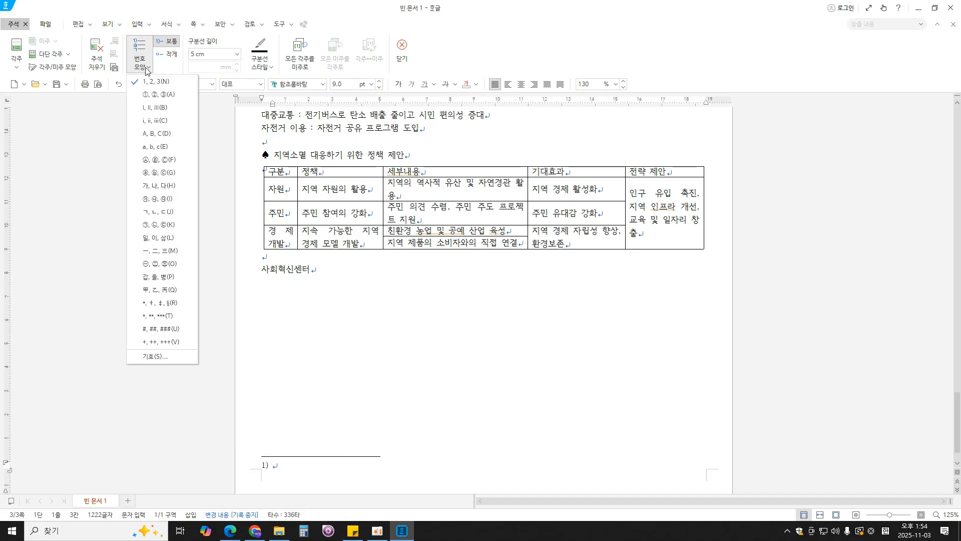
pyautogui.click(157, 224)
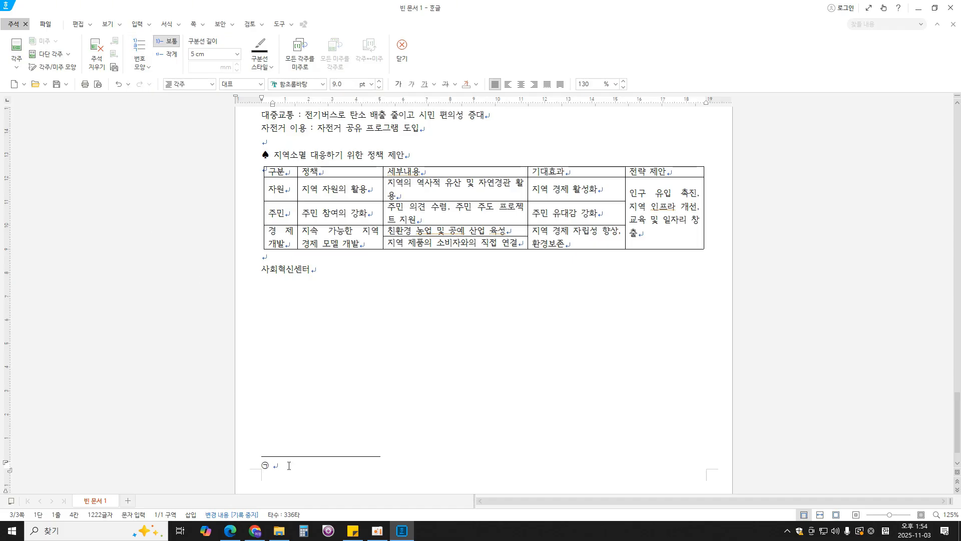
# - Enter the footnote text "2016년부터 2030년까지 17가지 주목표와 169개 세부 목표로 시행" and return to the body text
pyautogui.write('2016년부터 2030')
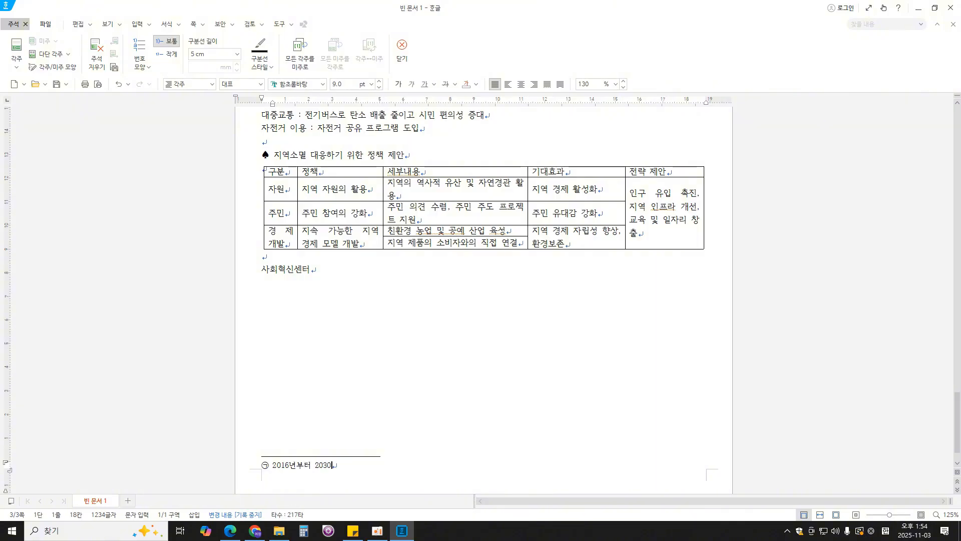
pyautogui.write('년까지 17가지 종목표와 169개 ')
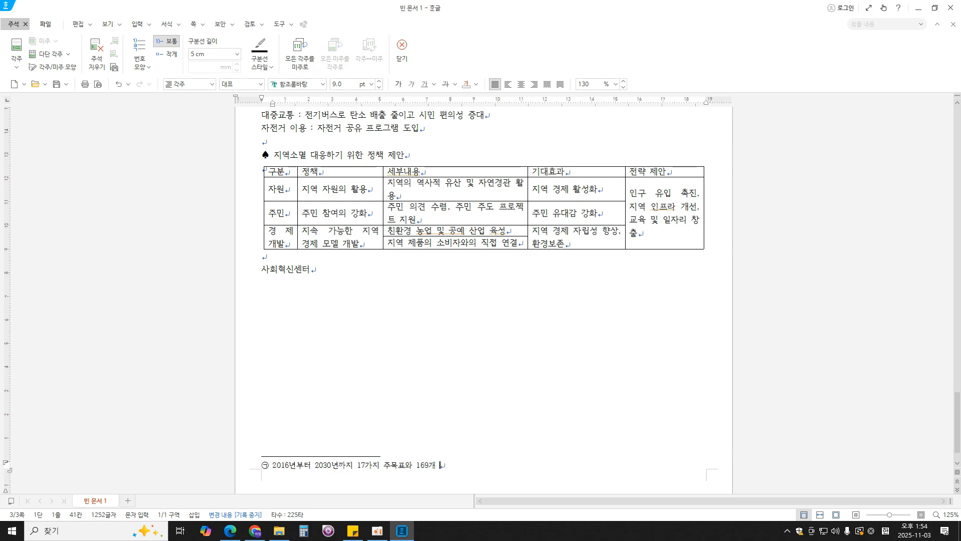
pyautogui.write('세부 목표로 시해')
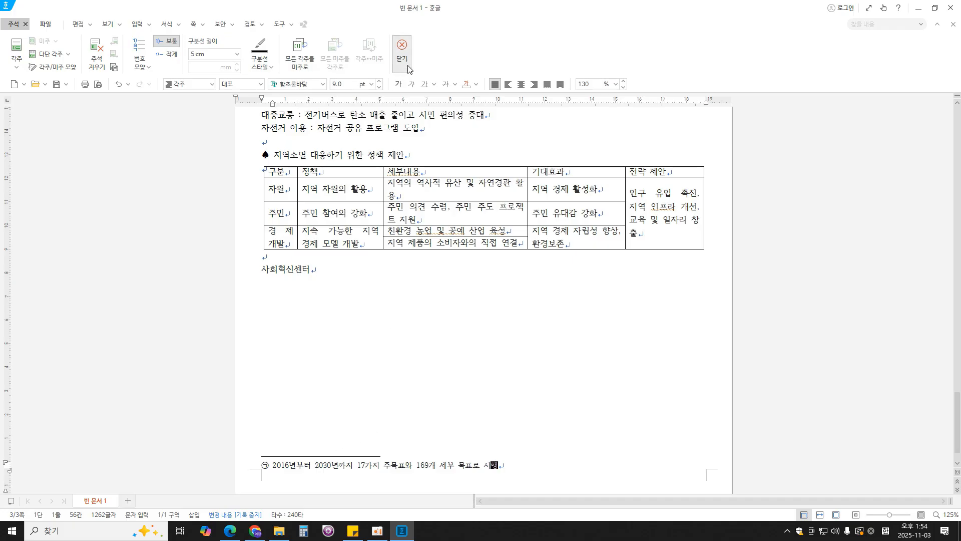
pyautogui.click(402, 50)
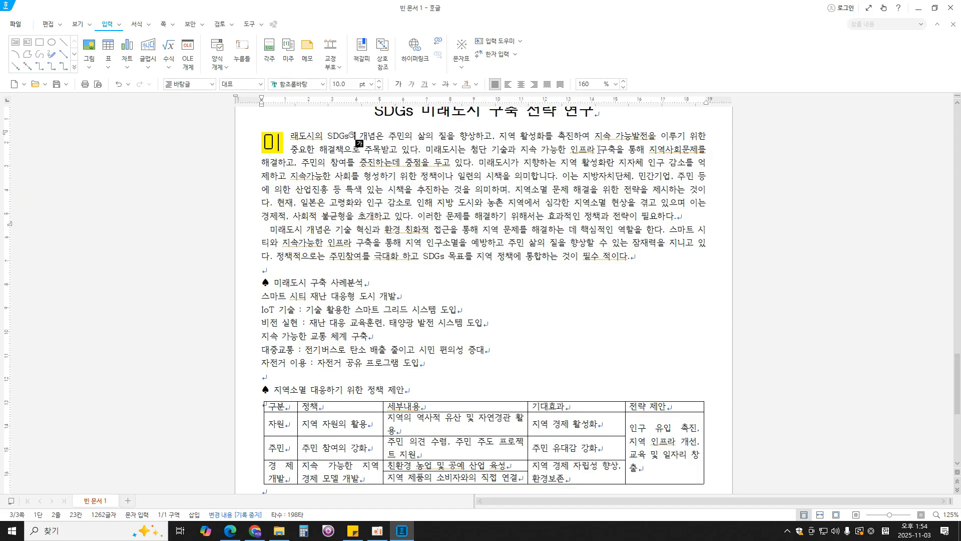
# - Check the Hanja for 구축 in the exam PDF in Edge, and convert the first paragraph's 구축 to 구축(構築) in Hangul using the 한글(漢字) format
pyautogui.moveTo(599, 150); pyautogui.dragTo(617, 153)
pyautogui.press('F12')
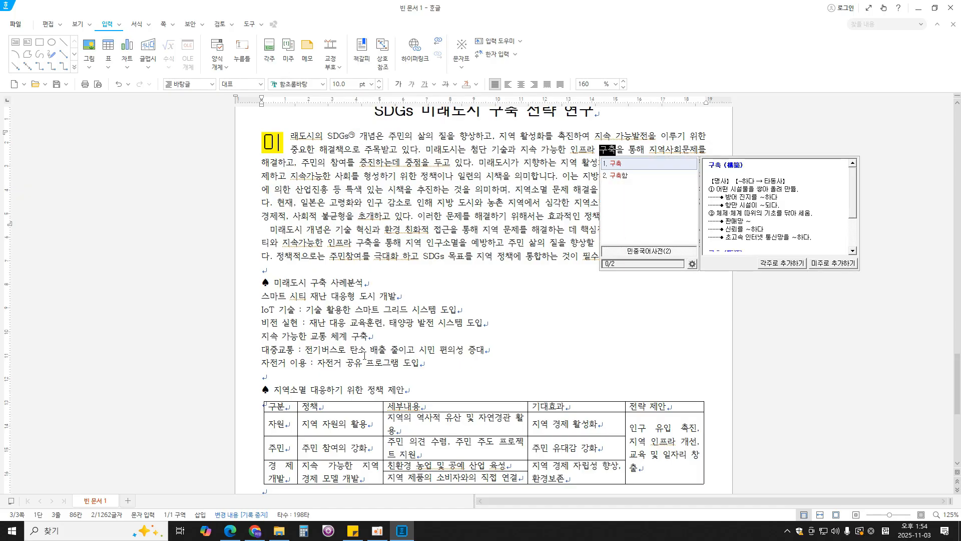
pyautogui.hotkey('alt', 'Tab')
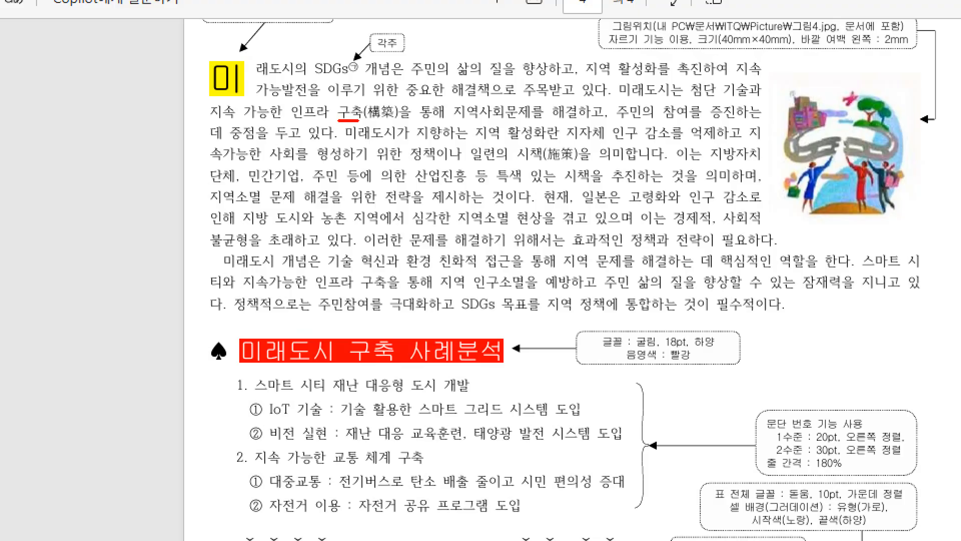
pyautogui.moveTo(370, 100)
pyautogui.mouseDown()
pyautogui.moveTo(367, 122)
pyautogui.moveTo(397, 123)
pyautogui.mouseUp()
pyautogui.press('Escape')
pyautogui.click(410, 534)
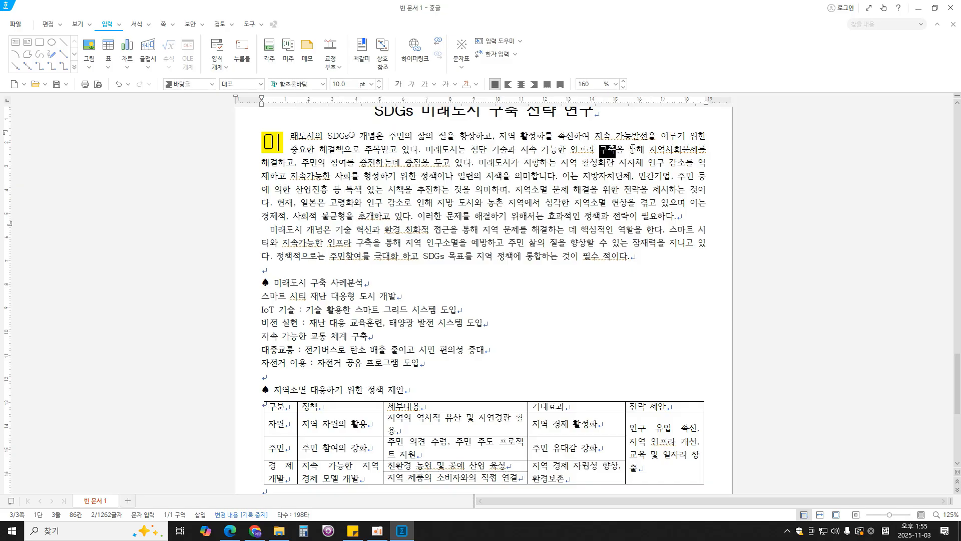
pyautogui.press('F9')
pyautogui.moveTo(525, 106); pyautogui.dragTo(686, 80)
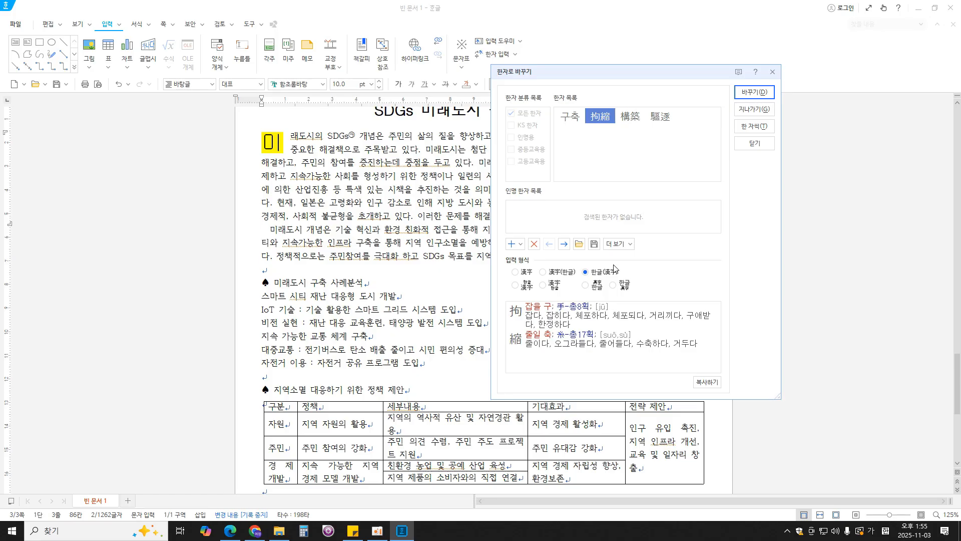
pyautogui.click(629, 121)
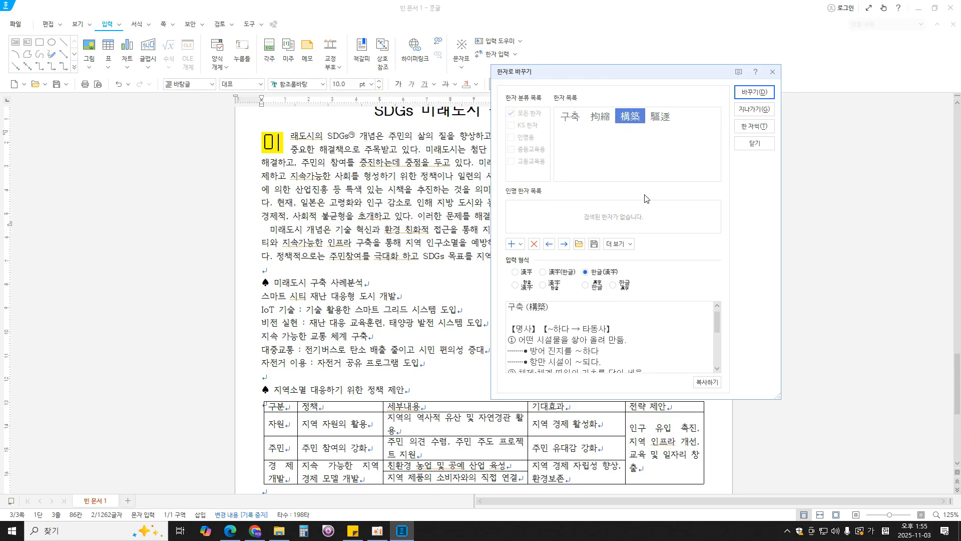
pyautogui.click(751, 91)
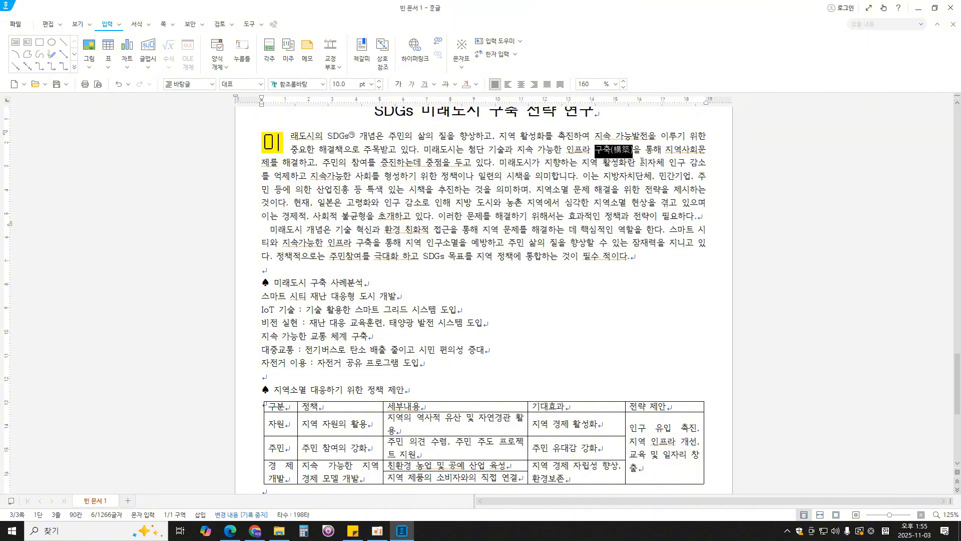
# - Convert the word 시책 in the first body paragraph to 시책(施策) using the 한글(漢字) format
pyautogui.moveTo(508, 177); pyautogui.dragTo(523, 176)
pyautogui.press('F12')
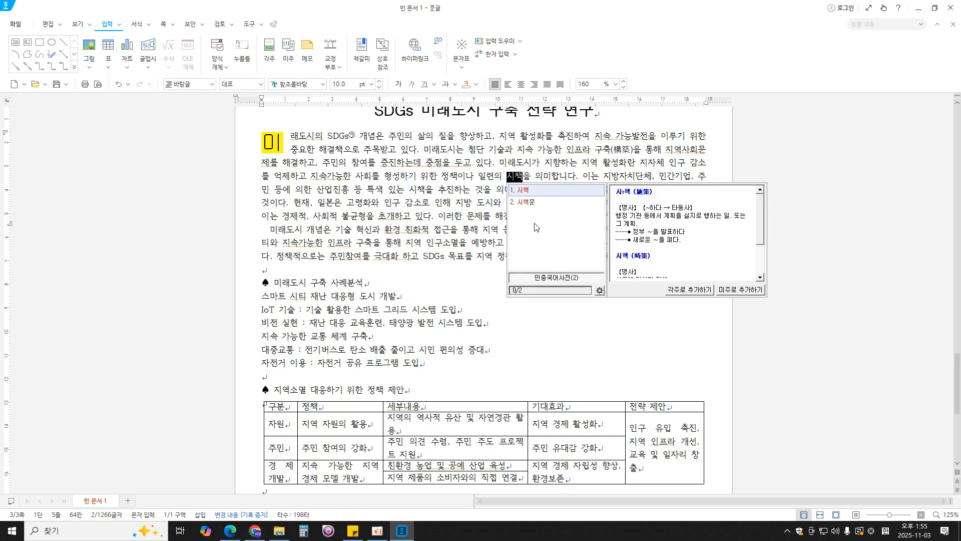
pyautogui.press('F9')
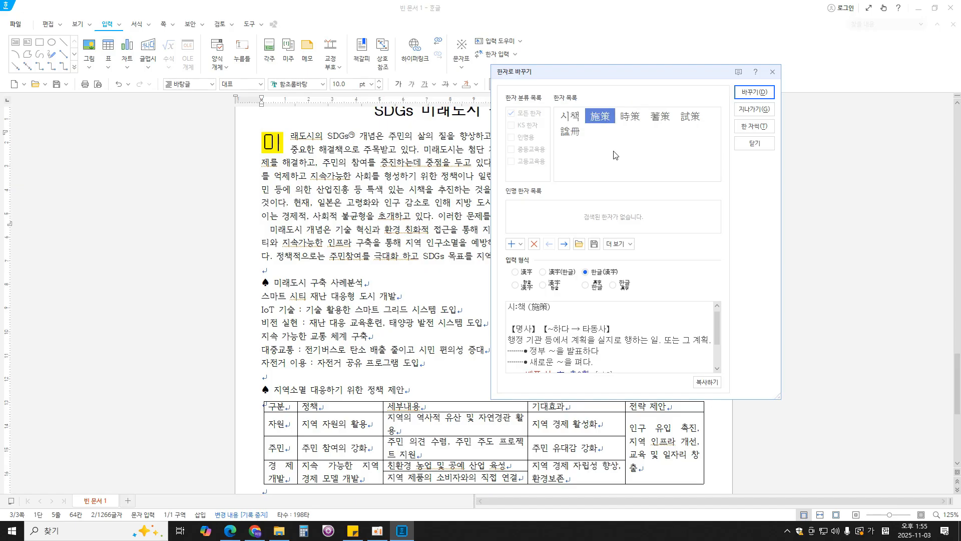
pyautogui.click(757, 93)
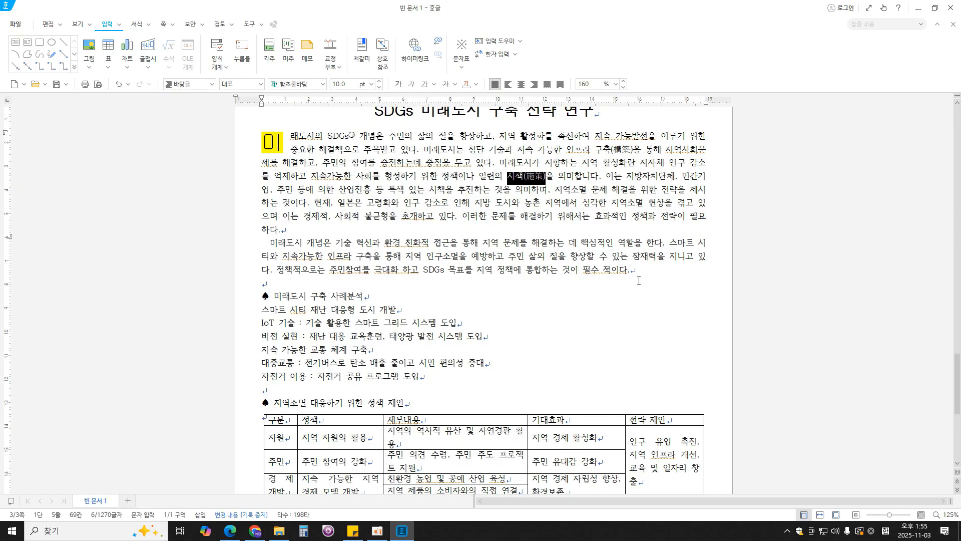
# - Remove the stray space within "필수 적이다" at the end of the second body paragraph
pyautogui.click(603, 270)
pyautogui.press('BackSpace')
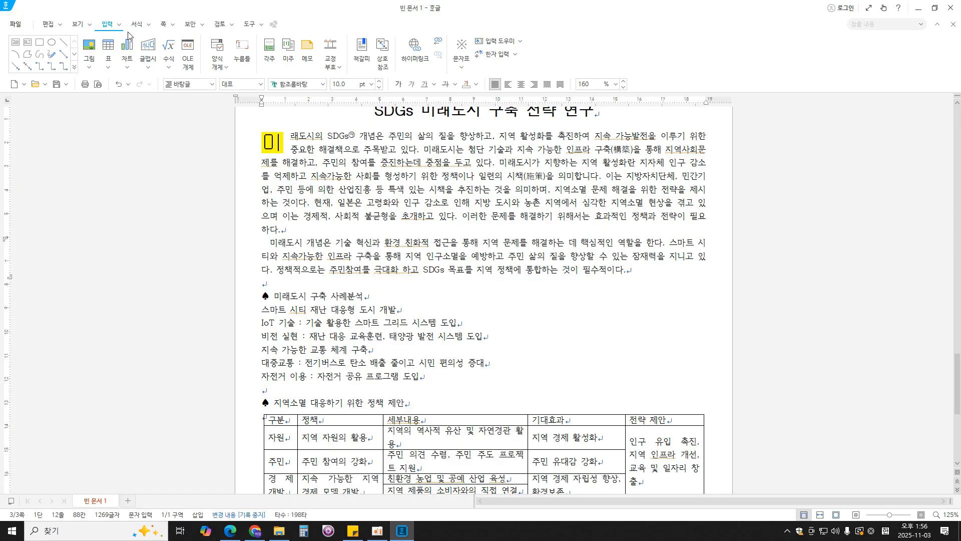
# - Check the picture file in the exam PDF in Edge, and insert 그림4 from ITQ\Picture over the body paragraphs in Hangul, about 72 × 93 mm
pyautogui.click(89, 49)
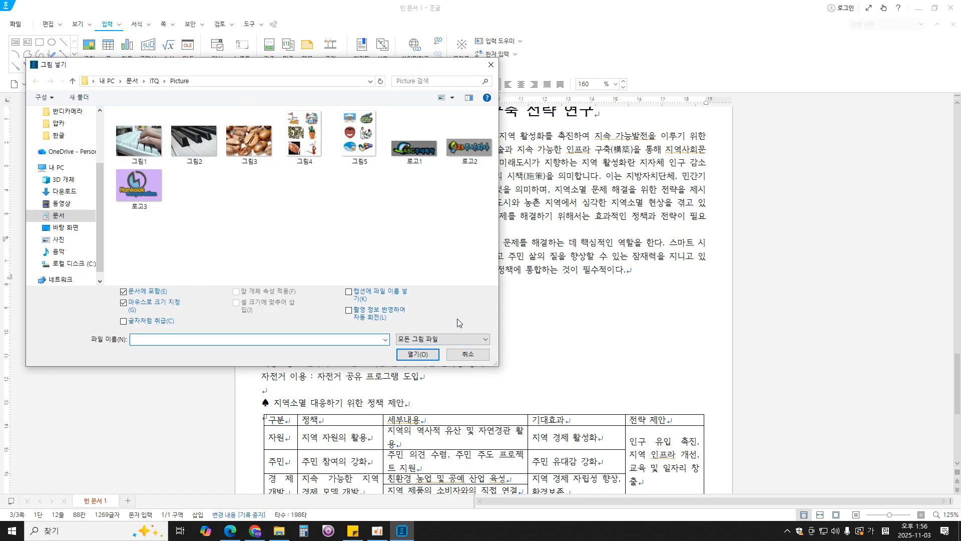
pyautogui.click(230, 530)
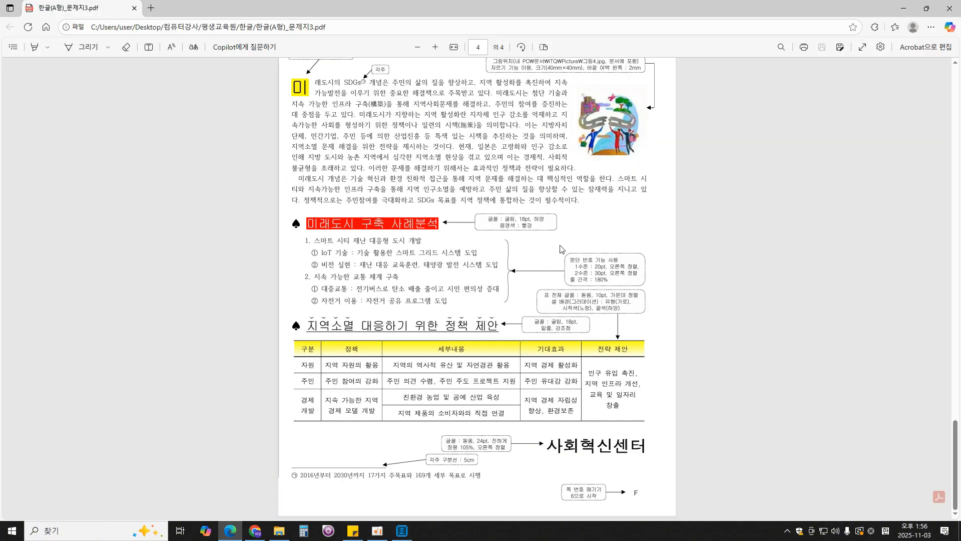
pyautogui.scroll(1, 562, 249)
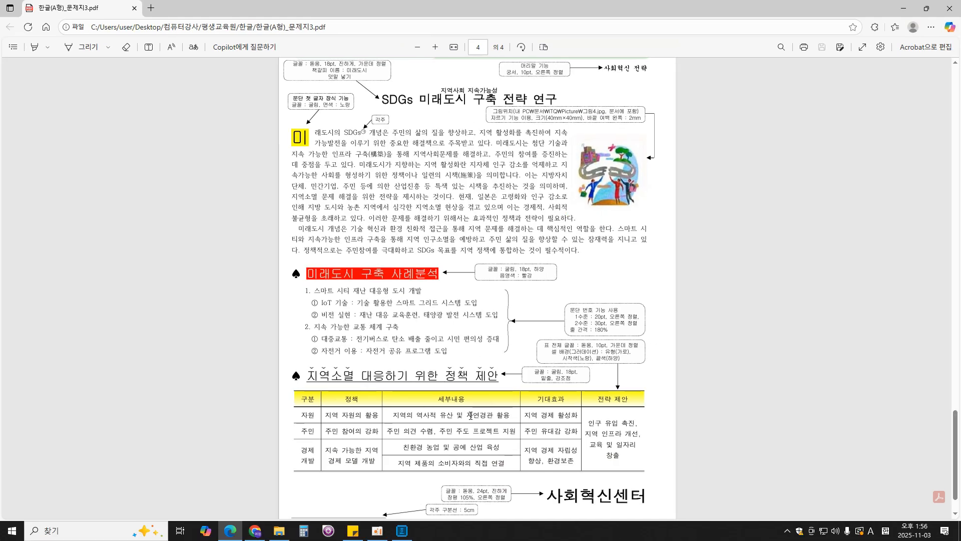
pyautogui.click(402, 530)
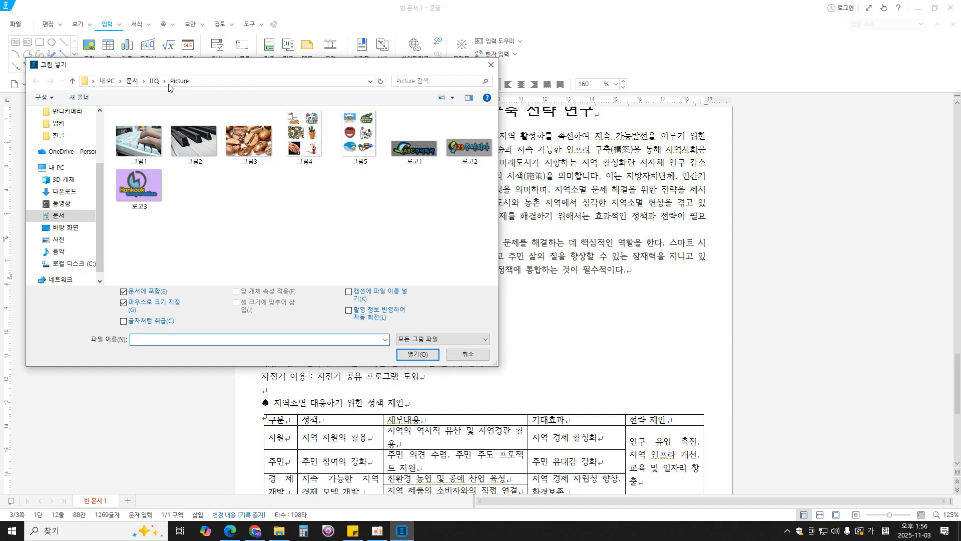
pyautogui.doubleClick(314, 148)
pyautogui.moveTo(461, 152); pyautogui.dragTo(631, 373)
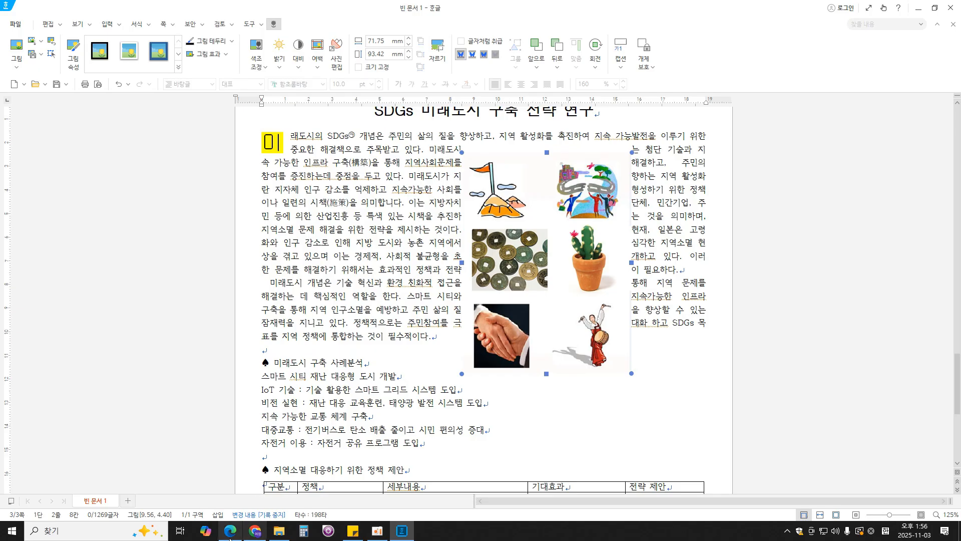
# - Check the required illustration in the PDF in Edge, and crop the picture in Hangul to its upper-right city-and-people illustration, about 36 × 30 mm
pyautogui.hotkey('alt', 'Tab')
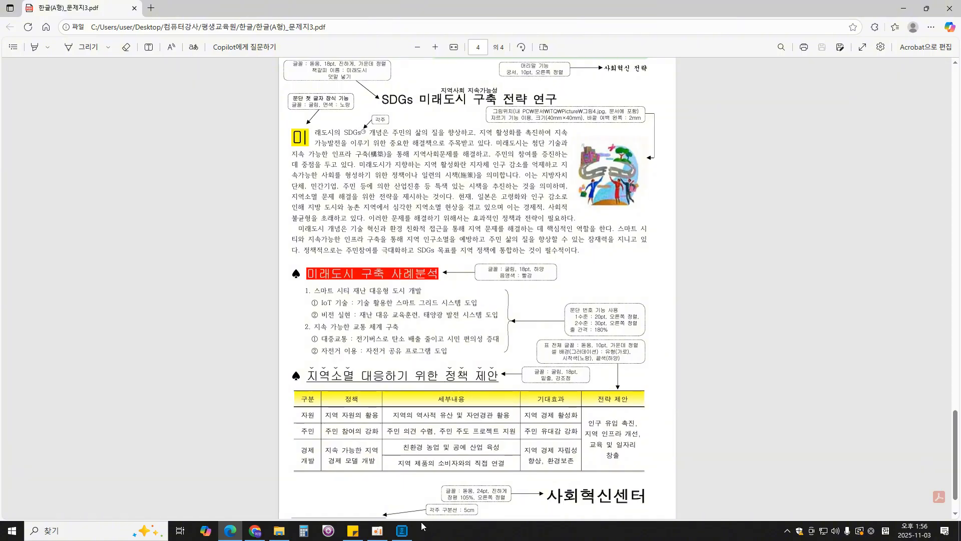
pyautogui.click(402, 531)
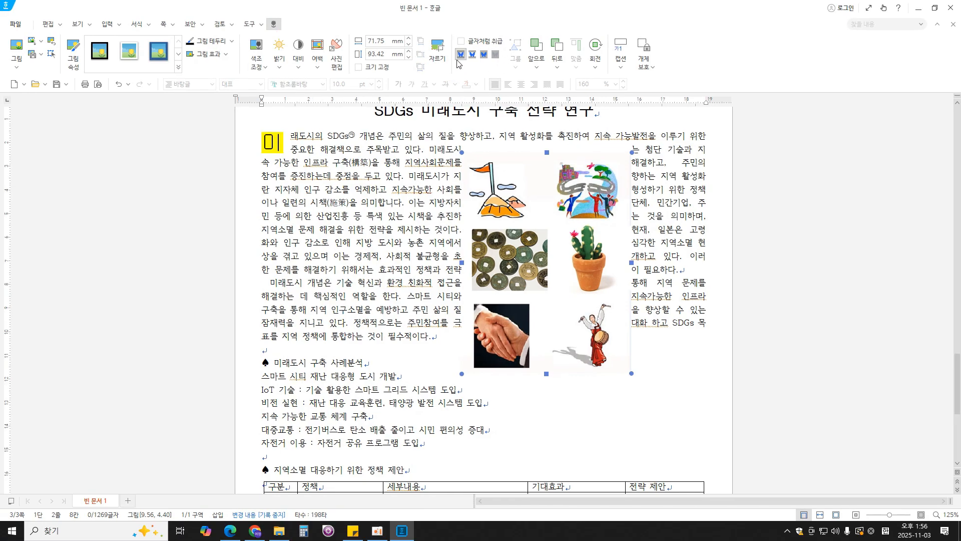
pyautogui.click(610, 106)
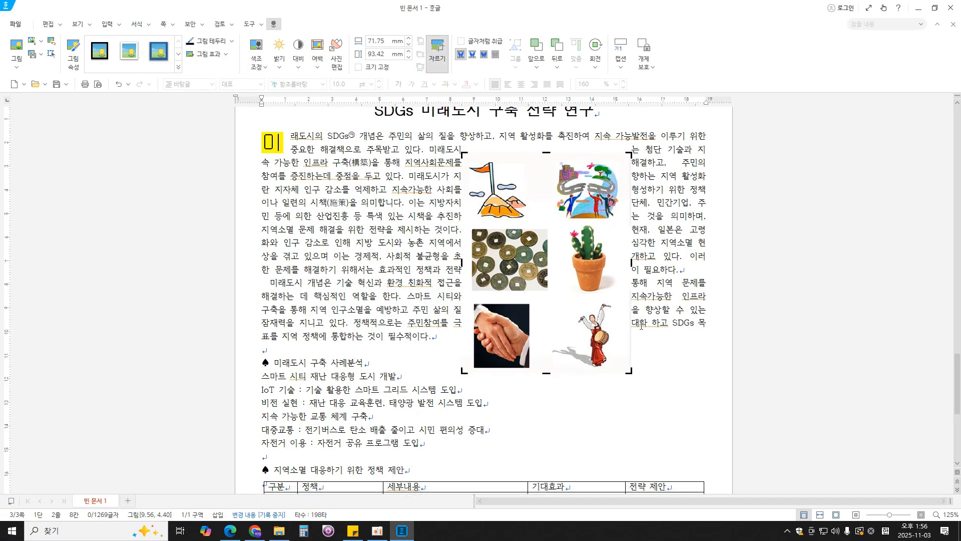
pyautogui.moveTo(463, 371); pyautogui.dragTo(548, 226)
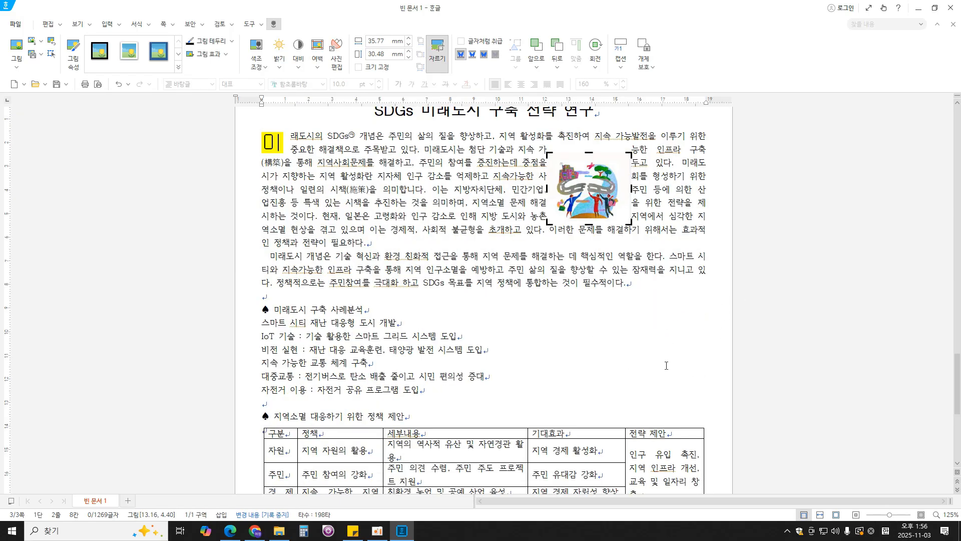
pyautogui.click(676, 311)
# - Check the picture size in the exam PDF in Edge, and set the picture's width and height to 40 mm with 크기 고정 in Hangul
pyautogui.click(604, 202)
pyautogui.doubleClick(603, 202)
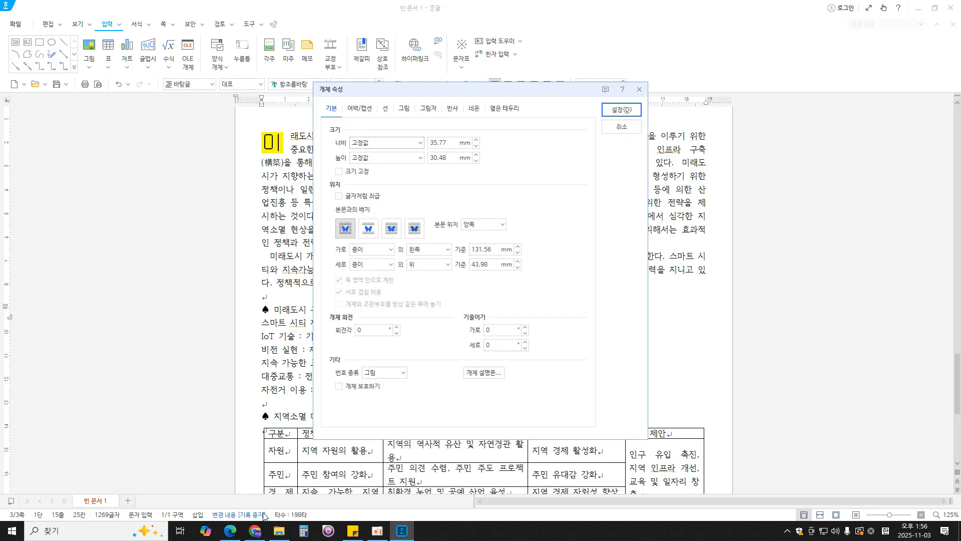
pyautogui.click(230, 531)
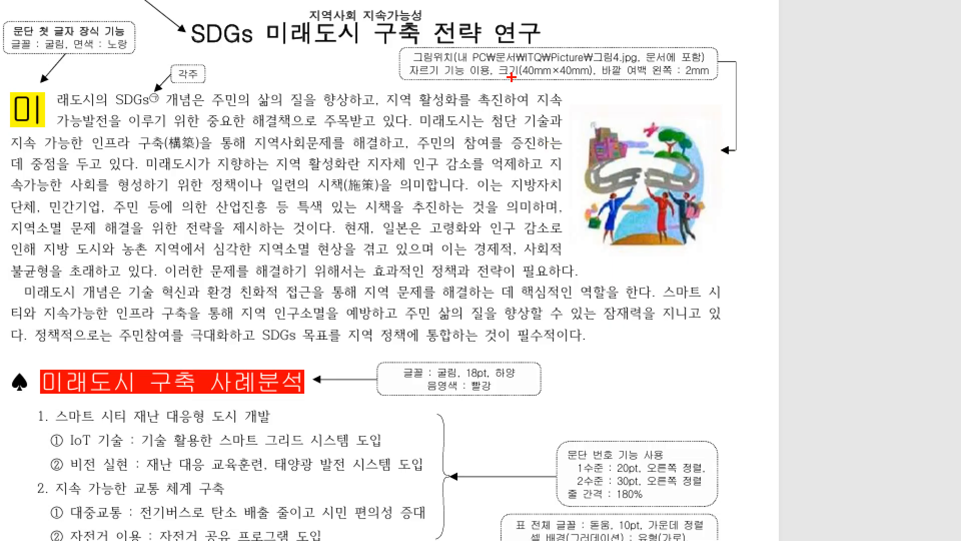
pyautogui.moveTo(539, 120); pyautogui.dragTo(578, 124)
pyautogui.moveTo(601, 78); pyautogui.dragTo(717, 79)
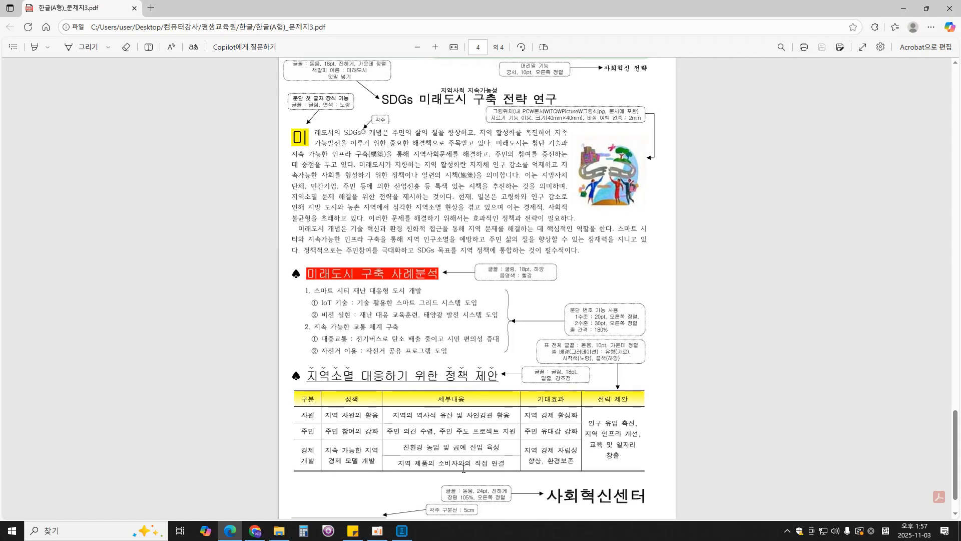
pyautogui.click(402, 531)
pyautogui.moveTo(447, 143); pyautogui.dragTo(356, 142)
pyautogui.write('40')
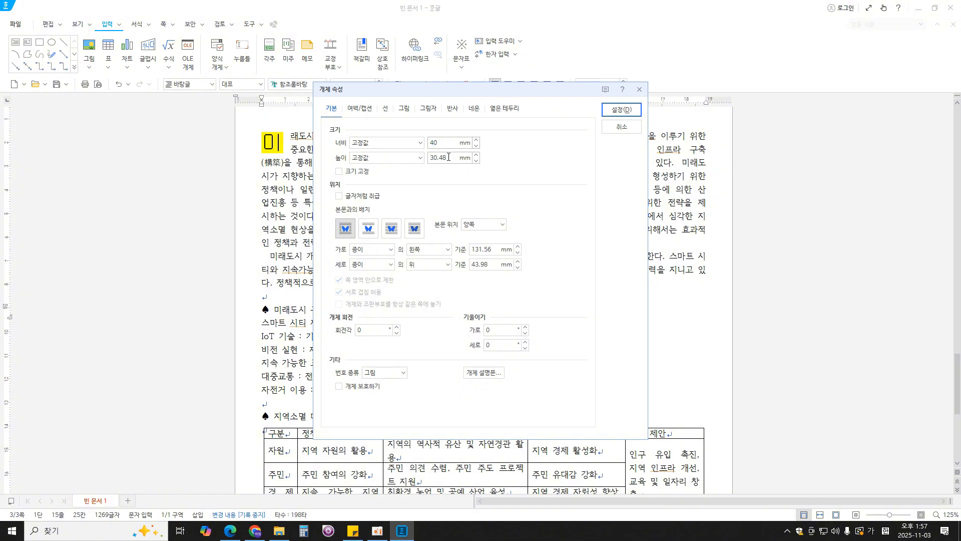
pyautogui.moveTo(447, 157); pyautogui.dragTo(369, 158)
pyautogui.write('40')
pyautogui.click(339, 171)
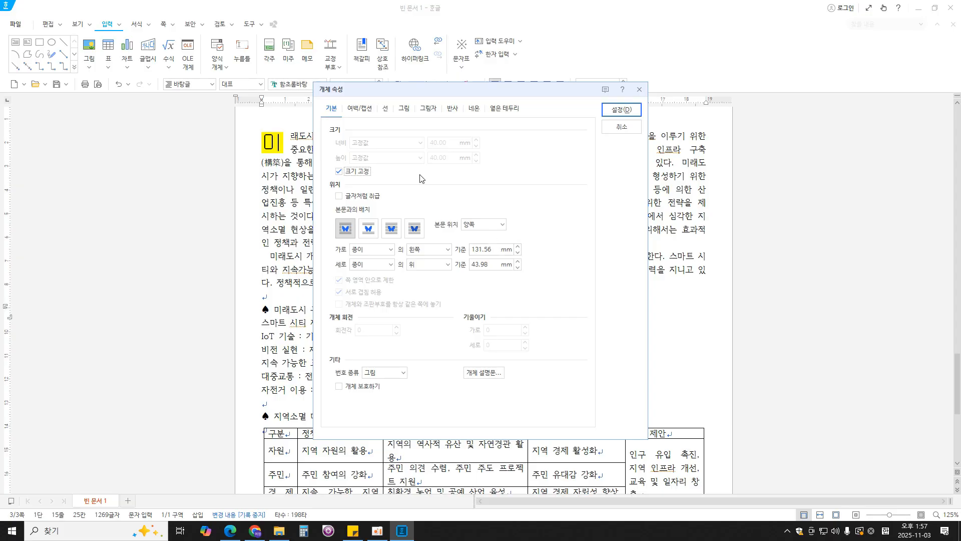
# - Set the picture's left outer margin to 2 mm and move it to the right edge of the first paragraph, level with its first line
pyautogui.click(364, 111)
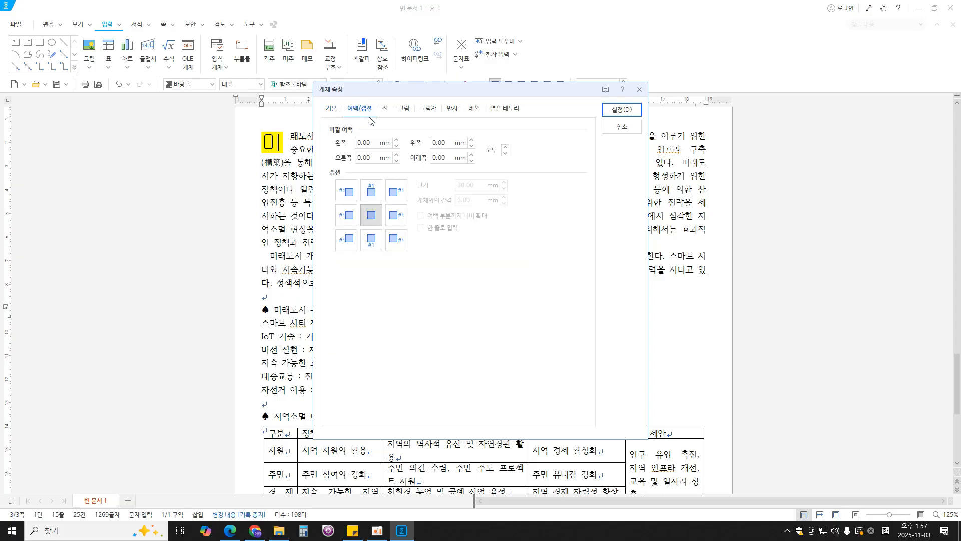
pyautogui.moveTo(375, 143); pyautogui.dragTo(306, 135)
pyautogui.write('2')
pyautogui.click(621, 110)
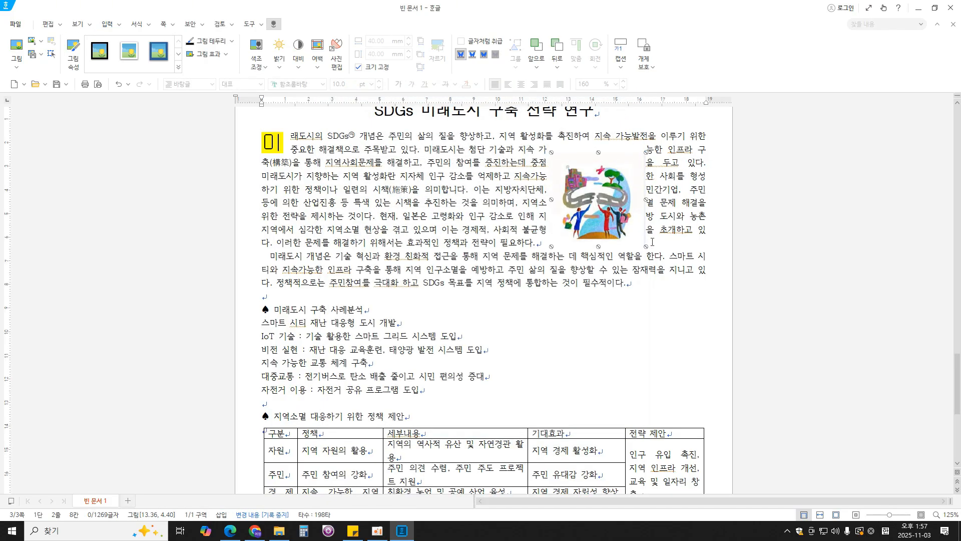
pyautogui.moveTo(593, 224); pyautogui.dragTo(653, 206)
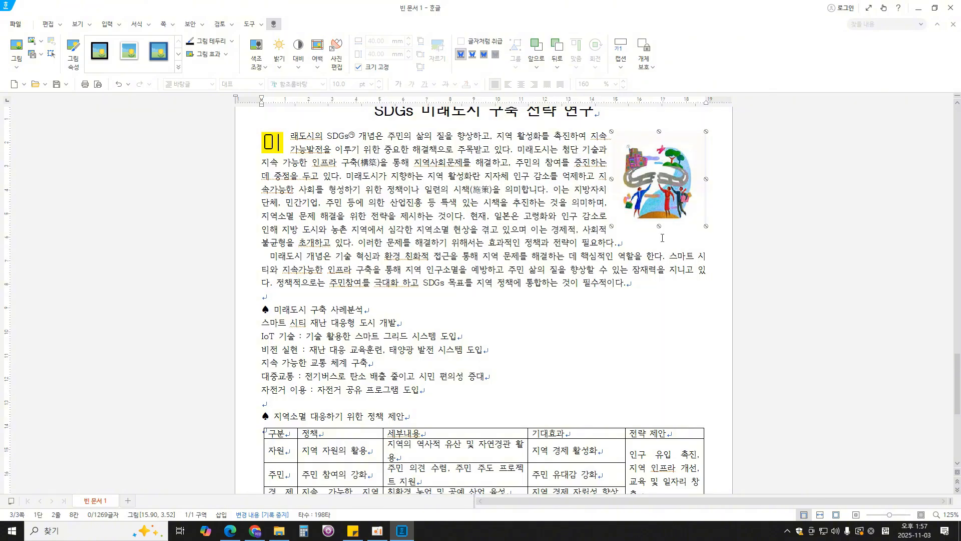
pyautogui.click(605, 149)
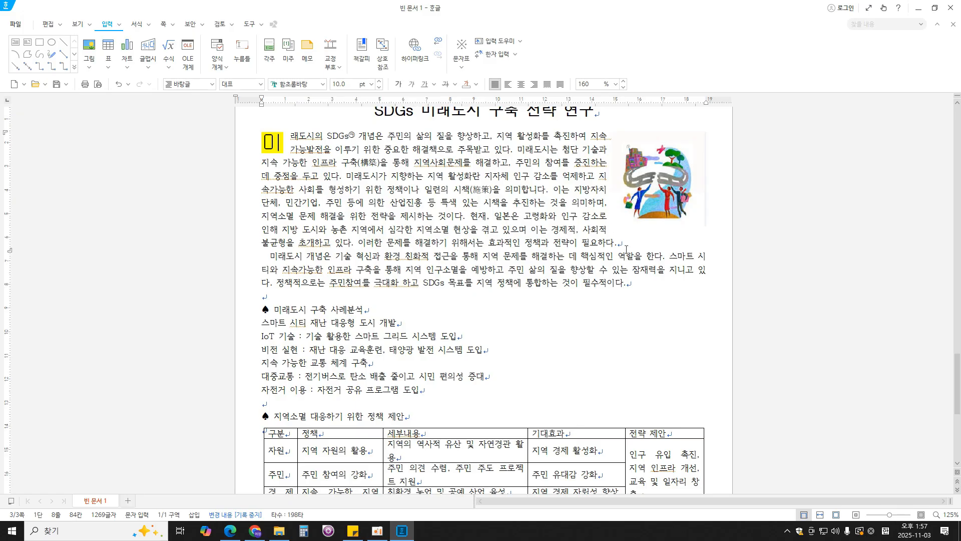
# - Check the heading format in the PDF in Edge, and set the "♠ 미래도시 구축 사례분석" heading to 굴림, 18 pt in Hangul
pyautogui.scroll(-4, 639, 261)
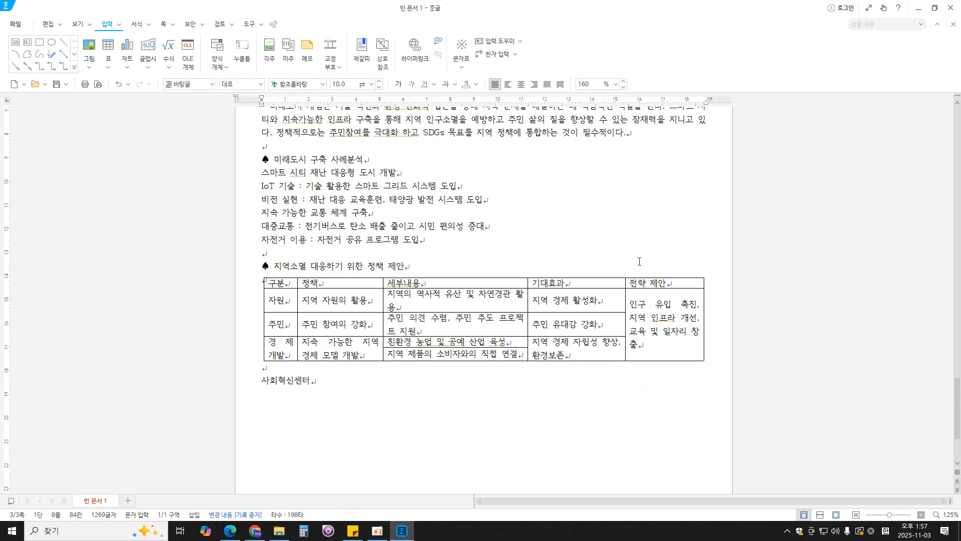
pyautogui.scroll(3, 632, 257)
pyautogui.click(263, 272)
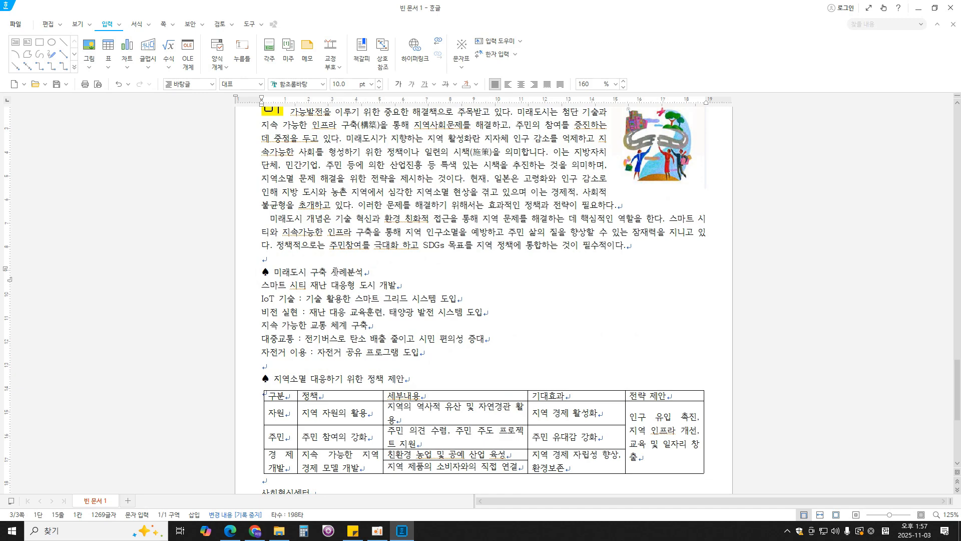
pyautogui.hotkey('shift', 'End')
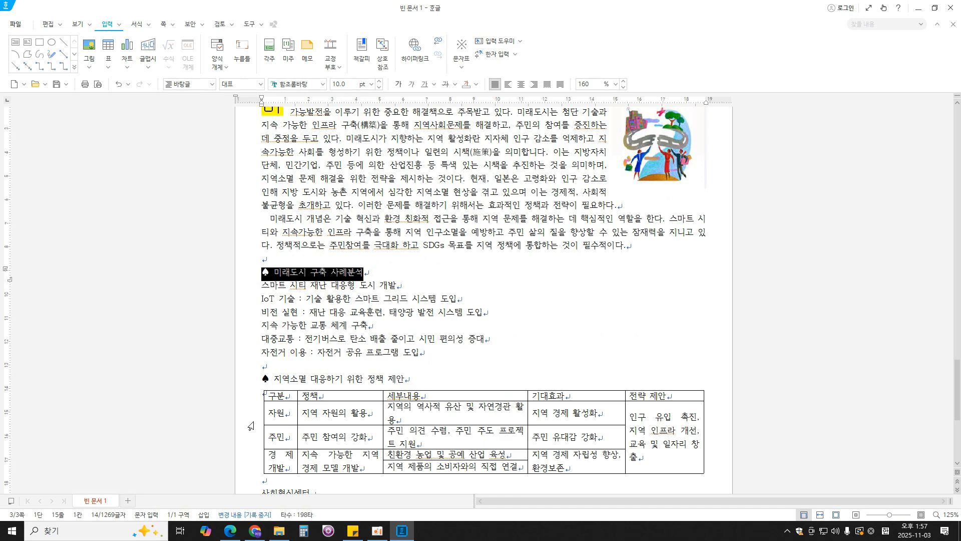
pyautogui.hotkey('alt', 'Tab')
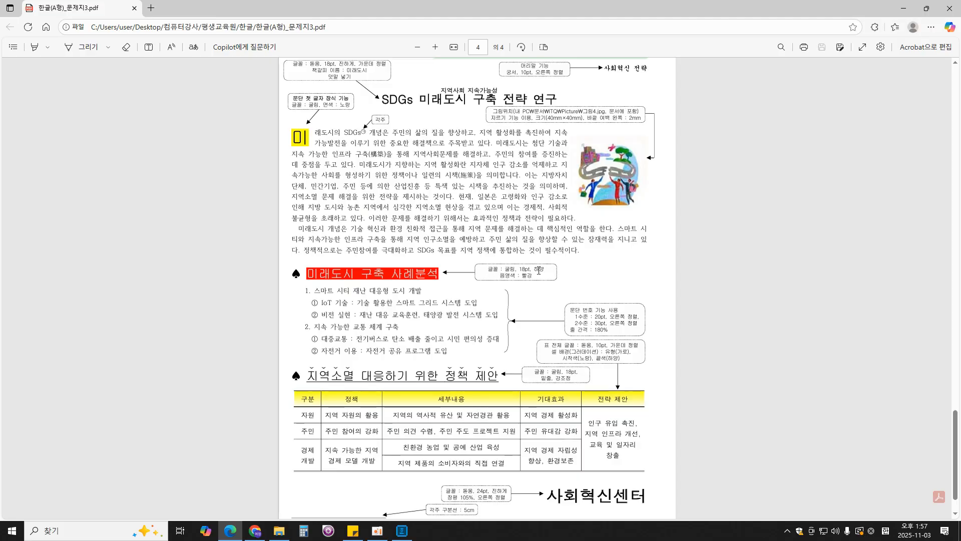
pyautogui.click(402, 530)
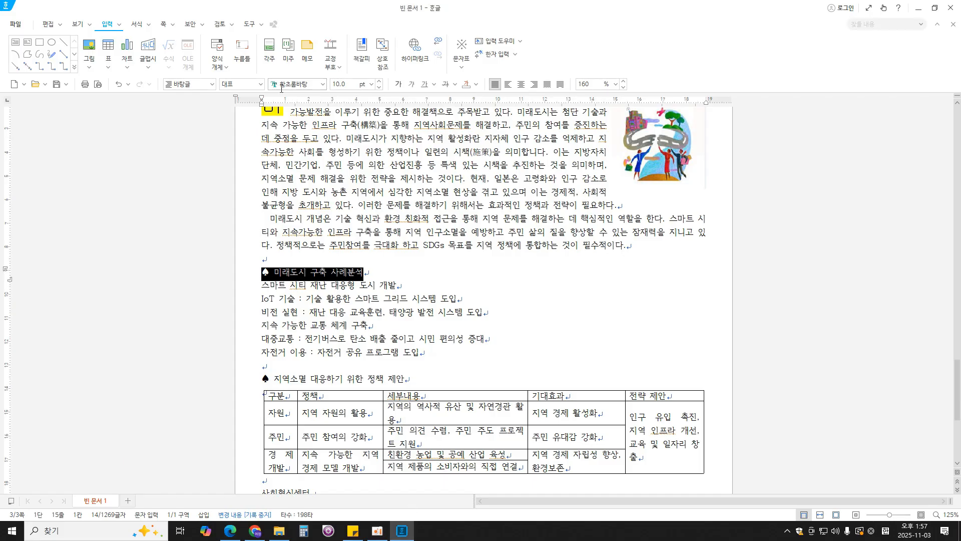
pyautogui.click(308, 84)
pyautogui.write('굴림')
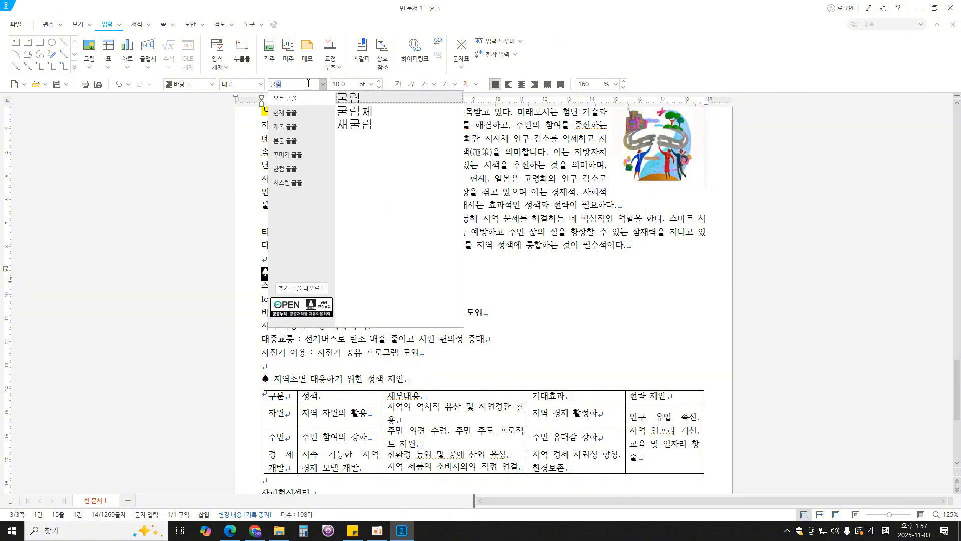
pyautogui.press('Return')
pyautogui.click(355, 87)
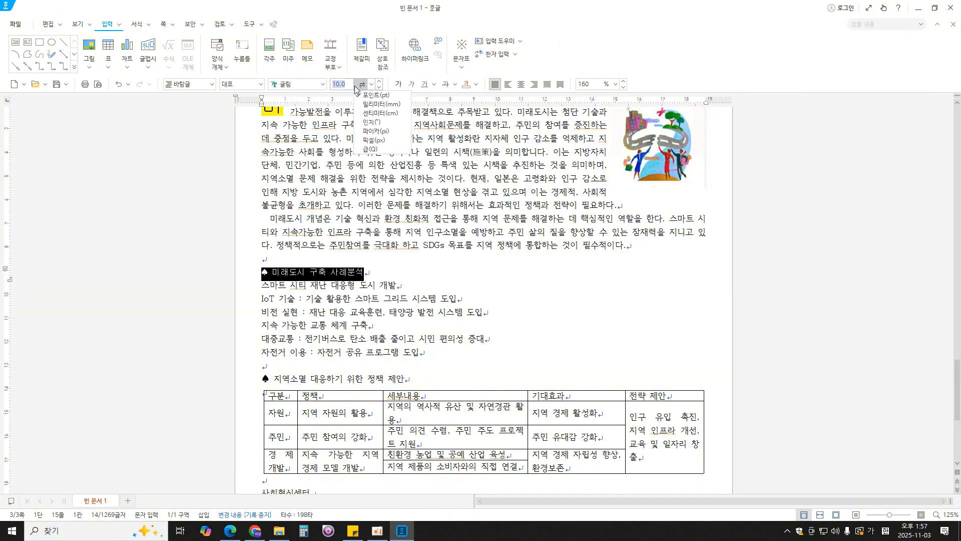
pyautogui.write('18')
pyautogui.press('Return')
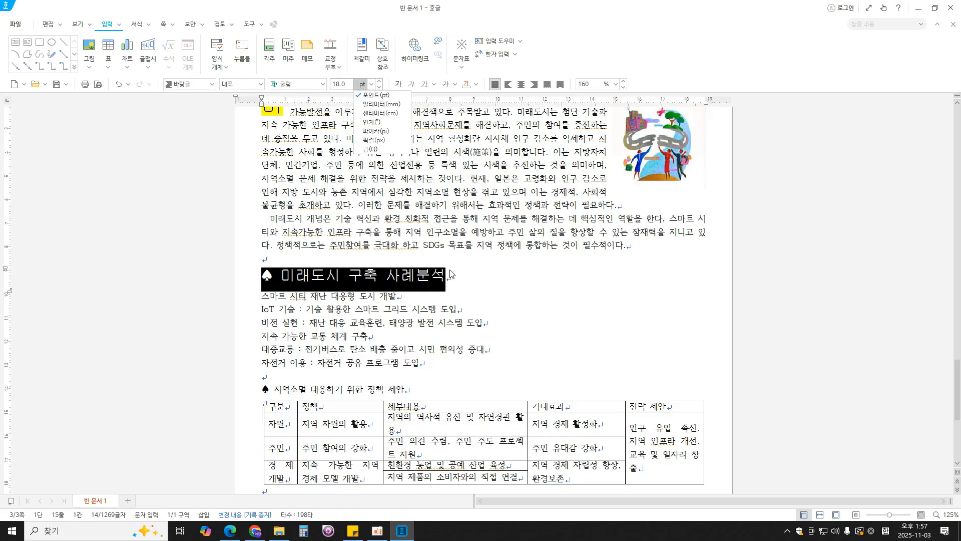
# - Check the heading colours in the exam PDF in Edge, and open the 글자 모양 settings for "미래도시 구축 사례분석" without the ♠ in Hangul
pyautogui.click(230, 531)
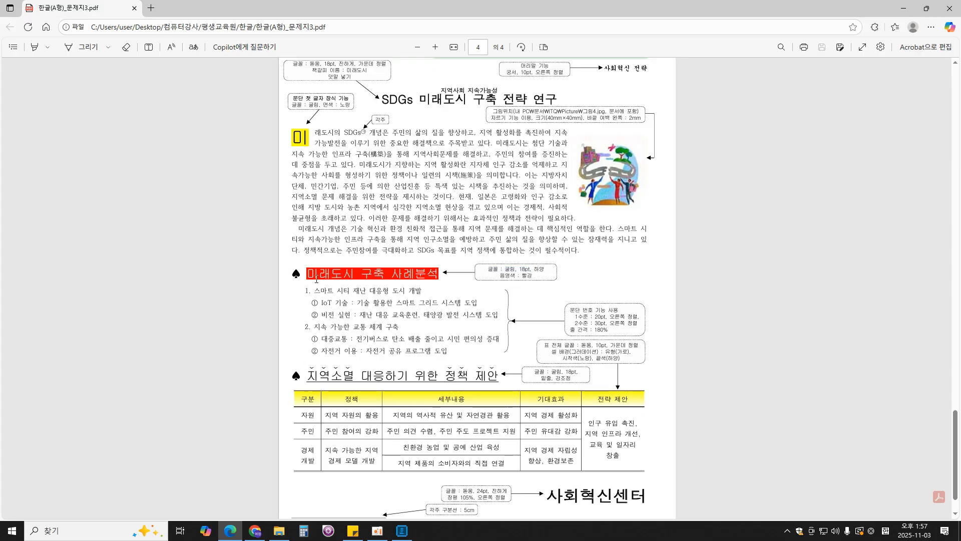
pyautogui.moveTo(307, 277); pyautogui.dragTo(439, 274)
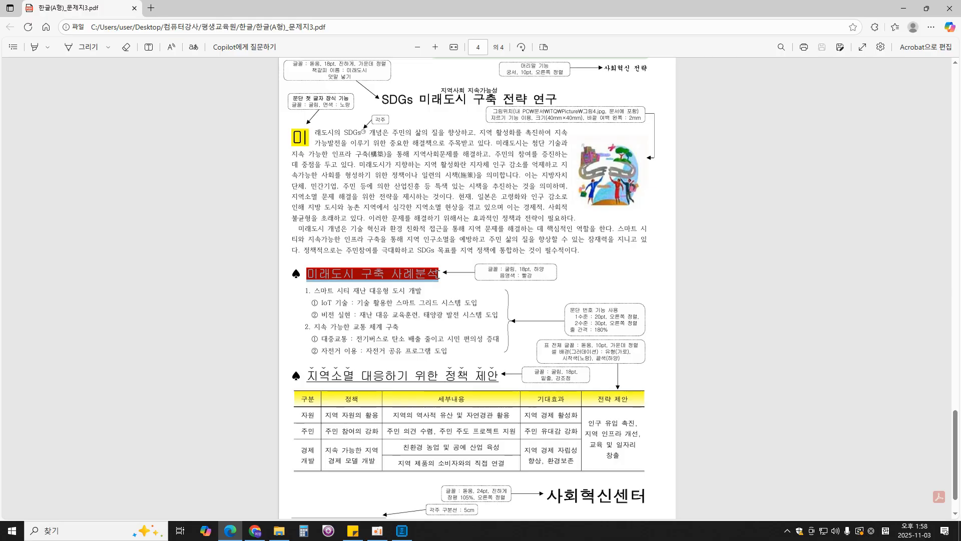
pyautogui.click(449, 278)
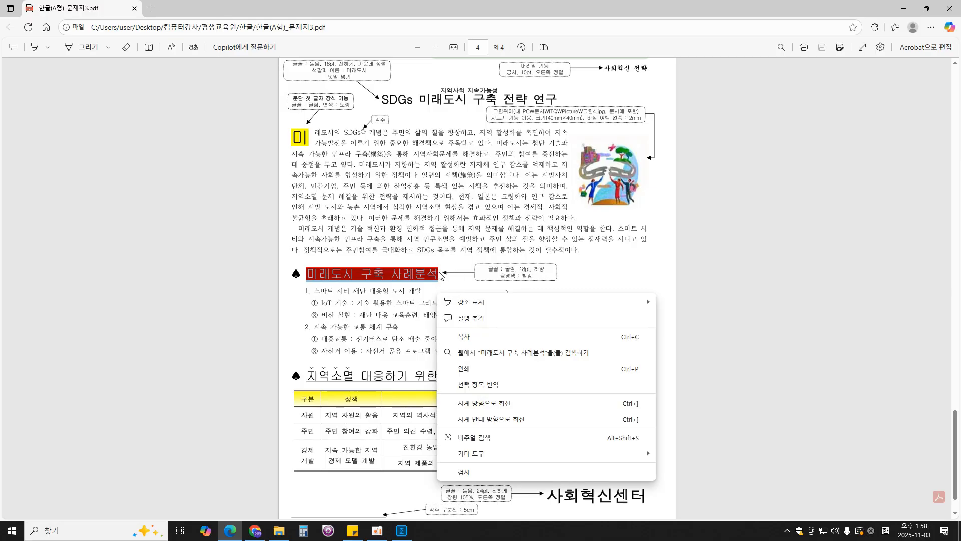
pyautogui.click(449, 278)
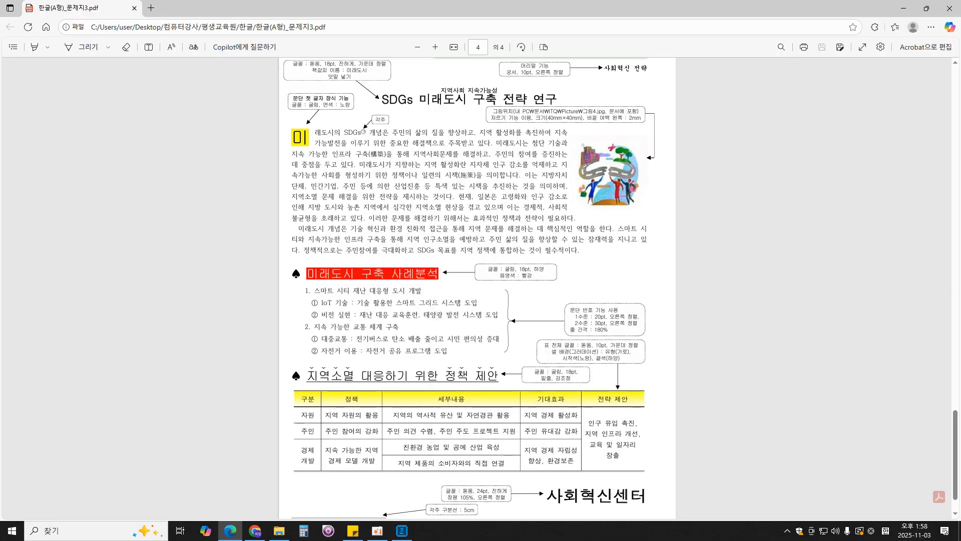
pyautogui.click(402, 531)
pyautogui.moveTo(445, 275); pyautogui.dragTo(289, 277)
pyautogui.rightClick(428, 279)
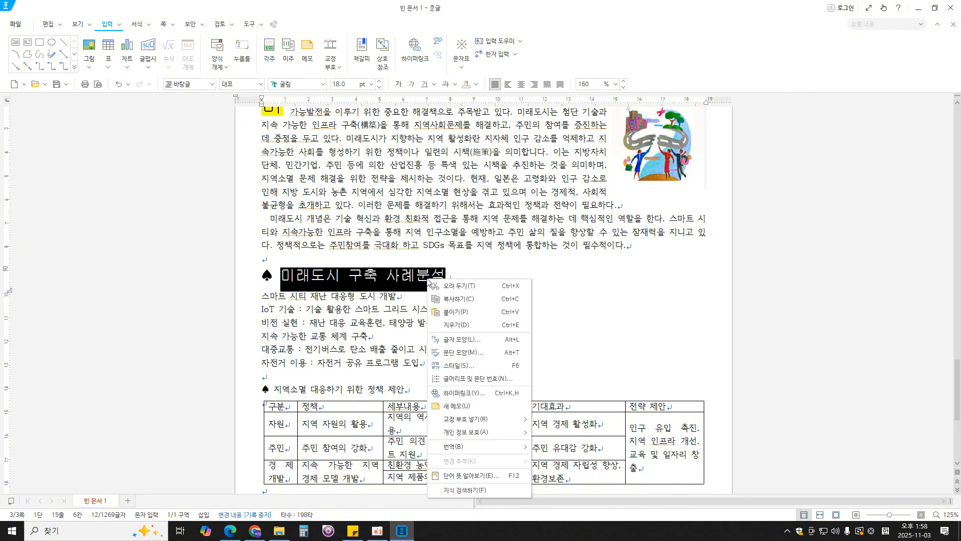
pyautogui.click(471, 340)
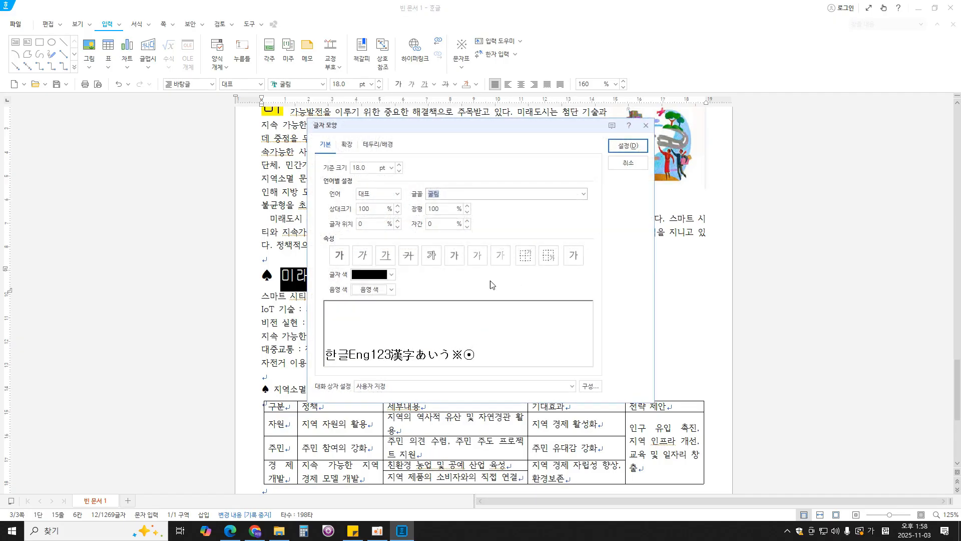
# - Set the "미래도시 구축 사례분석" heading text to white with red shading (음영 색)
pyautogui.moveTo(472, 116); pyautogui.dragTo(620, 117)
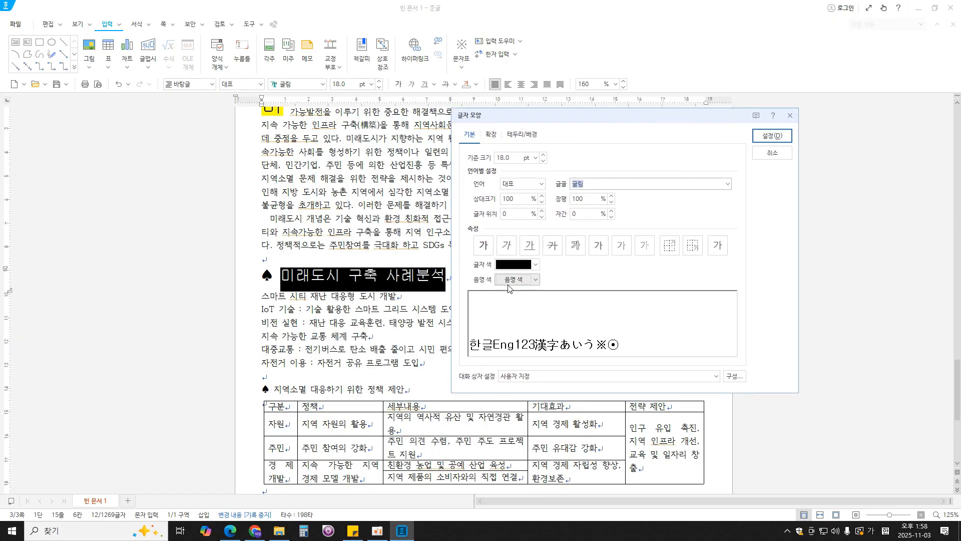
pyautogui.click(522, 267)
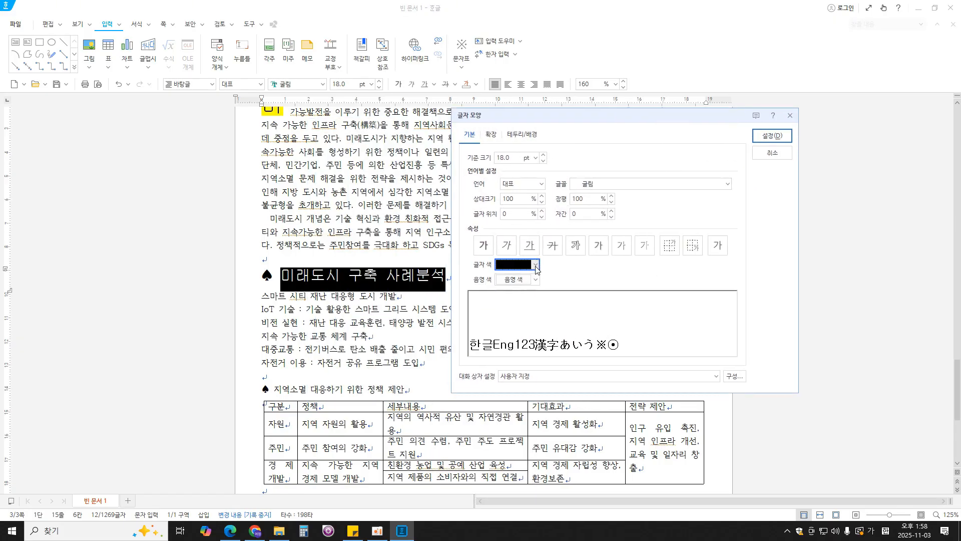
pyautogui.click(506, 300)
pyautogui.click(535, 280)
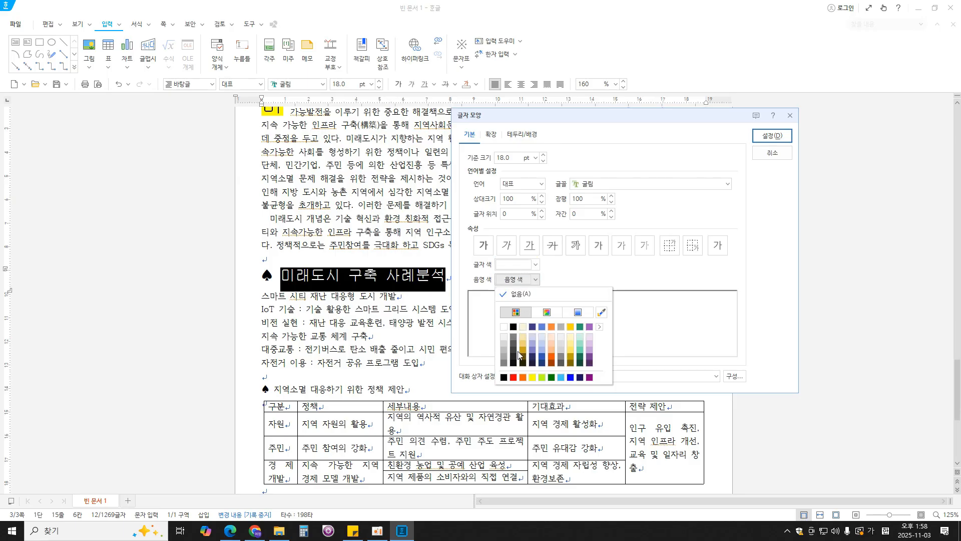
pyautogui.click(516, 381)
pyautogui.click(769, 137)
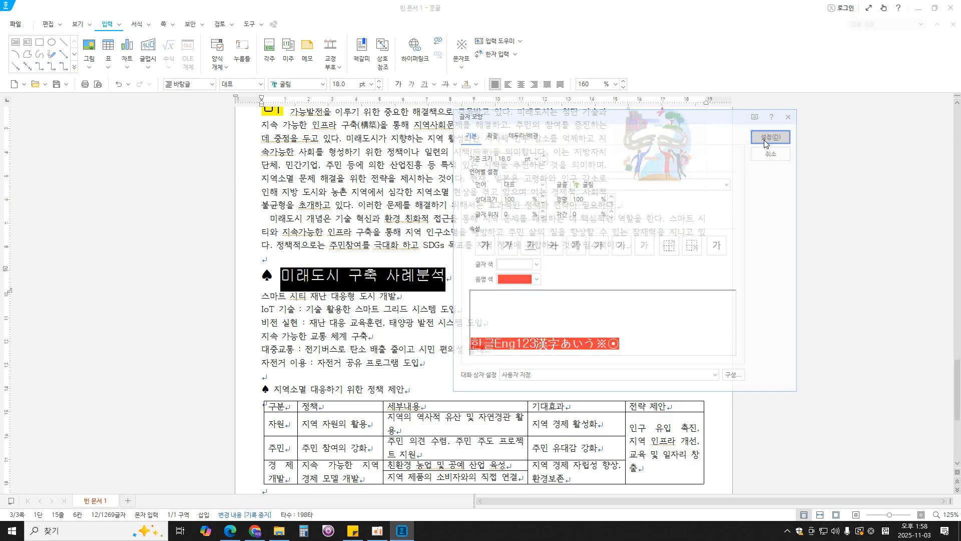
pyautogui.click(397, 296)
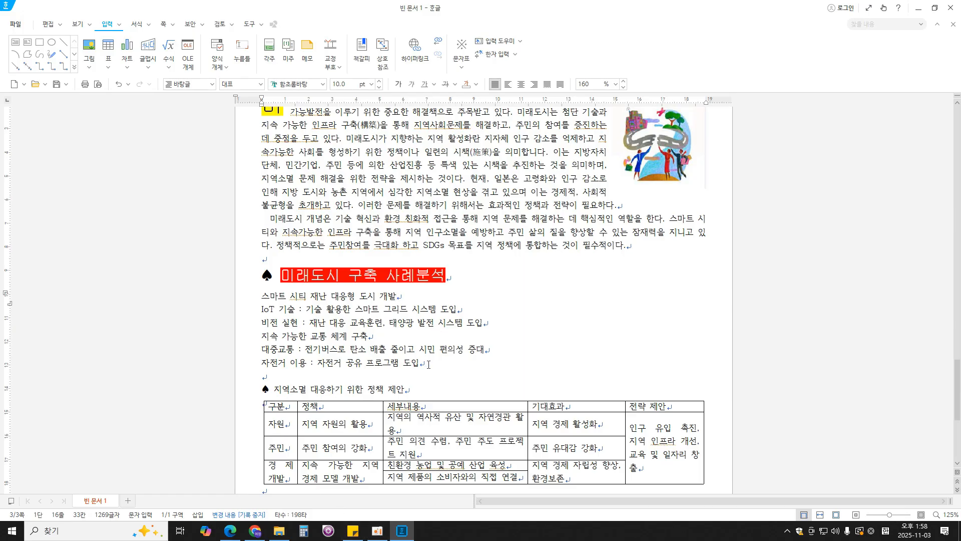
# - Check the list numbering in the PDF in Edge, and open 사용자 정의 for the "1. 가. 1) 가)" numbering on the six lines below the heading in Hangul
pyautogui.moveTo(428, 364); pyautogui.dragTo(261, 298)
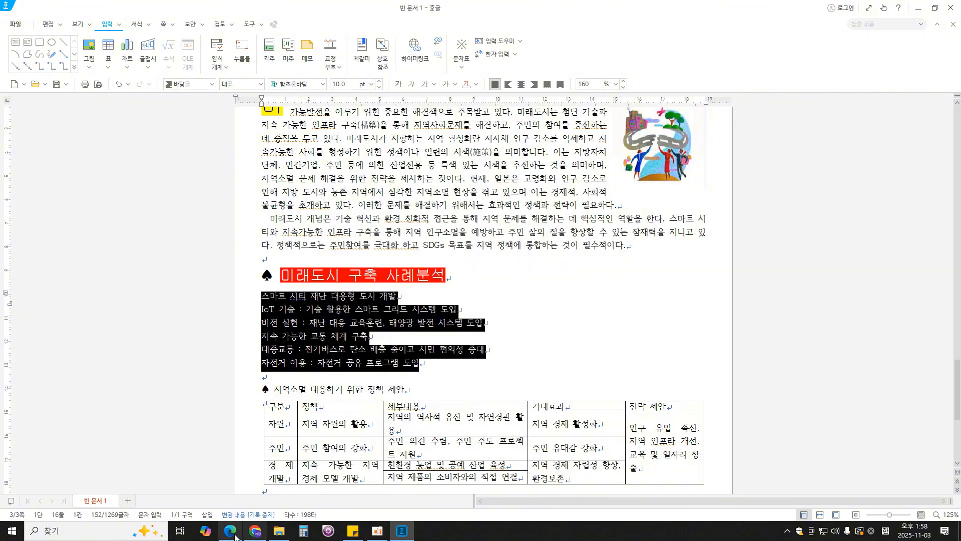
pyautogui.hotkey('alt', 'Tab')
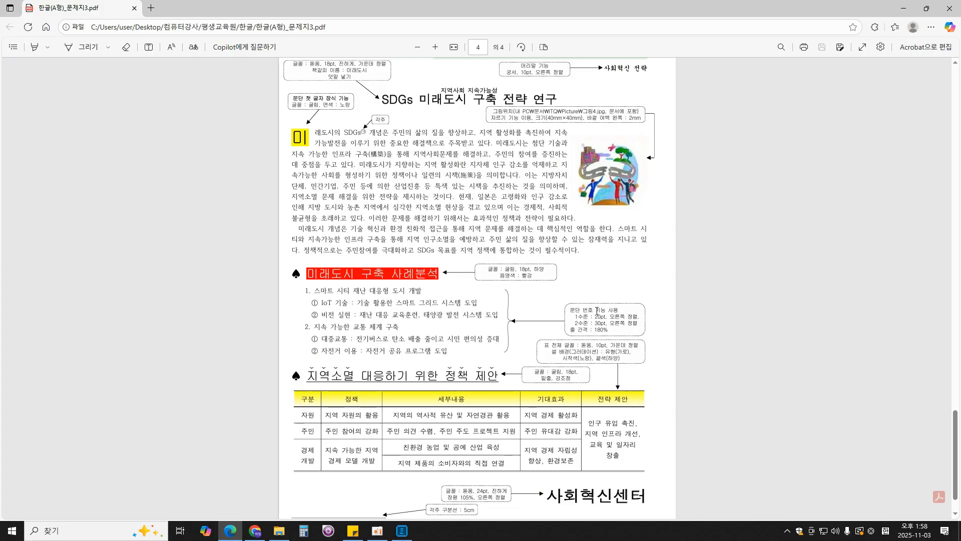
pyautogui.click(401, 530)
pyautogui.moveTo(420, 363); pyautogui.dragTo(260, 299)
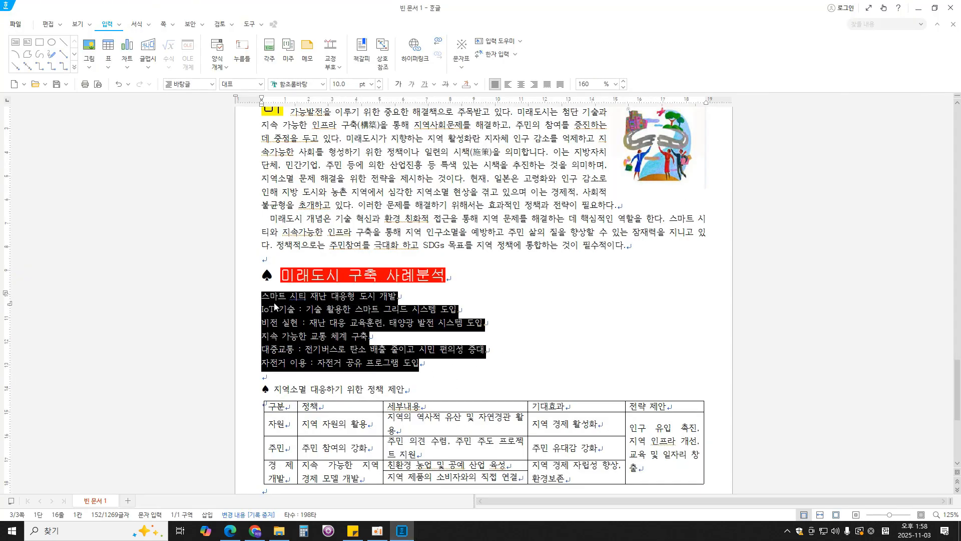
pyautogui.rightClick(301, 310)
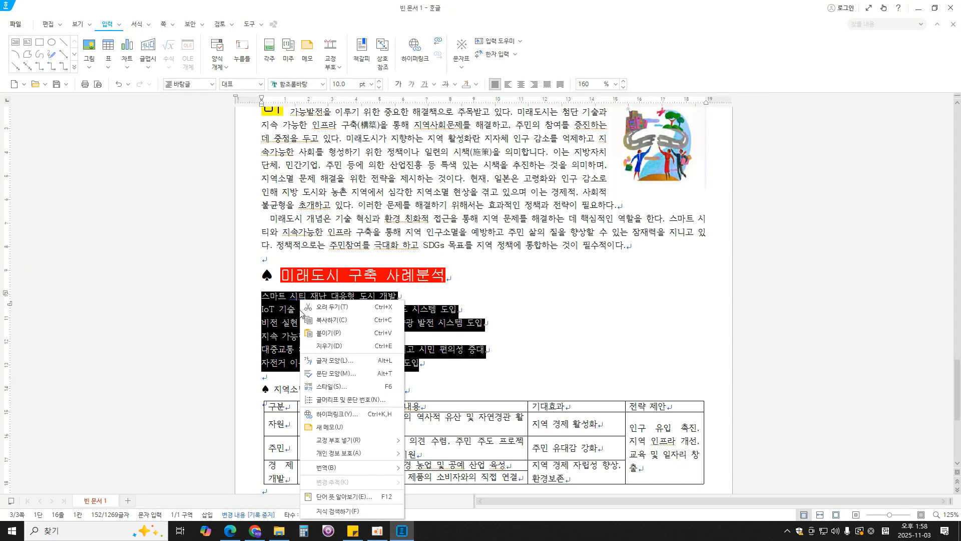
pyautogui.click(330, 400)
pyautogui.moveTo(490, 124); pyautogui.dragTo(581, 129)
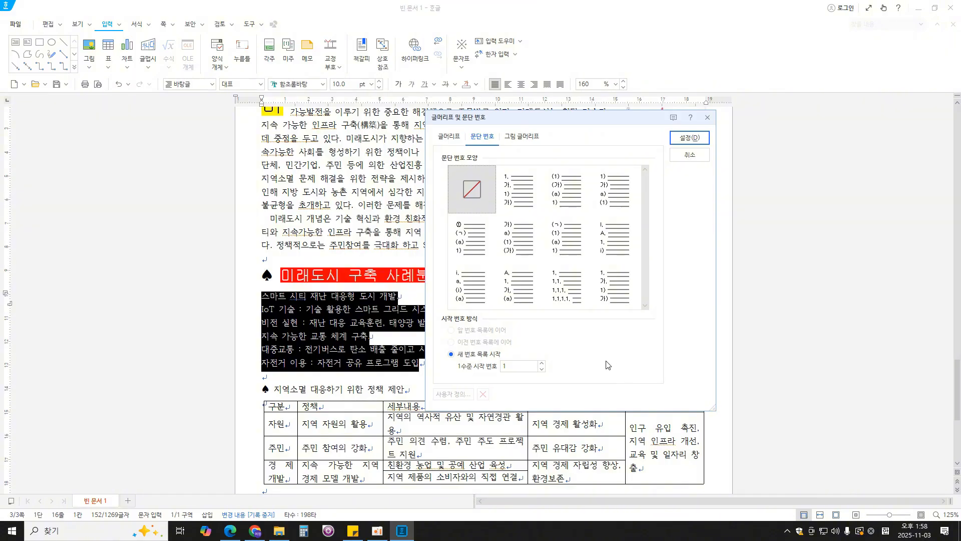
pyautogui.click(516, 195)
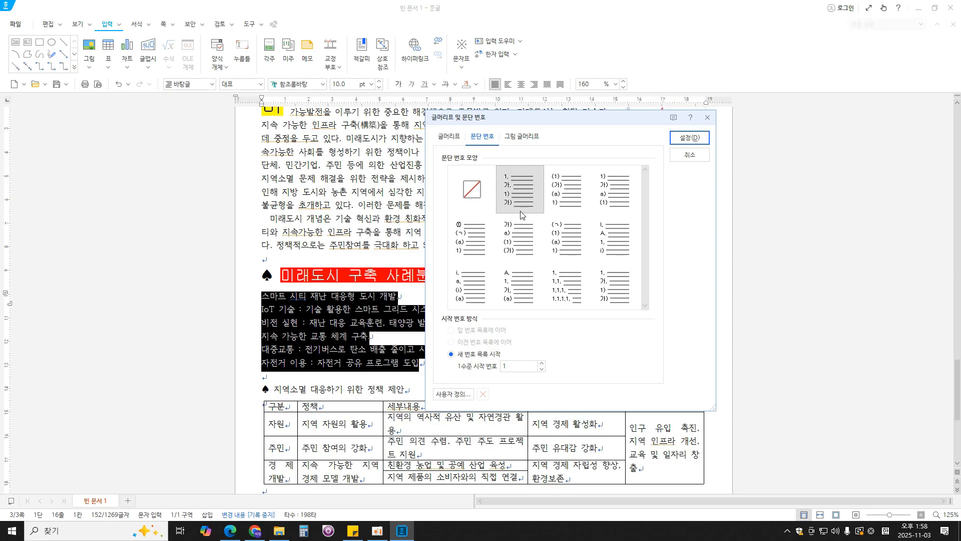
pyautogui.click(453, 395)
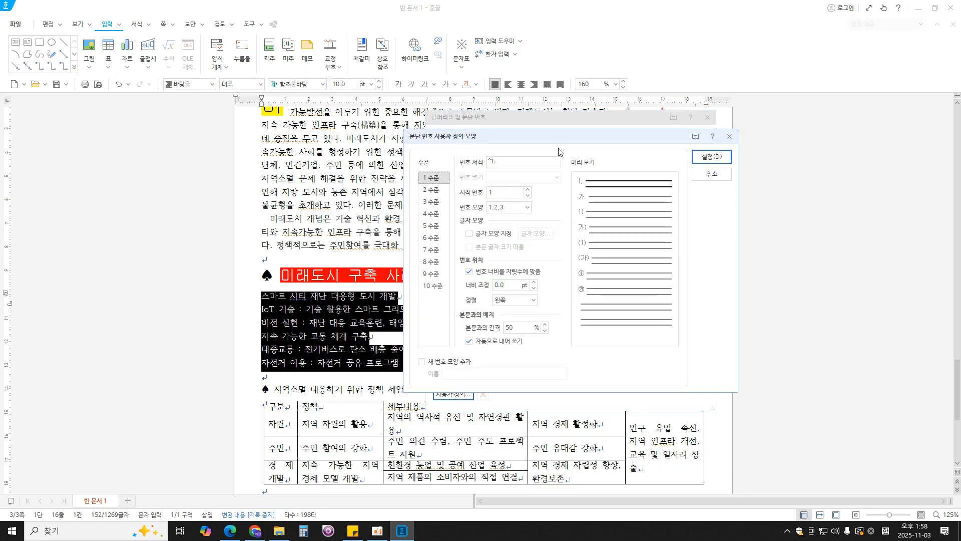
pyautogui.moveTo(558, 146); pyautogui.dragTo(603, 132)
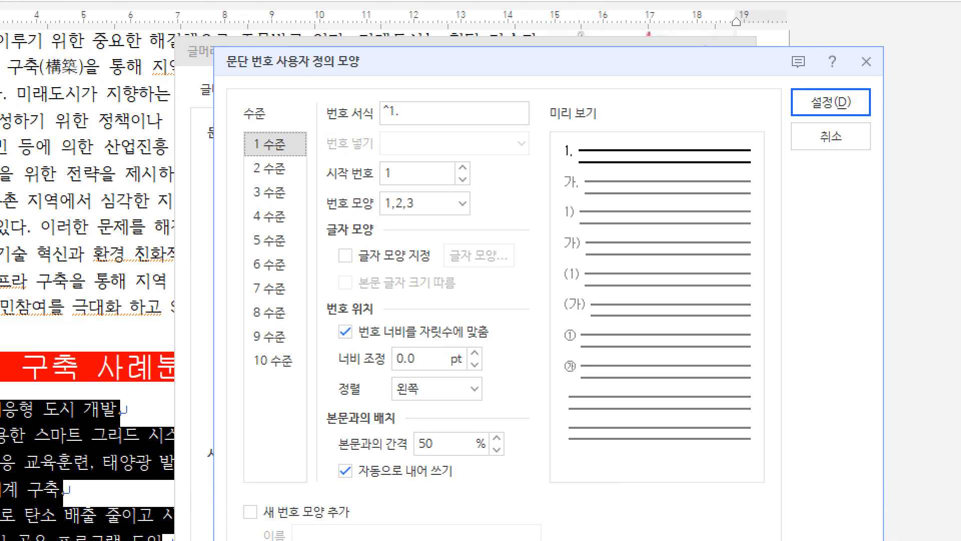
pyautogui.moveTo(239, 133)
pyautogui.mouseDown()
pyautogui.moveTo(217, 142)
pyautogui.moveTo(240, 155)
pyautogui.mouseUp()
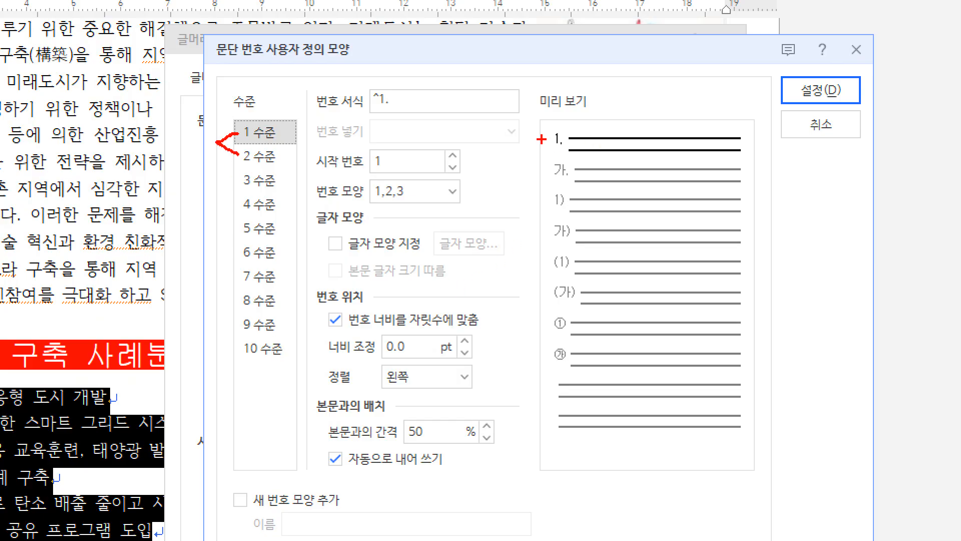
pyautogui.moveTo(545, 139); pyautogui.dragTo(522, 136)
pyautogui.moveTo(547, 174); pyautogui.dragTo(518, 167)
pyautogui.press('Escape')
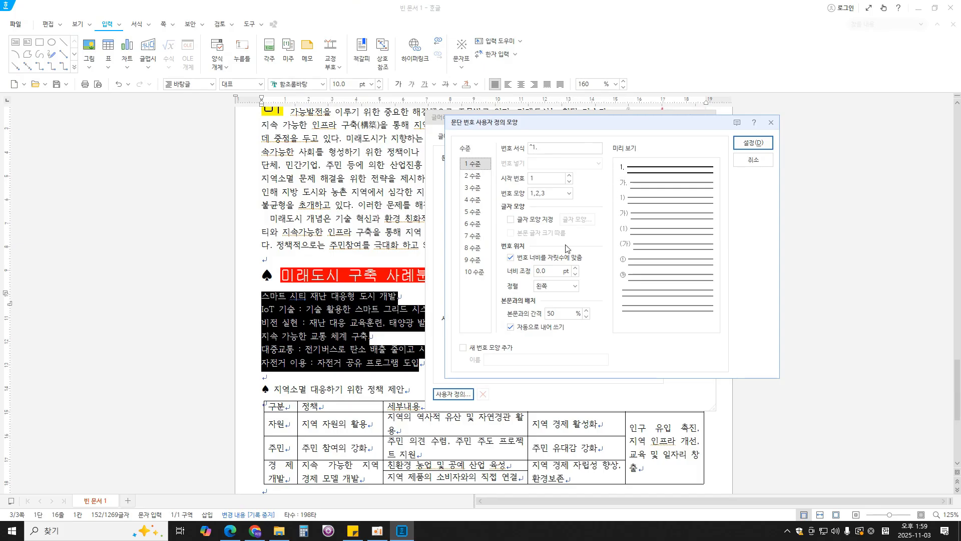
# - Check the level 1 specification in the PDF in Edge, and set 1 수준 to 너비 조정 20 pt with 오른쪽 alignment in Hangul
pyautogui.click(556, 272)
pyautogui.click(230, 530)
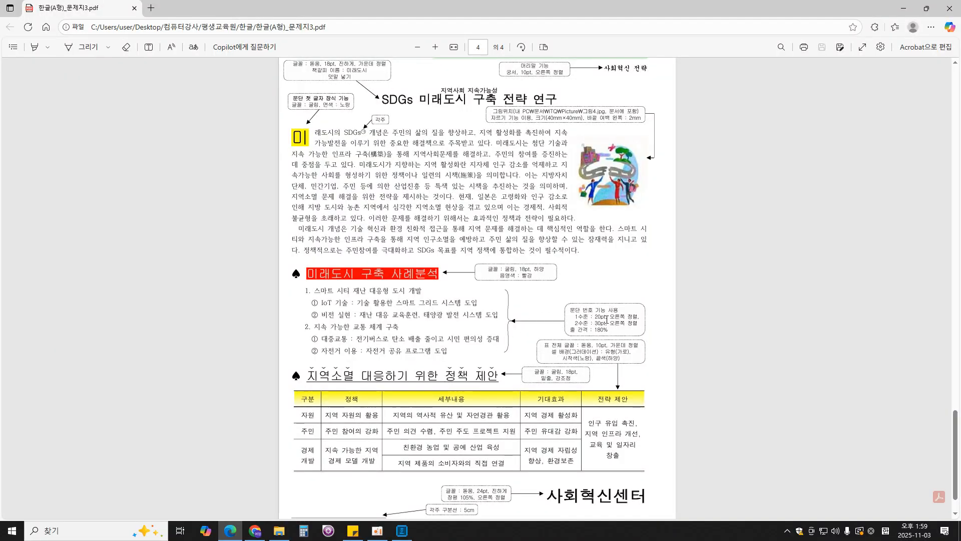
pyautogui.click(402, 531)
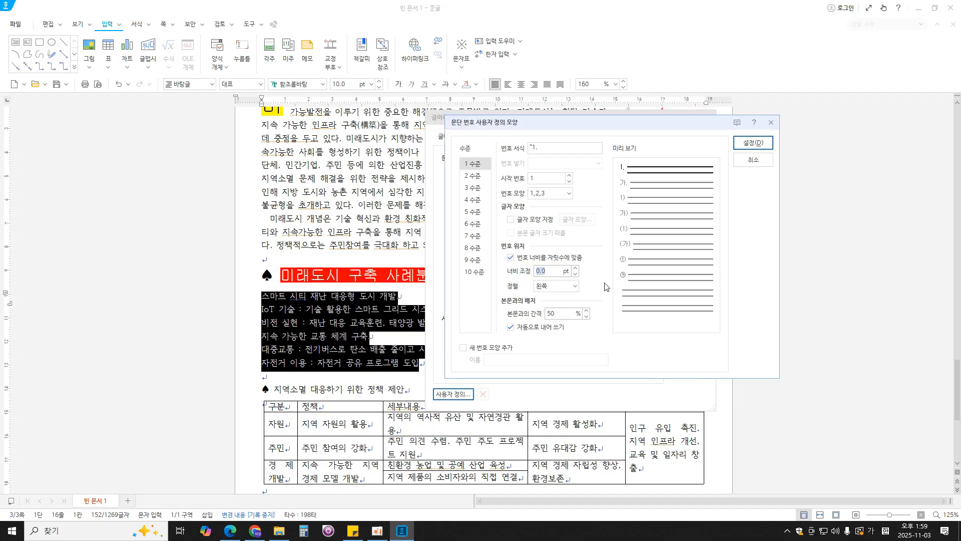
pyautogui.write('20')
pyautogui.click(555, 286)
pyautogui.click(564, 327)
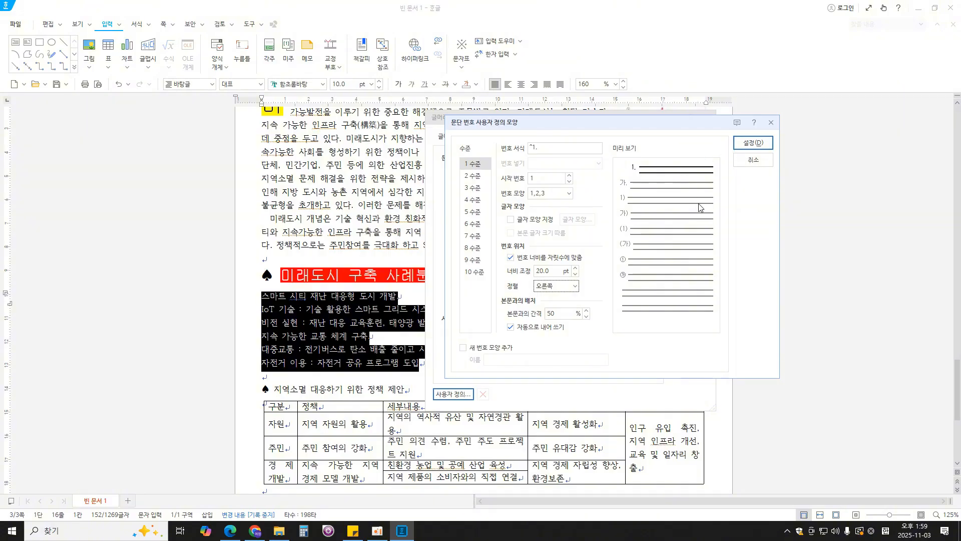
# - Check the second-level numbering in the PDF in Edge, and give 2 수준 the ①,②,③ number shape with format ^2, without the period, in Hangul
pyautogui.click(482, 177)
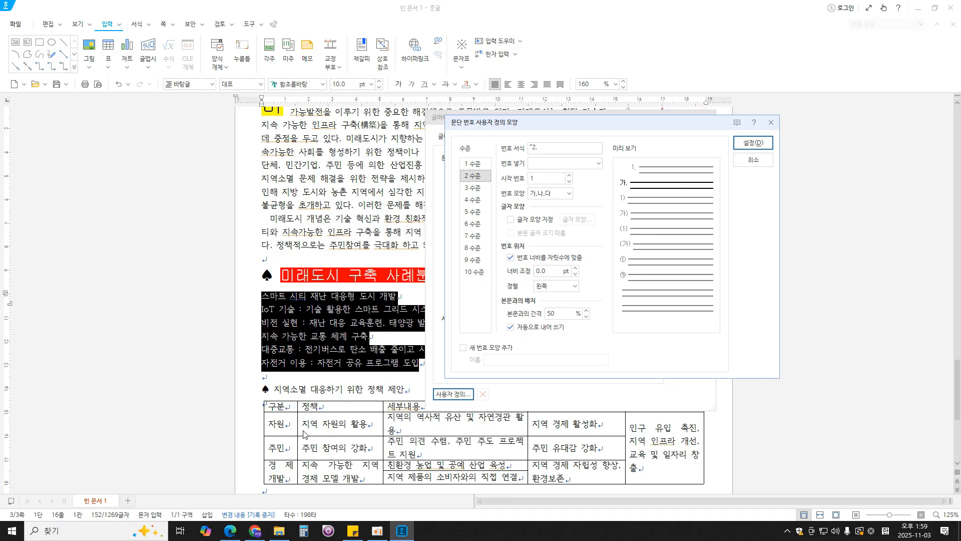
pyautogui.click(230, 530)
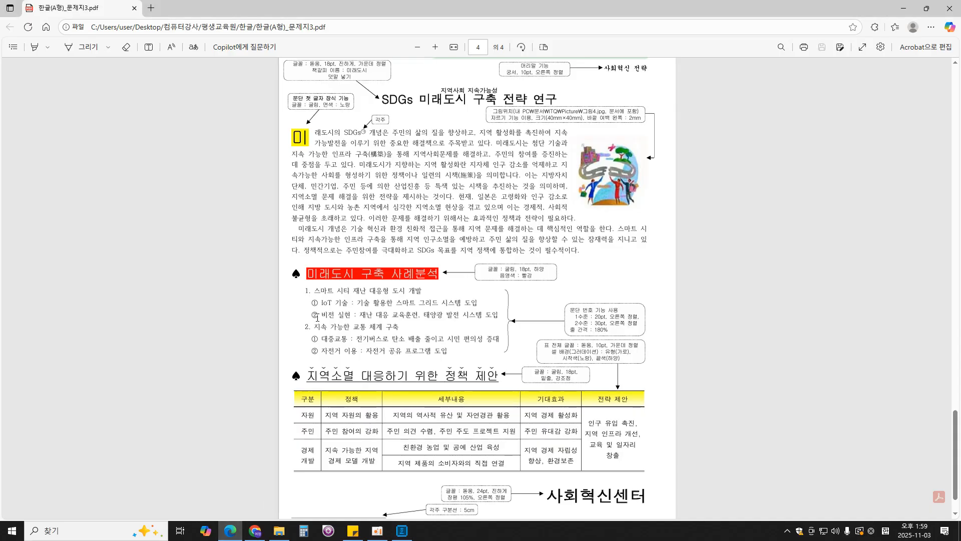
pyautogui.click(402, 531)
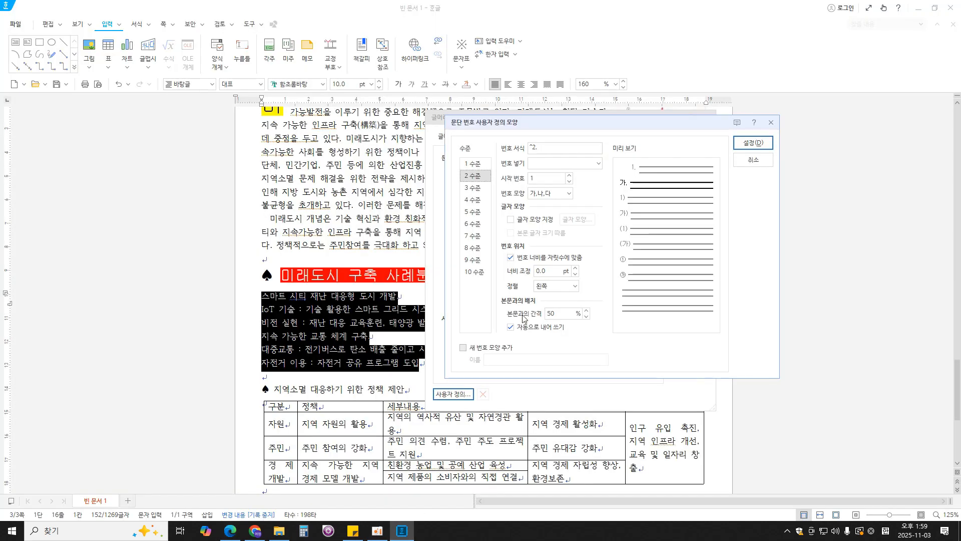
pyautogui.click(541, 195)
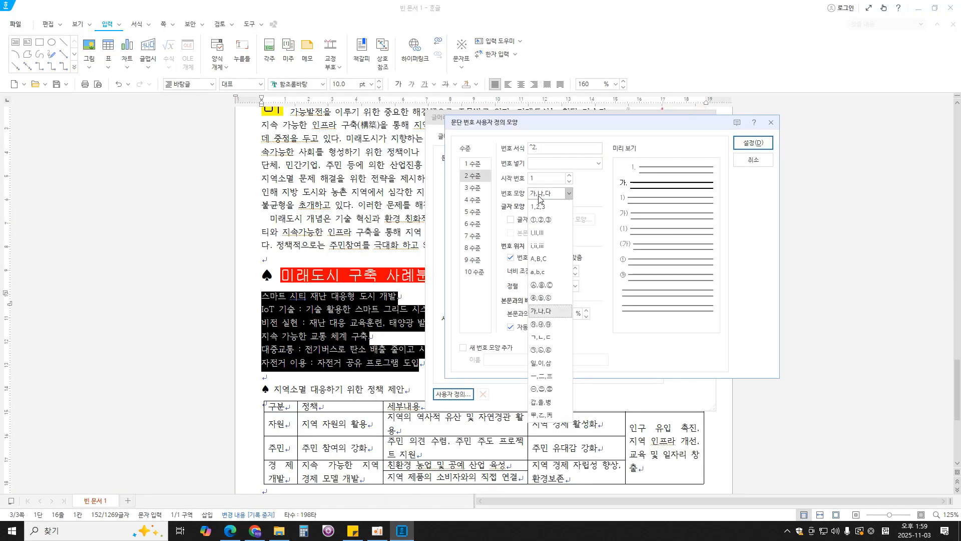
pyautogui.click(539, 222)
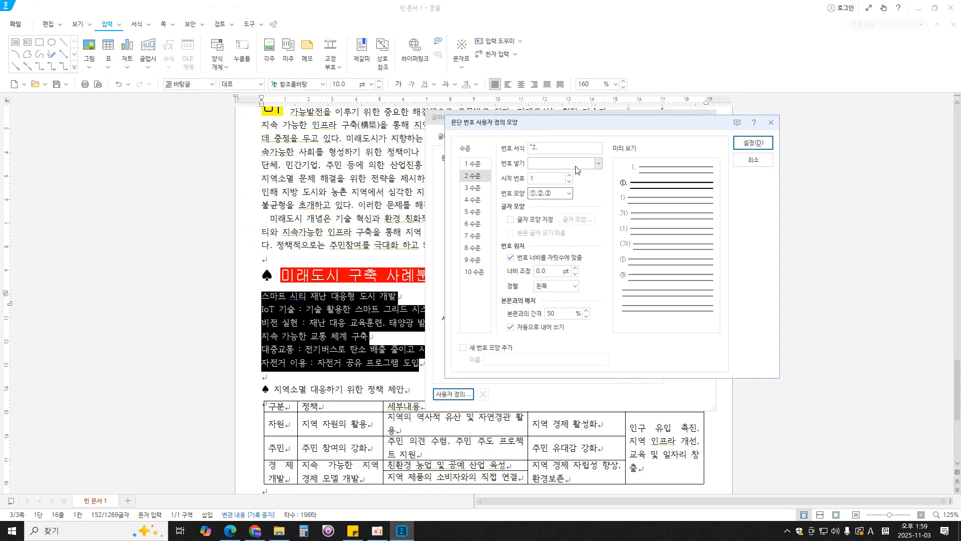
pyautogui.click(512, 146)
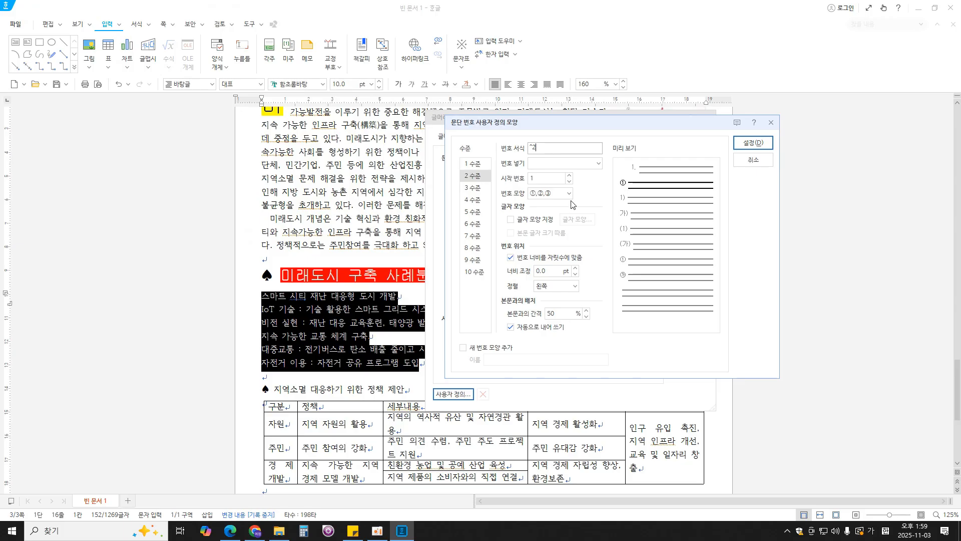
# - Check the level 2 specification in the PDF in Edge, and set 2 수준 to 너비 조정 30 pt with 오른쪽 alignment in Hangul
pyautogui.click(547, 271)
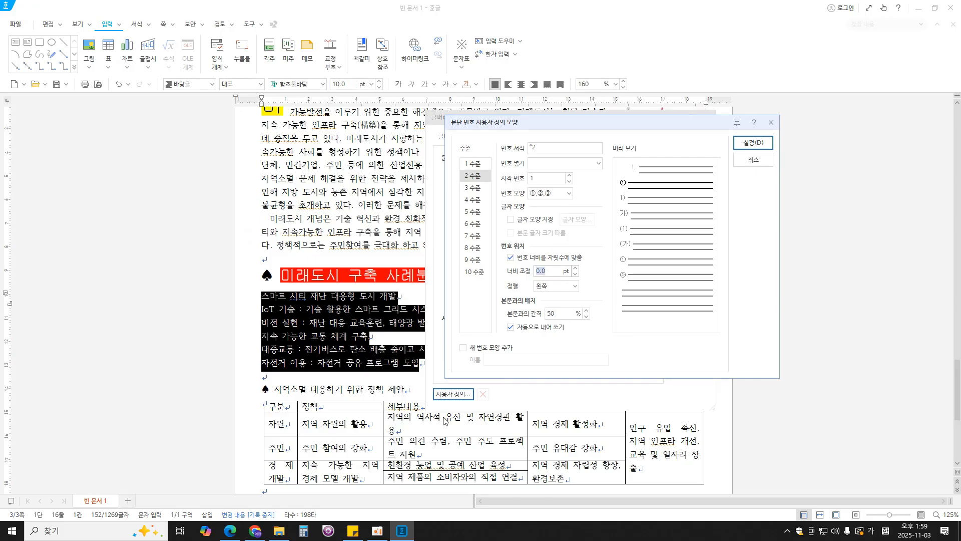
pyautogui.click(230, 530)
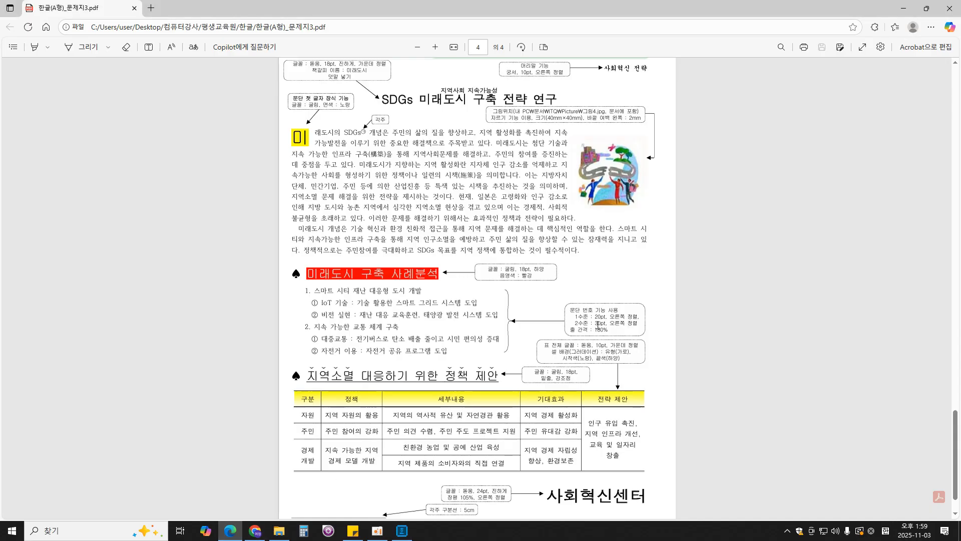
pyautogui.click(402, 530)
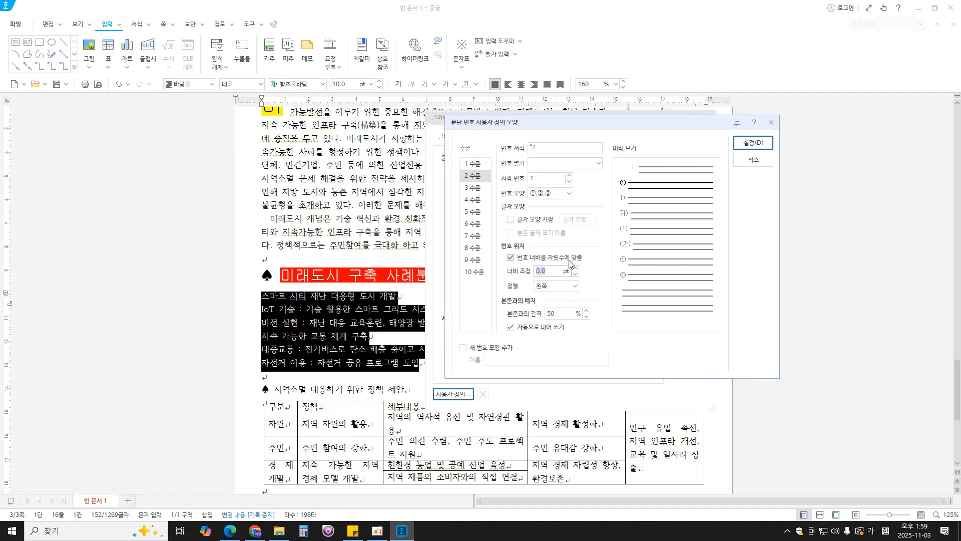
pyautogui.write('30')
pyautogui.click(574, 285)
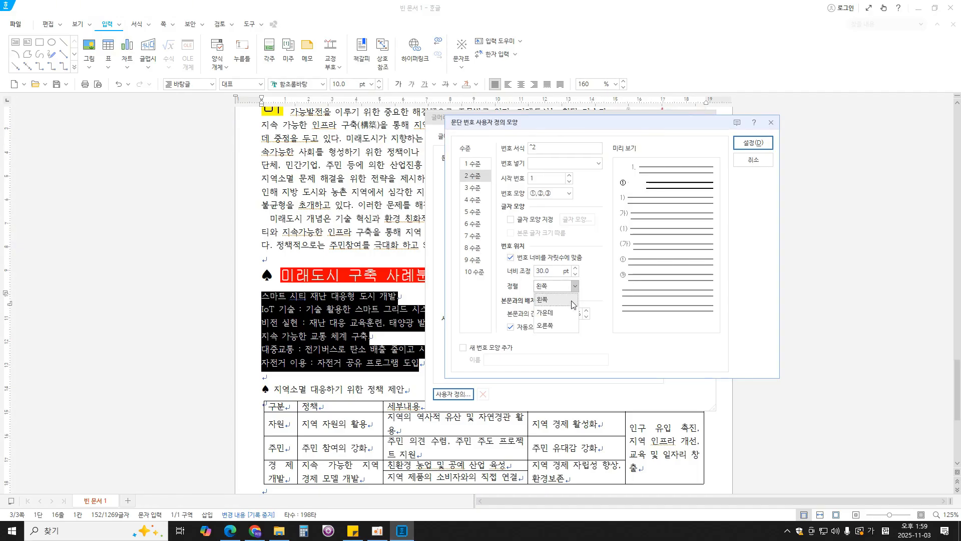
pyautogui.click(546, 326)
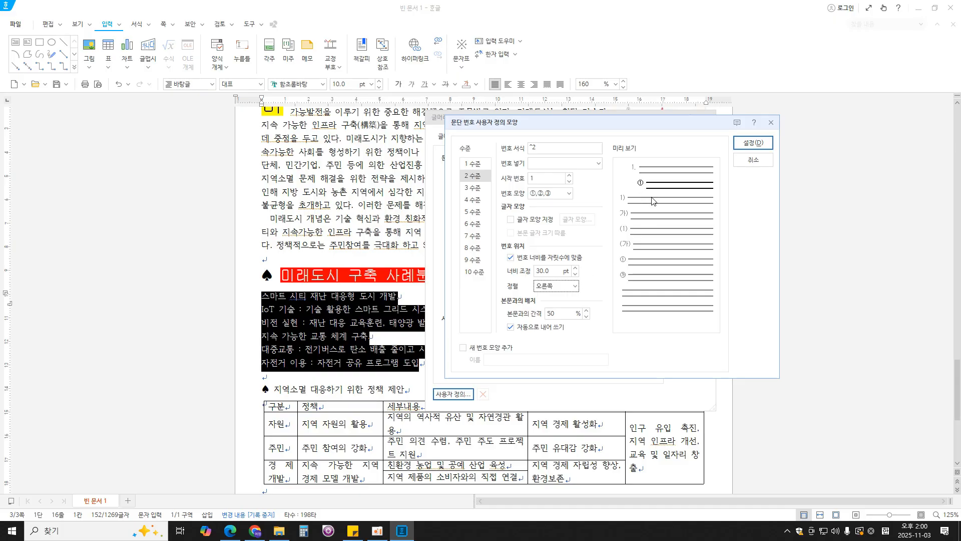
# - Confirm the custom two-level numbering and apply it to the six selected lines below the red heading
pyautogui.click(753, 143)
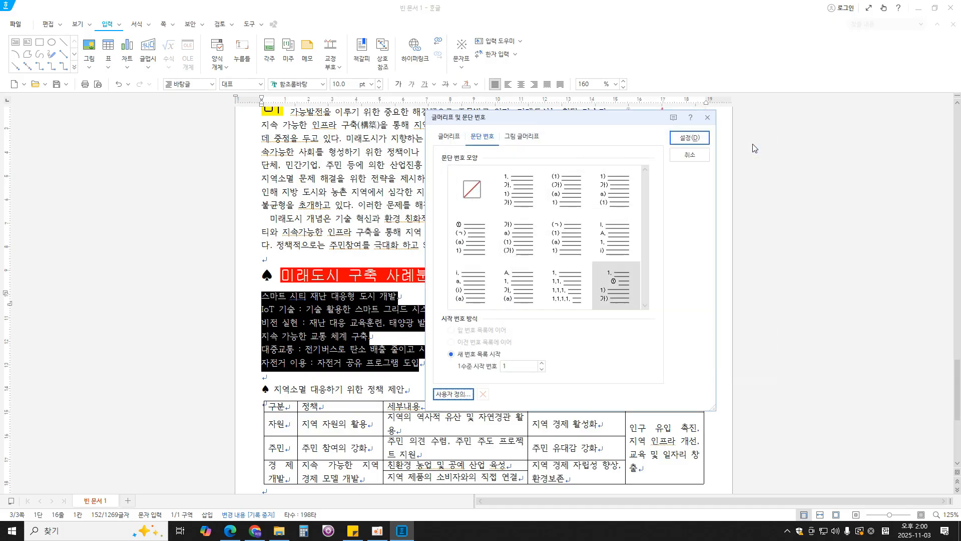
pyautogui.click(689, 138)
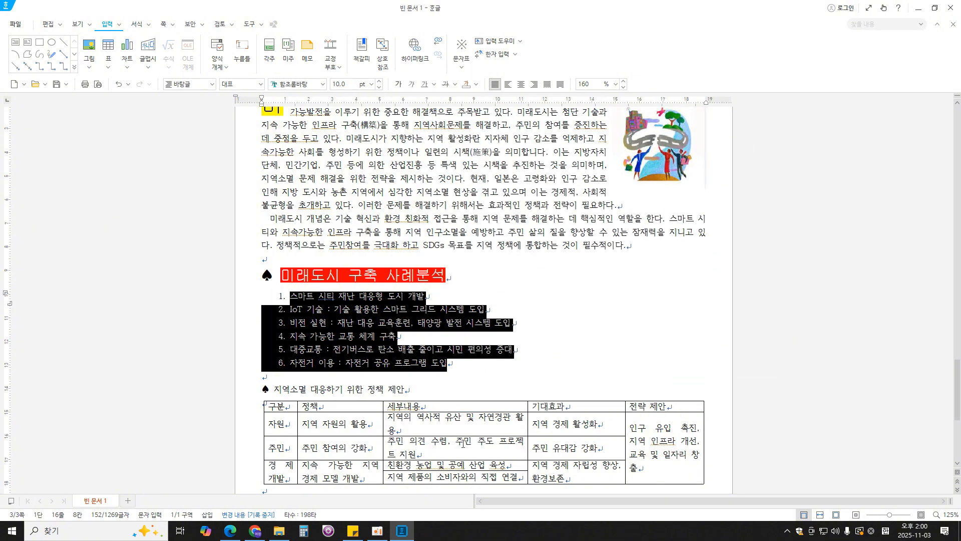
pyautogui.click(467, 368)
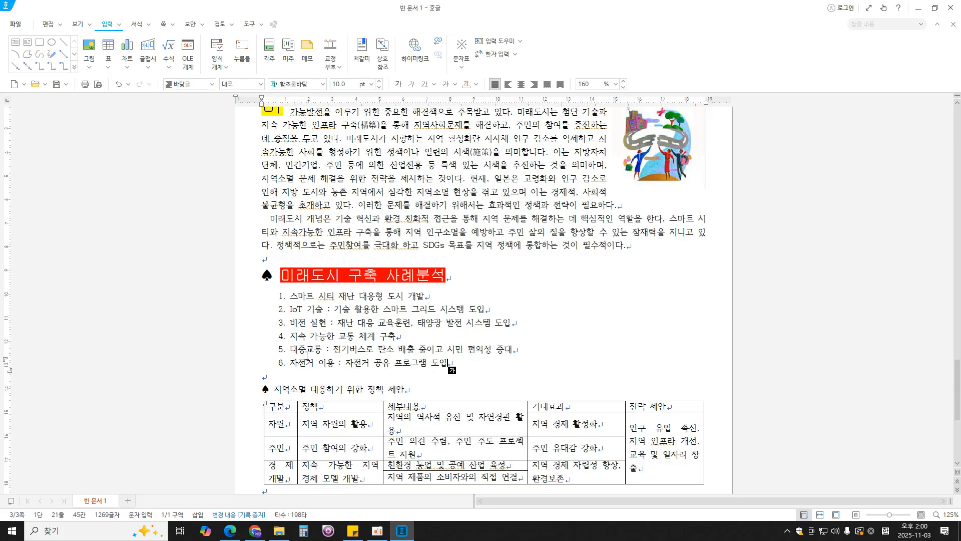
# - Lower the IoT 기술, 비전 실현, 대중교통 and 자전거 이용 lines by one numbering level
pyautogui.moveTo(520, 323); pyautogui.dragTo(291, 311)
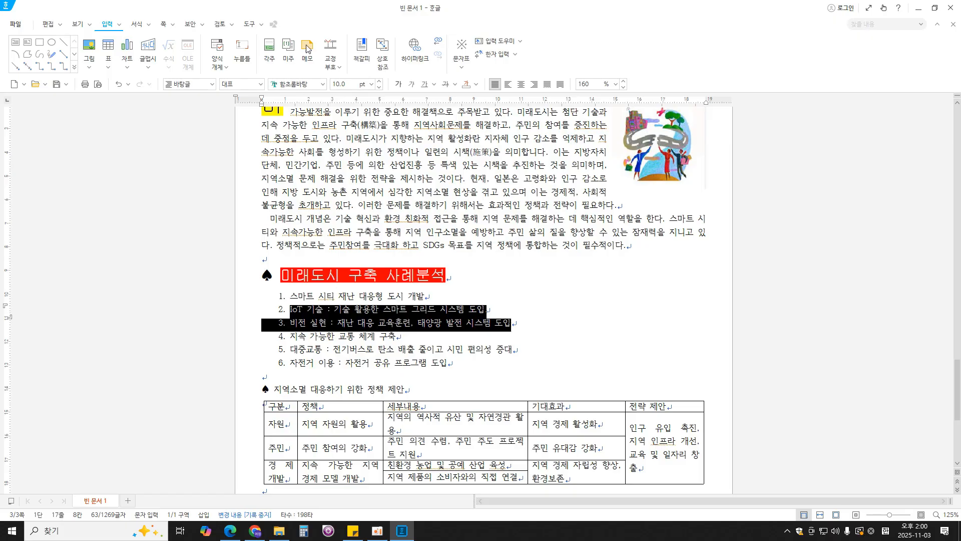
pyautogui.click(137, 25)
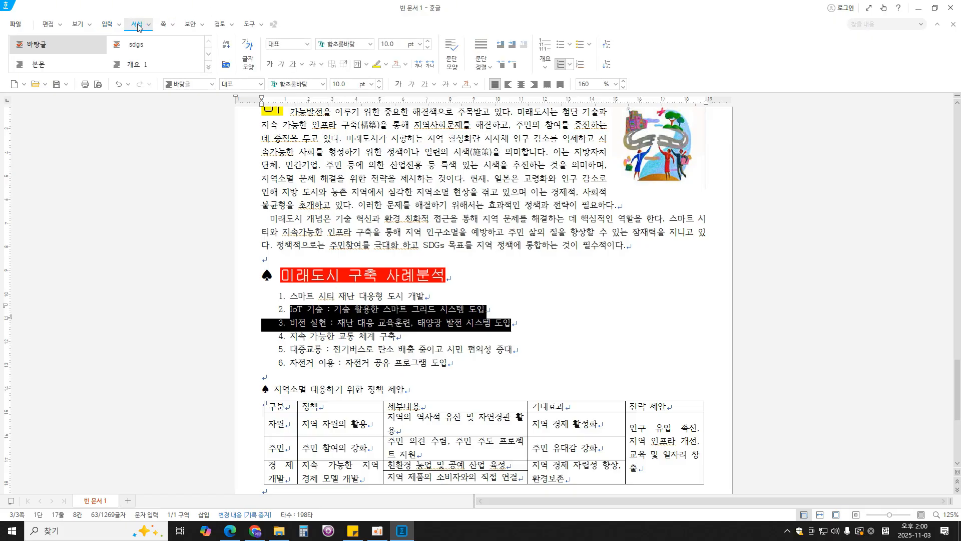
pyautogui.click(607, 65)
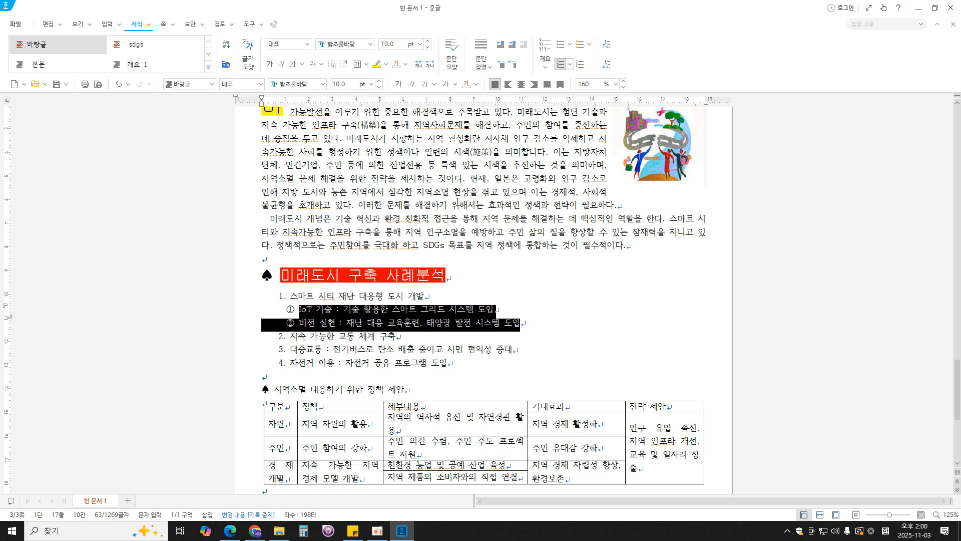
pyautogui.moveTo(453, 361); pyautogui.dragTo(290, 353)
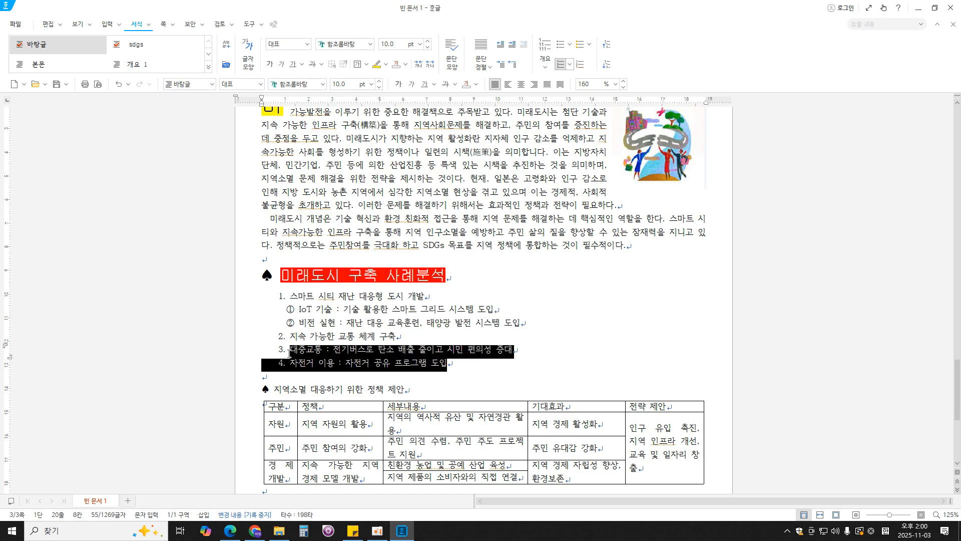
pyautogui.click(607, 65)
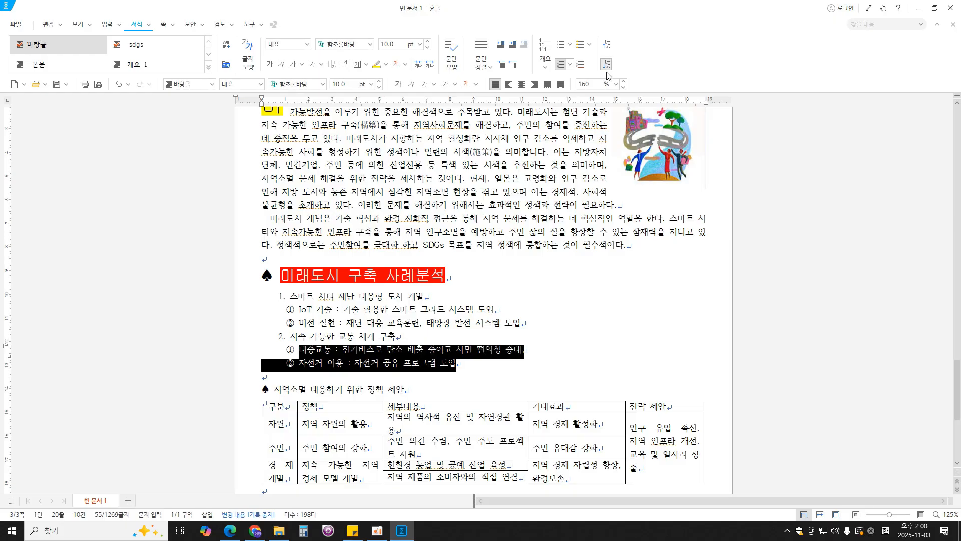
pyautogui.click(468, 365)
pyautogui.press('F12')
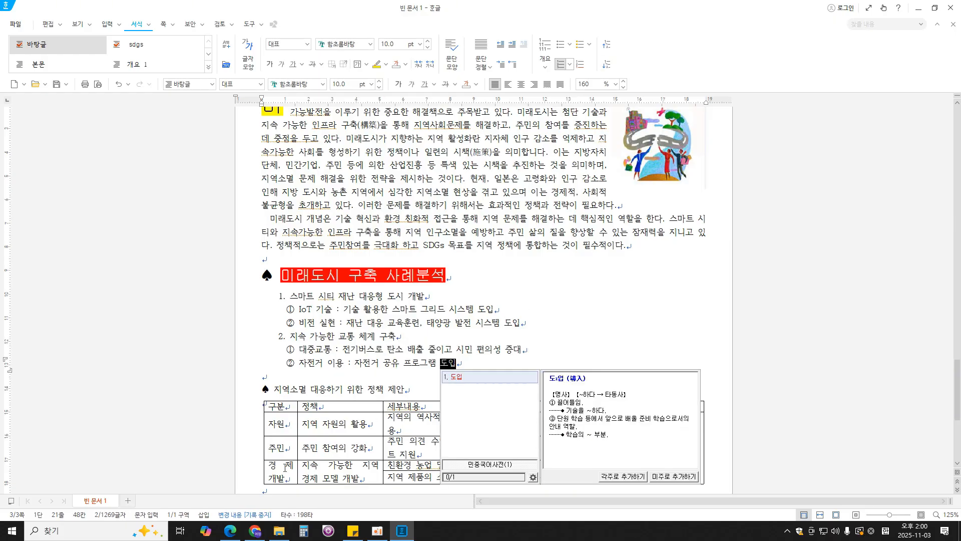
# - Check the list's line spacing in the PDF in Edge, and set all six numbered lines to 180% line spacing in Hangul
pyautogui.click(230, 530)
pyautogui.moveTo(601, 330); pyautogui.dragTo(569, 330)
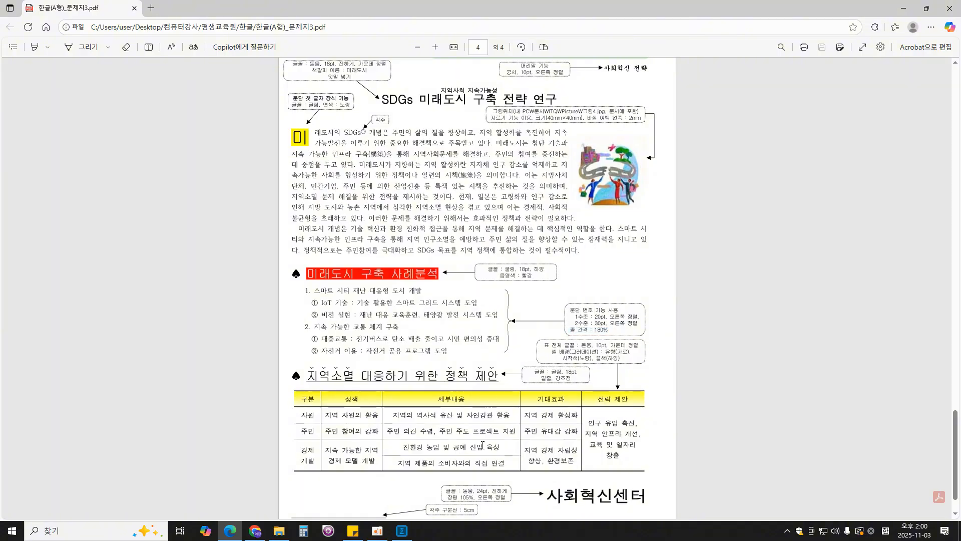
pyautogui.click(402, 530)
pyautogui.moveTo(457, 364); pyautogui.dragTo(280, 301)
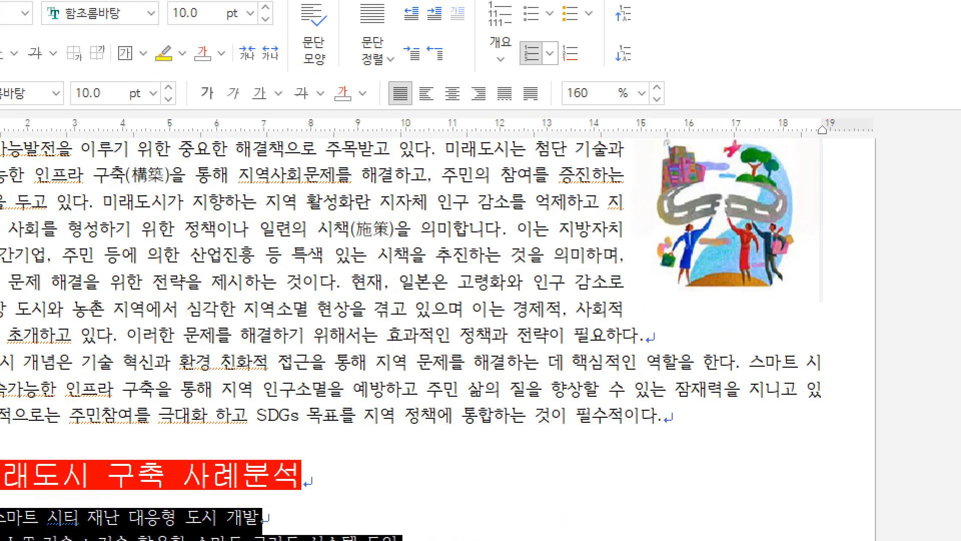
pyautogui.click(610, 31)
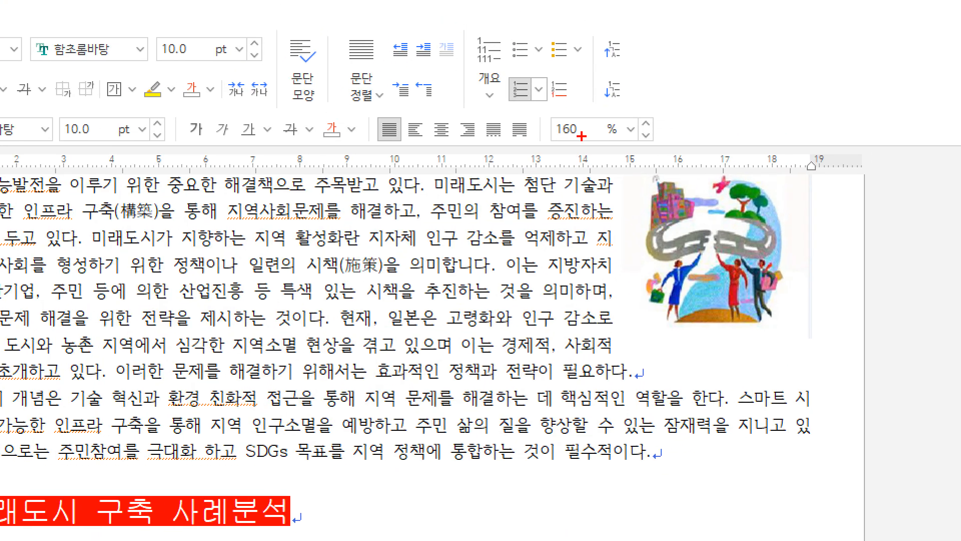
pyautogui.moveTo(594, 101)
pyautogui.mouseDown()
pyautogui.moveTo(592, 70)
pyautogui.moveTo(582, 117)
pyautogui.moveTo(453, 128)
pyautogui.mouseUp()
pyautogui.press('Escape')
pyautogui.write('180')
pyautogui.press('Return')
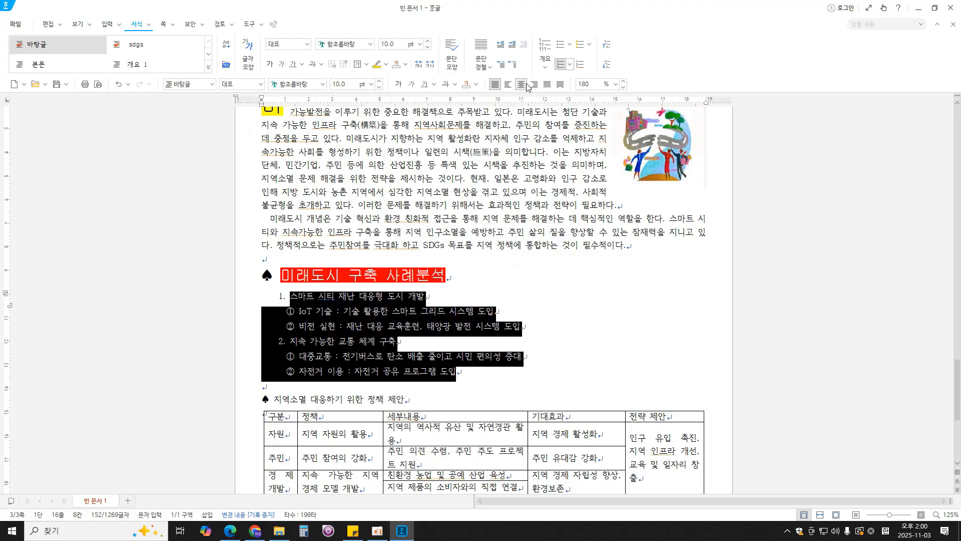
pyautogui.click(498, 350)
# - Check the second heading's specification in the PDF in Edge, and set the "♠ 지역소멸 대응하기 위한 정책 제안" line to 굴림, 18 pt in Hangul
pyautogui.scroll(-3, 498, 351)
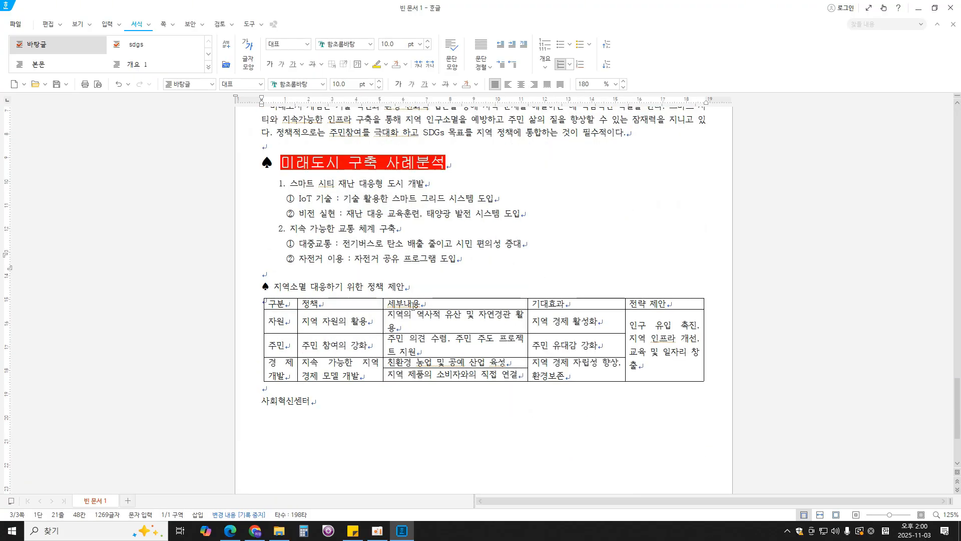
pyautogui.moveTo(404, 287); pyautogui.dragTo(250, 286)
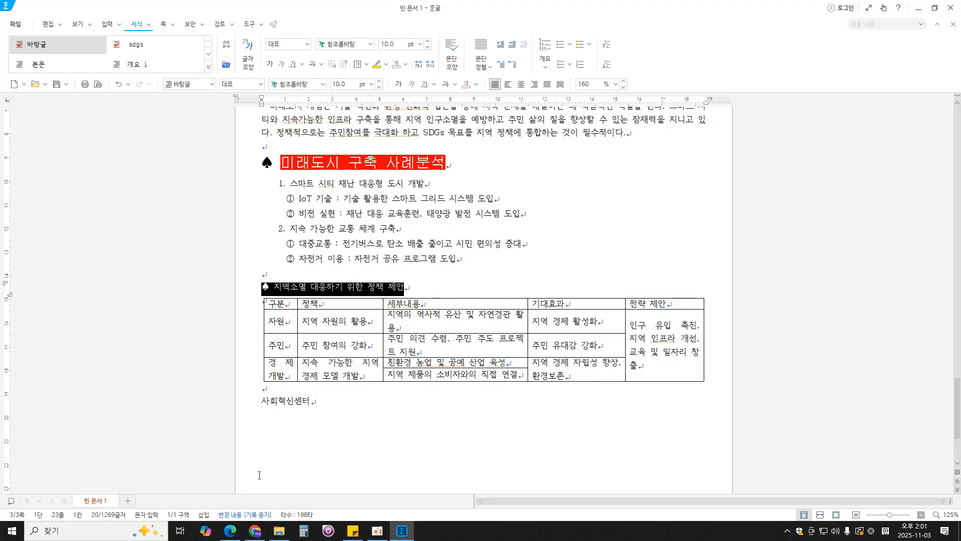
pyautogui.click(230, 530)
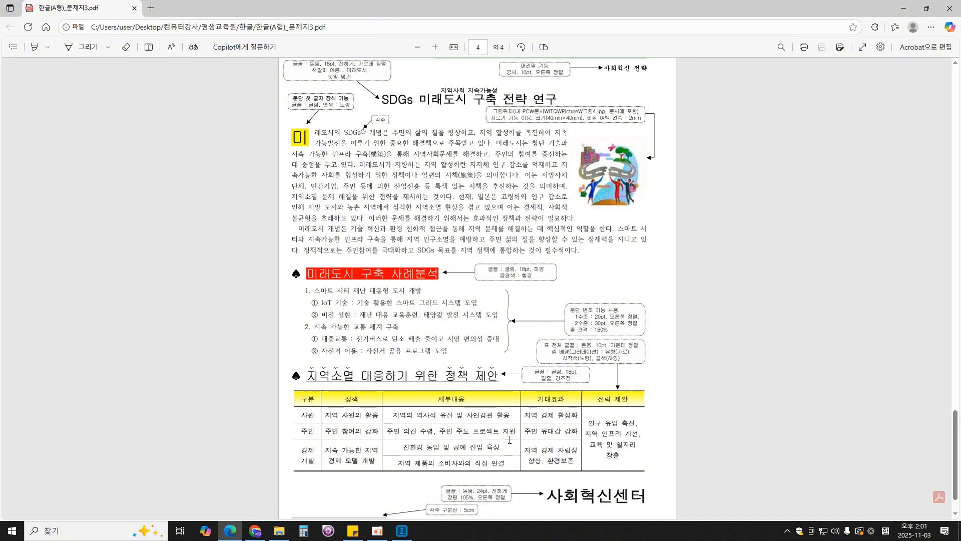
pyautogui.click(402, 531)
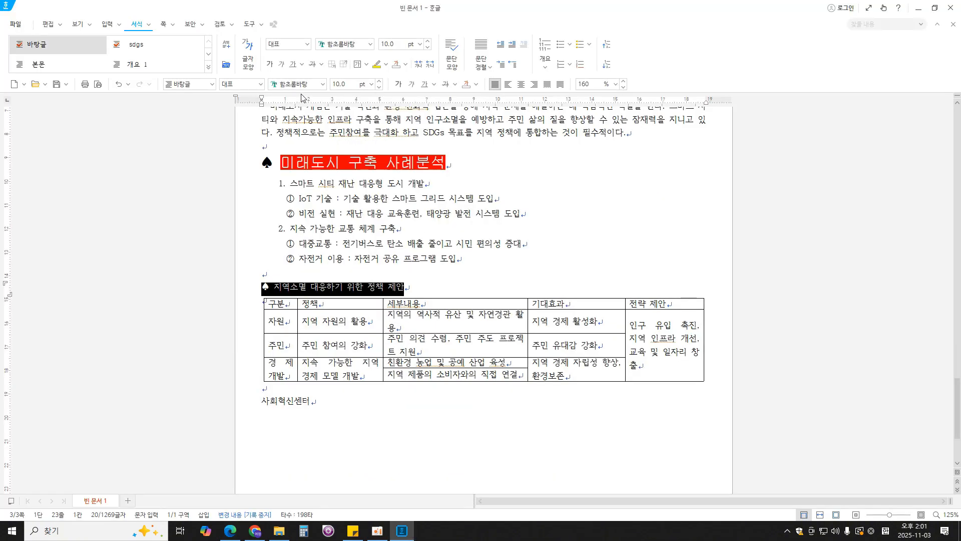
pyautogui.click(310, 81)
pyautogui.write('굴림')
pyautogui.press('Return')
pyautogui.click(341, 84)
pyautogui.write('18')
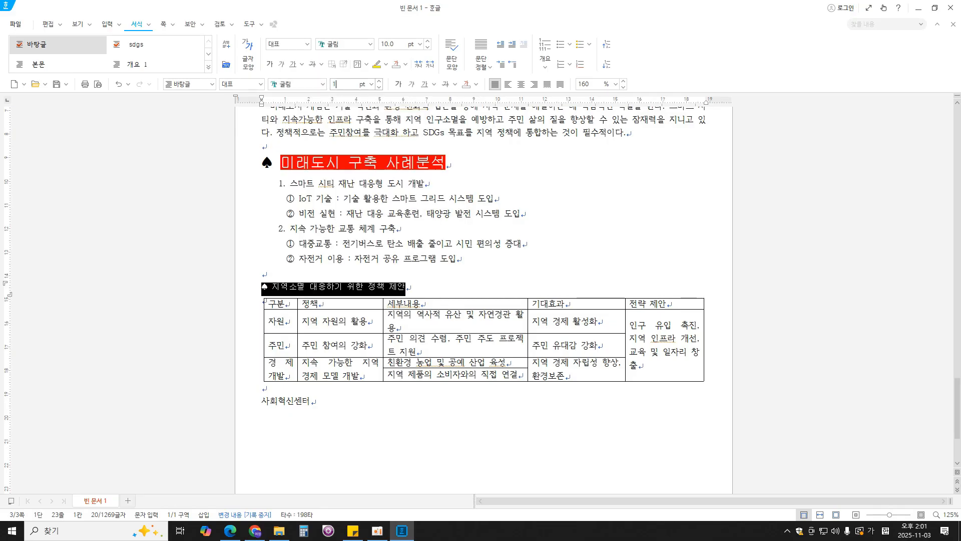
pyautogui.press('Return')
pyautogui.click(455, 296)
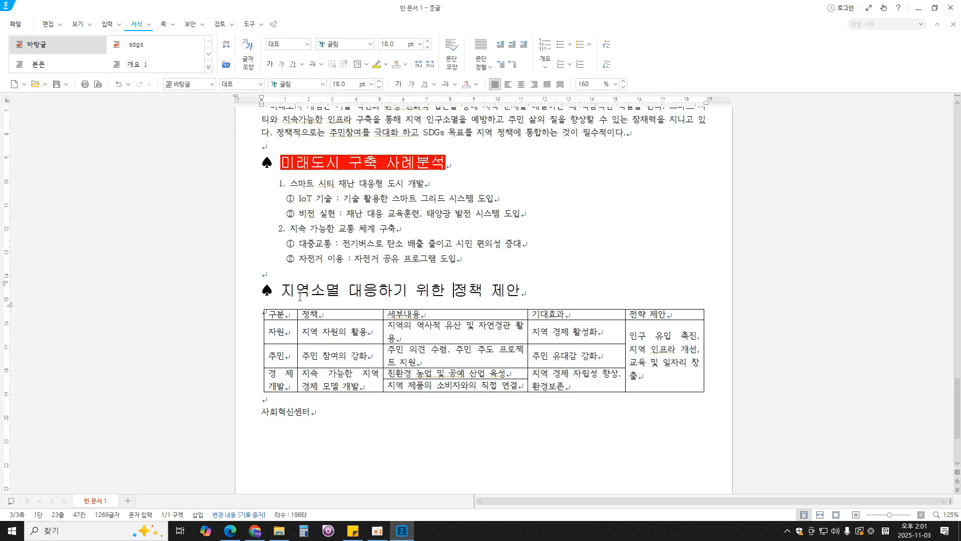
# - Check the underline requirement in the PDF in Edge, and underline "지역소멸 대응하기 위한 정책 제안" without the spade symbol in Hangul
pyautogui.moveTo(300, 296); pyautogui.dragTo(420, 307)
pyautogui.click(341, 296)
pyautogui.moveTo(280, 294); pyautogui.dragTo(522, 295)
pyautogui.click(230, 531)
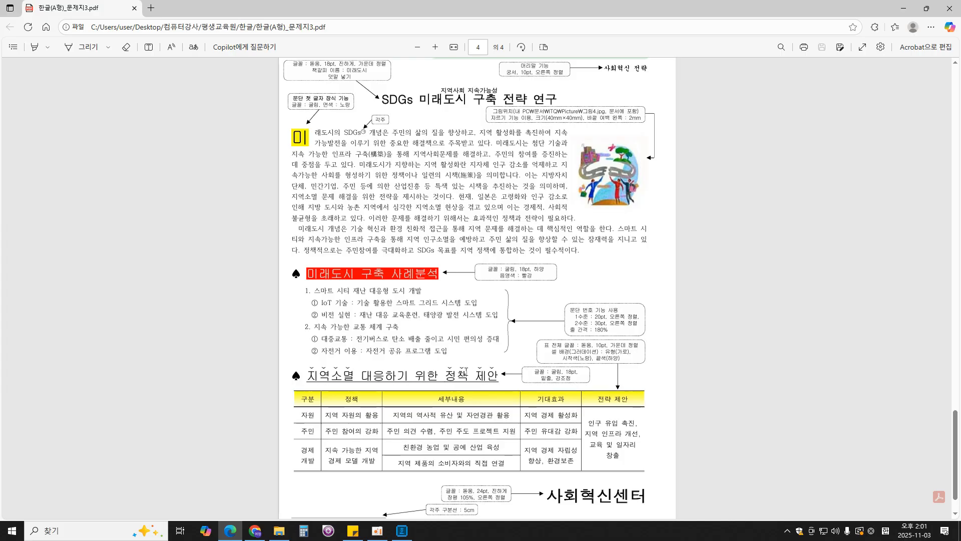
pyautogui.click(402, 530)
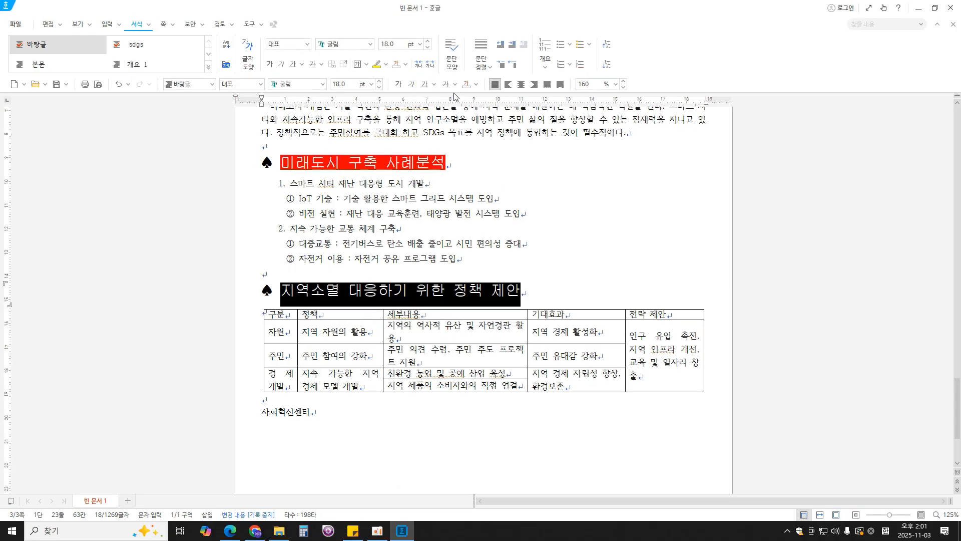
pyautogui.click(455, 26)
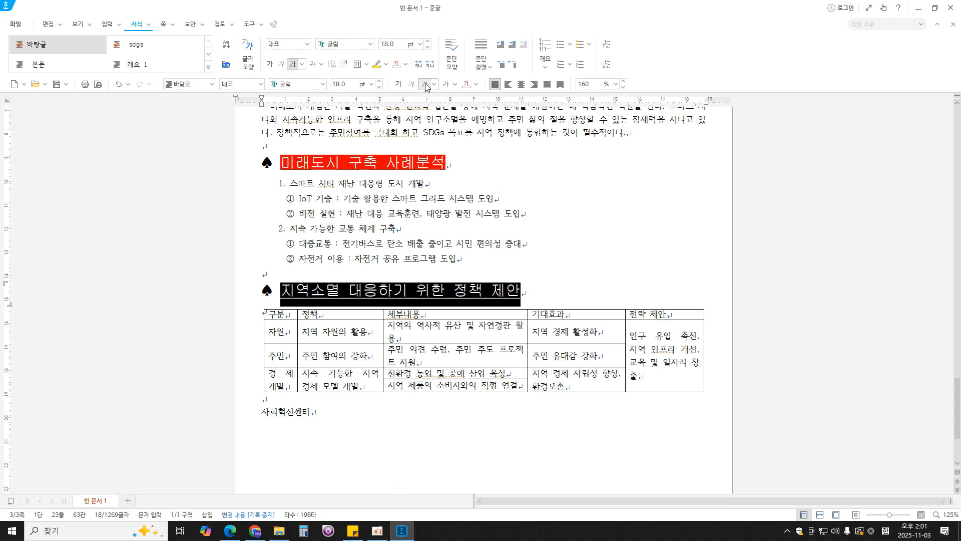
pyautogui.click(518, 289)
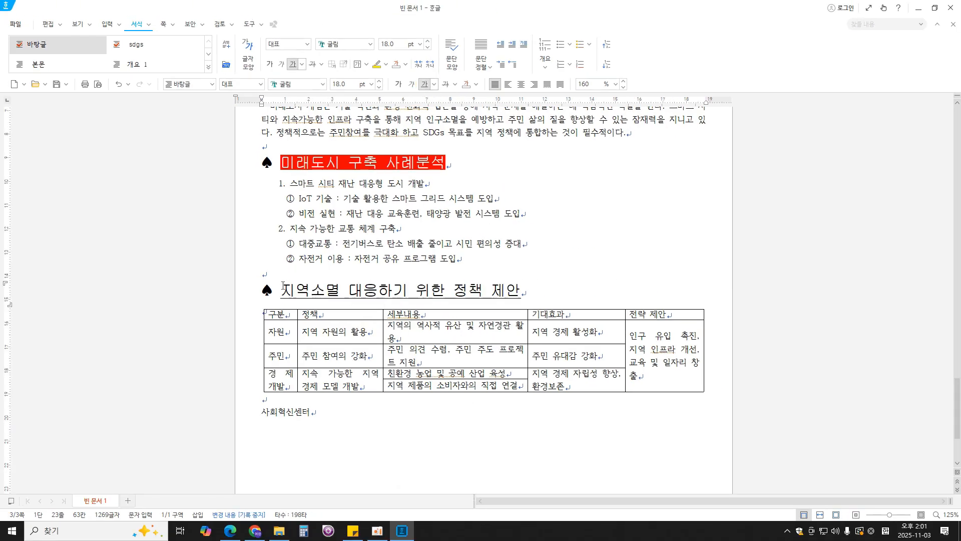
# - Add the ˇ-shaped 강조점 above each letter of 지역소멸 in the second heading through the 글자 모양 확장 settings
pyautogui.moveTo(283, 287); pyautogui.dragTo(335, 292)
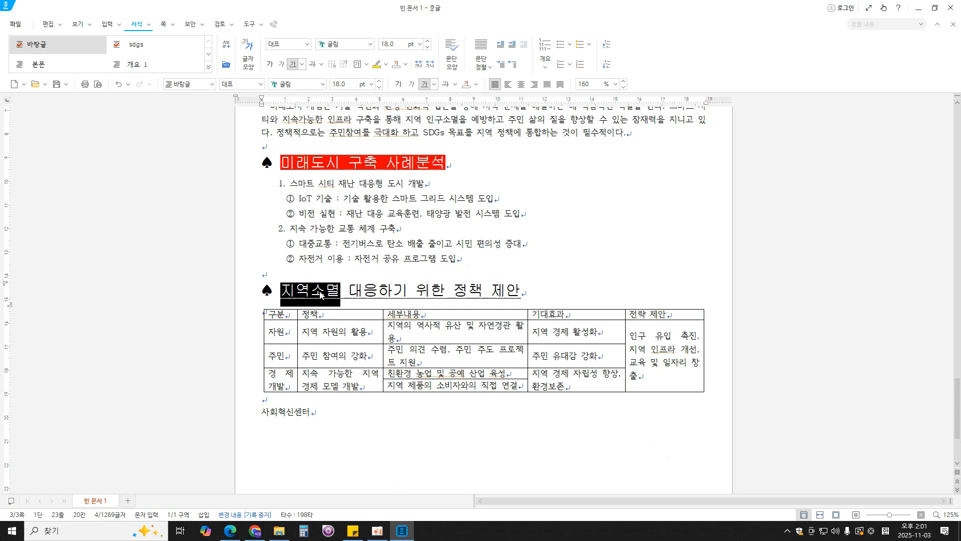
pyautogui.rightClick(320, 294)
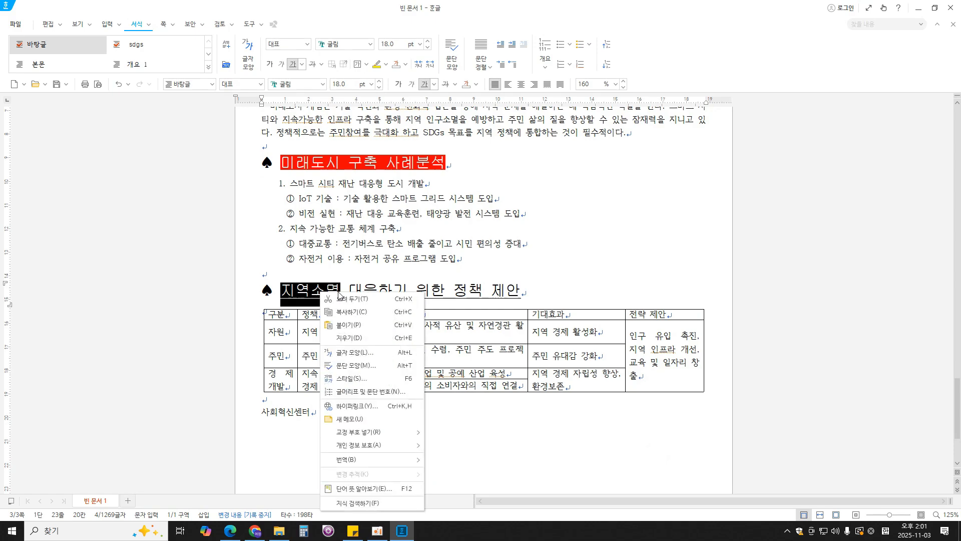
pyautogui.click(385, 353)
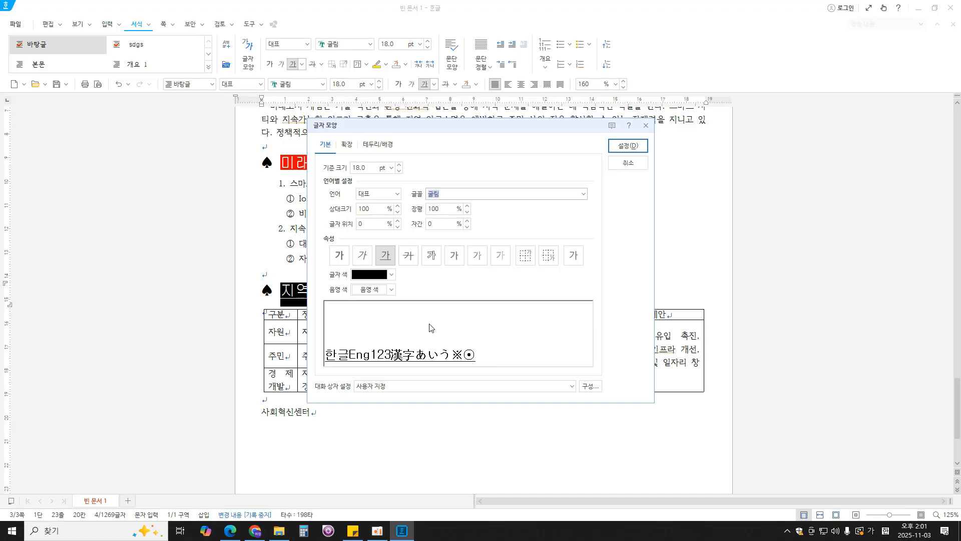
pyautogui.hotkey('ctrl', '1')
pyautogui.click(414, 230)
pyautogui.moveTo(293, 74); pyautogui.dragTo(298, 73)
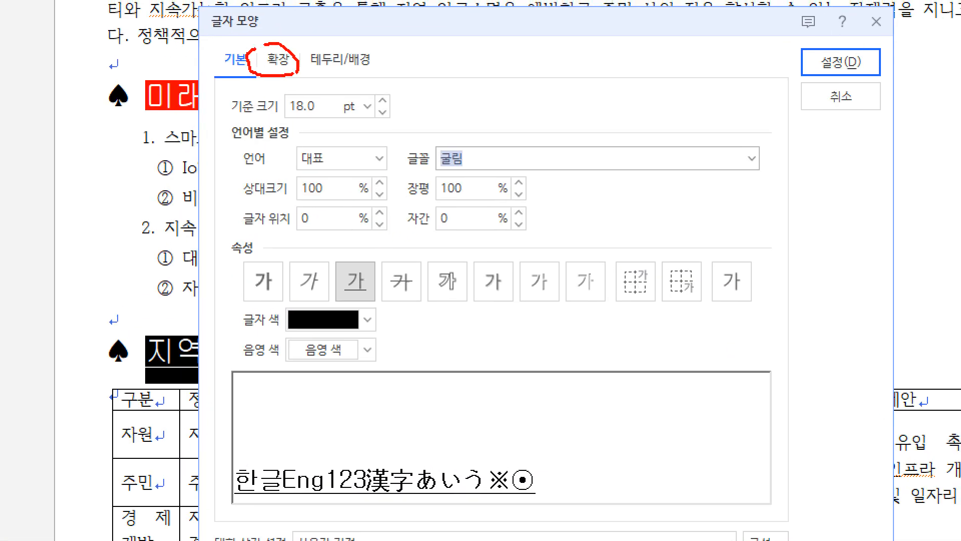
pyautogui.press('Escape')
pyautogui.click(348, 144)
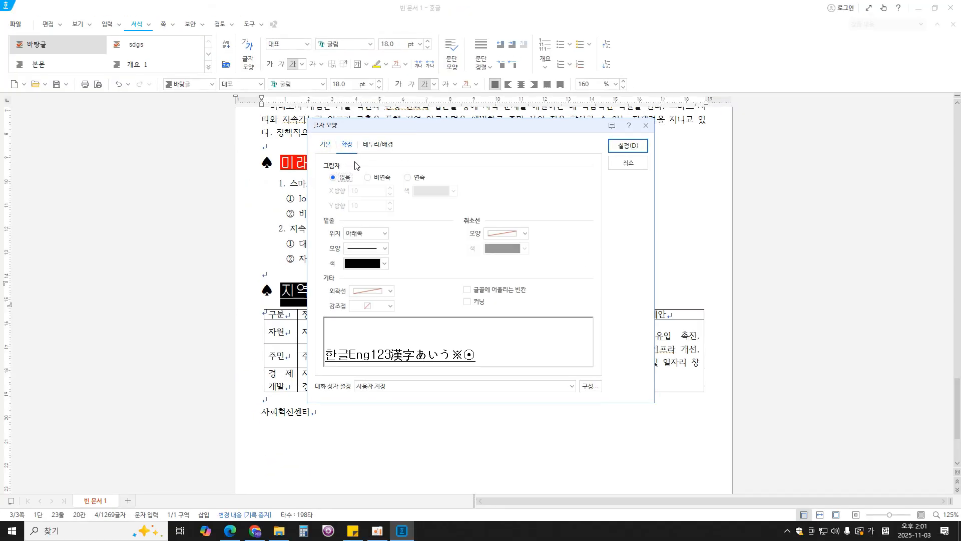
pyautogui.hotkey('ctrl', '1')
pyautogui.click(349, 314)
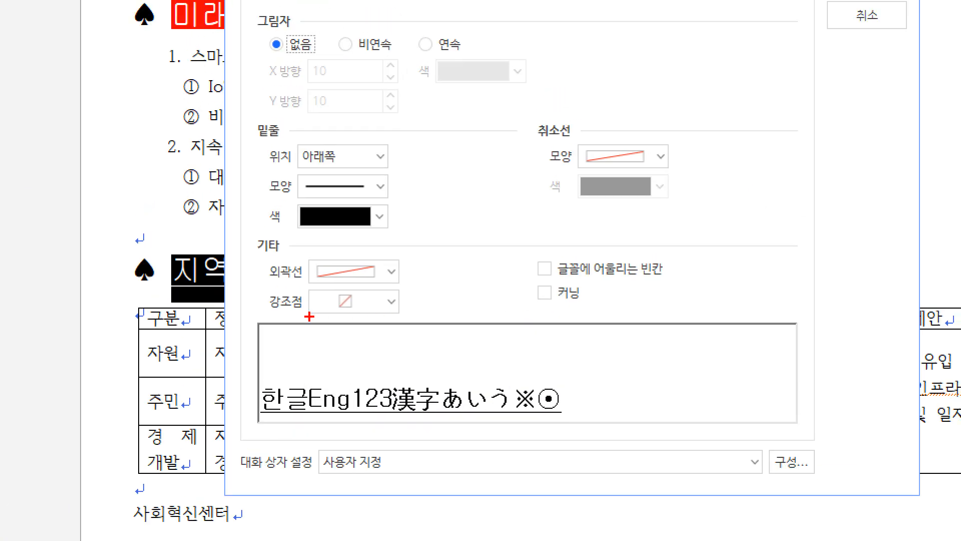
pyautogui.moveTo(261, 310); pyautogui.dragTo(425, 315)
pyautogui.press('Escape')
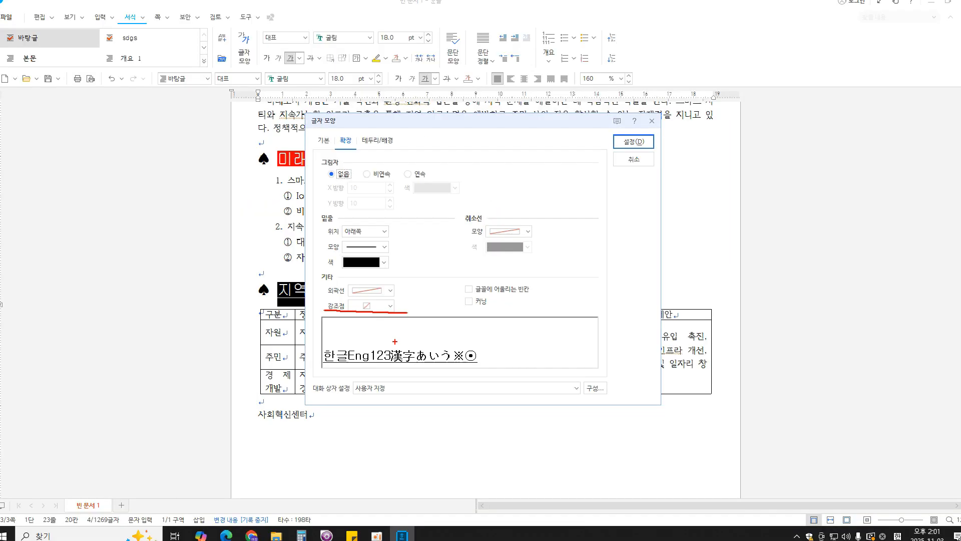
pyautogui.click(390, 305)
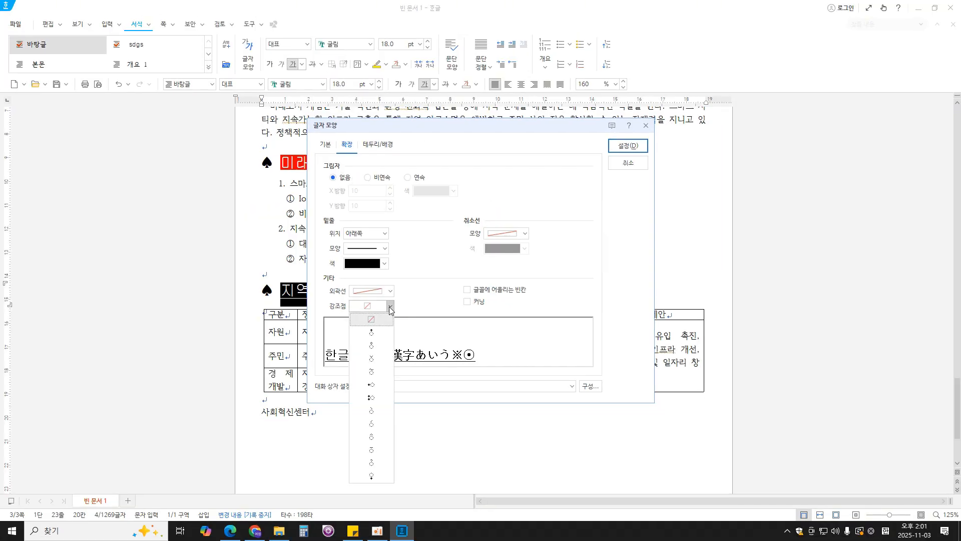
pyautogui.click(376, 361)
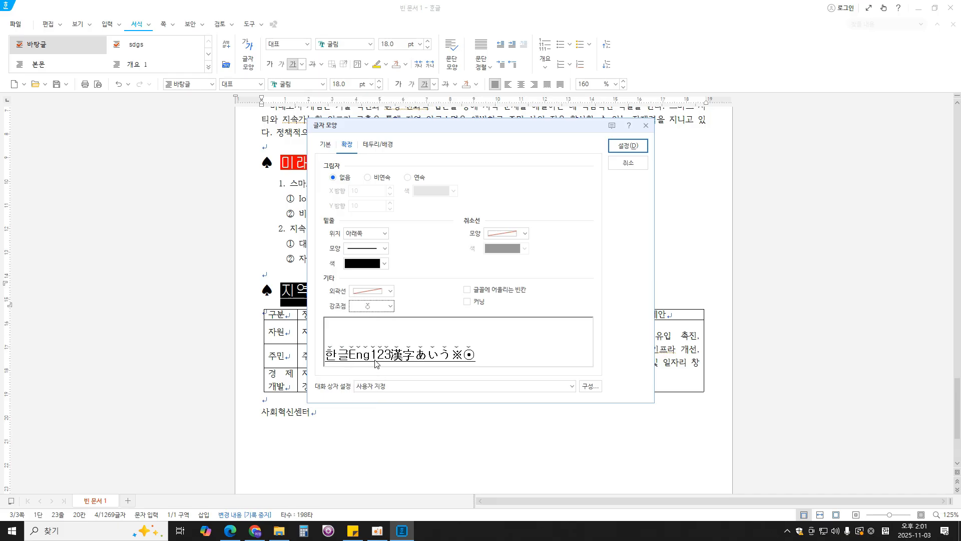
pyautogui.click(627, 145)
# - Add the ˇ-shaped 강조점 above each letter of 정책 제안 in the second heading through the 글자 모양 확장 settings
pyautogui.moveTo(454, 291); pyautogui.dragTo(519, 293)
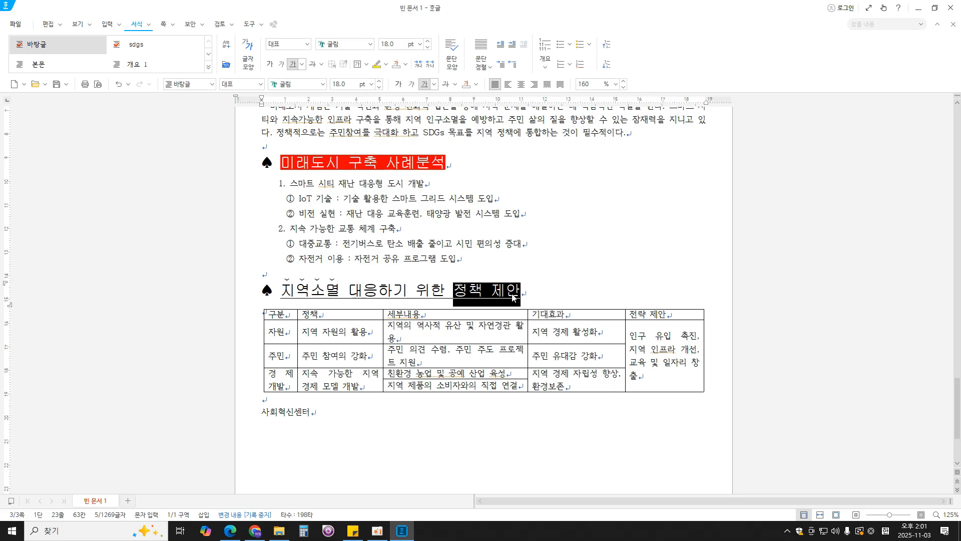
pyautogui.rightClick(512, 297)
pyautogui.click(558, 357)
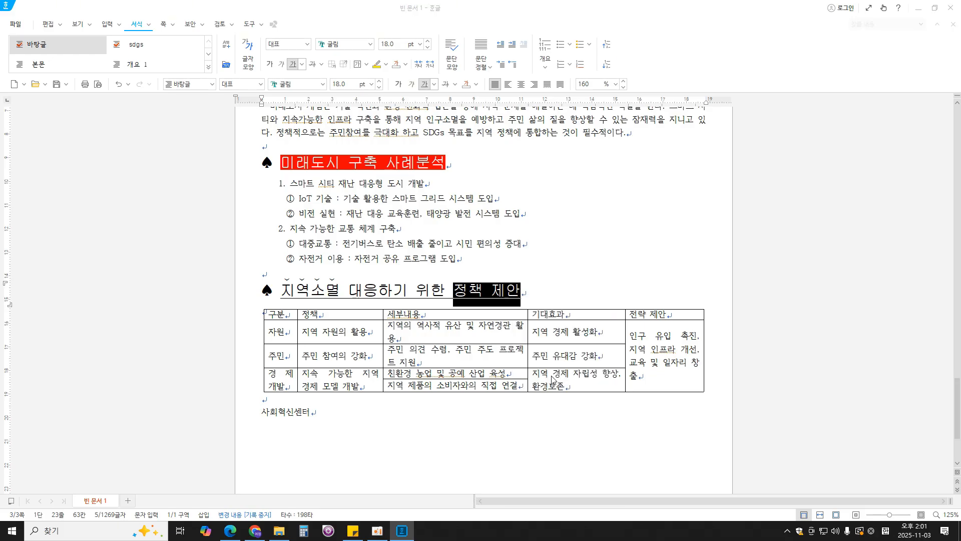
pyautogui.click(390, 306)
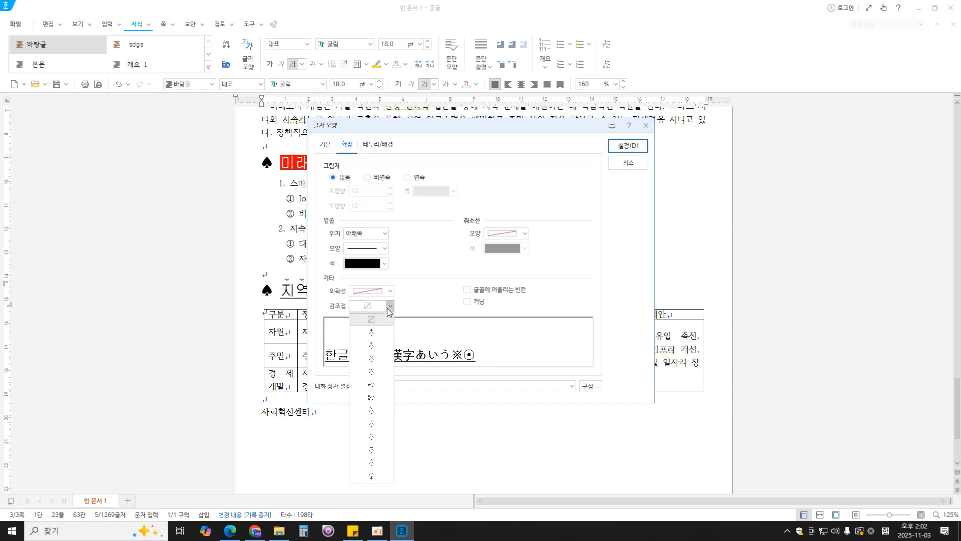
pyautogui.click(372, 358)
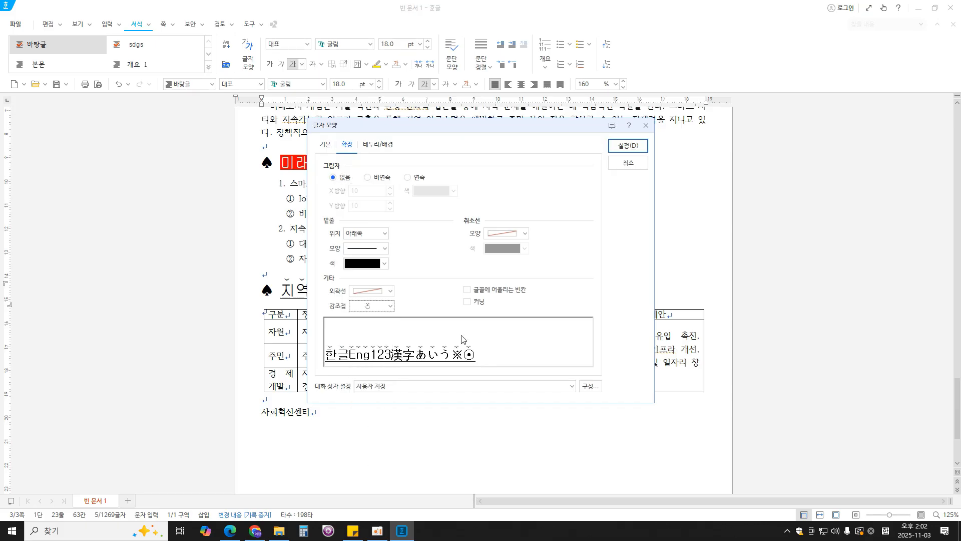
pyautogui.click(620, 162)
# - Check the table's text specification in the PDF in Edge, and set all table cells to 돋움 with centred alignment in Hangul
pyautogui.click(231, 530)
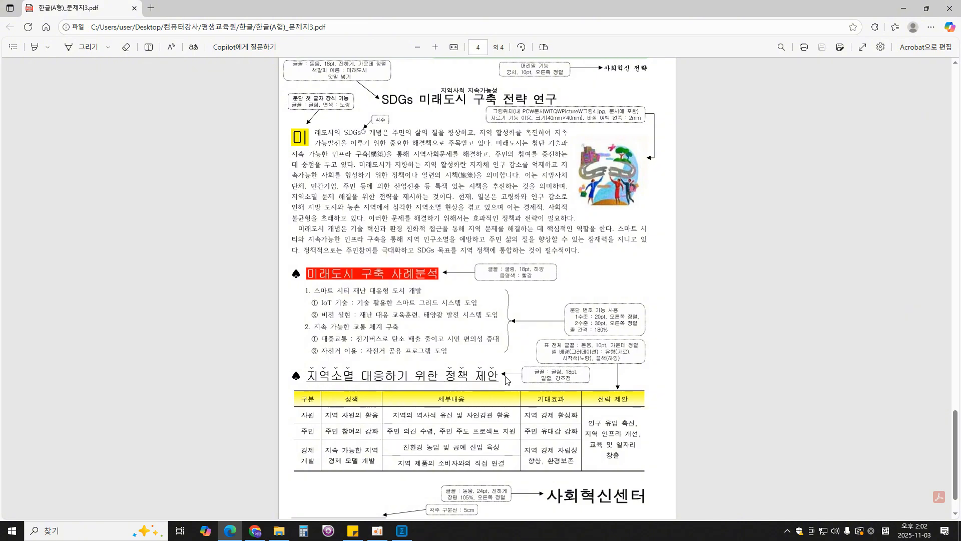
pyautogui.scroll(-1, 507, 380)
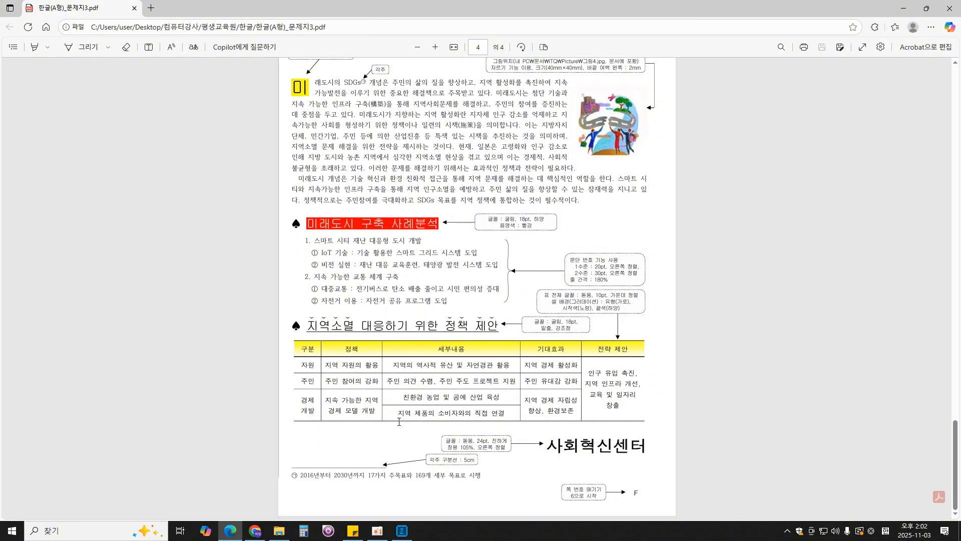
pyautogui.click(402, 530)
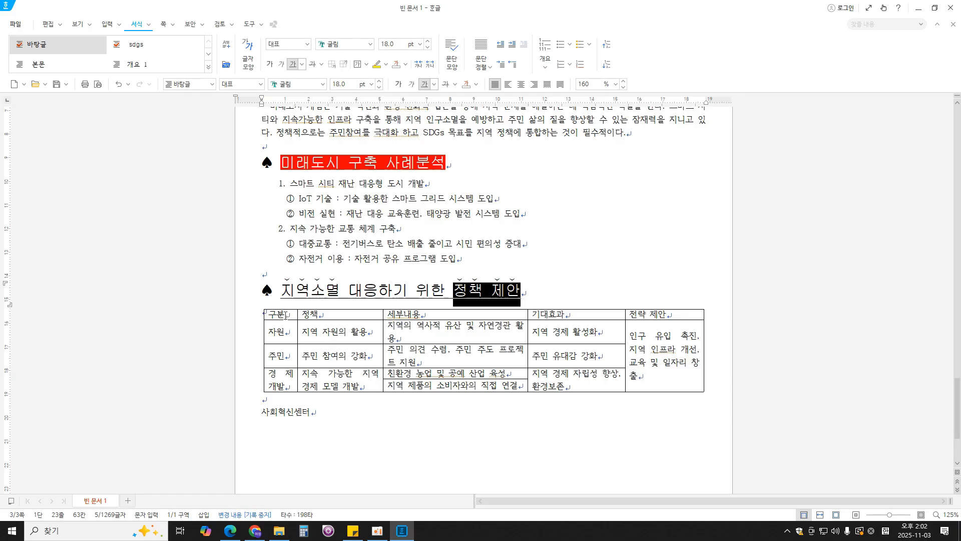
pyautogui.moveTo(286, 316); pyautogui.dragTo(652, 374)
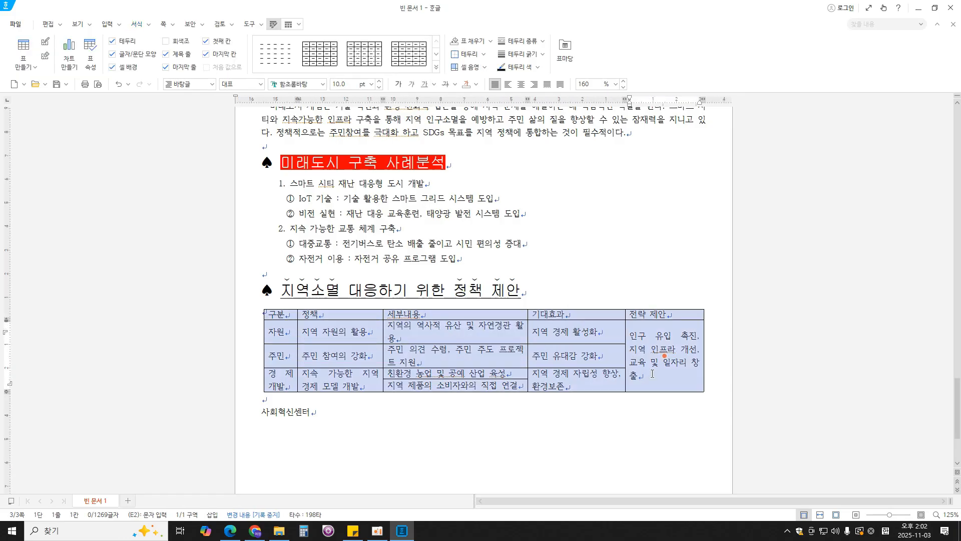
pyautogui.click(230, 531)
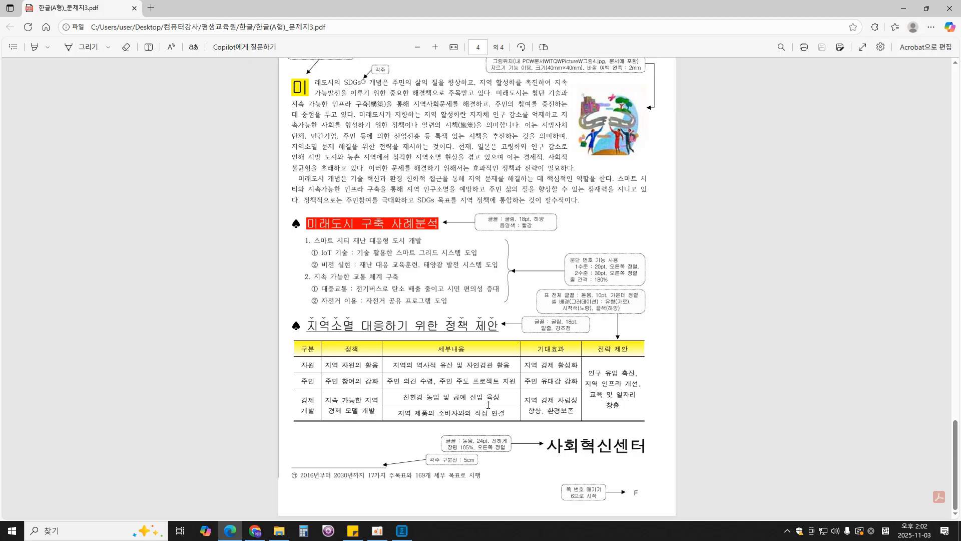
pyautogui.click(402, 530)
pyautogui.click(305, 83)
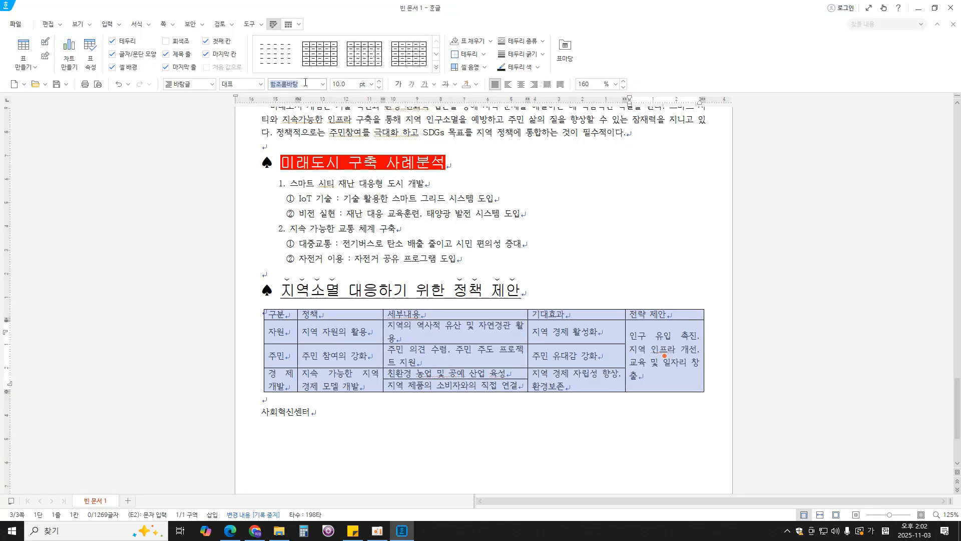
pyautogui.write('돋움')
pyautogui.press('Return')
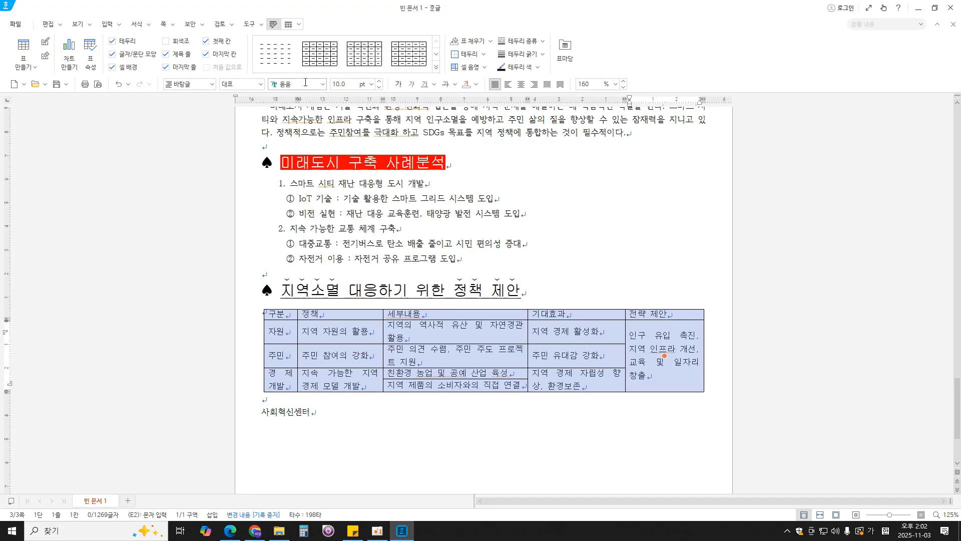
pyautogui.click(521, 83)
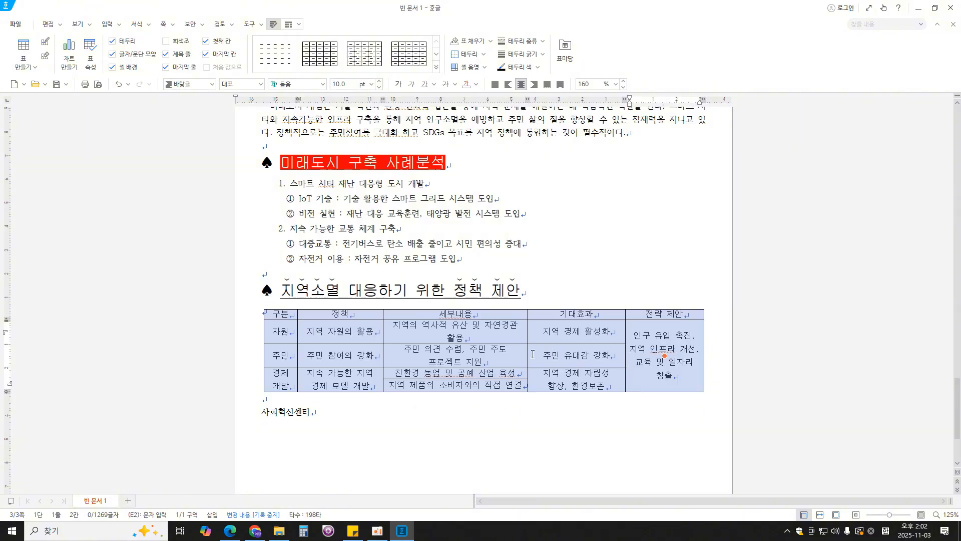
# - Widen the table's 세부내용 column by moving its border with the 기대효과 column outward
pyautogui.moveTo(528, 354); pyautogui.dragTo(528, 354)
pyautogui.moveTo(536, 354); pyautogui.dragTo(543, 355)
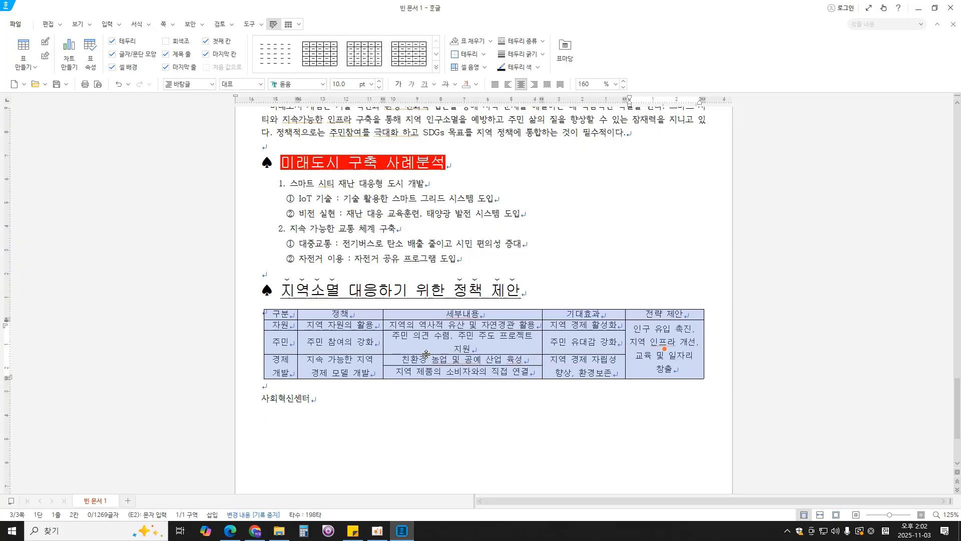
pyautogui.click(624, 345)
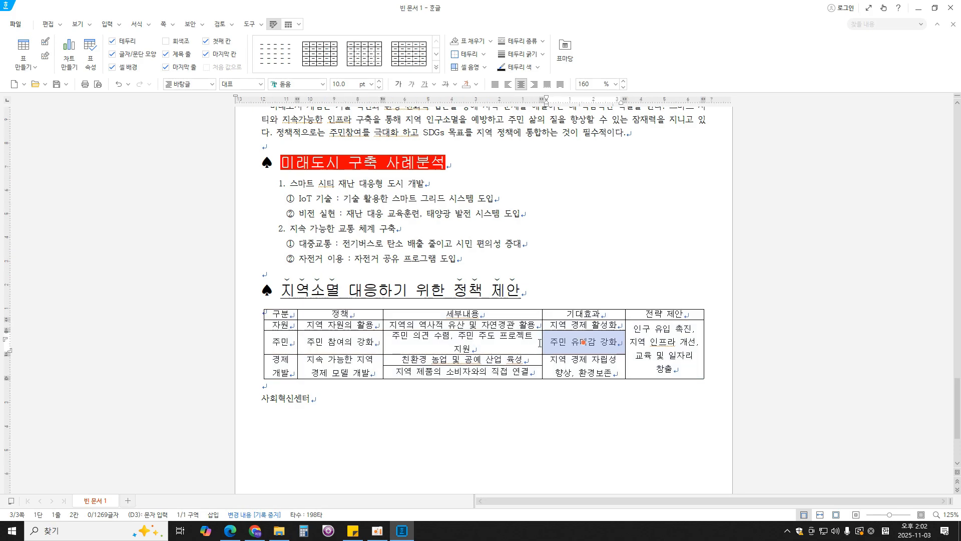
pyautogui.click(539, 343)
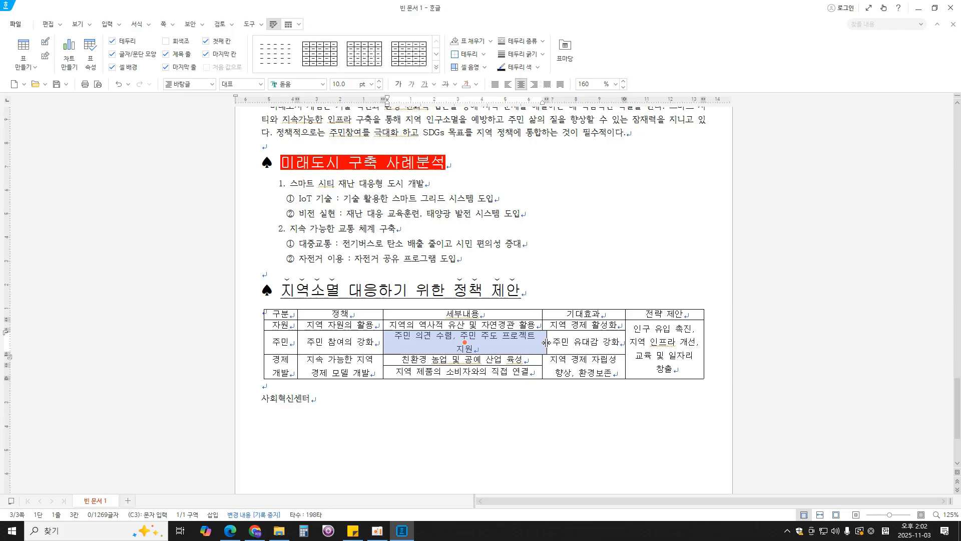
pyautogui.click(549, 350)
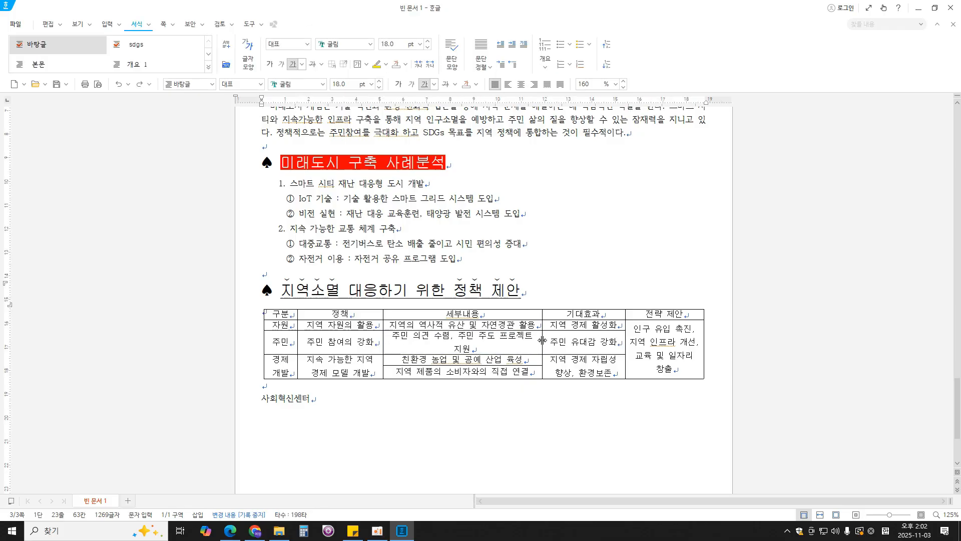
pyautogui.moveTo(543, 341); pyautogui.dragTo(549, 341)
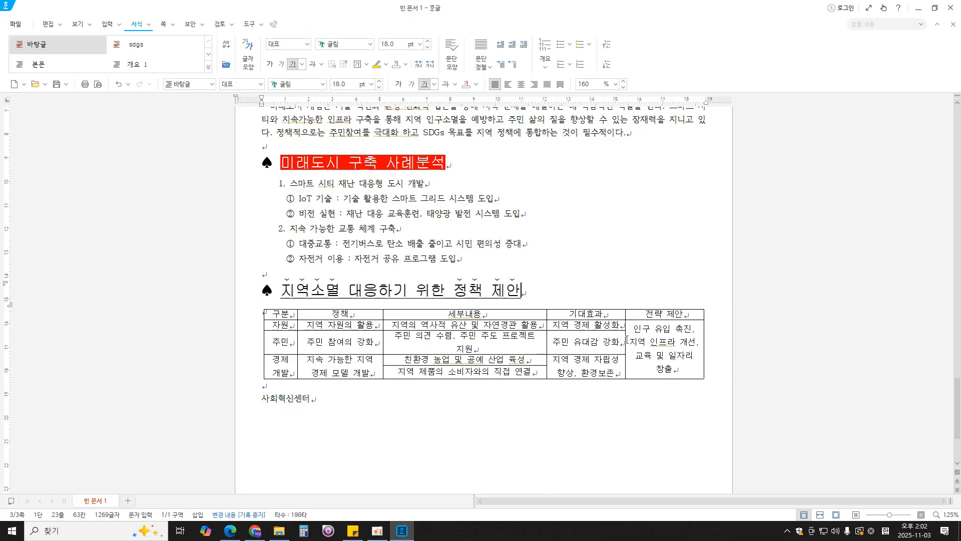
# - Narrow the 구분 and 정책 columns and adjust the 기대효과–전략 제안 border so the 세부내용 entries each fit on one line
pyautogui.moveTo(627, 336); pyautogui.dragTo(625, 332)
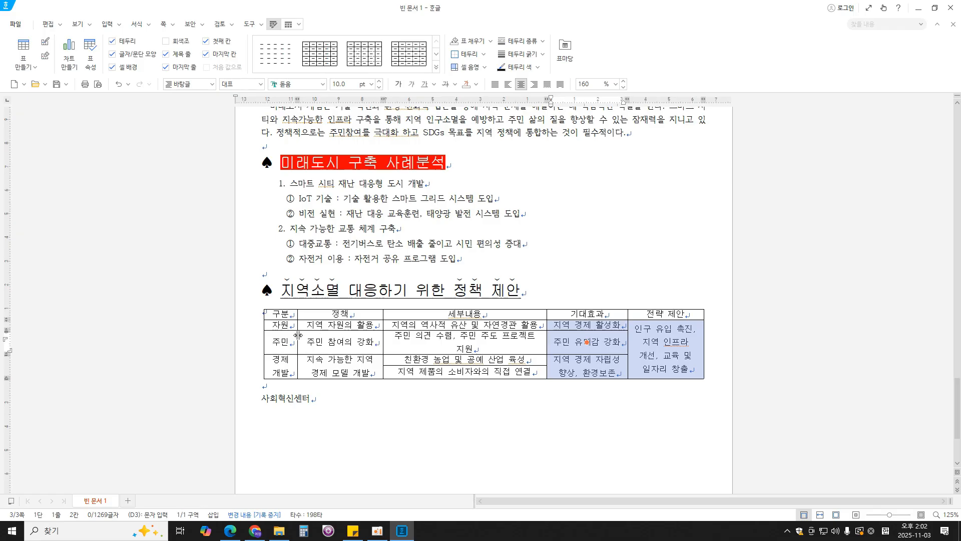
pyautogui.moveTo(296, 334); pyautogui.dragTo(292, 334)
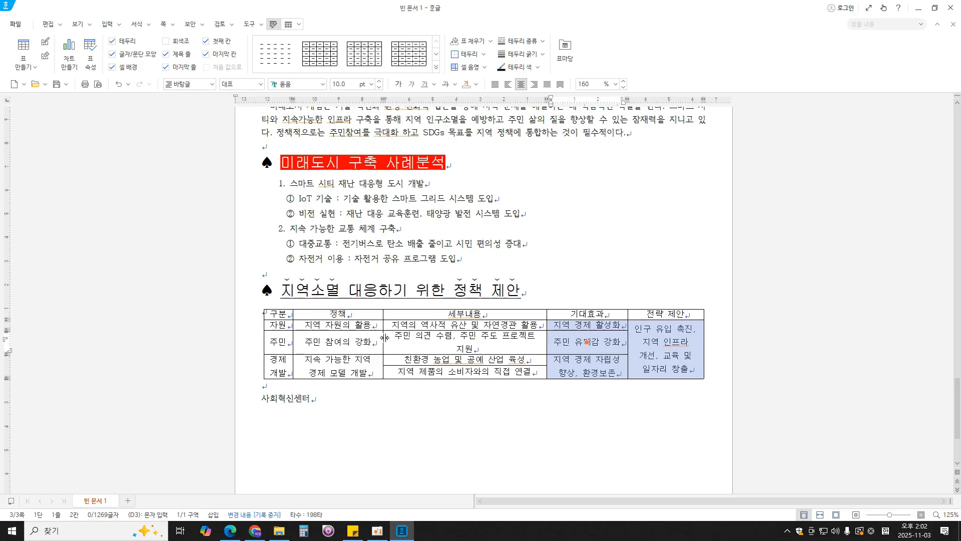
pyautogui.moveTo(384, 337); pyautogui.dragTo(375, 337)
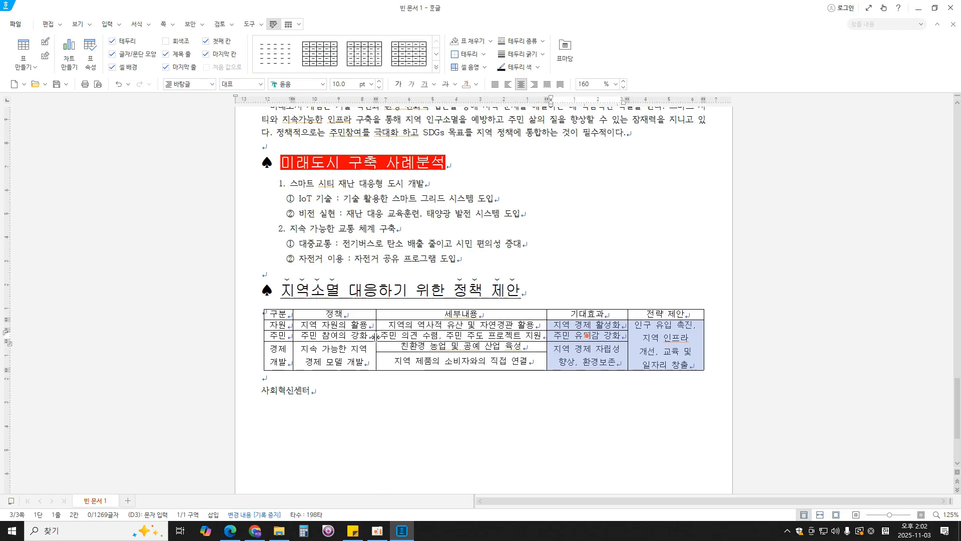
pyautogui.click(590, 274)
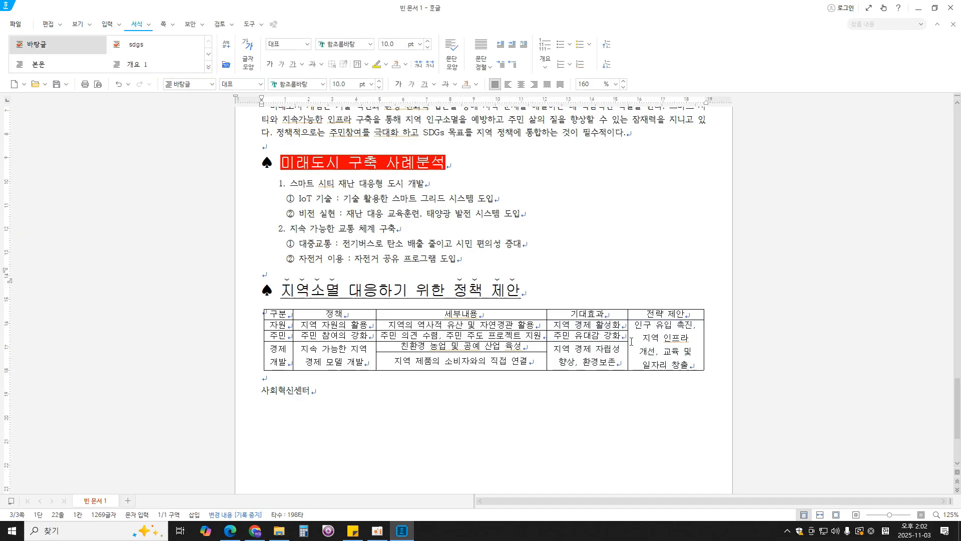
pyautogui.moveTo(628, 343); pyautogui.dragTo(622, 341)
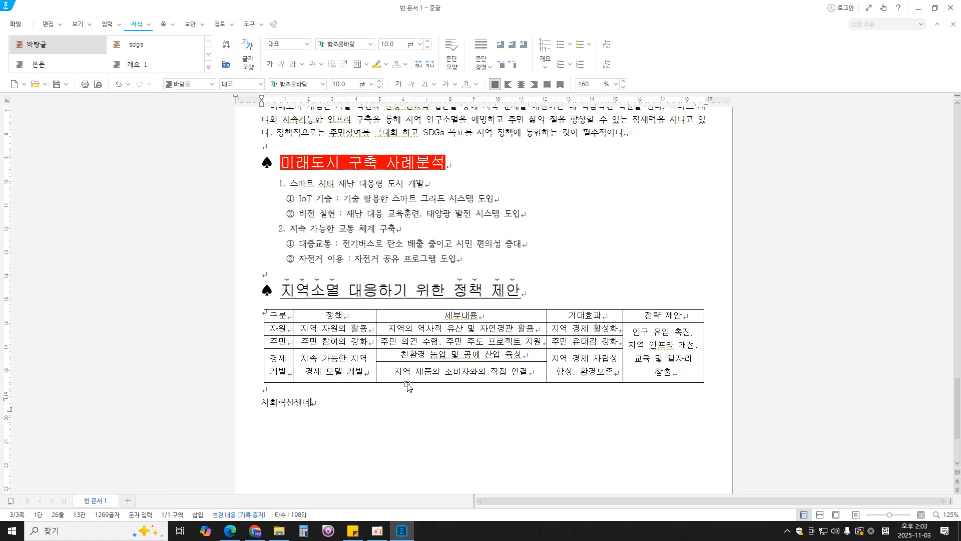
# - Select the whole table and increase the height of all its rows by a few increments
pyautogui.moveTo(278, 314); pyautogui.dragTo(680, 355)
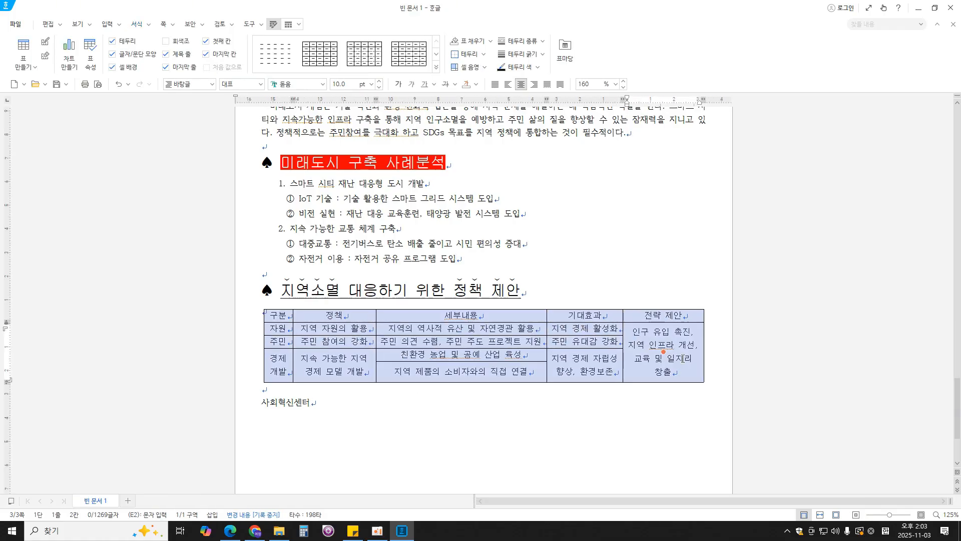
pyautogui.hotkey('ctrl', 'Down')
pyautogui.hotkey('ctrl', 'Down')
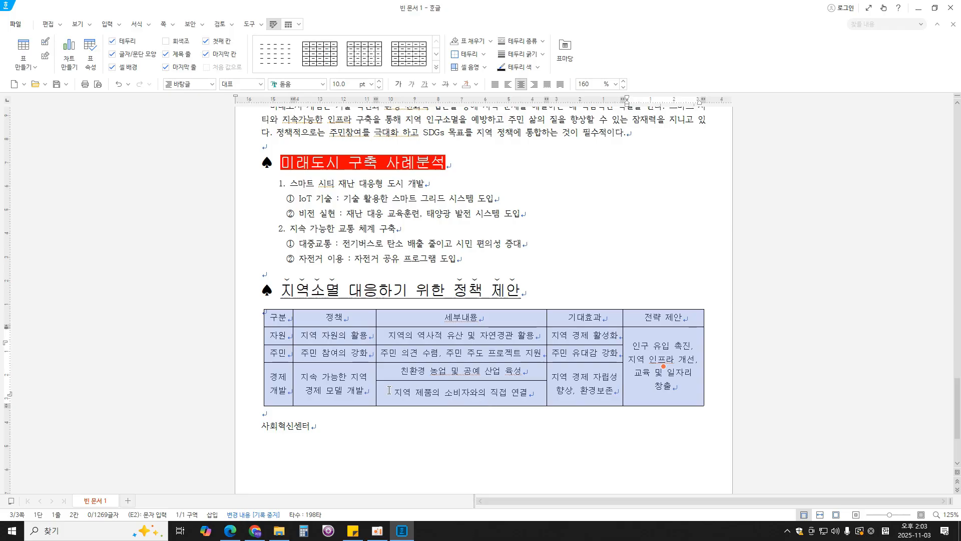
# - Check the gradient specification in the PDF in Edge, and fill the table's header row with a 가로 gradient from yellow to white in Hangul
pyautogui.click(229, 530)
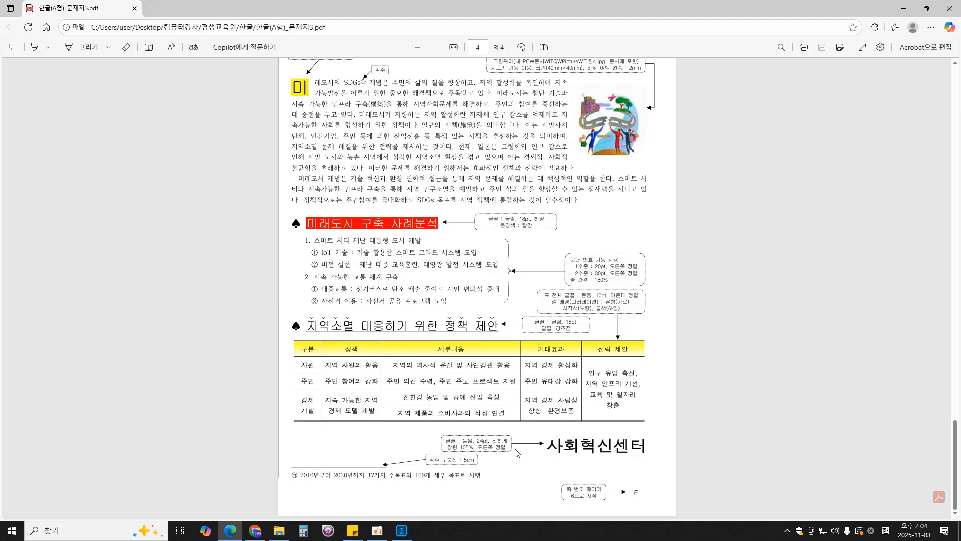
pyautogui.hotkey('alt', 'Tab')
pyautogui.moveTo(282, 318); pyautogui.dragTo(647, 317)
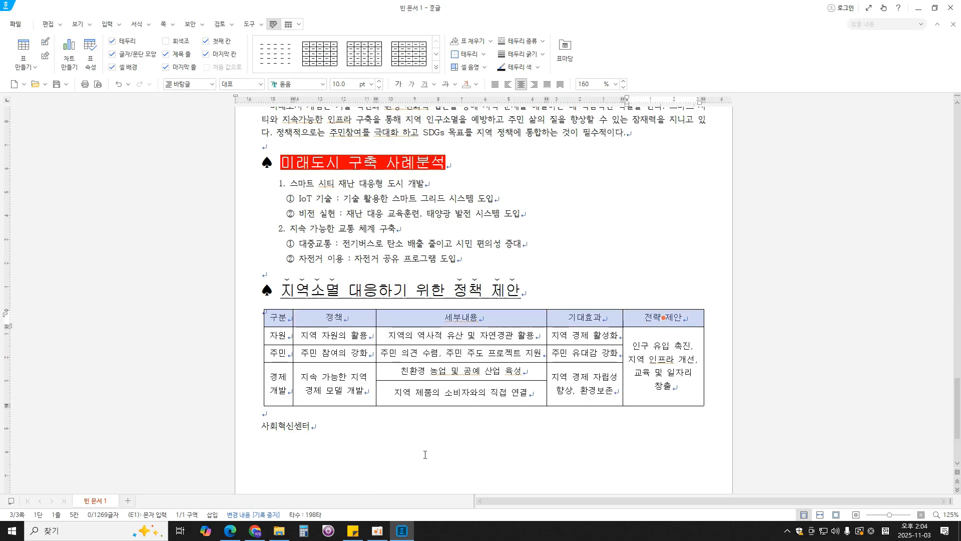
pyautogui.press('c')
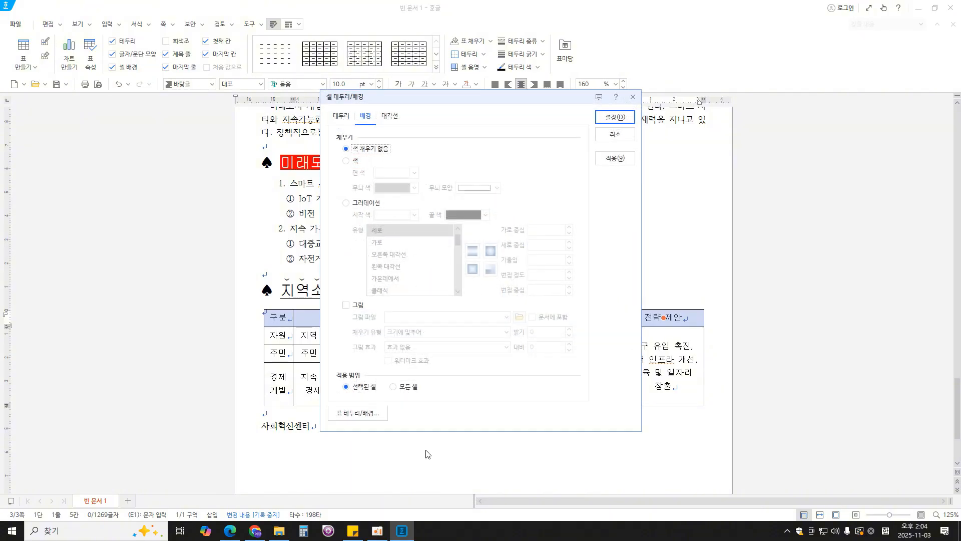
pyautogui.click(362, 204)
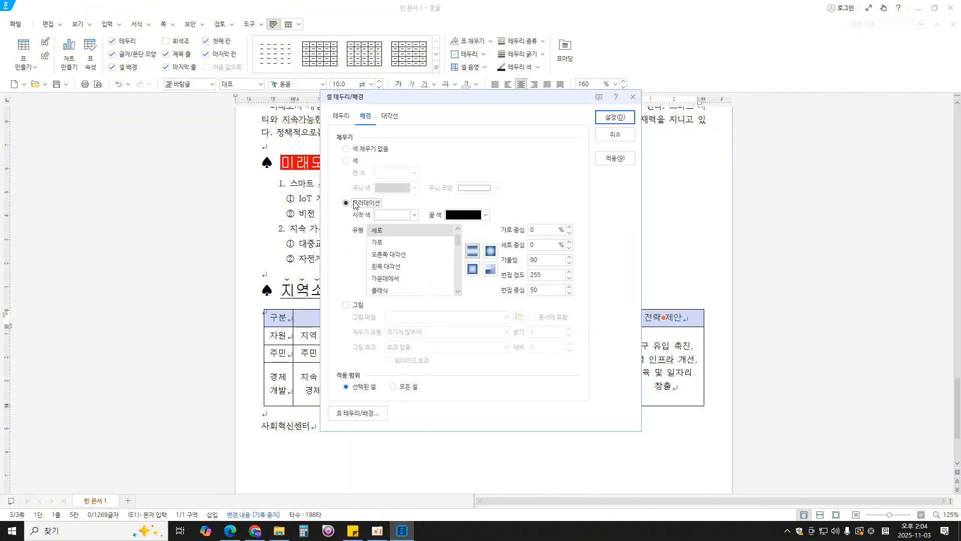
pyautogui.click(229, 530)
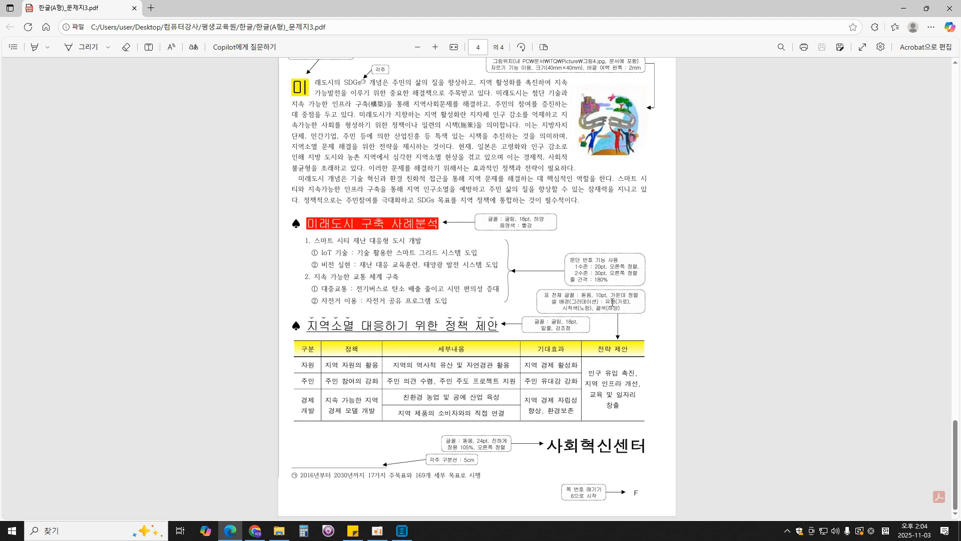
pyautogui.click(401, 530)
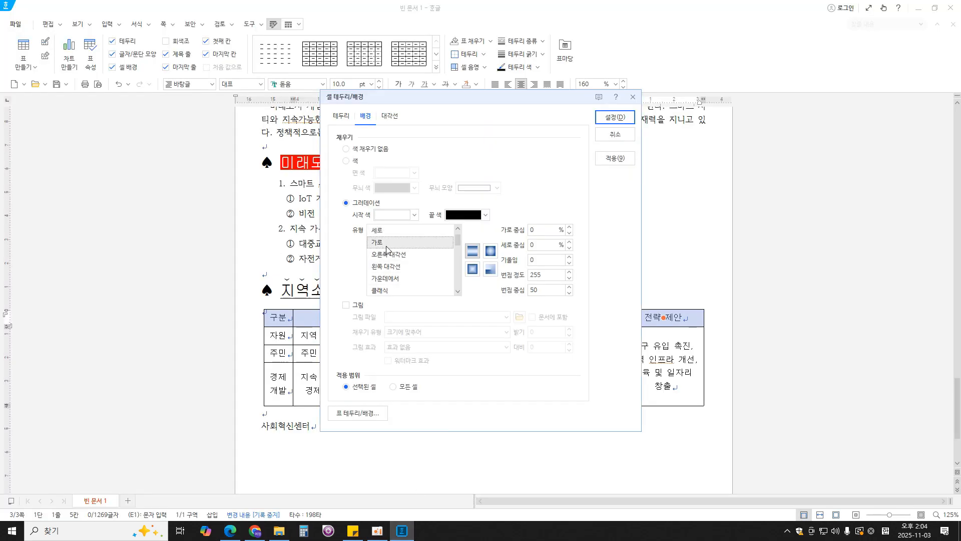
pyautogui.click(415, 216)
pyautogui.click(411, 299)
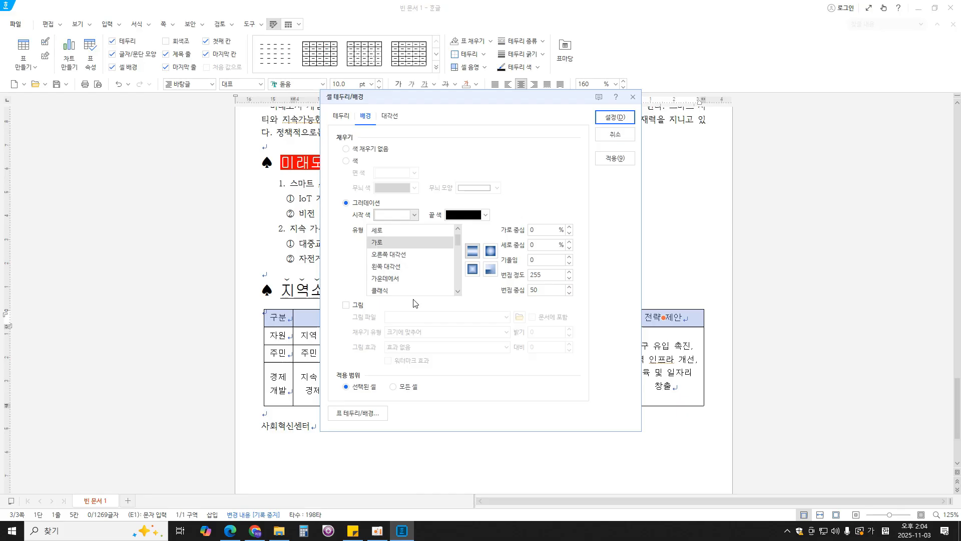
pyautogui.click(485, 216)
pyautogui.click(460, 248)
pyautogui.click(612, 120)
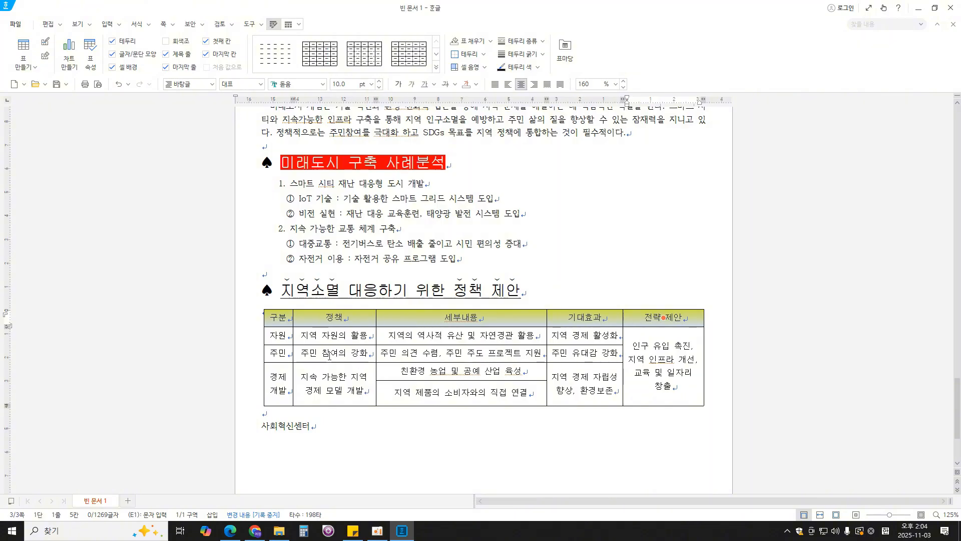
# - Open the border settings for all table cells, choose a different line type, and check the required borders in the PDF in Edge
pyautogui.moveTo(288, 318); pyautogui.dragTo(650, 396)
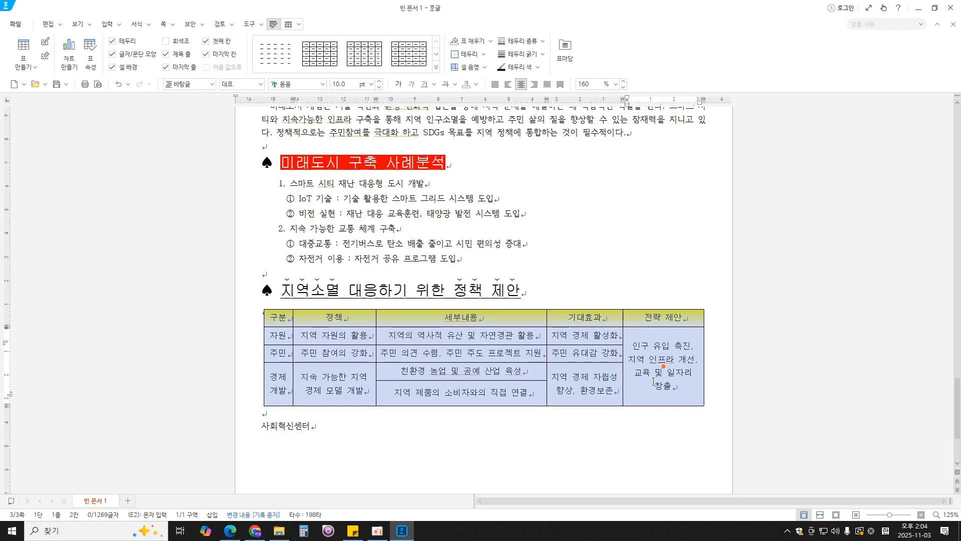
pyautogui.press('l')
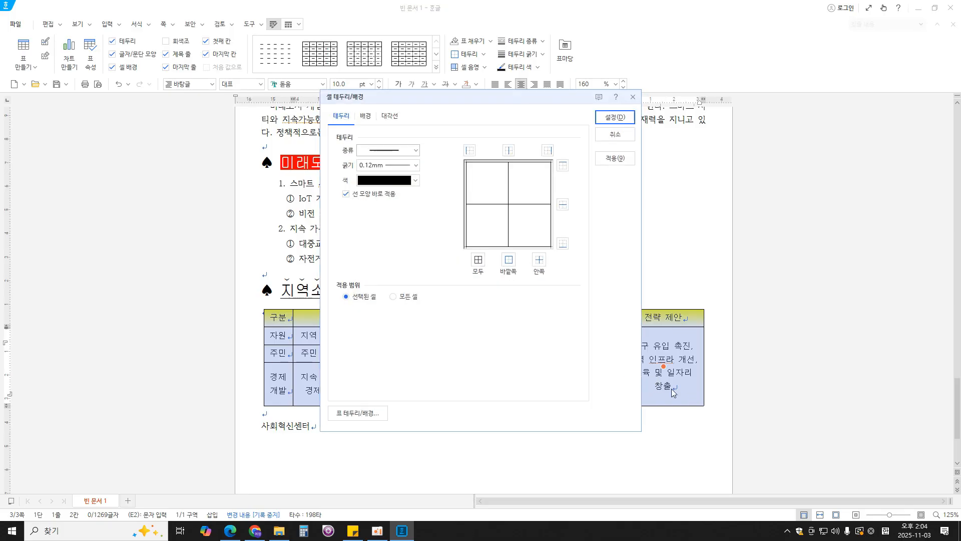
pyautogui.moveTo(651, 69); pyautogui.dragTo(679, 63)
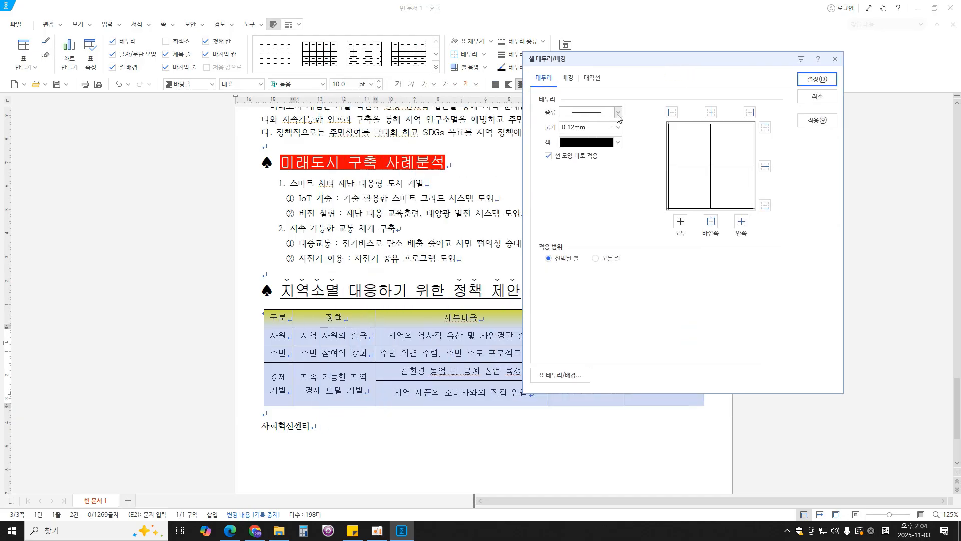
pyautogui.click(617, 113)
pyautogui.click(591, 236)
pyautogui.click(230, 531)
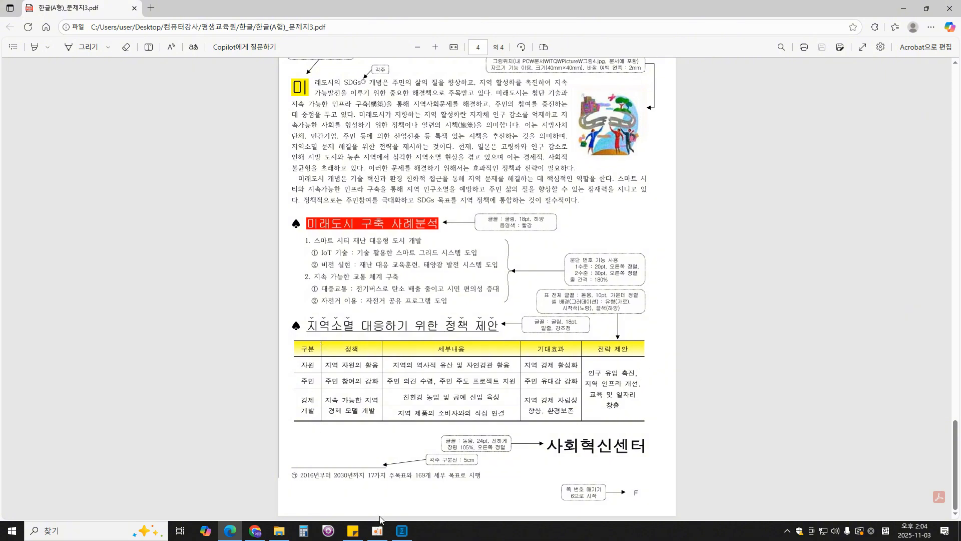
# - Return to the Hangul document and apply the 0.5 mm double line to the selected table's top and bottom outer borders
pyautogui.click(402, 531)
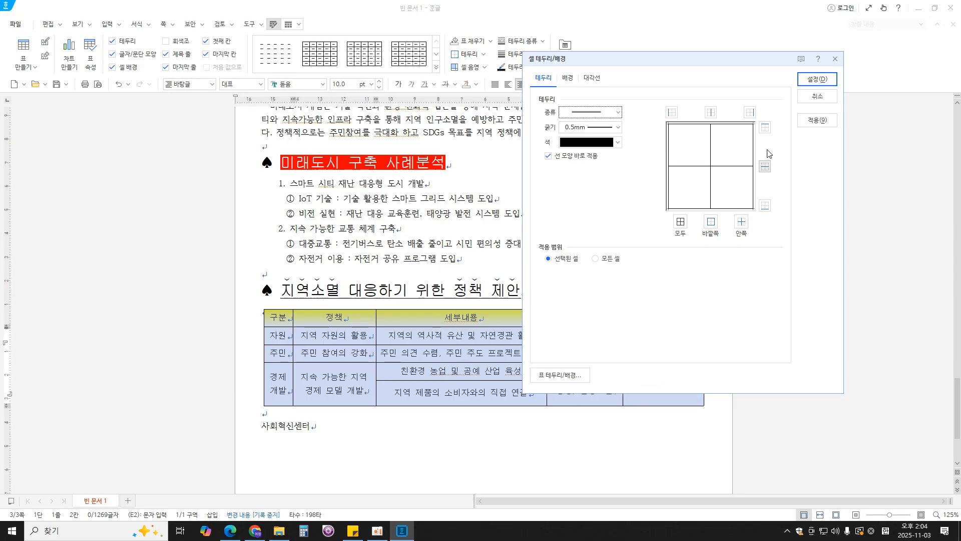
pyautogui.click(769, 130)
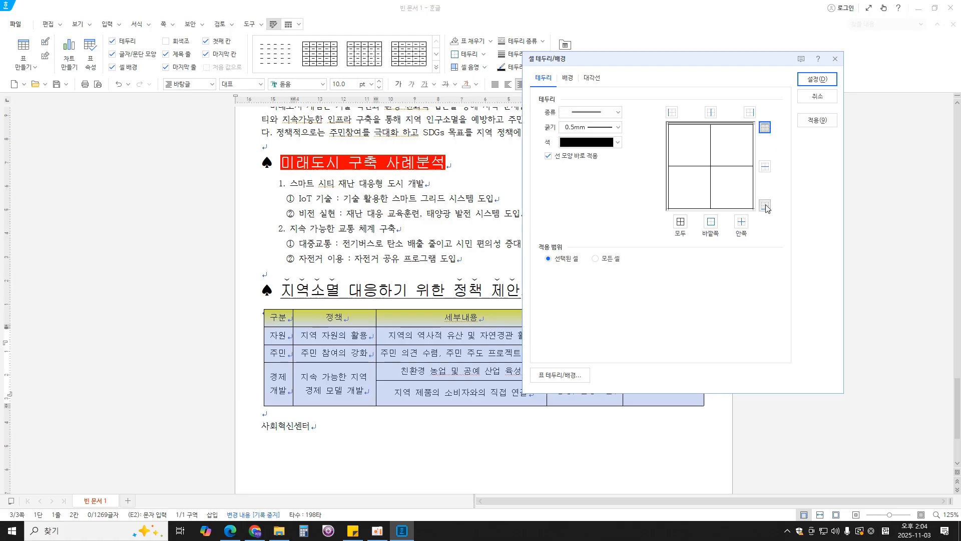
pyautogui.click(765, 205)
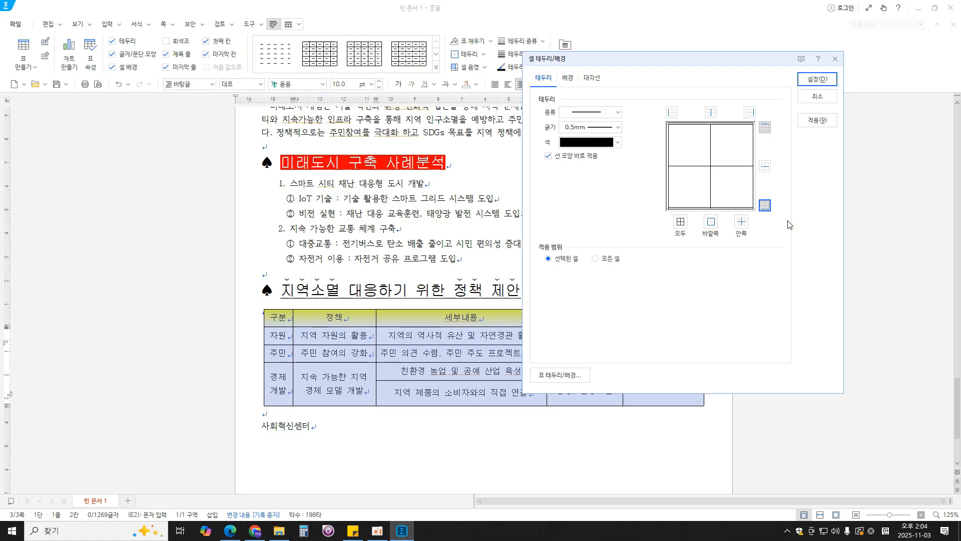
pyautogui.click(817, 79)
# - Remove the left and right outer borders of the whole table by setting their line type to none
pyautogui.press('l')
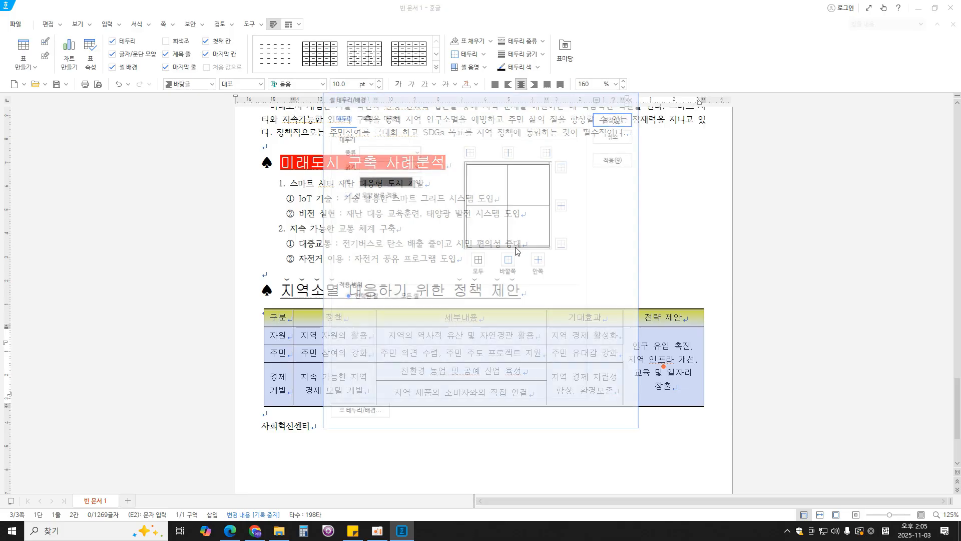
pyautogui.click(416, 151)
pyautogui.click(407, 164)
pyautogui.click(470, 150)
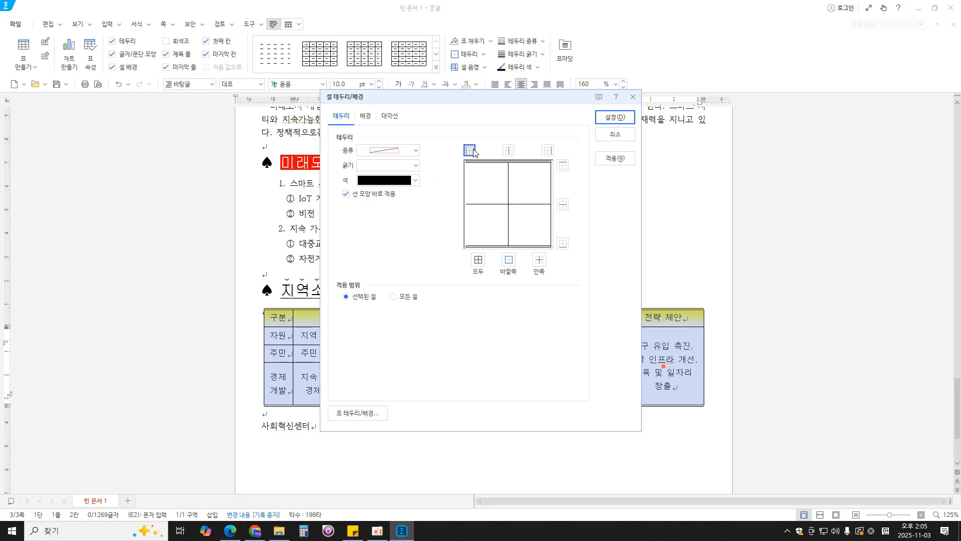
pyautogui.click(547, 151)
pyautogui.click(615, 117)
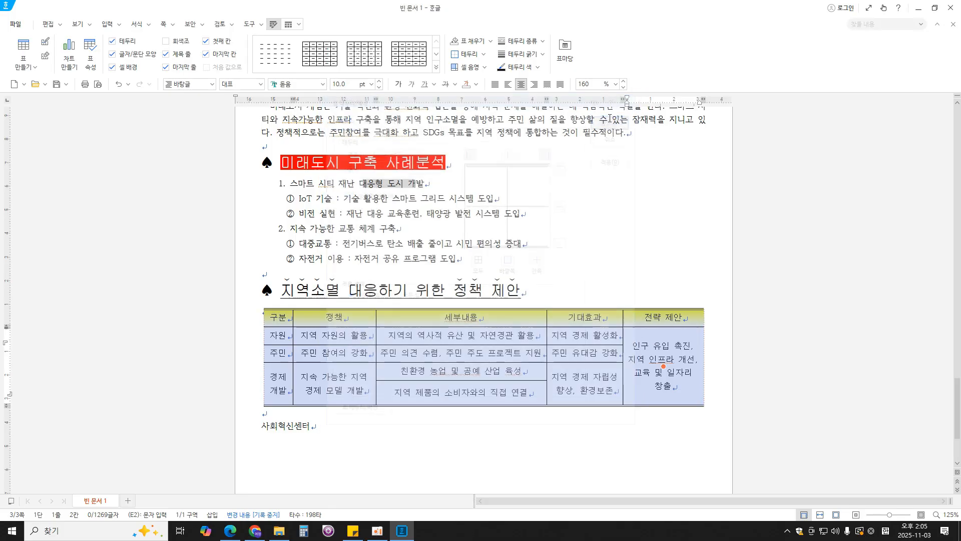
pyautogui.click(647, 435)
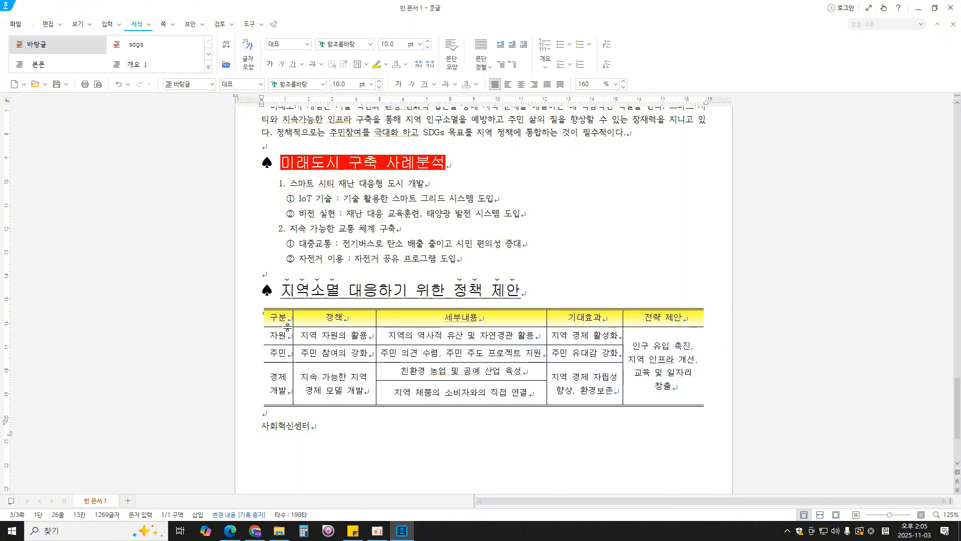
# - Apply a 0.5 mm double line to the bottom border of the table's header row
pyautogui.moveTo(282, 319); pyautogui.dragTo(653, 313)
pyautogui.press('l')
pyautogui.click(416, 150)
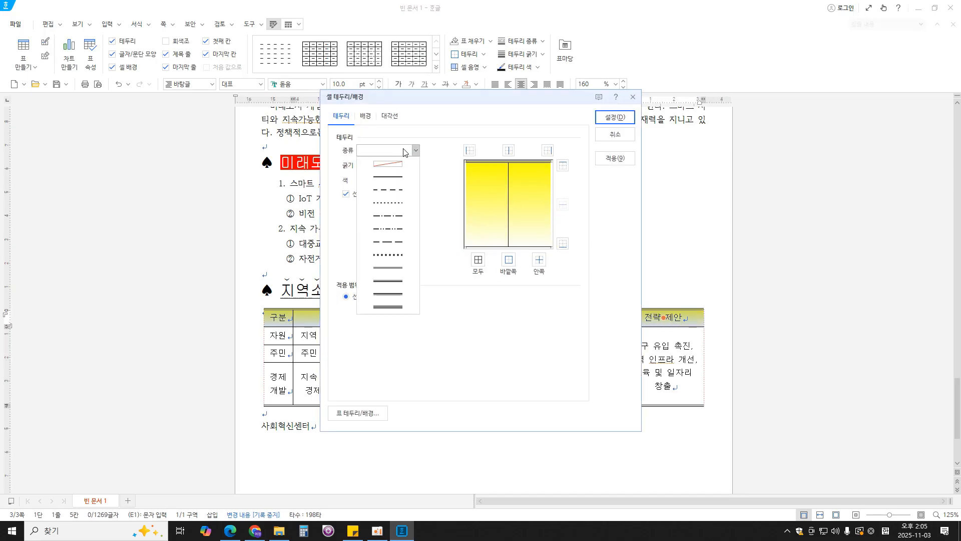
pyautogui.click(393, 272)
pyautogui.click(563, 243)
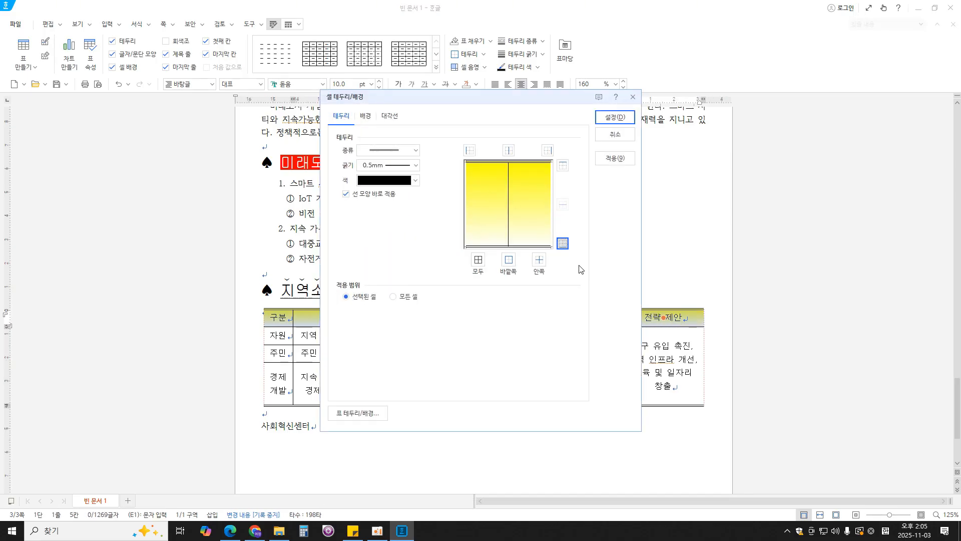
pyautogui.click(615, 117)
pyautogui.click(691, 444)
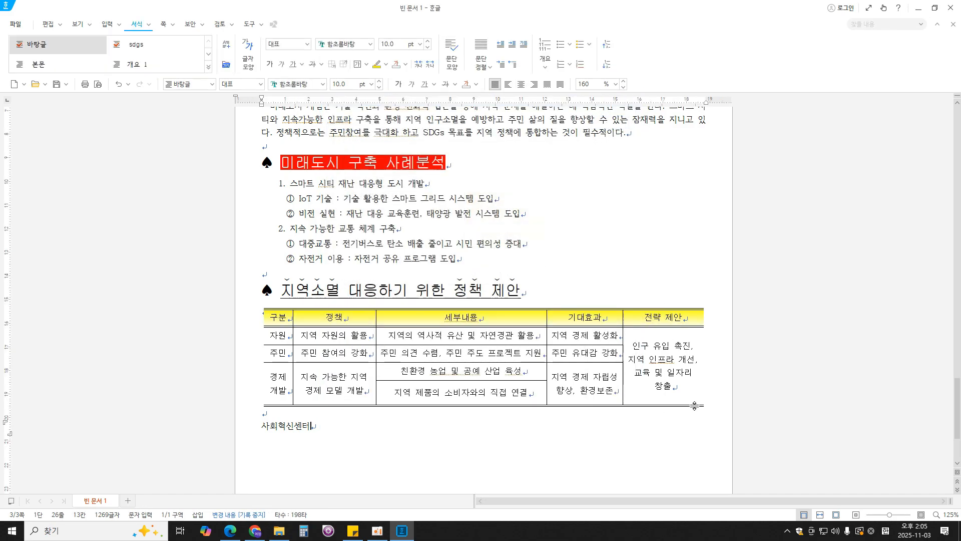
# - Check the exam PDF's font requirements and format the closing line 사회혁신센터 in bold 돋움 at 24 pt
pyautogui.scroll(-3, 401, 339)
pyautogui.hotkey('shift', 'Left')
pyautogui.hotkey('shift', 'Left')
pyautogui.hotkey('shift', 'Left')
pyautogui.hotkey('shift', 'Left')
pyautogui.hotkey('shift', 'Left')
pyautogui.hotkey('shift', 'Left')
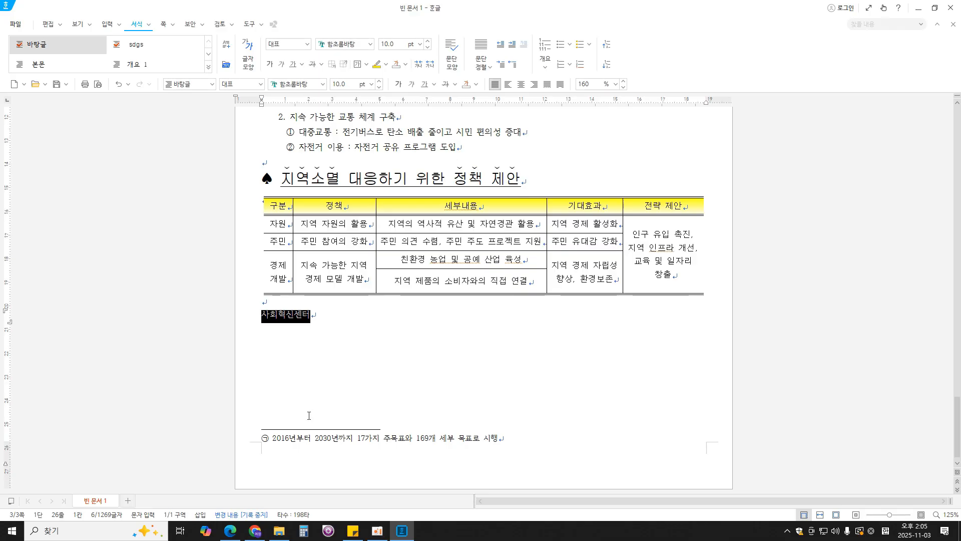
pyautogui.click(230, 531)
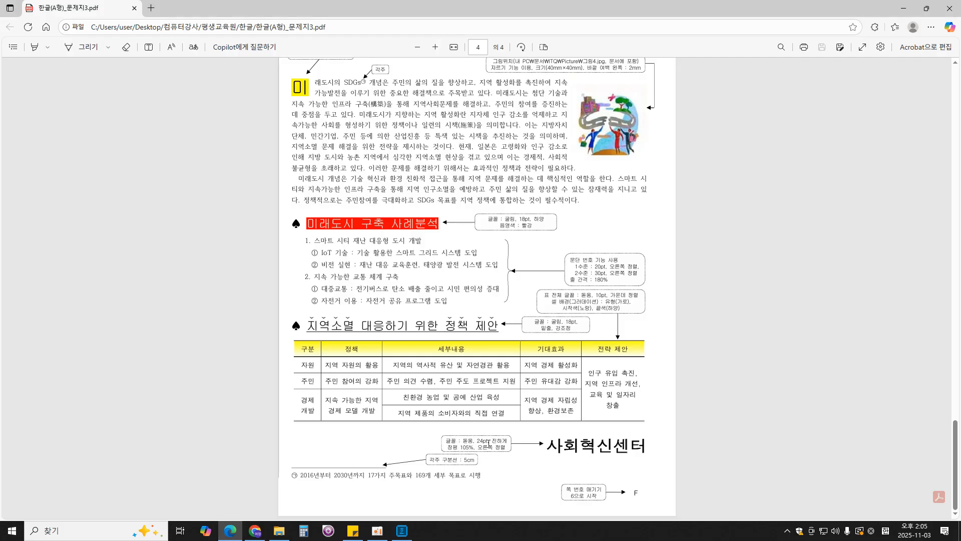
pyautogui.click(402, 530)
pyautogui.click(295, 86)
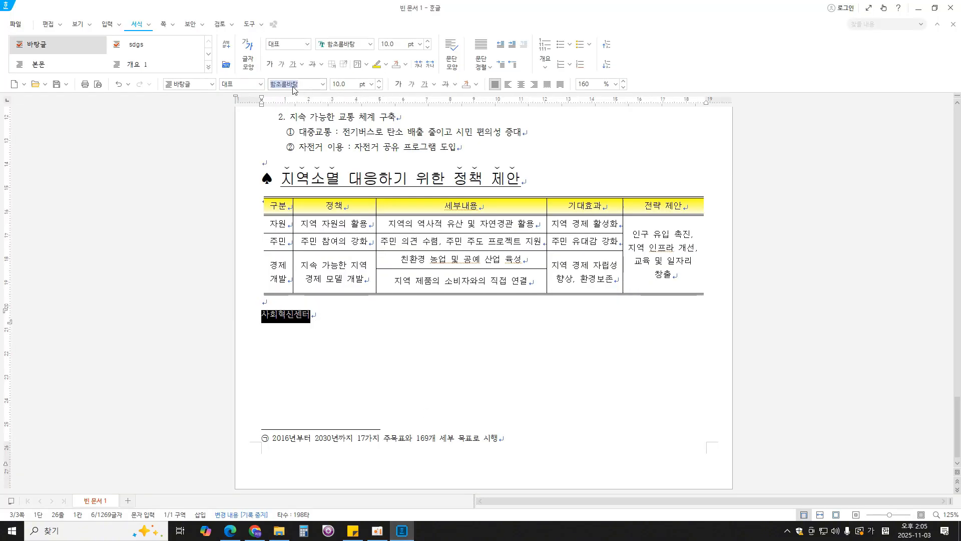
pyautogui.write('돋움')
pyautogui.press('Return')
pyautogui.click(351, 83)
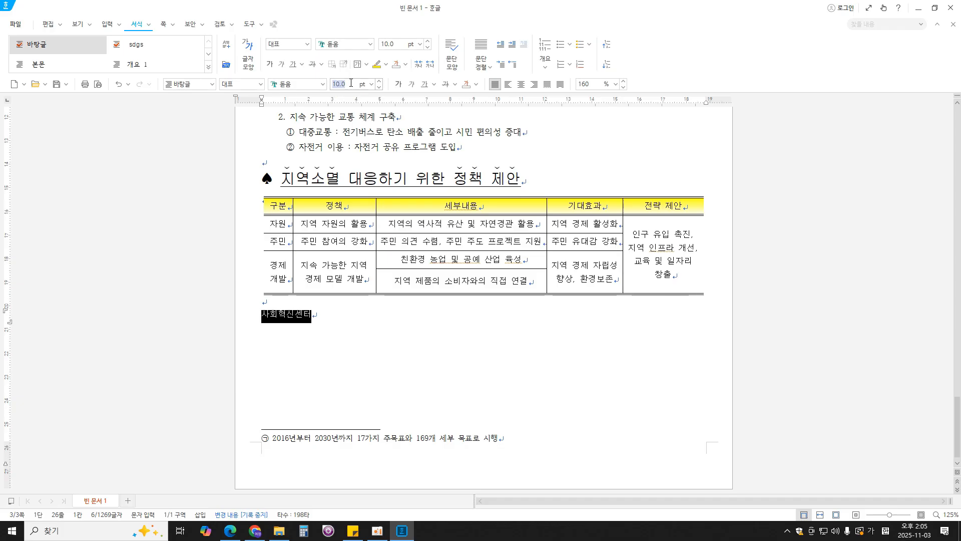
pyautogui.write('24')
pyautogui.press('Return')
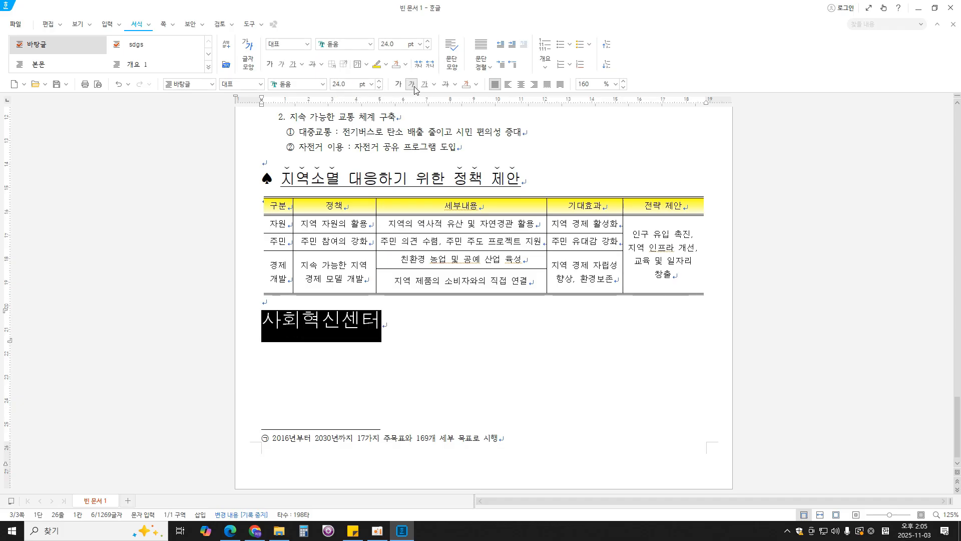
pyautogui.click(398, 84)
# - Recheck the exam PDF, set the character width (장평) of 사회혁신센터 to 105%, and right-align the line
pyautogui.click(229, 530)
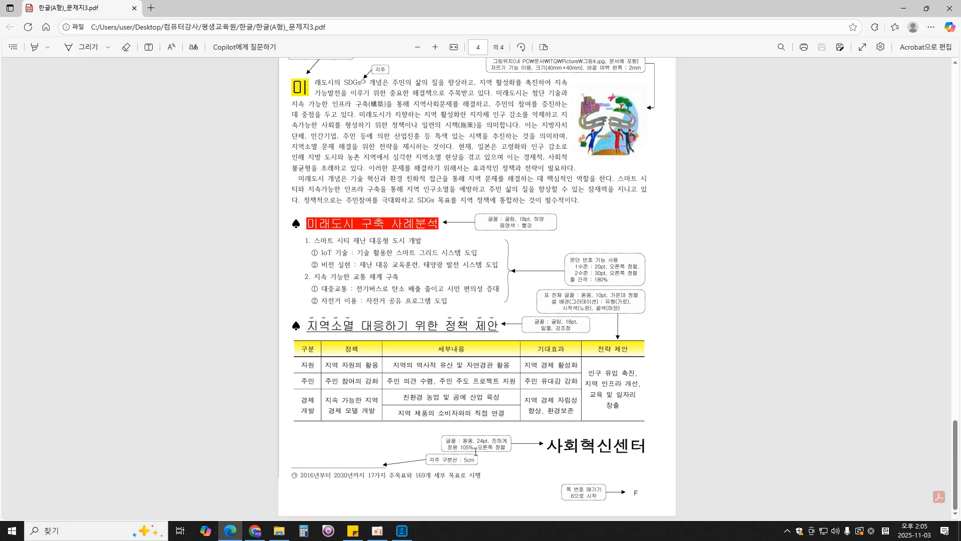
pyautogui.click(402, 530)
pyautogui.rightClick(360, 329)
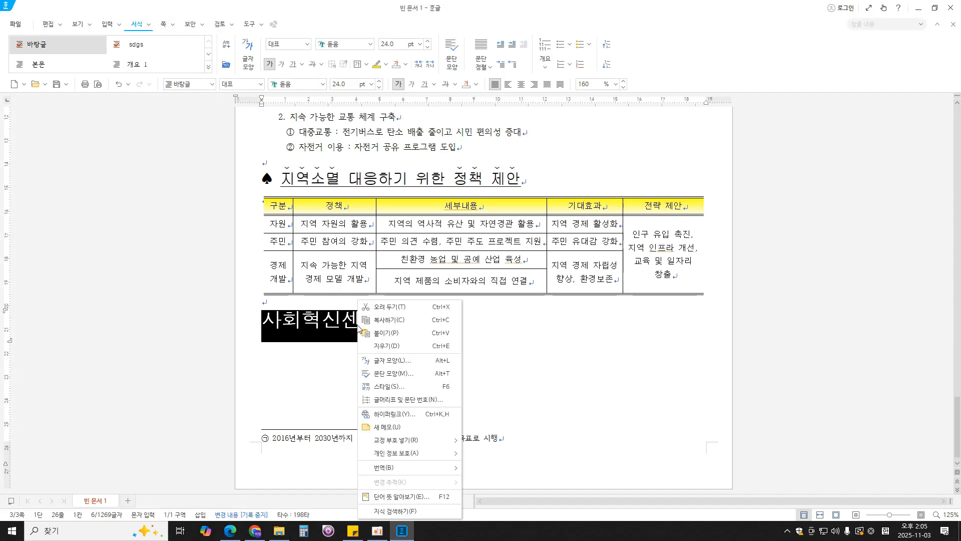
pyautogui.click(393, 360)
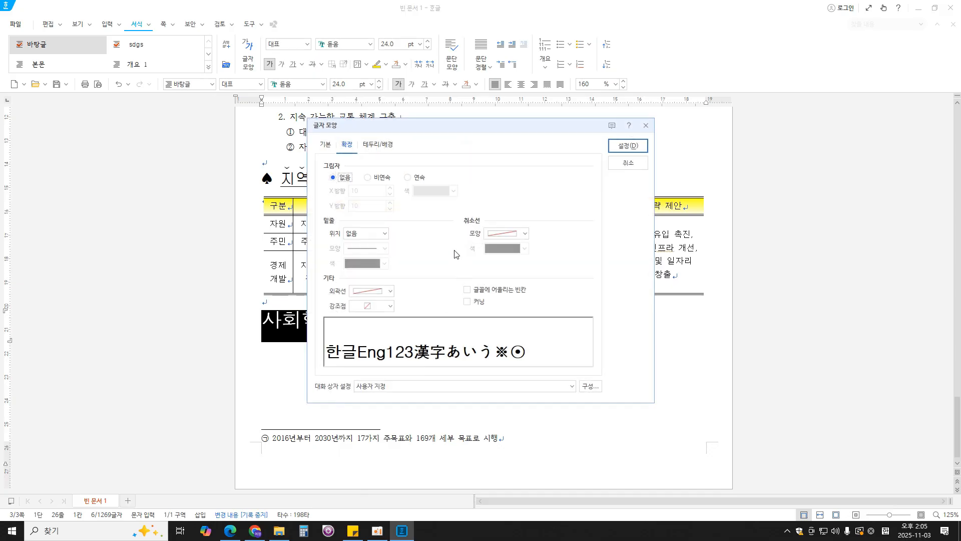
pyautogui.click(326, 145)
pyautogui.doubleClick(428, 208)
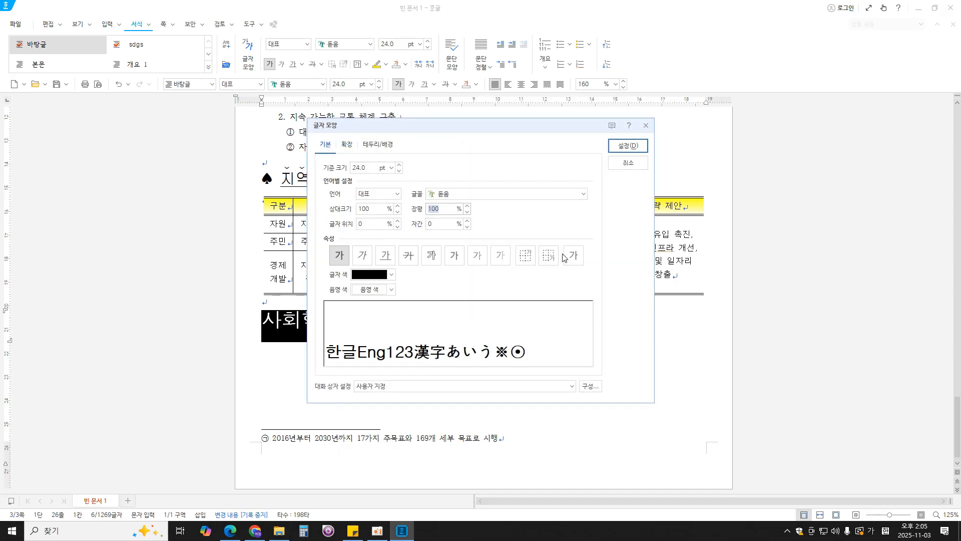
pyautogui.write('105')
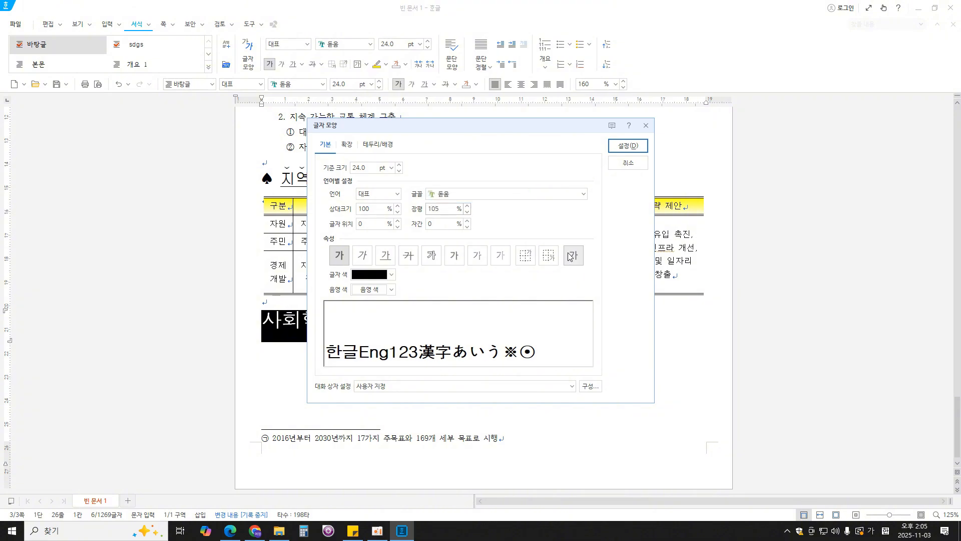
pyautogui.click(628, 146)
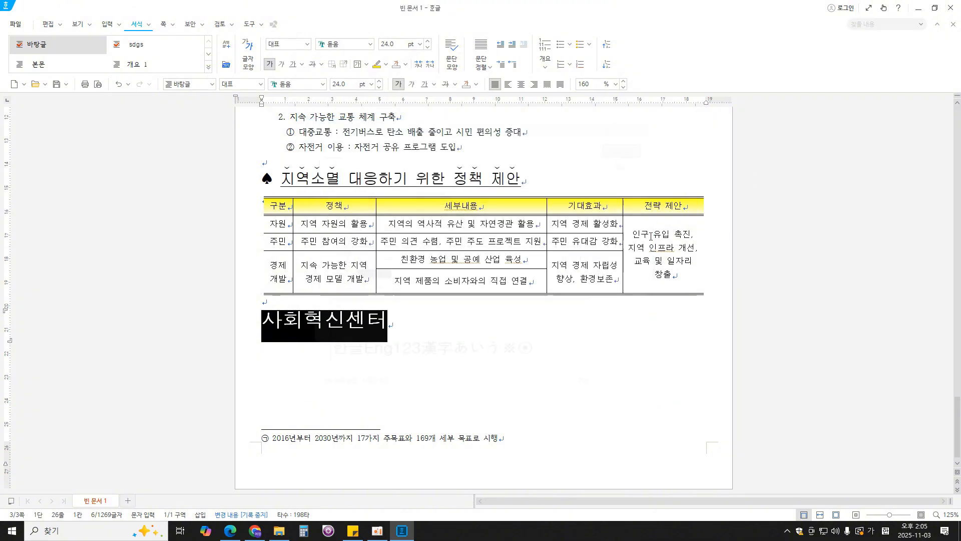
pyautogui.click(534, 84)
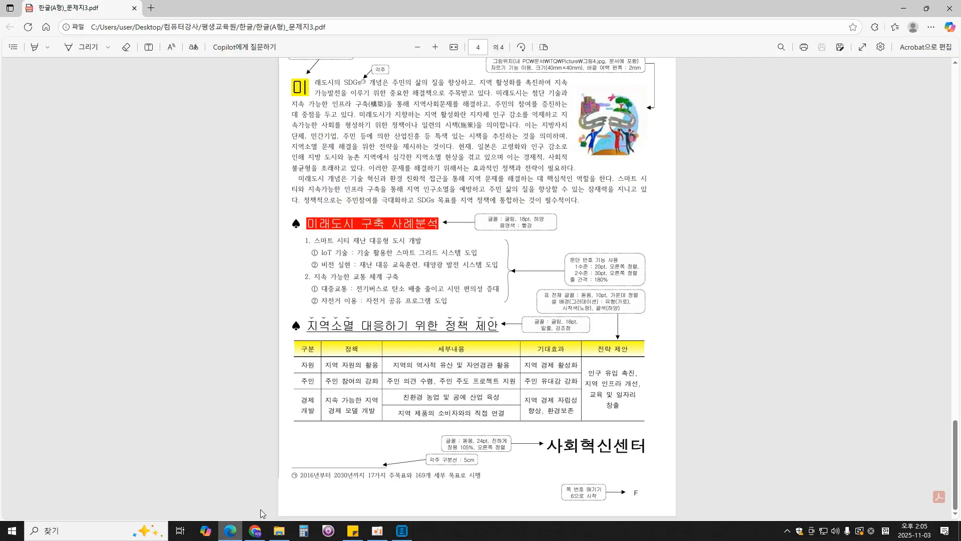
# - Check the page number format in the exam PDF and open the page numbering settings for the Hangul document
pyautogui.click(230, 531)
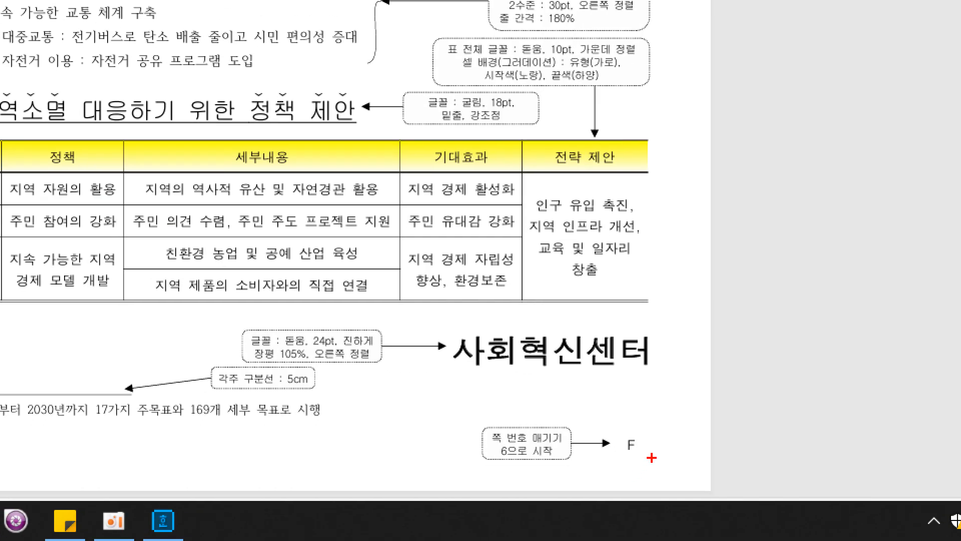
pyautogui.moveTo(646, 499)
pyautogui.mouseDown()
pyautogui.moveTo(650, 490)
pyautogui.moveTo(641, 518)
pyautogui.mouseUp()
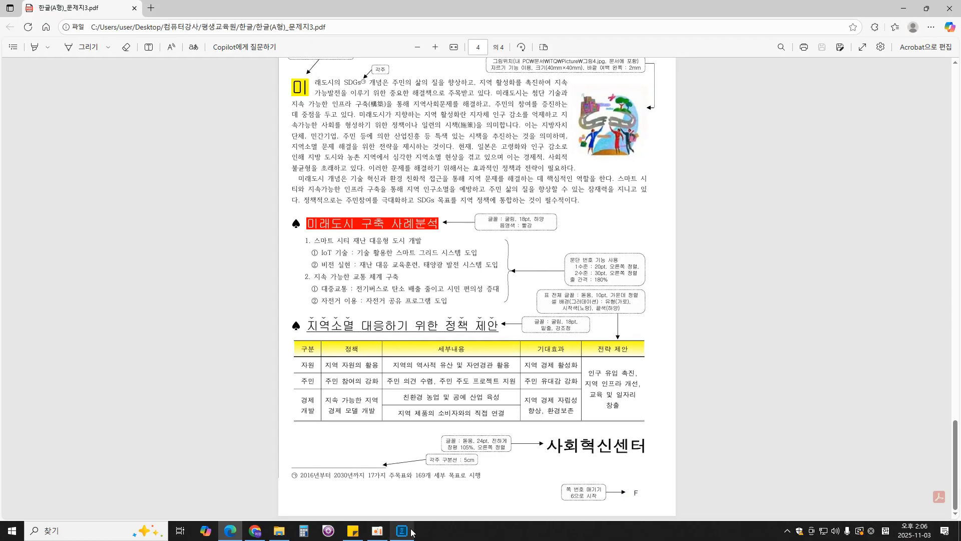
pyautogui.click(163, 521)
pyautogui.click(690, 373)
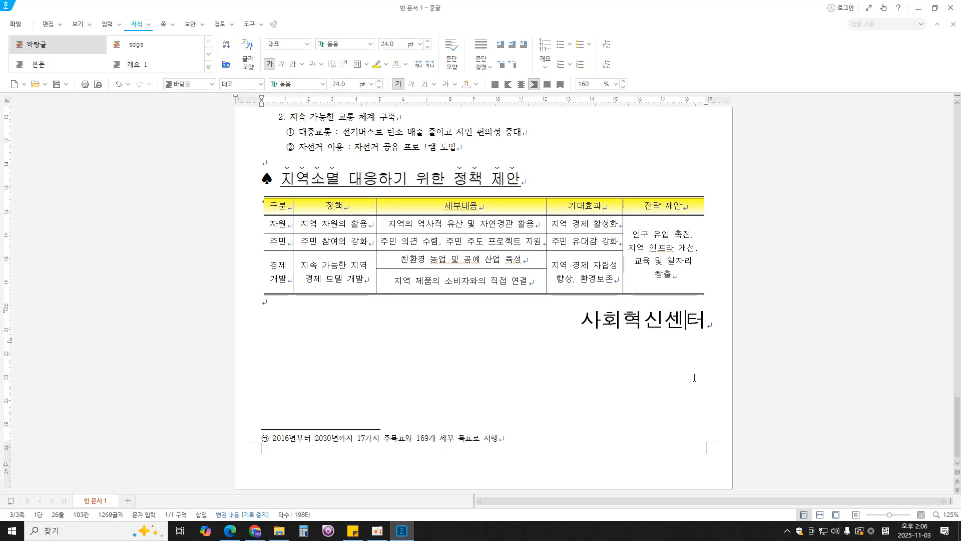
pyautogui.click(163, 24)
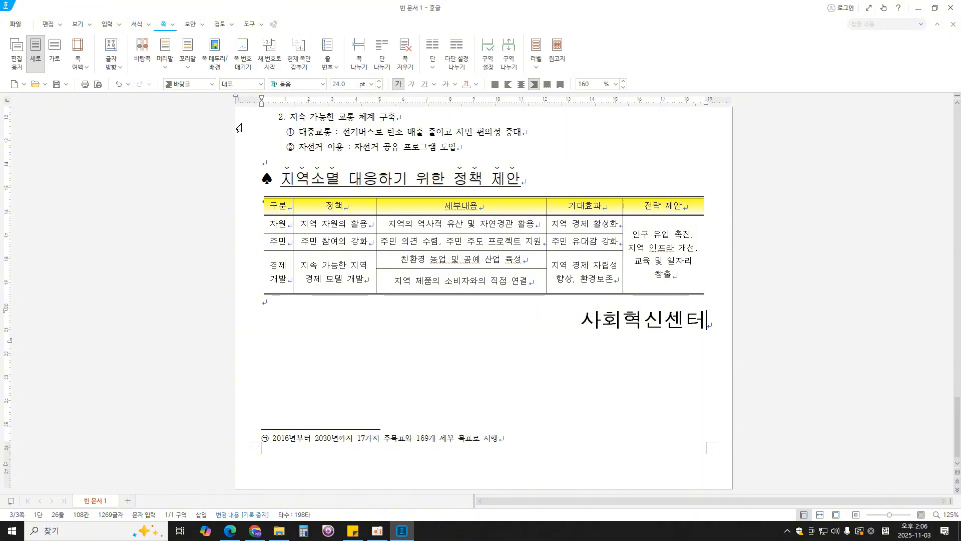
pyautogui.click(243, 64)
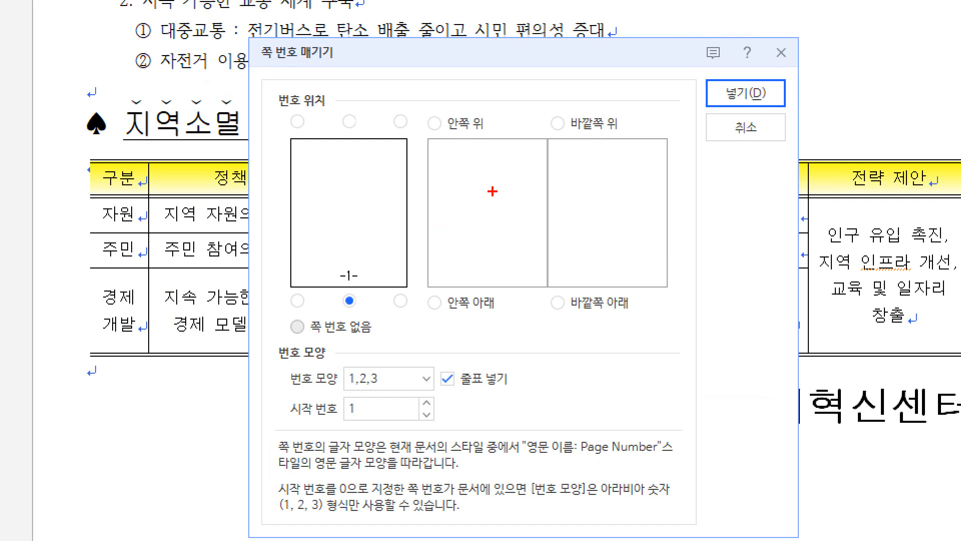
pyautogui.moveTo(438, 175); pyautogui.dragTo(566, 270)
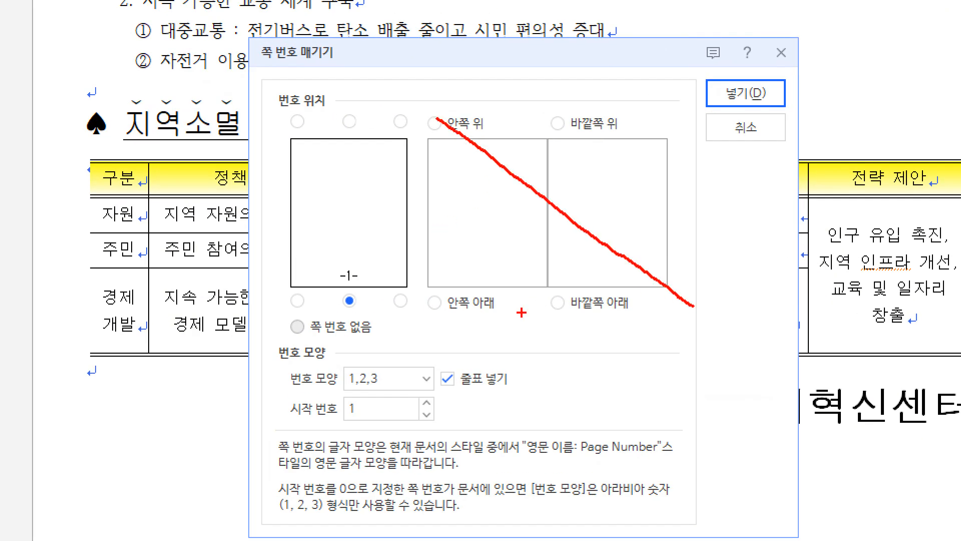
pyautogui.moveTo(438, 316); pyautogui.dragTo(662, 99)
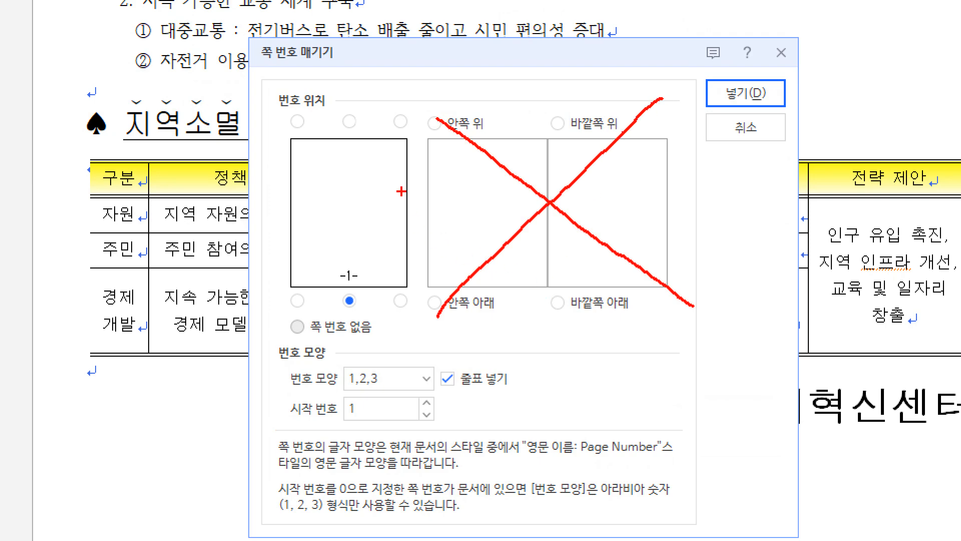
pyautogui.moveTo(418, 108)
pyautogui.mouseDown()
pyautogui.moveTo(400, 94)
pyautogui.moveTo(221, 195)
pyautogui.moveTo(358, 346)
pyautogui.moveTo(440, 205)
pyautogui.moveTo(394, 76)
pyautogui.mouseUp()
pyautogui.press('Escape')
# - Insert page numbers at the page's bottom-right position in A,B,C format without dashes
pyautogui.click(400, 300)
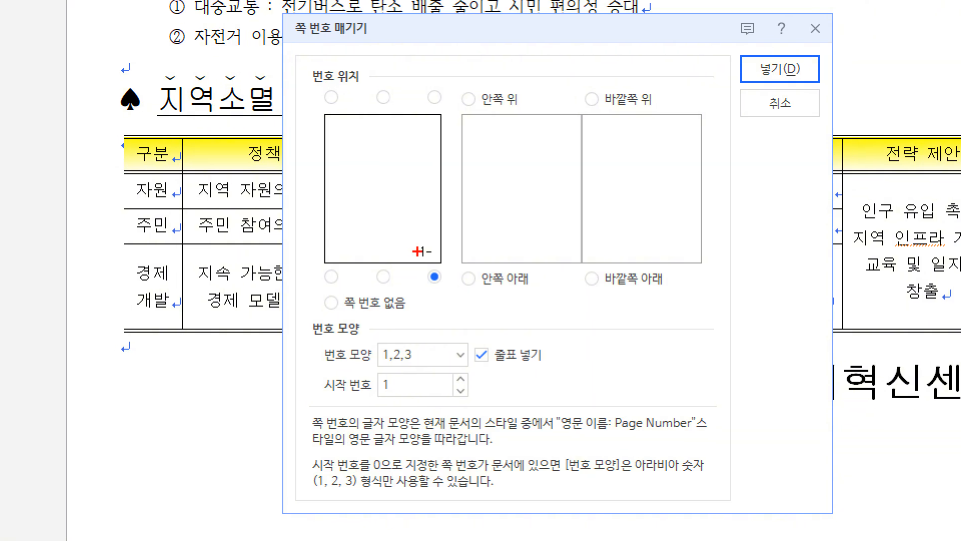
pyautogui.moveTo(419, 252)
pyautogui.mouseDown()
pyautogui.moveTo(407, 253)
pyautogui.moveTo(445, 254)
pyautogui.mouseUp()
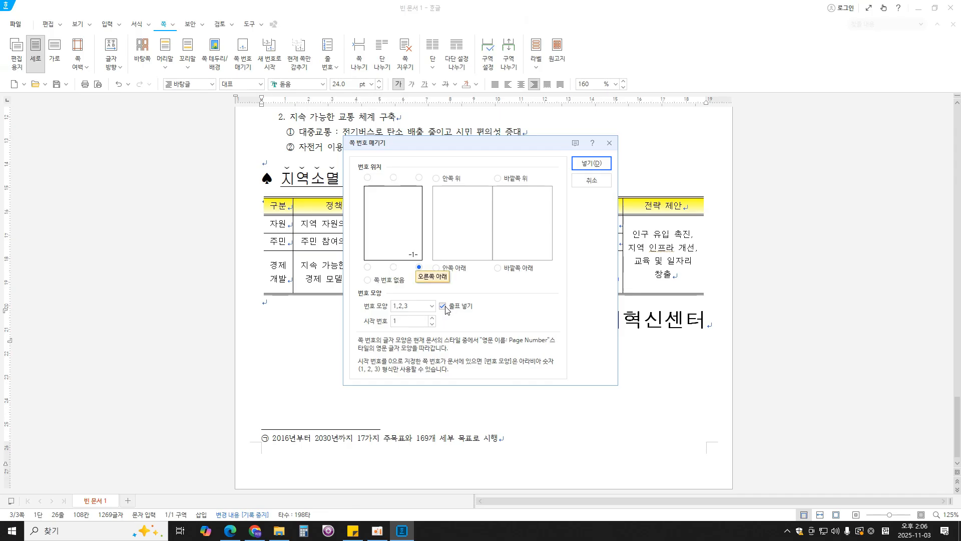
pyautogui.click(445, 307)
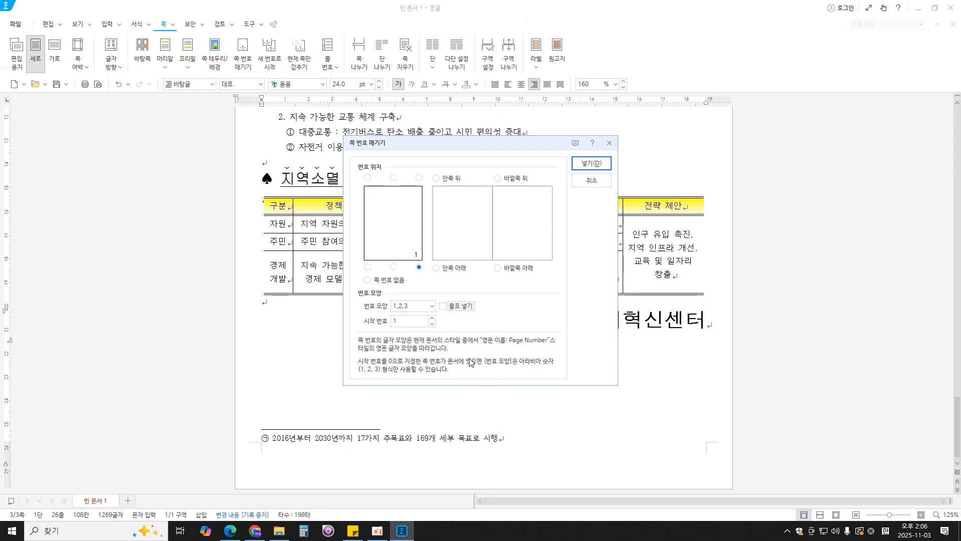
pyautogui.click(432, 308)
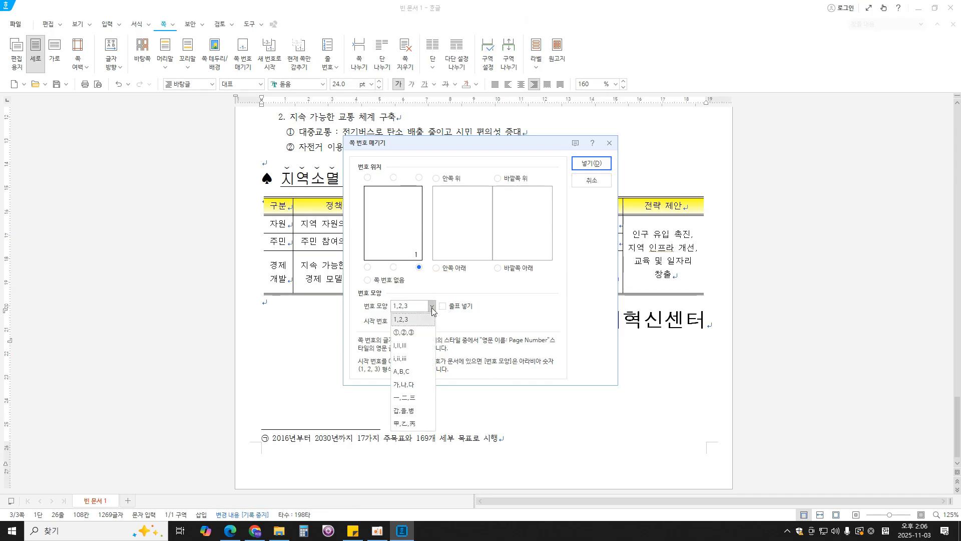
pyautogui.click(411, 372)
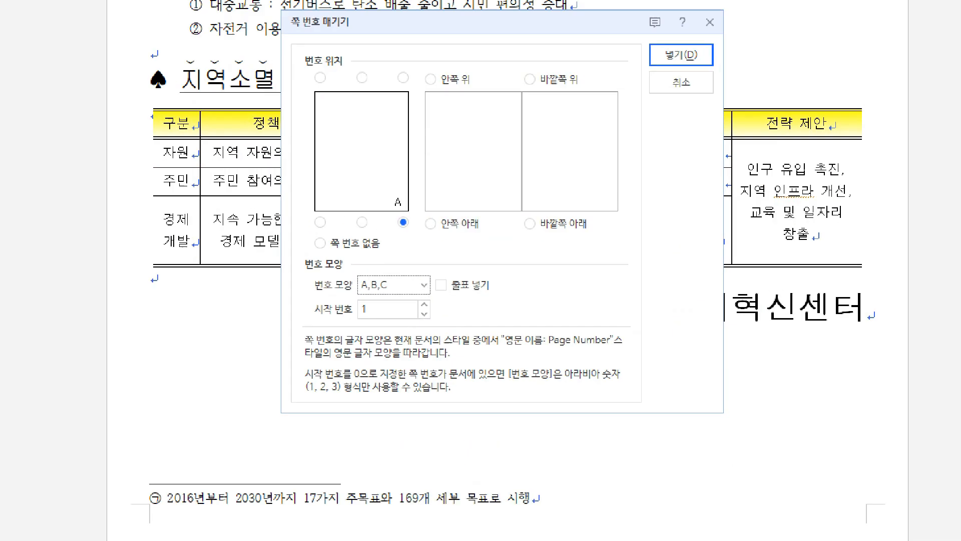
pyautogui.moveTo(309, 310)
pyautogui.mouseDown()
pyautogui.moveTo(444, 310)
pyautogui.moveTo(333, 309)
pyautogui.moveTo(435, 337)
pyautogui.mouseUp()
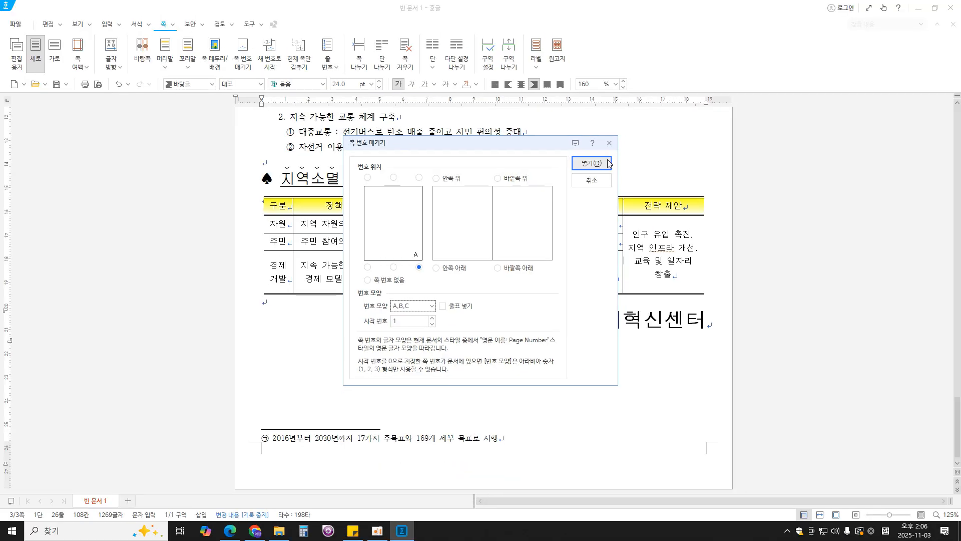
pyautogui.click(734, 6)
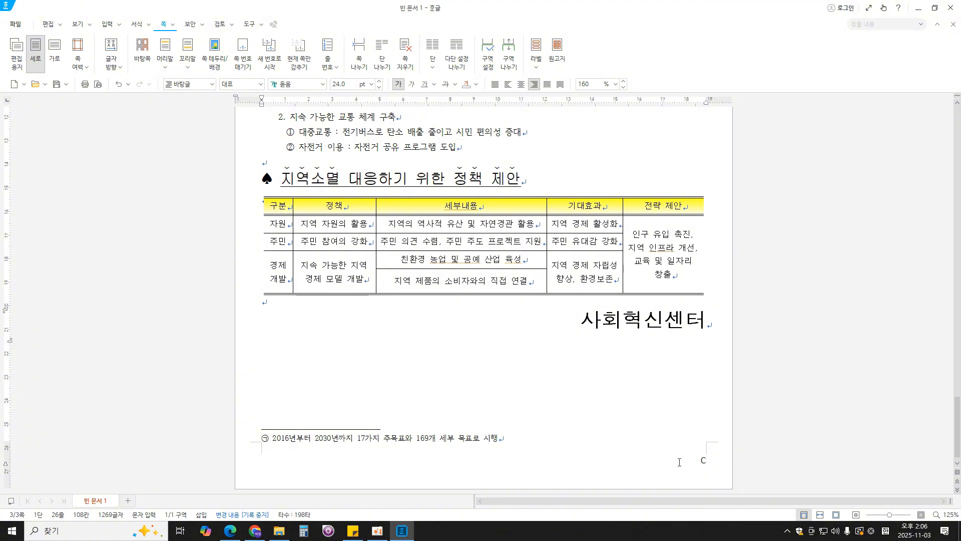
# - Hide the page number on the first page only, the one with the chart
pyautogui.scroll(15, 679, 462)
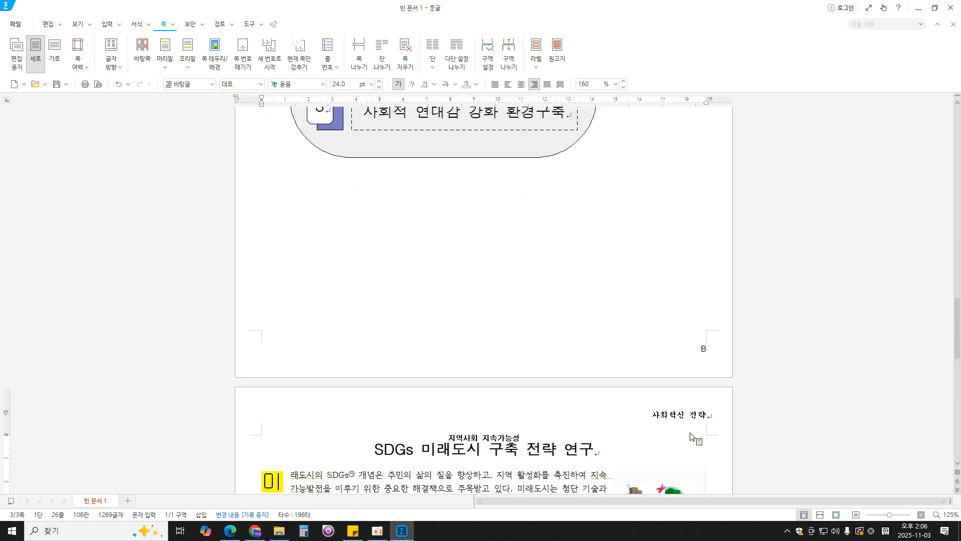
pyautogui.scroll(20, 689, 401)
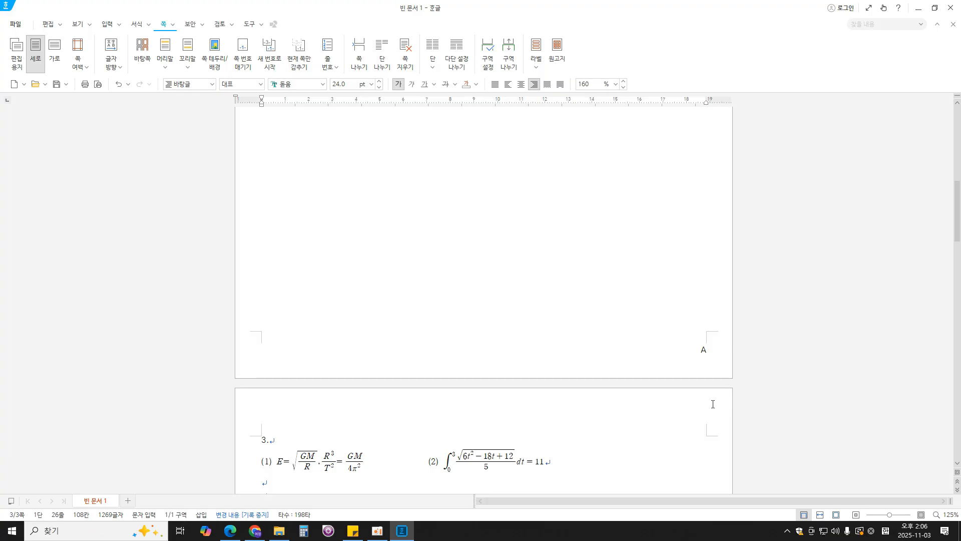
pyautogui.scroll(3, 631, 337)
pyautogui.click(616, 347)
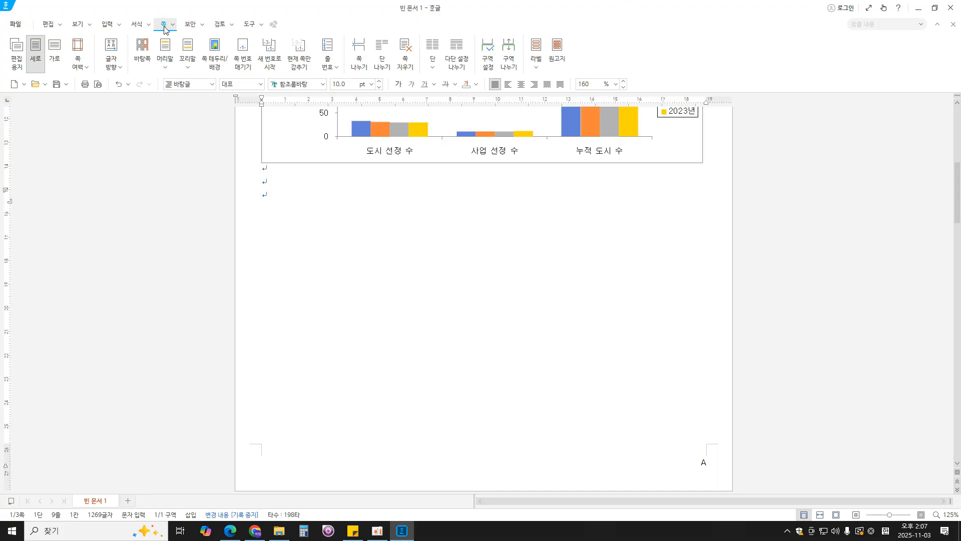
pyautogui.click(306, 69)
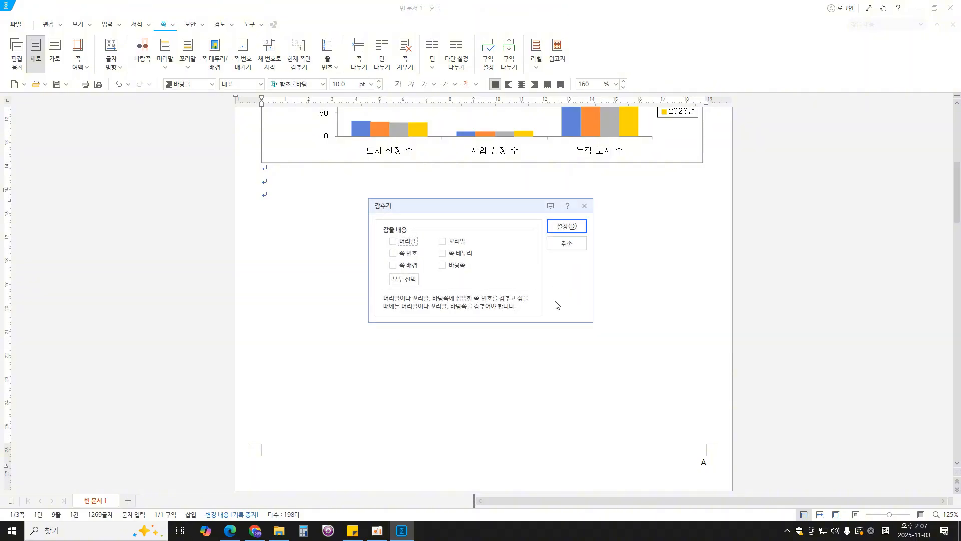
pyautogui.click(403, 254)
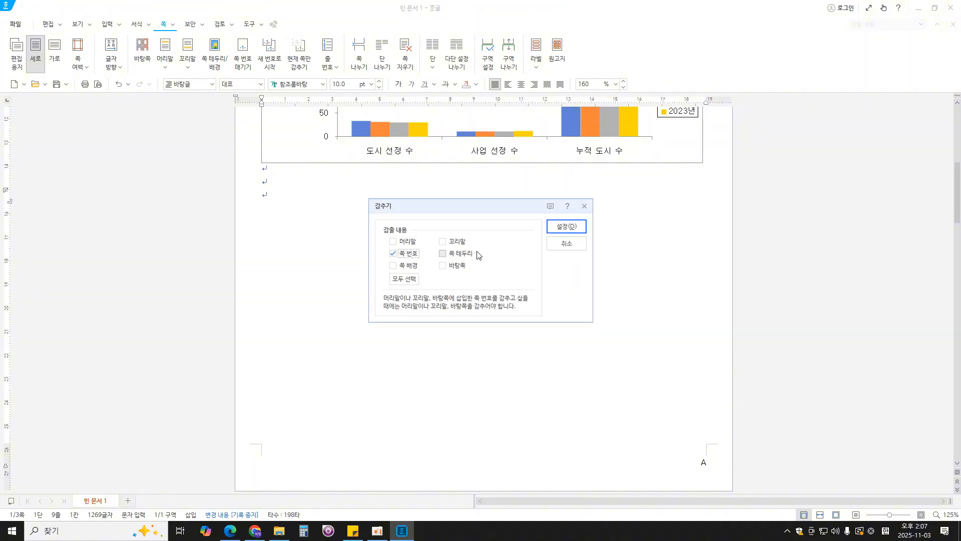
pyautogui.click(567, 227)
# - Hide the page number on the second page only, the one with the equations and shapes
pyautogui.scroll(-5, 664, 333)
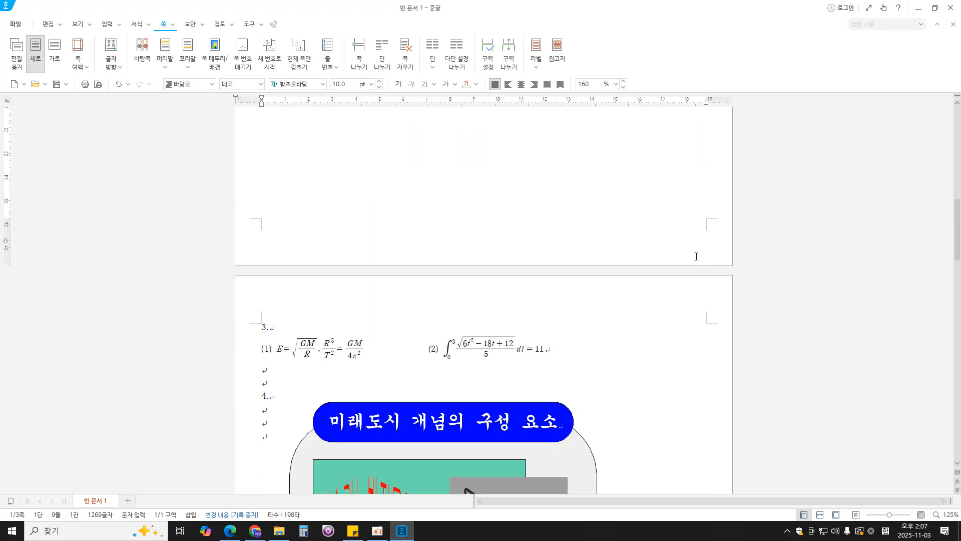
pyautogui.scroll(-8, 696, 257)
pyautogui.scroll(3, 695, 258)
pyautogui.scroll(-3, 672, 381)
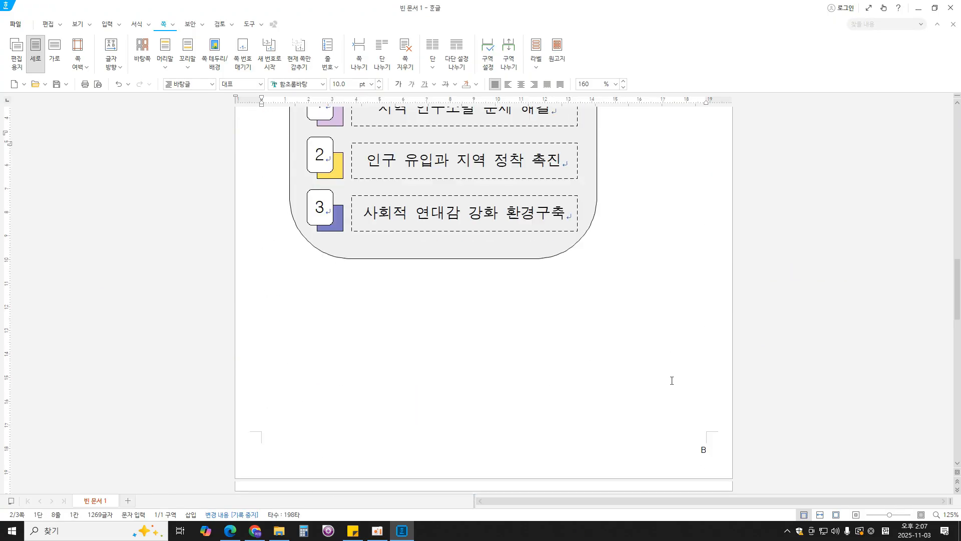
pyautogui.scroll(-1, 621, 351)
pyautogui.scroll(4, 626, 349)
pyautogui.scroll(-5, 629, 350)
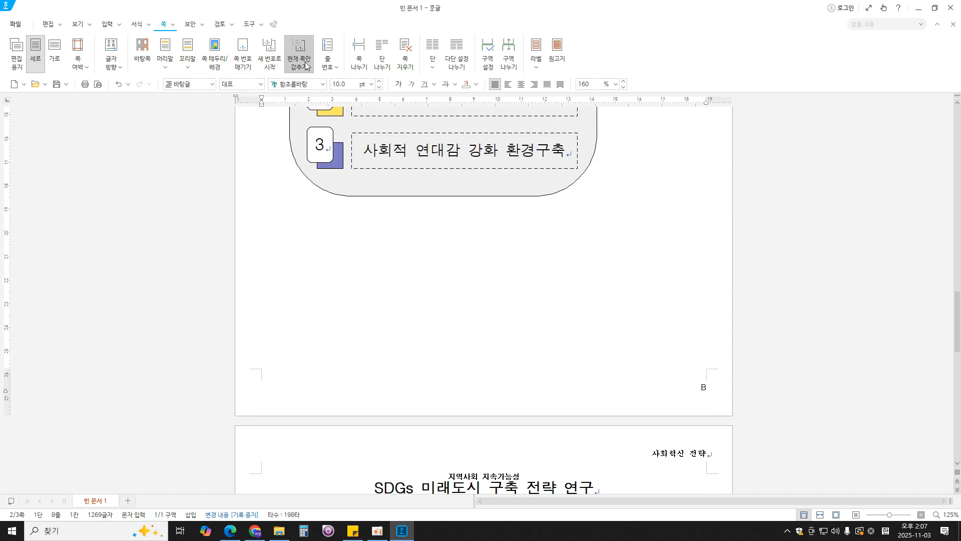
pyautogui.click(299, 56)
pyautogui.click(393, 253)
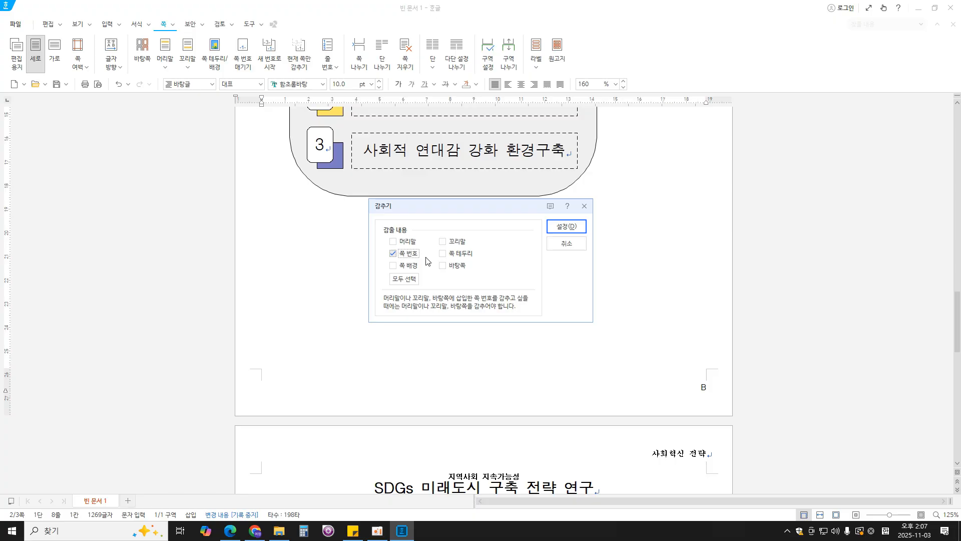
pyautogui.click(566, 227)
# - Check the starting page number in the exam PDF and restart the third page's numbering at 6
pyautogui.scroll(5, 670, 366)
pyautogui.scroll(-5, 670, 366)
pyautogui.scroll(-1, 676, 364)
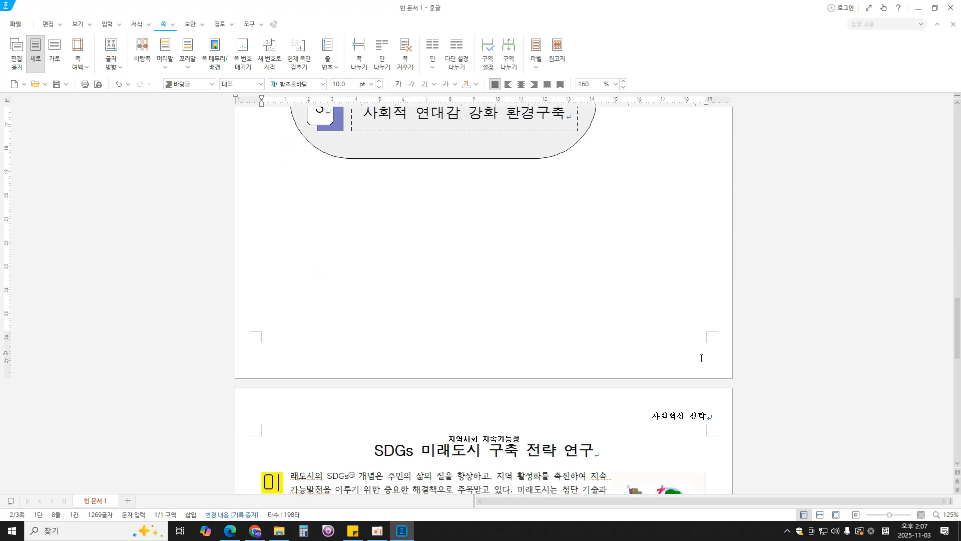
pyautogui.scroll(-15, 701, 358)
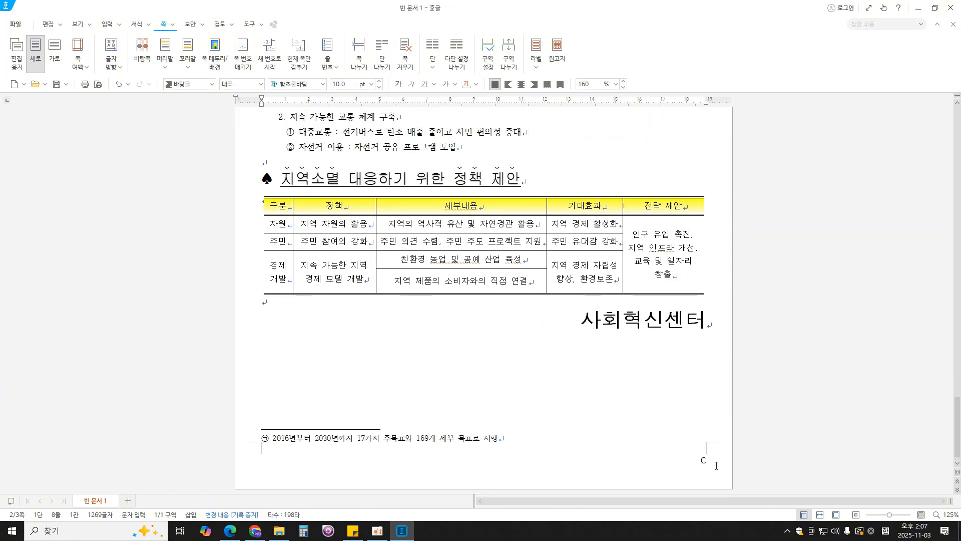
pyautogui.click(712, 456)
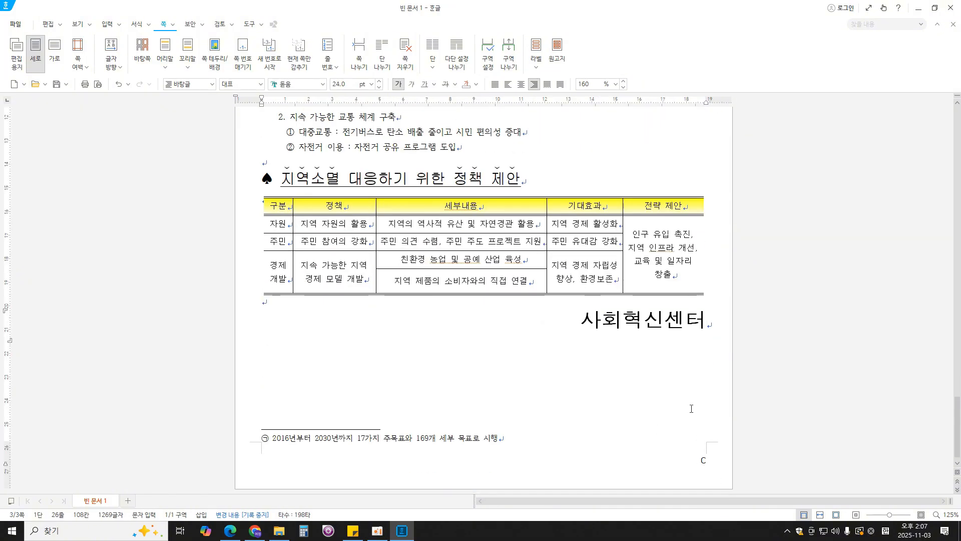
pyautogui.click(274, 61)
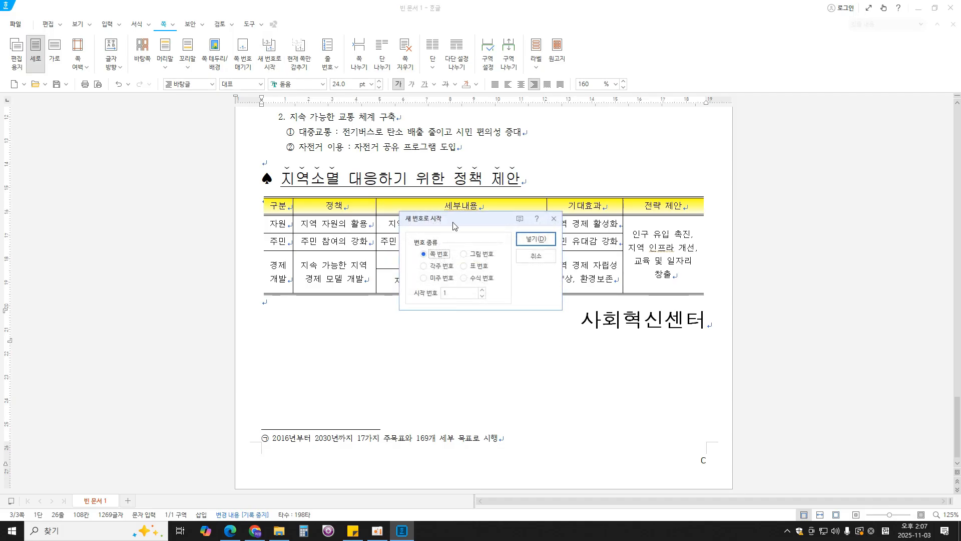
pyautogui.press('Tab')
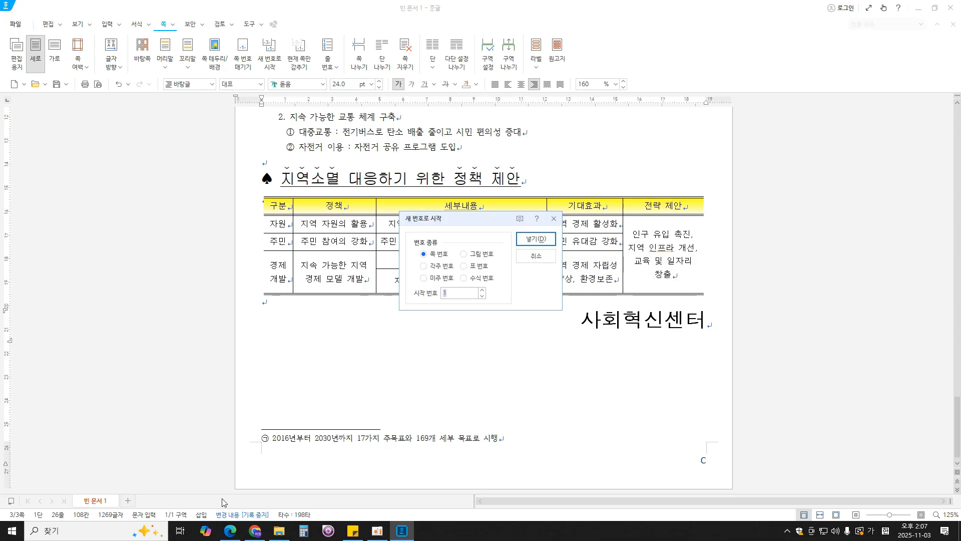
pyautogui.click(231, 530)
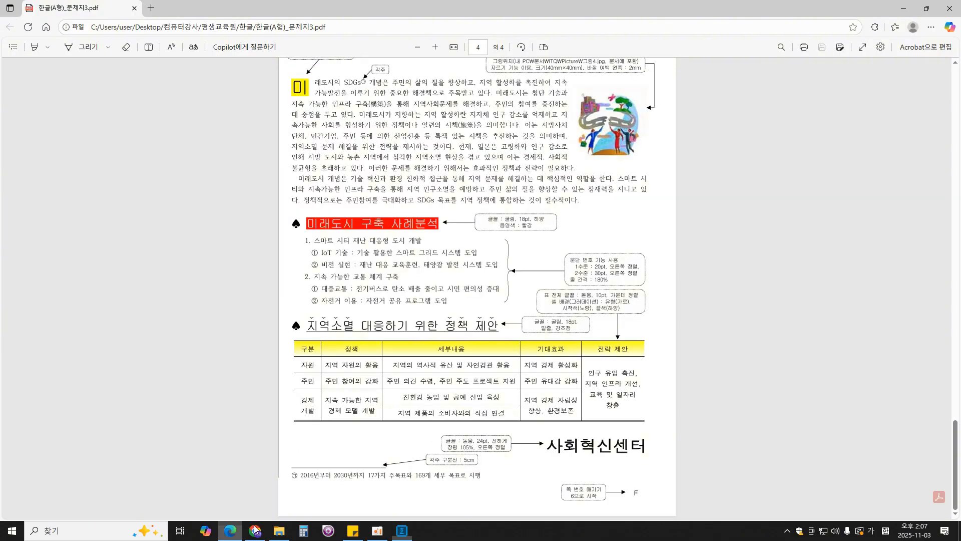
pyautogui.click(402, 530)
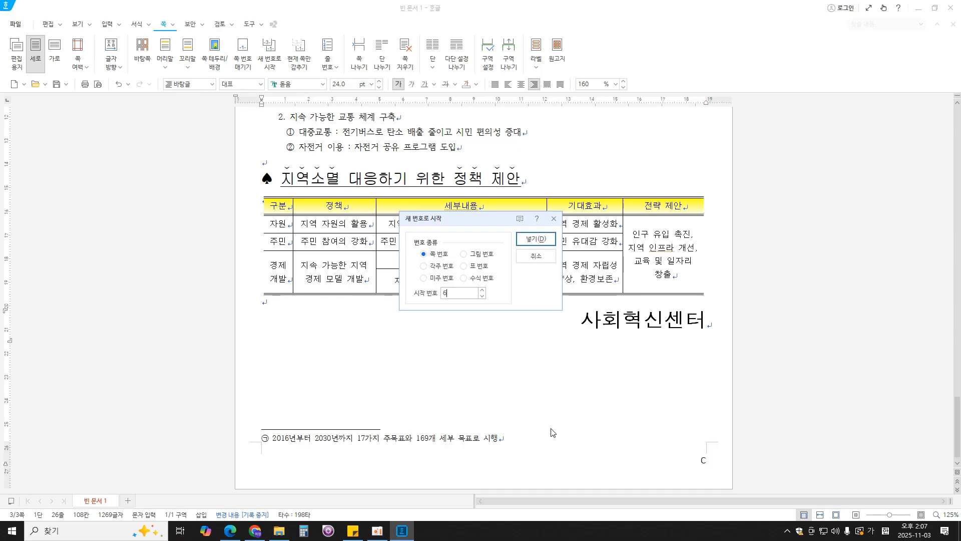
pyautogui.click(535, 240)
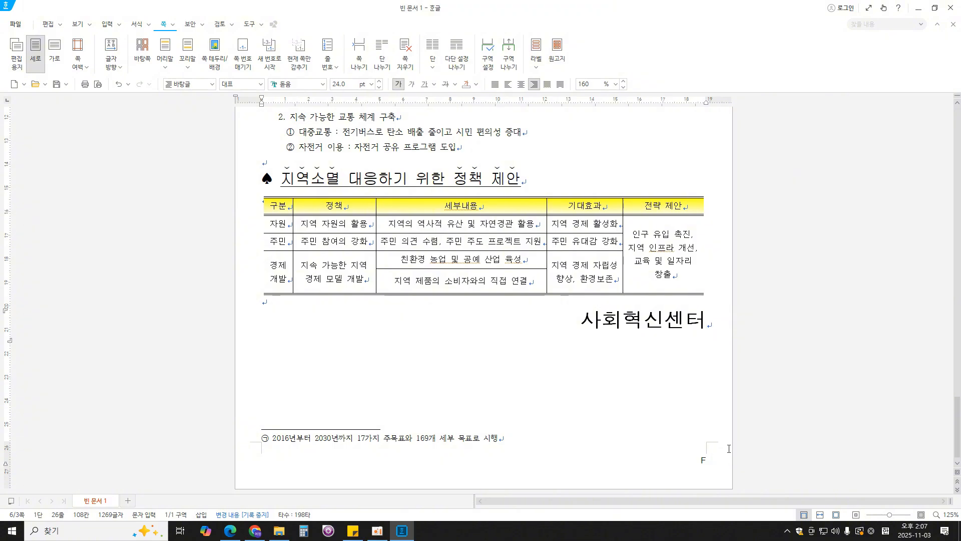
# - Save the document as a .hwpx file in the 문서 > ITQ folder, named with the candidate number, a hyphen and the candidate's name
pyautogui.scroll(3, 726, 443)
pyautogui.scroll(15, 725, 443)
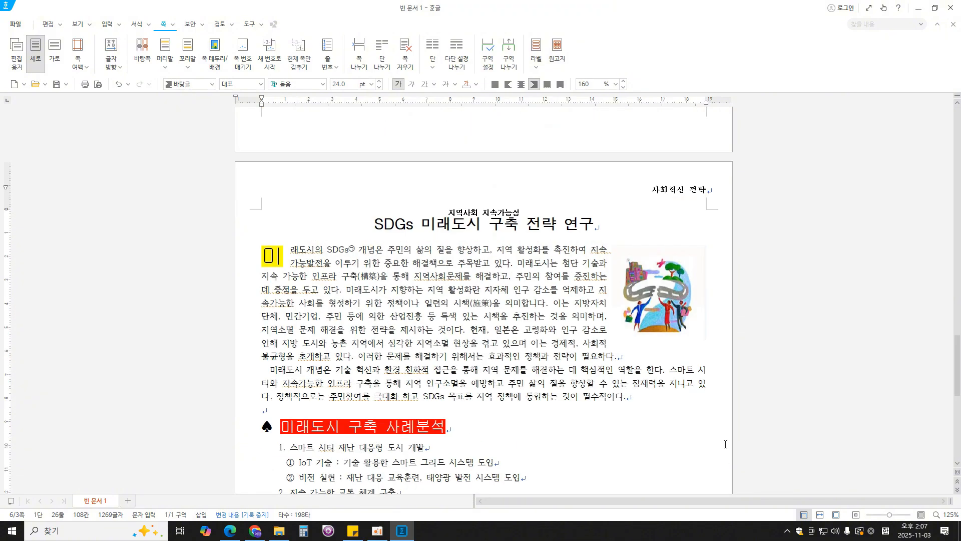
pyautogui.scroll(14, 726, 444)
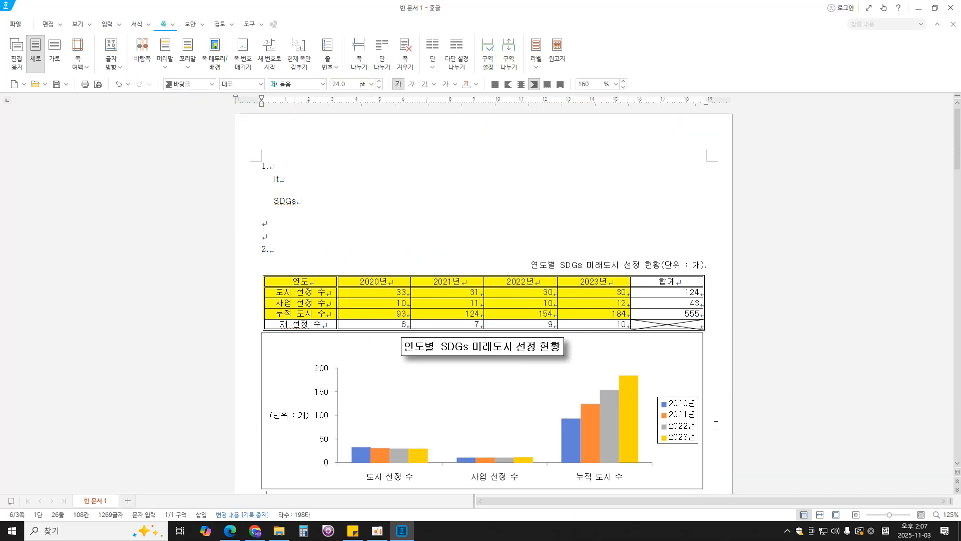
pyautogui.click(18, 25)
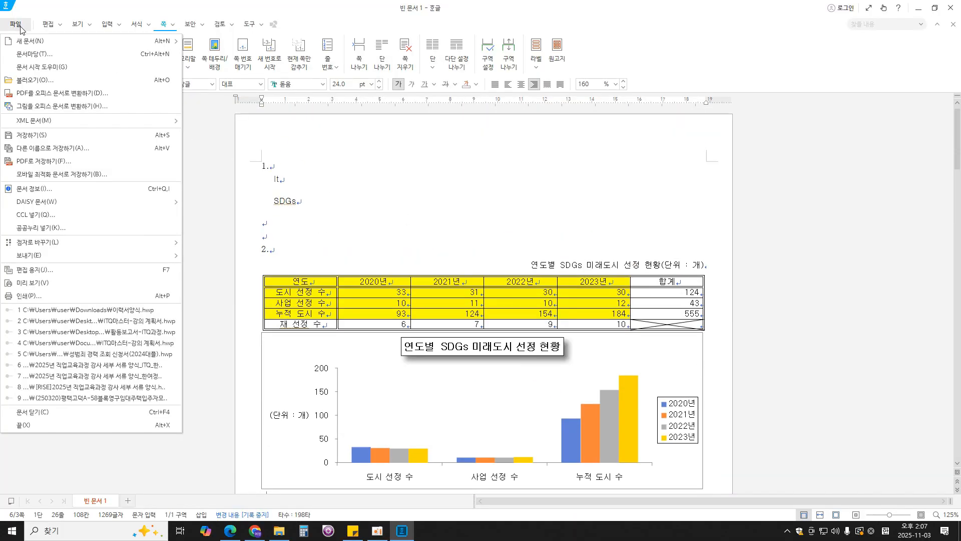
pyautogui.click(54, 147)
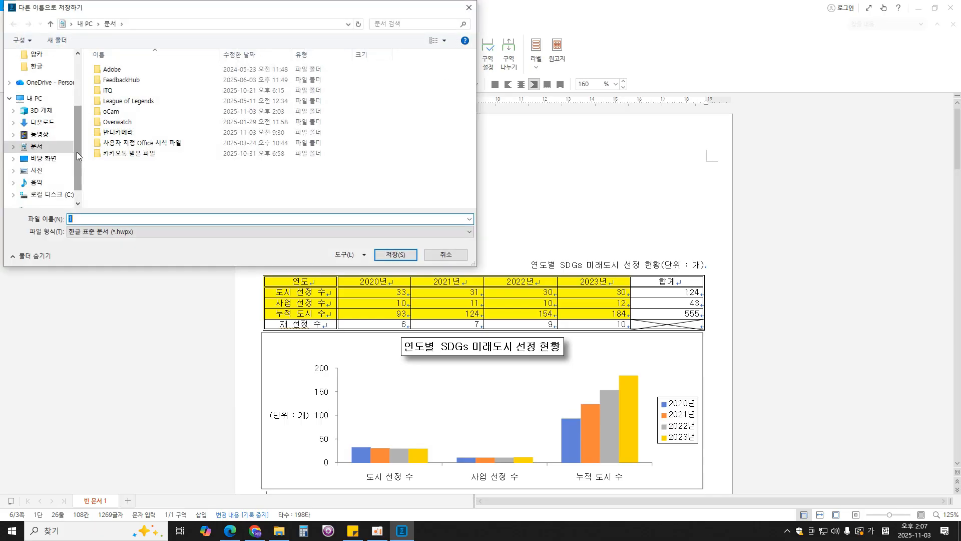
pyautogui.doubleClick(119, 92)
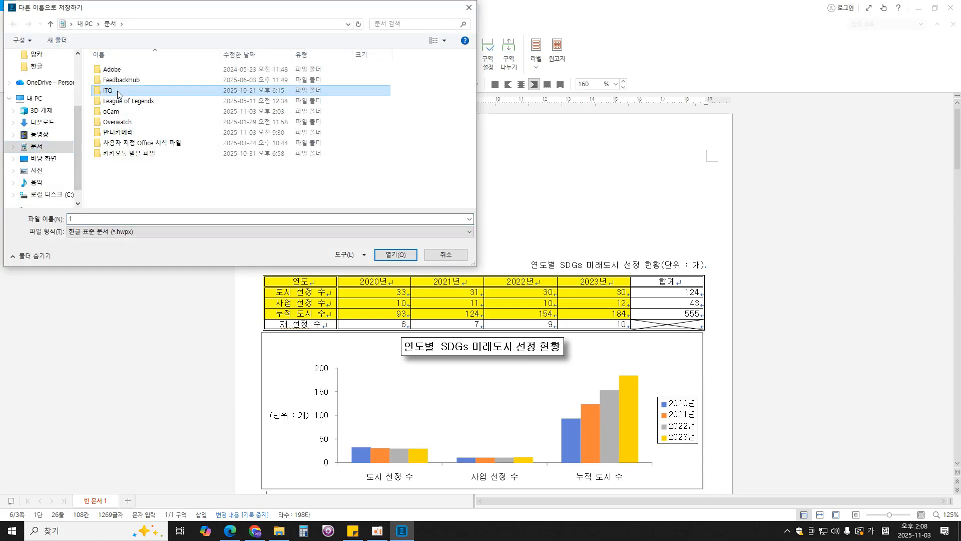
pyautogui.click(117, 219)
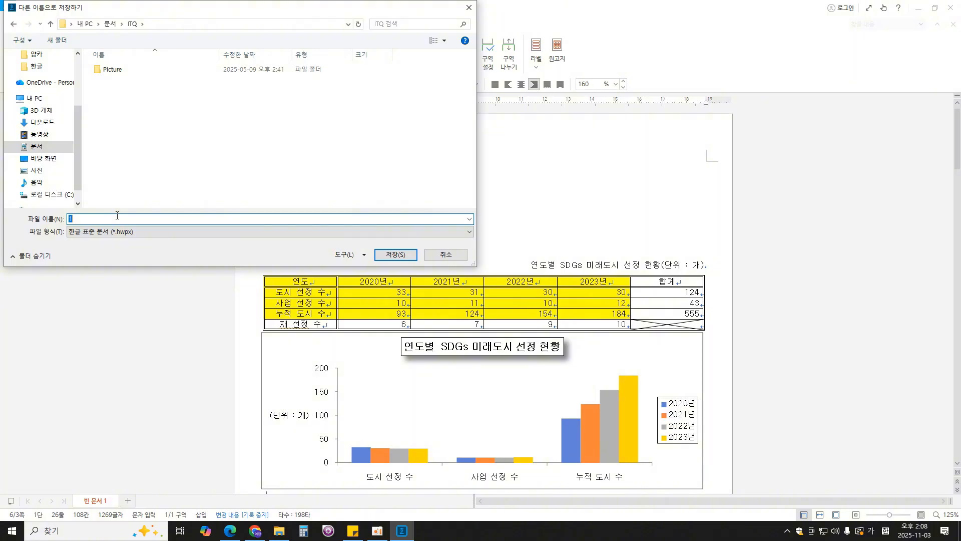
pyautogui.write('12345678')
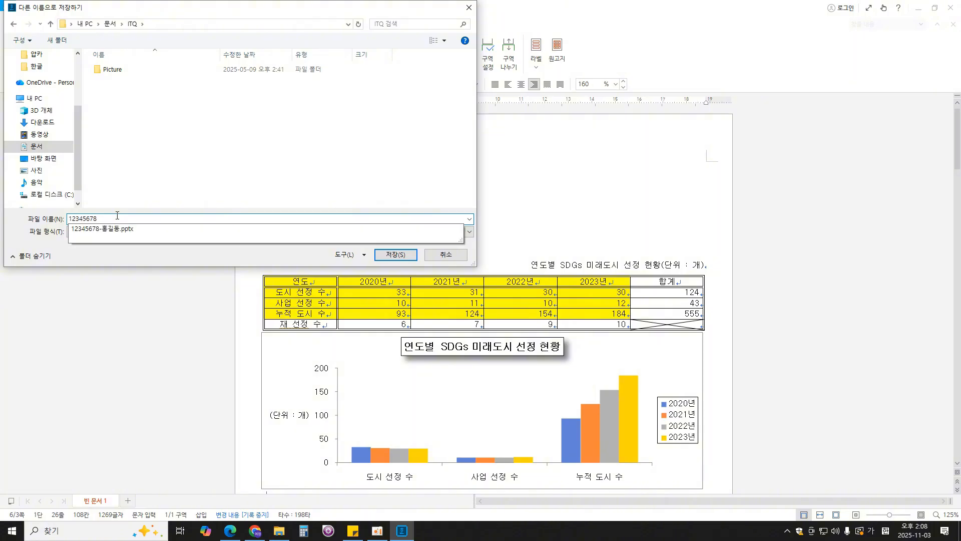
pyautogui.write('-홍길동')
pyautogui.click(413, 257)
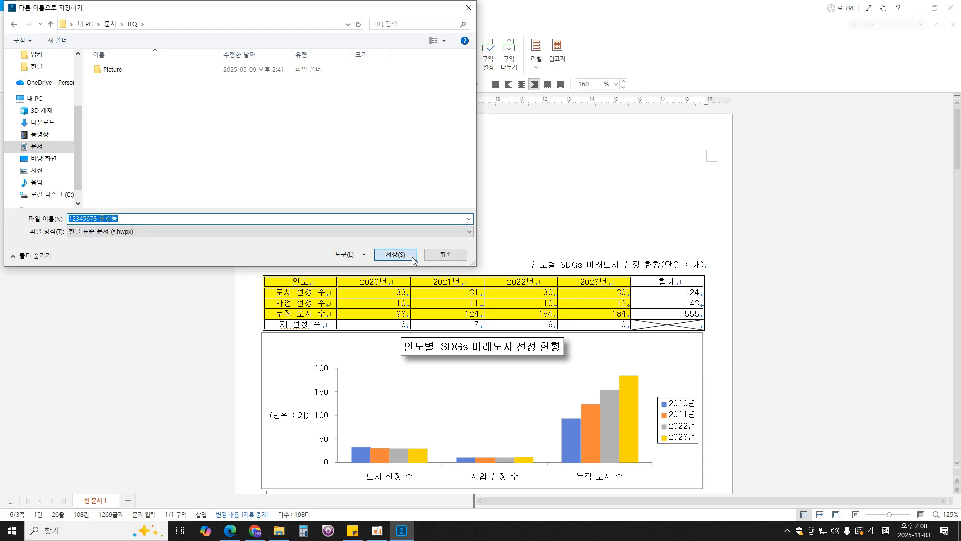
pyautogui.click(505, 250)
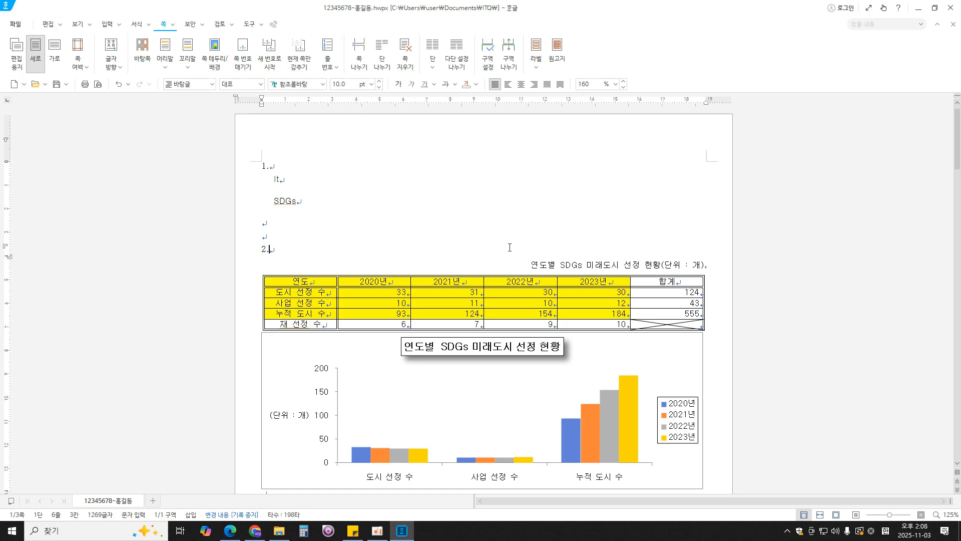
# - Switch back to the exam PDF in the browser and review its document page
pyautogui.click(229, 530)
pyautogui.scroll(2, 266, 488)
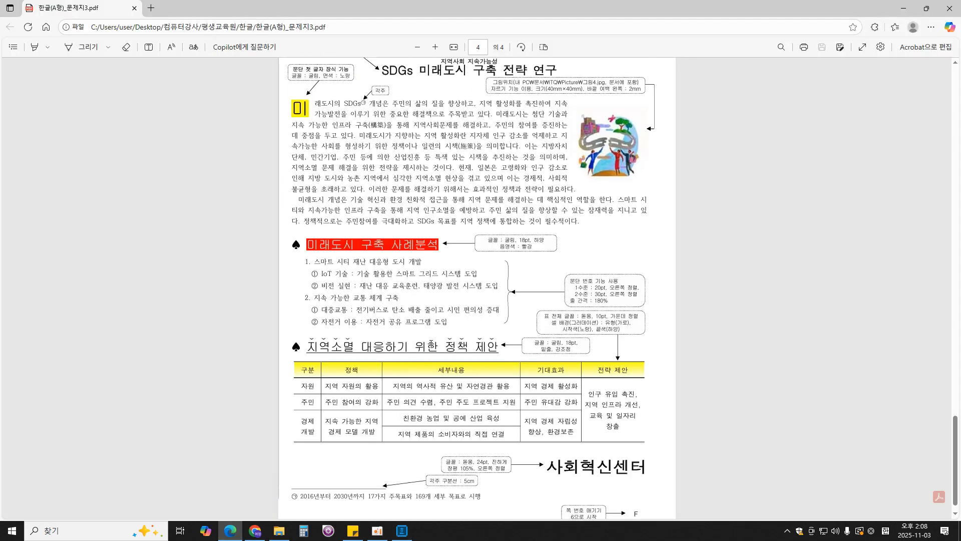